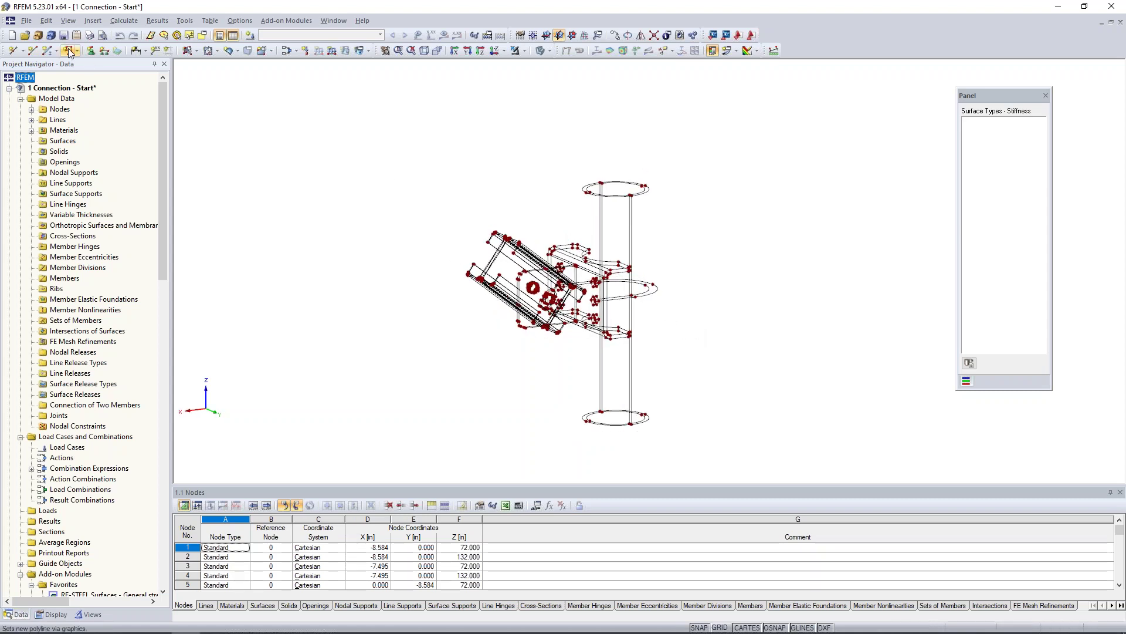
- Review the file formats available for importing a model, closing the import dialog without importing anything
click(27, 21)
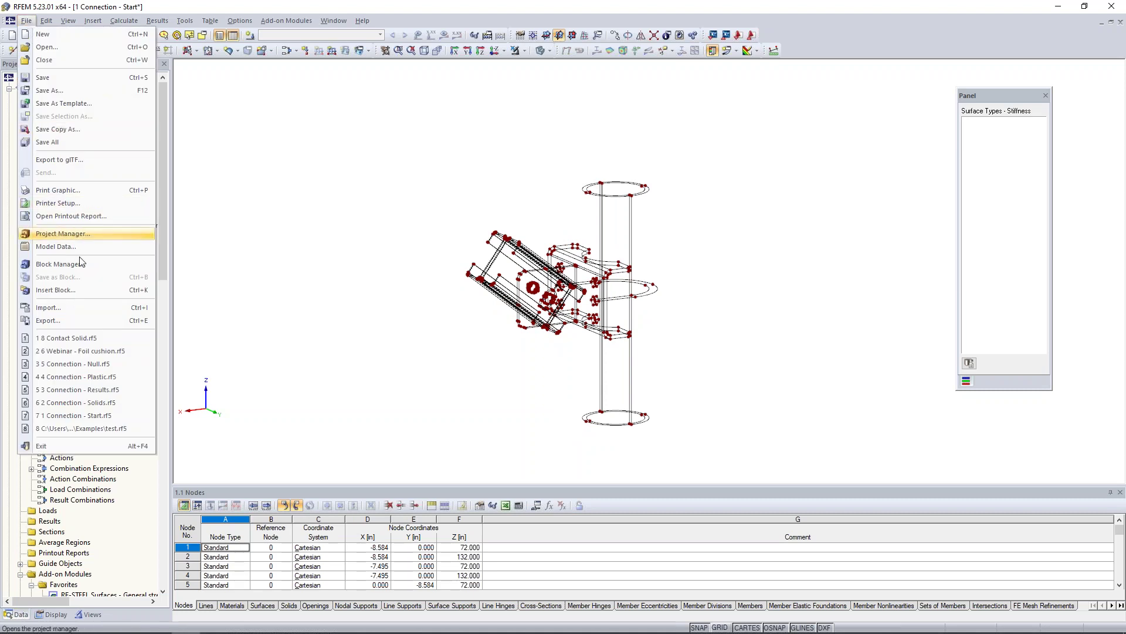
click(86, 310)
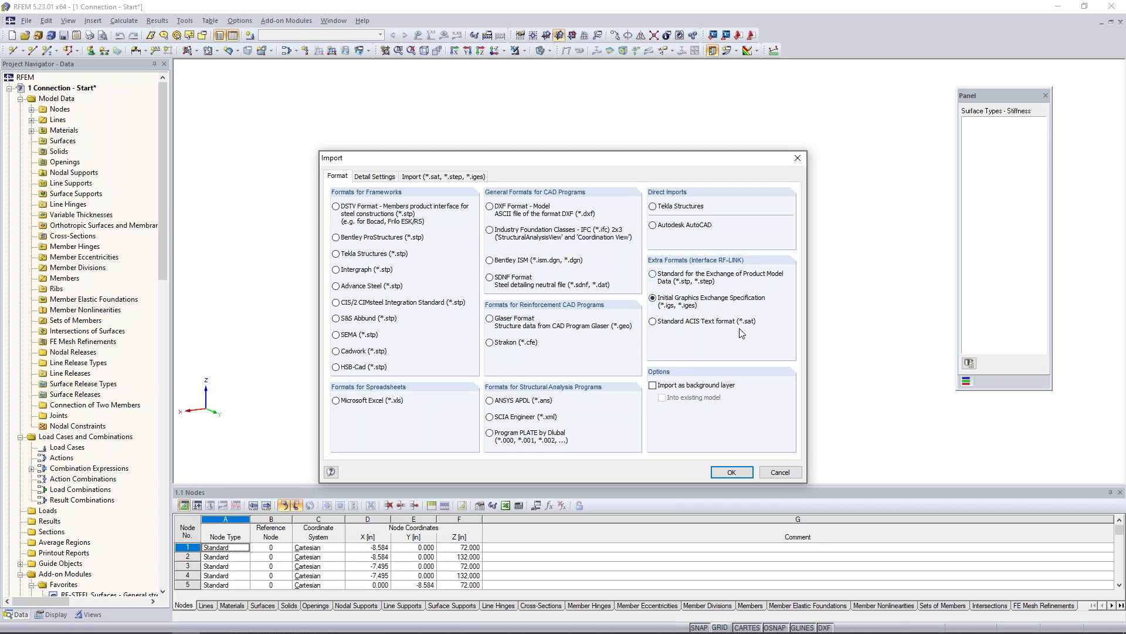
click(781, 473)
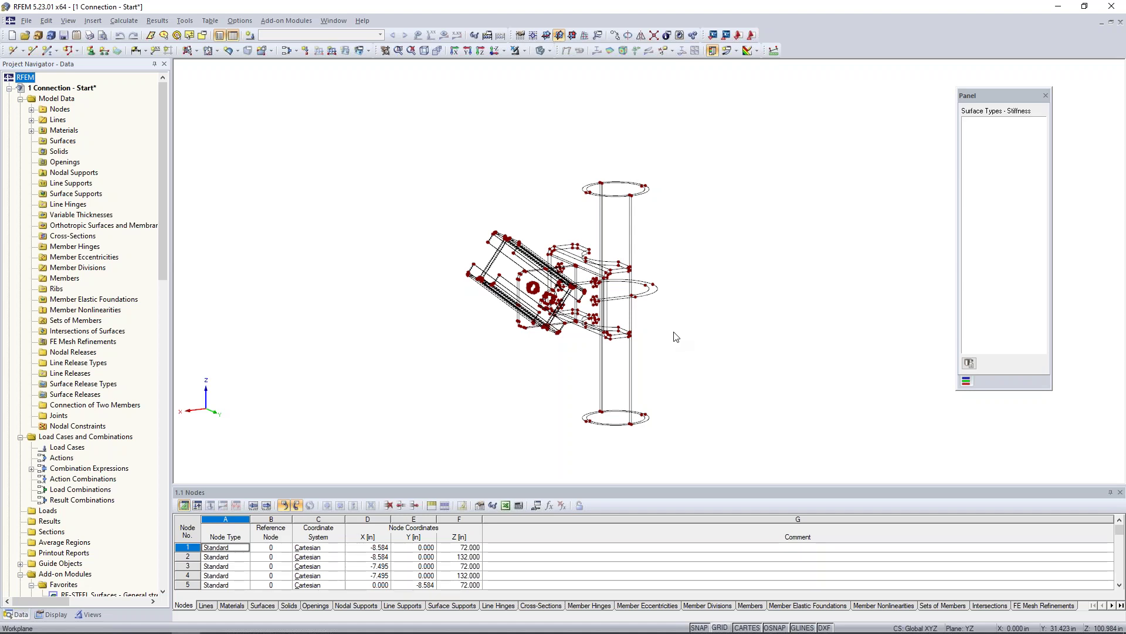
- Set up a new plane surface defined by boundary lines, with stiffness type Null
mouse_move(674, 332)
ctrl+middle_down()
mouse_move(648, 323)
mouse_move(687, 328)
ctrl+middle_up()
scroll(642, 311, up, 3)
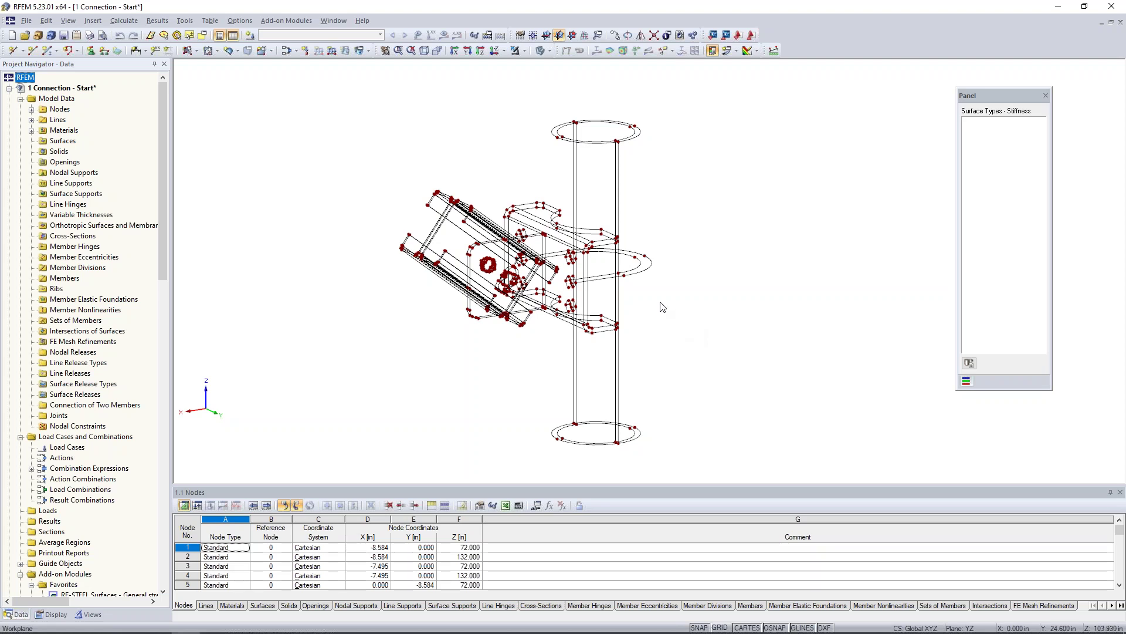
ctrl+middle_drag(662, 307, 600, 200)
scroll(615, 223, up, 2)
ctrl+middle_drag(631, 174, 654, 231)
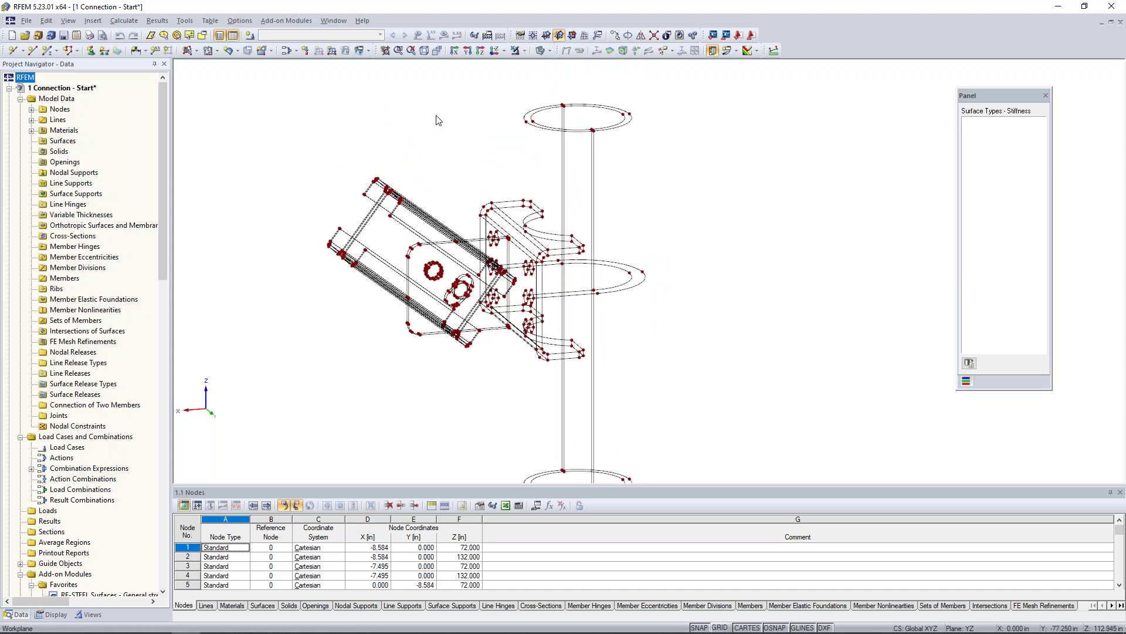
click(198, 52)
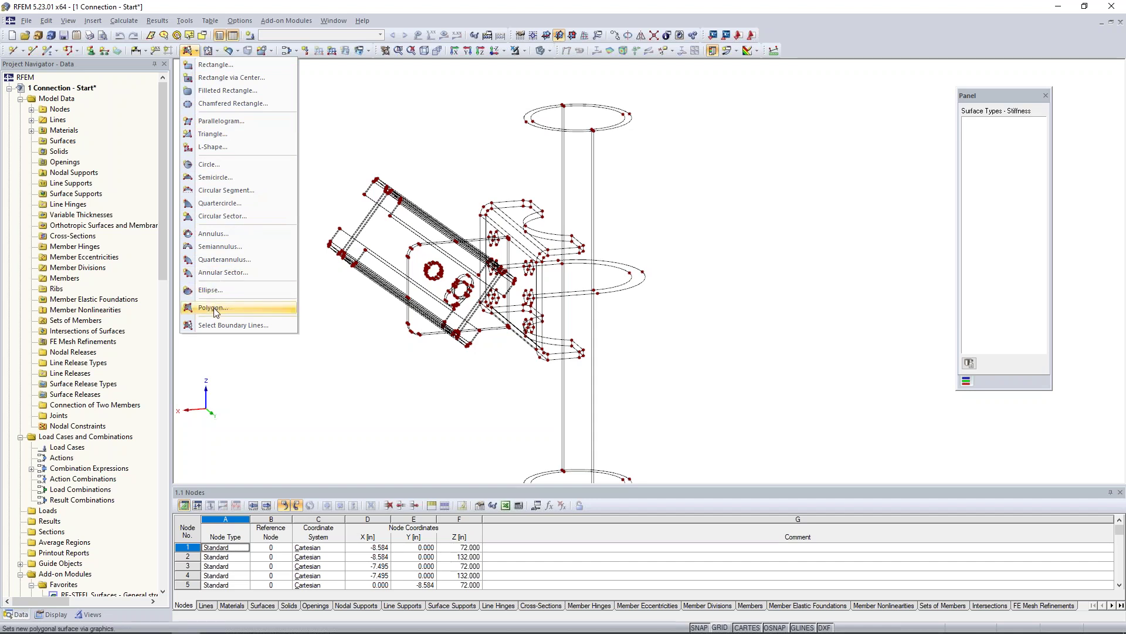
click(220, 328)
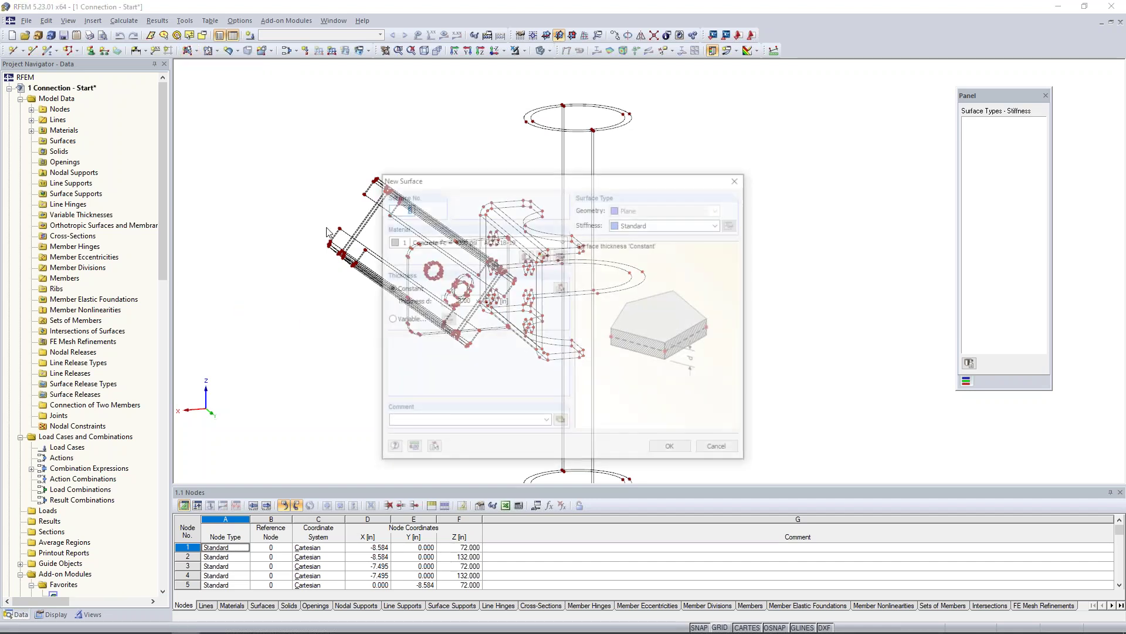
click(646, 224)
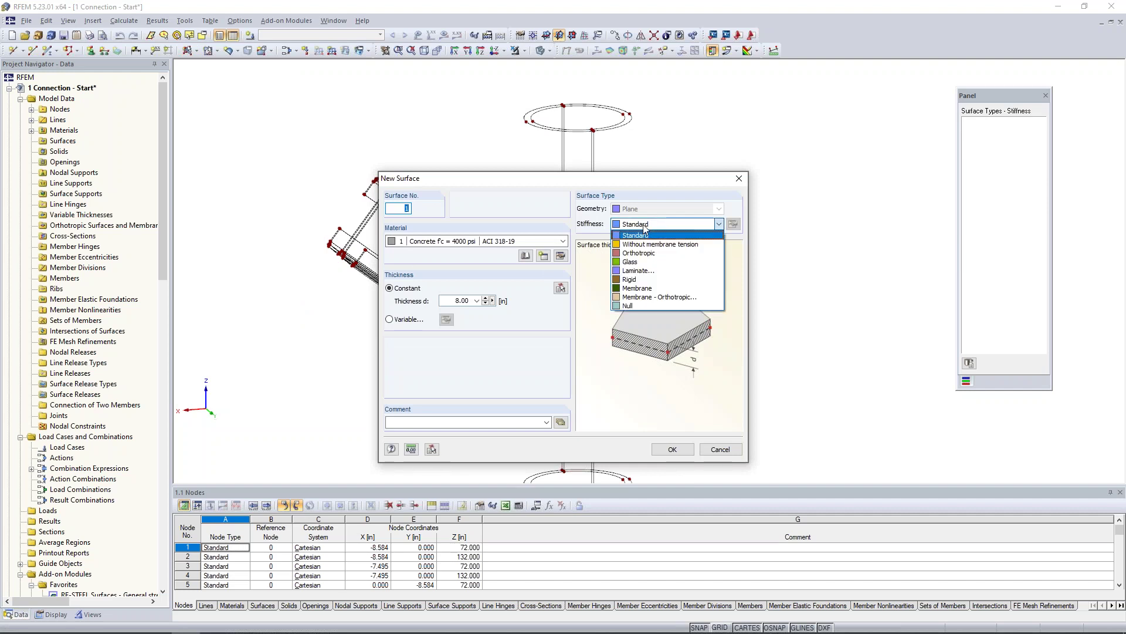
click(639, 305)
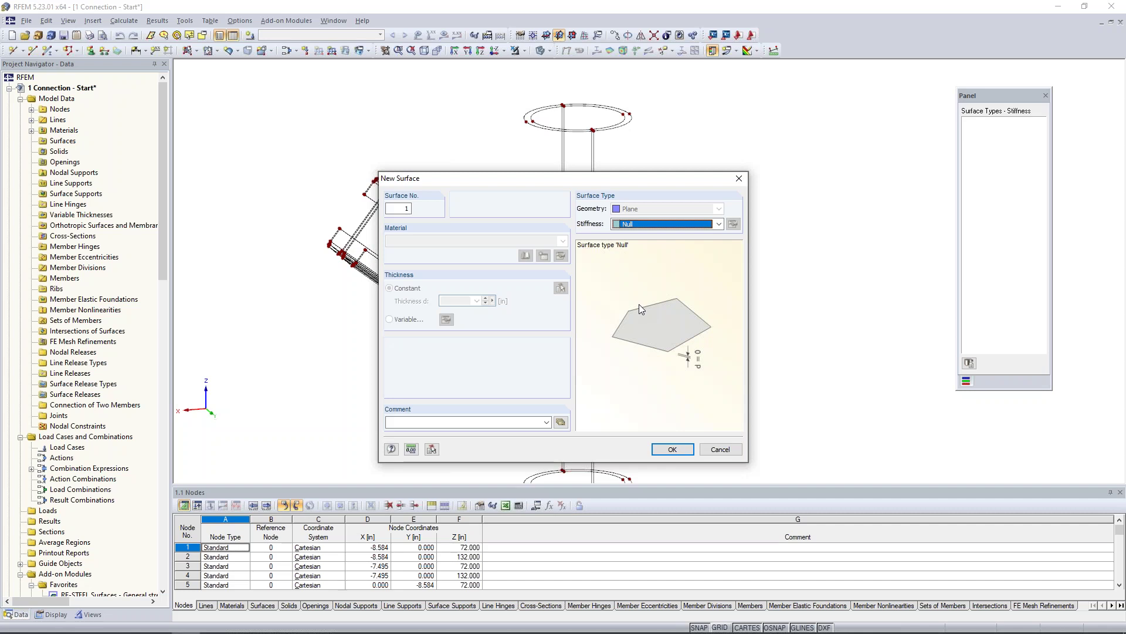
click(672, 449)
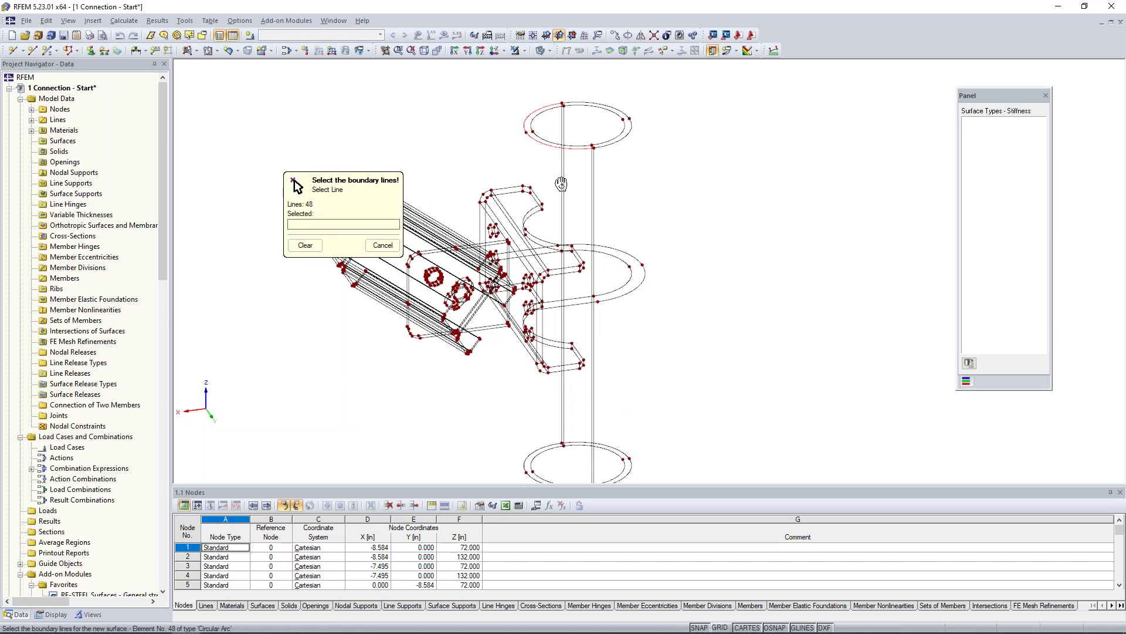
- Create the two half-ring surfaces at the upper end of the vertical pipe from their arcs and short connecting lines
scroll(561, 142, up, 5)
middle_drag(524, 233, 521, 254)
scroll(521, 255, down, 1)
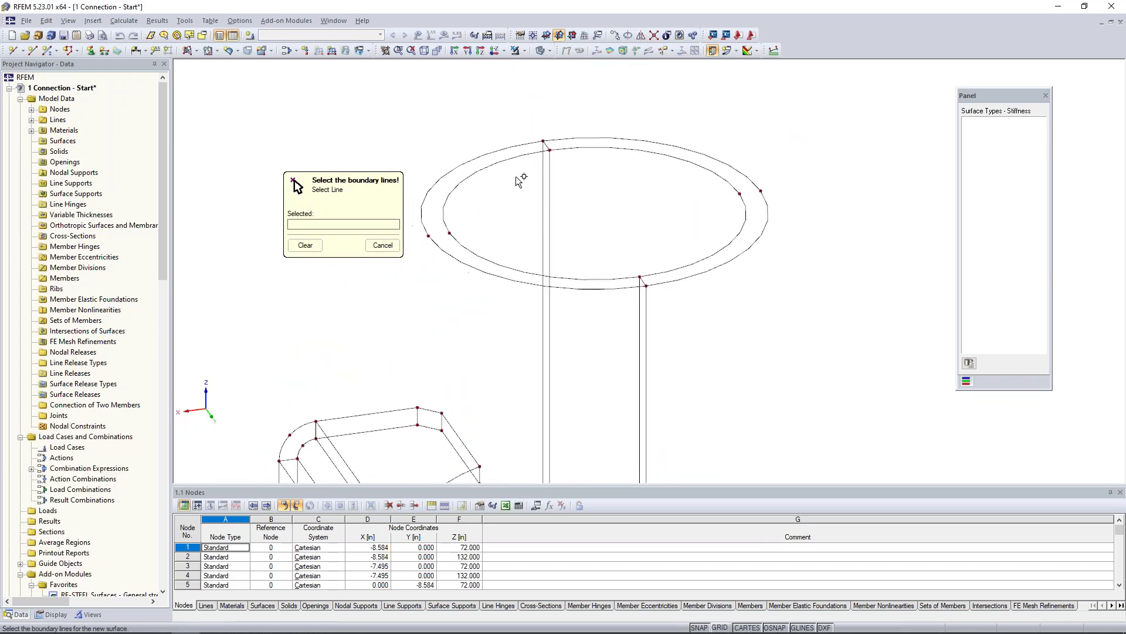
click(510, 160)
click(545, 145)
click(642, 279)
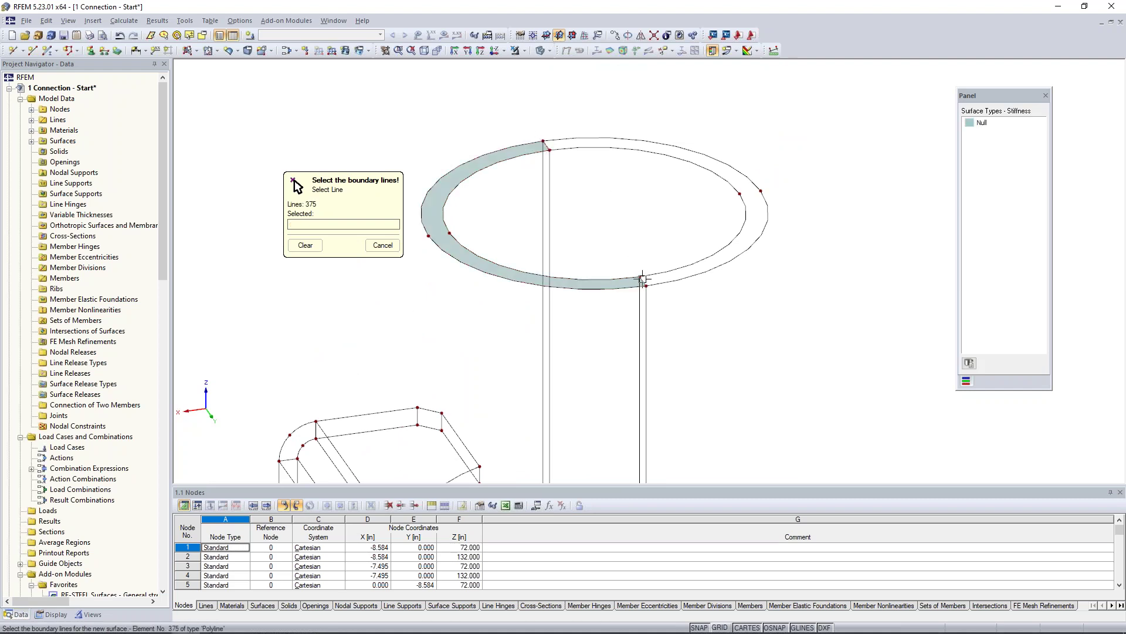
click(642, 281)
click(656, 284)
click(546, 145)
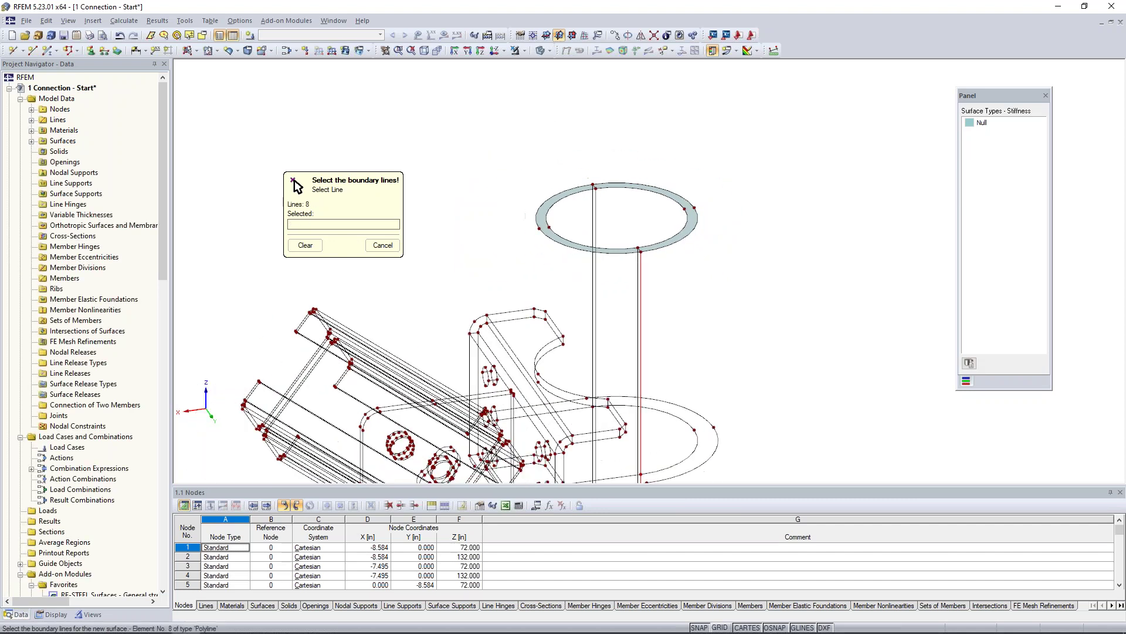
- Create the two half-ring surfaces at the lower end of the vertical pipe from their boundary lines and finish the surface command
scroll(609, 321, up, 3)
click(574, 265)
click(568, 262)
scroll(571, 264, up, 2)
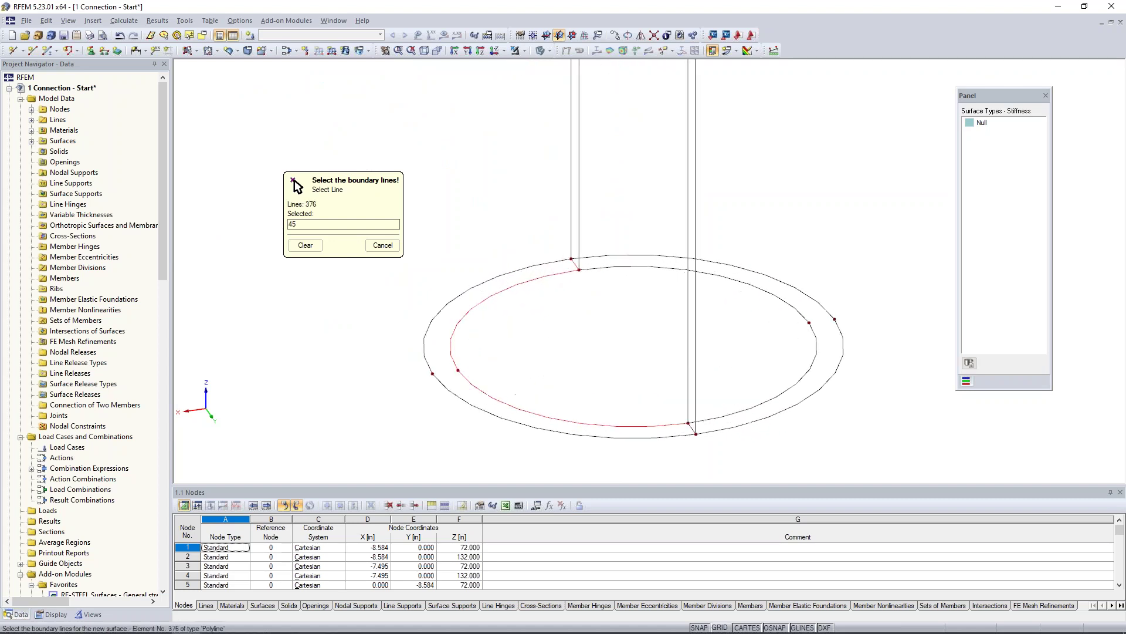
click(552, 259)
click(692, 428)
click(695, 421)
click(711, 431)
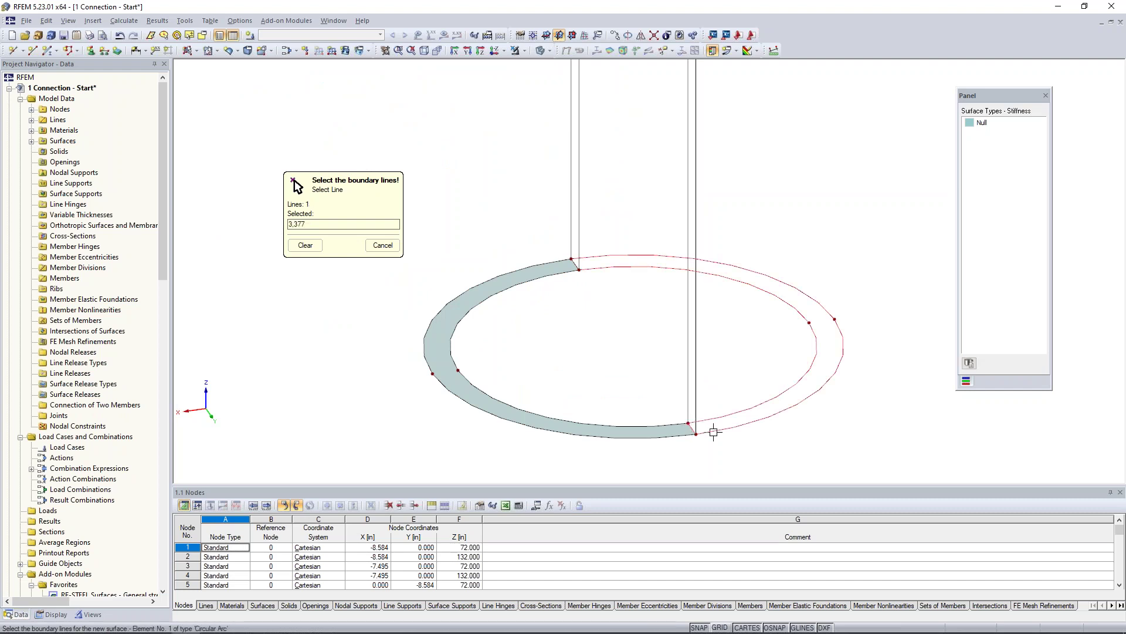
click(580, 268)
scroll(606, 294, down, 10)
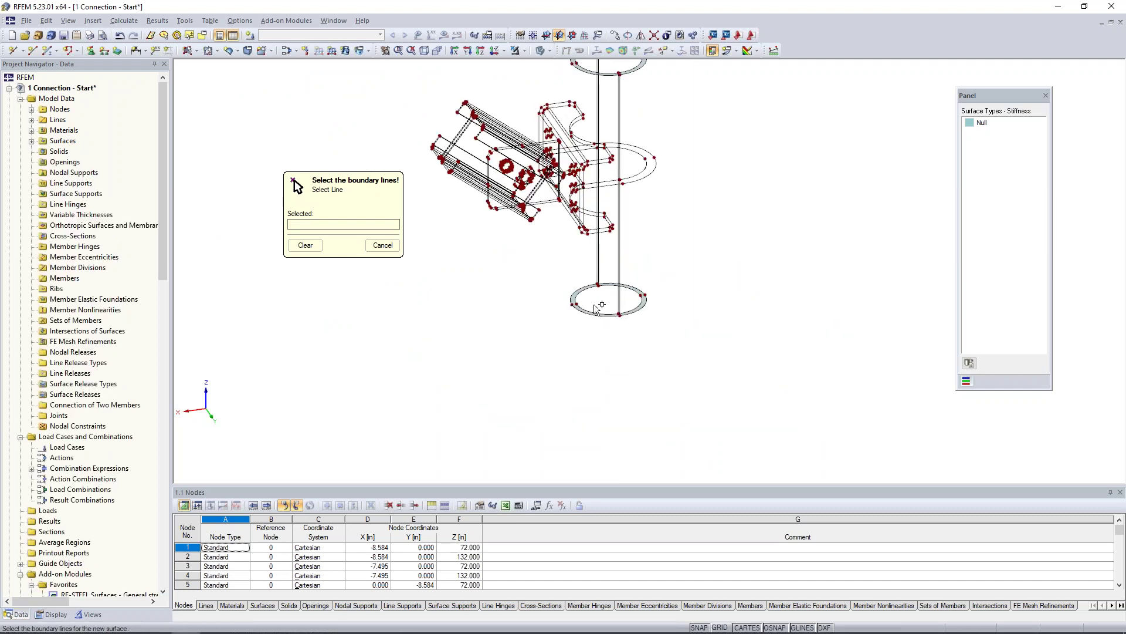
key(Escape)
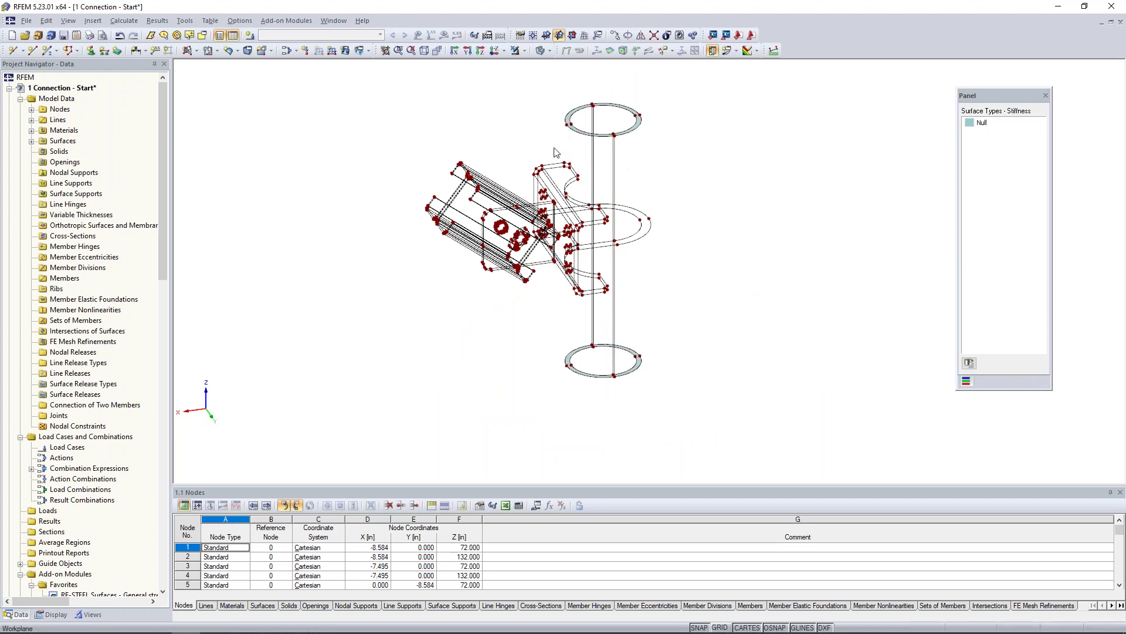
- Create a Null-stiffness quadrangle surface for one outer half of the pipe from its outer arcs and vertical lines
click(196, 51)
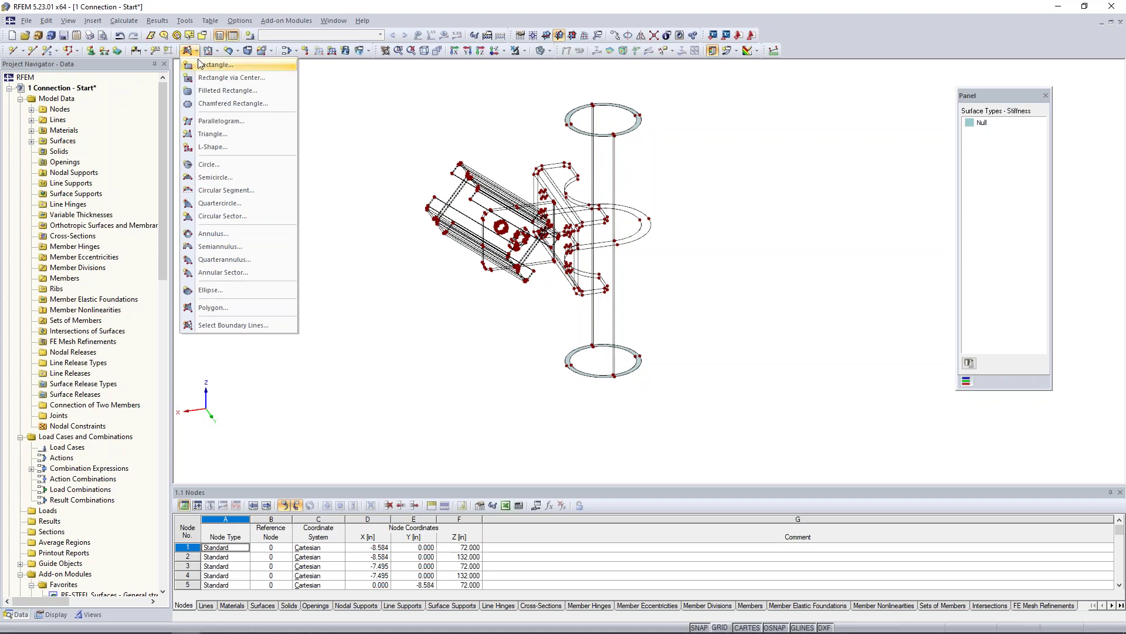
click(229, 52)
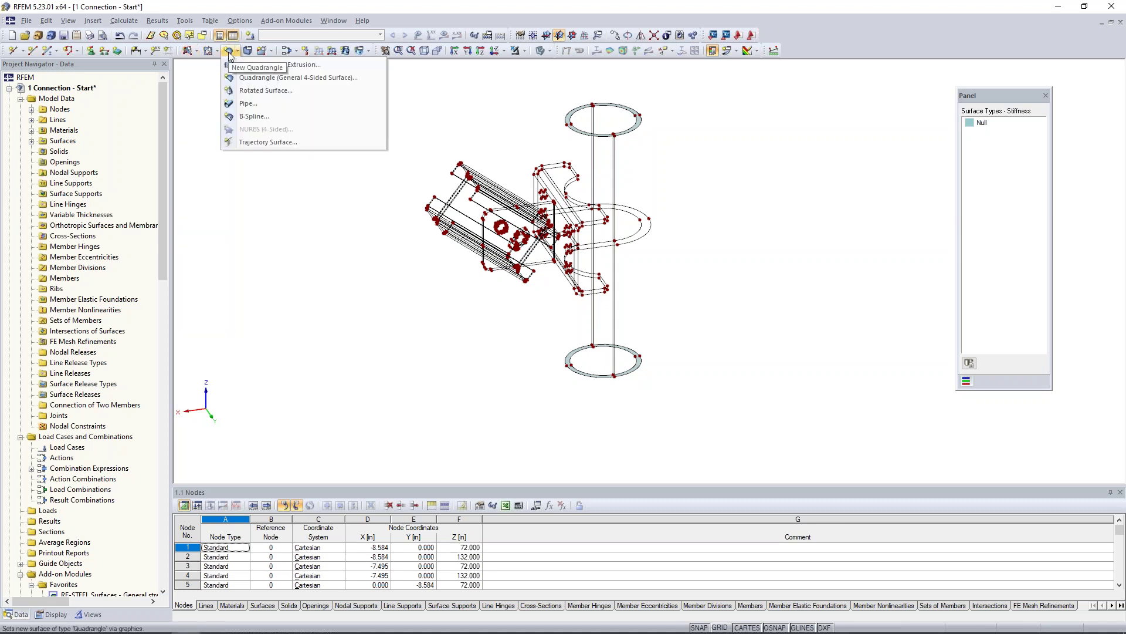
click(250, 79)
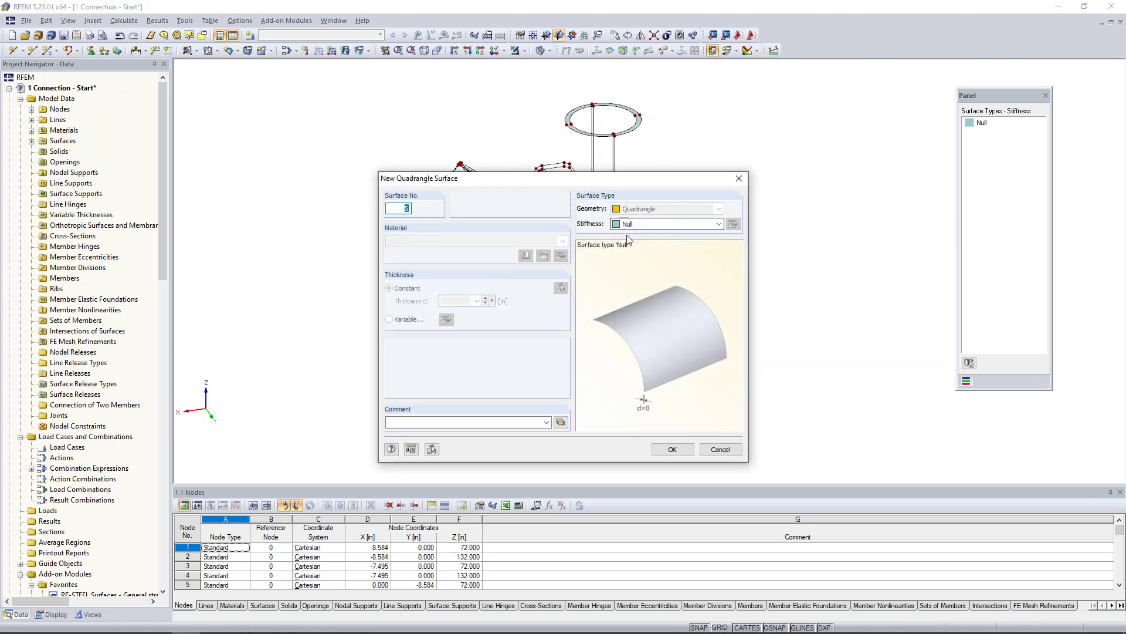
click(672, 449)
scroll(583, 122, up, 5)
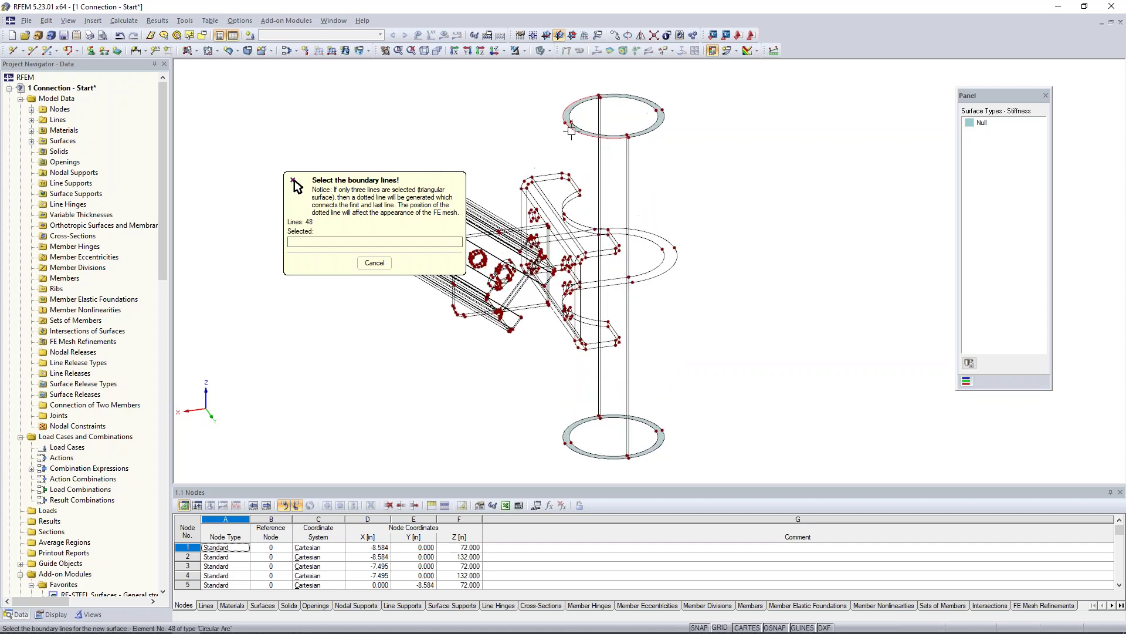
click(612, 102)
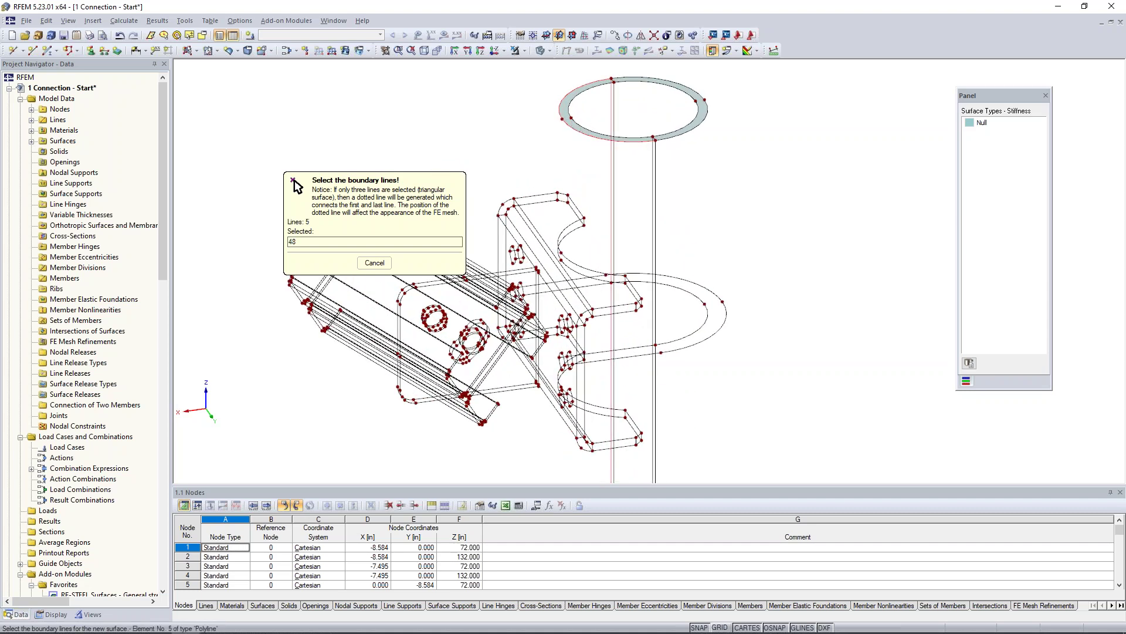
click(655, 183)
middle_drag(660, 353, 654, 146)
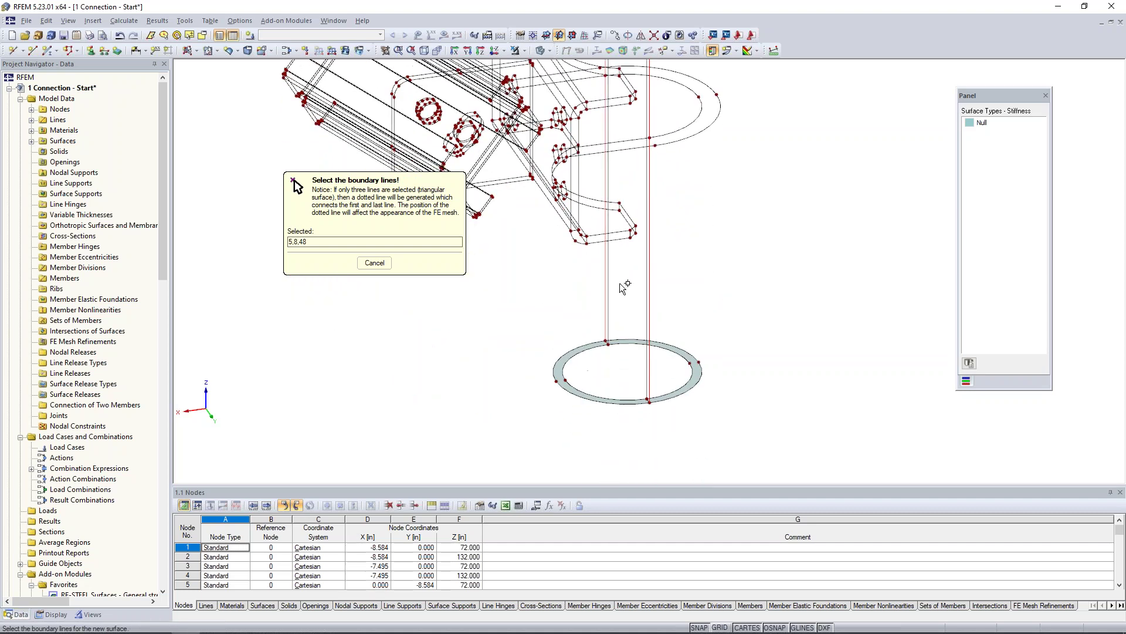
click(553, 374)
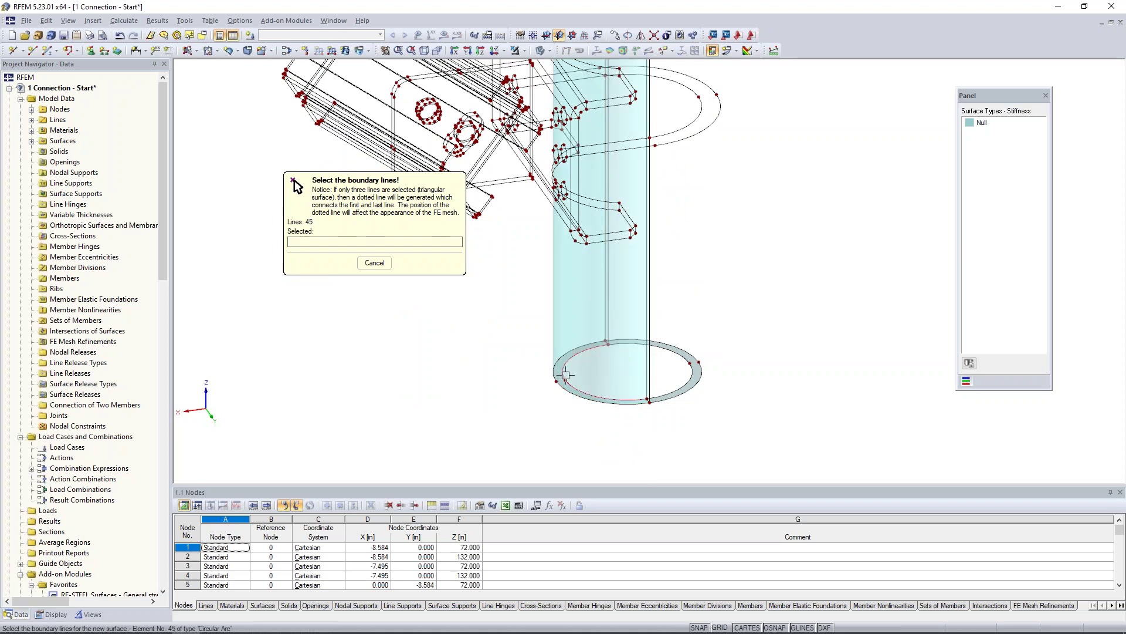
- Create the matching inner half-pipe quadrangle surface from the inner arcs and vertical lines, and end the command
click(610, 334)
click(648, 359)
middle_drag(667, 169, 675, 376)
click(637, 141)
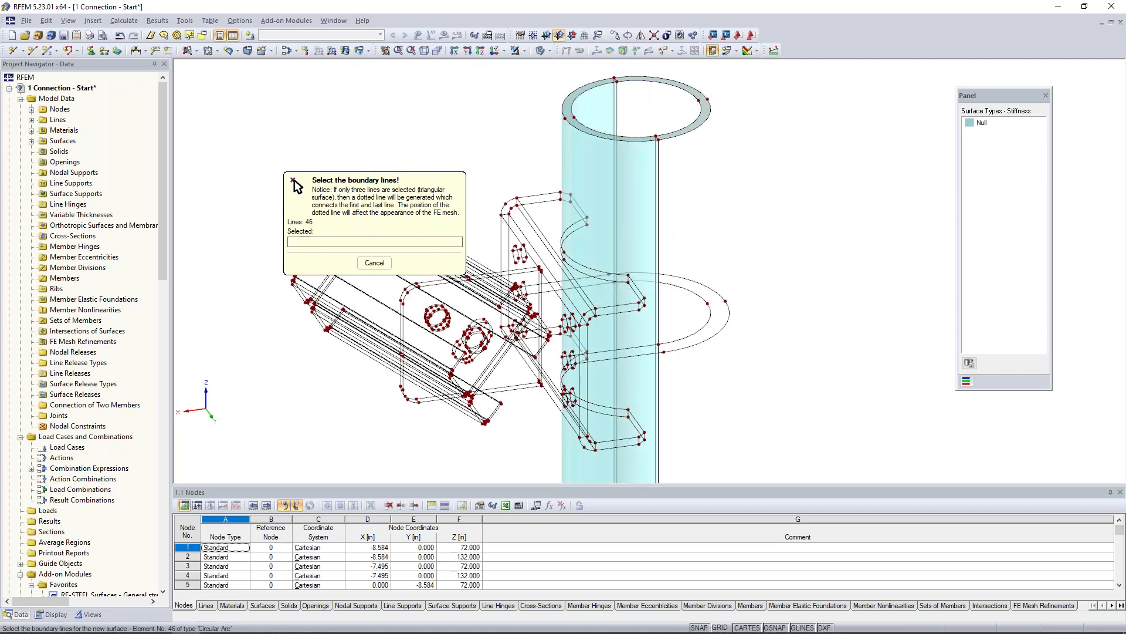
key(Escape)
- Mirror a copy of the inner and outer half-pipe surfaces across the Y-Z plane through the pipe's upper outer seam node
drag(701, 190, 629, 168)
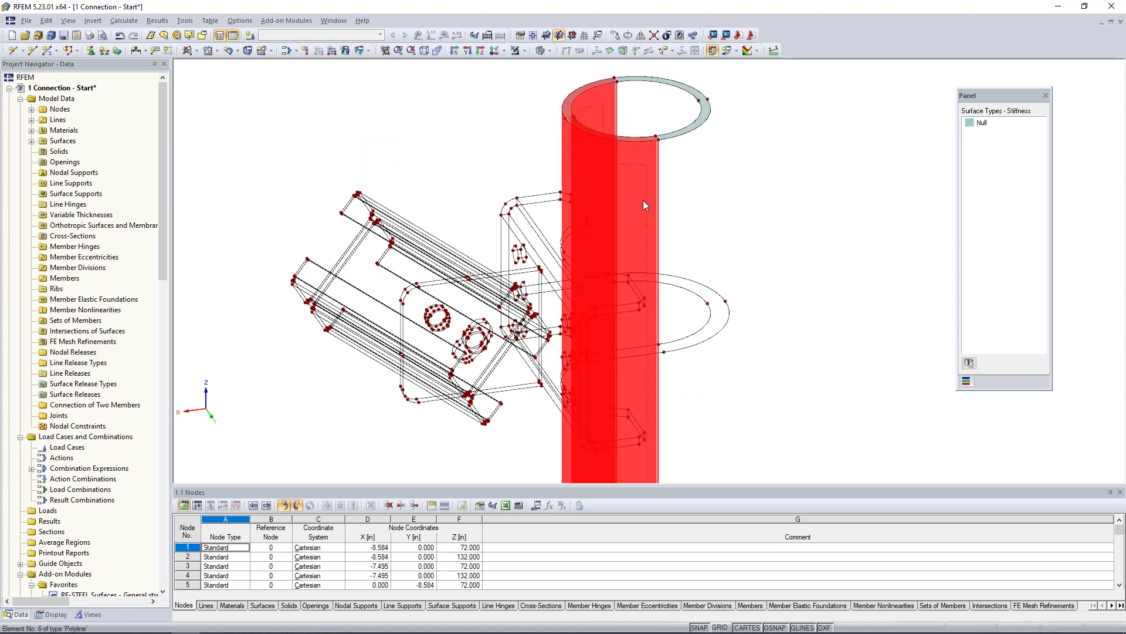
click(641, 36)
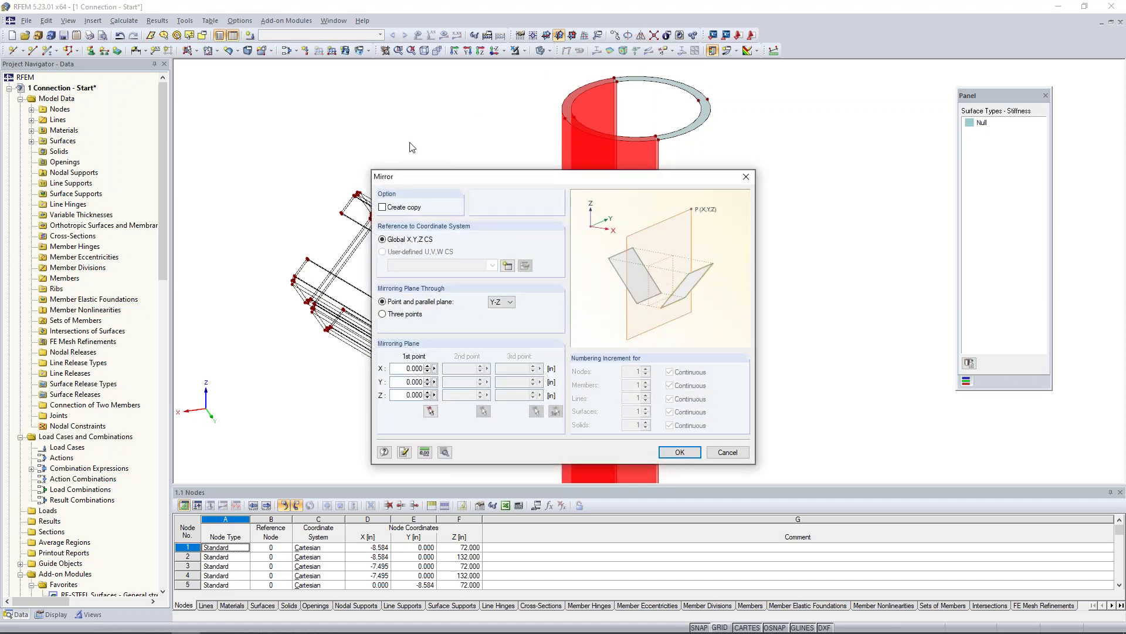
click(382, 207)
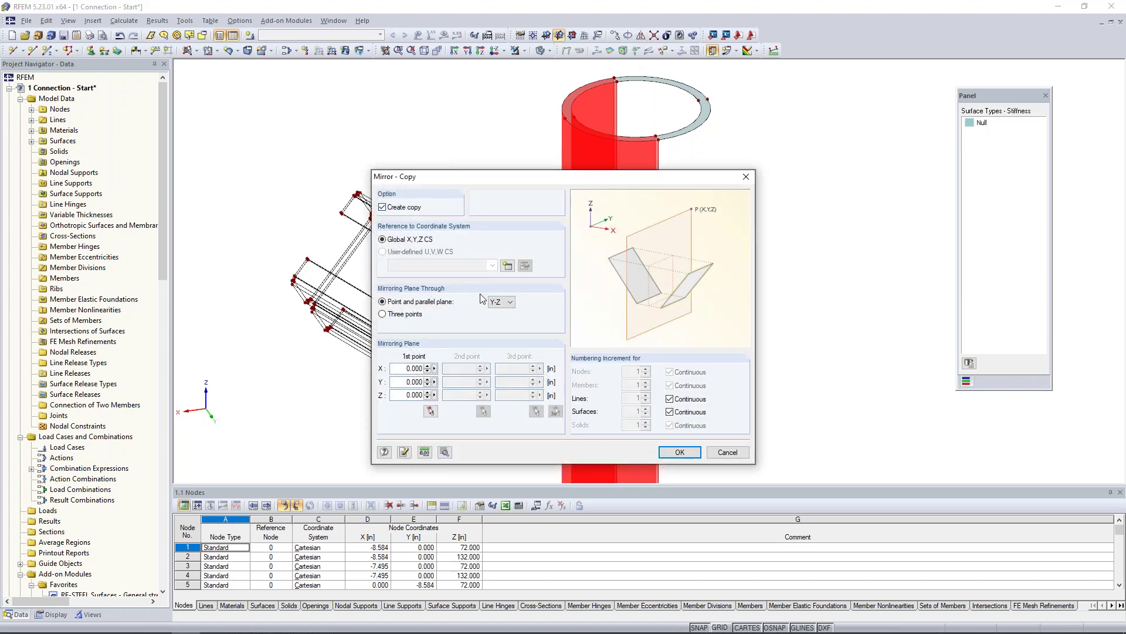
click(501, 302)
click(498, 321)
click(431, 411)
scroll(660, 139, up, 5)
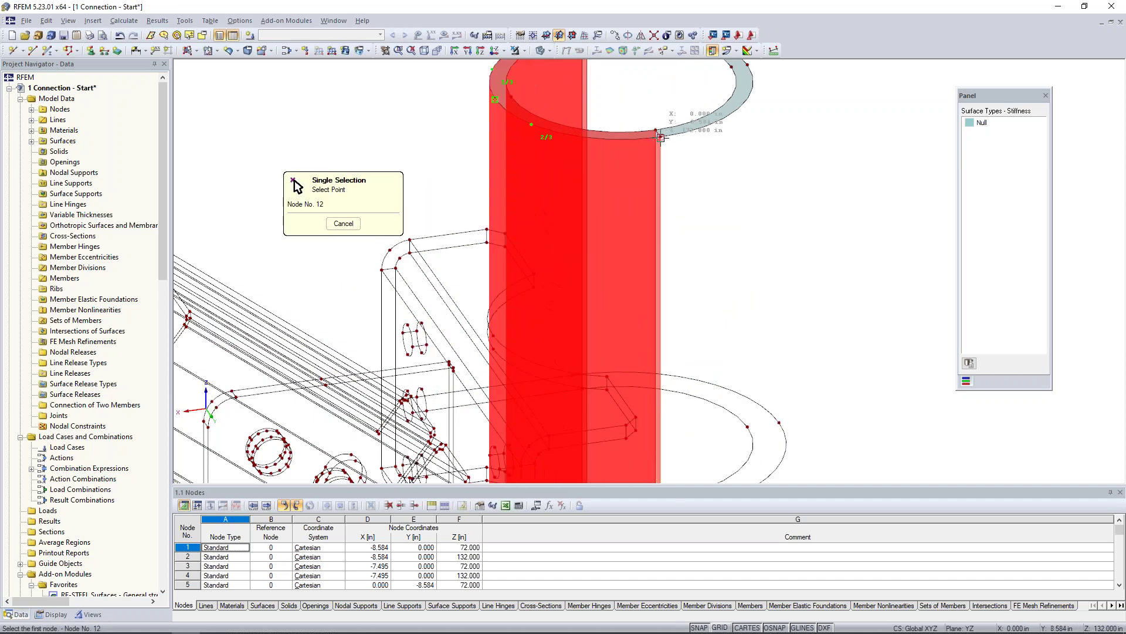
click(660, 139)
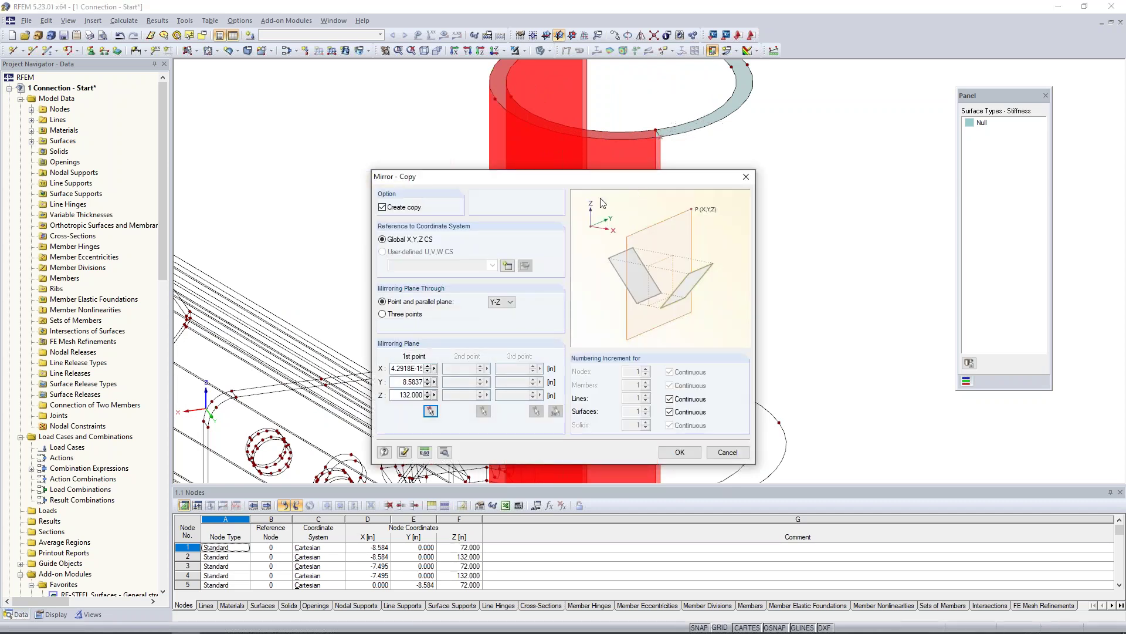
click(680, 453)
scroll(830, 261, down, 5)
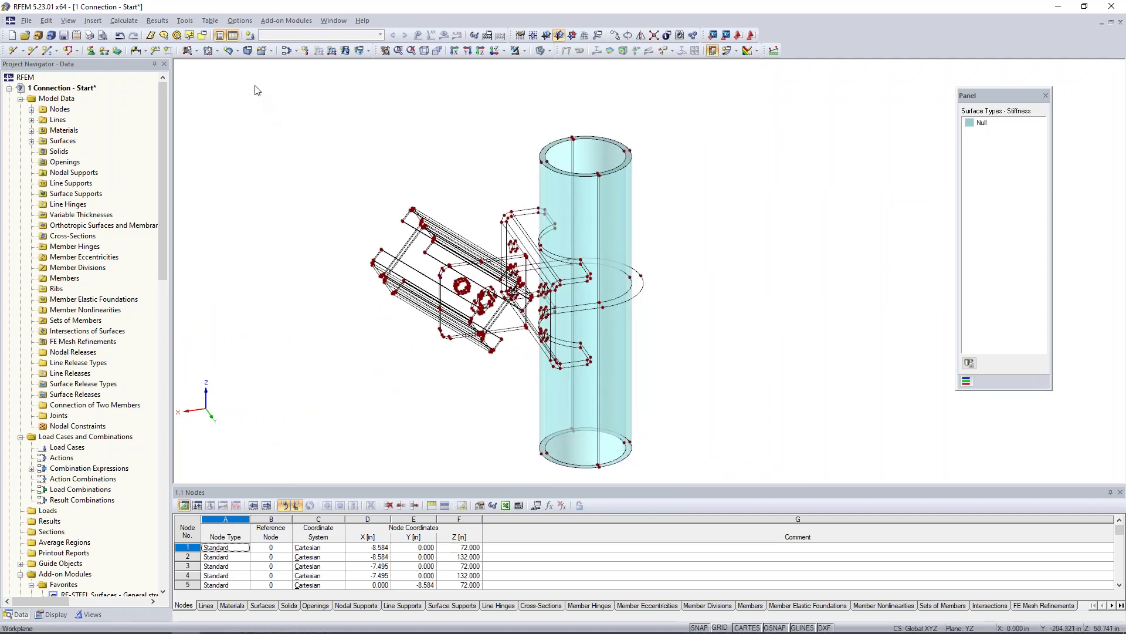
- Start a new solid of type Material and filter the material library to Metal, Steel, ASTM, ANSI/AISC 360-16:2016
click(247, 53)
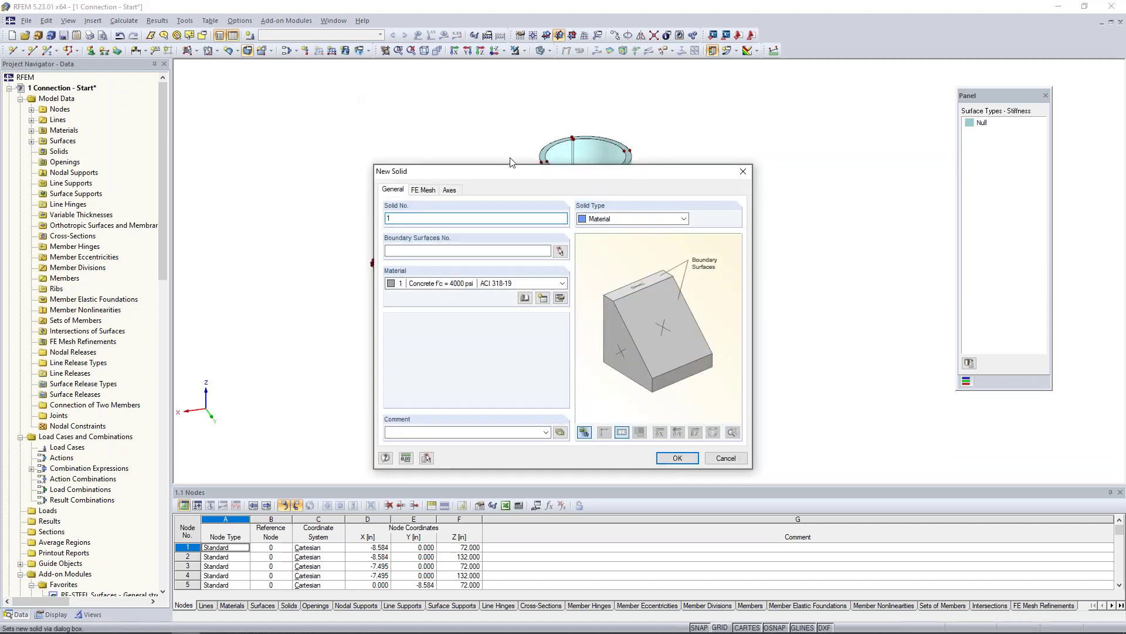
click(606, 218)
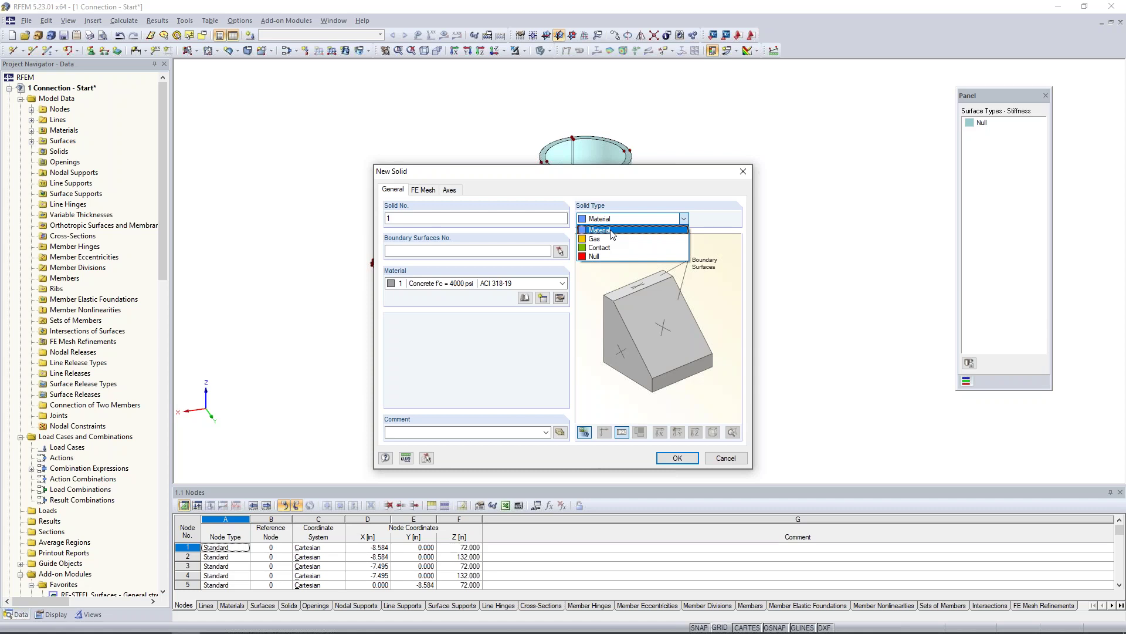
click(459, 298)
click(523, 301)
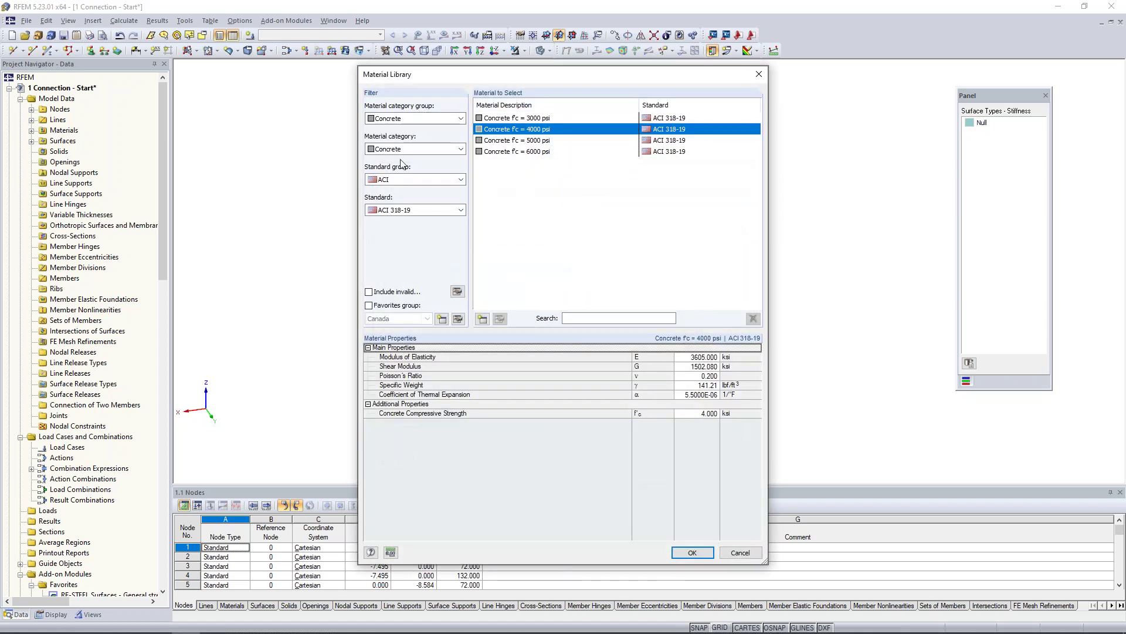
click(426, 121)
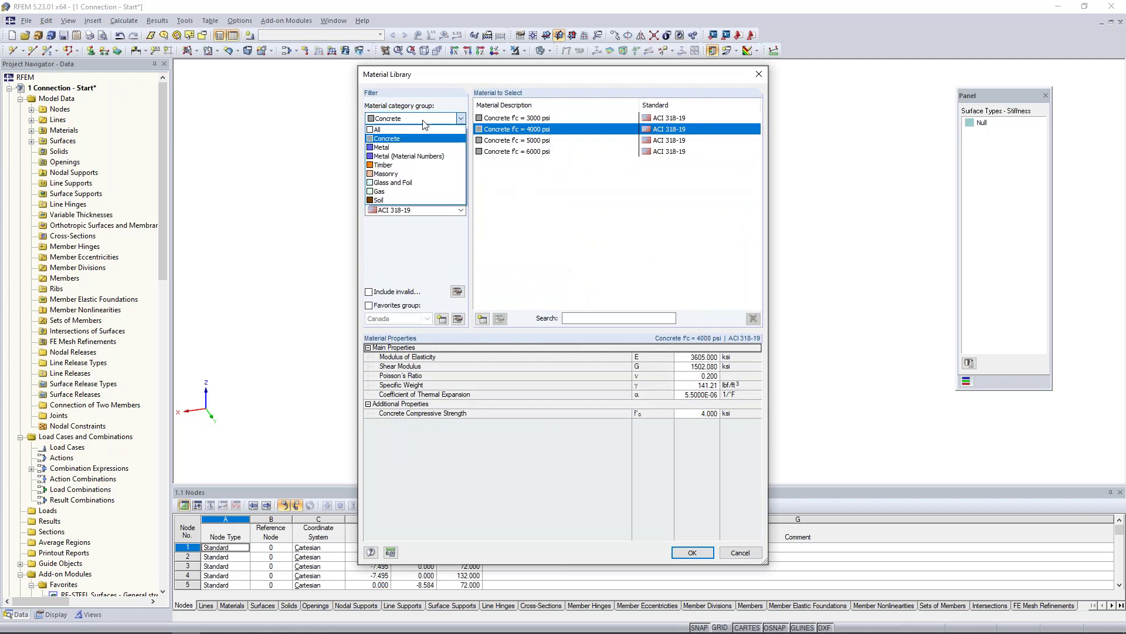
click(403, 150)
click(403, 150)
click(404, 168)
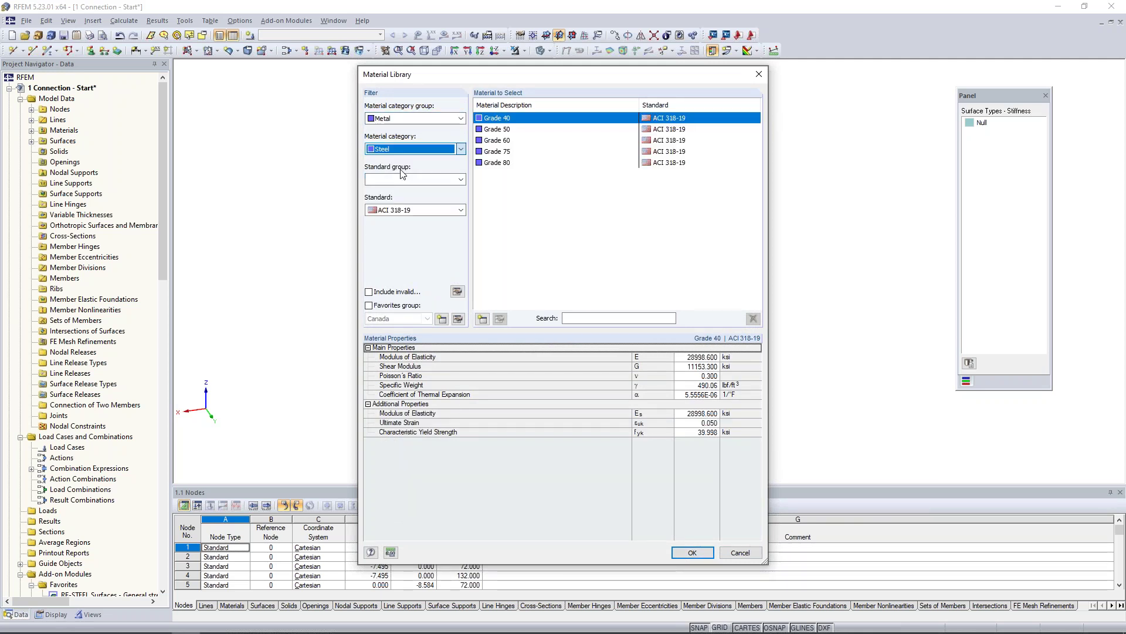
click(404, 180)
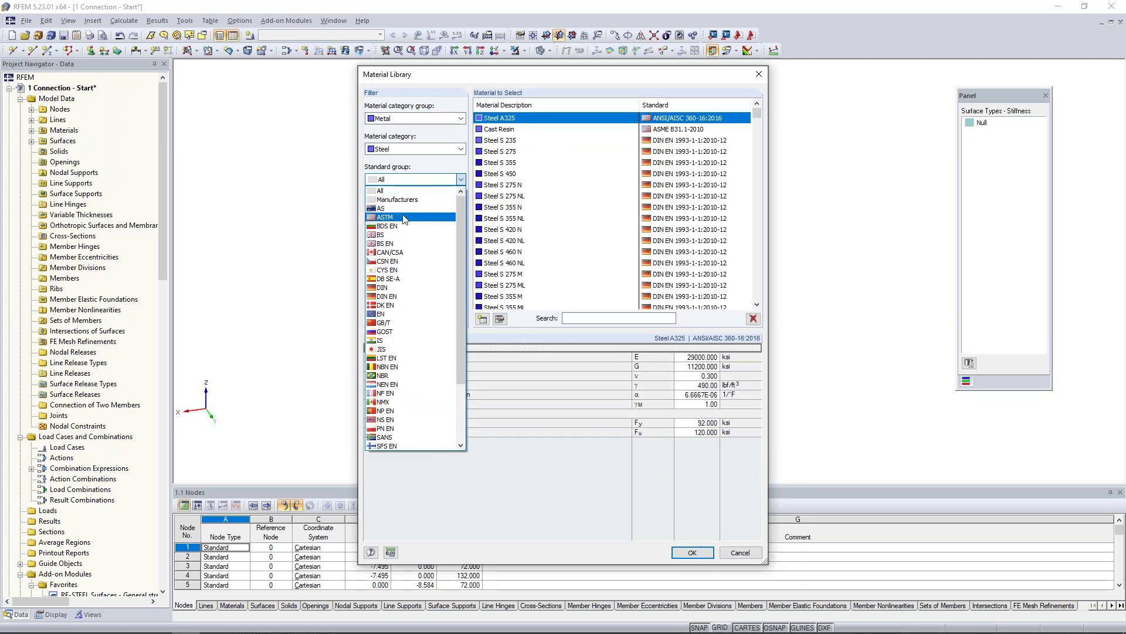
click(405, 219)
click(408, 213)
click(409, 230)
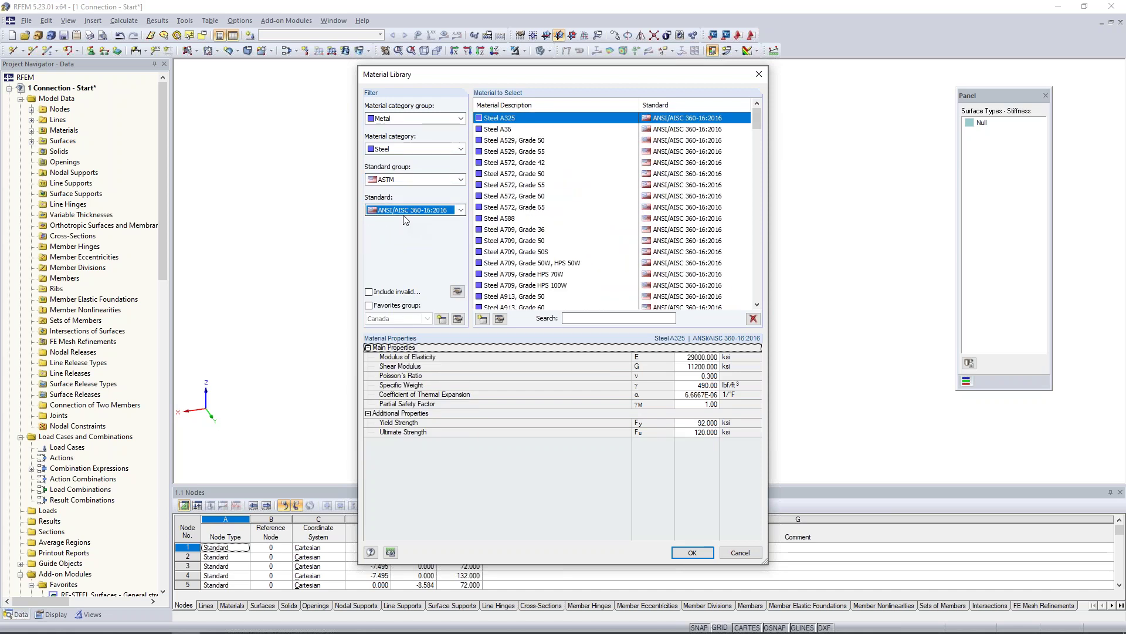
- Choose Steel A53, Grade B from the library as the new solid's material
scroll(525, 232, down, 4)
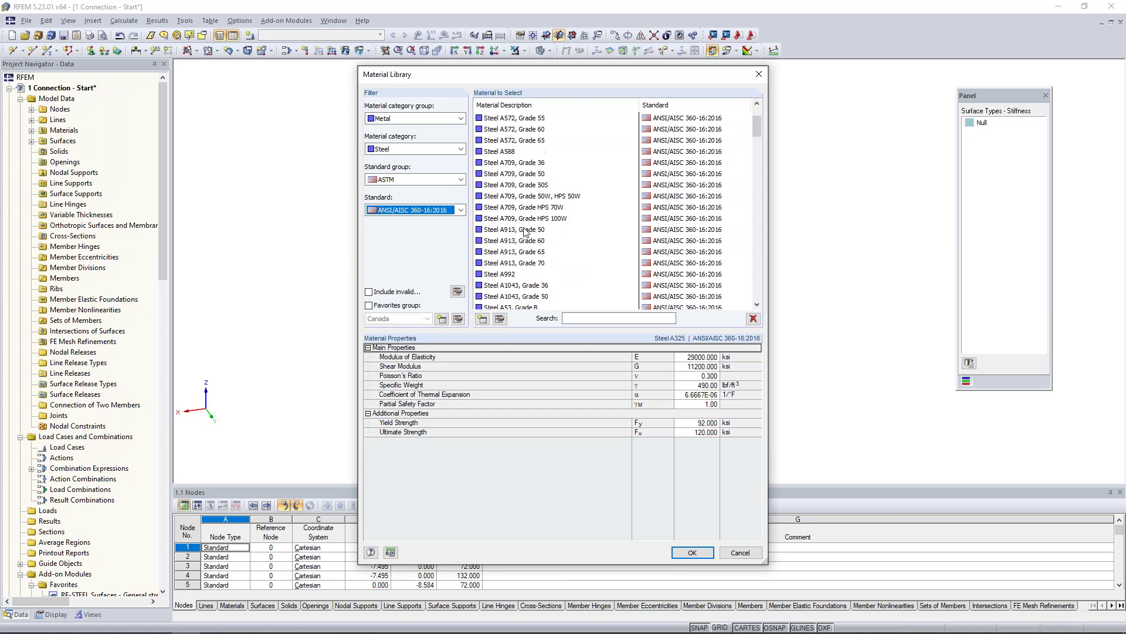
click(514, 275)
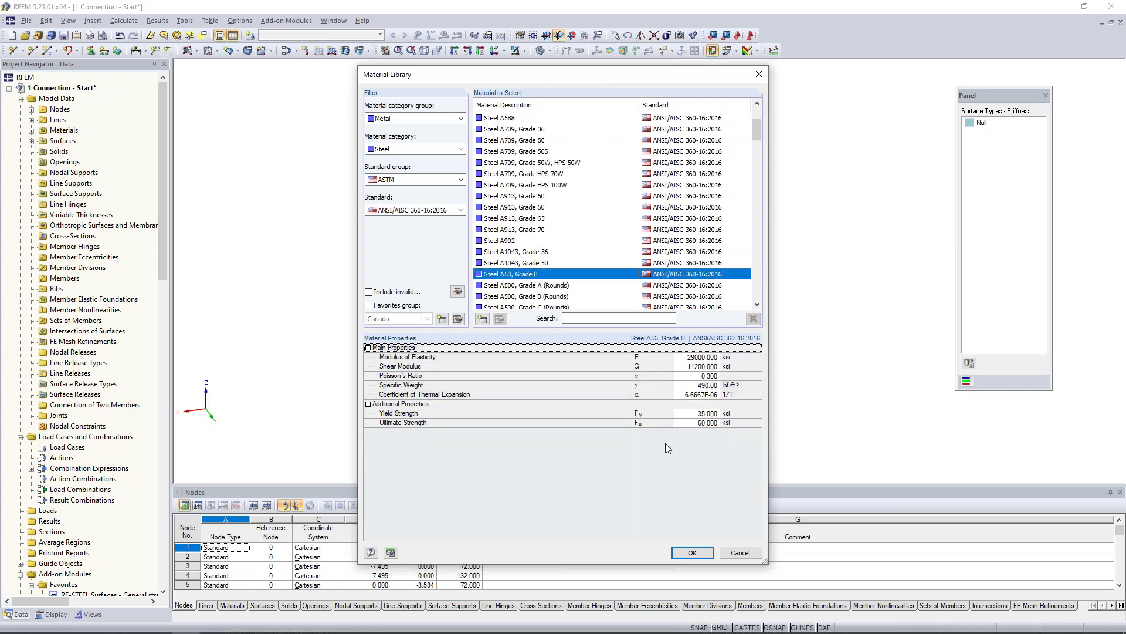
click(692, 552)
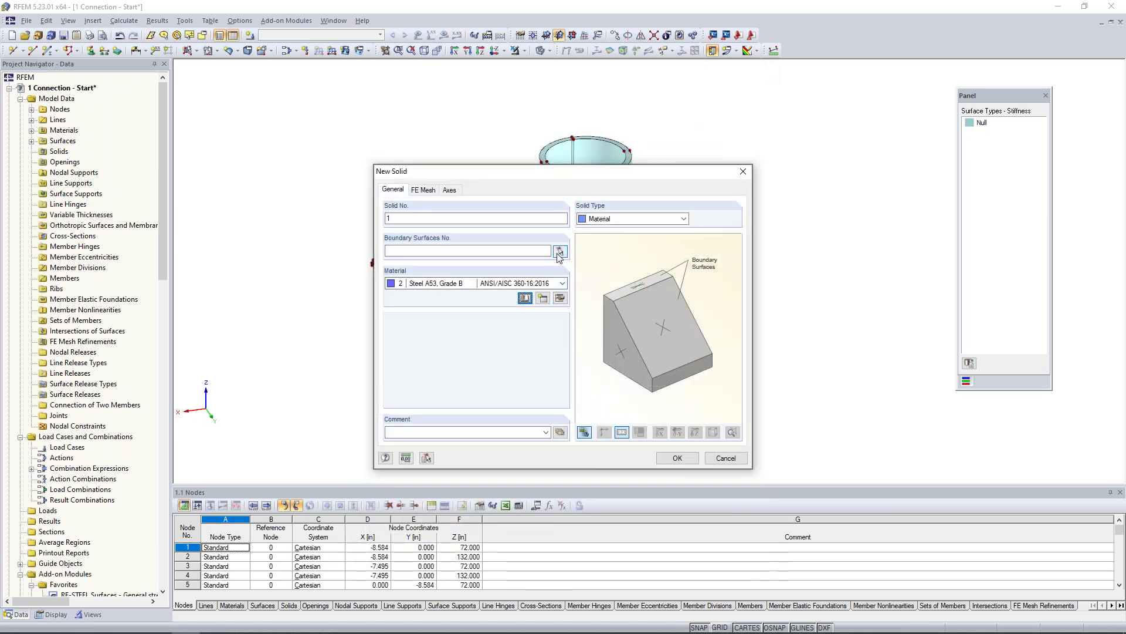
- Assign the pipe's surfaces 1-8 as the boundary surfaces and create the solid with standard axes and no mesh refinement
click(559, 252)
drag(509, 113, 707, 486)
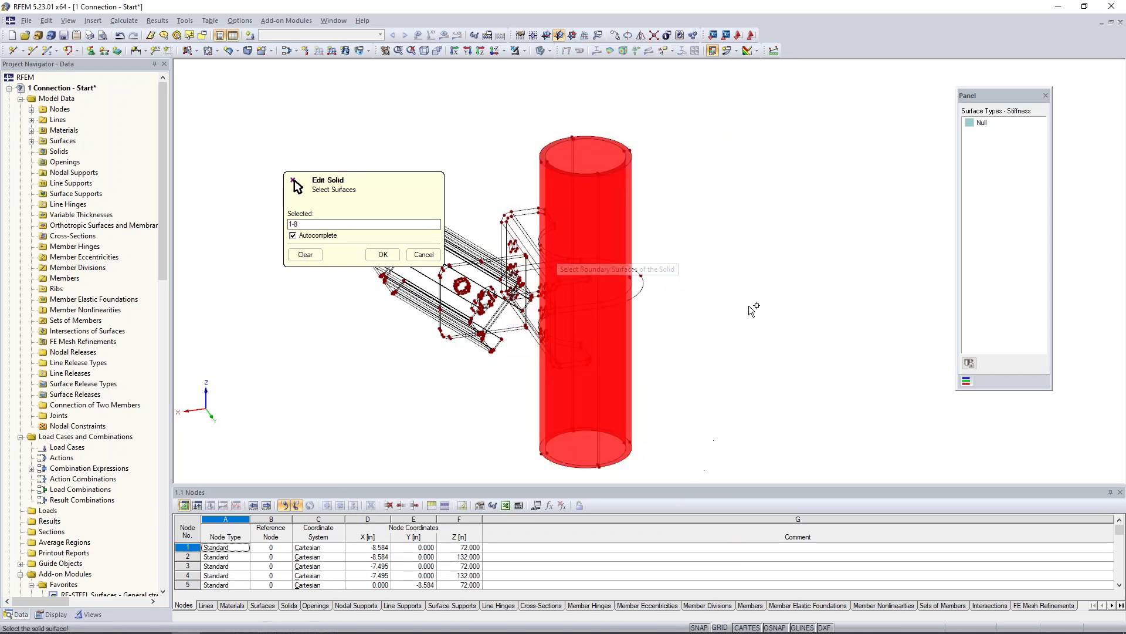
click(382, 256)
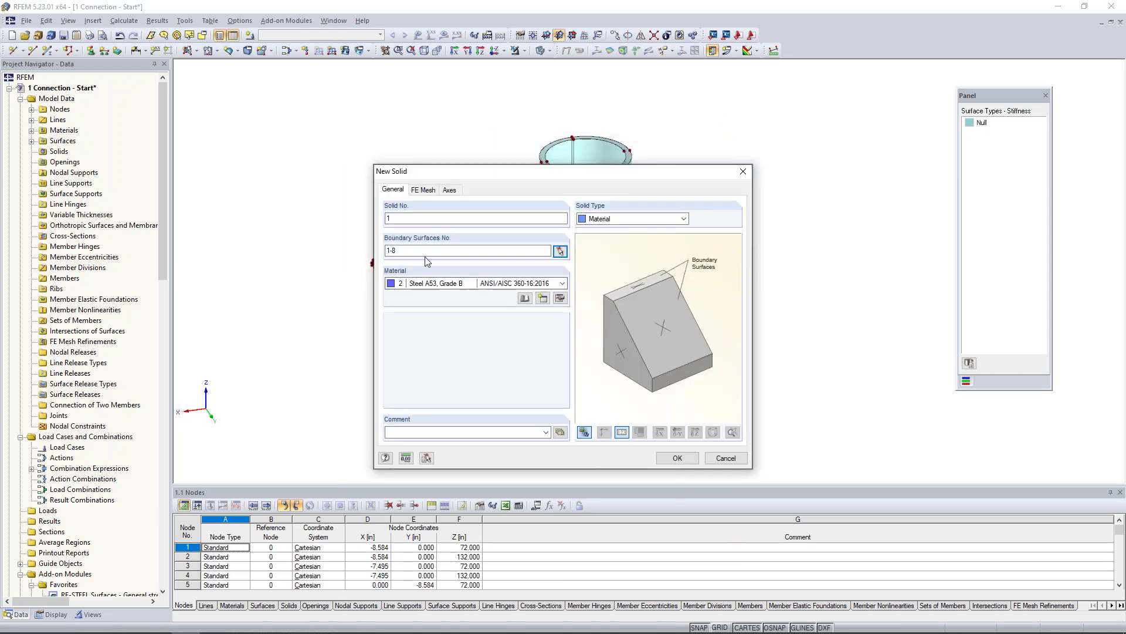
click(427, 193)
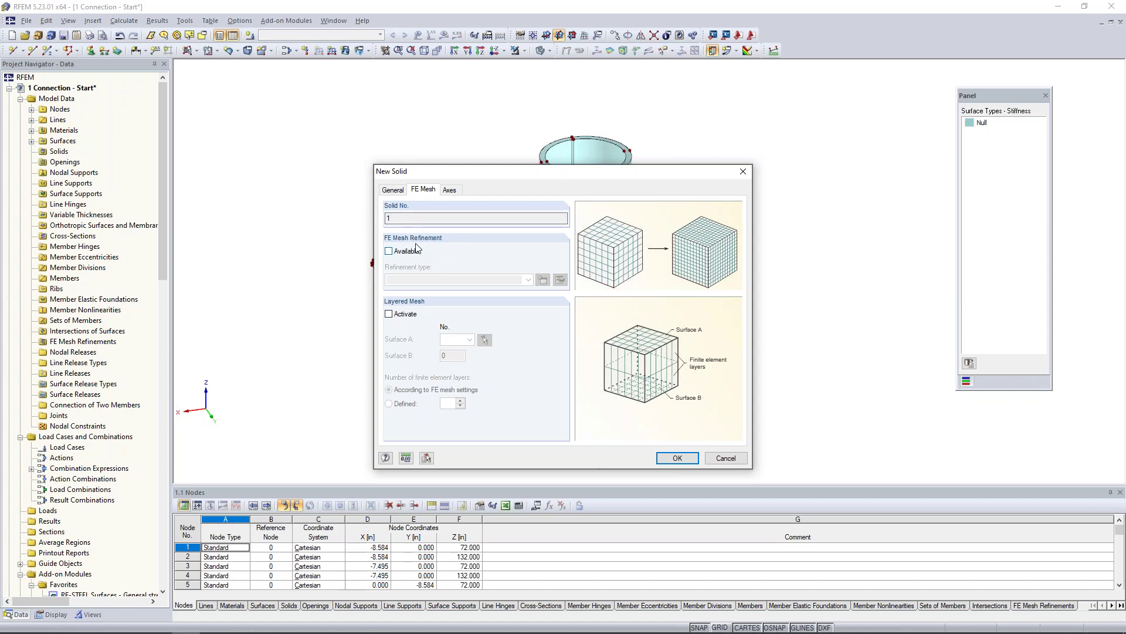
click(451, 195)
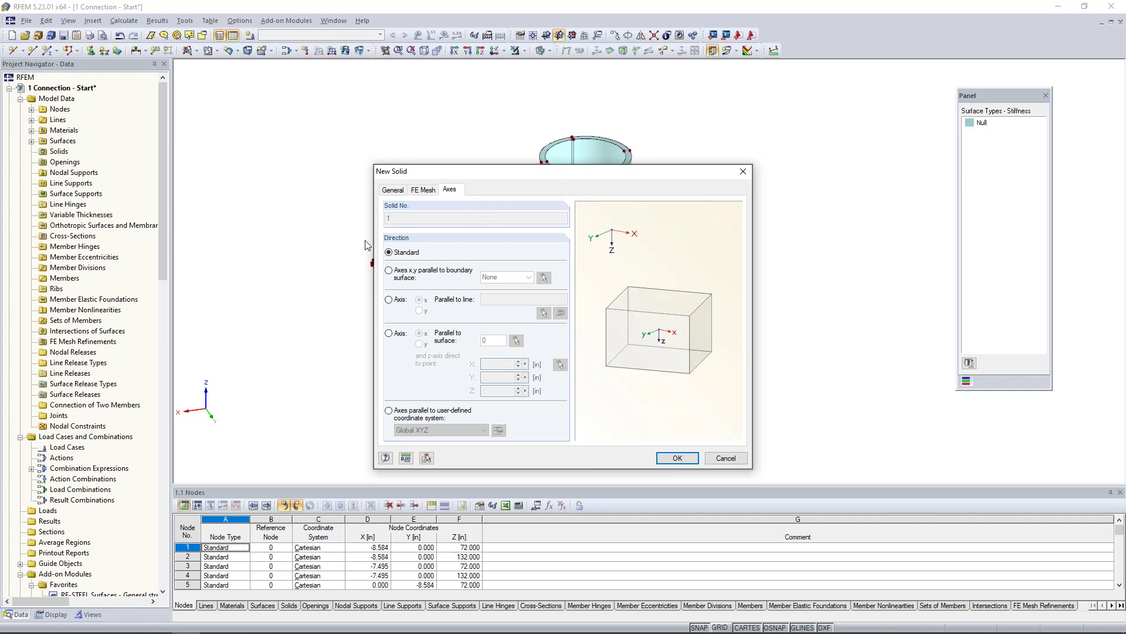
click(393, 191)
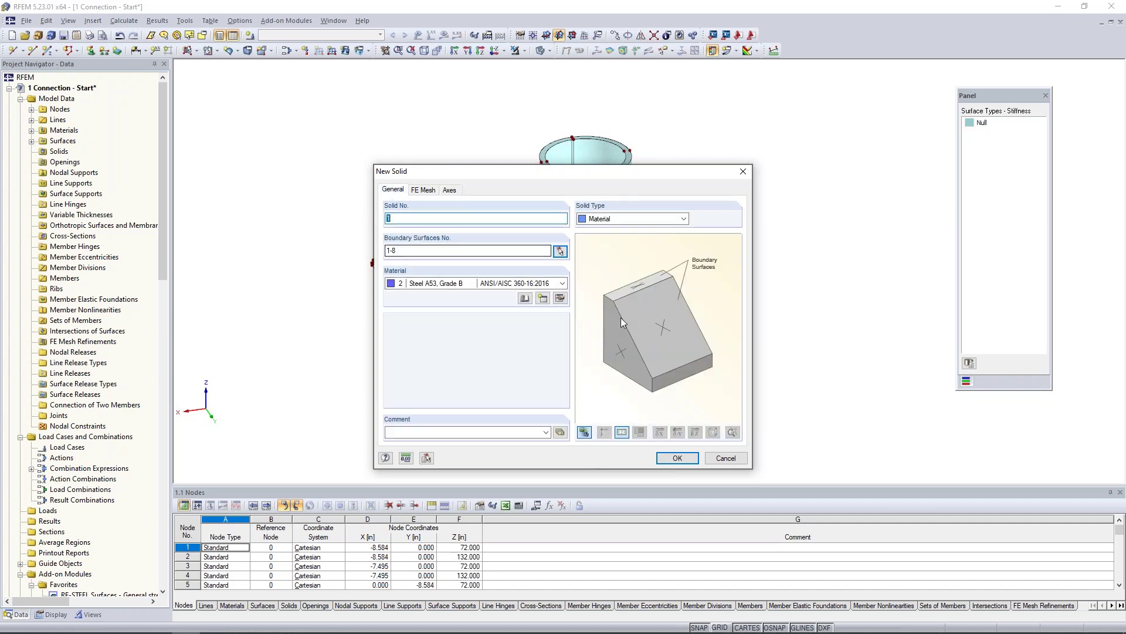
click(675, 458)
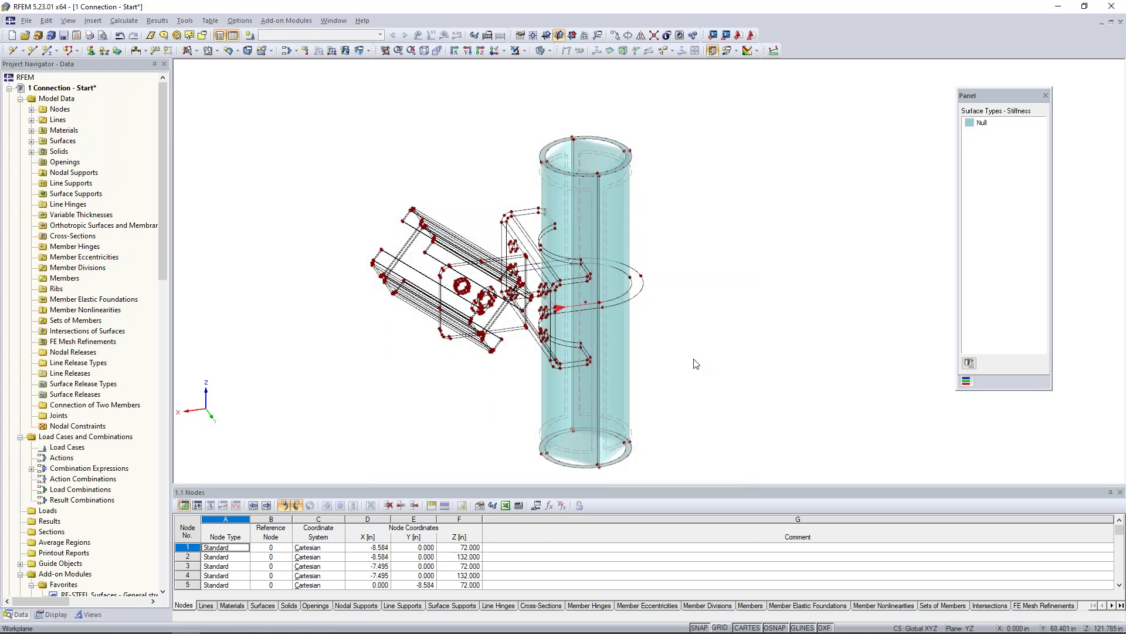
- Isolate the C-shaped bent plate beside the pipe by limiting visibility to its selected lines and nodes
scroll(600, 323, up, 3)
ctrl+middle_drag(600, 322, 577, 299)
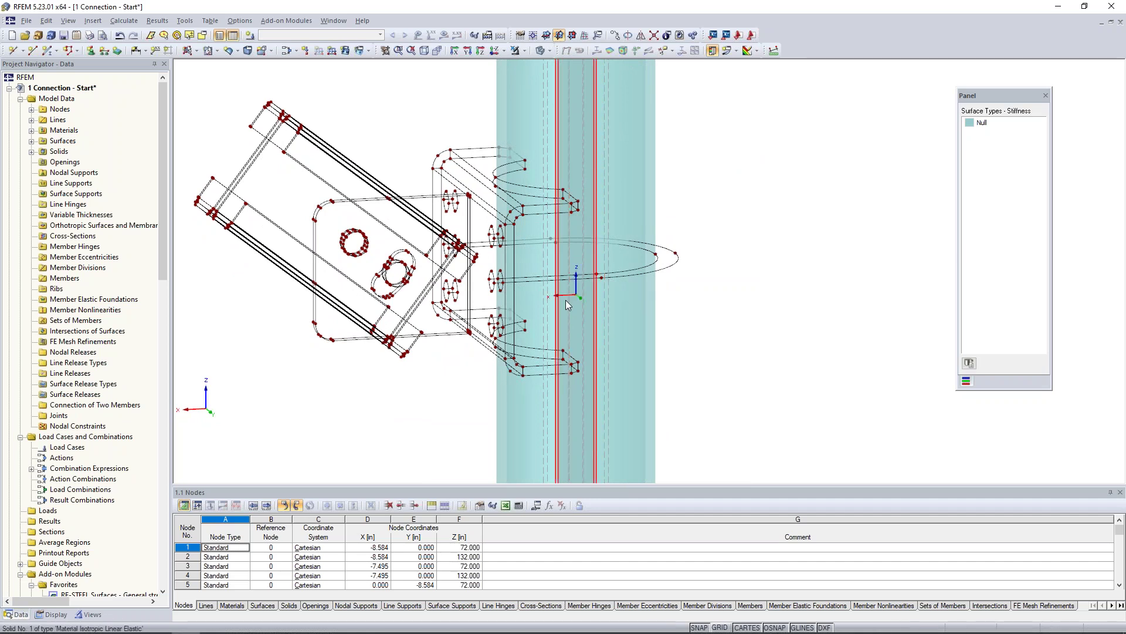
scroll(692, 290, down, 3)
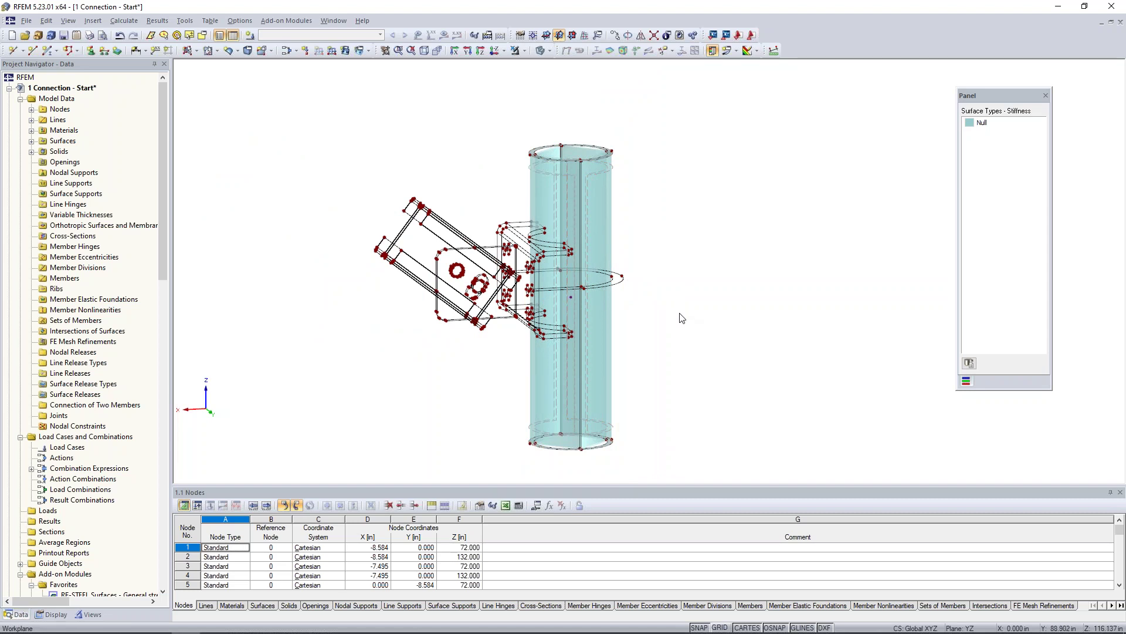
ctrl+middle_drag(634, 300, 612, 270)
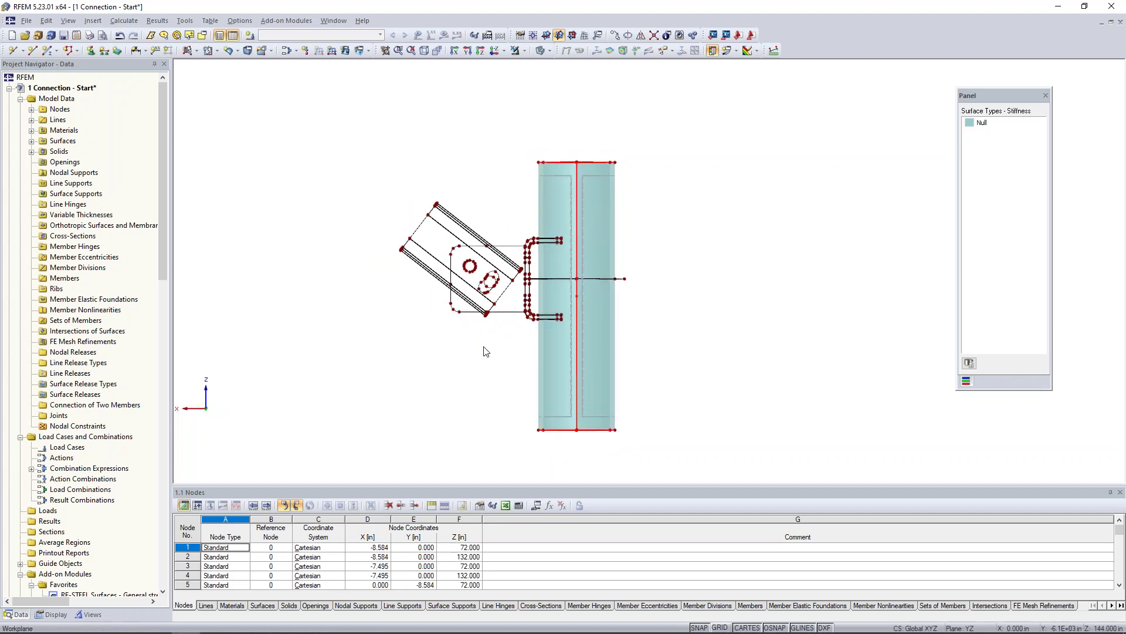
scroll(520, 349, up, 3)
middle_drag(508, 333, 484, 354)
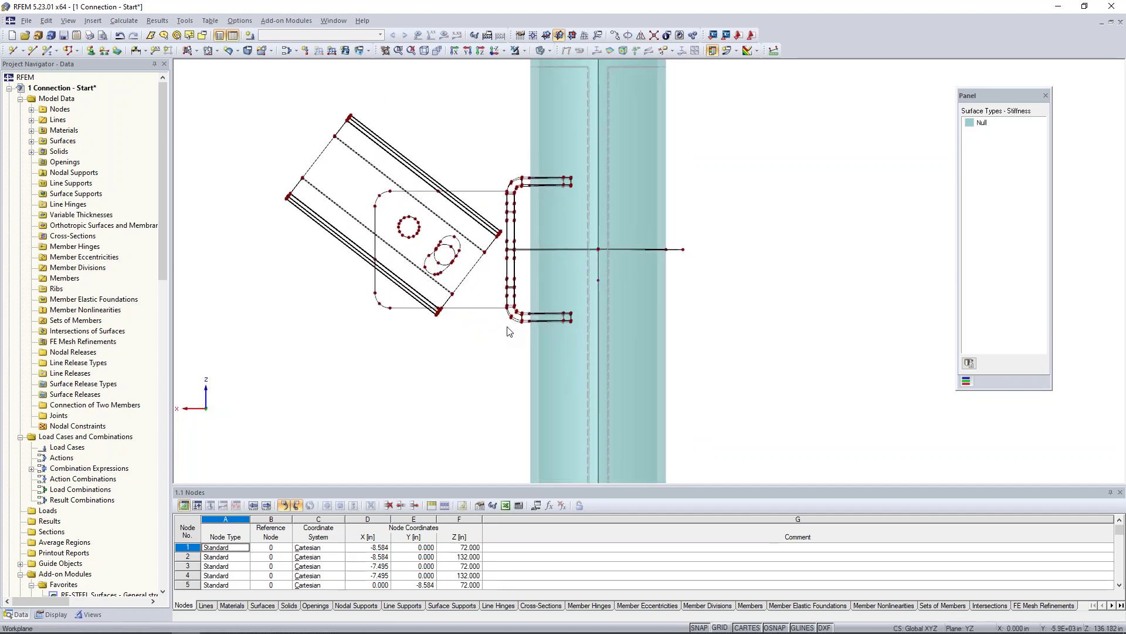
drag(502, 162, 586, 333)
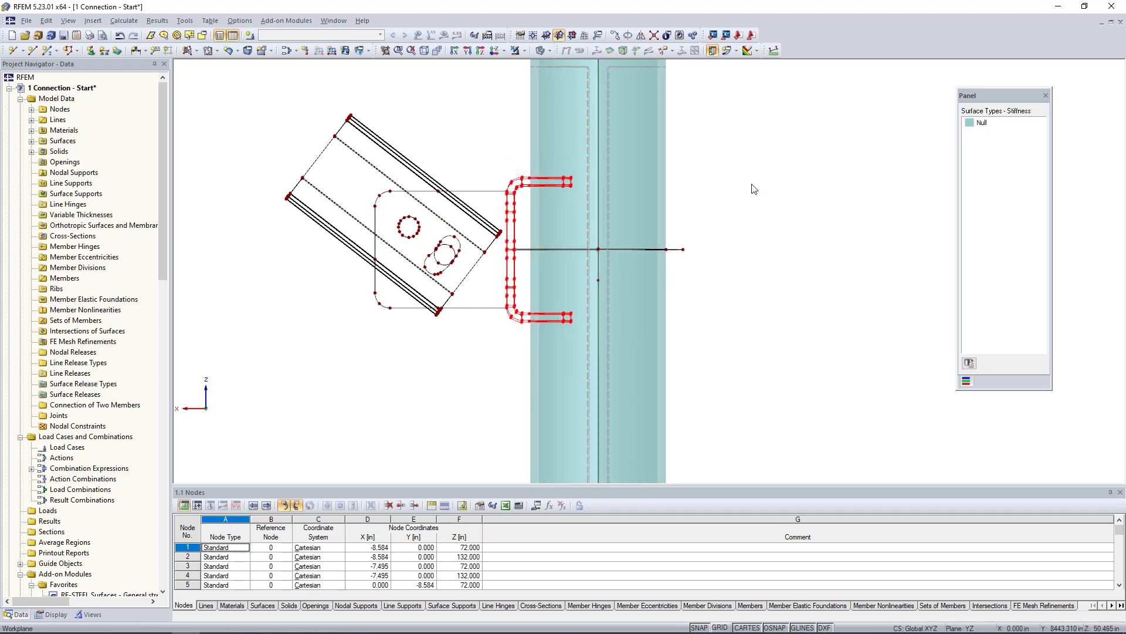
click(524, 52)
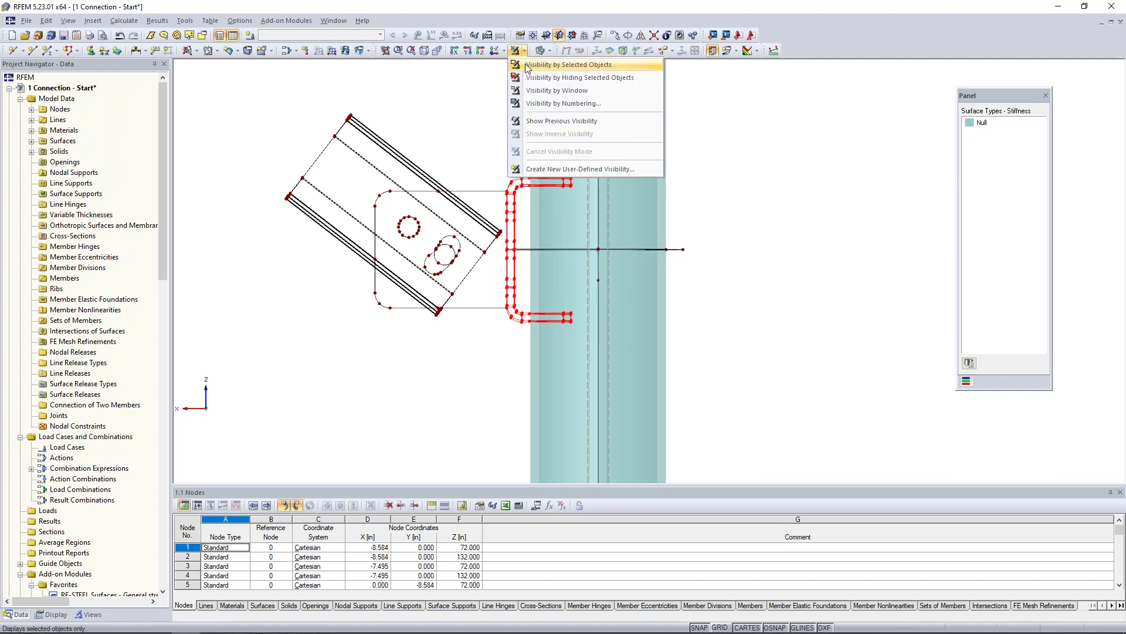
click(527, 65)
- Create a plane surface with Null stiffness on the top face of the plate's upper flange from its boundary lines
middle_drag(423, 211, 501, 231)
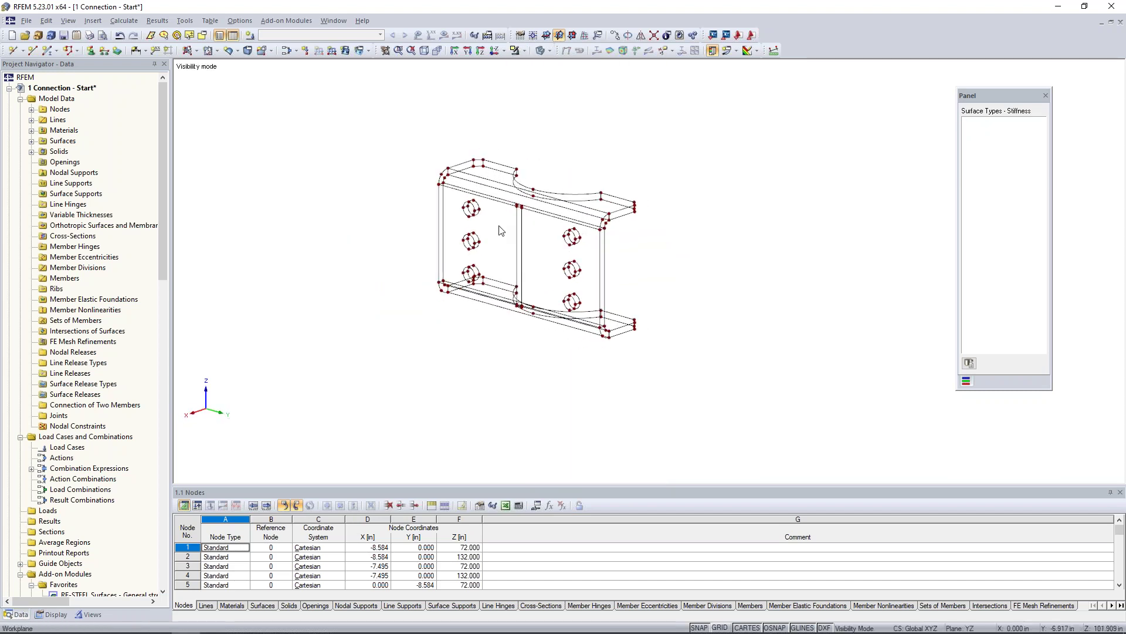
scroll(500, 230, up, 4)
middle_drag(694, 255, 625, 250)
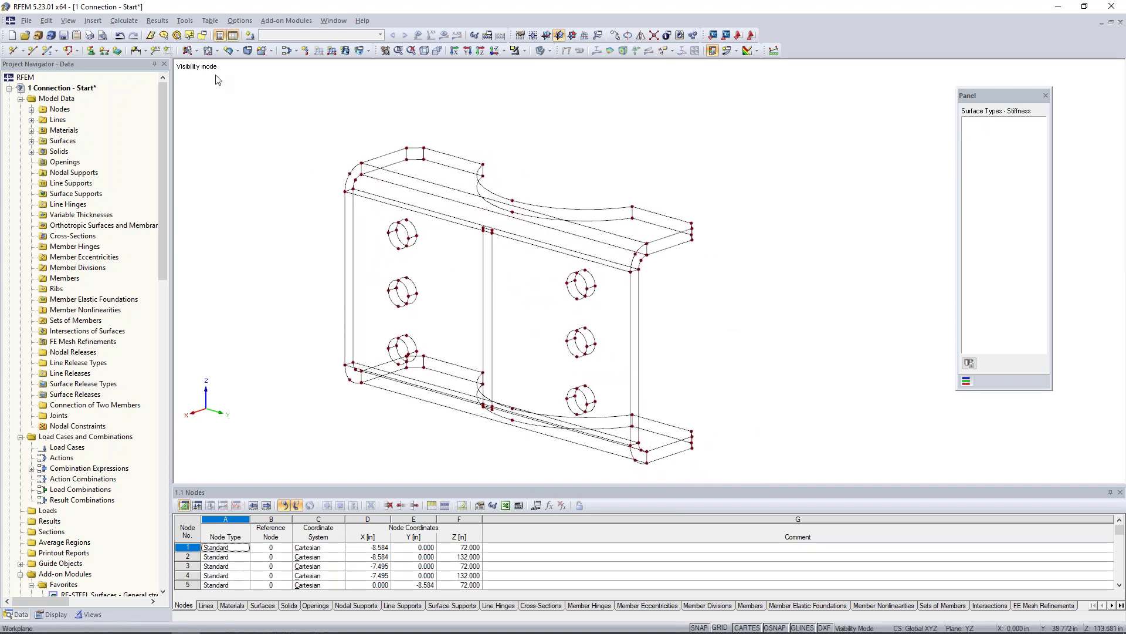
click(195, 52)
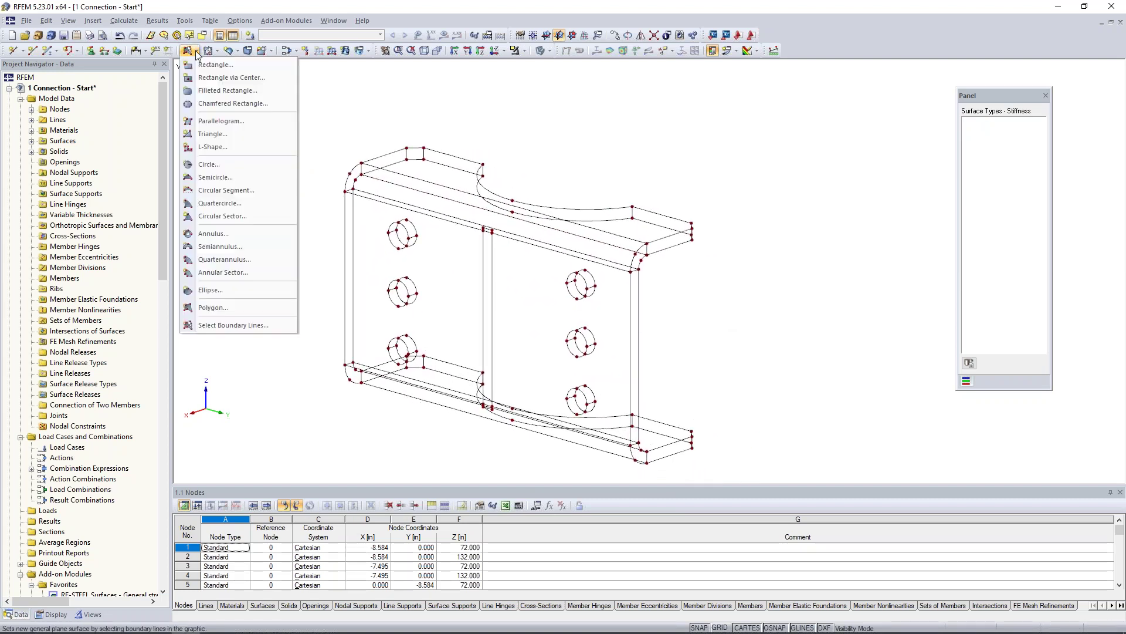
click(218, 325)
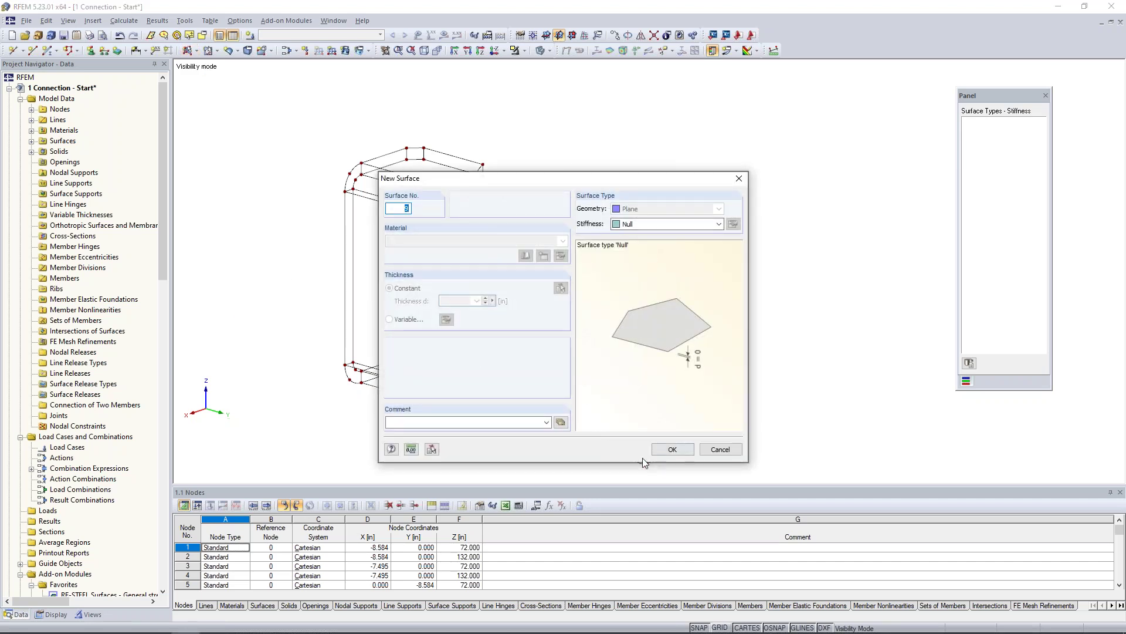
click(670, 448)
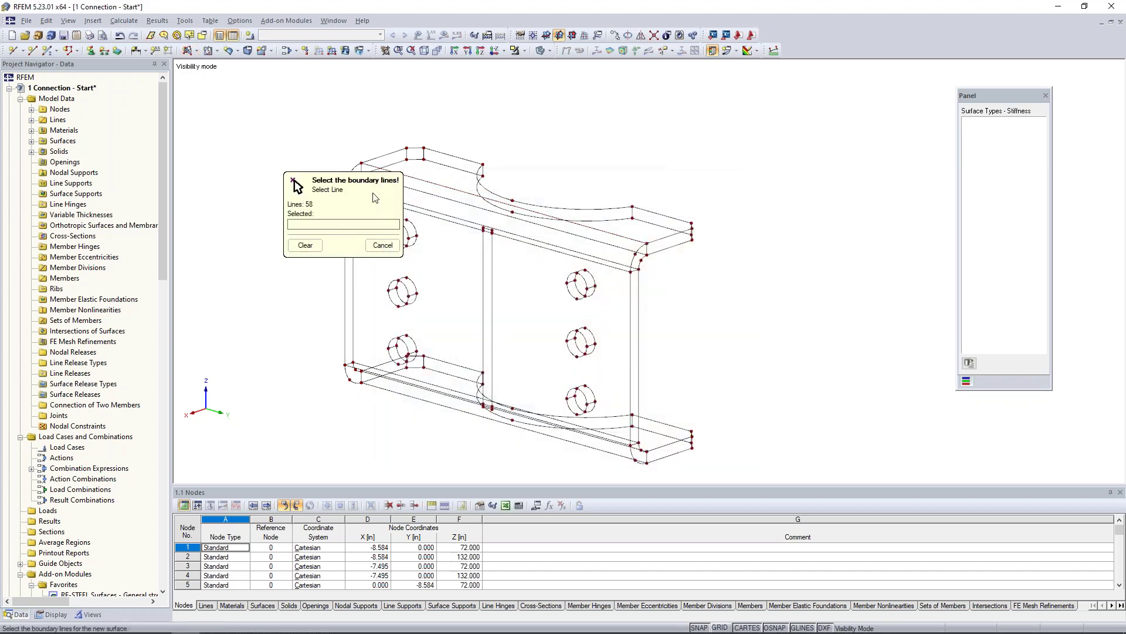
scroll(405, 176, up, 5)
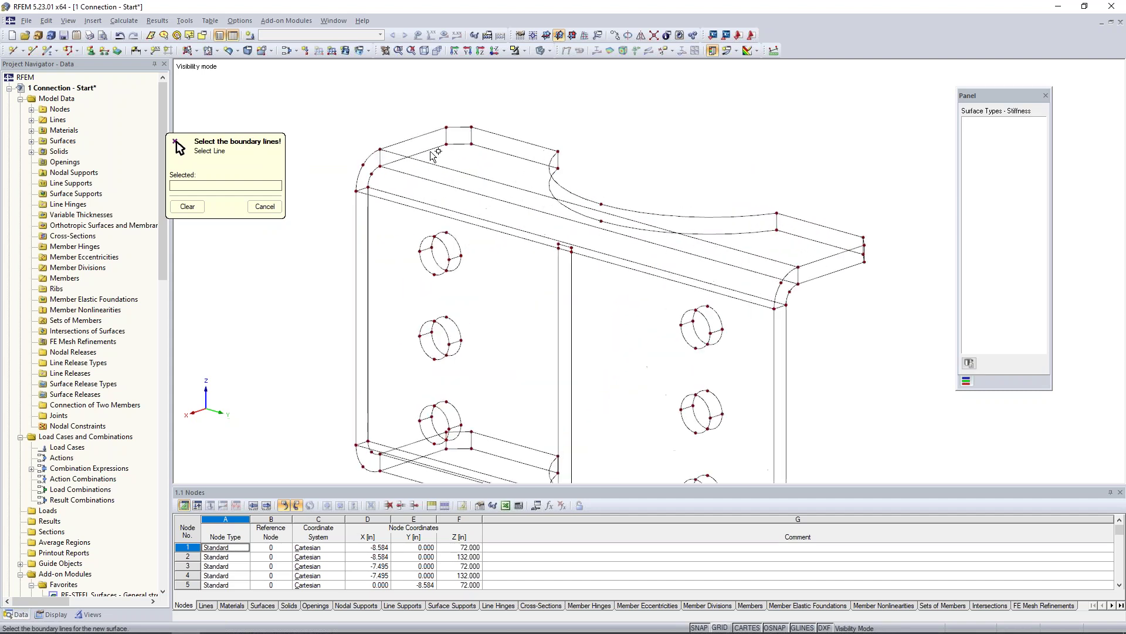
click(459, 127)
click(515, 139)
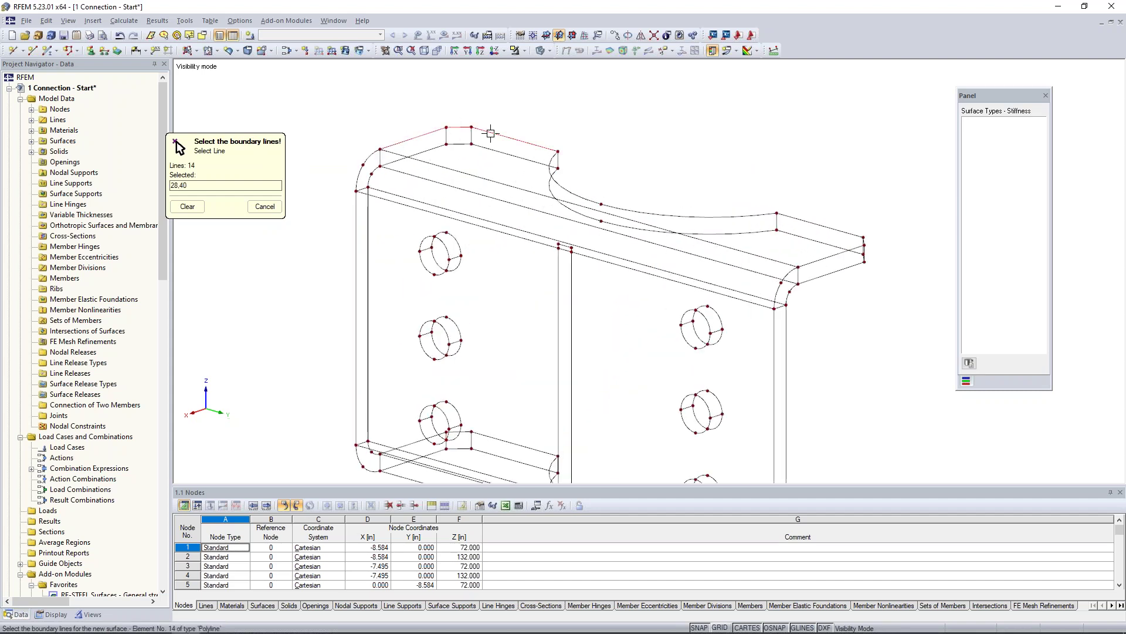
click(549, 168)
click(807, 222)
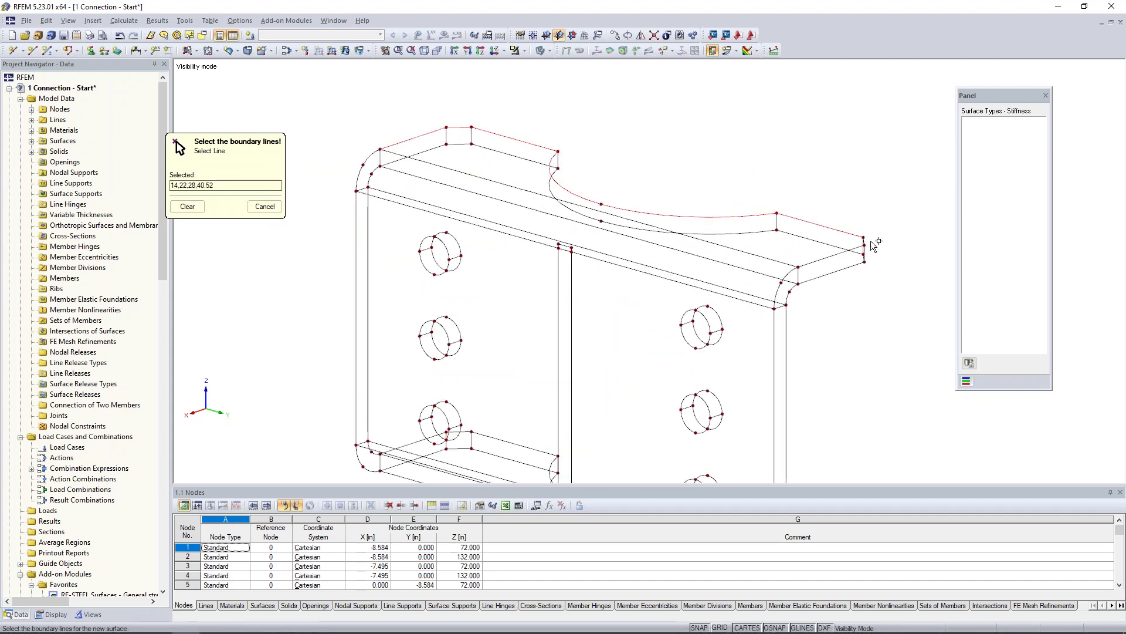
ctrl+middle_drag(877, 244, 775, 291)
click(784, 301)
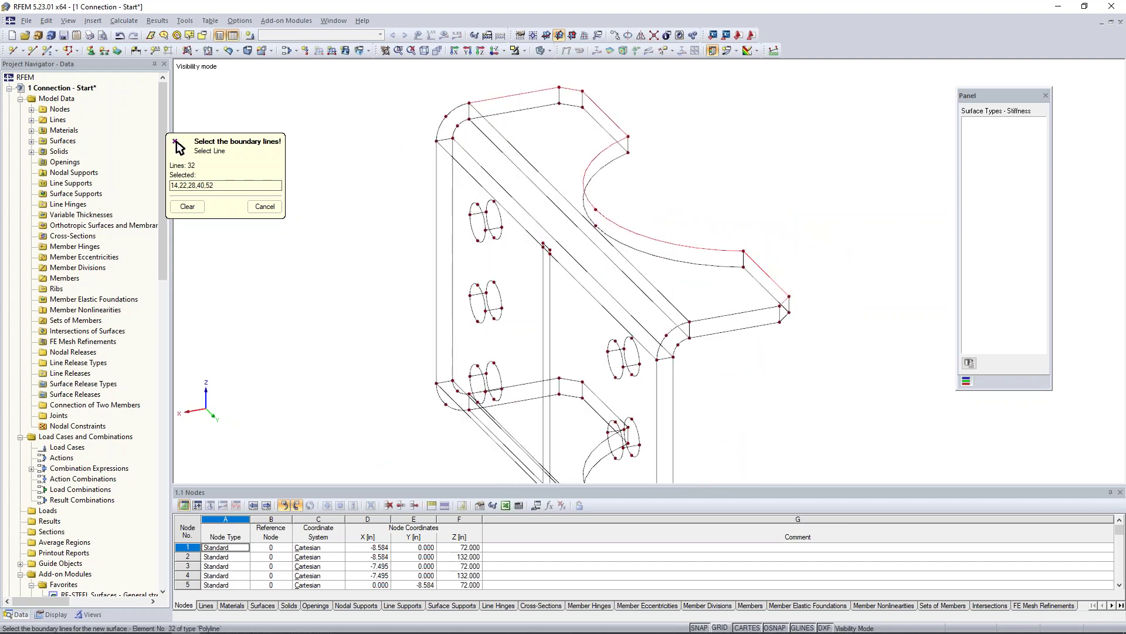
click(745, 312)
click(694, 318)
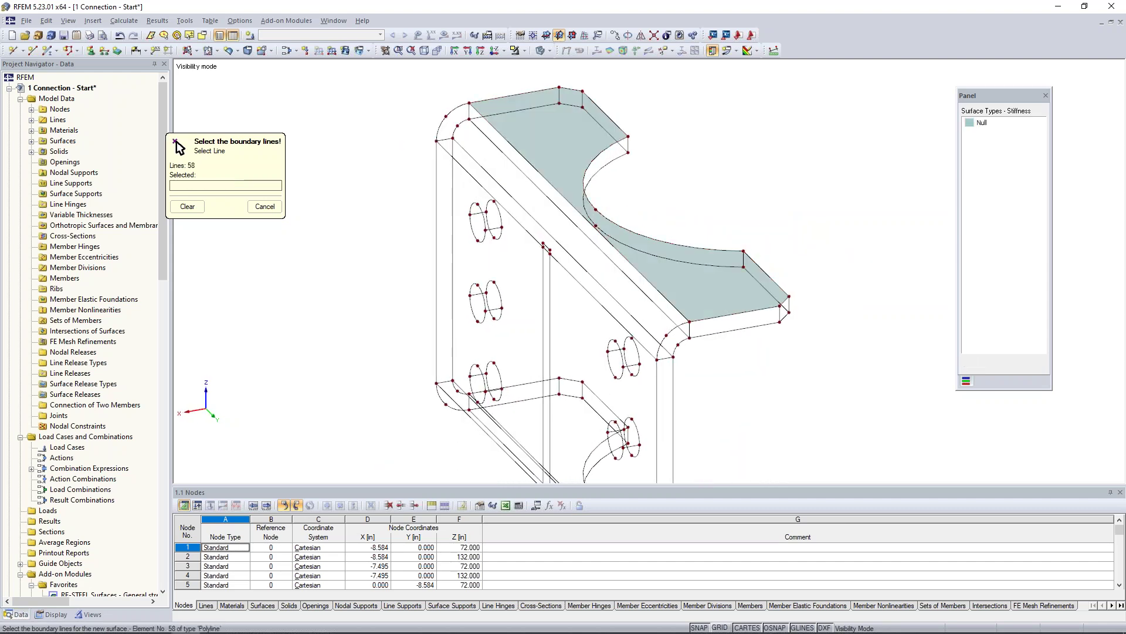
- Create Null surfaces on the upper flange's straight side edge face and the adjoining short edge face from their boundary lines
click(487, 99)
click(490, 117)
click(490, 118)
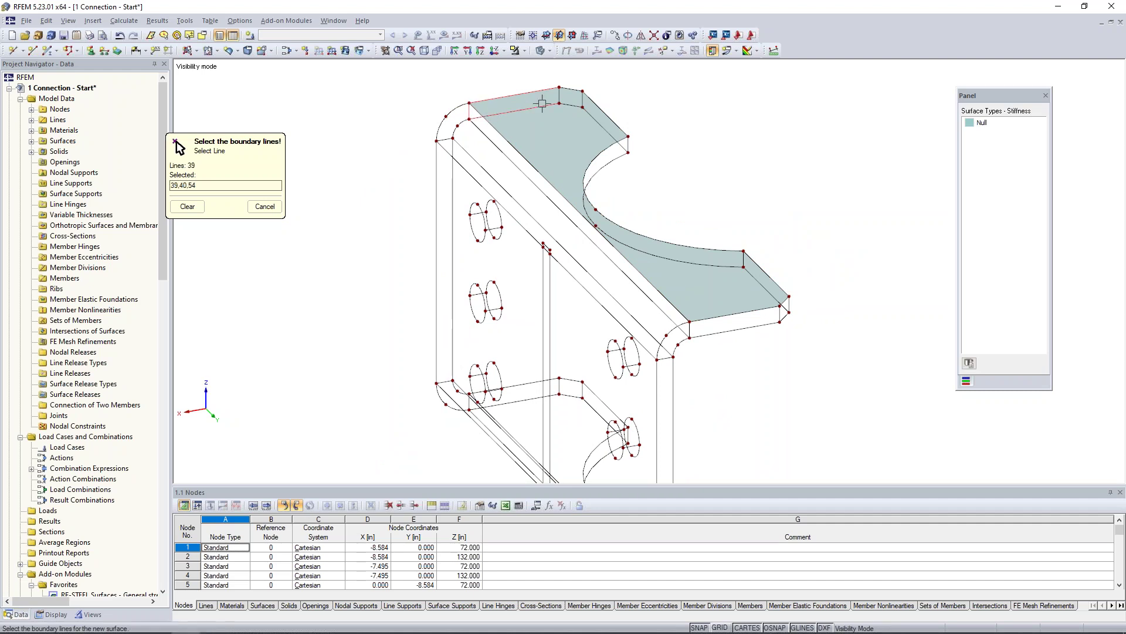
click(559, 96)
click(569, 89)
click(582, 99)
click(559, 97)
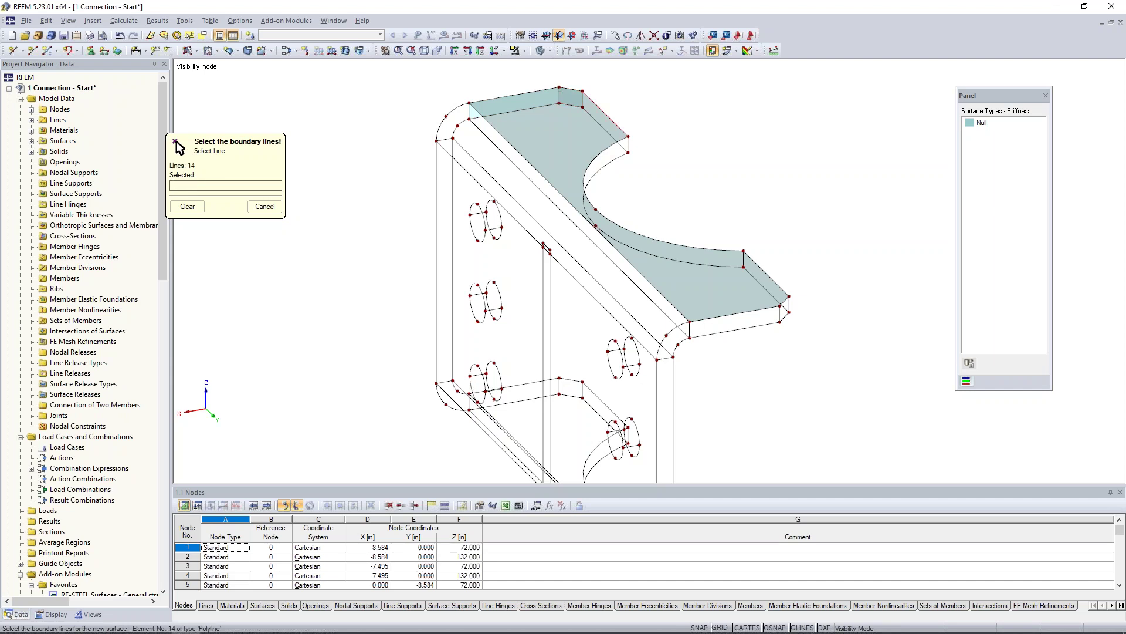
- Create Null surfaces on the two straight edge faces flanking the upper flange's curved cutout from their boundary lines
click(583, 99)
click(591, 115)
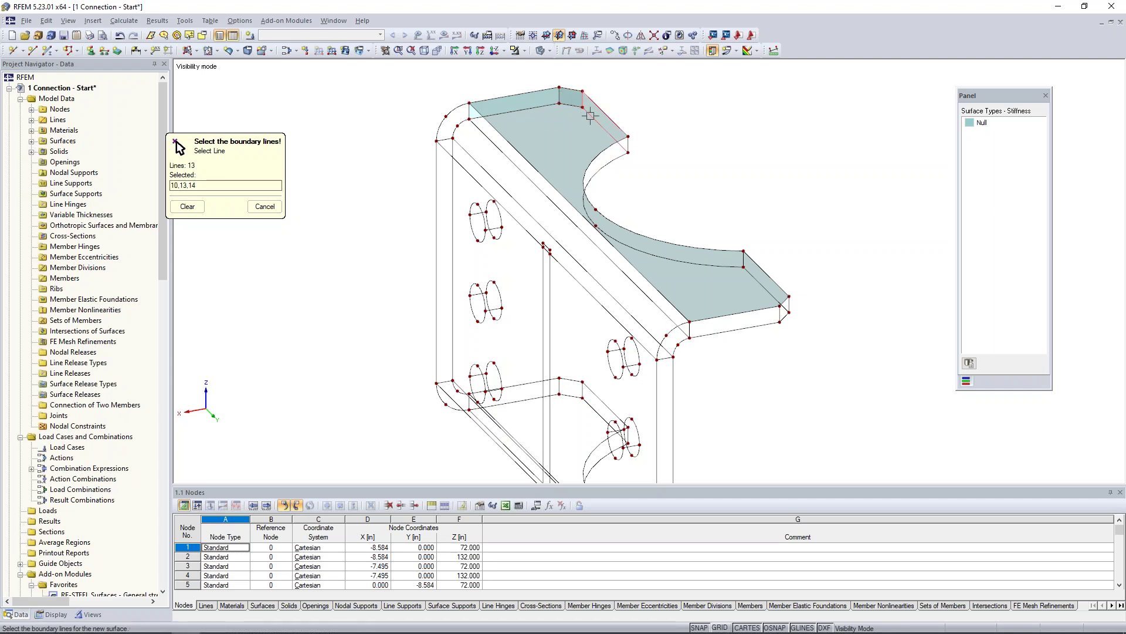
click(628, 142)
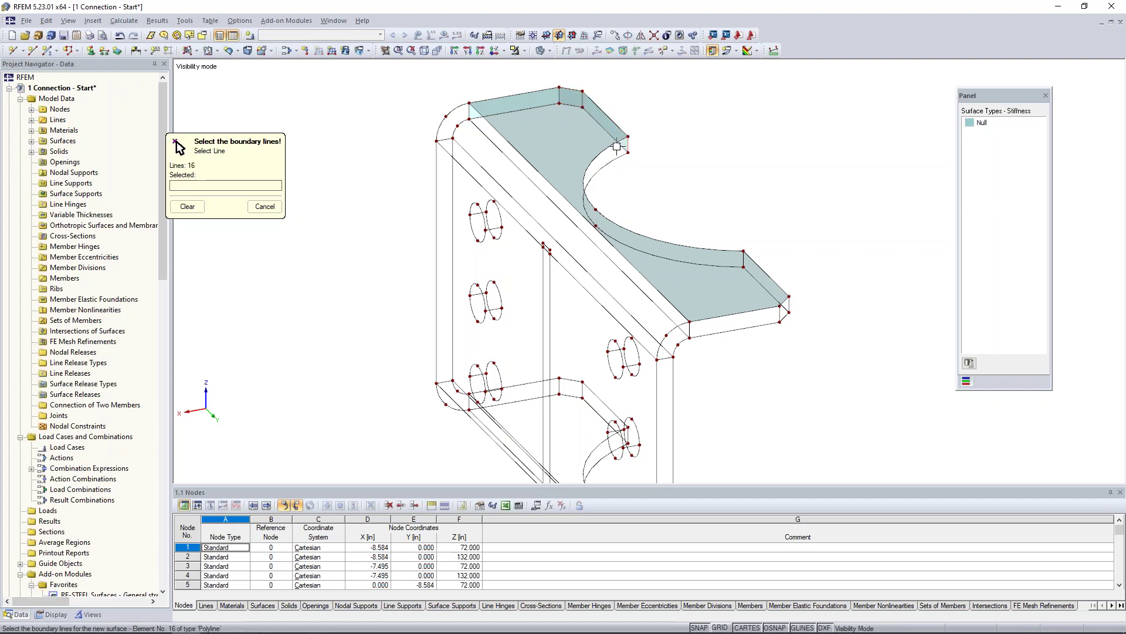
click(748, 264)
click(750, 271)
click(749, 270)
click(785, 301)
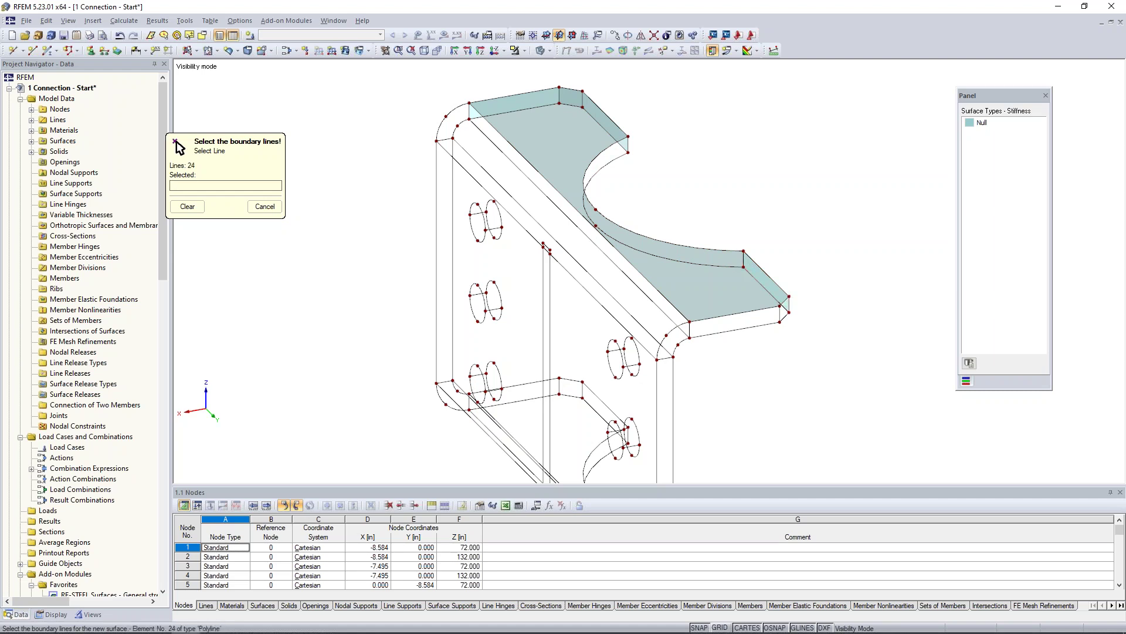
- Create Null surfaces on the upper flange's remaining short corner edge face and adjoining straight side edge face
click(790, 305)
click(786, 315)
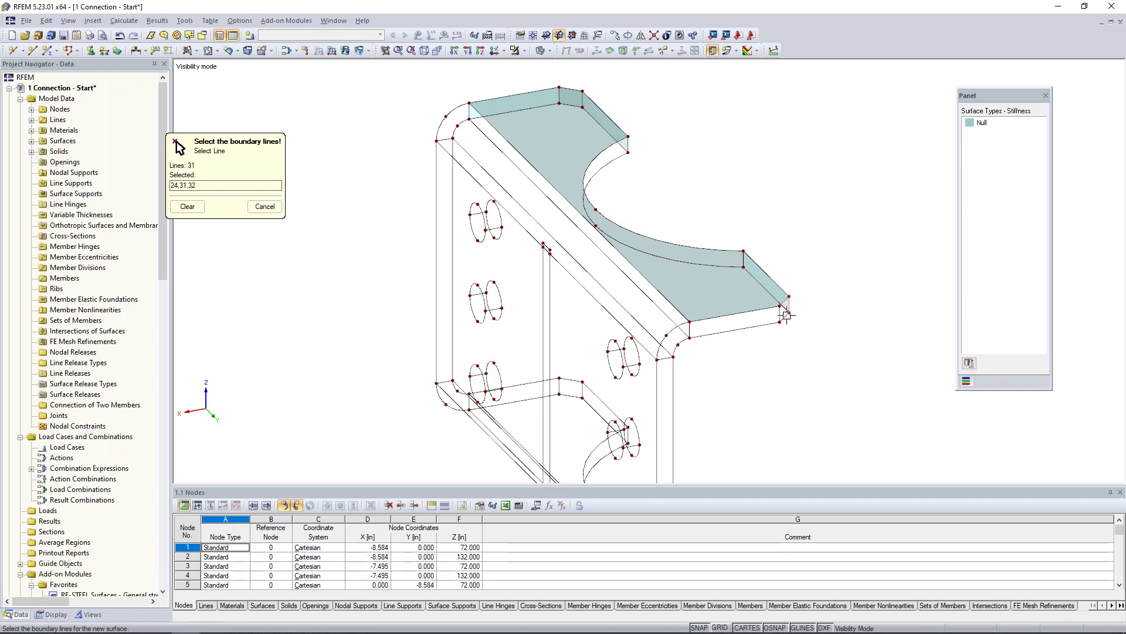
click(773, 311)
click(706, 334)
click(686, 338)
click(780, 316)
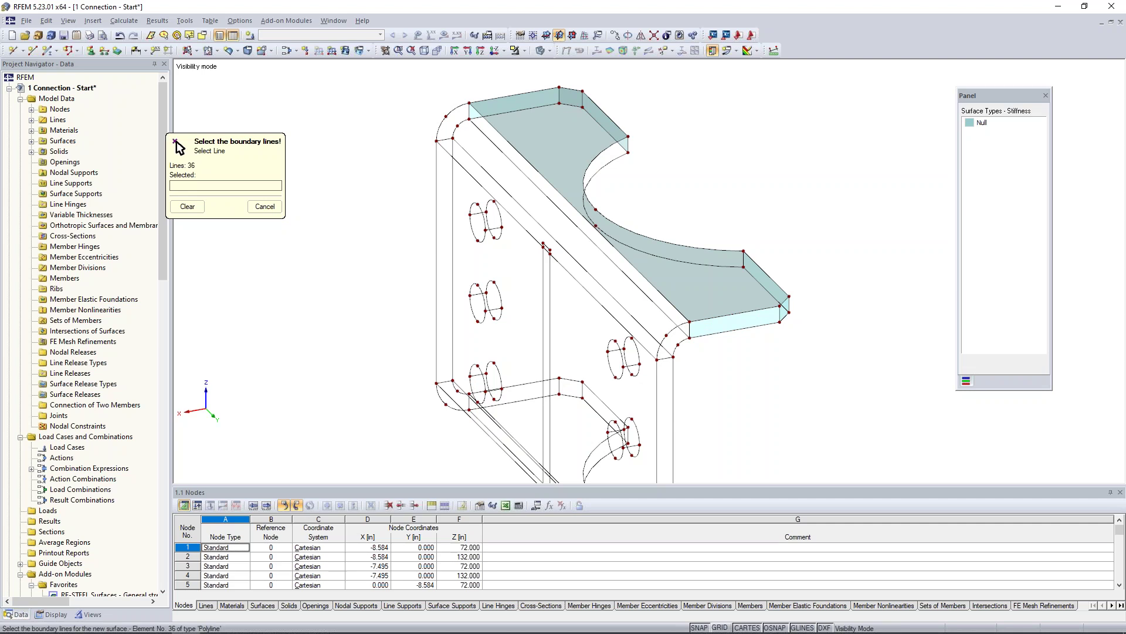
- Create Null surfaces on both end faces of the upper bend from their arcs and short lines, and finish the command
click(689, 331)
click(674, 327)
click(665, 358)
click(678, 345)
click(451, 112)
click(469, 113)
click(463, 122)
click(445, 139)
key(Escape)
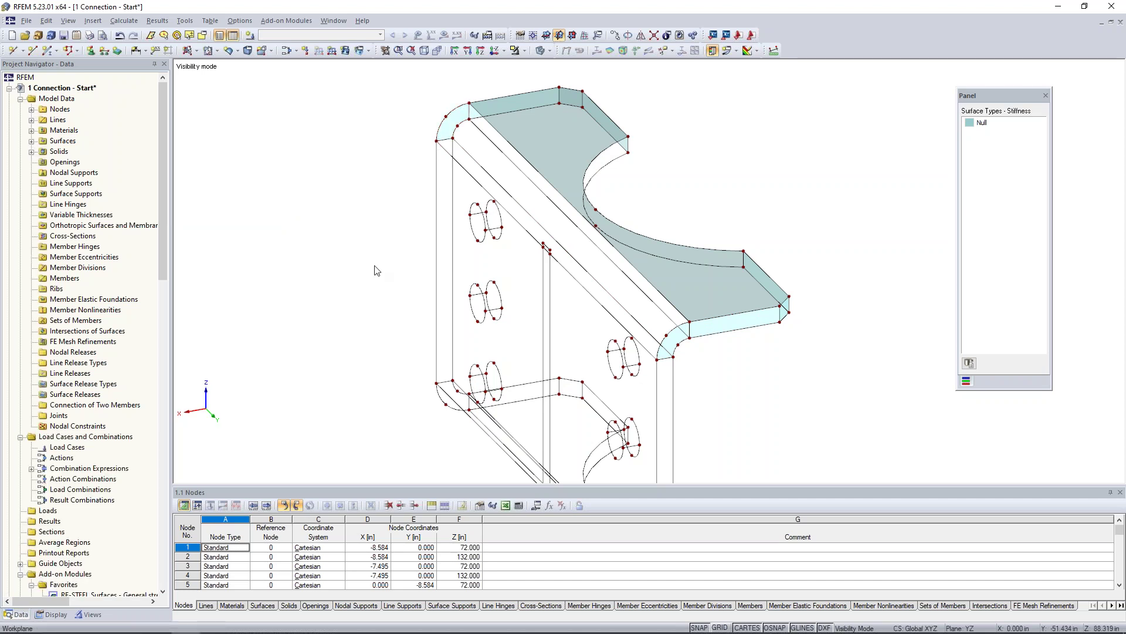
- Try to copy the upper flange's top surface down to its bottom face, and undo the copy
click(733, 290)
ctrl+middle_drag(834, 394, 700, 301)
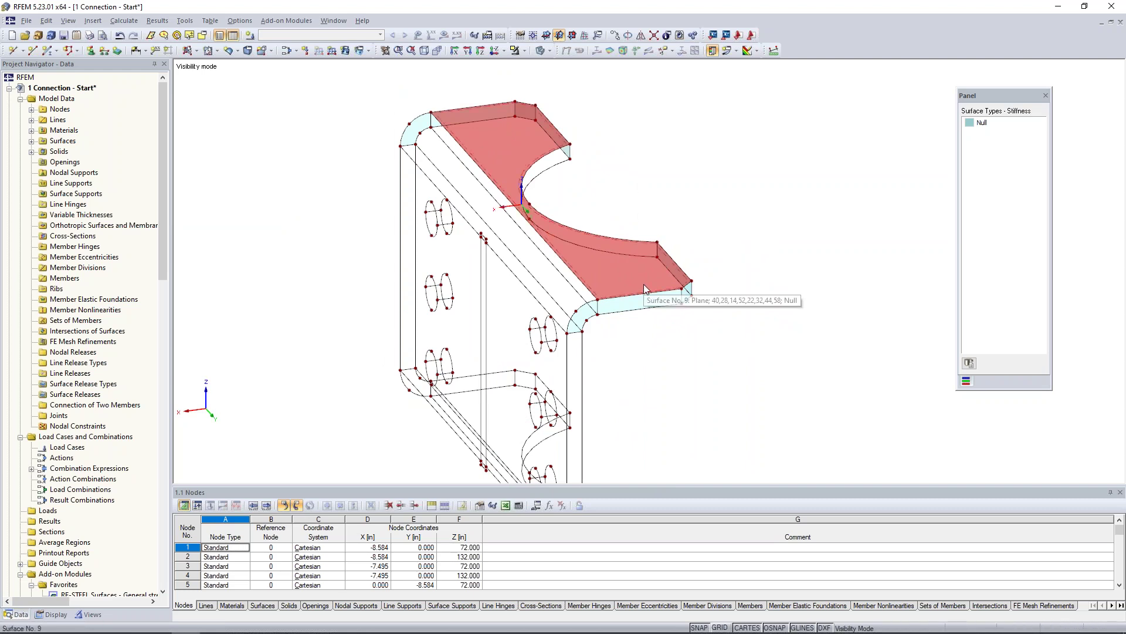
drag(696, 287, 698, 319)
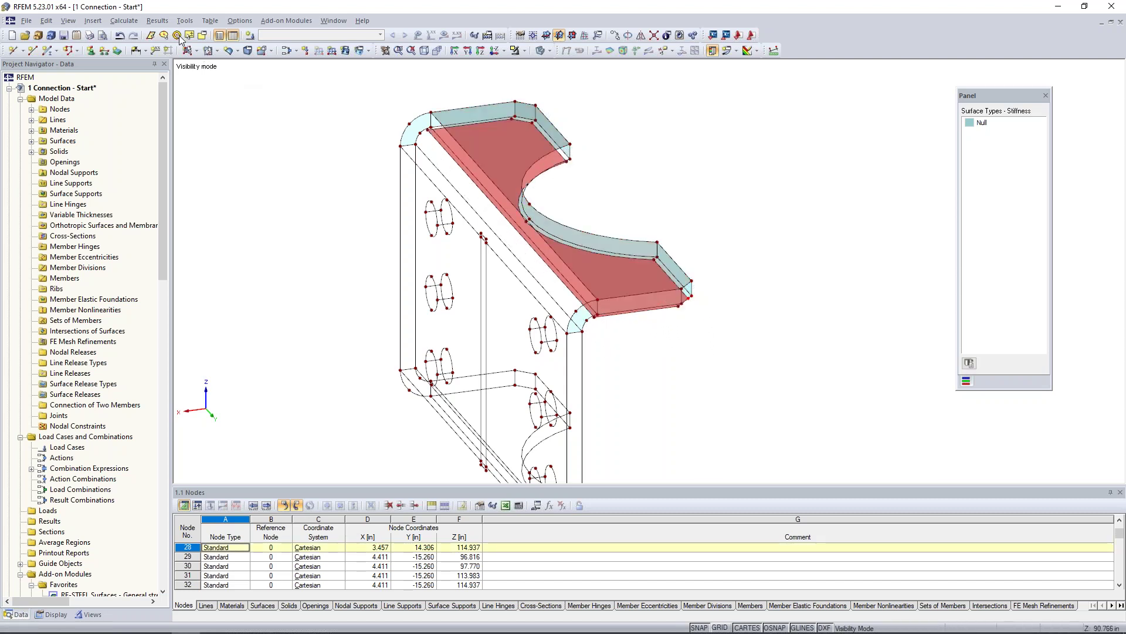
key(ctrl+z)
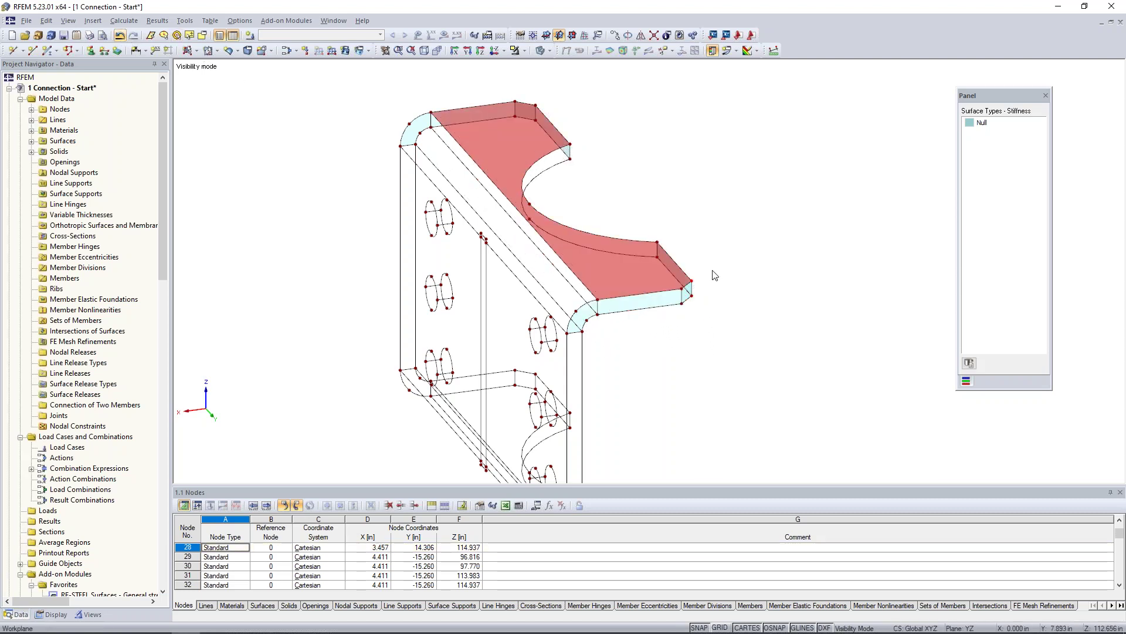
- Copy the upper flange's top surface down onto its bottom face using the vertical edge at the flange corner
scroll(697, 294, up, 1)
scroll(699, 299, up, 2)
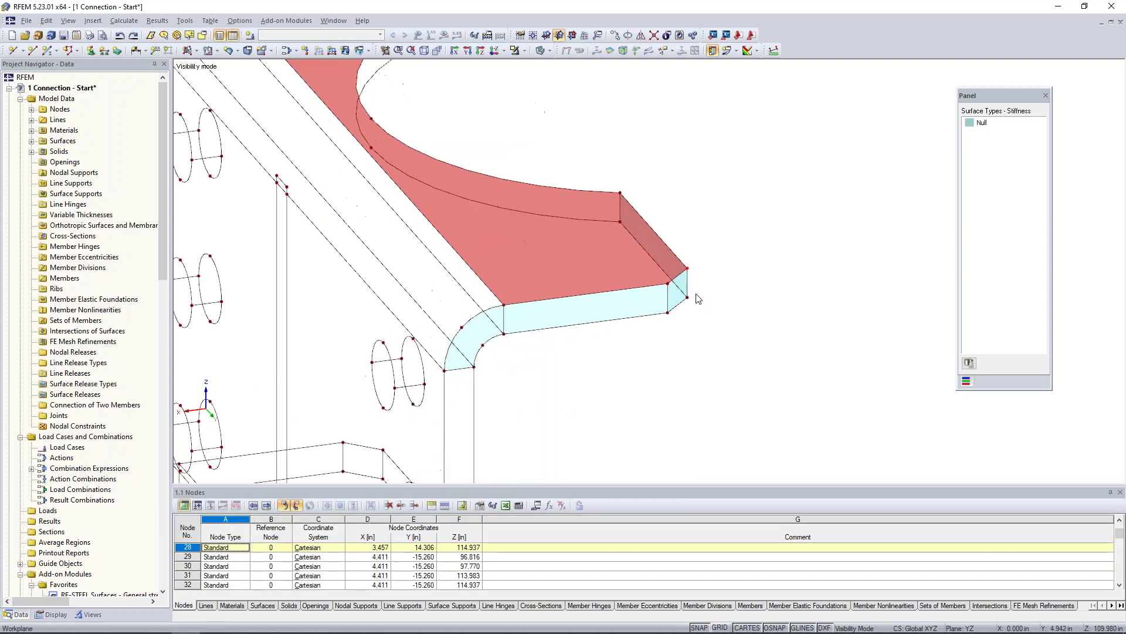
mouse_move(709, 305)
ctrl+mouse_down()
mouse_move(699, 318)
mouse_move(688, 303)
mouse_move(674, 344)
mouse_move(691, 302)
ctrl+mouse_up()
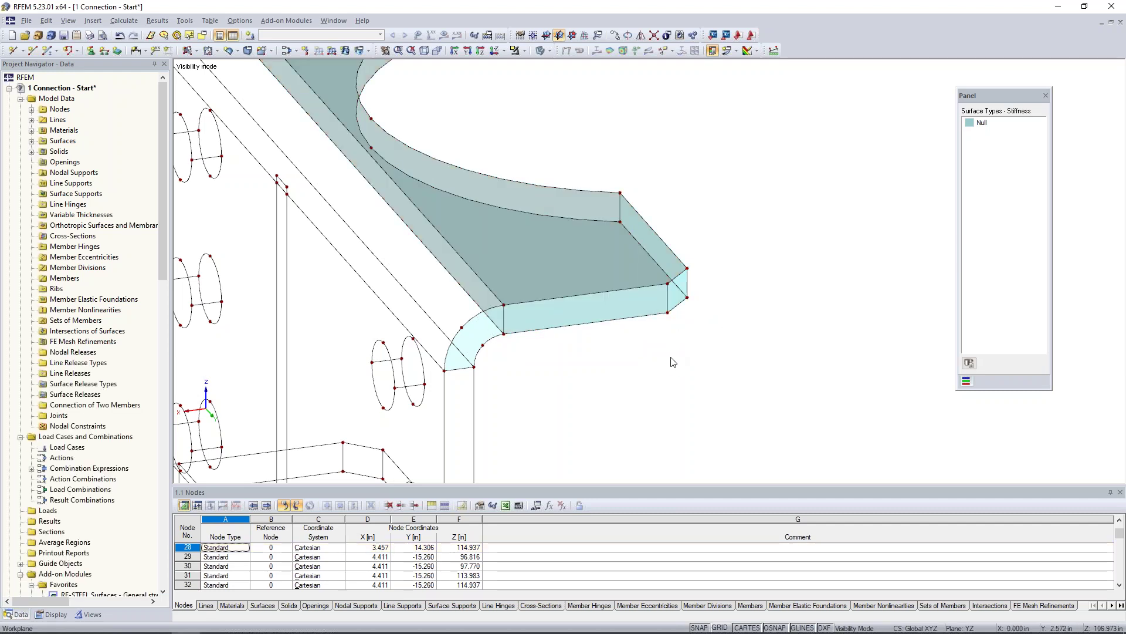
- Create a quadrangle surface with Null stiffness on the upper flange's curved cutout face from its boundary lines
scroll(733, 371, down, 3)
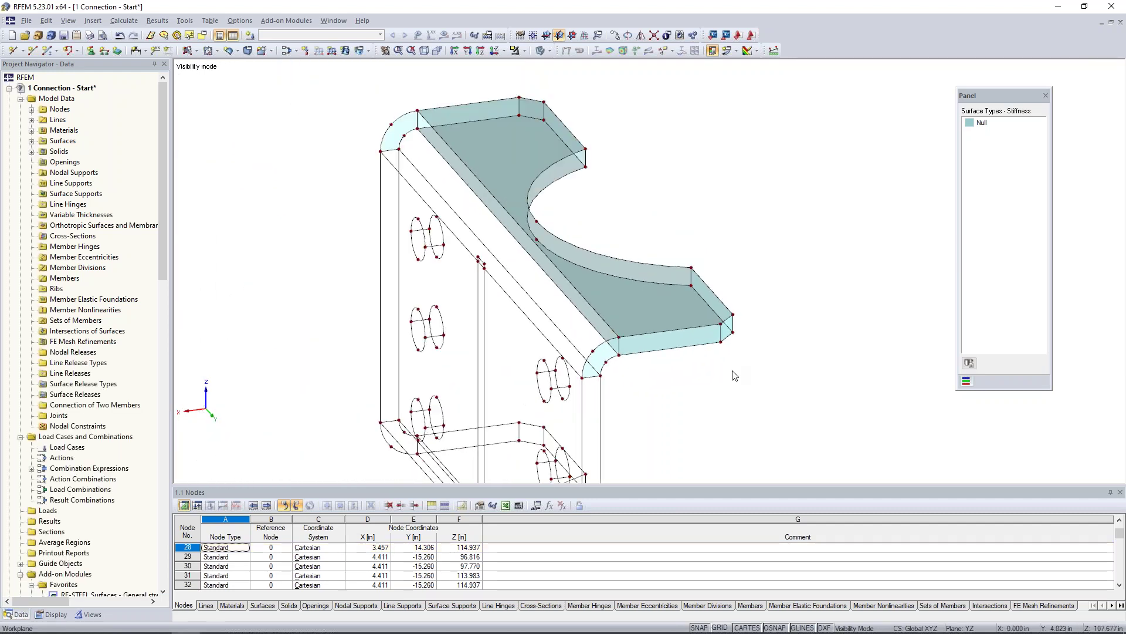
ctrl+middle_drag(717, 398, 739, 394)
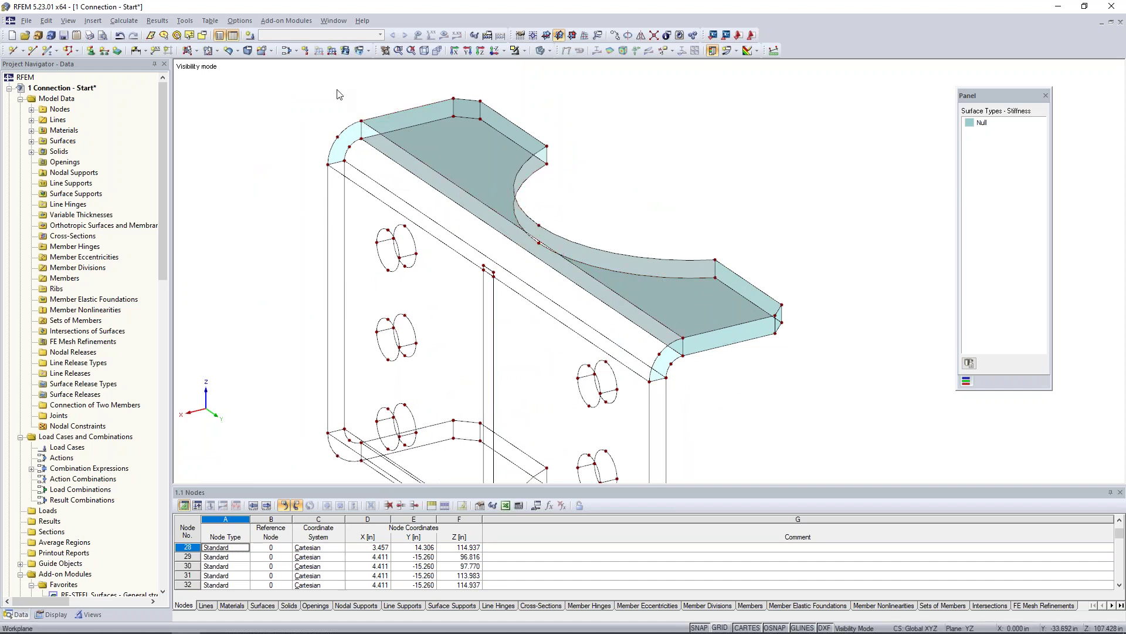
click(229, 52)
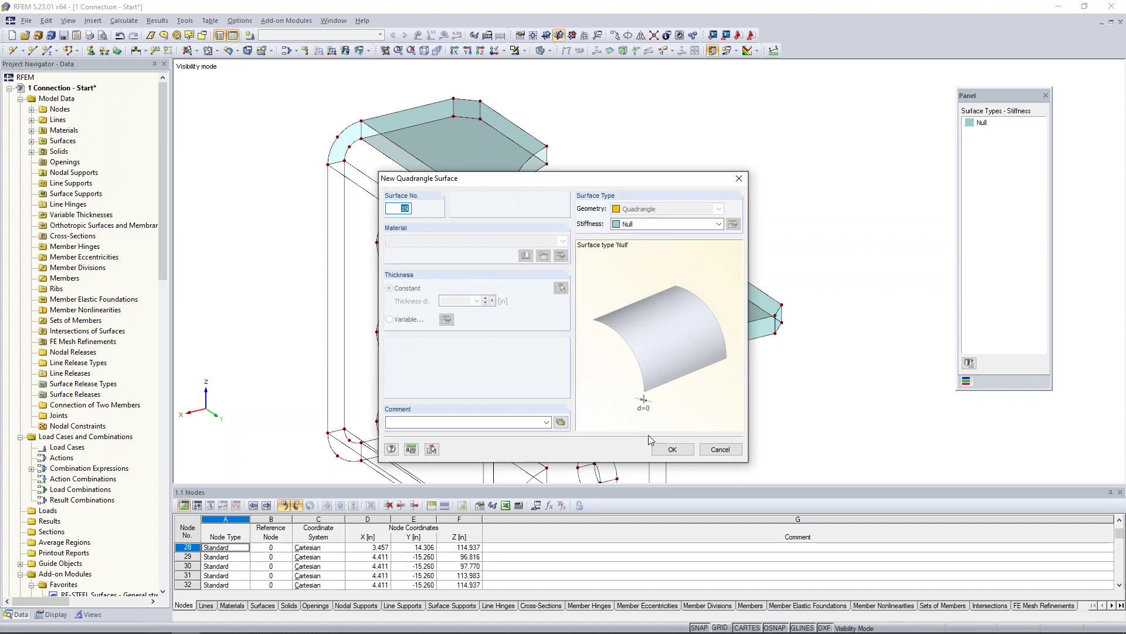
click(672, 450)
click(547, 156)
click(522, 166)
click(714, 269)
click(702, 277)
- Create a Null quadrangle surface on the outer face of the upper bend, including each segment of its lower boundary
click(660, 352)
click(659, 329)
click(621, 358)
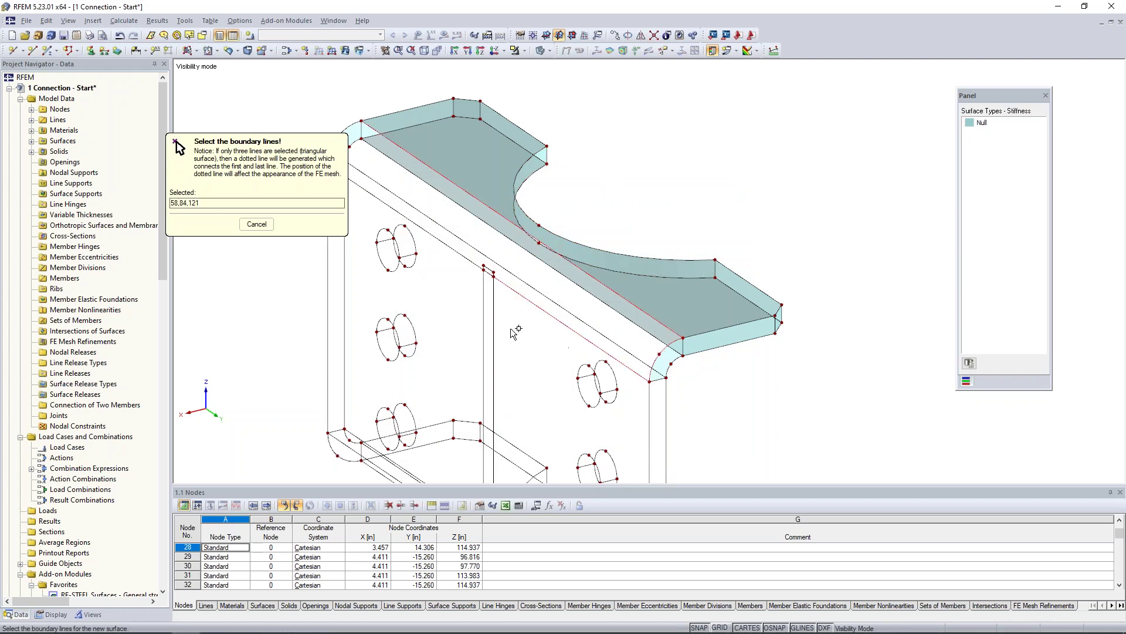
scroll(519, 332, up, 5)
click(584, 282)
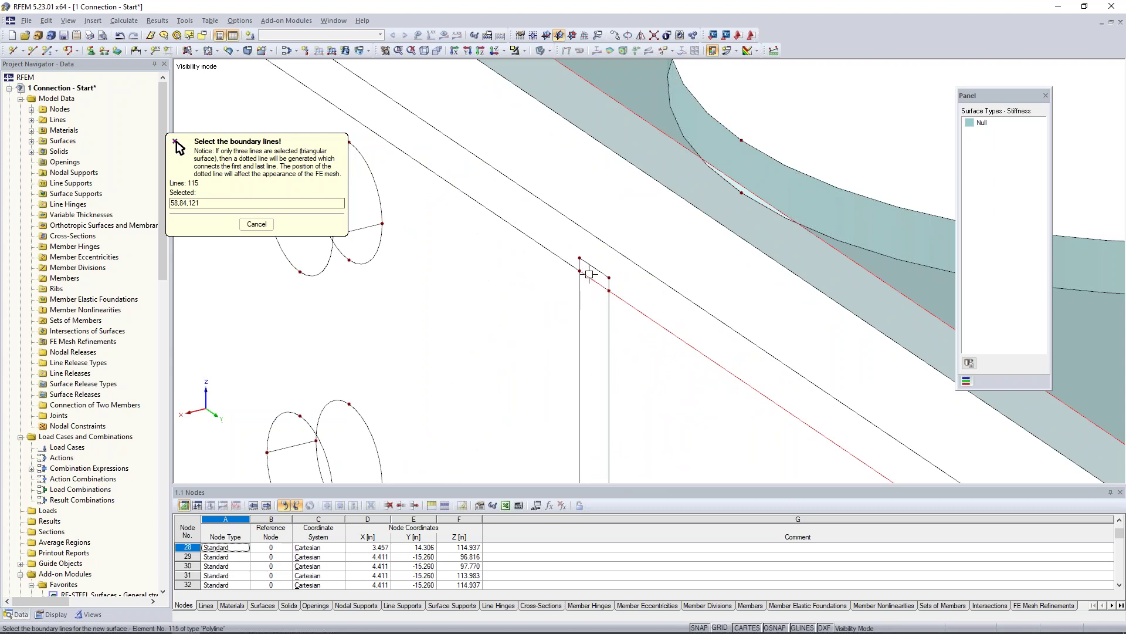
scroll(584, 282, down, 5)
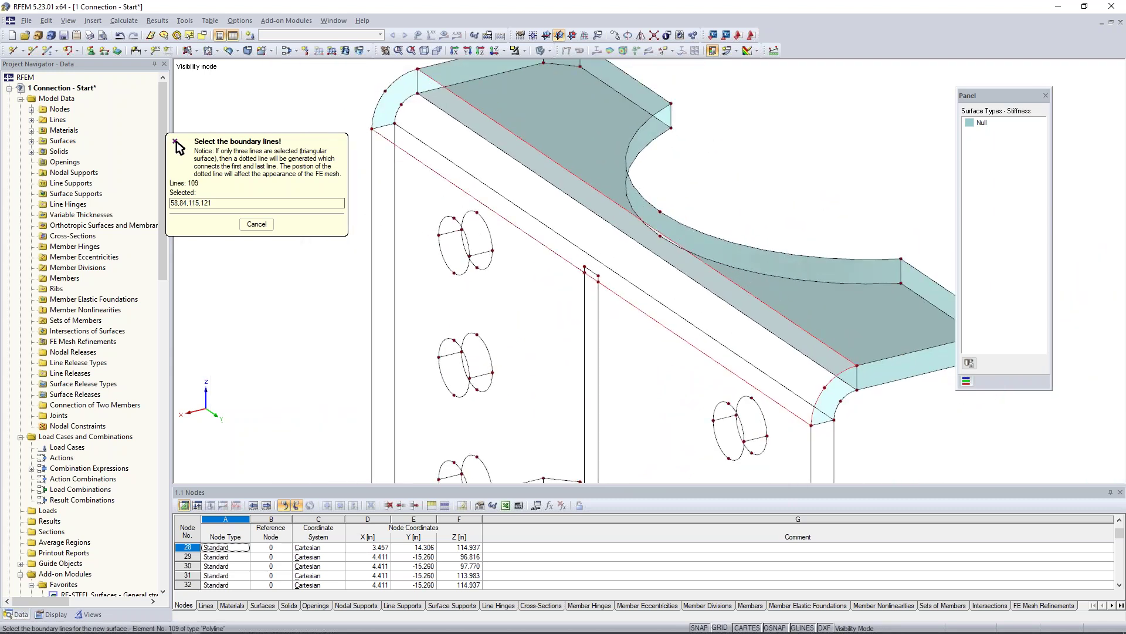
click(382, 102)
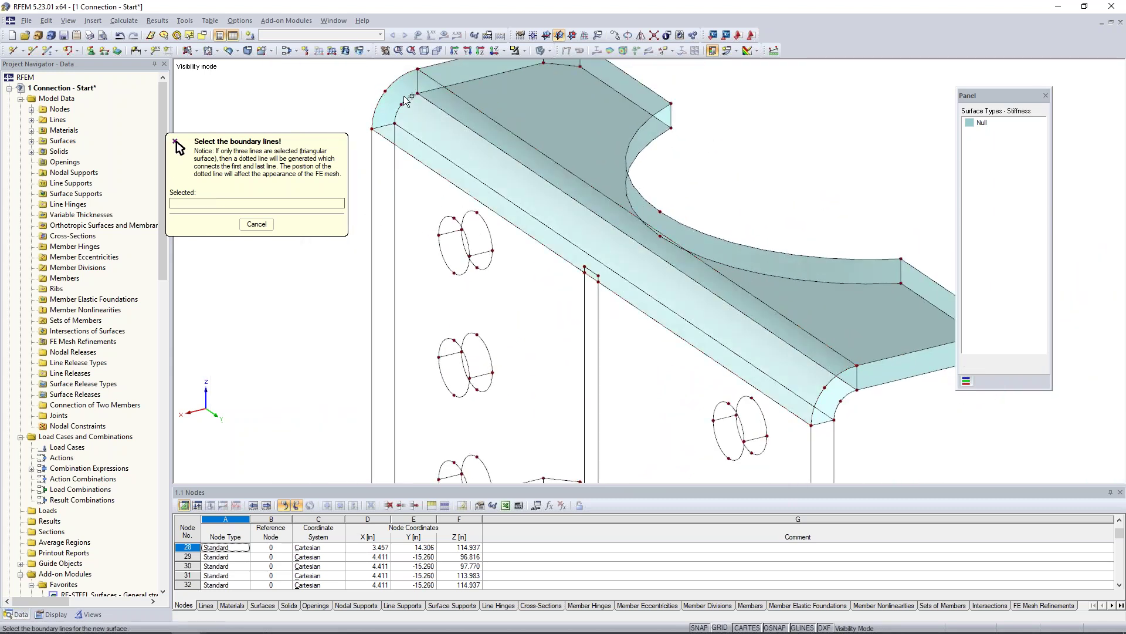
- Create a Null quadrangle surface on the inner face of the upper bend from its four boundary lines
click(409, 98)
click(432, 103)
click(415, 139)
click(838, 391)
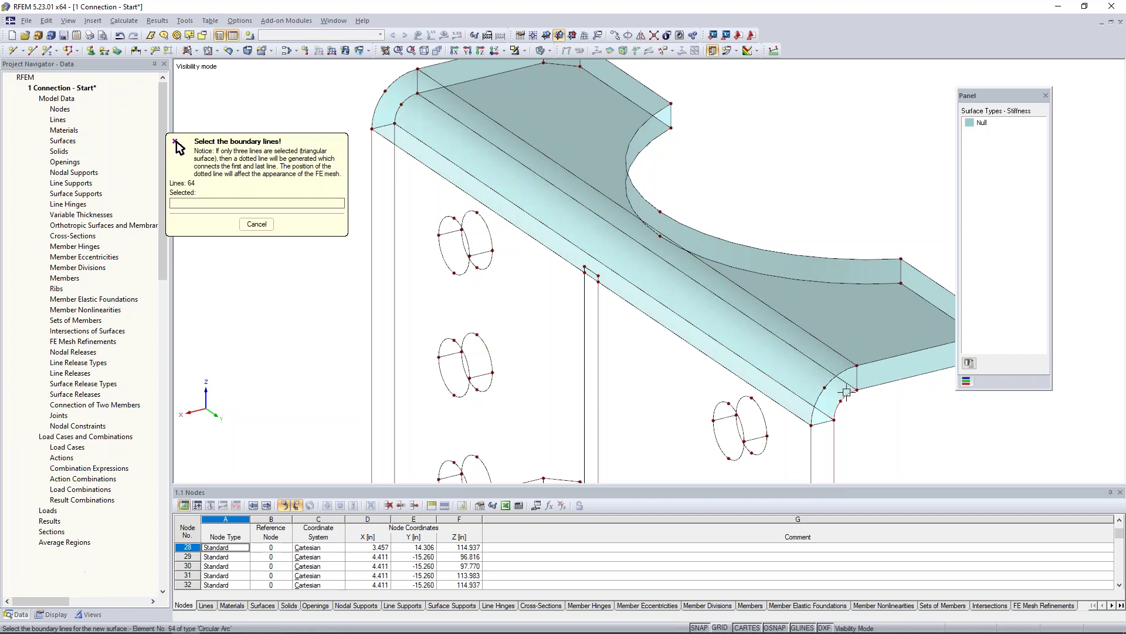
scroll(839, 392, down, 3)
middle_drag(839, 392, 691, 377)
scroll(690, 377, down, 1)
right_click(762, 411)
- Mirror a copy of the upper flange and bend surfaces about an X-Y plane through the midpoint of the web's vertical edge
ctrl+middle_drag(759, 410, 578, 265)
scroll(587, 270, up, 4)
drag(503, 191, 740, 277)
ctrl+middle_drag(643, 297, 676, 263)
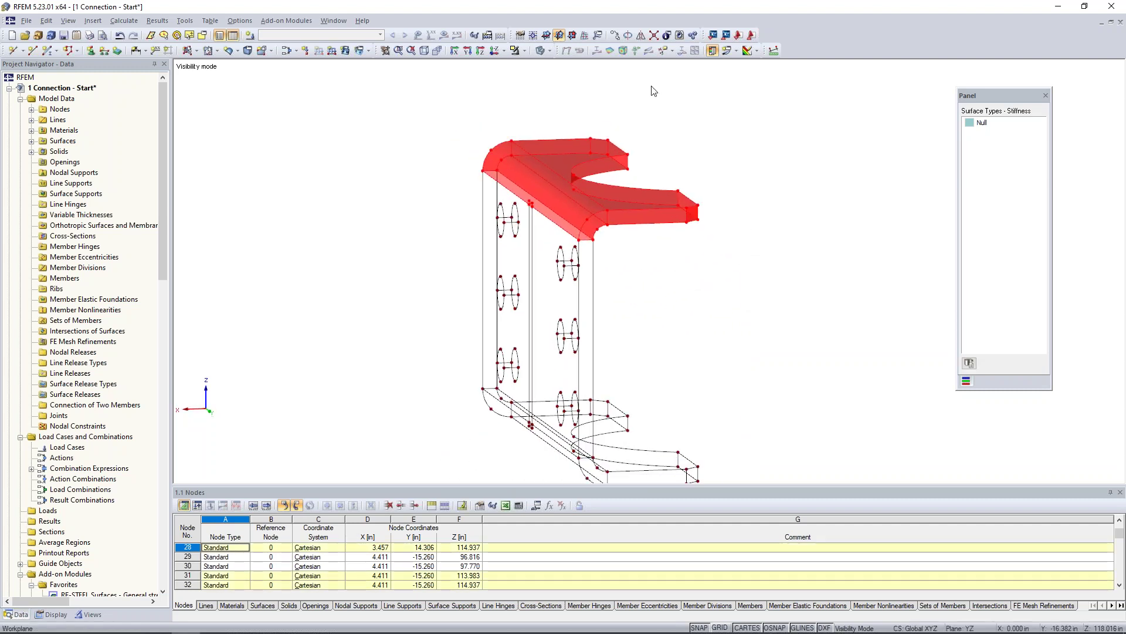
click(640, 40)
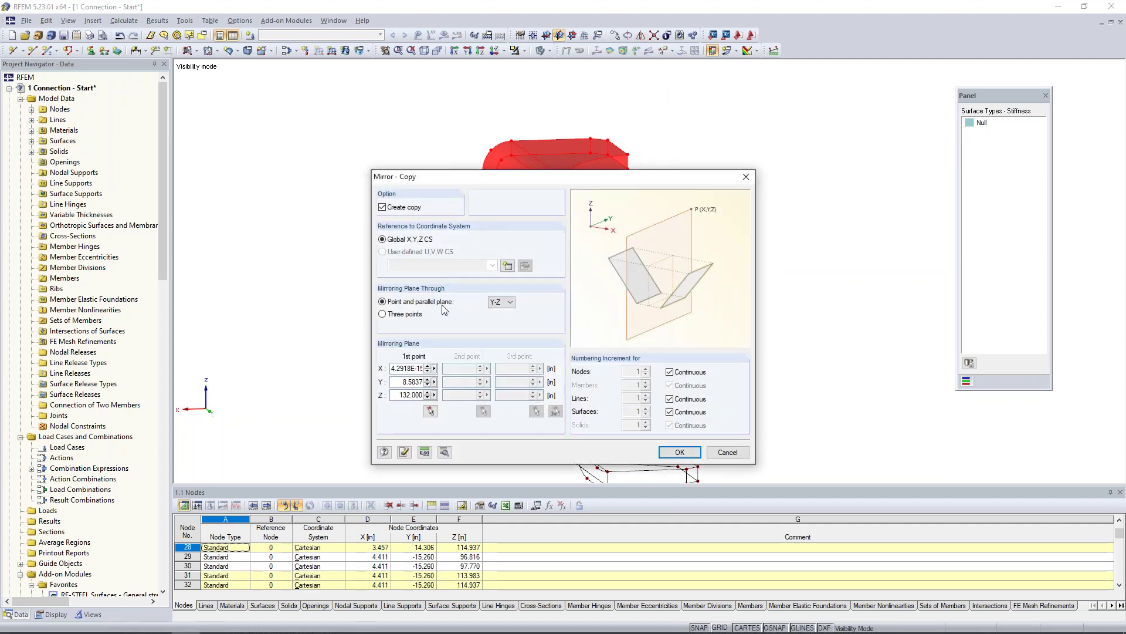
click(500, 302)
click(498, 310)
click(431, 411)
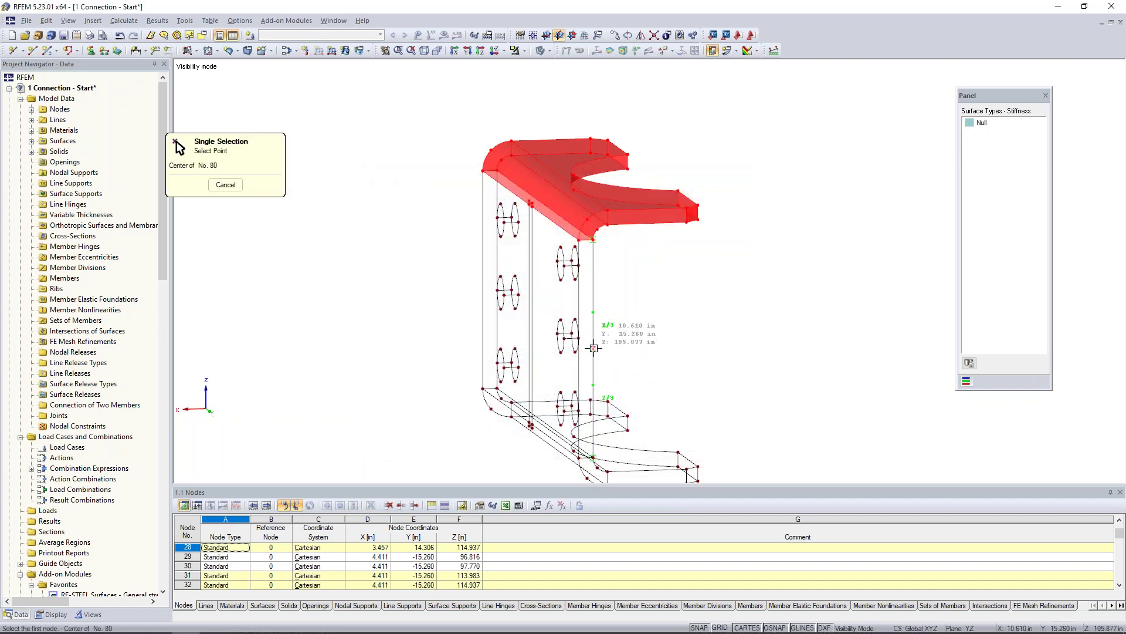
click(594, 348)
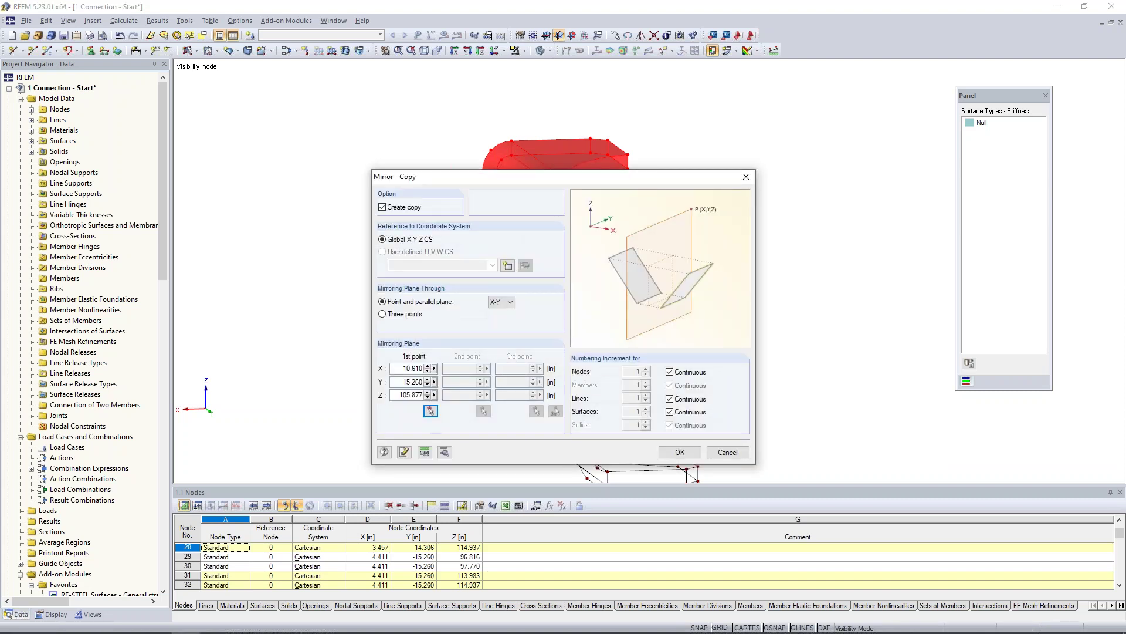
key(Return)
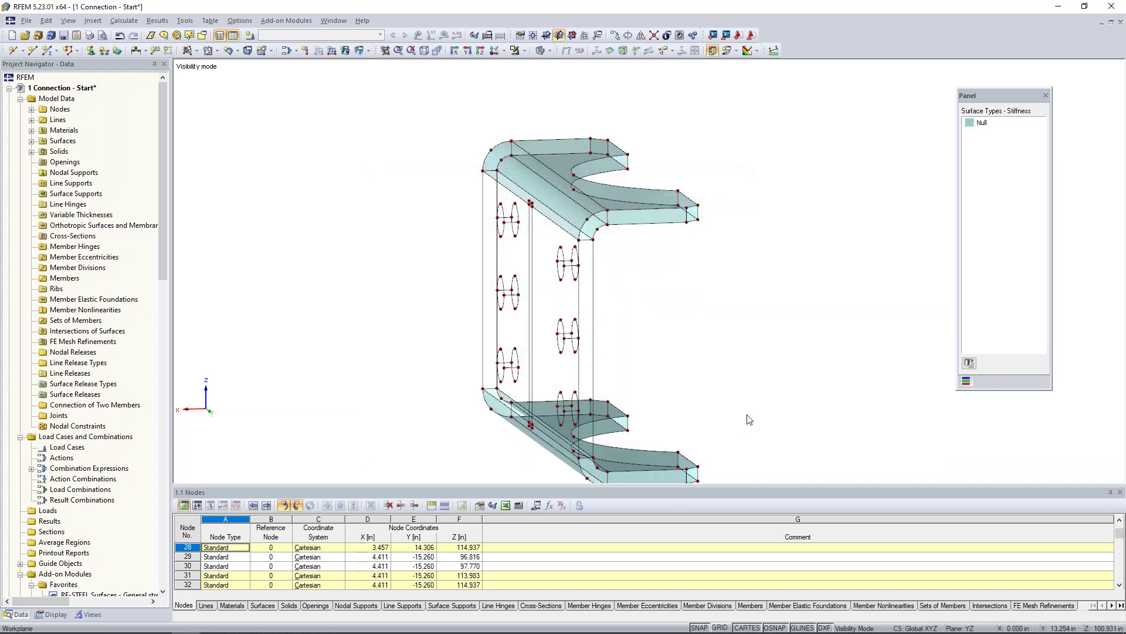
- Create a plane surface with Null stiffness on the web's outer face from its vertical edges and segmented upper and lower boundary lines
ctrl+middle_drag(732, 335, 797, 344)
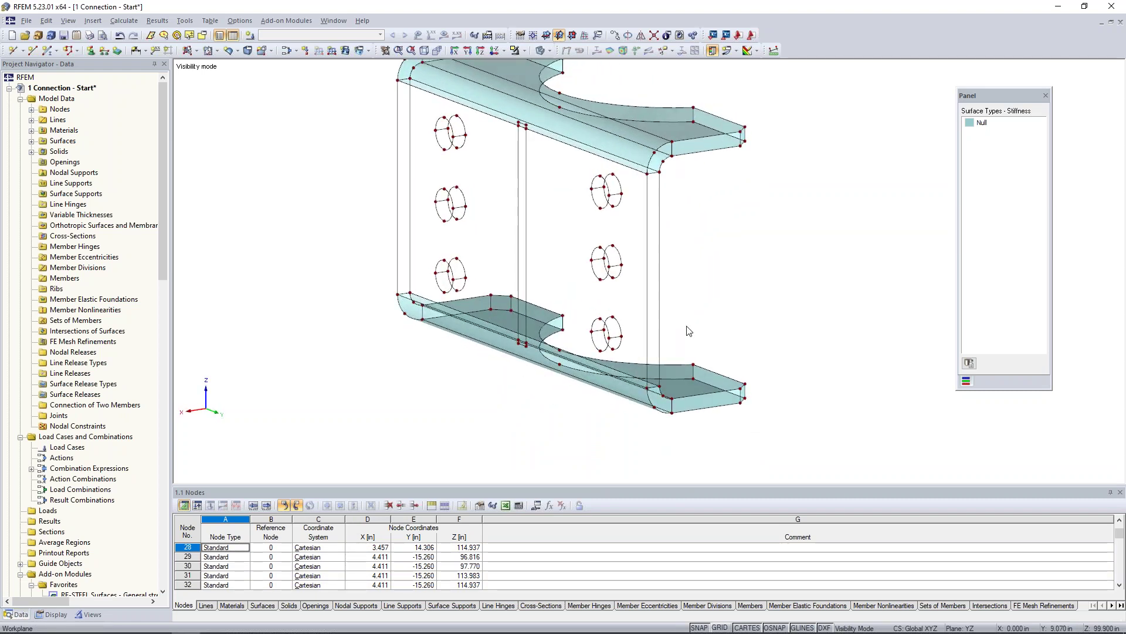
scroll(696, 318, up, 1)
middle_drag(698, 320, 734, 376)
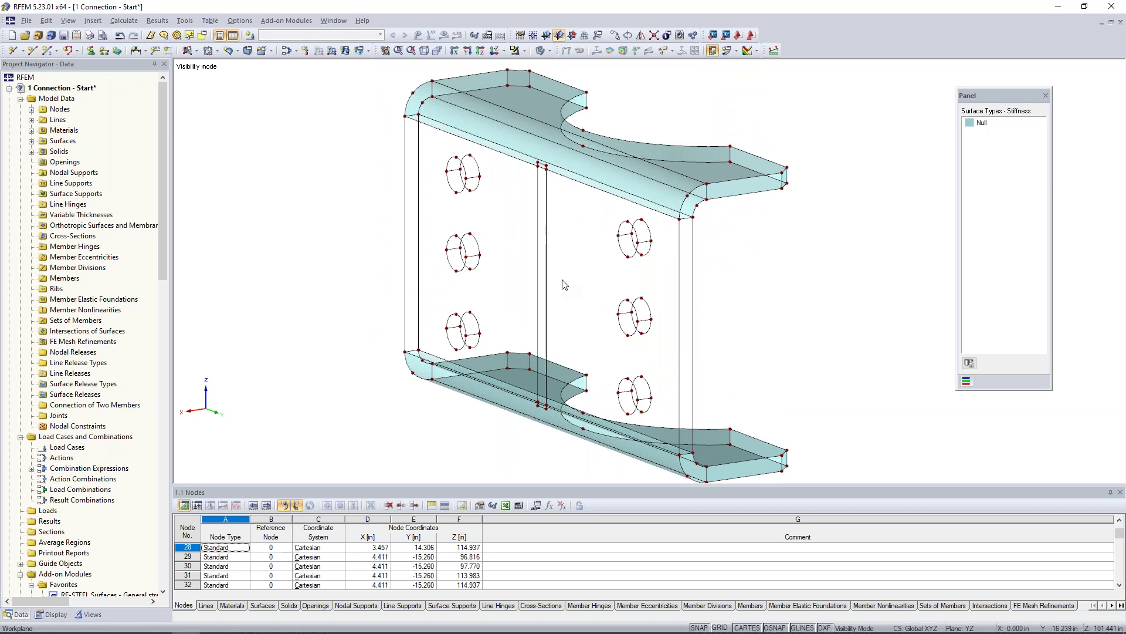
click(189, 51)
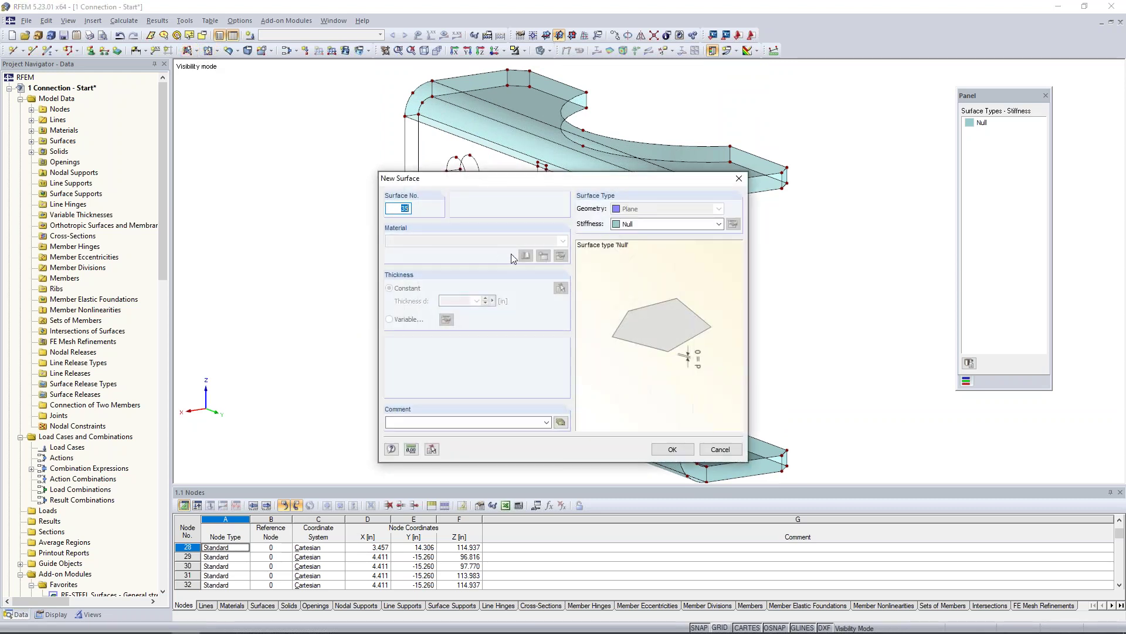
click(672, 450)
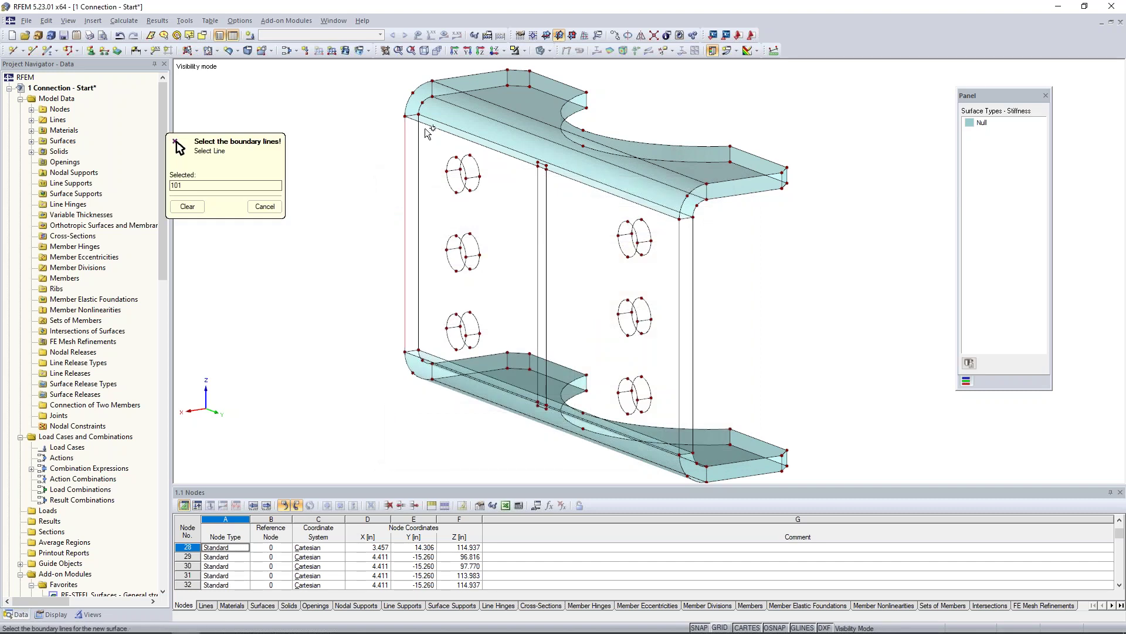
scroll(560, 169, up, 3)
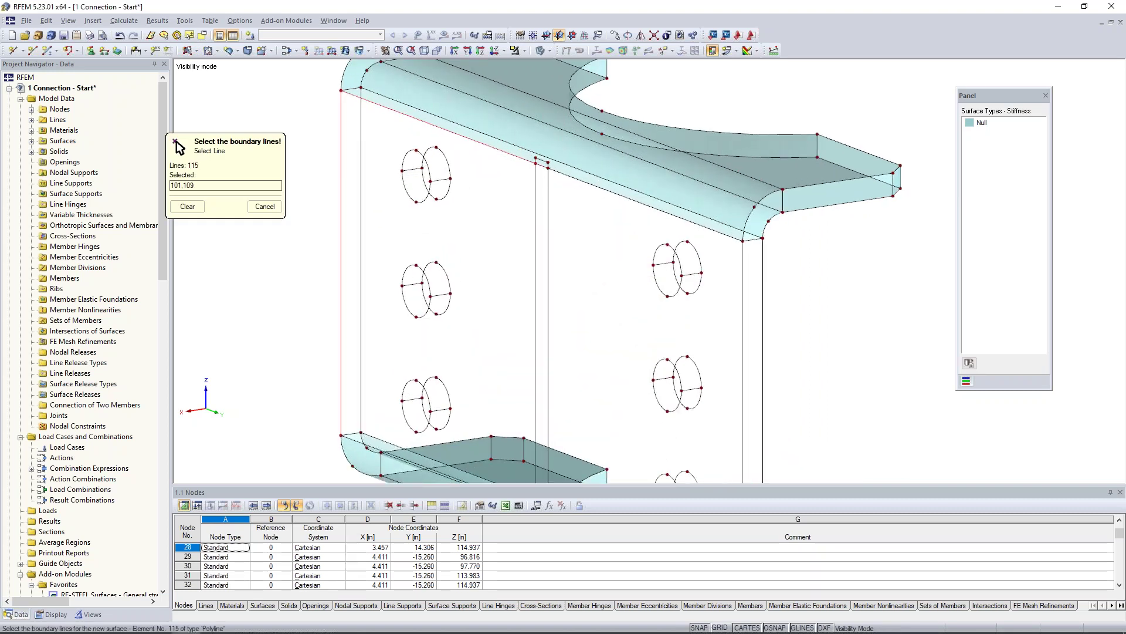
click(616, 194)
middle_drag(681, 345, 678, 222)
scroll(678, 222, down, 1)
click(734, 293)
click(667, 414)
click(646, 405)
click(532, 367)
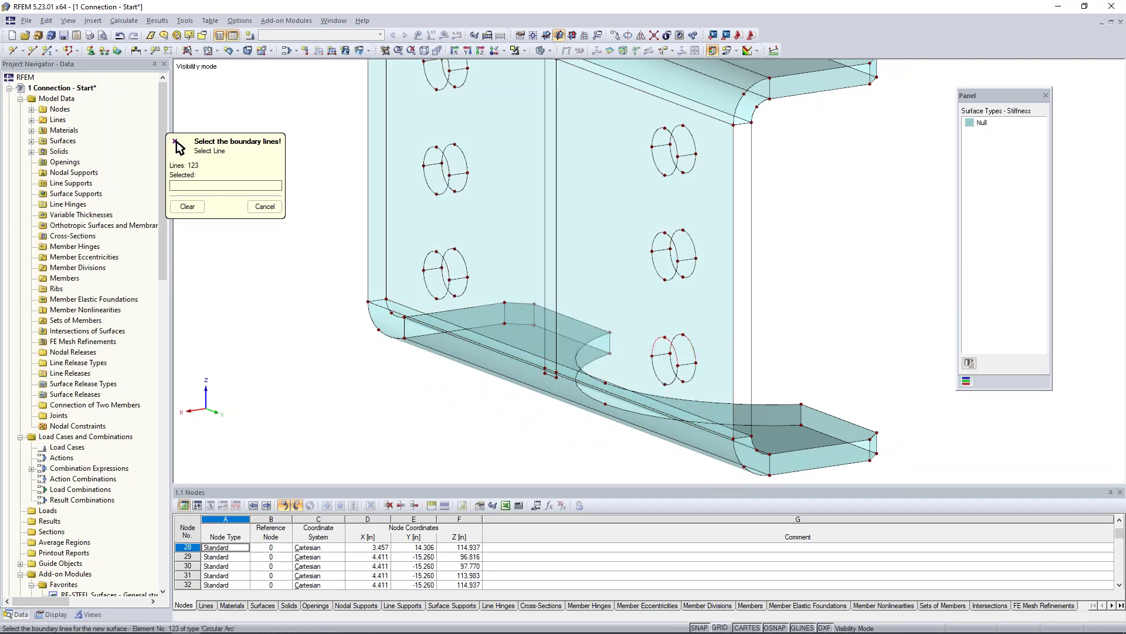
- Create Null surfaces on both narrow vertical edge faces of the web from their boundary lines
click(734, 235)
click(752, 246)
click(675, 414)
click(741, 437)
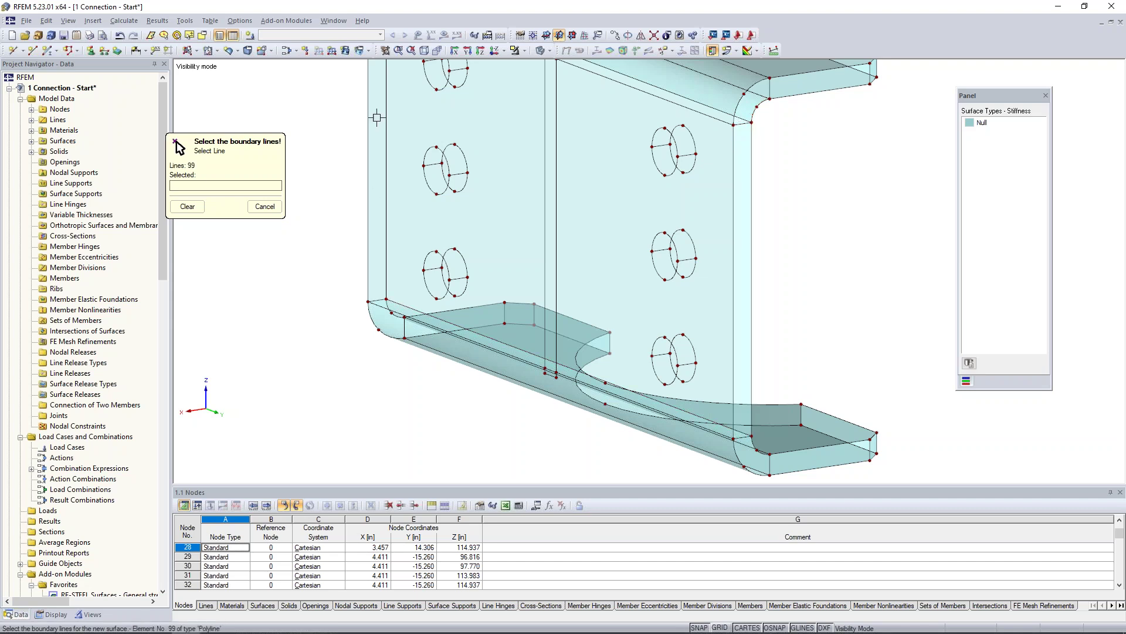
click(377, 301)
click(369, 283)
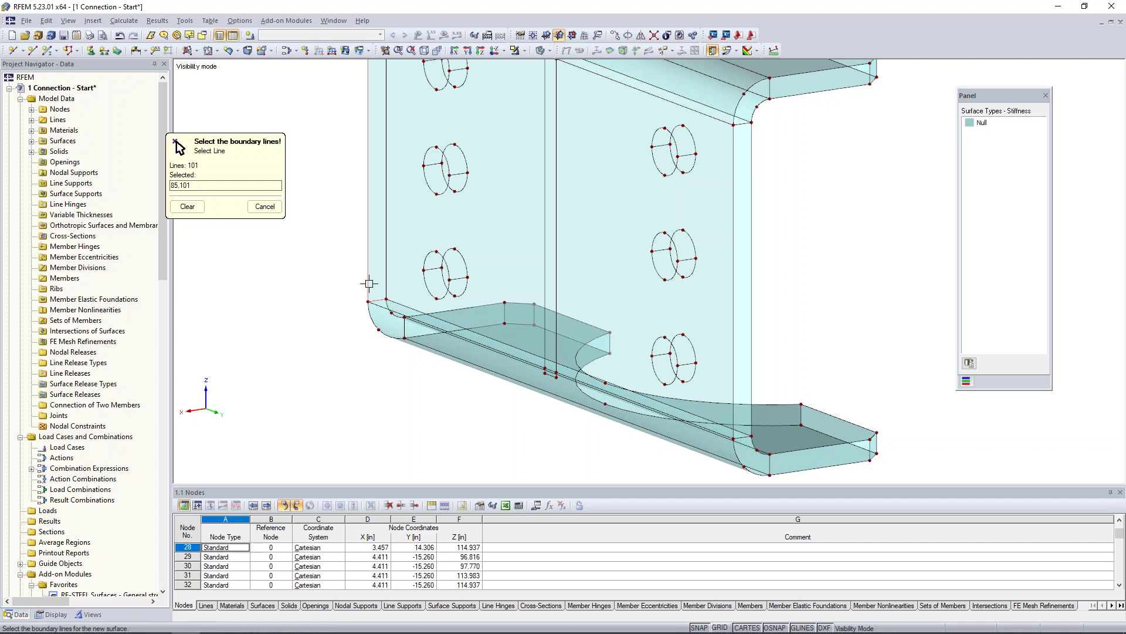
middle_drag(387, 277, 408, 438)
click(401, 152)
click(398, 150)
key(Escape)
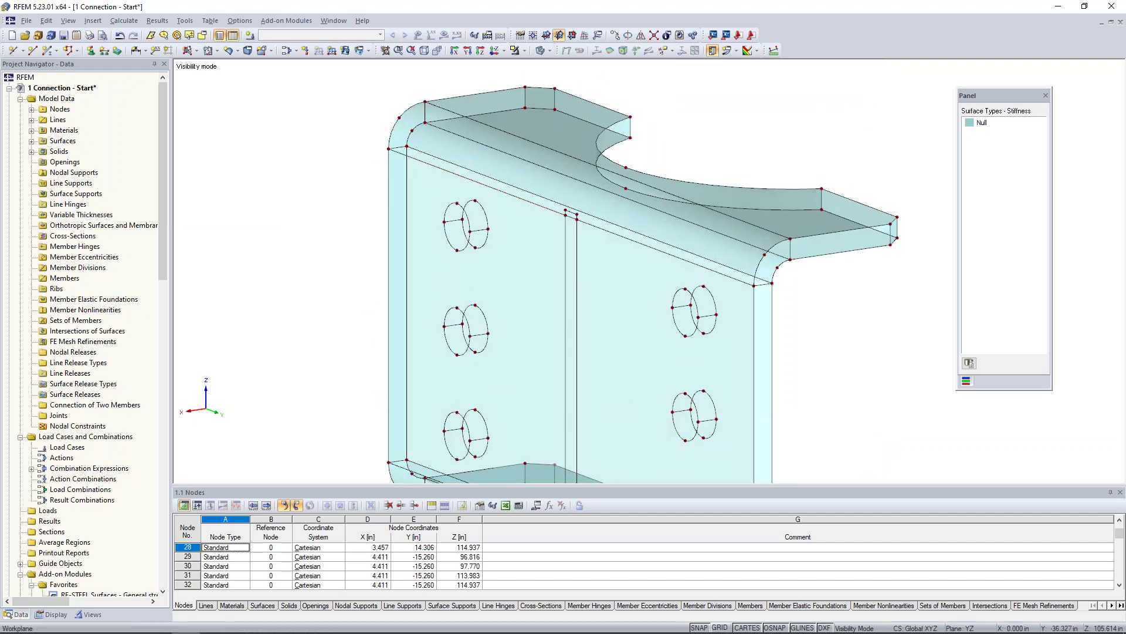
- Create openings in the web surface from the boundary circles of its six bolt holes
click(217, 51)
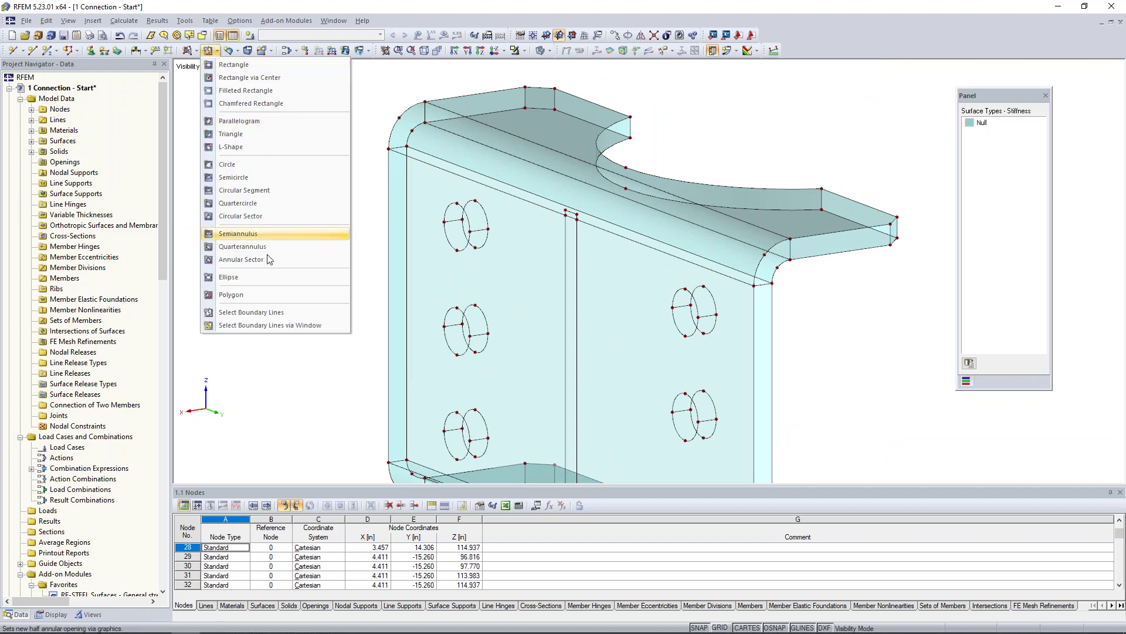
click(273, 313)
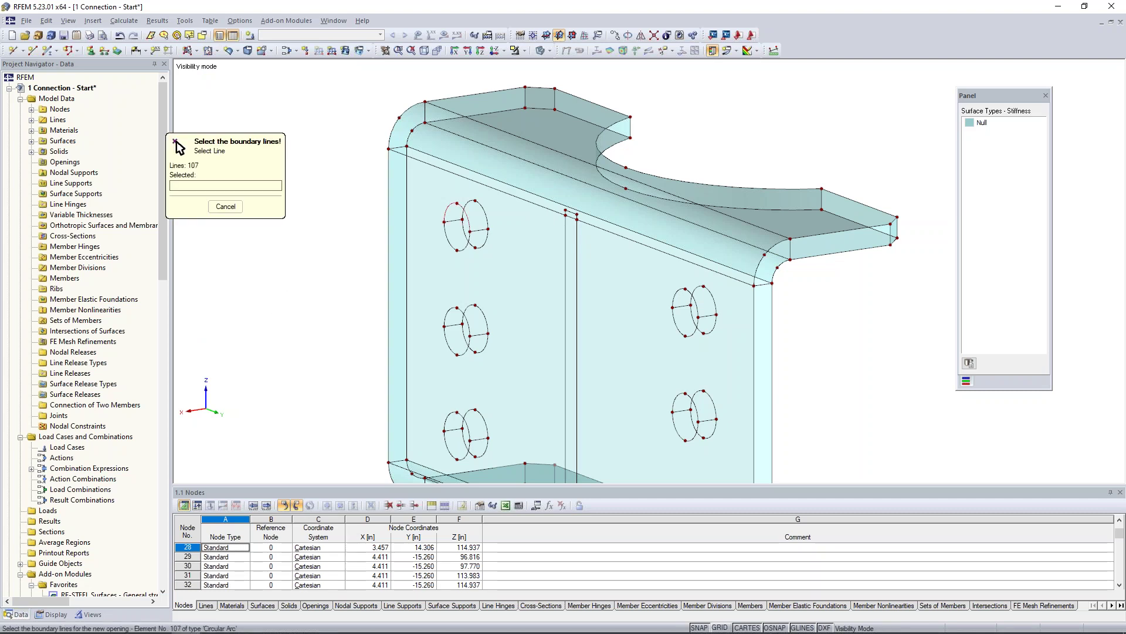
click(450, 205)
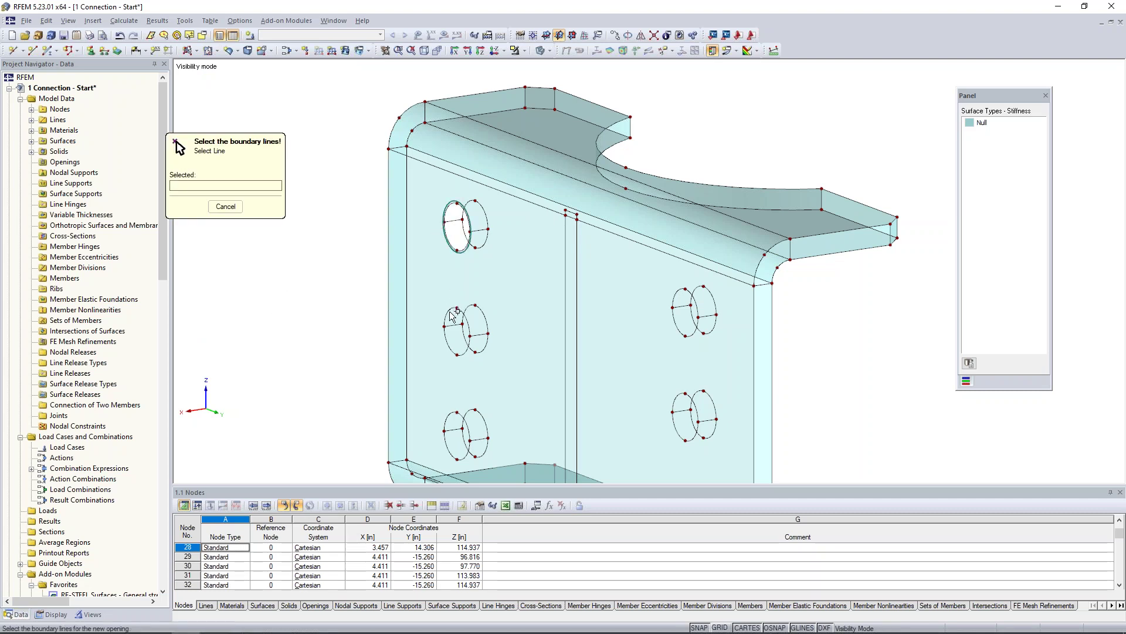
click(447, 339)
middle_drag(543, 392, 558, 261)
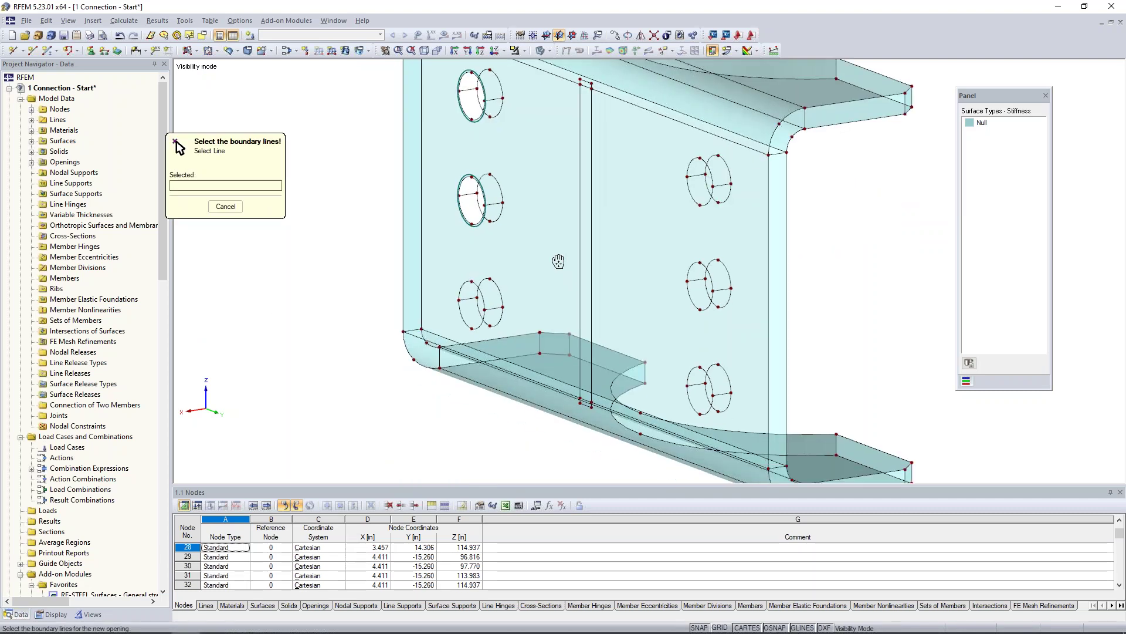
scroll(558, 261, down, 1)
click(486, 277)
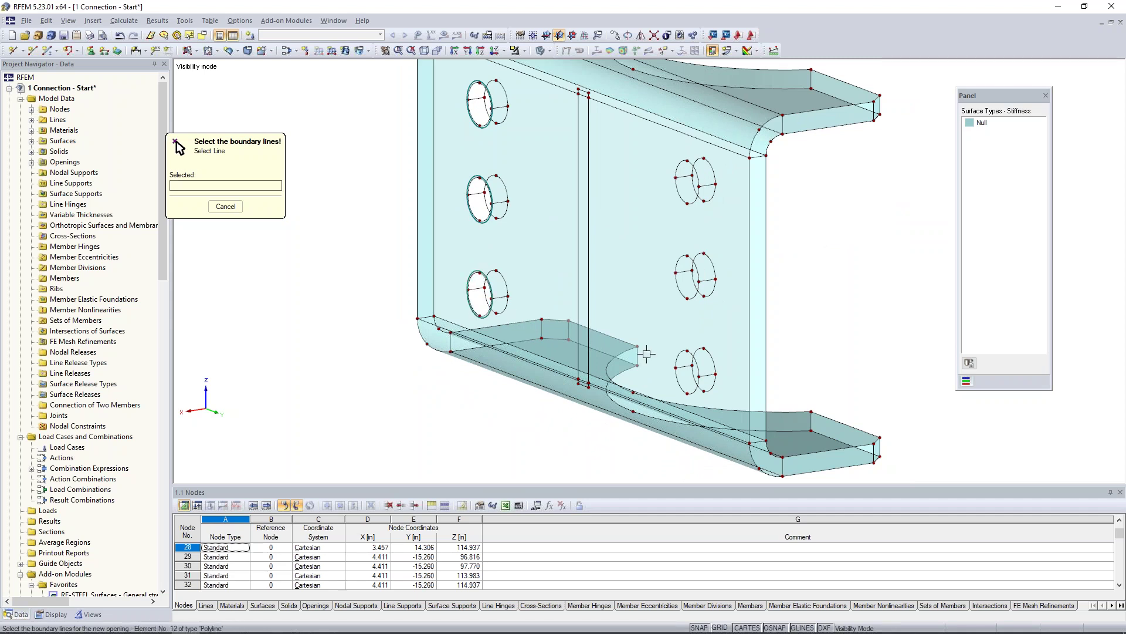
click(694, 358)
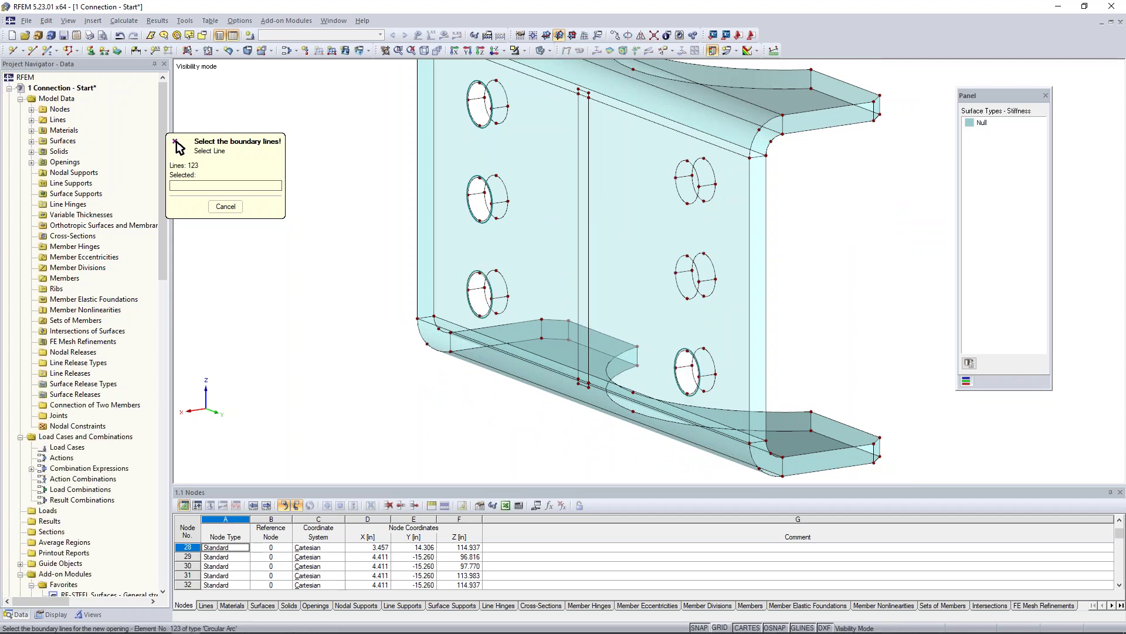
click(695, 295)
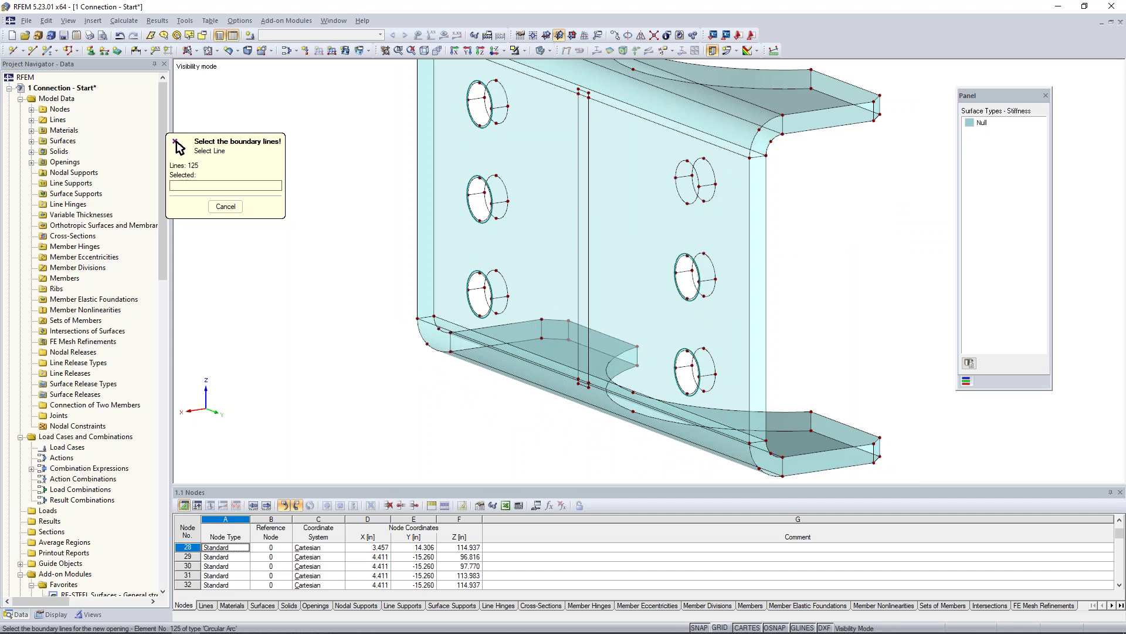
click(695, 201)
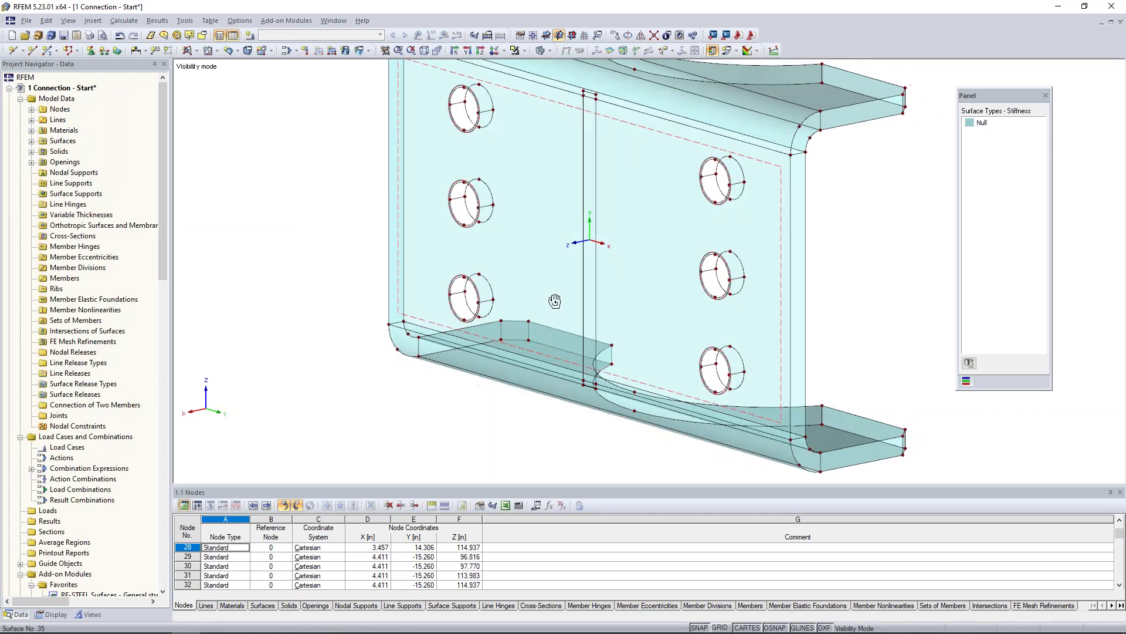
- Copy the web surface with its six openings onto the opposite web face, using matching bolt-hole nodes as reference points
click(760, 224)
middle_drag(829, 202, 808, 210)
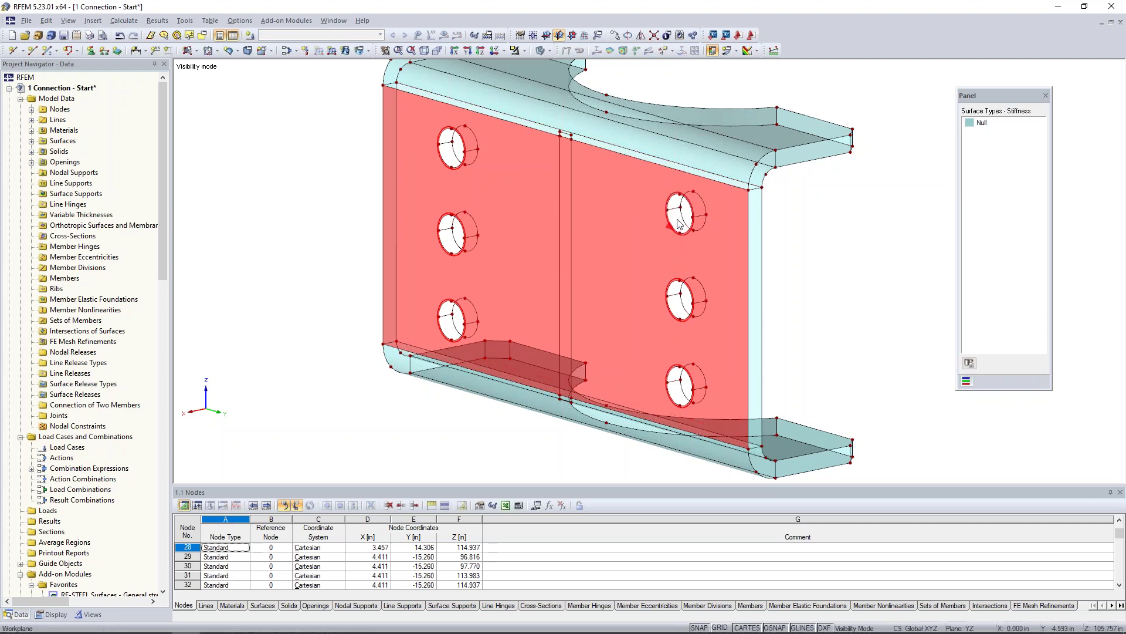
scroll(678, 224, up, 2)
scroll(678, 224, up, 2)
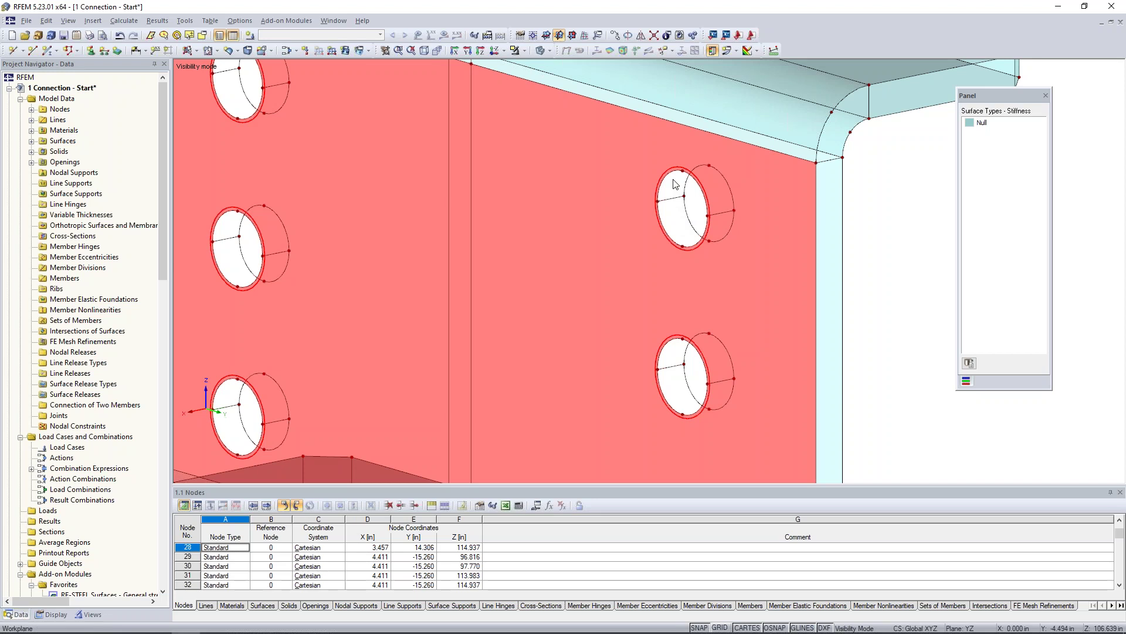
ctrl+drag(682, 171, 709, 166)
click(879, 284)
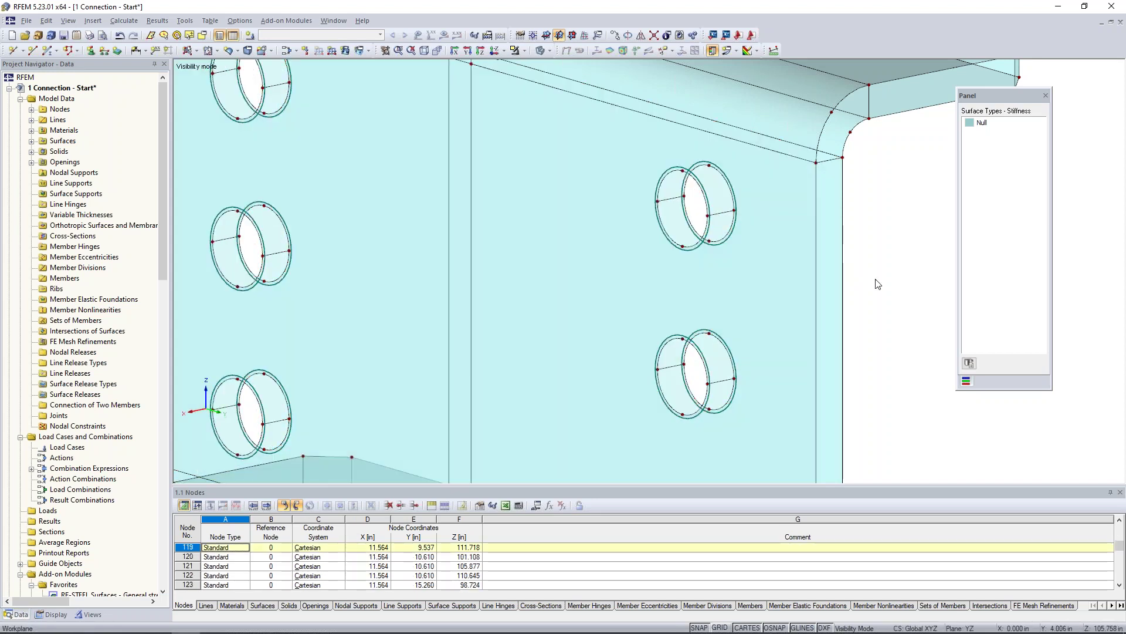
scroll(878, 284, down, 5)
ctrl+middle_drag(860, 331, 726, 298)
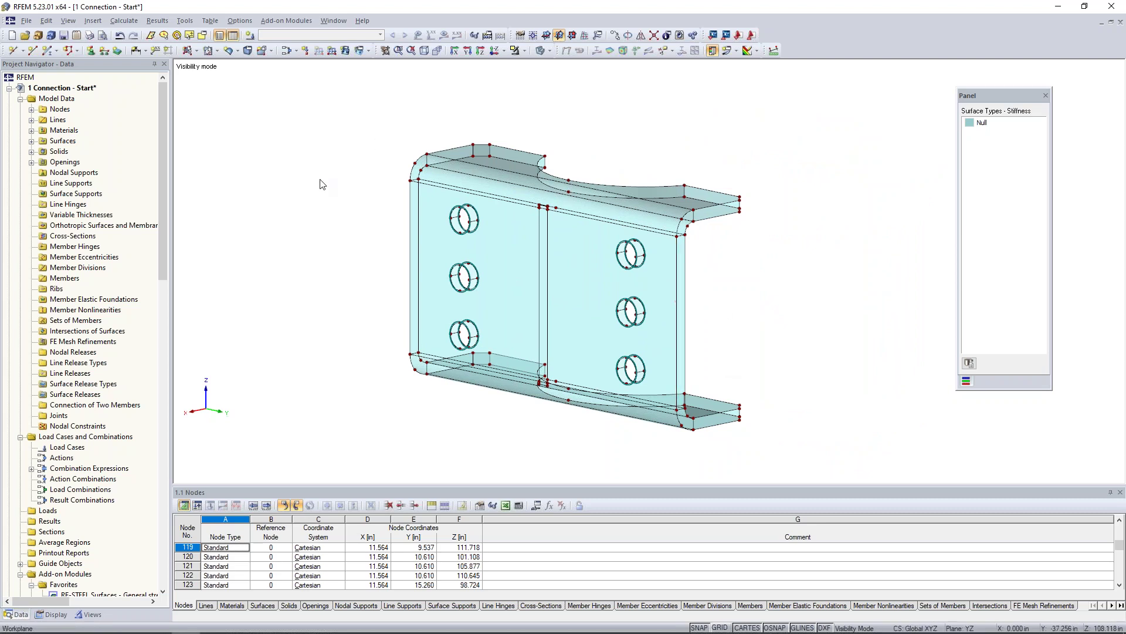
- Start a new solid of type Material and assign it Steel A36 (ANSI/AISC 360-16:2016) from the material library
click(247, 51)
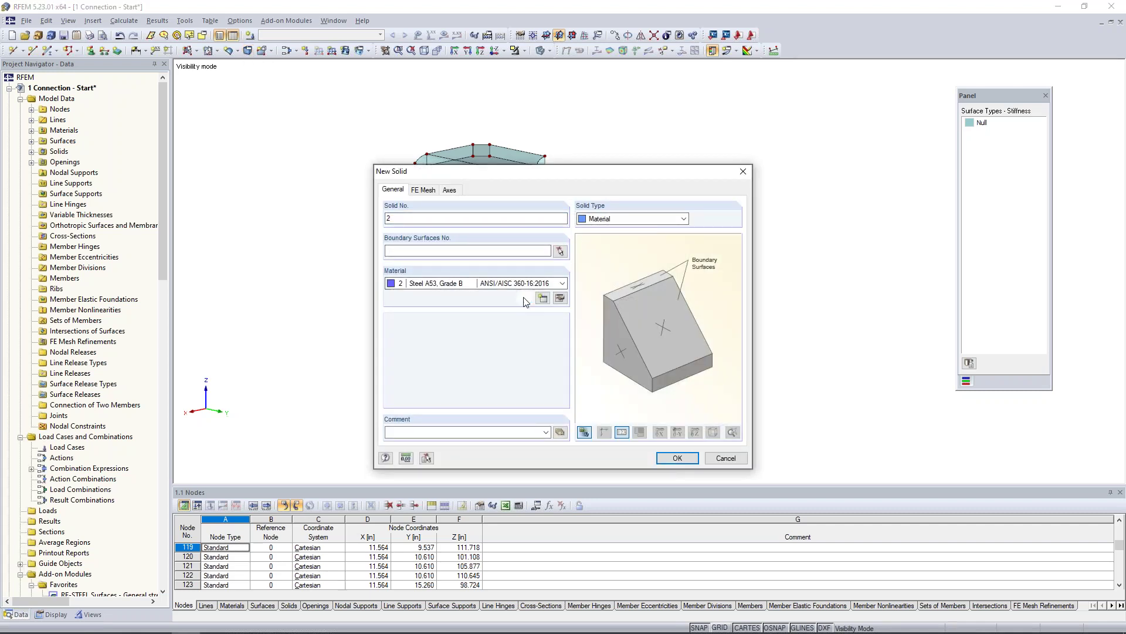
click(525, 299)
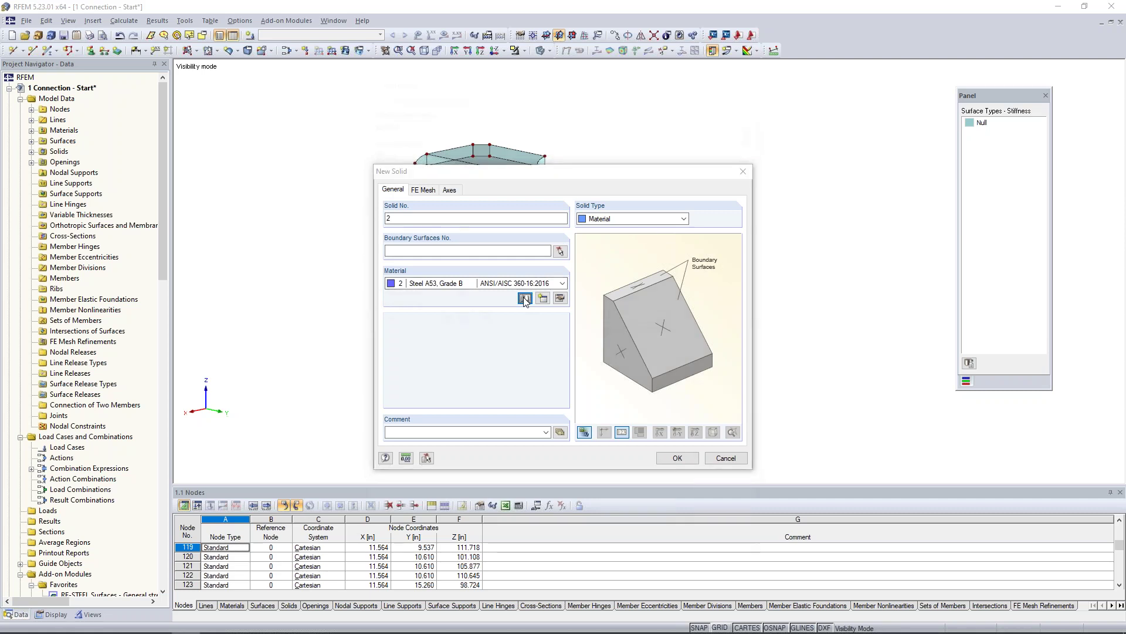
scroll(527, 239, up, 2)
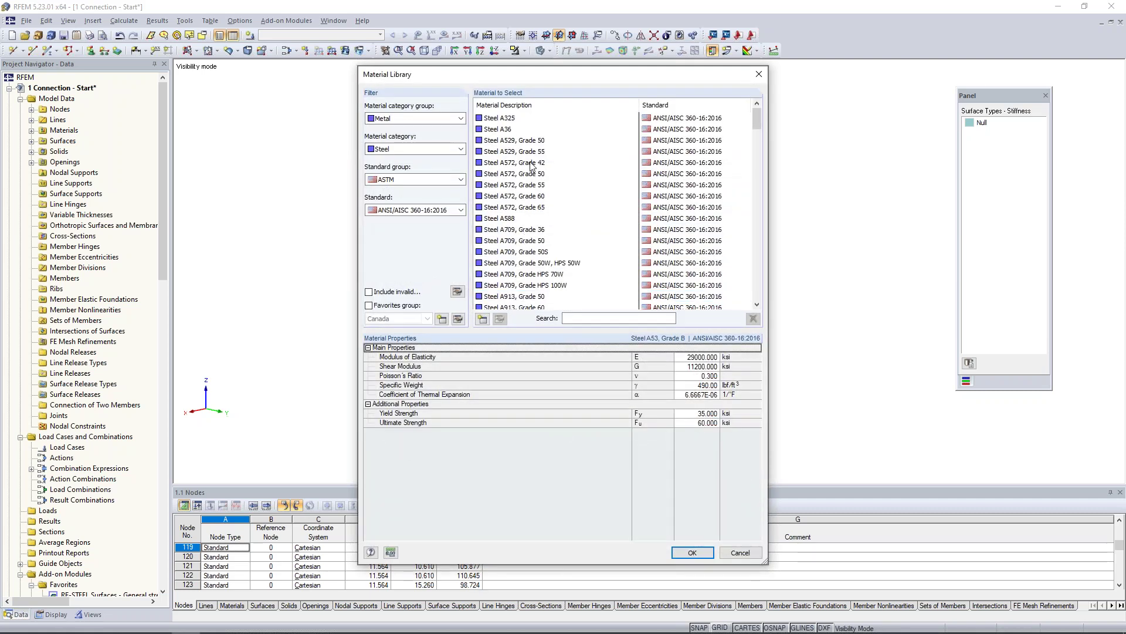
click(505, 130)
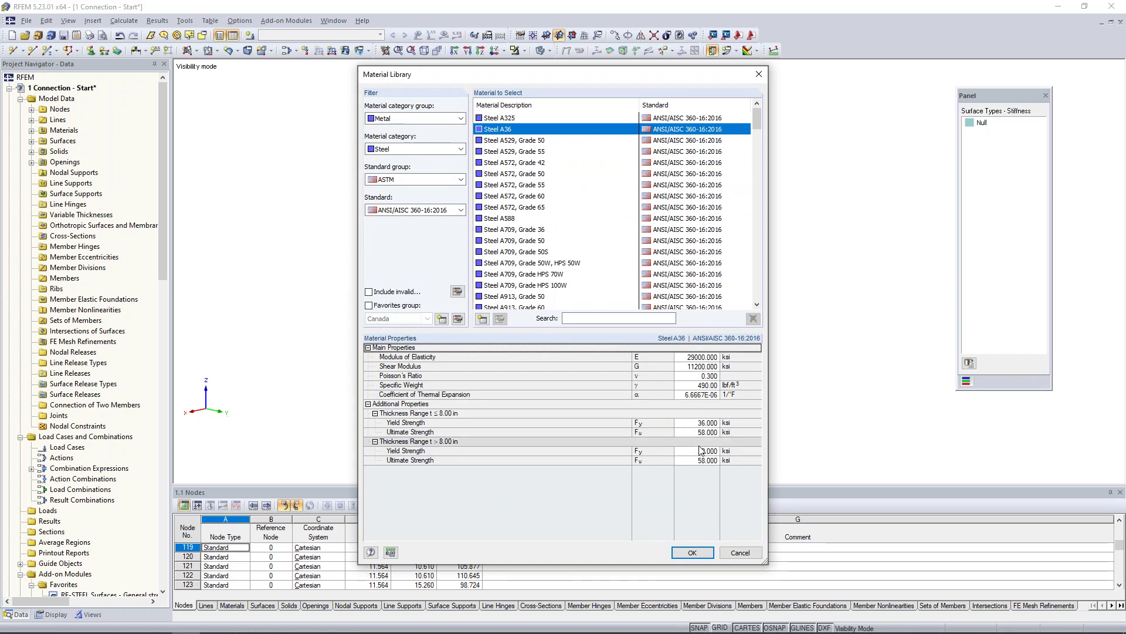
click(692, 552)
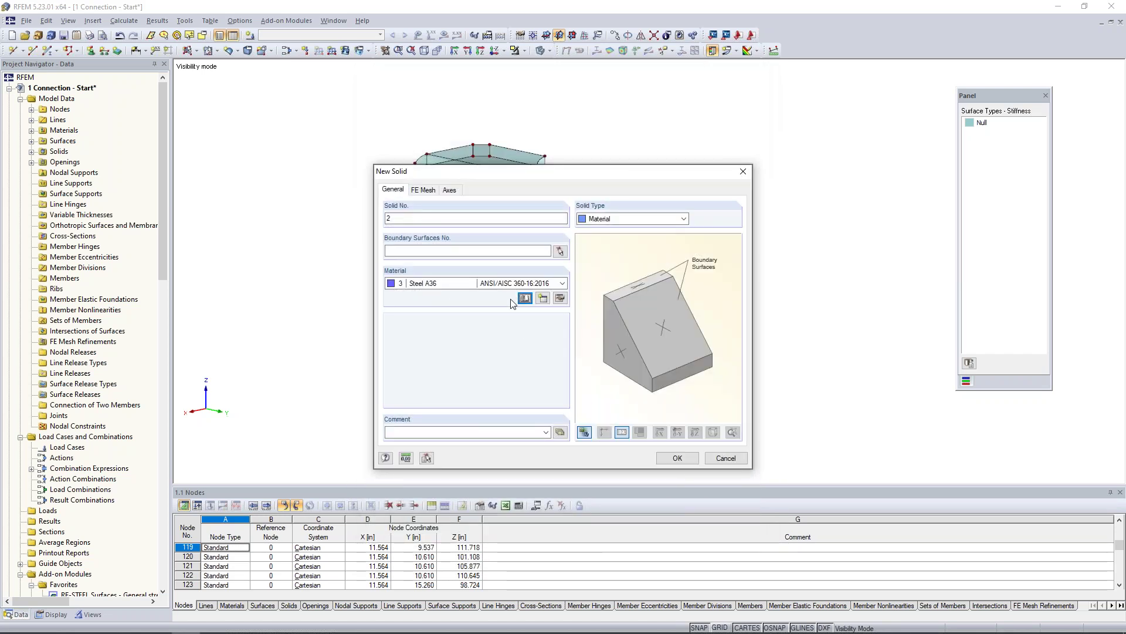
- Try to create the solid using all surfaces of the bent plate, 9-38, as its boundary surfaces
click(560, 251)
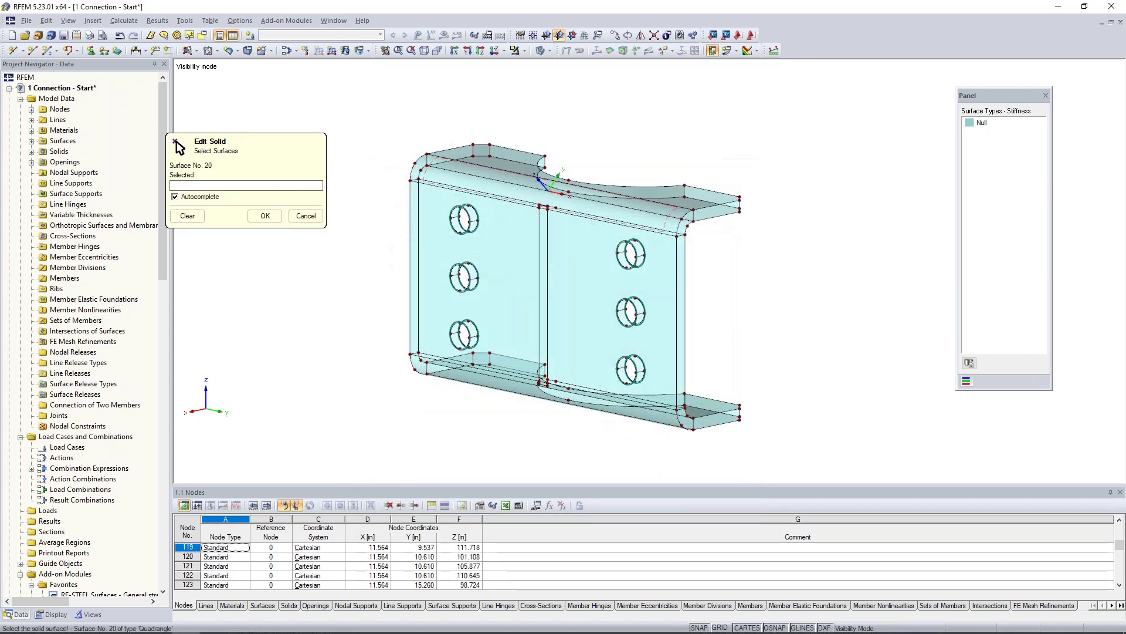
drag(382, 98, 813, 465)
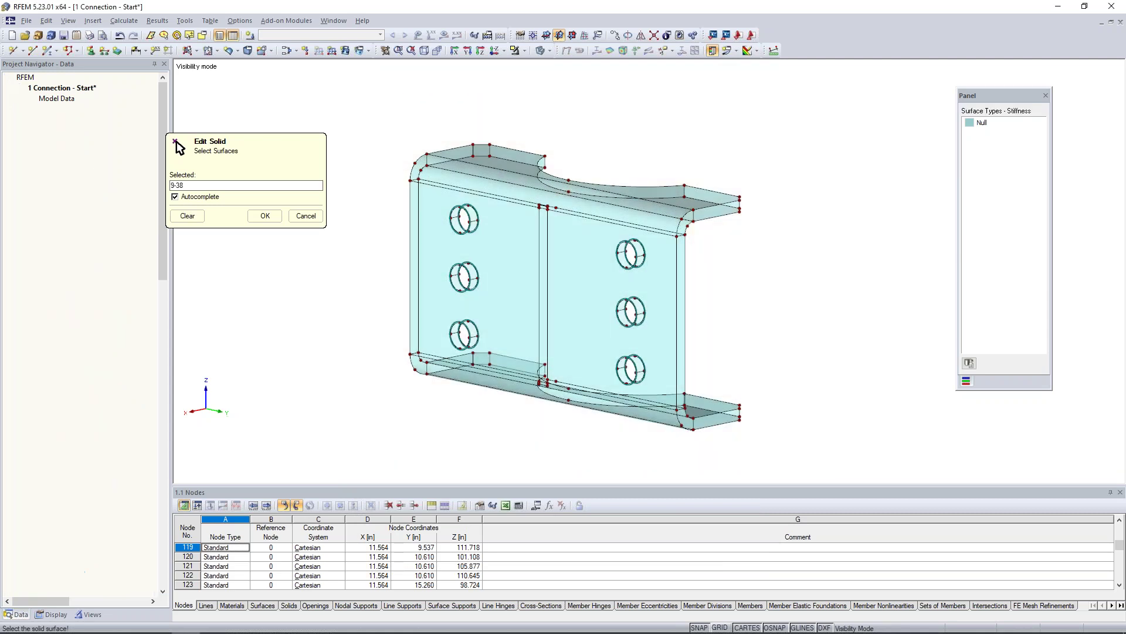
click(264, 215)
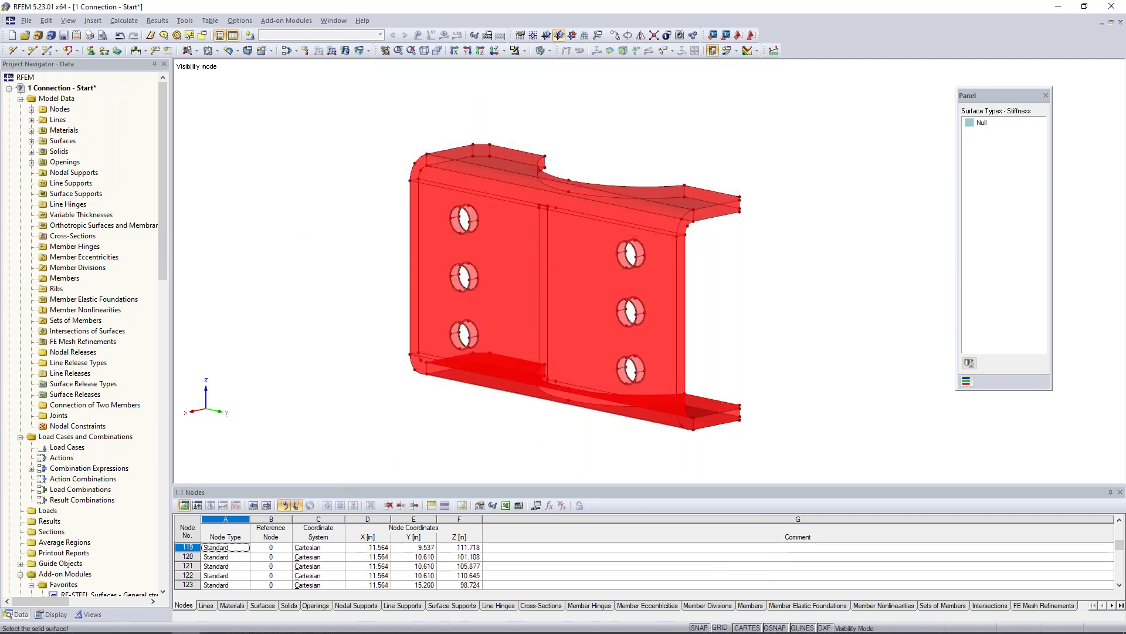
click(677, 458)
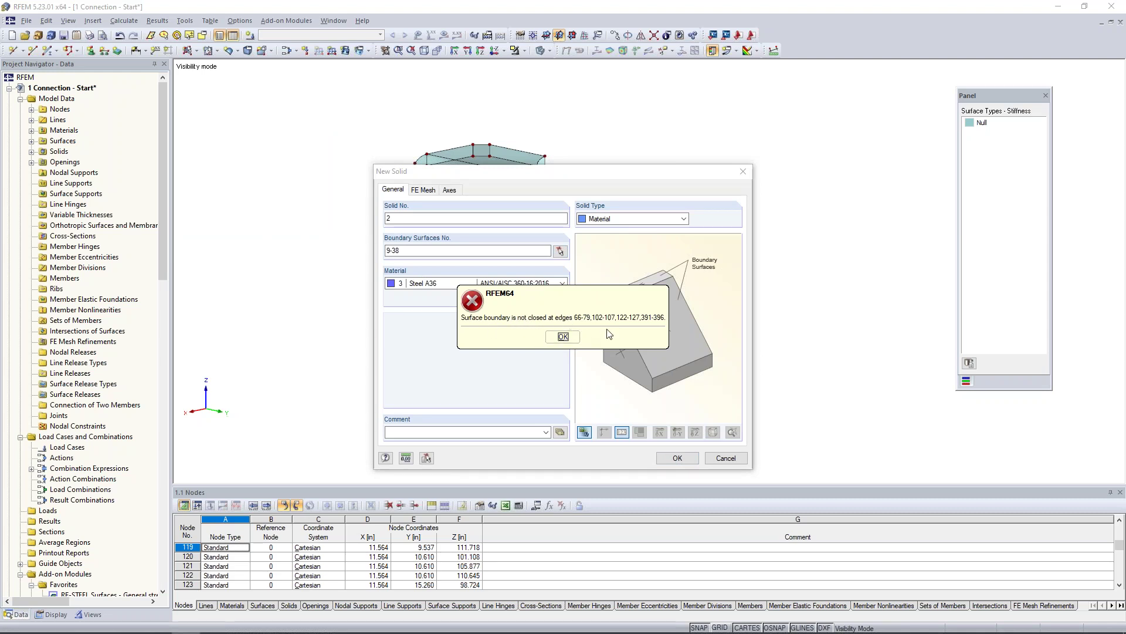
click(568, 338)
click(726, 458)
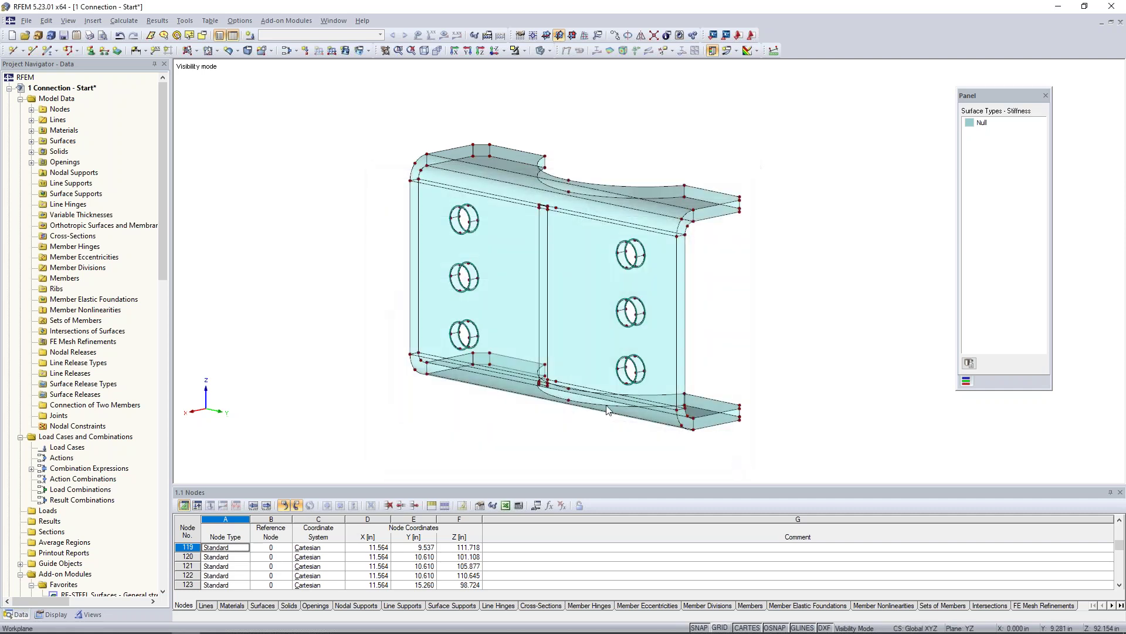
- Create two Null quadrangle surfaces lining the upper bolt hole of the left column from its circular arcs and connecting lines
scroll(459, 295, up, 2)
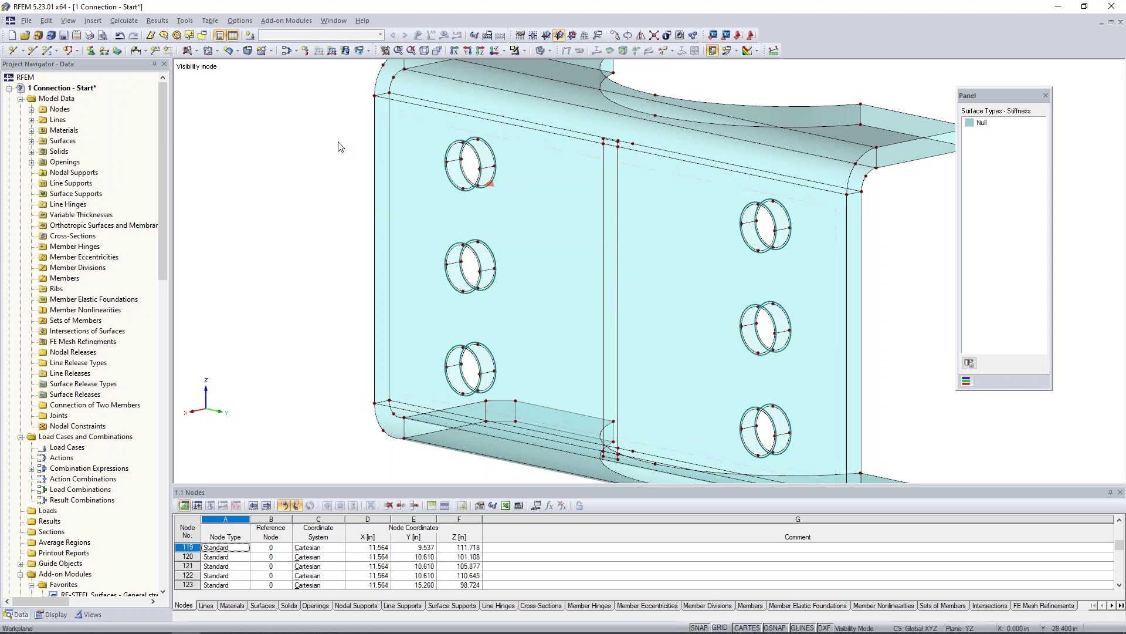
middle_drag(336, 143, 315, 163)
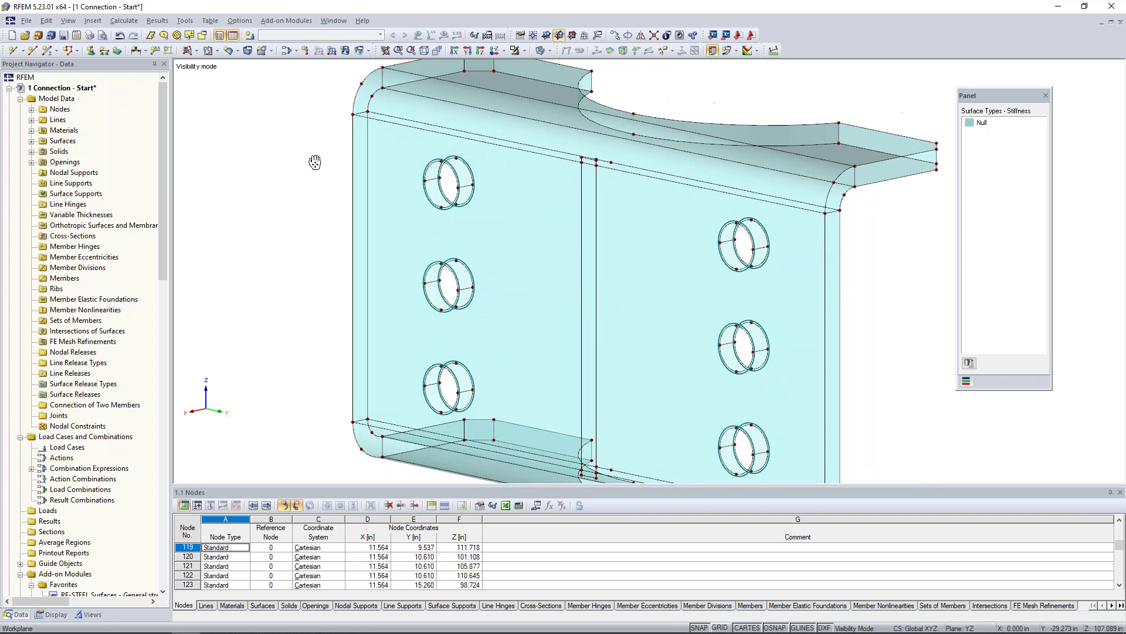
click(228, 51)
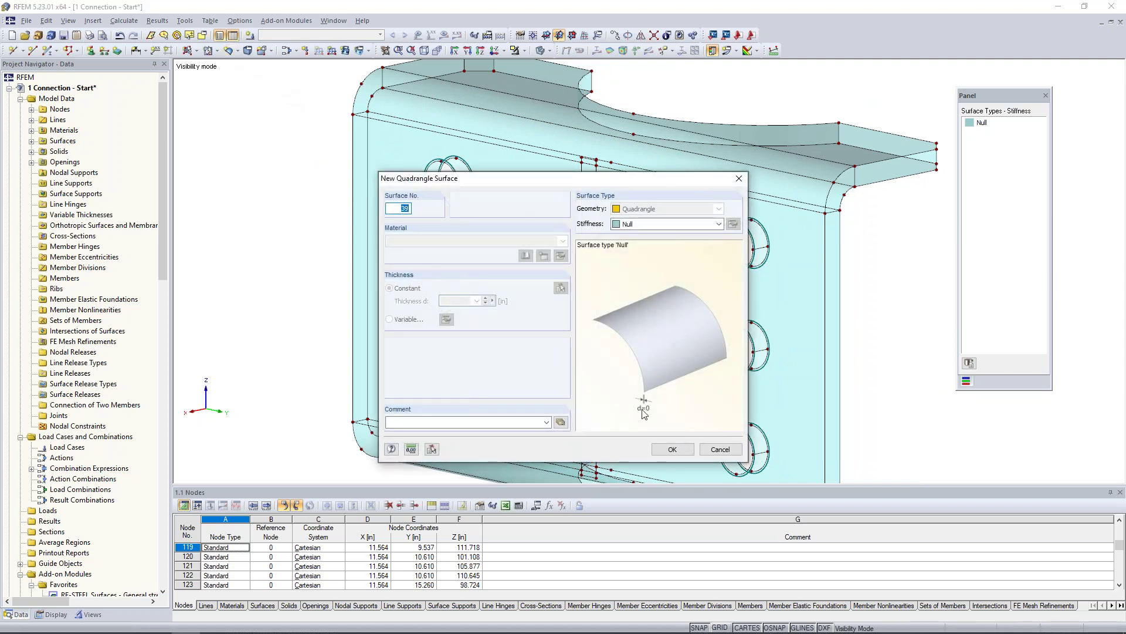
click(672, 449)
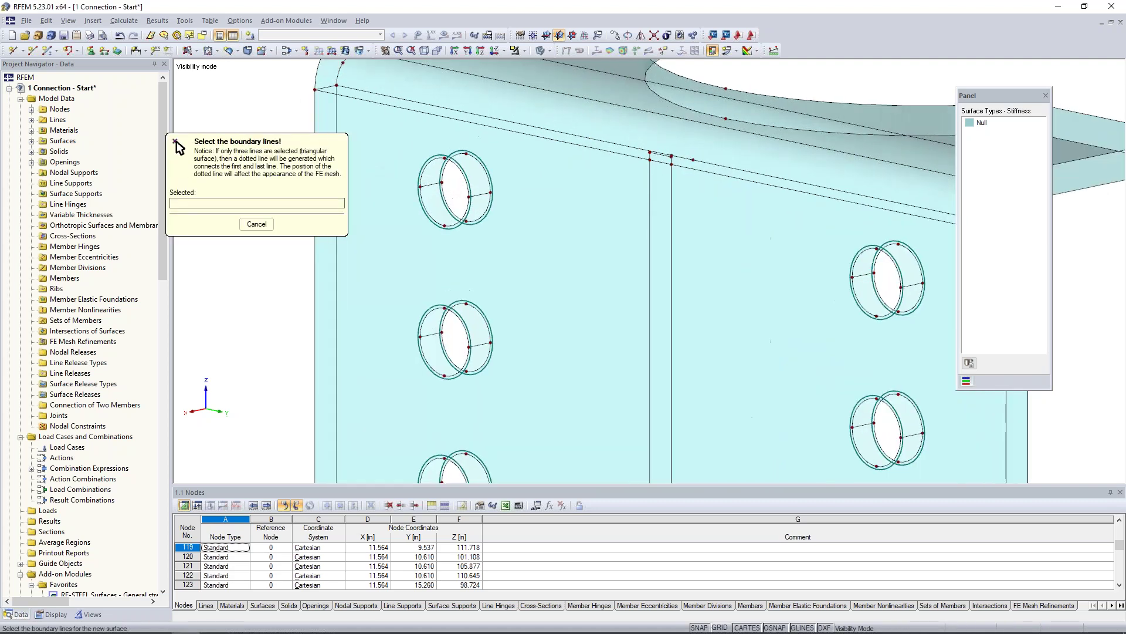
click(436, 159)
click(481, 194)
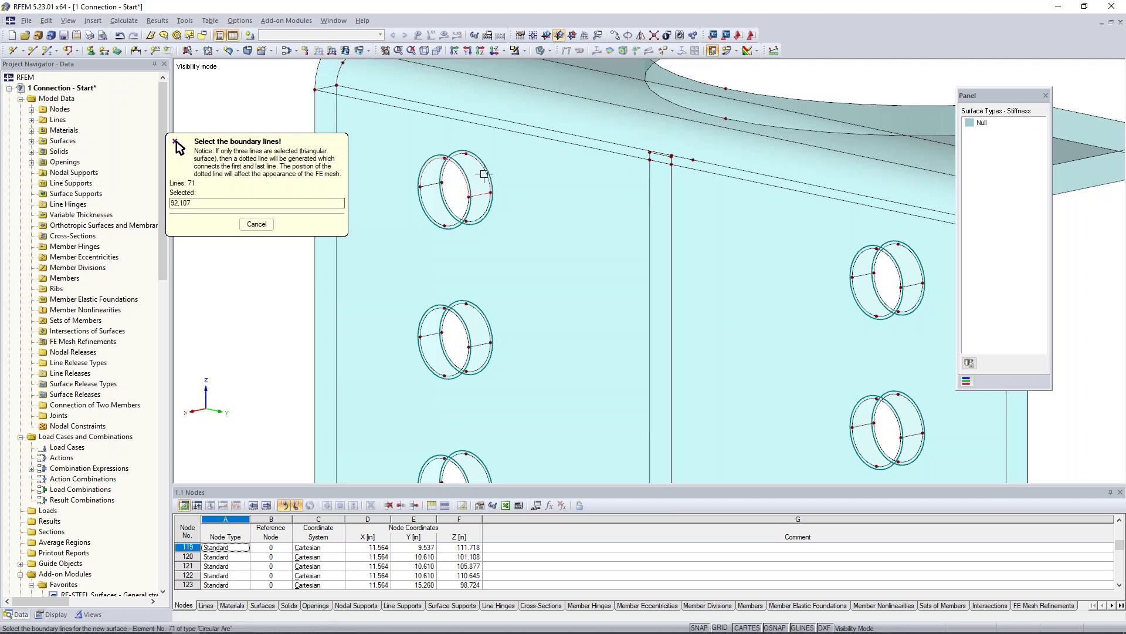
click(432, 184)
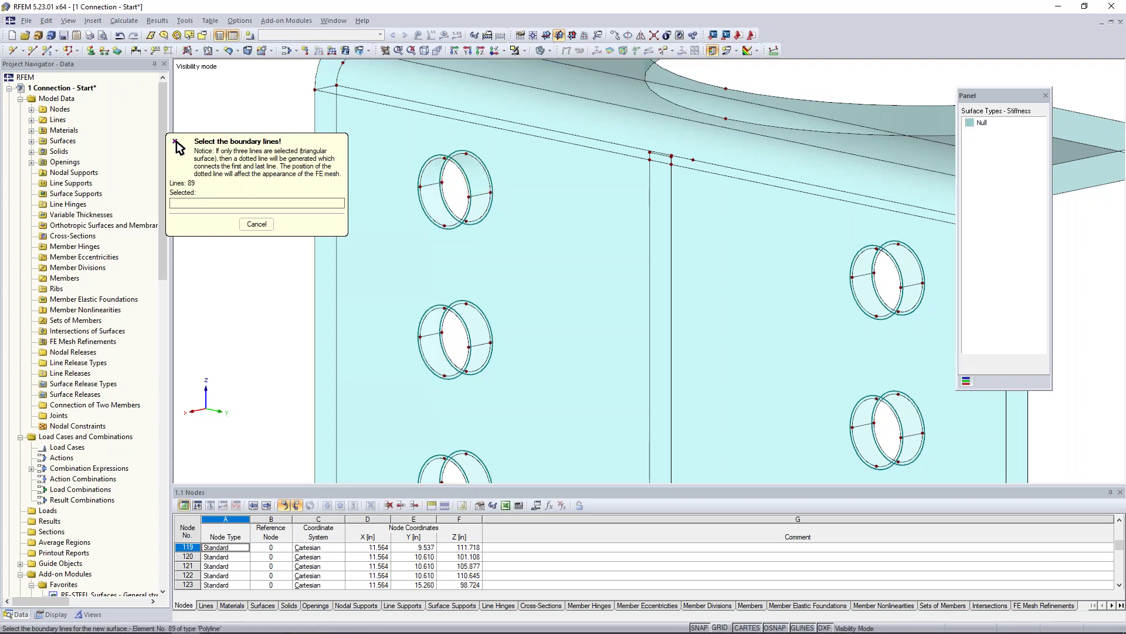
click(431, 184)
click(433, 220)
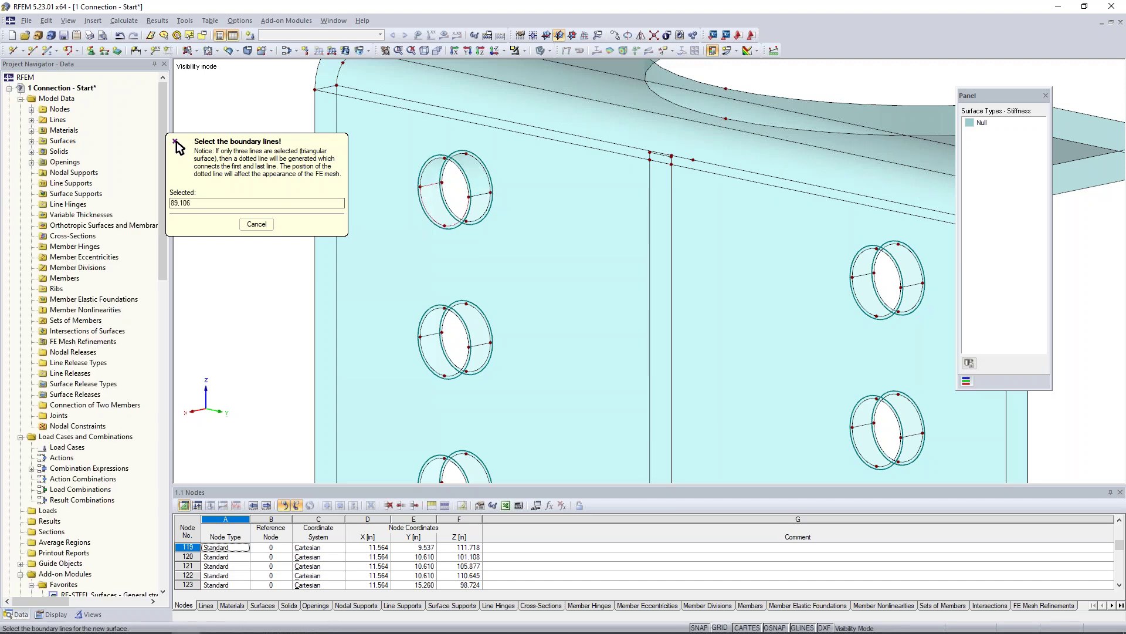
click(479, 219)
click(478, 194)
right_click(283, 82)
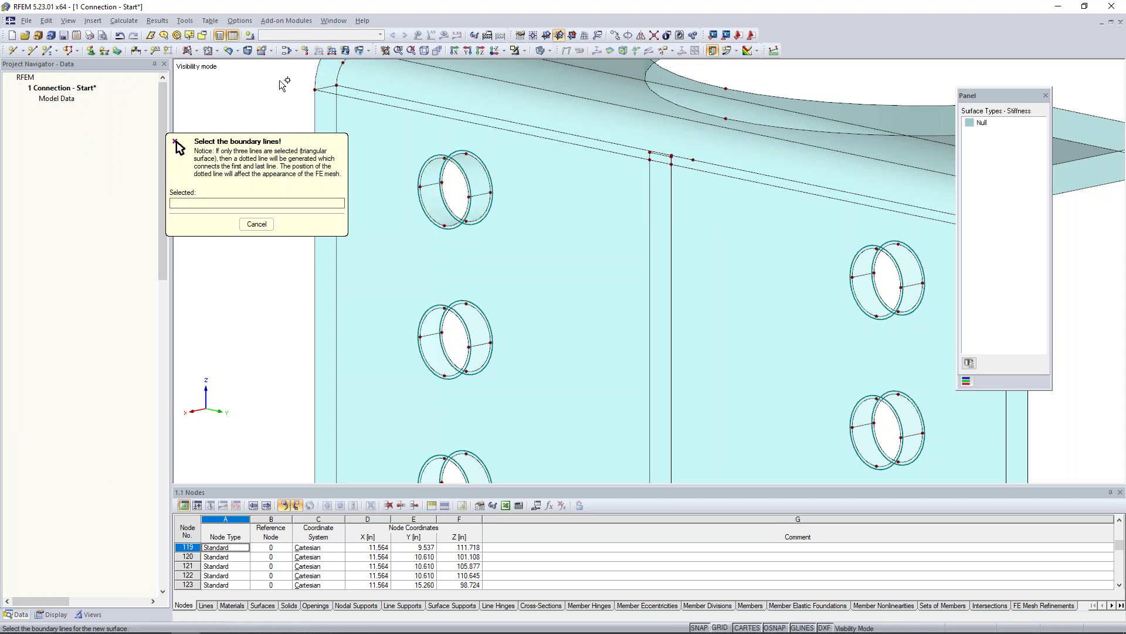
- Copy the two lining surfaces of the left column's upper bolt hole to the remaining bolt holes
click(432, 202)
ctrl+click(432, 172)
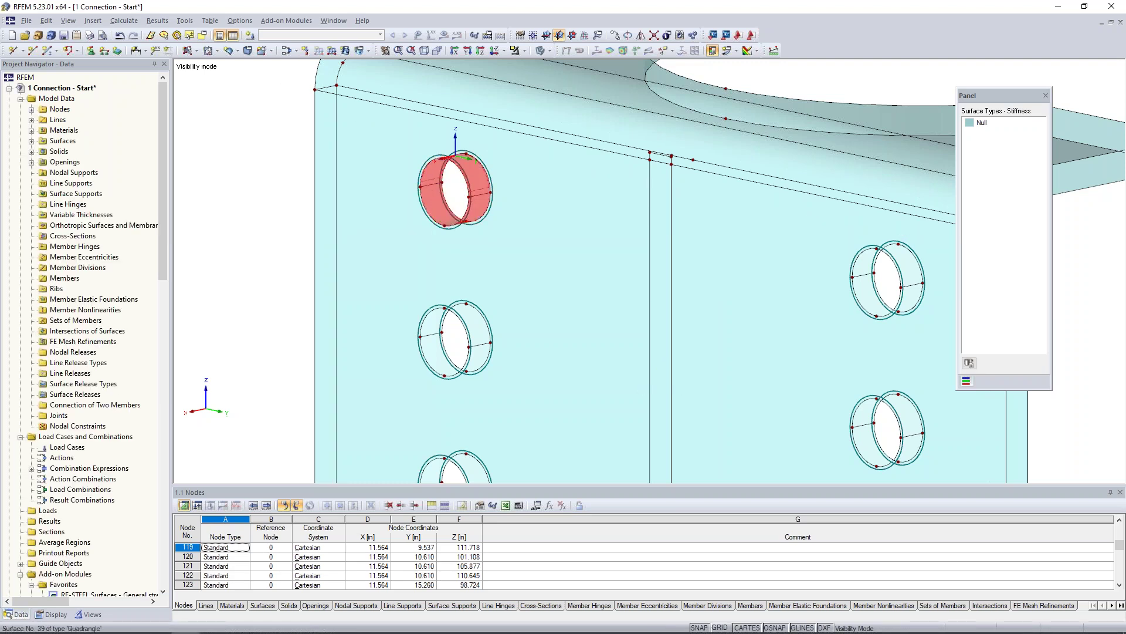
middle_drag(490, 240, 480, 170)
scroll(480, 173, down, 1)
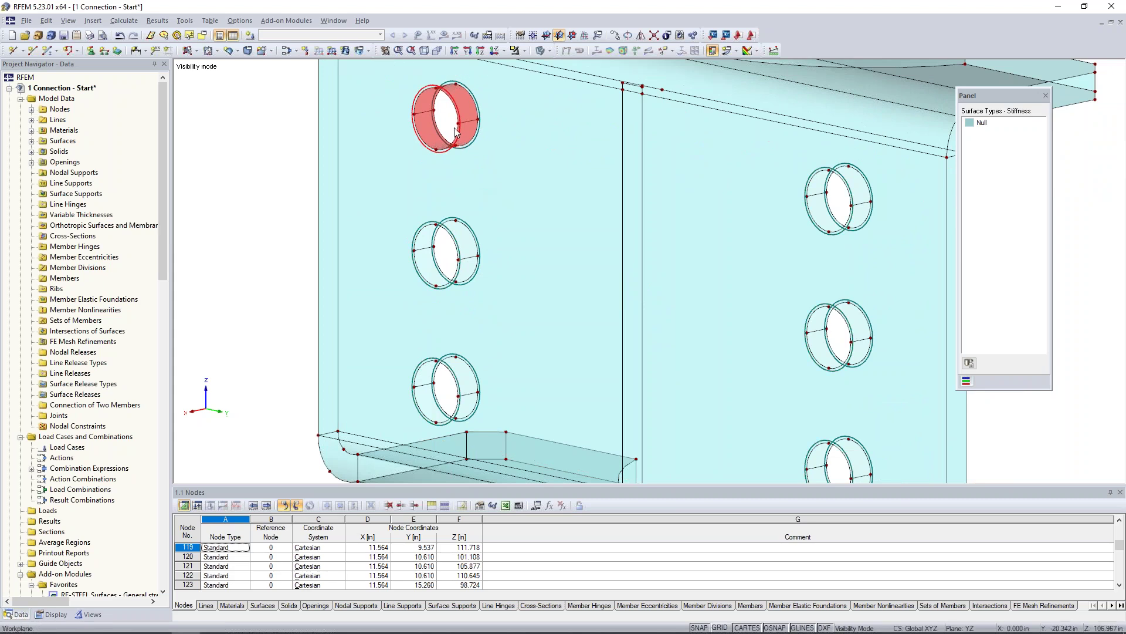
ctrl+drag(458, 124, 858, 206)
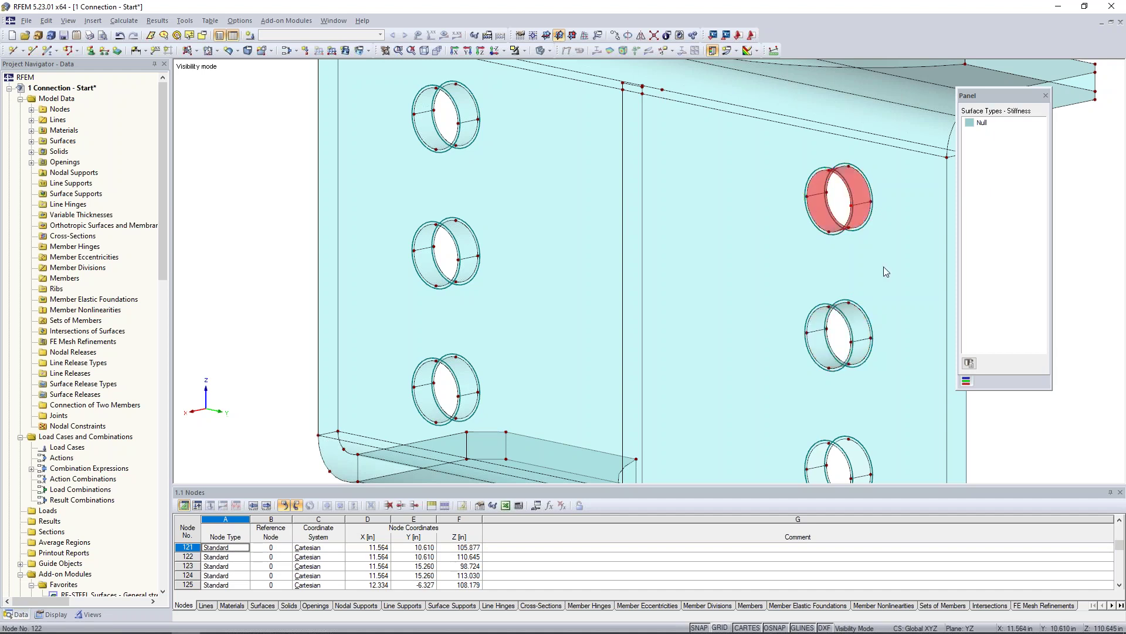
middle_drag(751, 153, 610, 56)
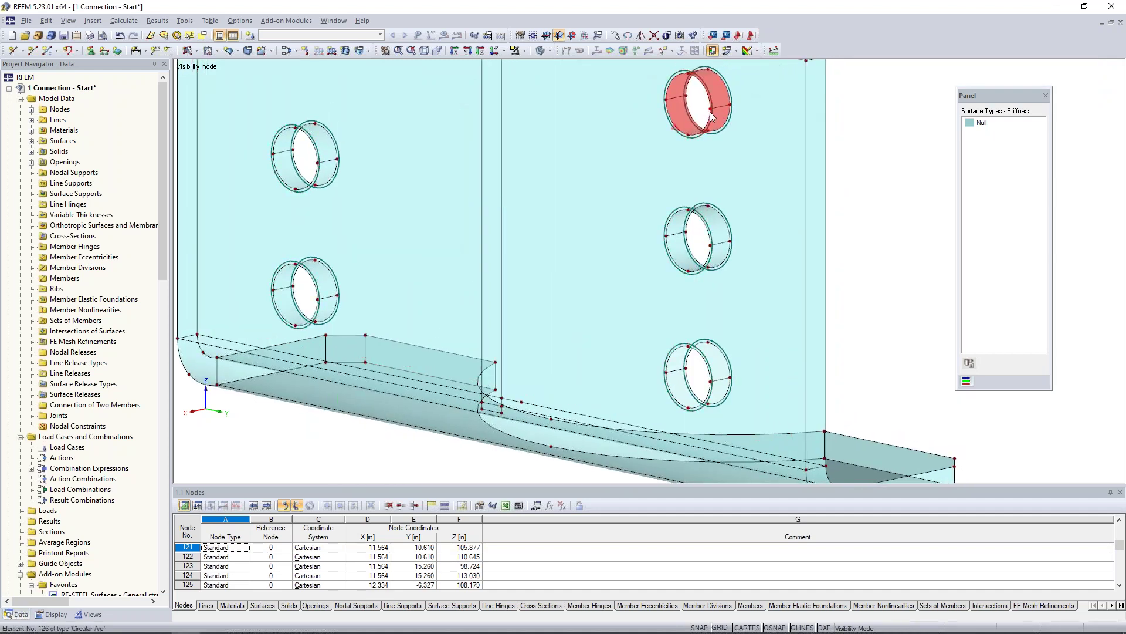
ctrl+drag(711, 110, 711, 382)
scroll(876, 303, down, 5)
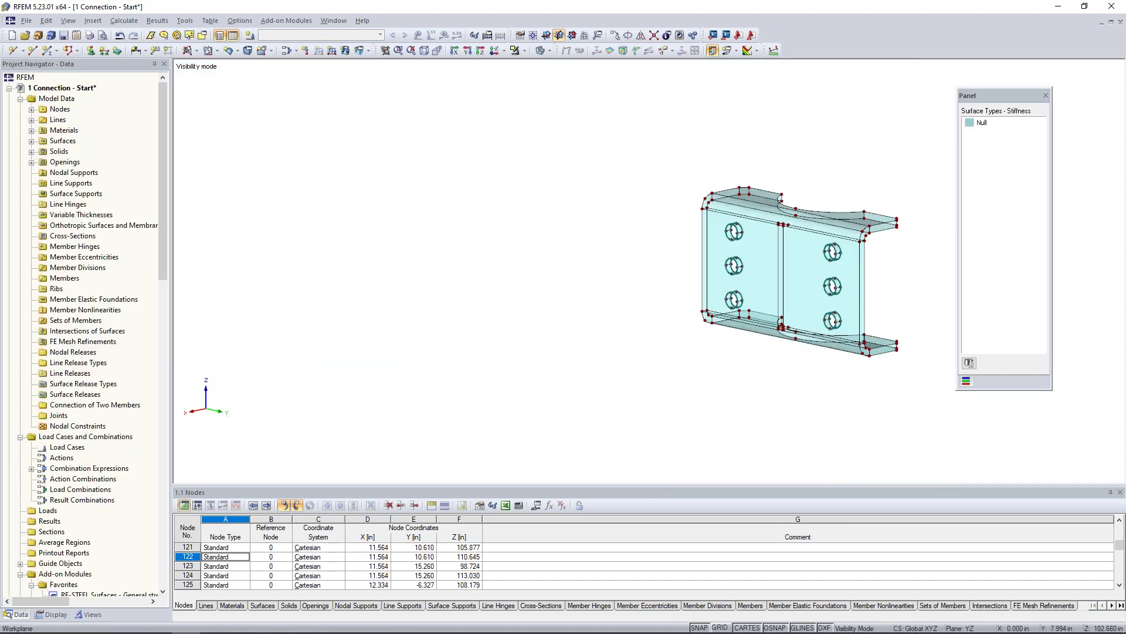
- Connect the lines across the whole bent plate, including its bolt-hole walls
middle_drag(873, 290, 688, 288)
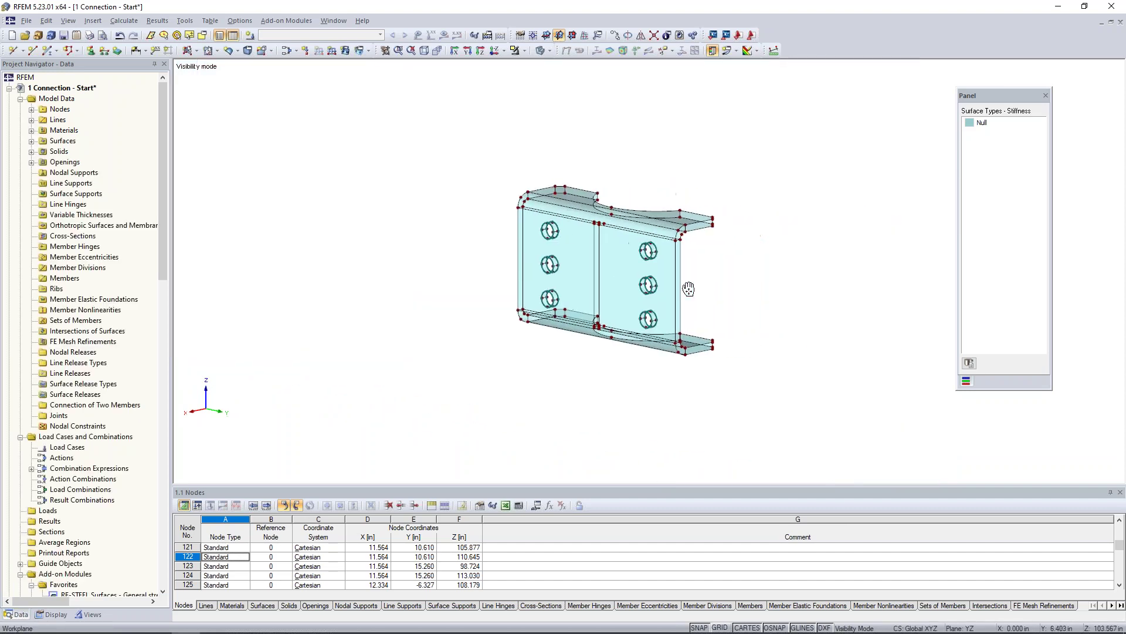
click(657, 35)
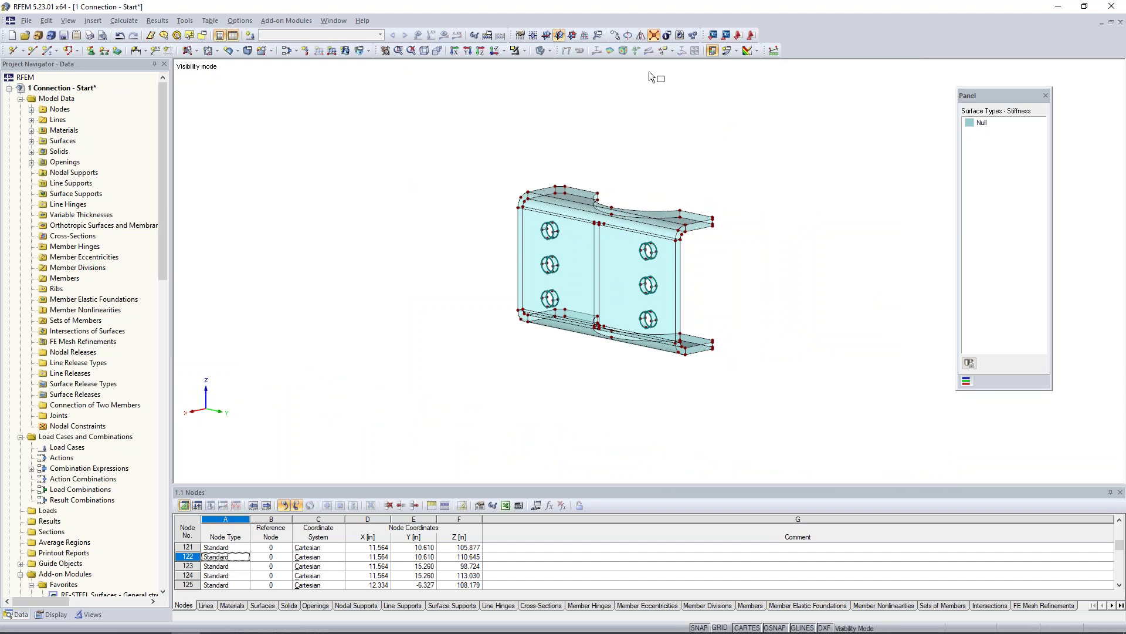
drag(458, 125, 826, 423)
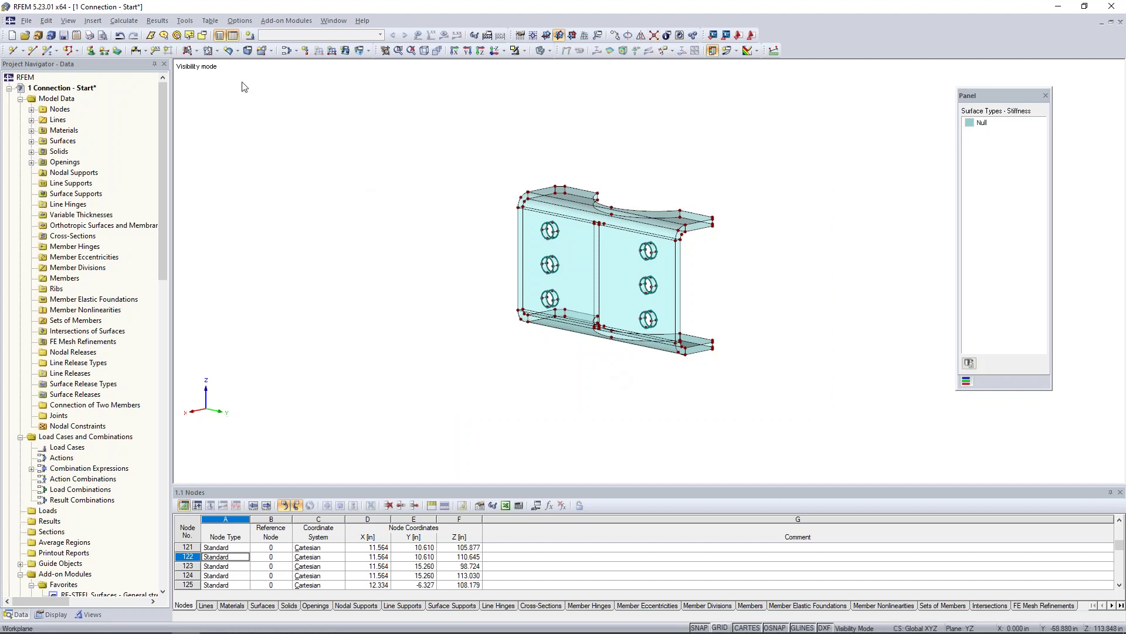
- Create a Material-type solid of Steel A36 from all surfaces of the bent plate, 9-50
click(247, 51)
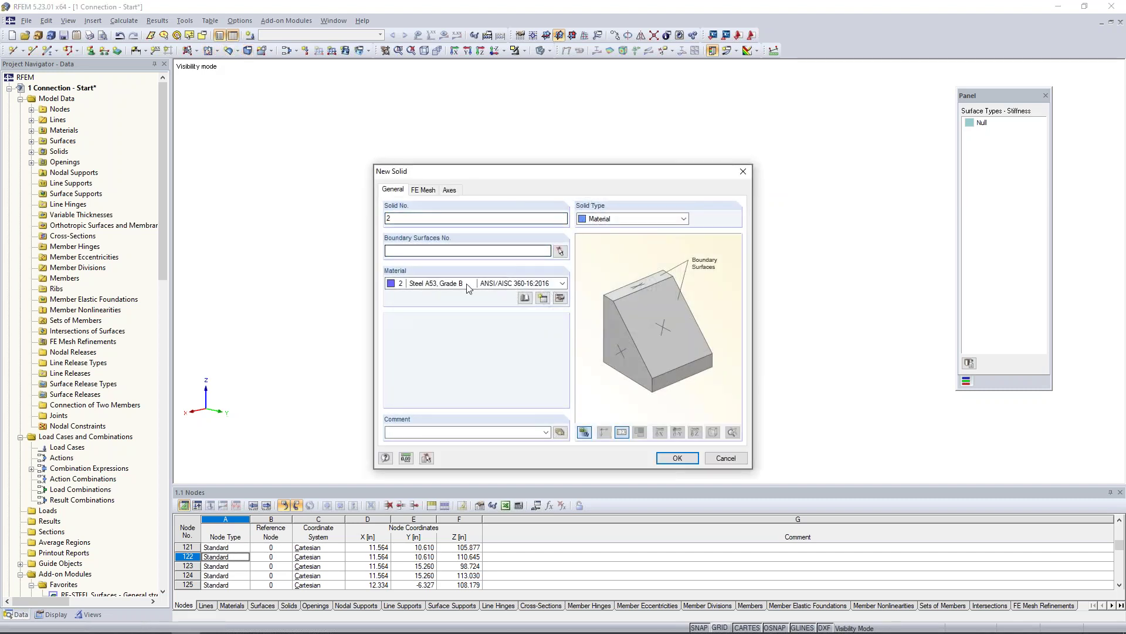
click(467, 284)
click(440, 313)
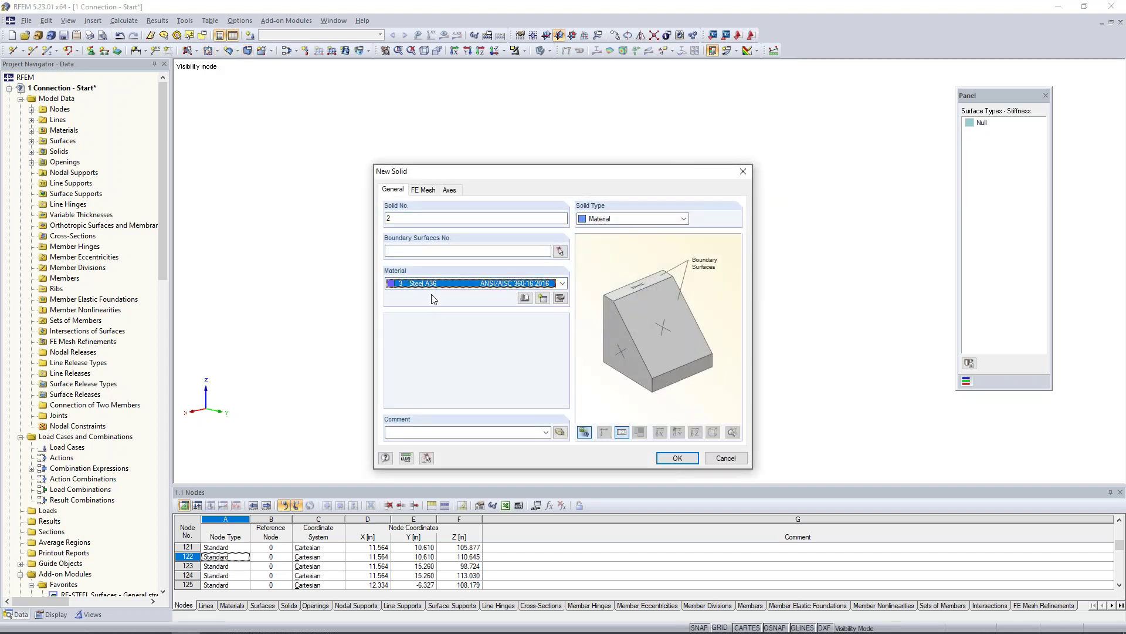
click(559, 251)
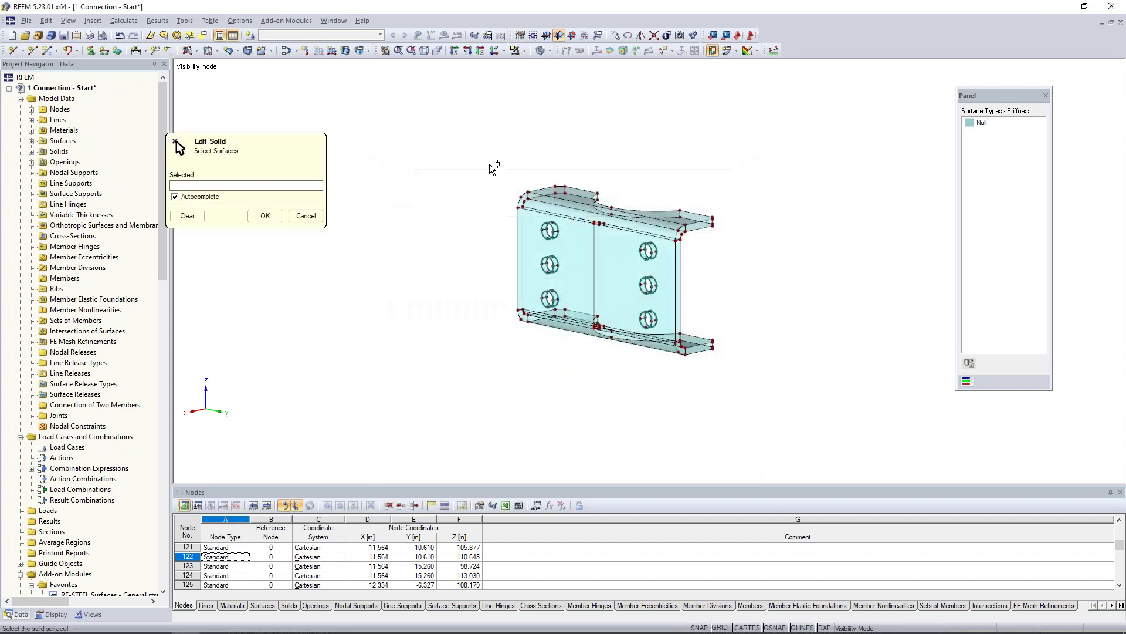
drag(616, 292, 770, 410)
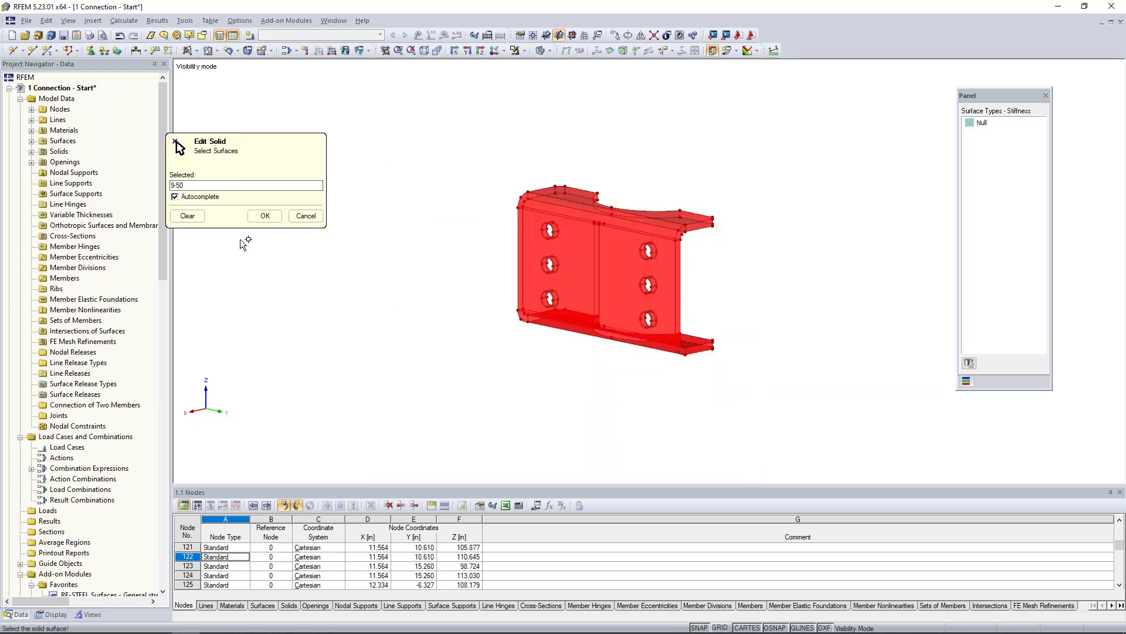
click(260, 216)
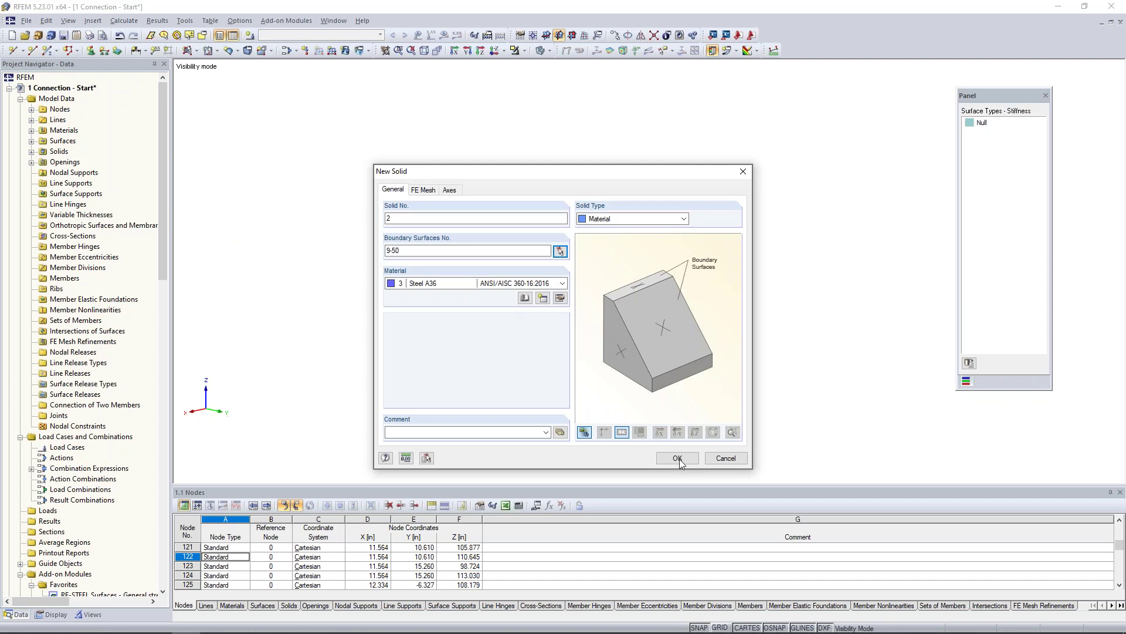
click(676, 457)
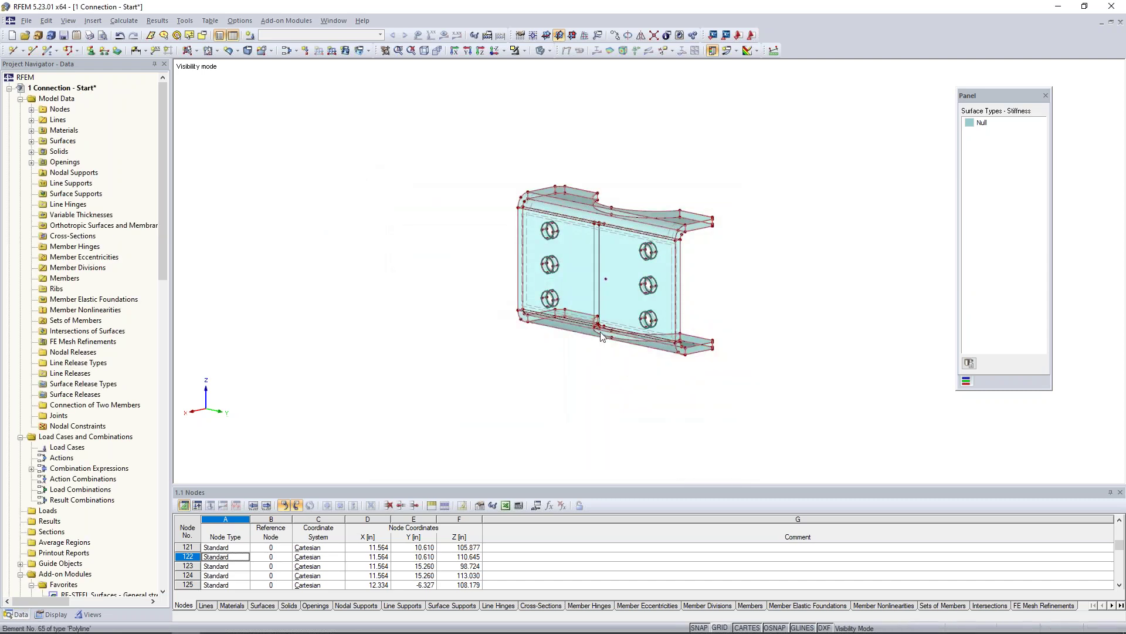
- Cancel the visibility mode so that all objects of the connection are displayed
scroll(601, 377, up, 4)
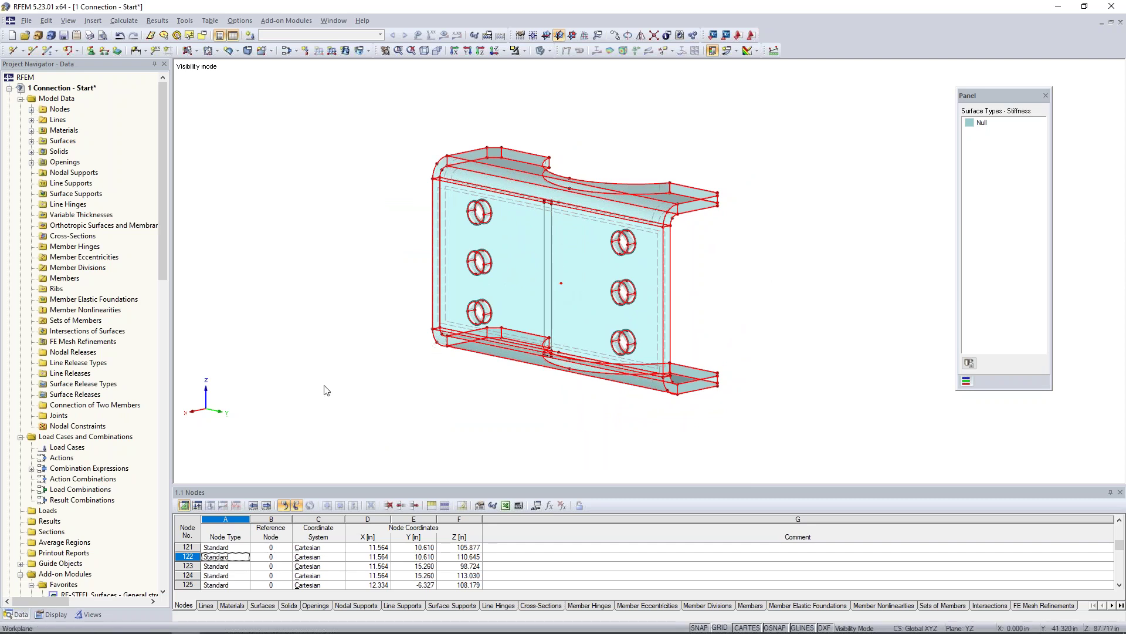
click(523, 50)
click(534, 150)
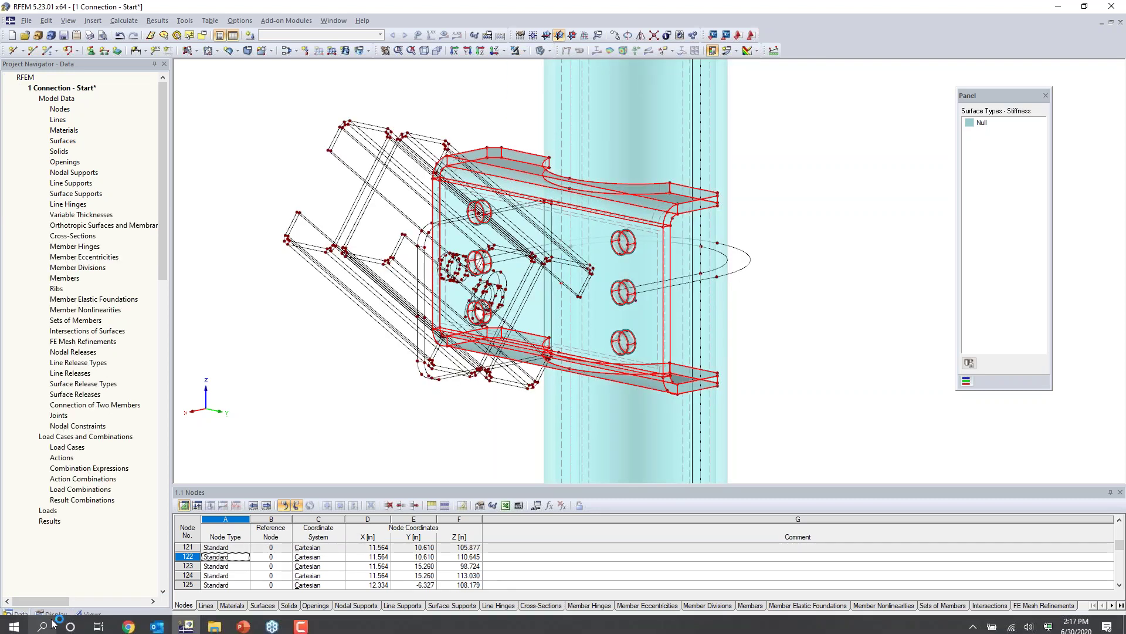
- Color the graphics according to material and set the color of Steel A53, Grade B to bright green
click(59, 614)
scroll(85, 450, down, 10)
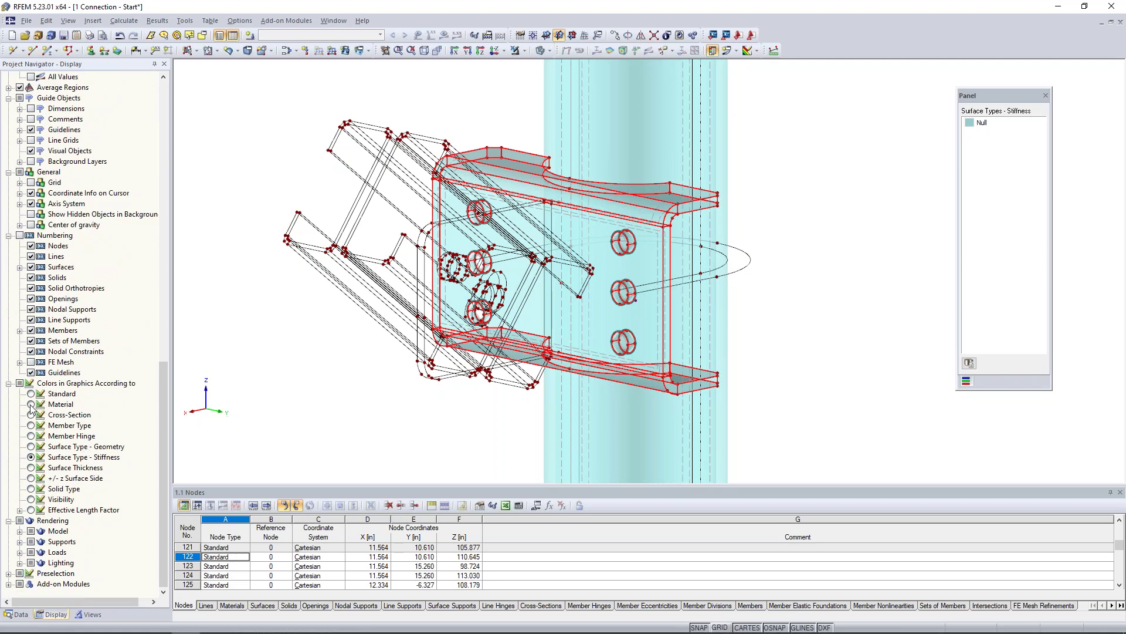
click(31, 404)
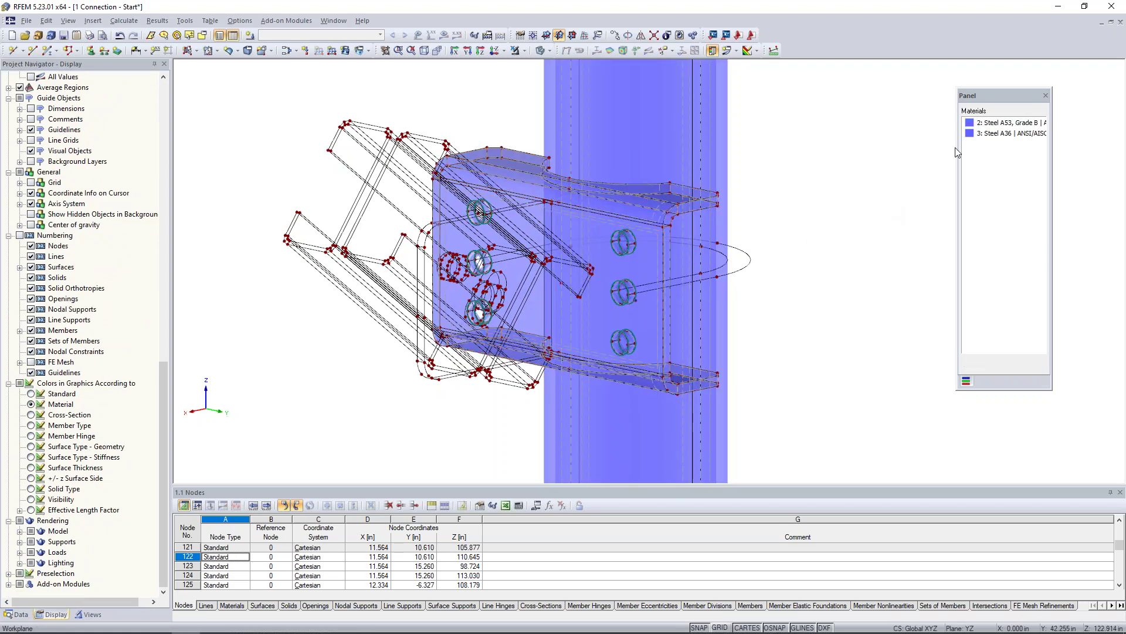
click(970, 124)
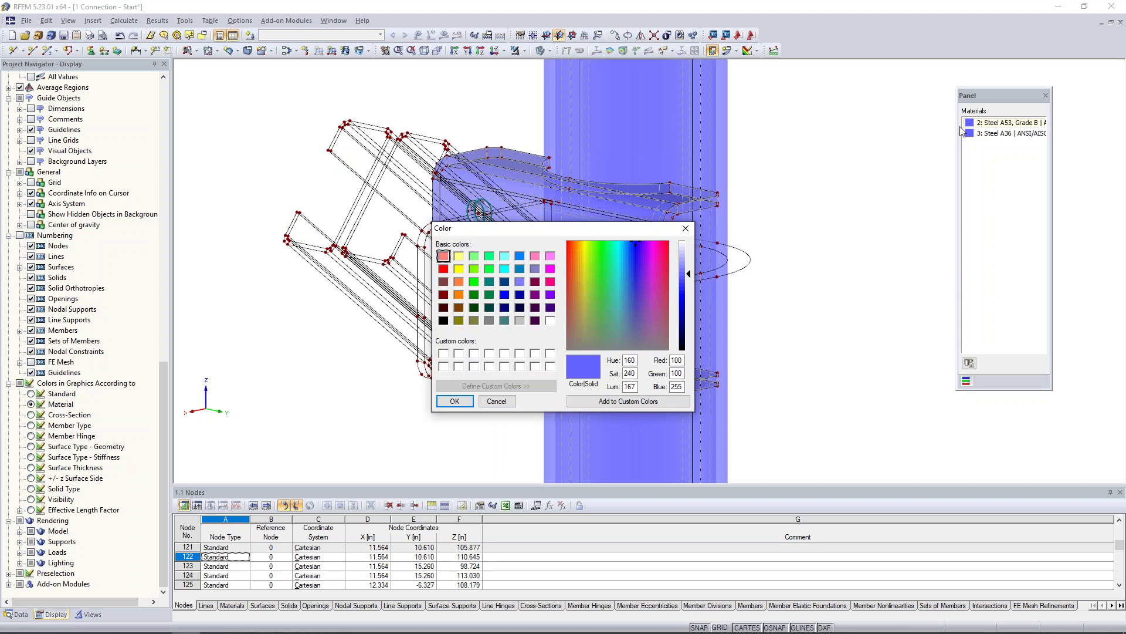
click(474, 281)
click(455, 401)
- In wireframe display, create an opening bounded by the two circular arcs and two short connecting lines of the bent plate's upper notch
ctrl+middle_drag(839, 263, 714, 348)
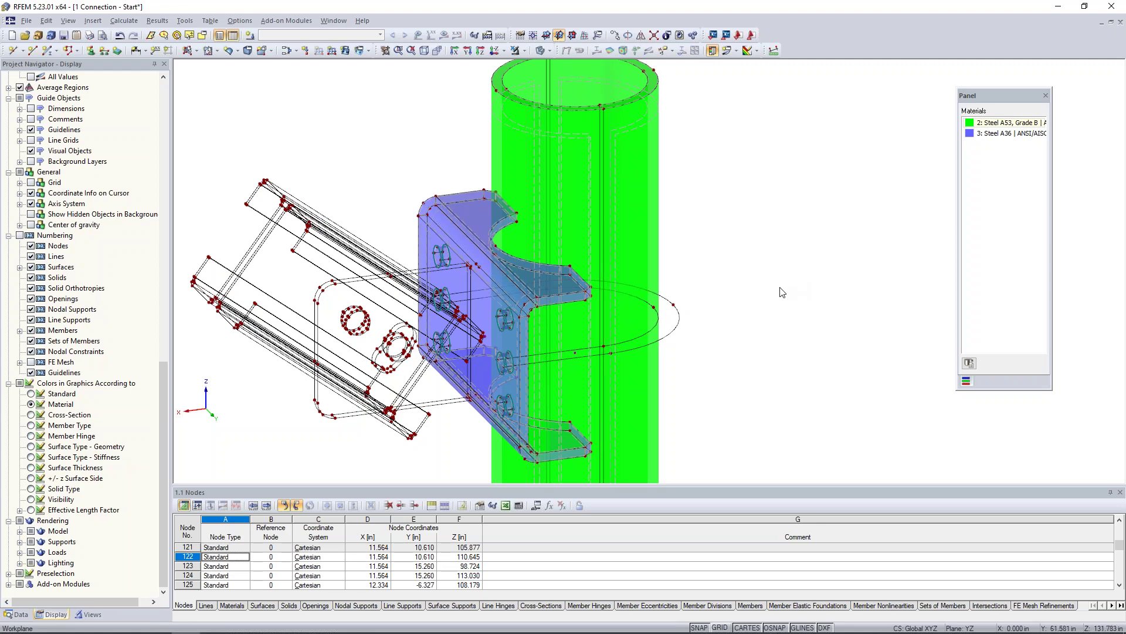
scroll(724, 275, up, 2)
scroll(455, 246, up, 3)
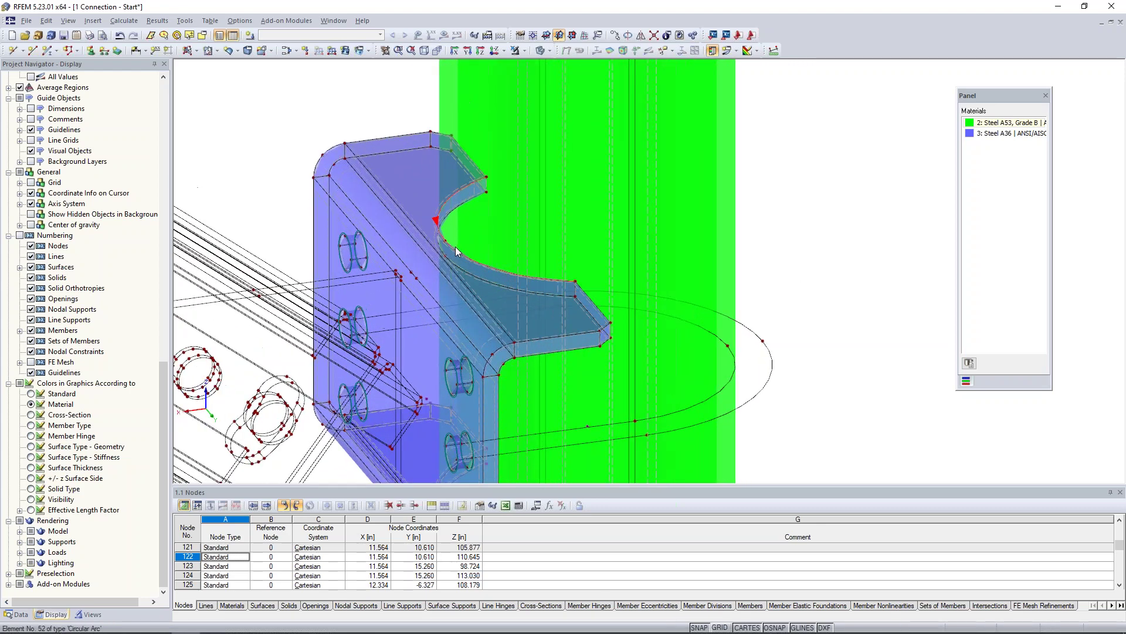
scroll(455, 247, up, 2)
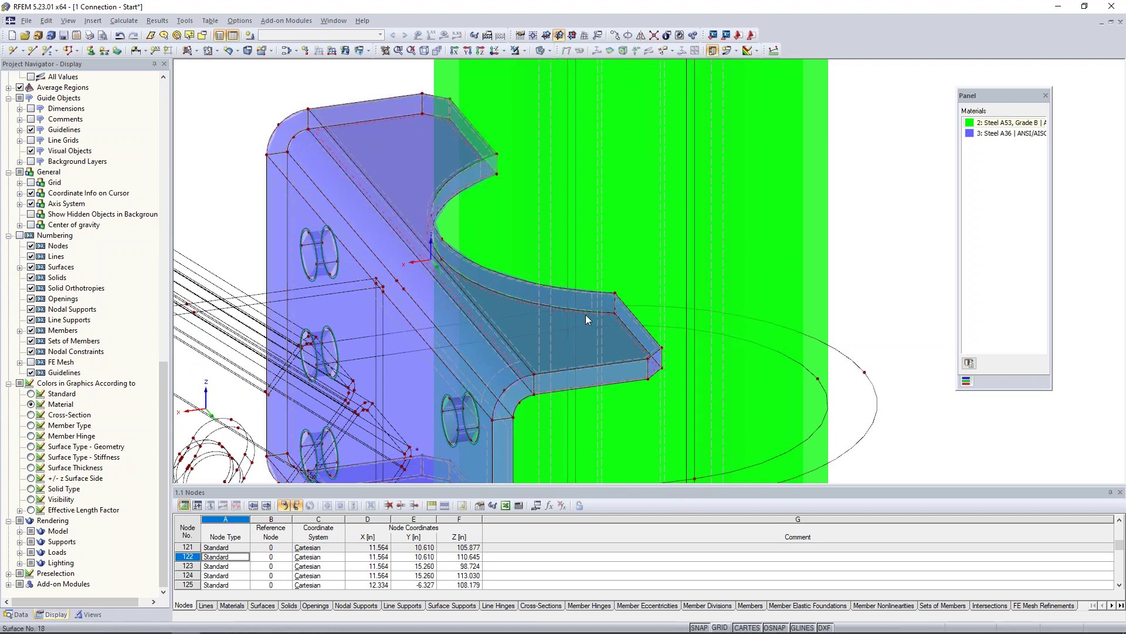
scroll(586, 318, down, 2)
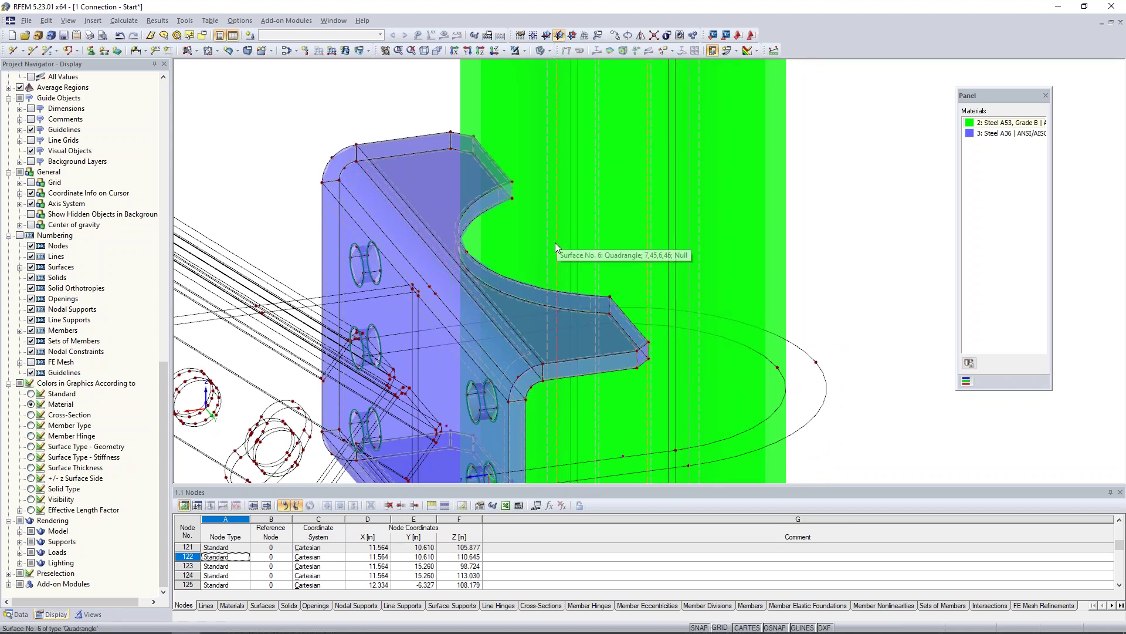
scroll(555, 241, down, 1)
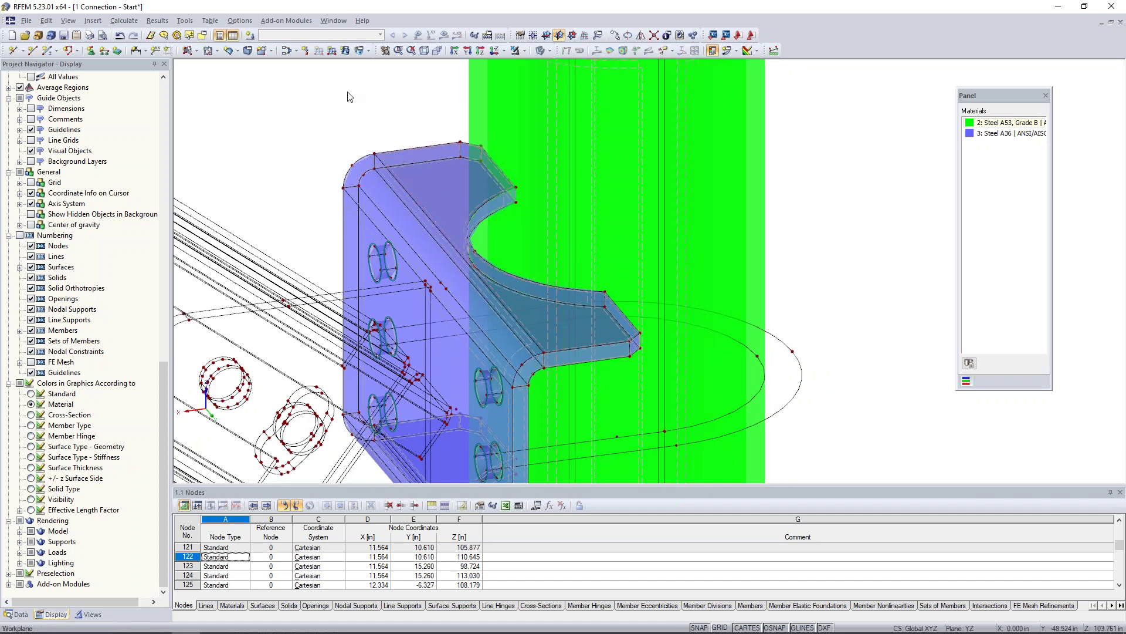
click(215, 50)
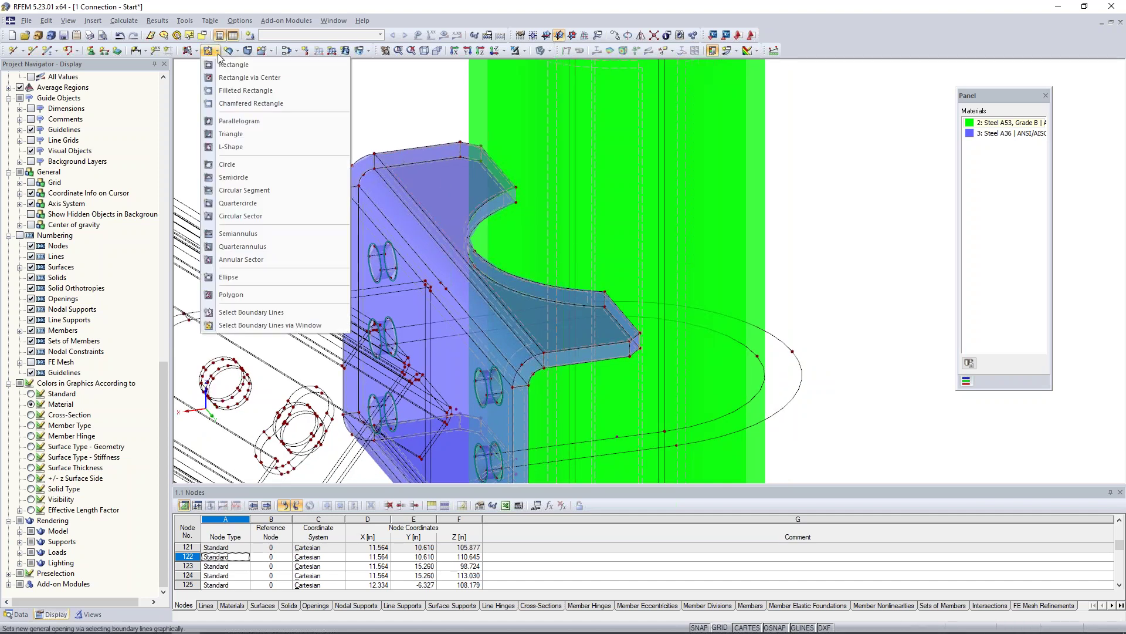
click(245, 312)
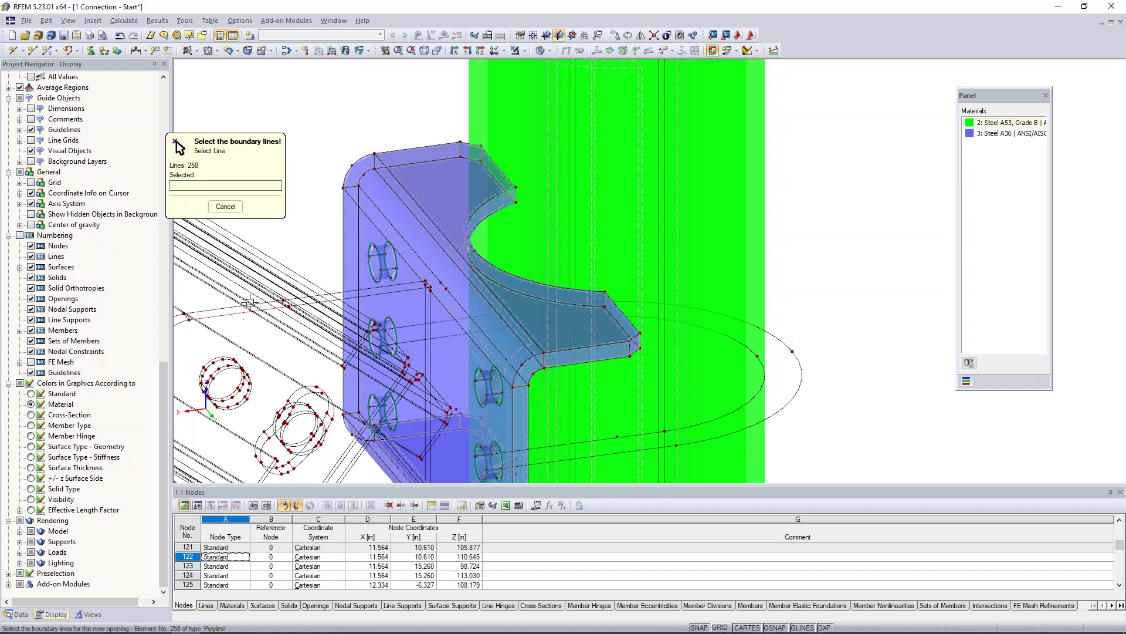
click(549, 51)
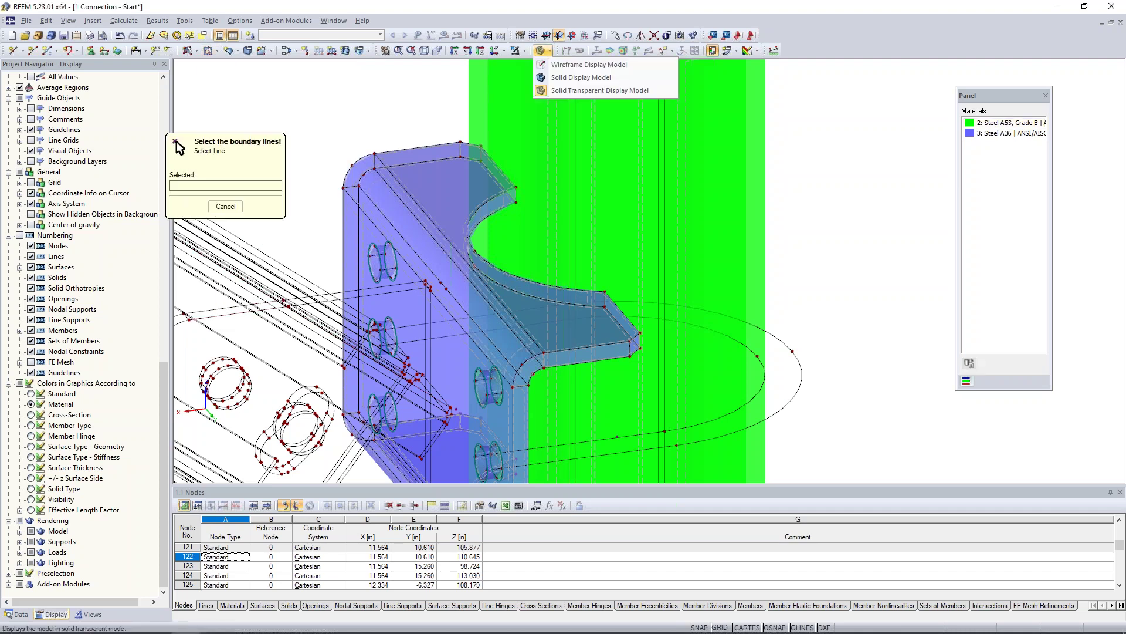
click(586, 65)
click(498, 276)
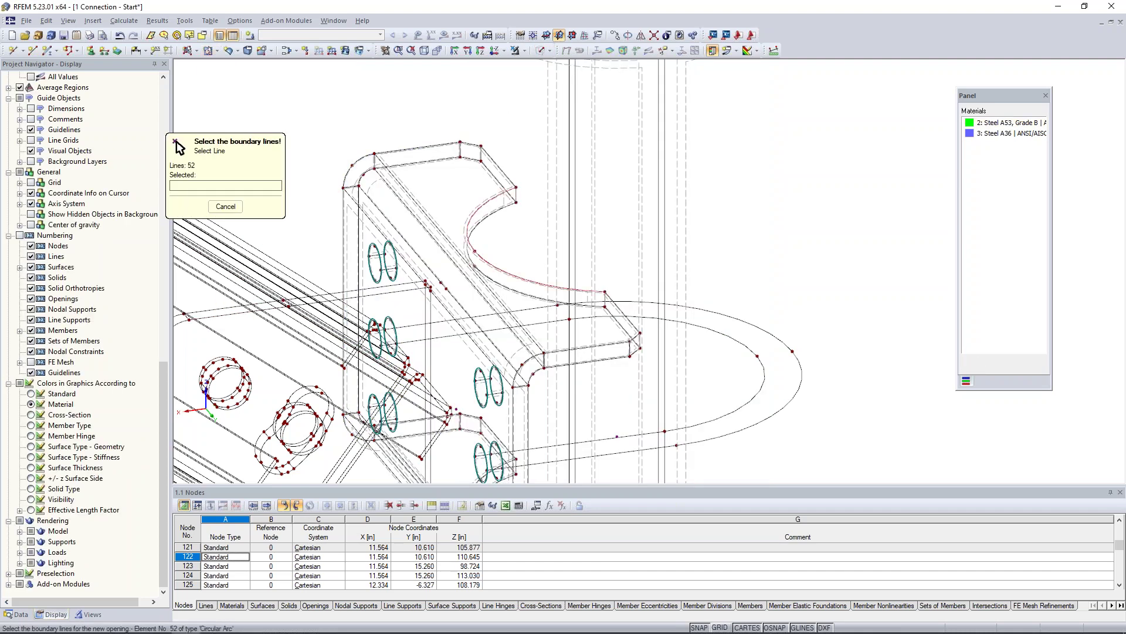
click(495, 278)
click(515, 197)
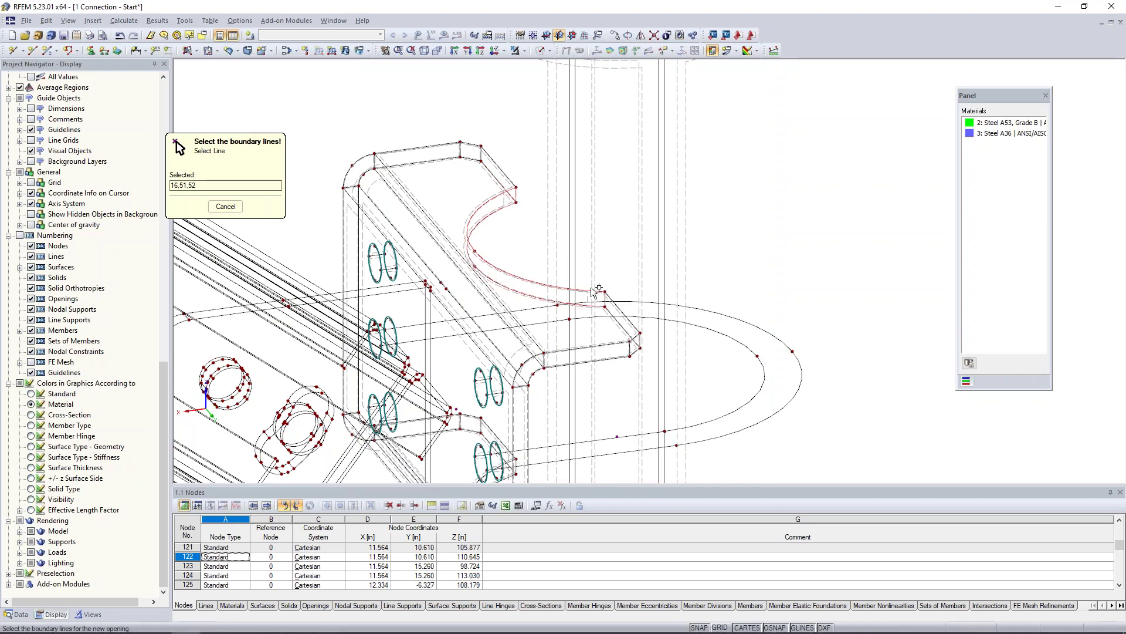
click(605, 301)
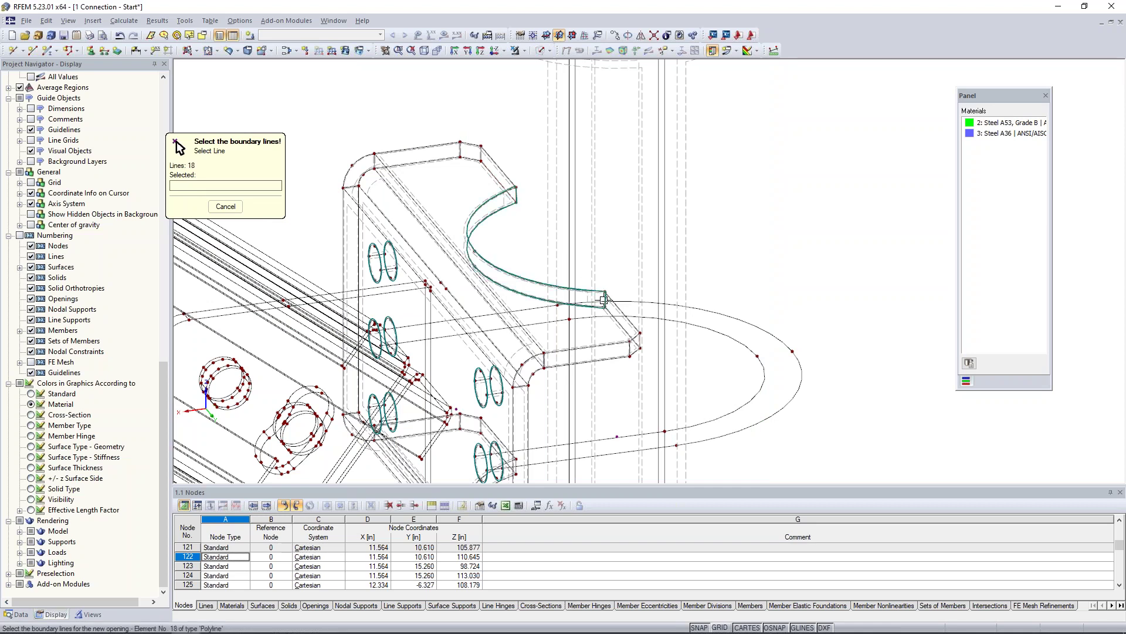
key(Escape)
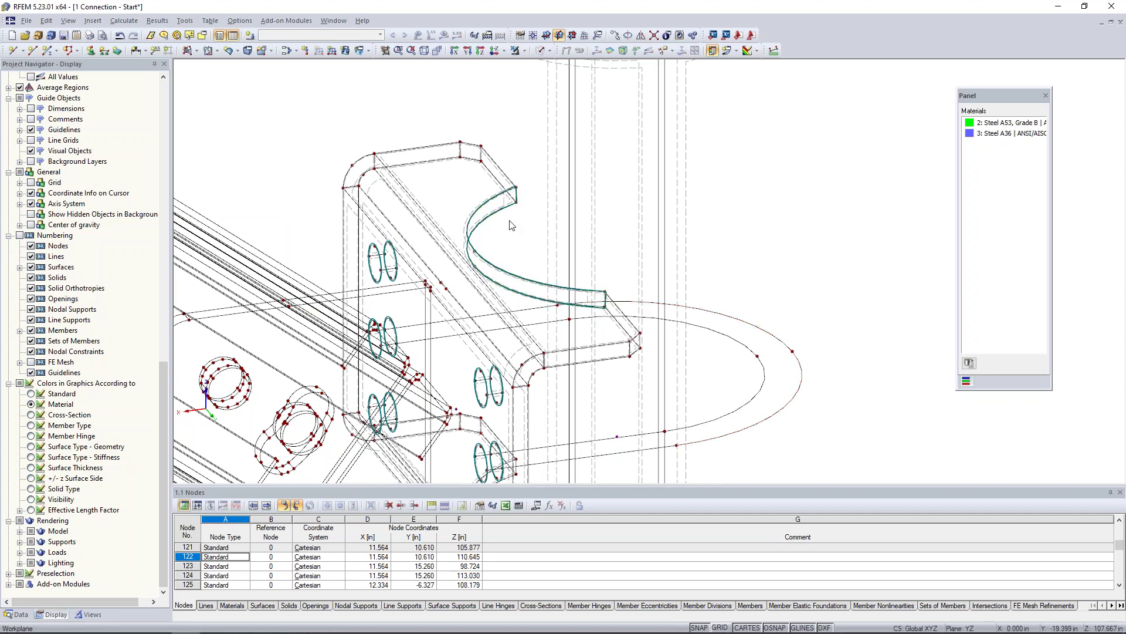
scroll(510, 226, up, 2)
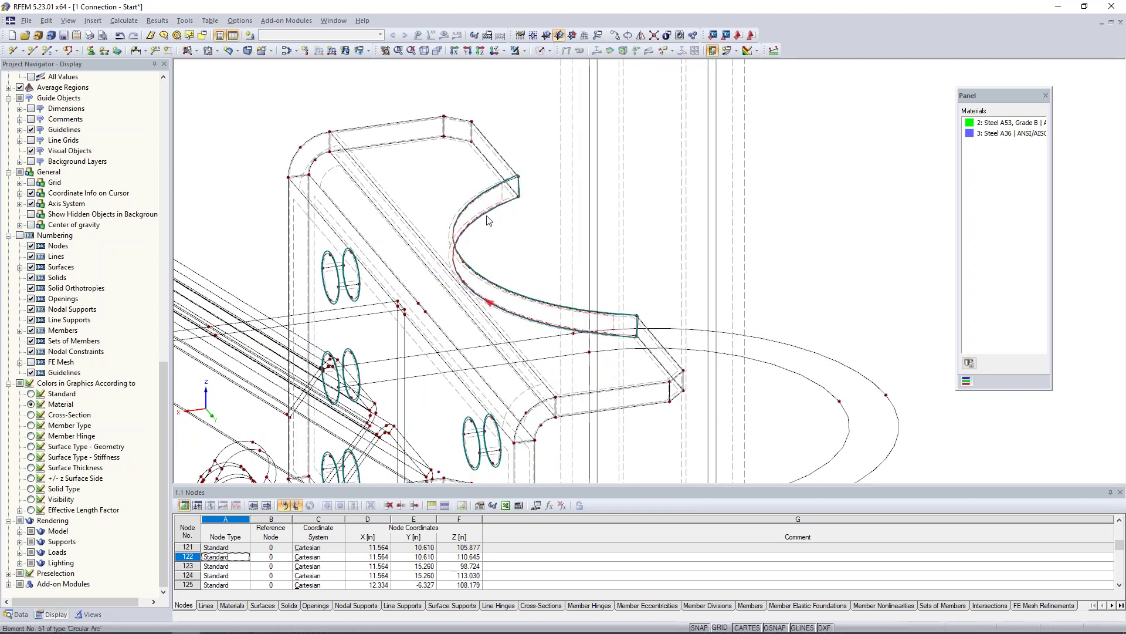
scroll(498, 216, down, 1)
scroll(498, 216, down, 2)
middle_drag(754, 271, 749, 176)
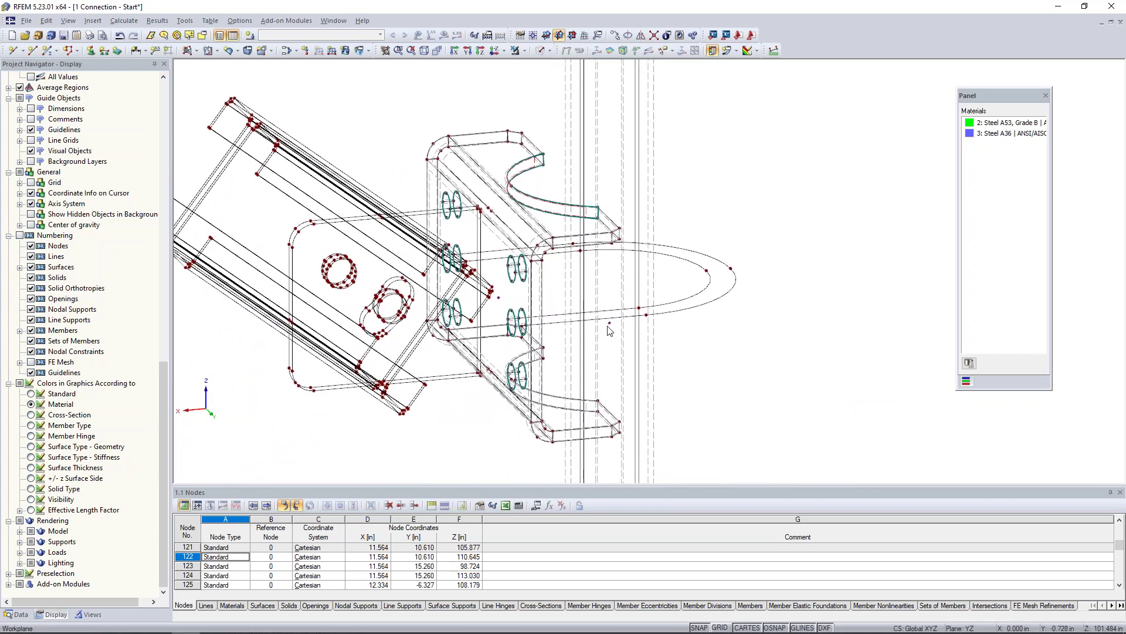
double_click(610, 327)
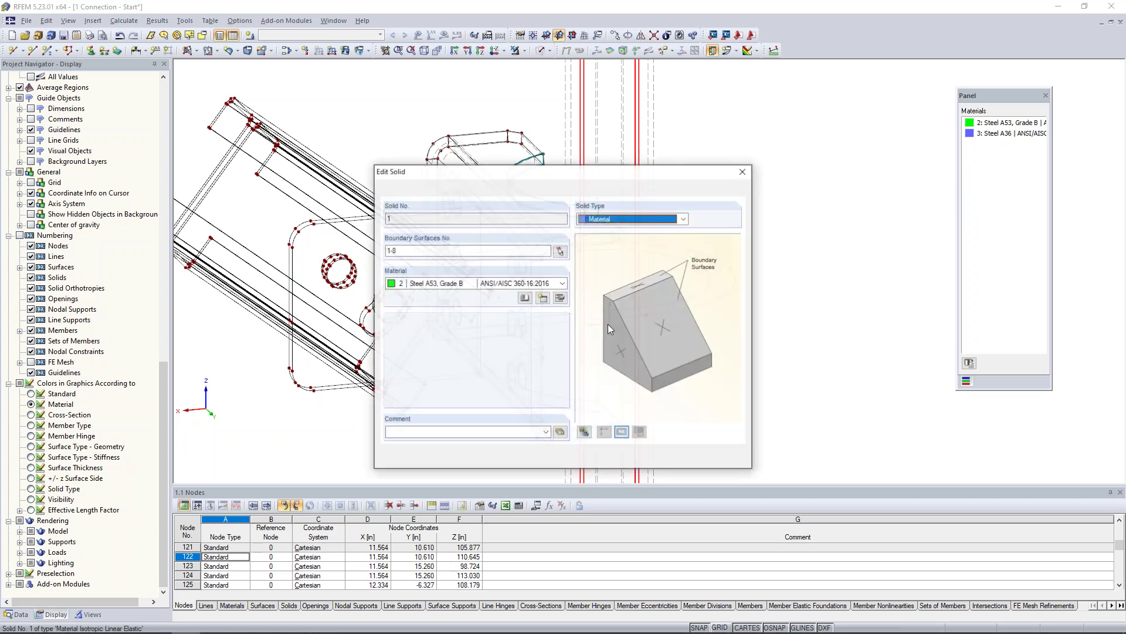
click(746, 173)
ctrl+middle_drag(745, 162, 779, 201)
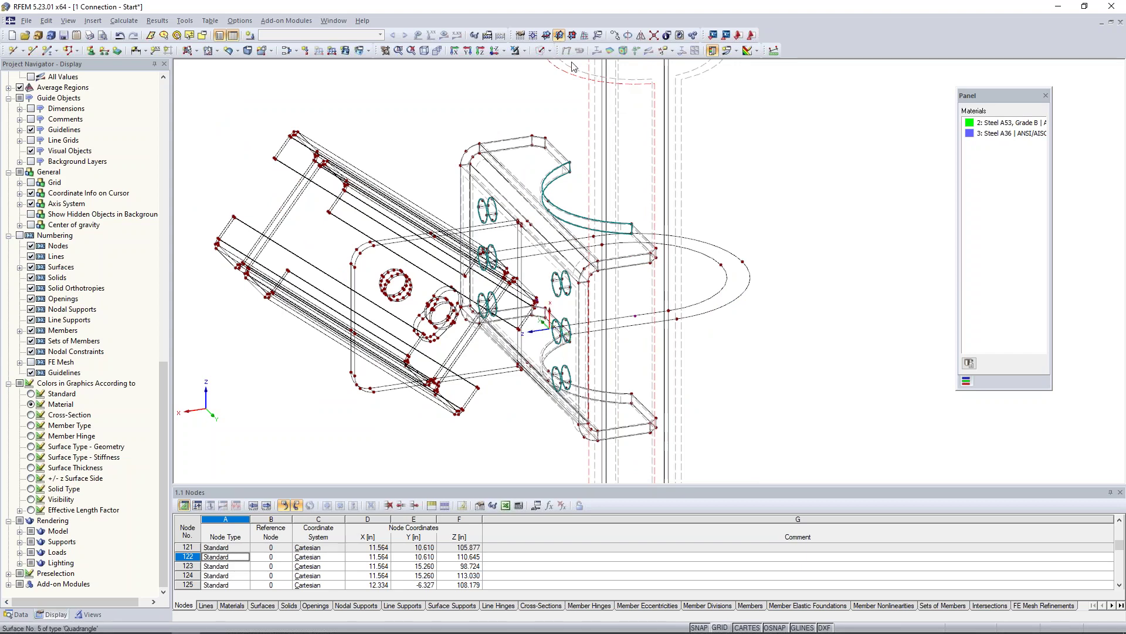
- Inspect the selected pipe surface 5 against the bent plate in solid transparent display, and return to wireframe display
click(545, 51)
click(587, 101)
mouse_move(833, 159)
ctrl+middle_down()
mouse_move(780, 190)
mouse_move(817, 160)
ctrl+middle_up()
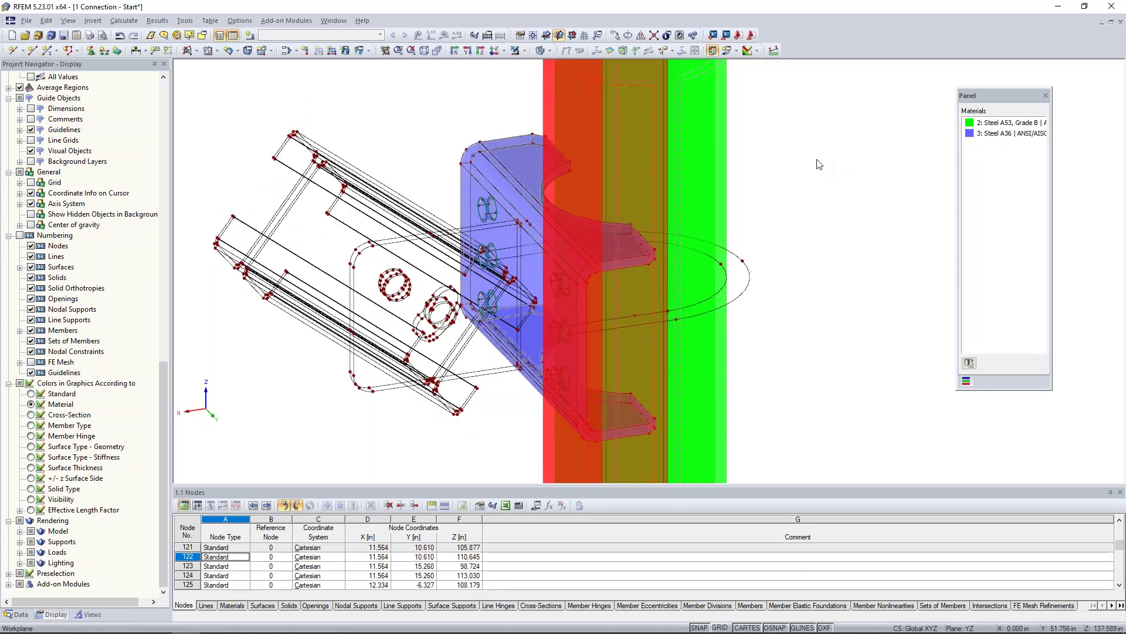
click(545, 51)
click(604, 65)
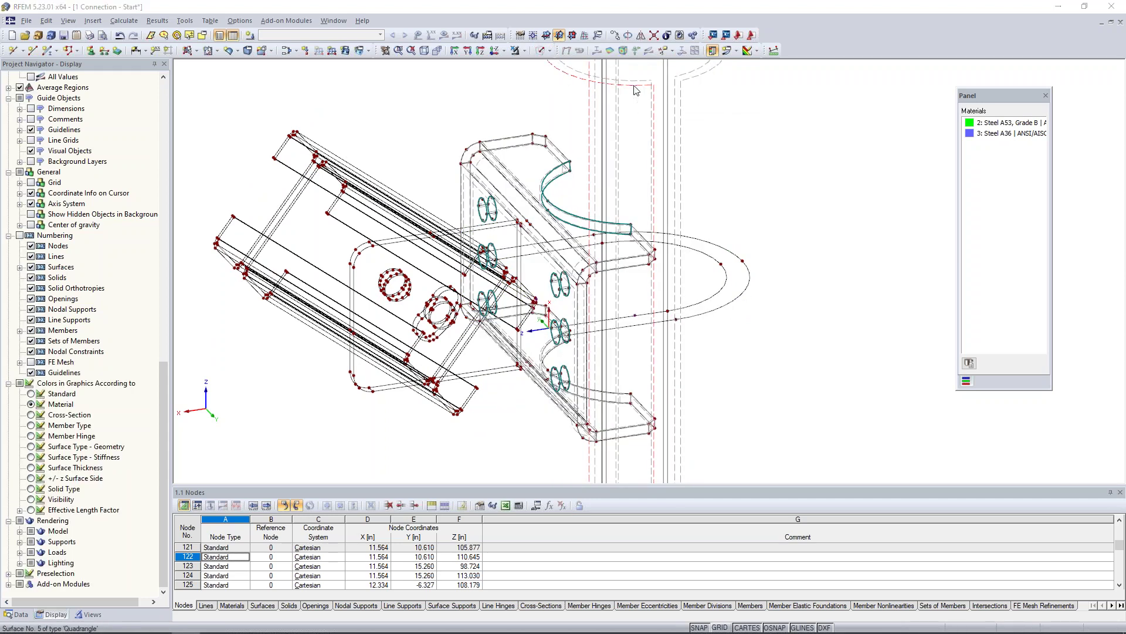
- Integrate the opening at the bent plate's upper notch, opening 13, into pipe surface 5
double_click(635, 89)
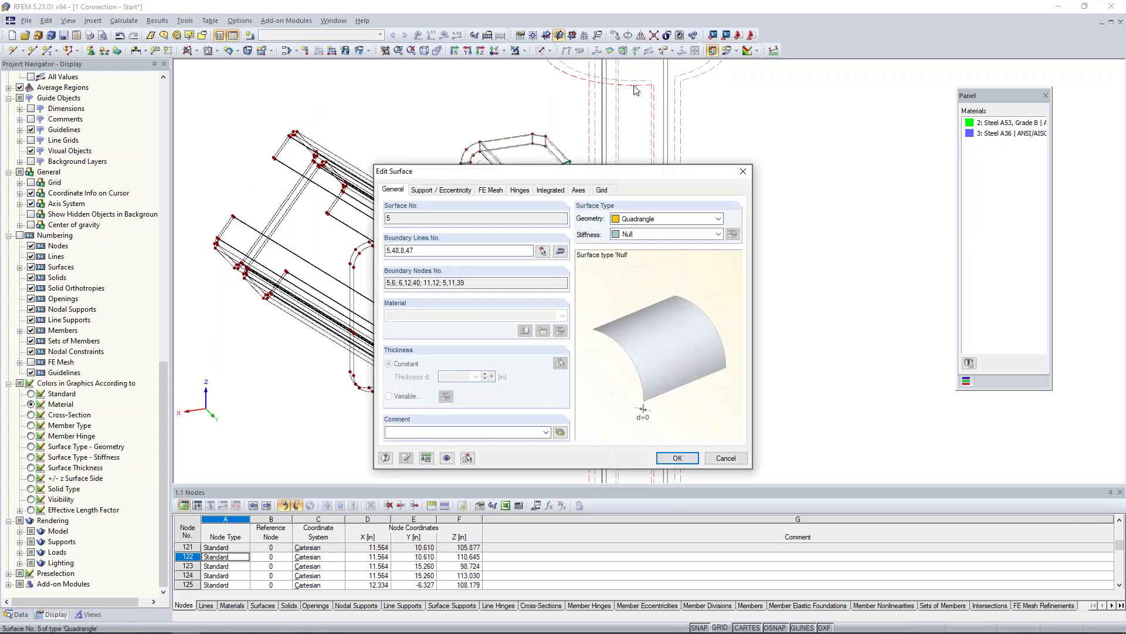
click(551, 190)
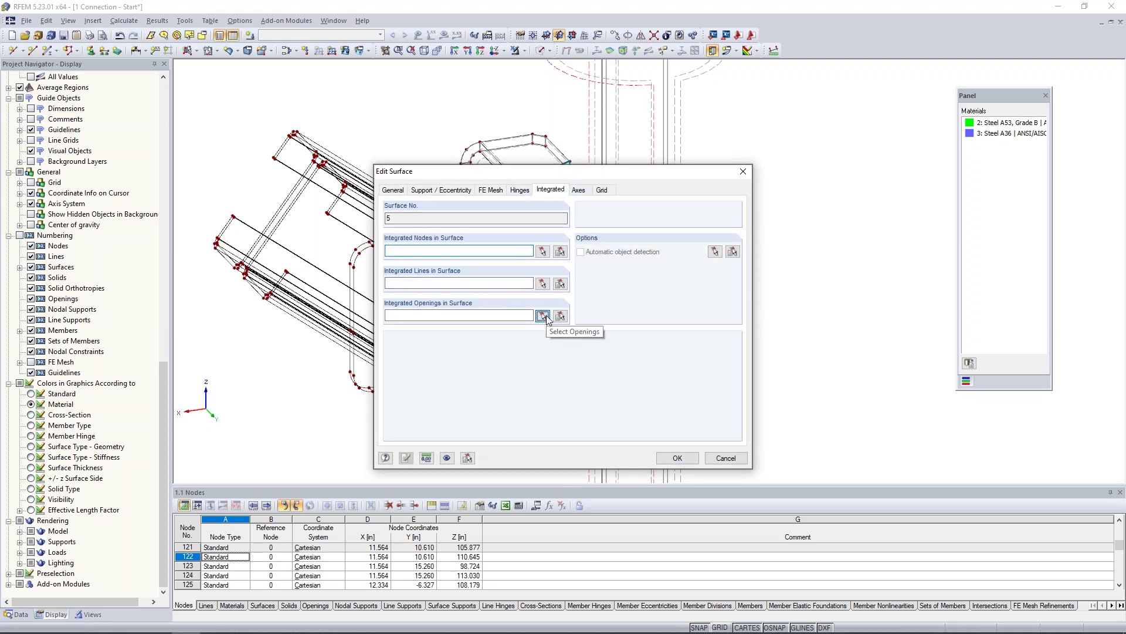
click(542, 316)
click(546, 206)
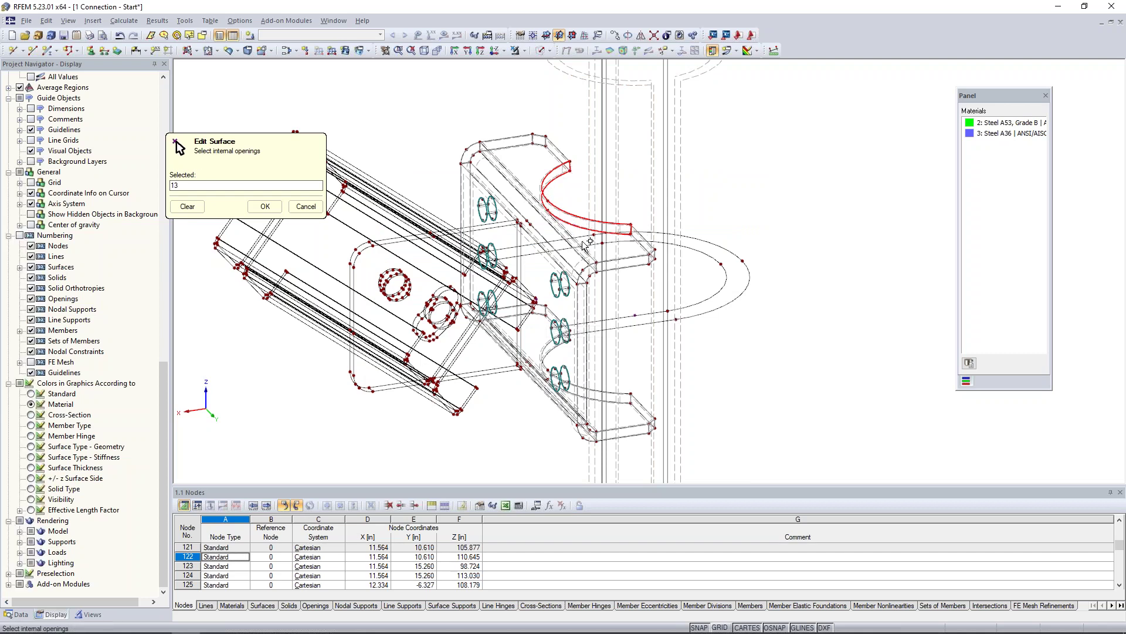
click(265, 207)
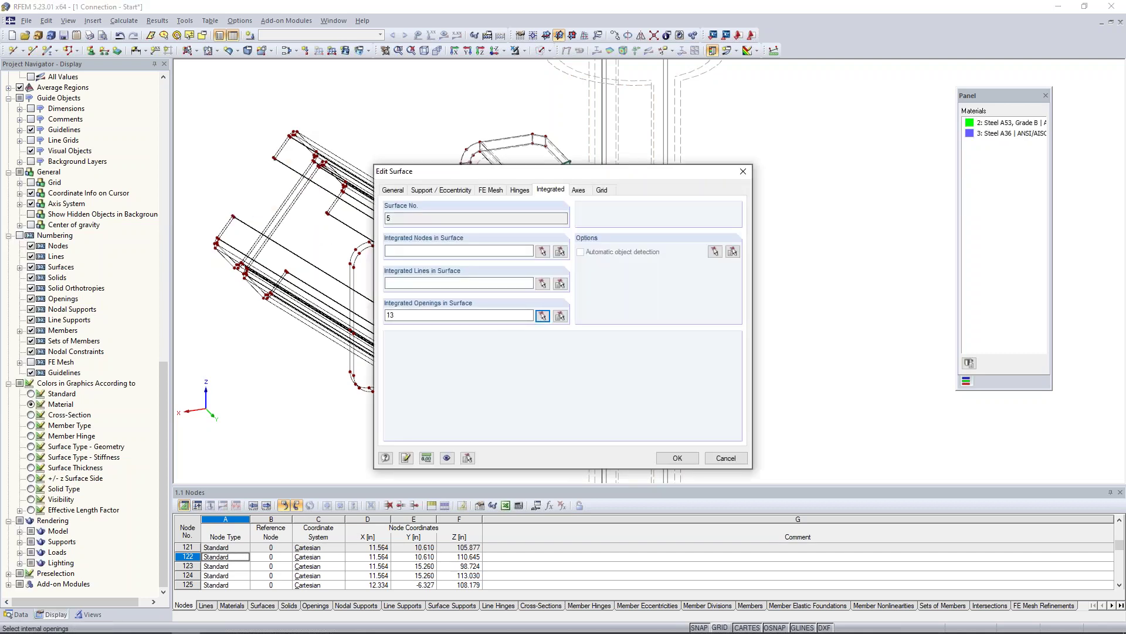
click(677, 458)
- Add surface 19 within the upper notch opening to the boundary surfaces of pipe solid 1, making the list 1-8,19
middle_drag(742, 325, 722, 319)
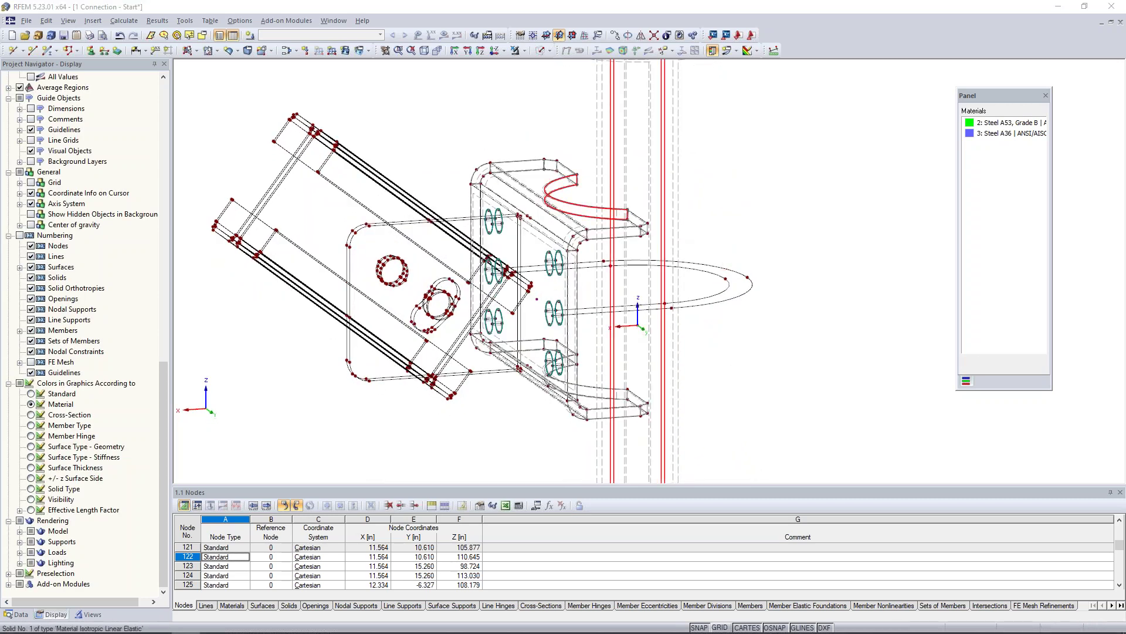
double_click(638, 326)
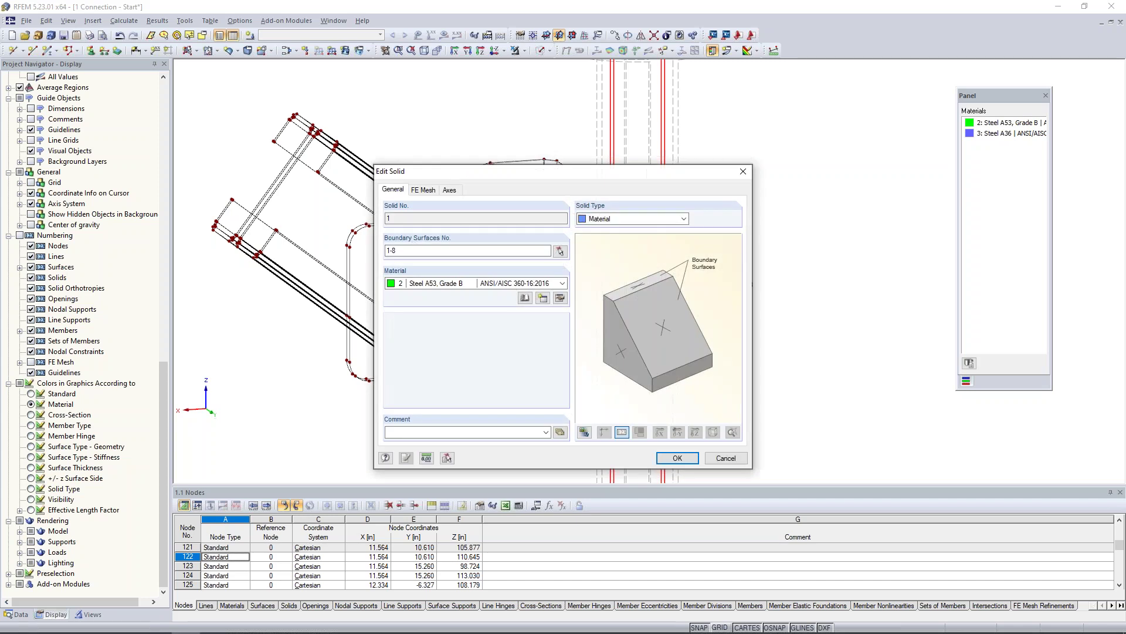
click(466, 251)
click(560, 251)
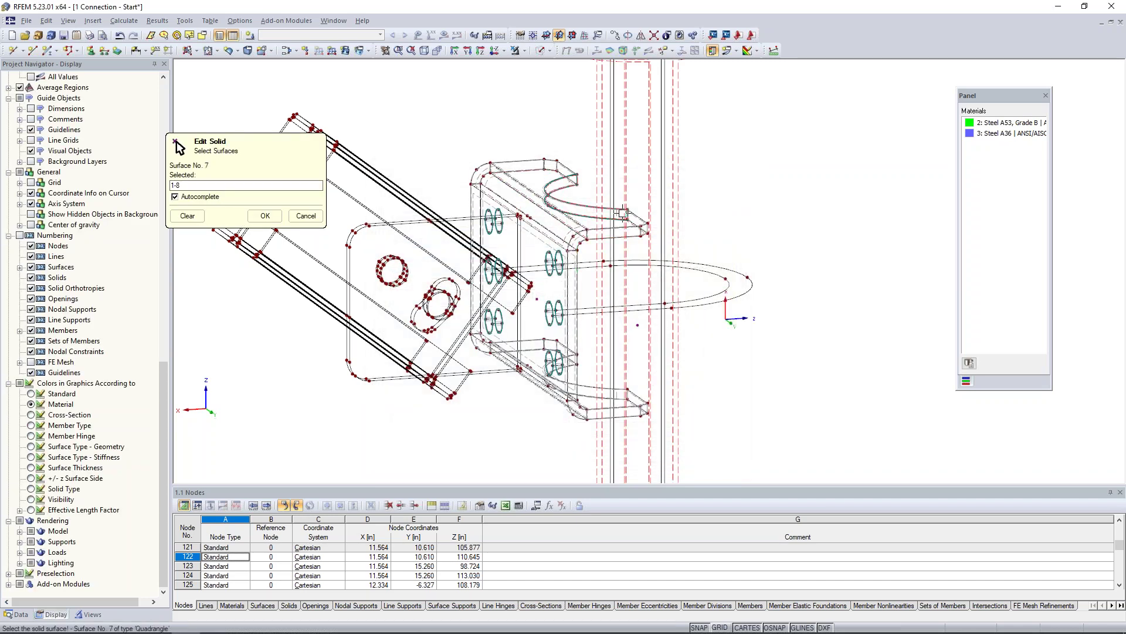
scroll(609, 203, up, 3)
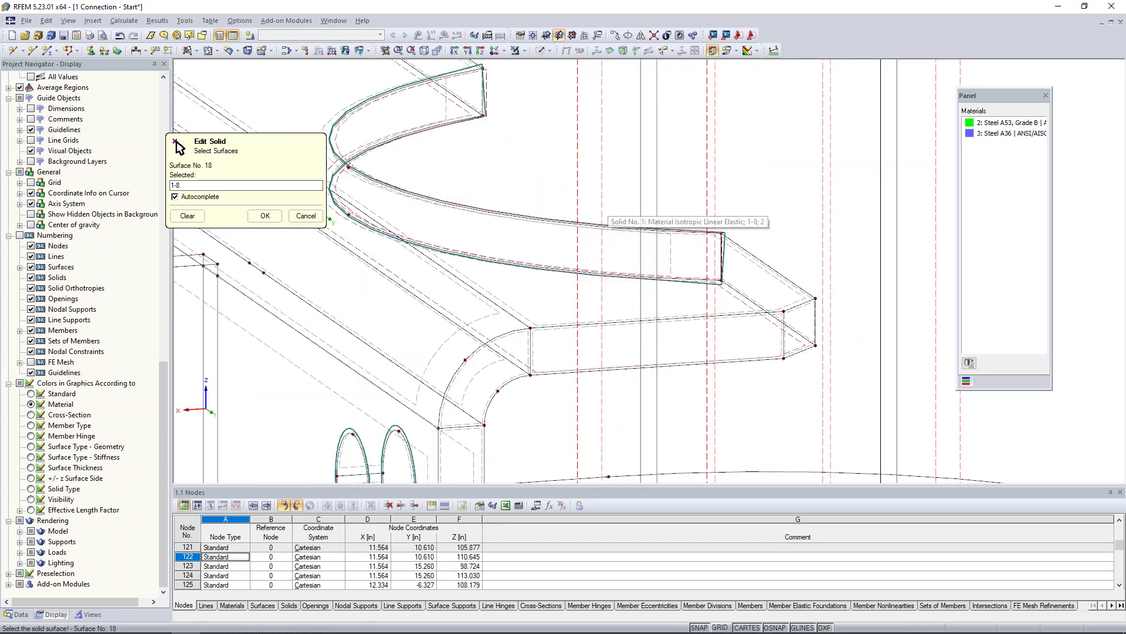
click(445, 109)
scroll(446, 110, down, 4)
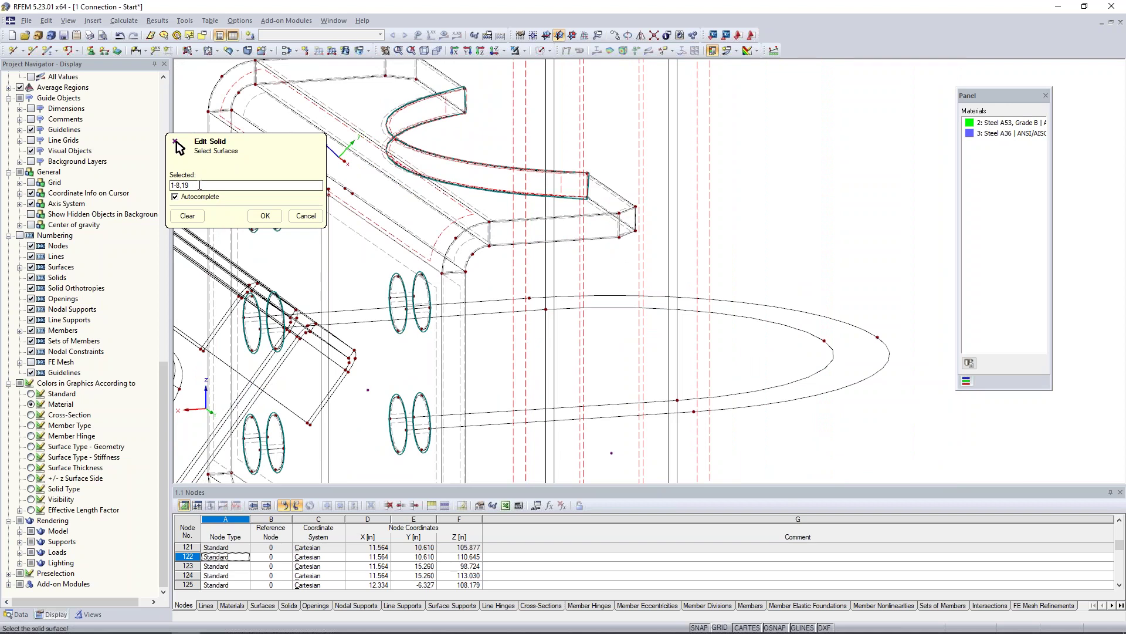
click(260, 215)
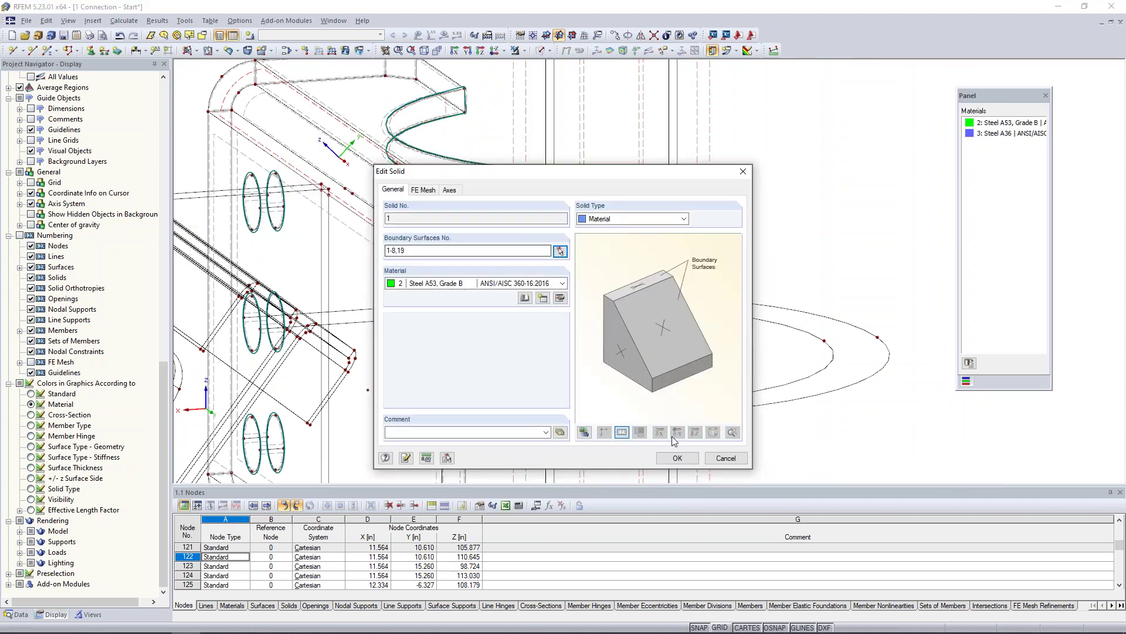
key(Return)
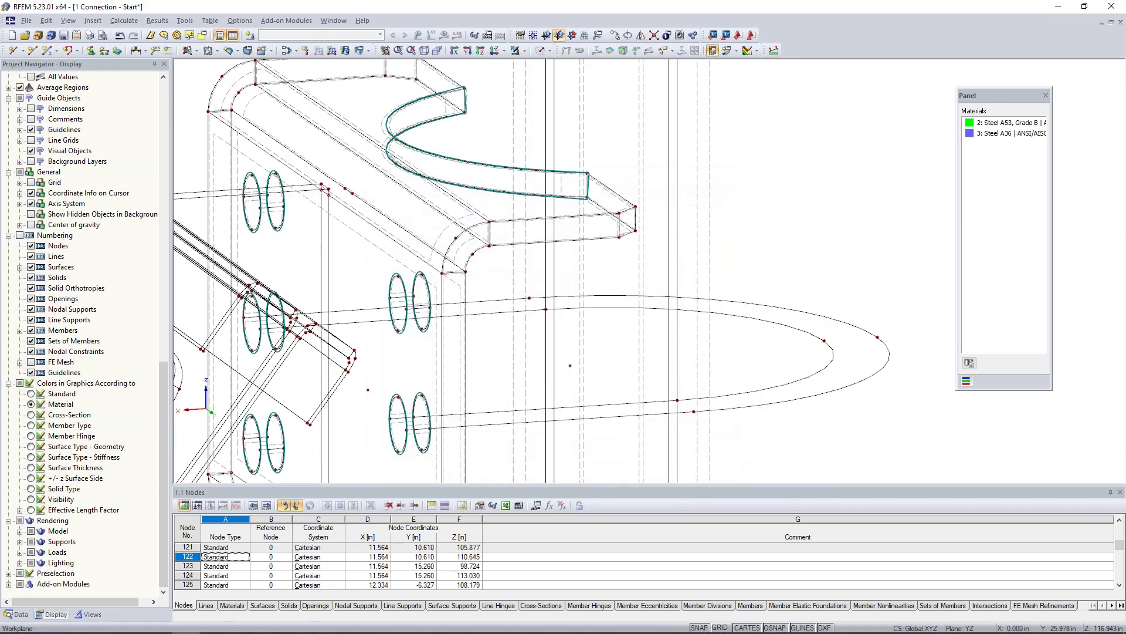
- Switch to the open model "2 Connection - Solids" and view the completed connection as a whole
scroll(813, 217, down, 2)
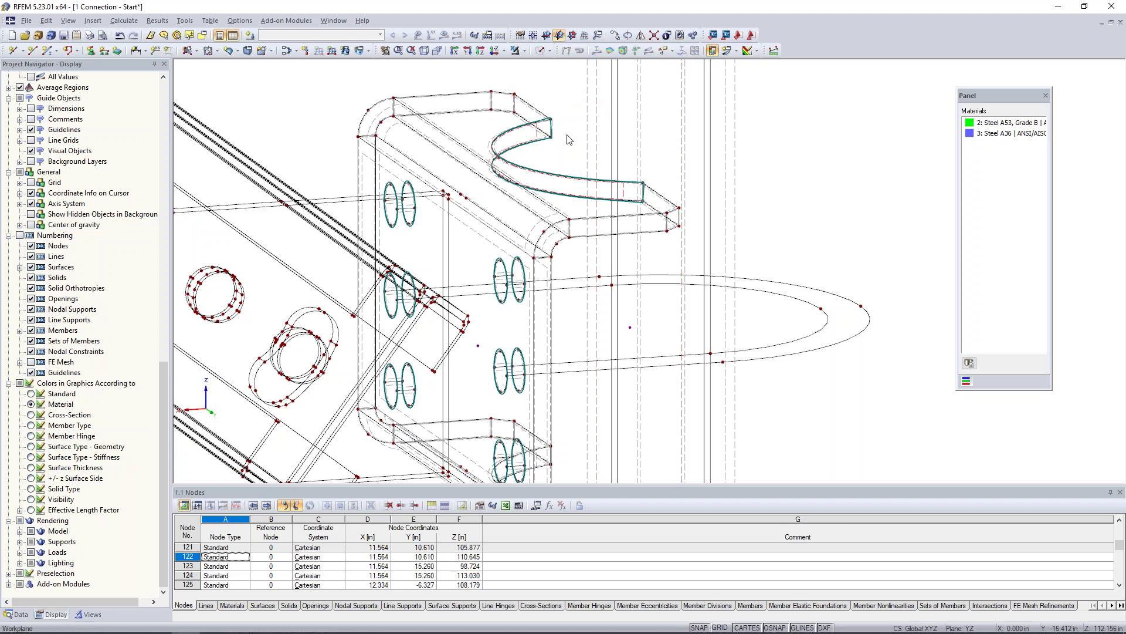
scroll(568, 136, down, 2)
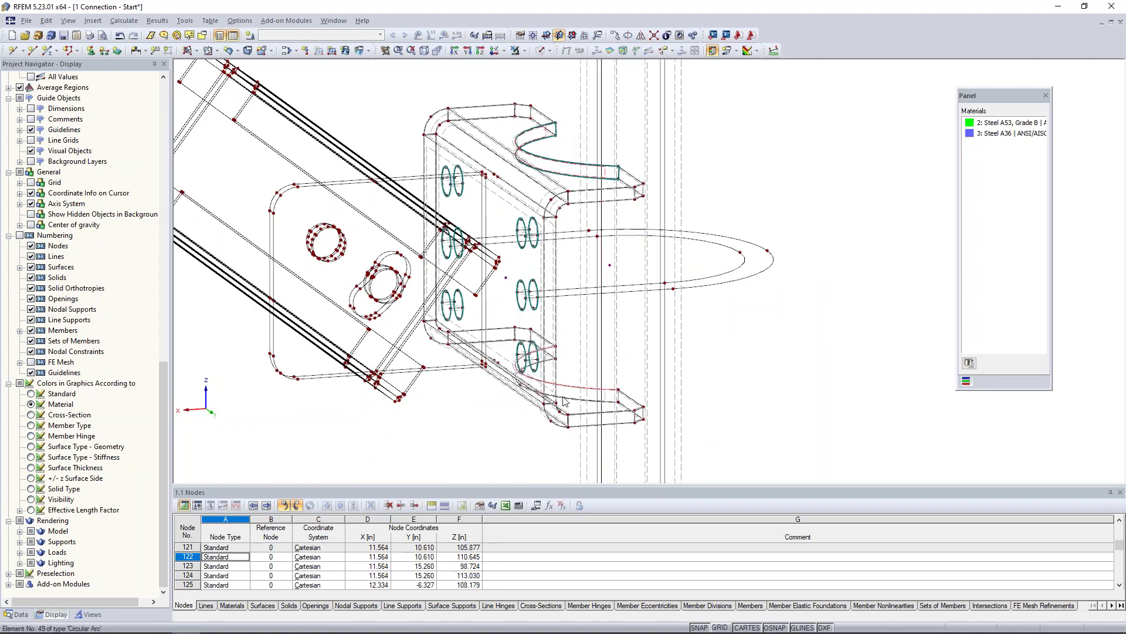
click(333, 20)
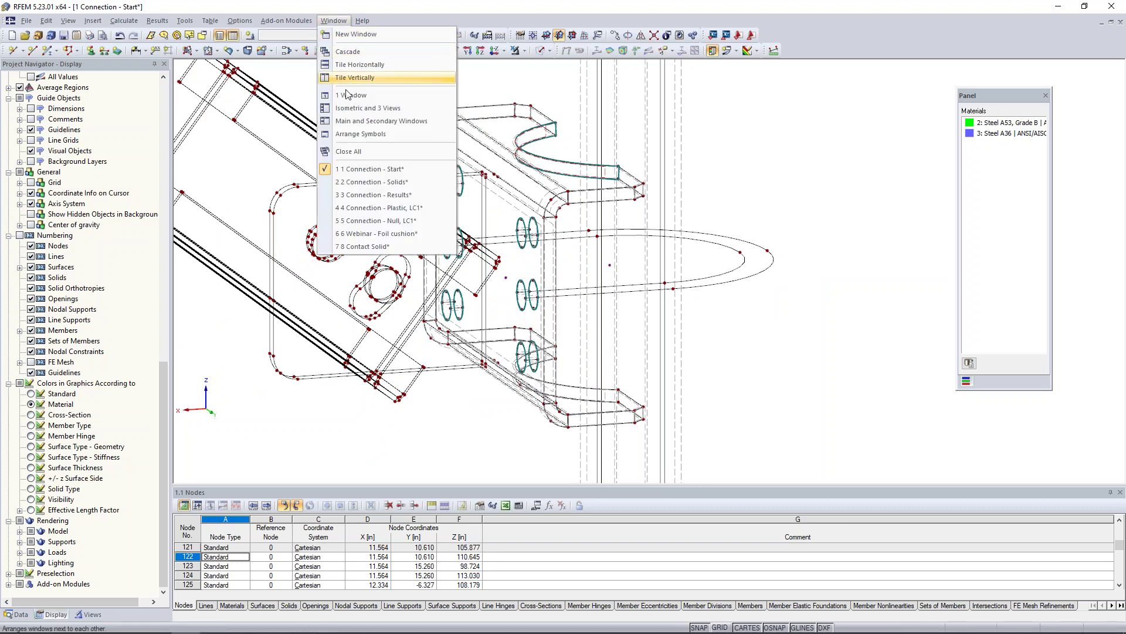
click(354, 183)
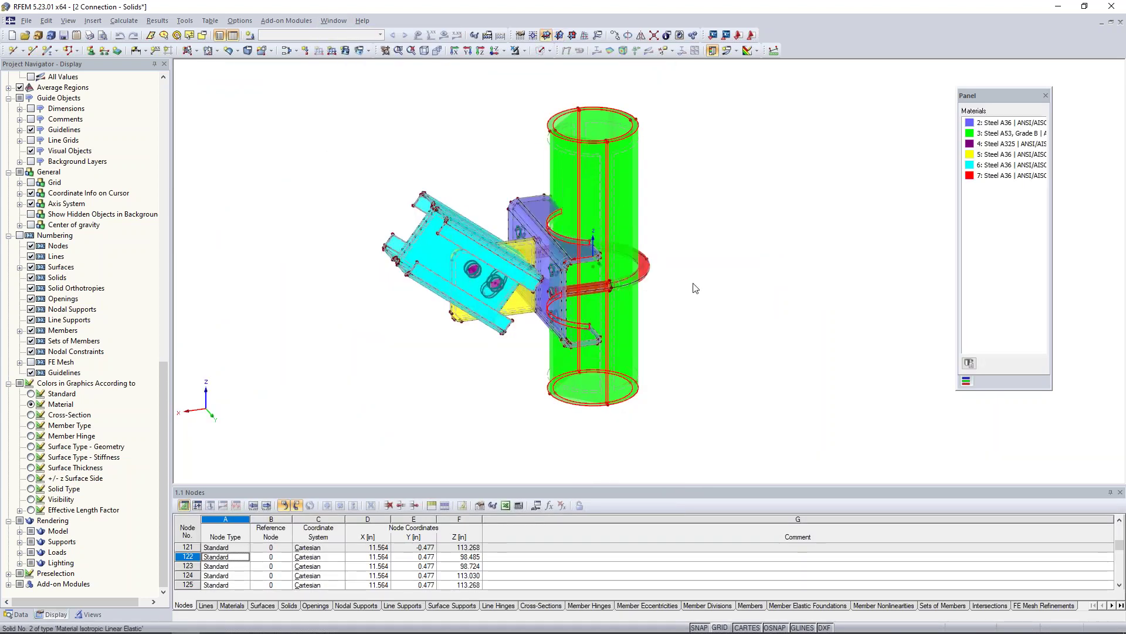
click(704, 323)
ctrl+middle_drag(705, 324, 737, 309)
scroll(709, 282, down, 1)
scroll(711, 285, up, 4)
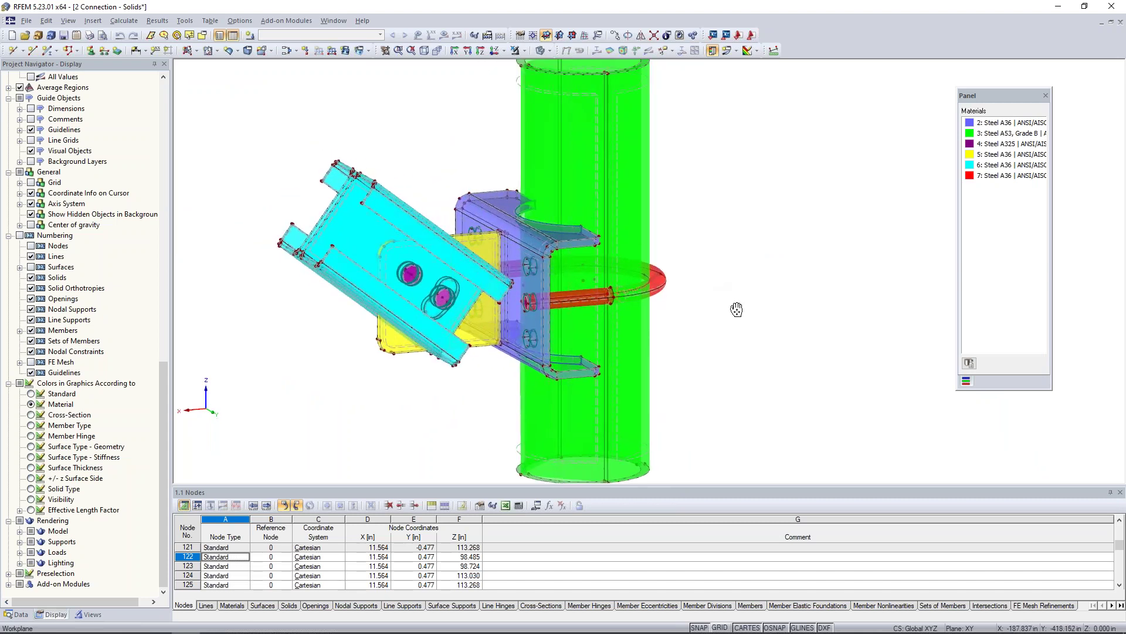
scroll(736, 310, down, 1)
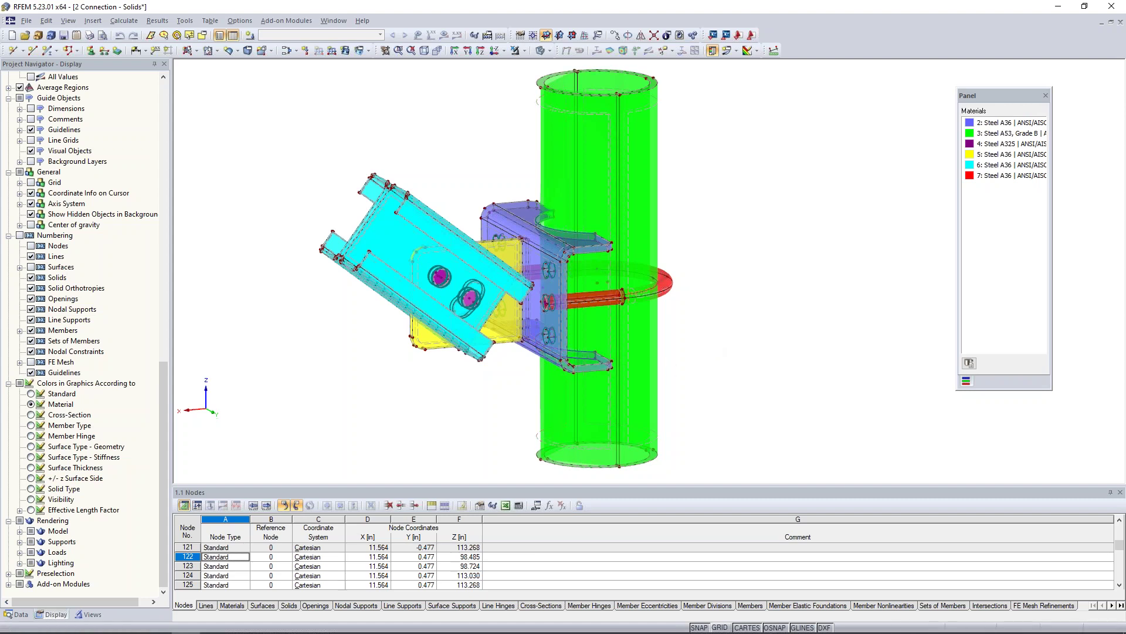
- List the model's solids and highlight solids 1, 2 and 3 in turn to examine the U-bolt, pipe and bent plate
click(19, 614)
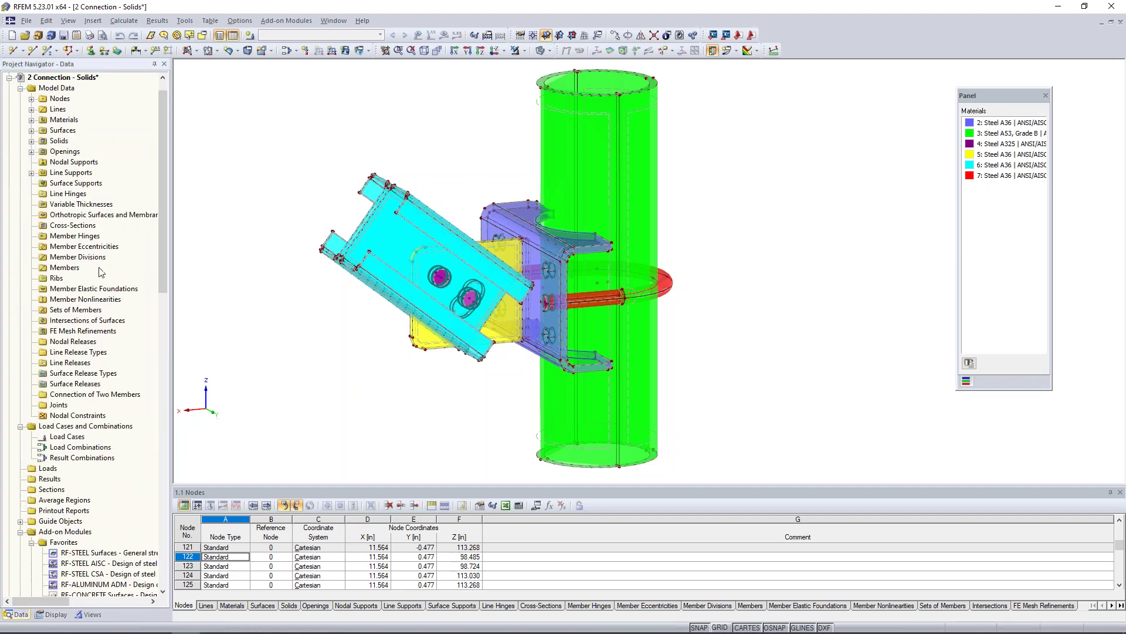
click(32, 142)
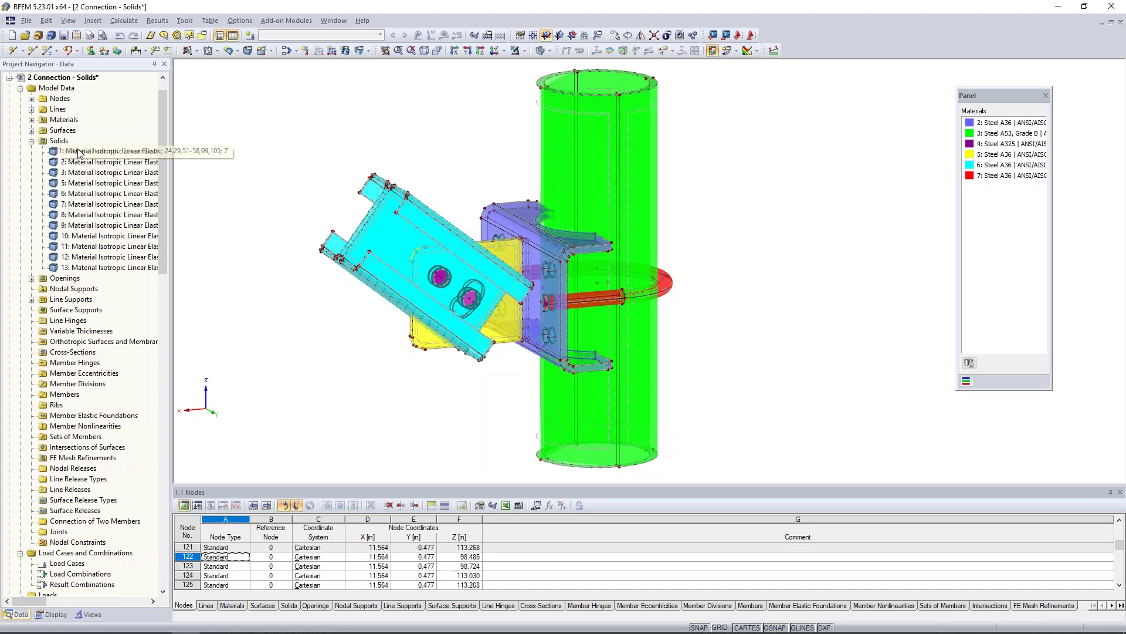
ctrl+middle_drag(750, 246, 686, 240)
scroll(680, 284, up, 3)
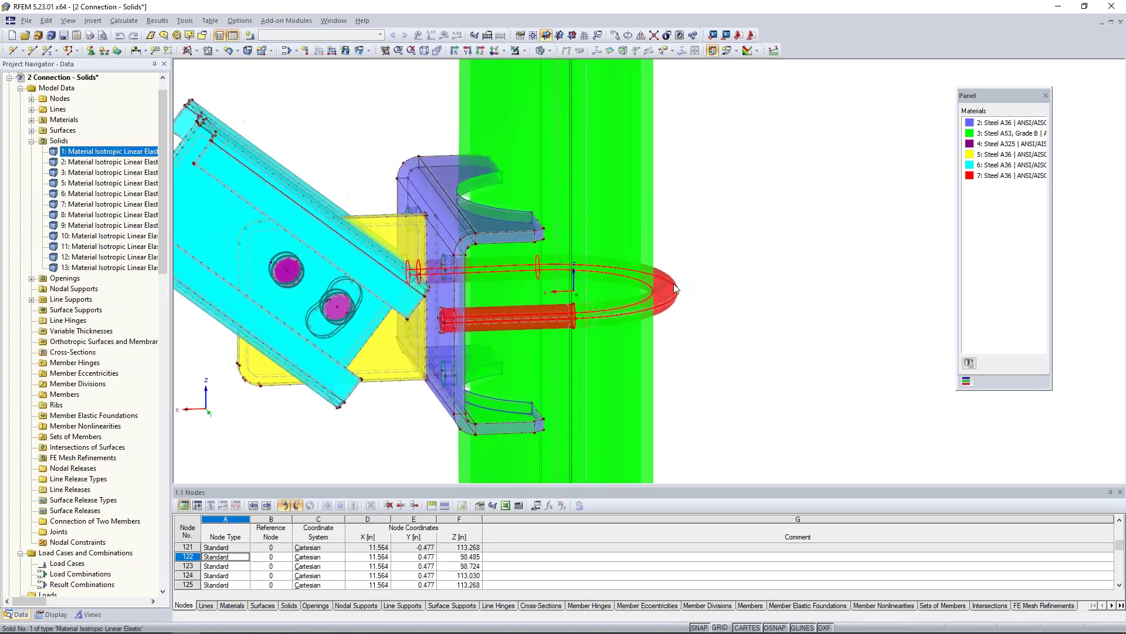
ctrl+middle_drag(681, 284, 848, 226)
scroll(726, 329, down, 1)
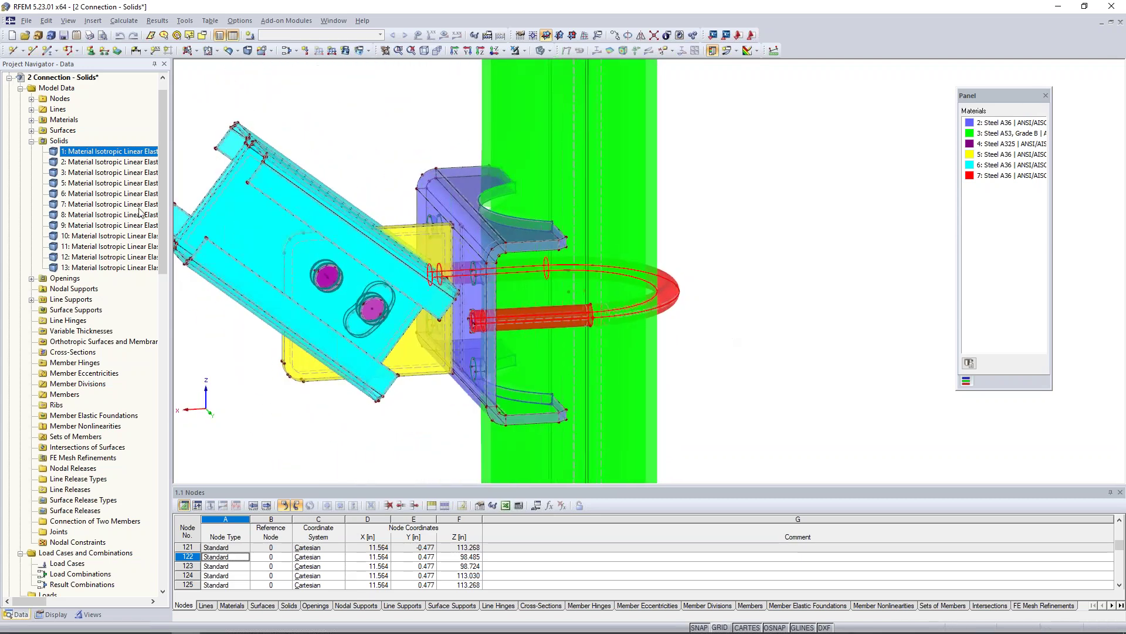
click(122, 161)
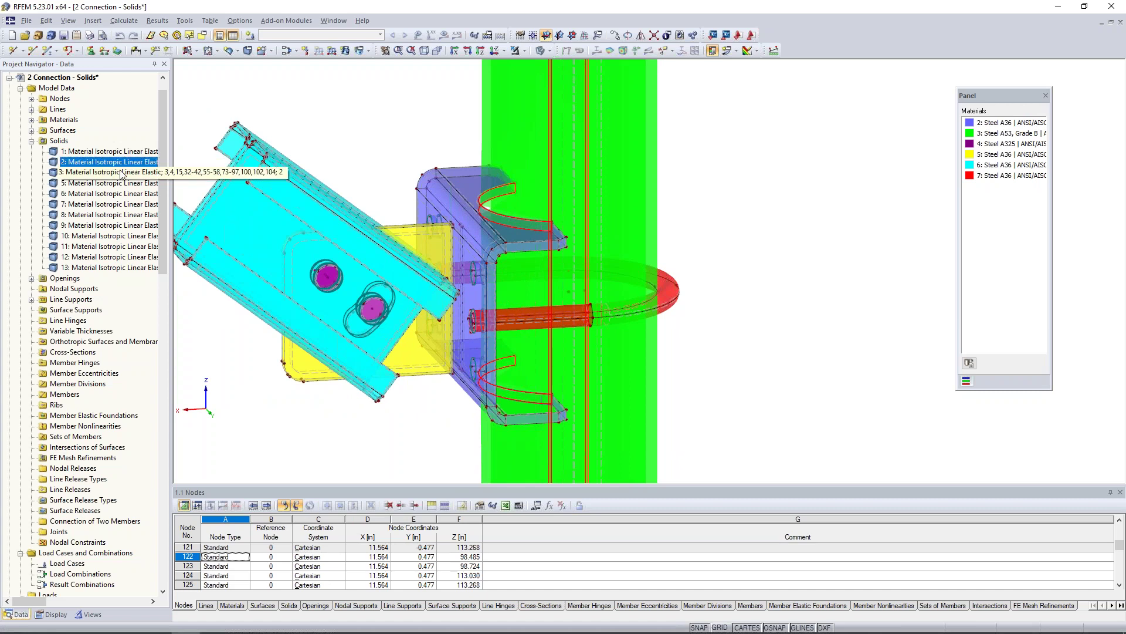
click(121, 173)
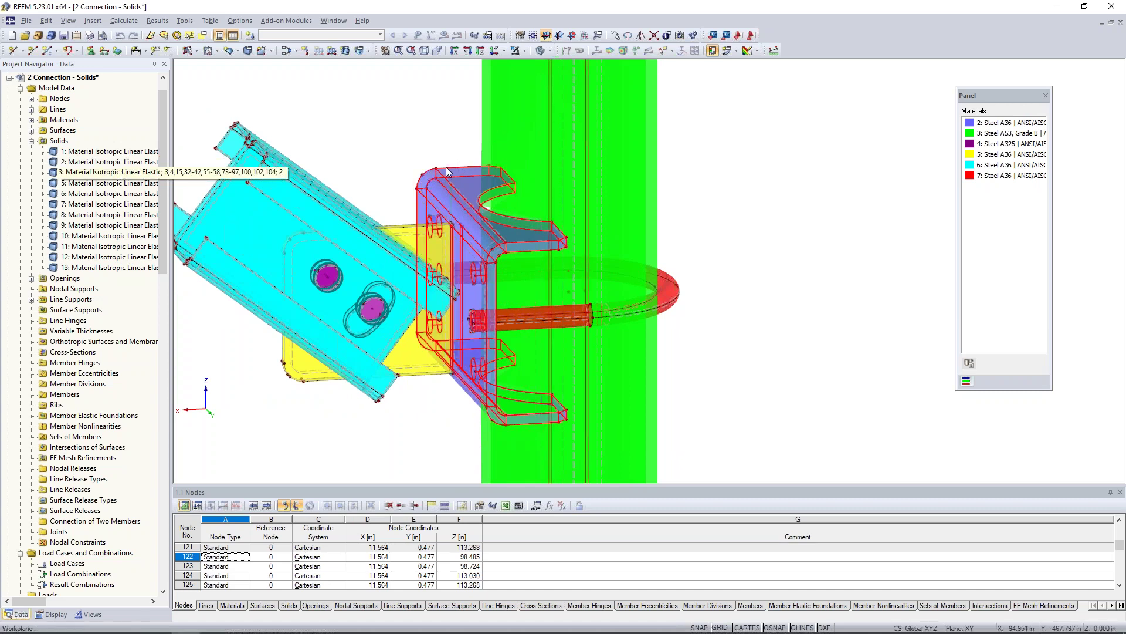
- Highlight solids 5, 6, 7 and 8 in turn to examine the fastener parts and the yellow connecting plate
click(96, 182)
ctrl+middle_drag(282, 203, 805, 179)
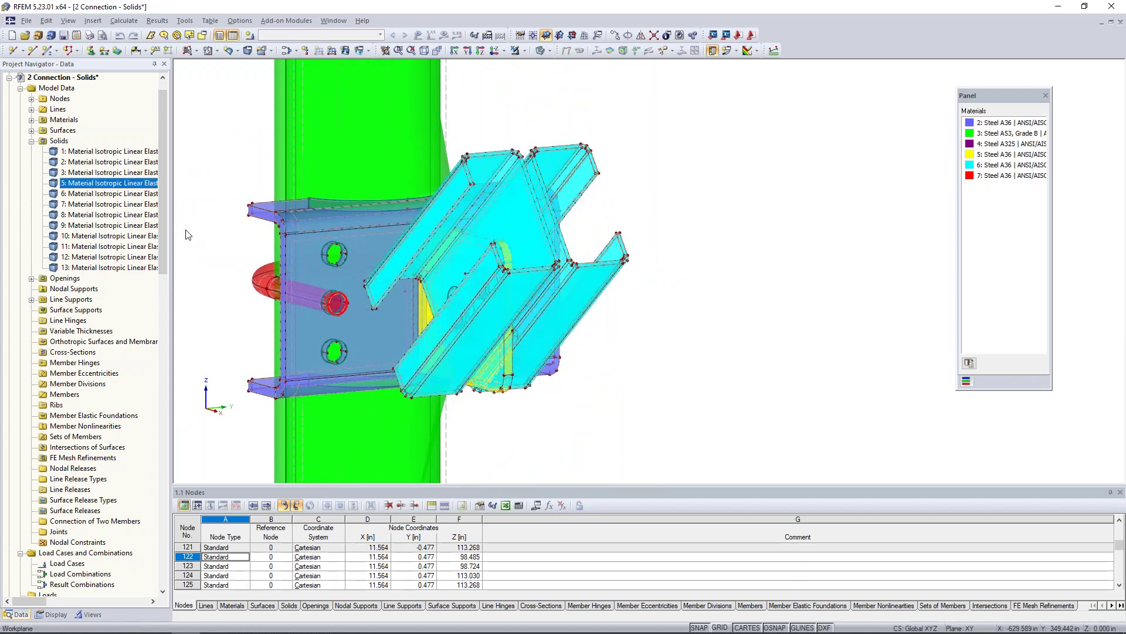
click(134, 194)
ctrl+middle_drag(674, 305, 175, 242)
click(109, 204)
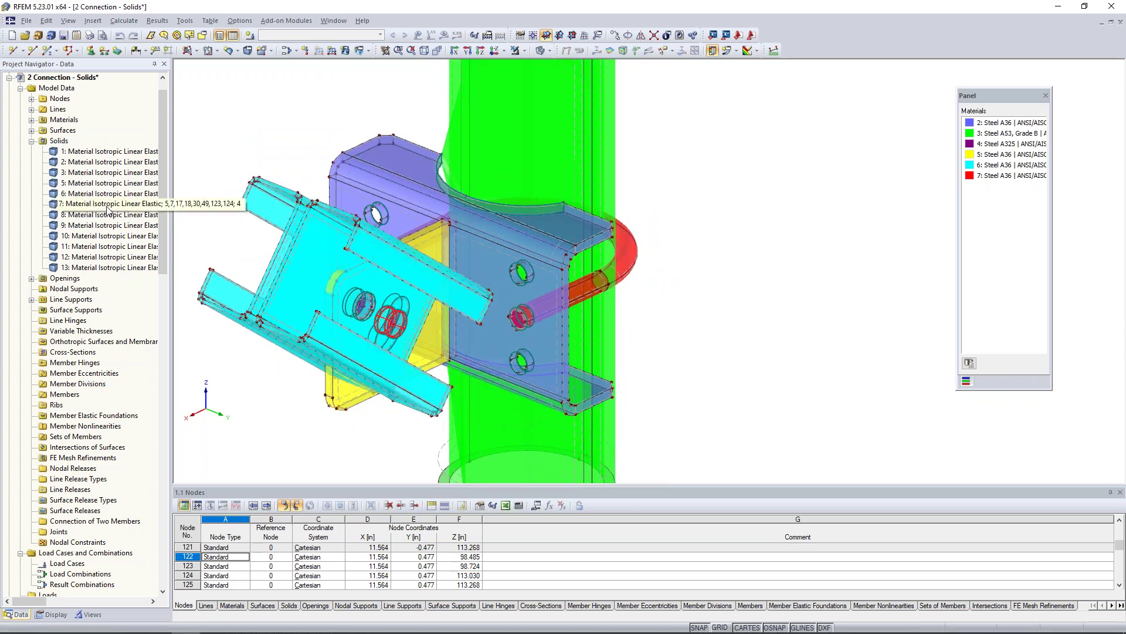
click(109, 215)
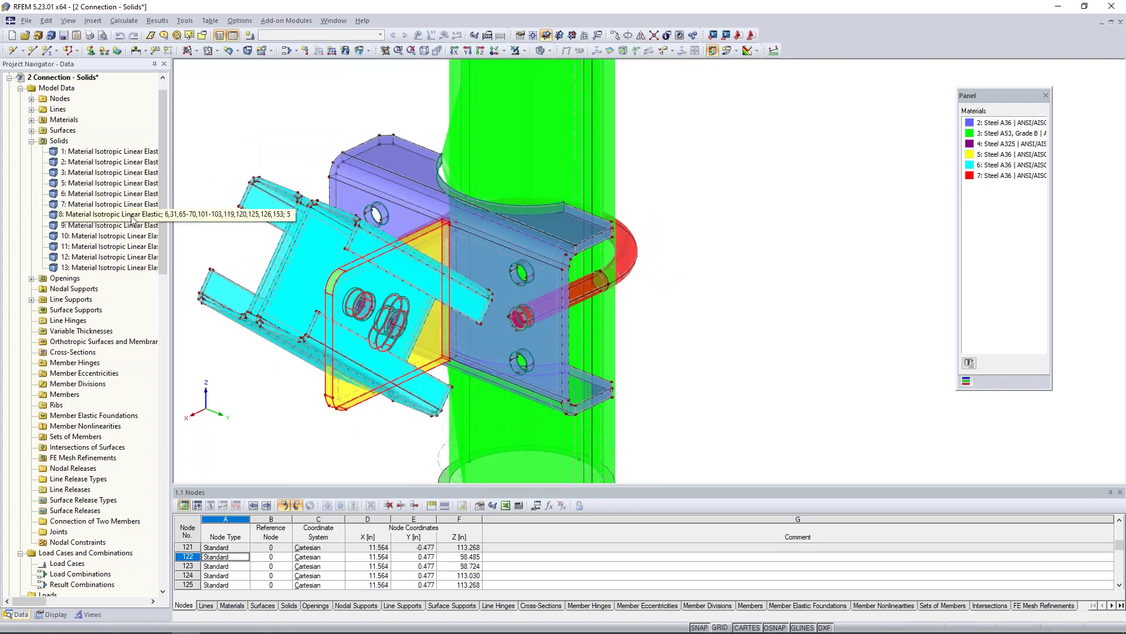
- Highlight solids 9, 11 and 12 in turn to examine the bolt parts and the cyan brace, and clear the selection
ctrl+middle_drag(269, 395, 224, 382)
middle_drag(247, 362, 399, 318)
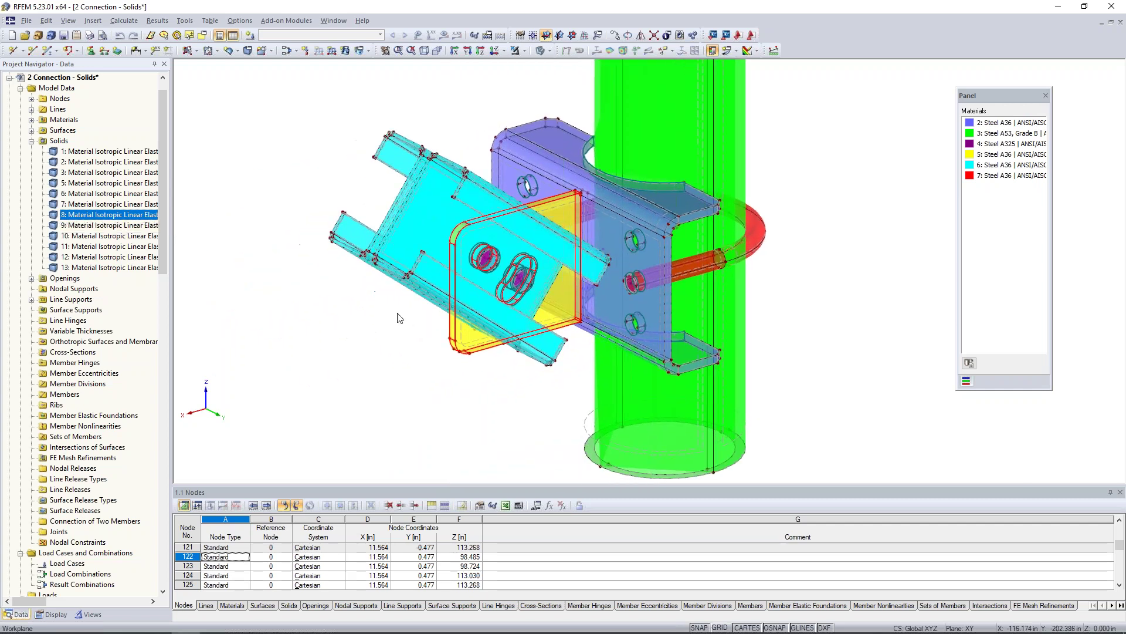
ctrl+middle_drag(424, 360, 358, 346)
click(65, 225)
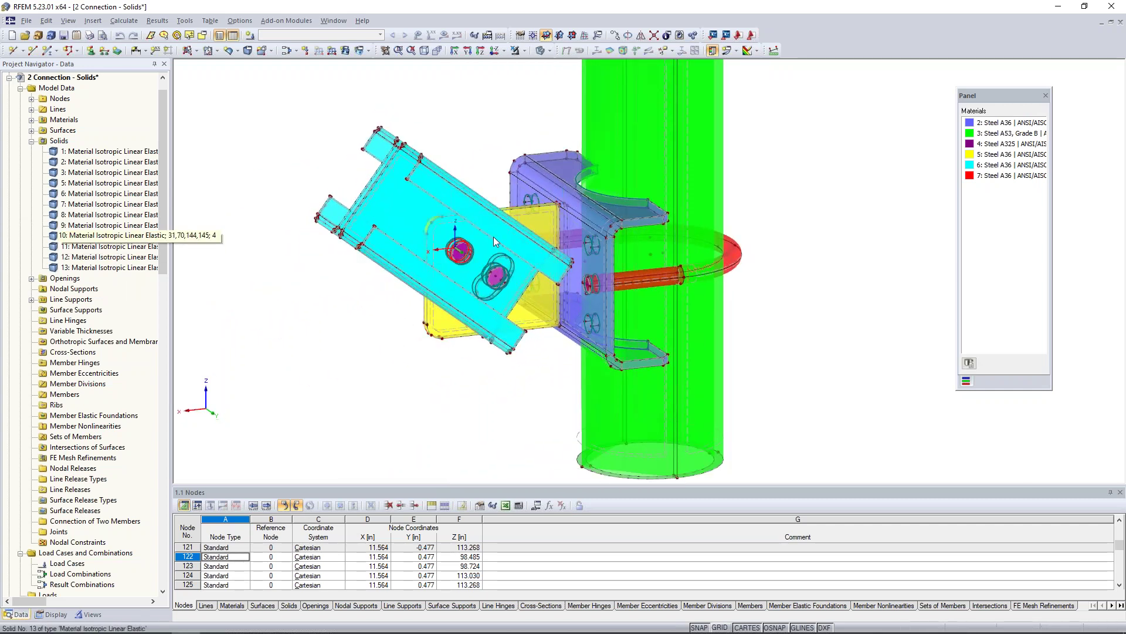
click(106, 247)
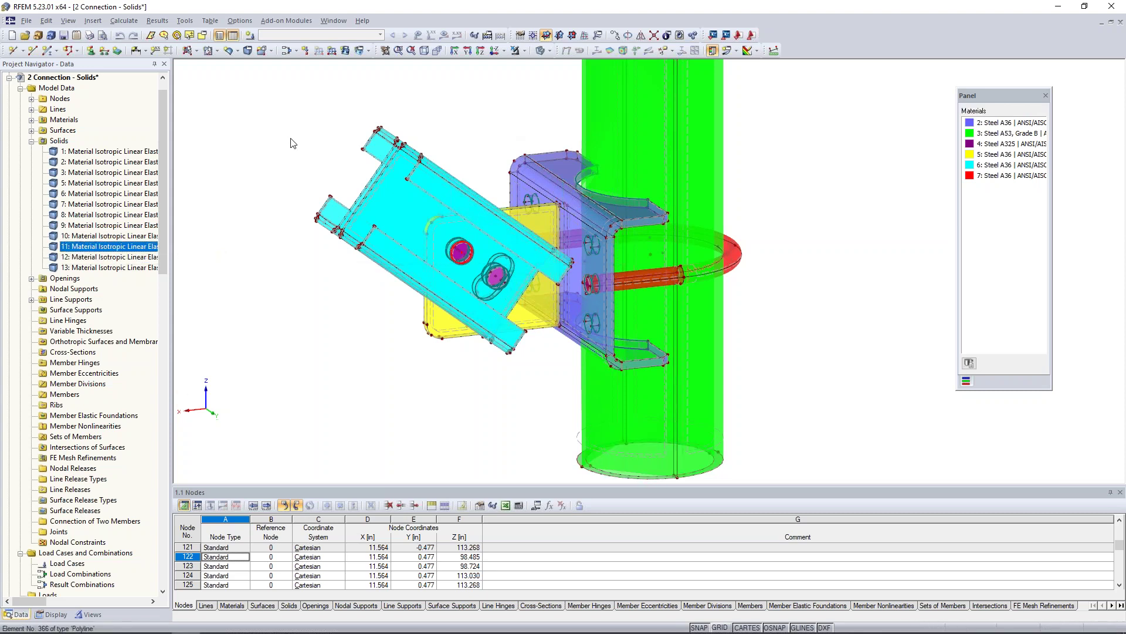
ctrl+middle_drag(336, 305, 410, 306)
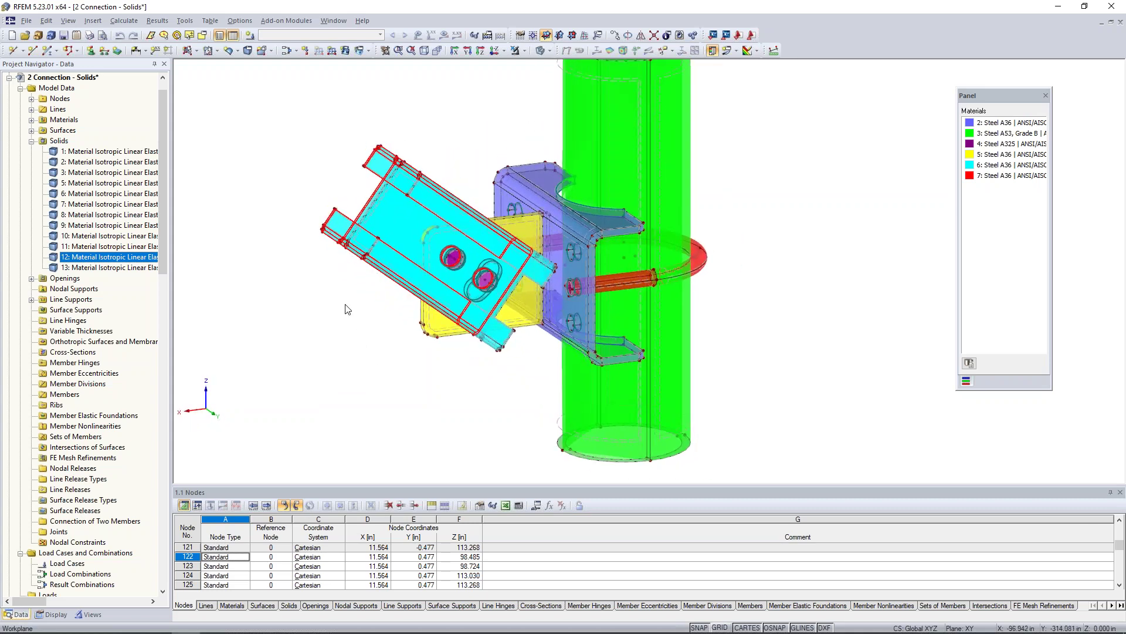
click(342, 361)
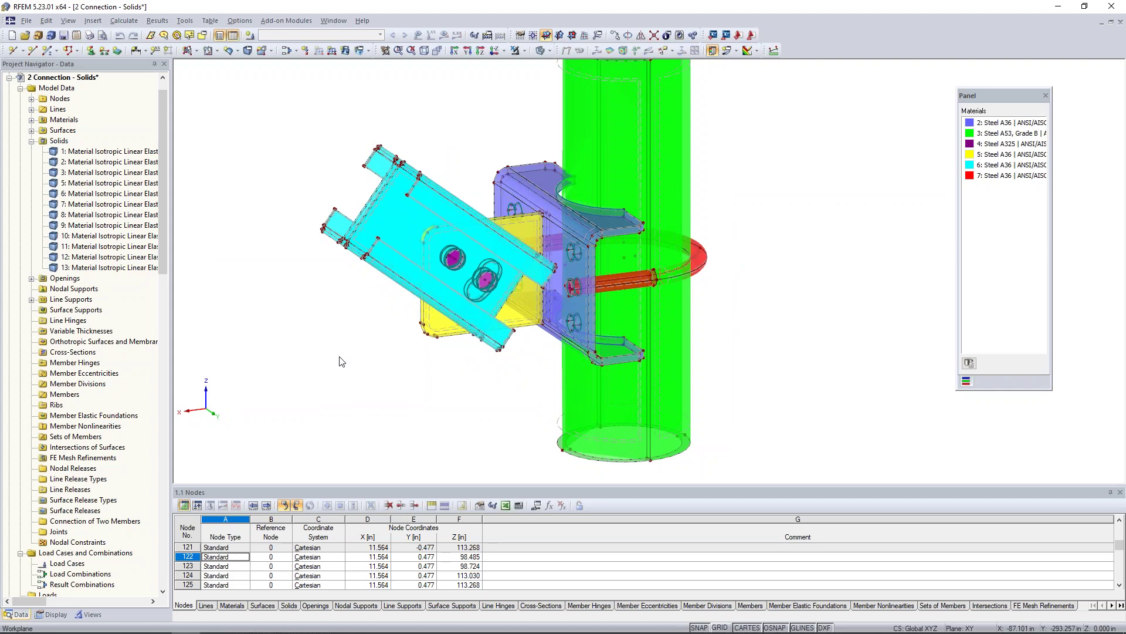
- Add line supports of the global Hinged type to the edges at the lower end of the green pipe
scroll(342, 361, down, 2)
ctrl+middle_drag(368, 344, 373, 365)
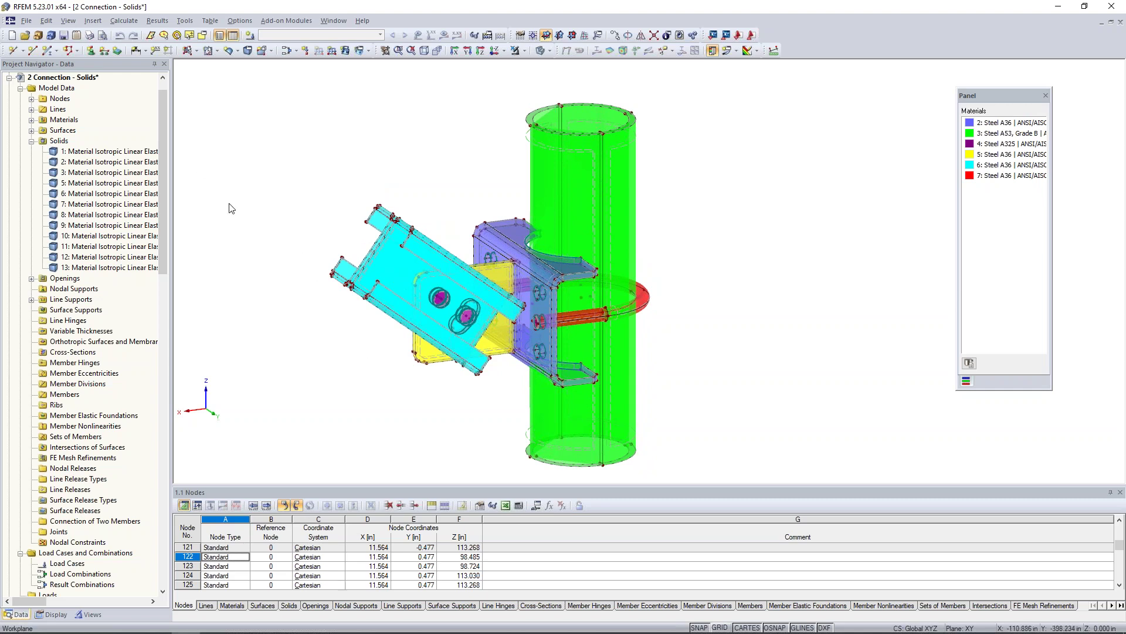
click(104, 52)
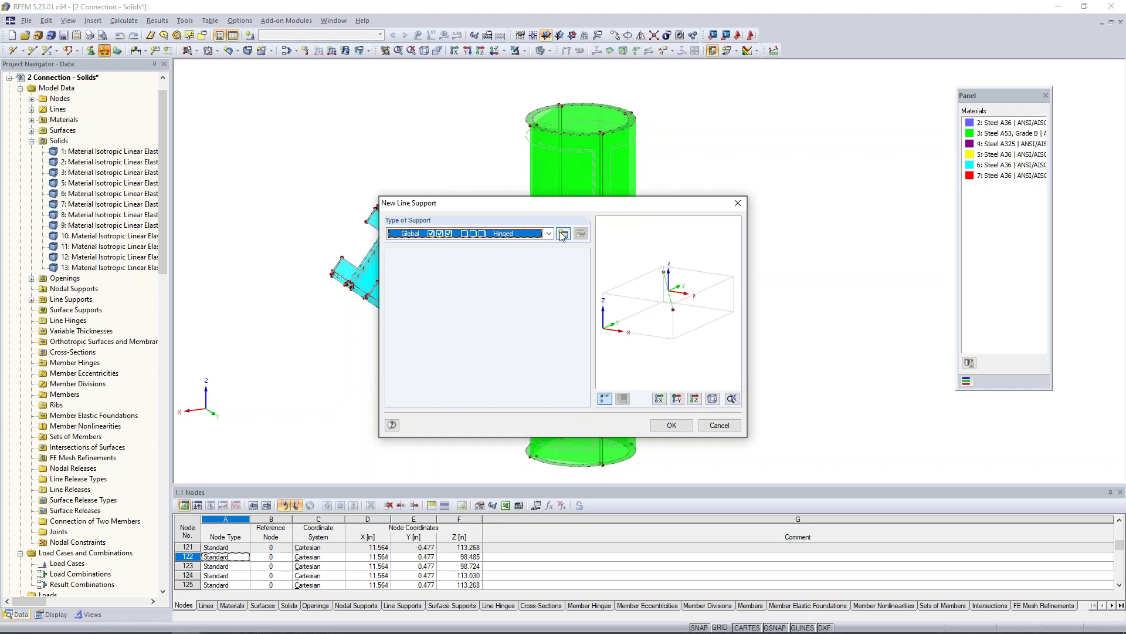
click(549, 234)
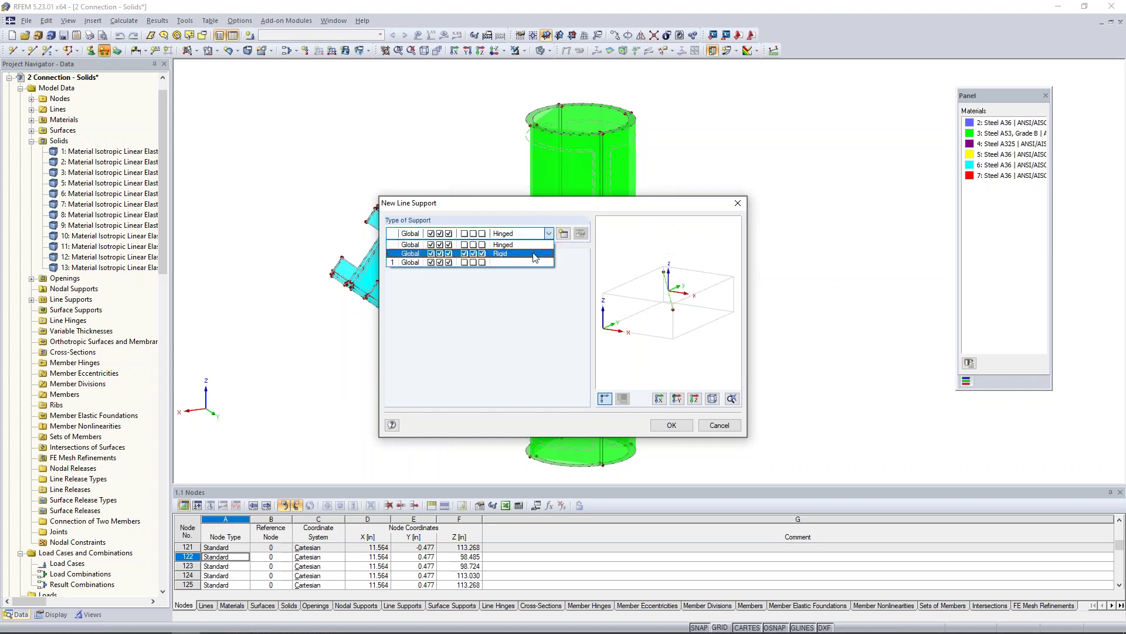
click(561, 236)
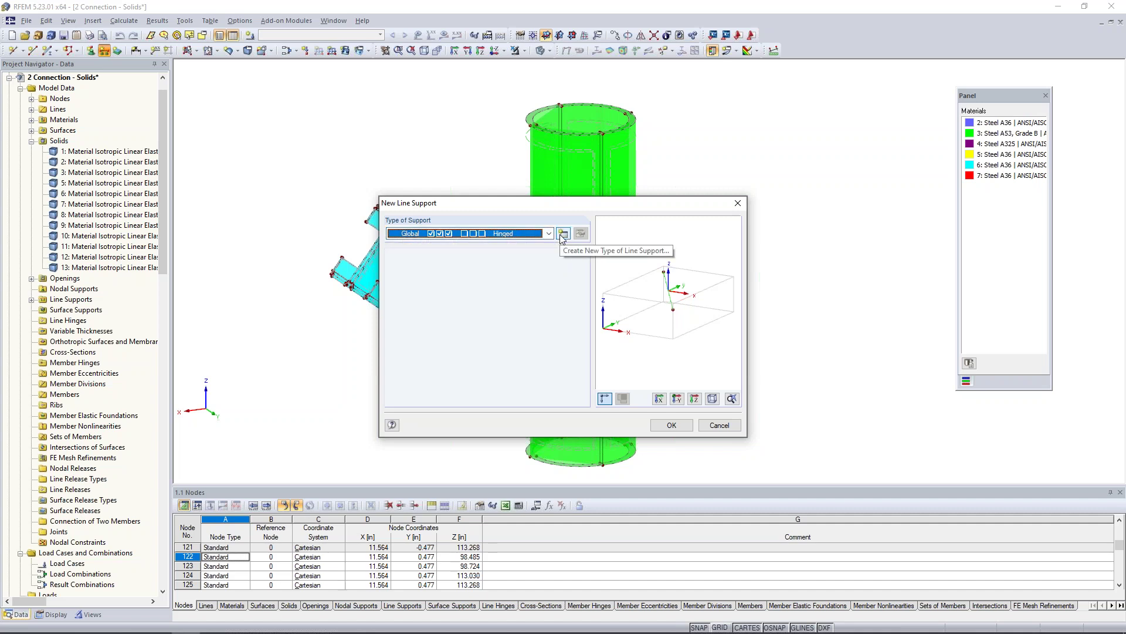
click(564, 235)
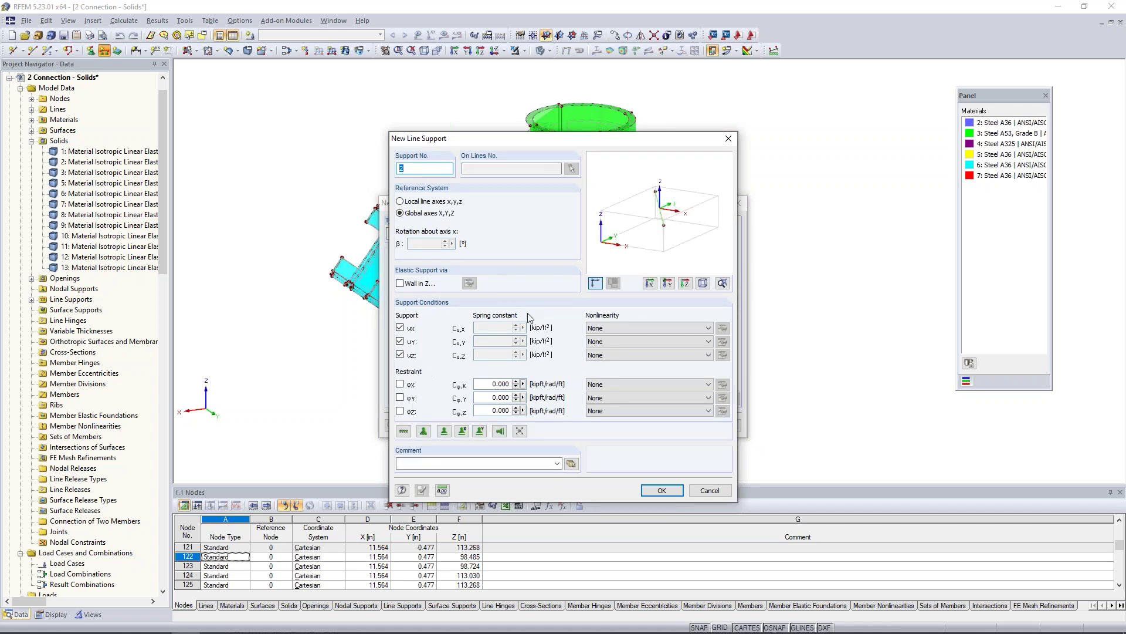
click(710, 490)
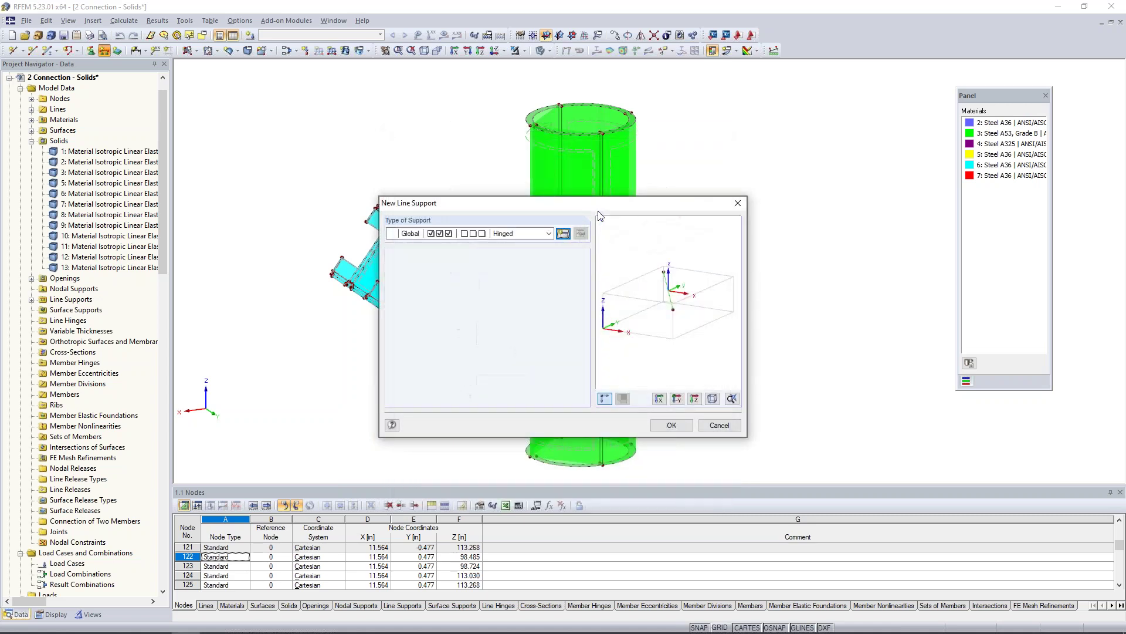
click(673, 426)
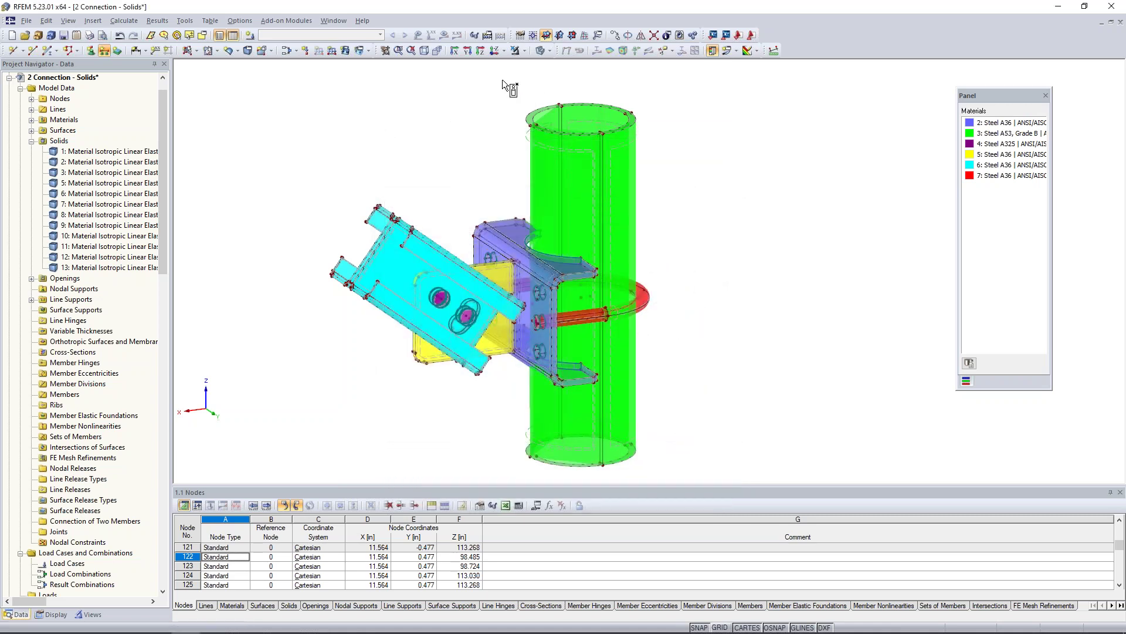
middle_drag(729, 285, 709, 219)
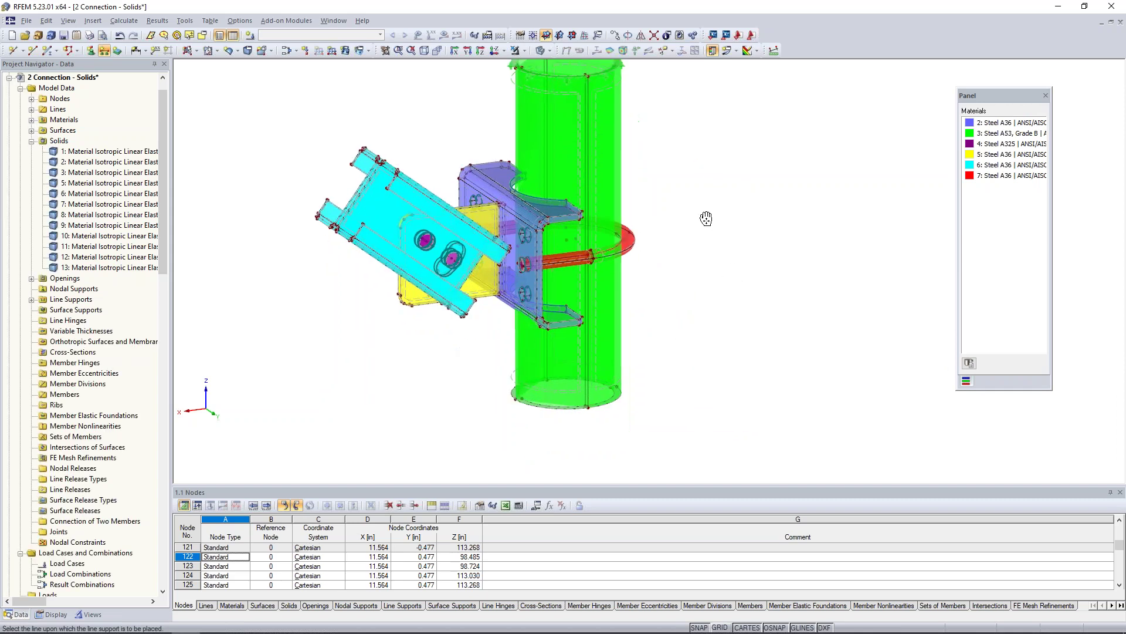
drag(483, 339, 686, 429)
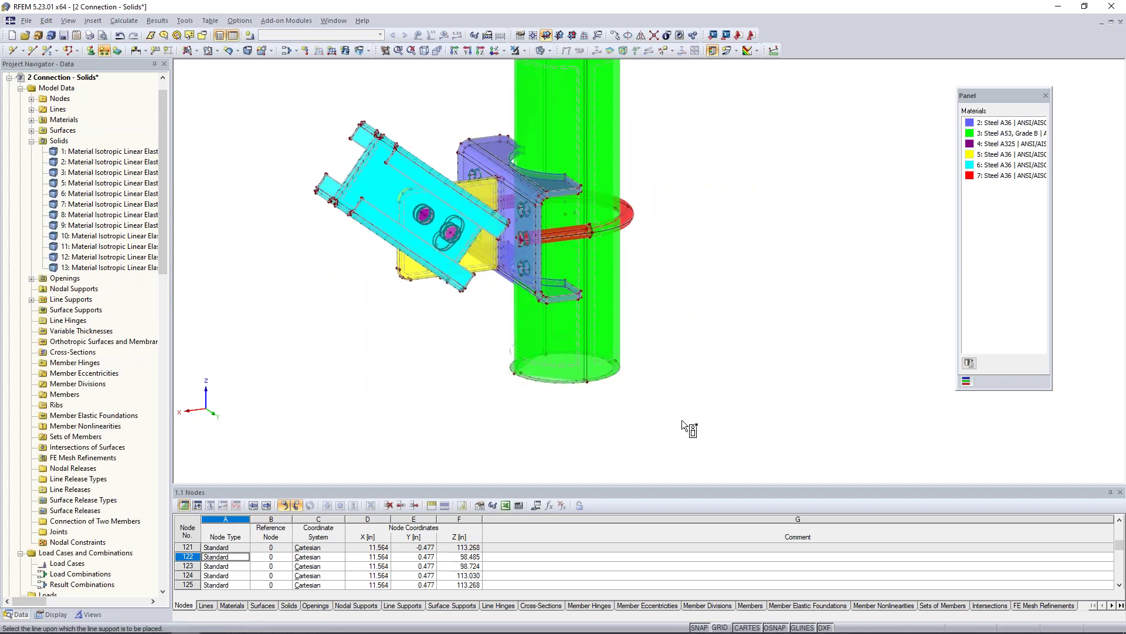
scroll(565, 413, up, 5)
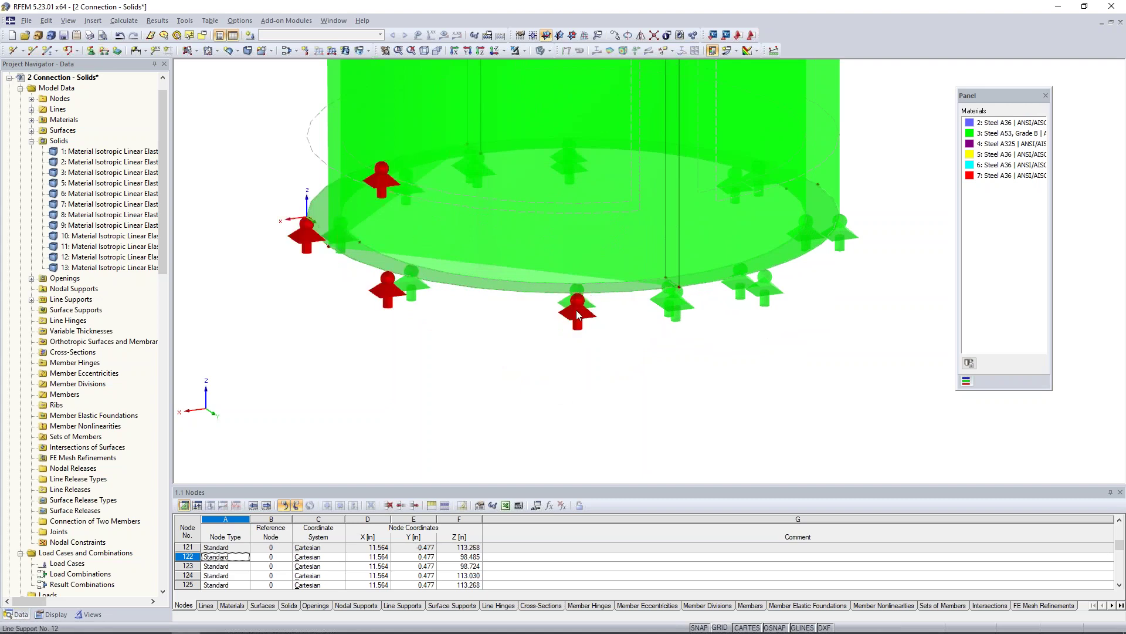
scroll(539, 367, down, 2)
scroll(538, 366, down, 4)
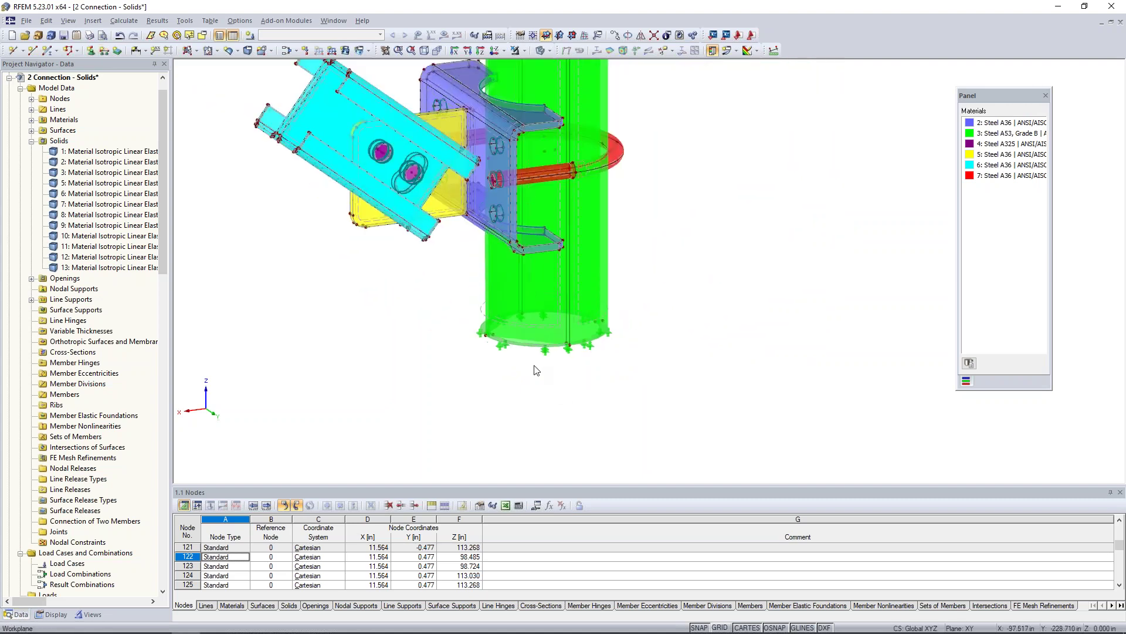
middle_drag(469, 317, 484, 363)
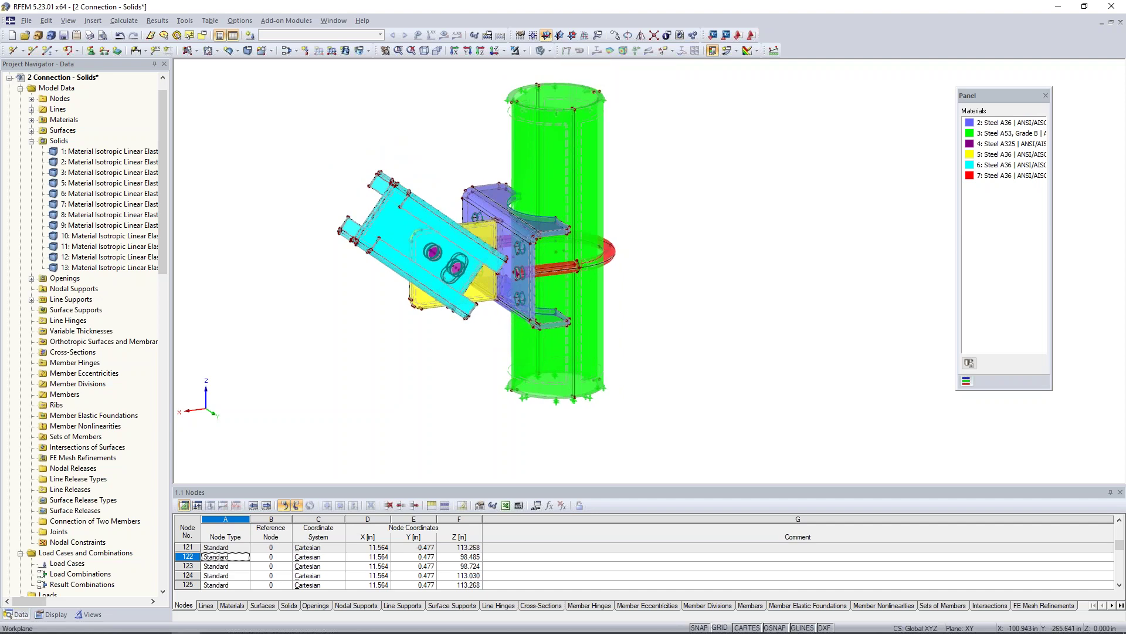
- Select the free end faces of the cyan brace in a front view and limit visibility to the selected objects
mouse_move(465, 363)
ctrl+middle_down()
mouse_move(394, 329)
mouse_move(488, 367)
ctrl+middle_up()
scroll(488, 367, up, 3)
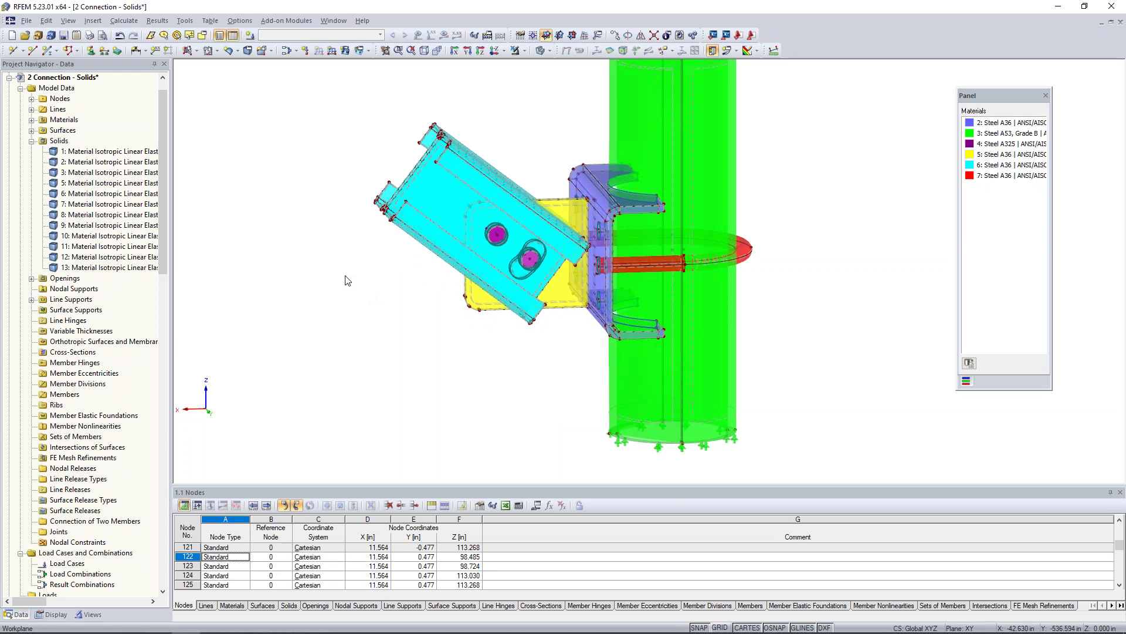
ctrl+middle_drag(362, 239, 452, 264)
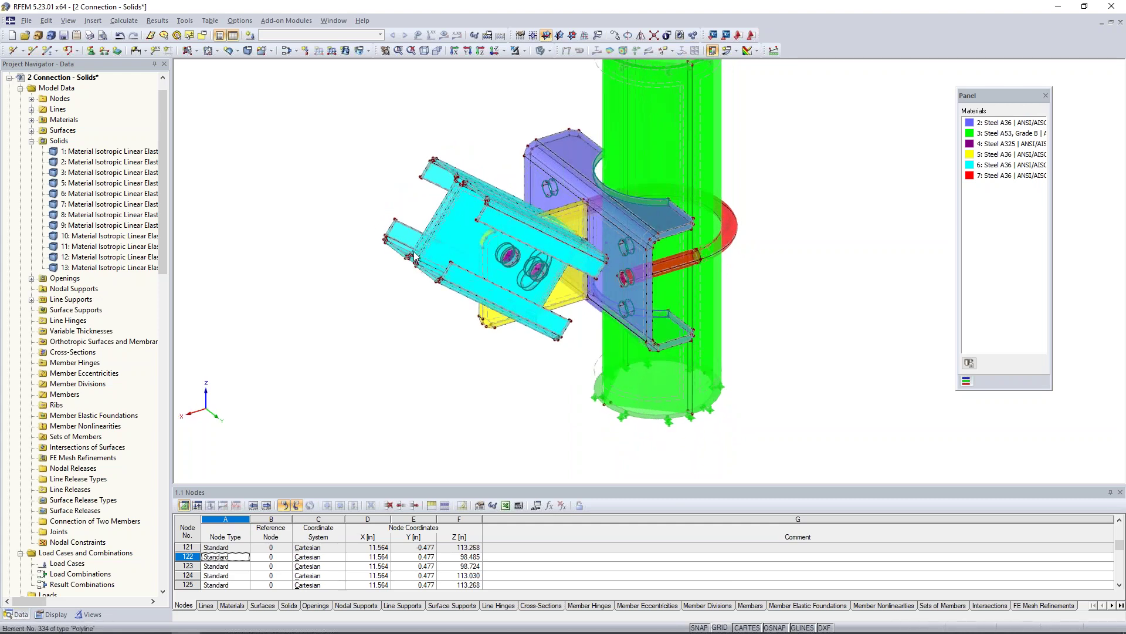
scroll(422, 206, up, 3)
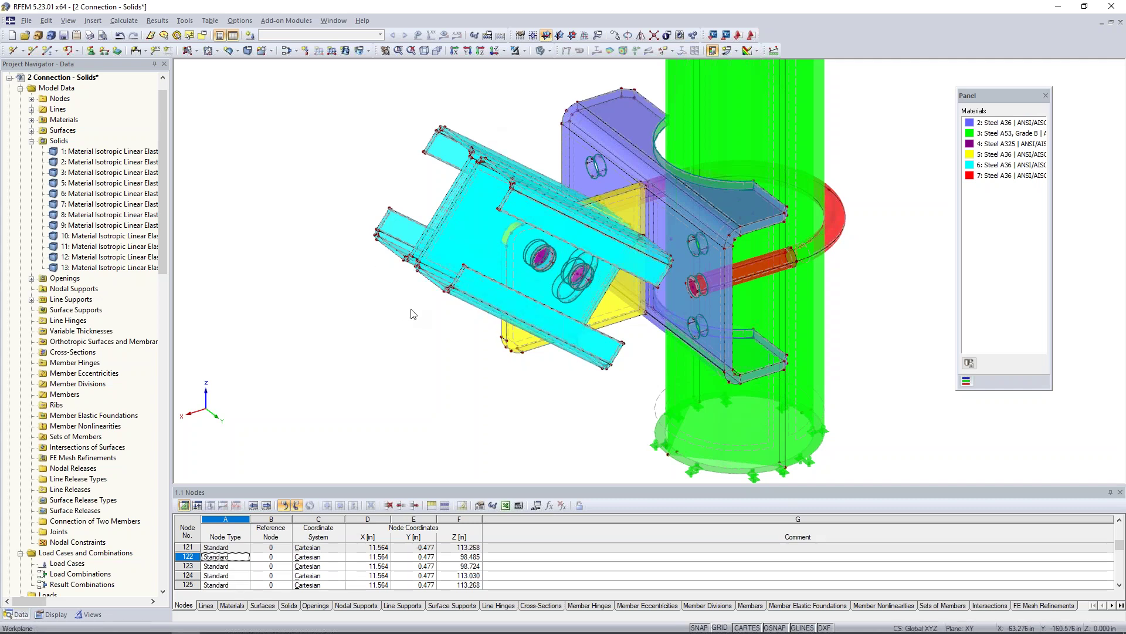
ctrl+middle_drag(432, 350, 510, 205)
drag(518, 145, 622, 288)
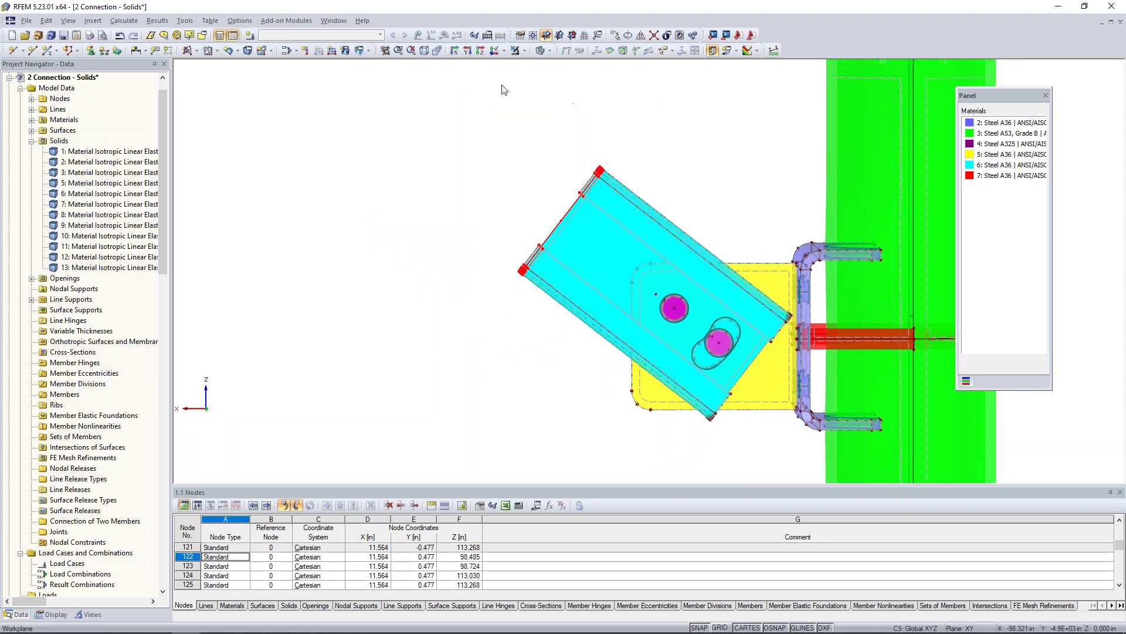
click(518, 51)
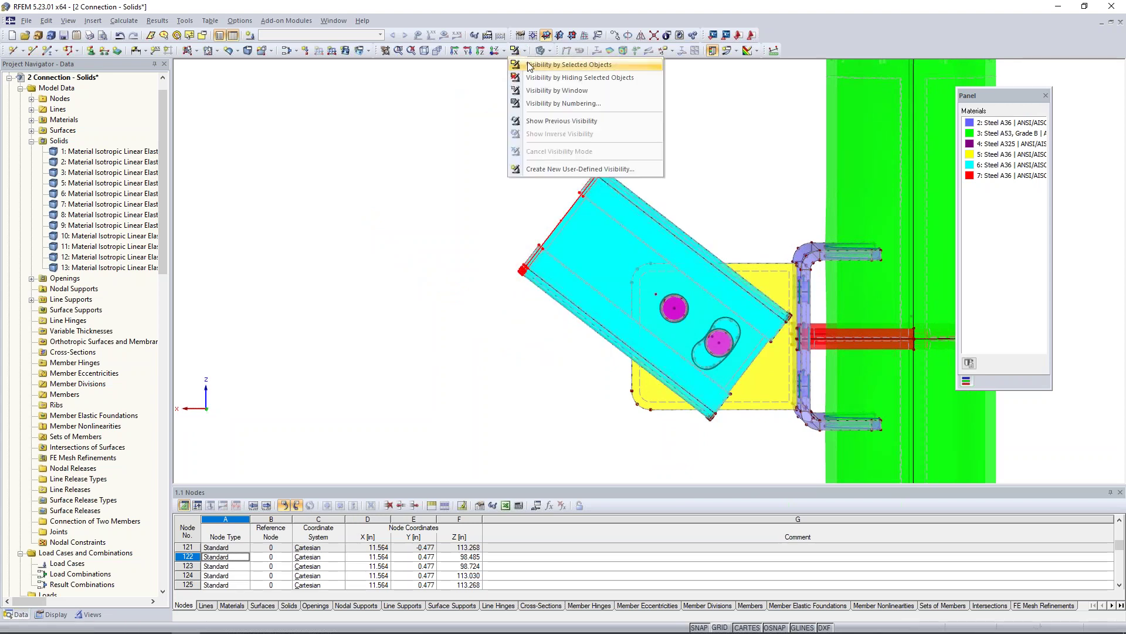
click(530, 66)
- Change the stiffness type of all the brace's end surfaces, 162-179, from Null to Rigid
ctrl+middle_drag(422, 189, 520, 238)
scroll(565, 232, down, 1)
scroll(565, 231, up, 3)
middle_drag(510, 154, 488, 188)
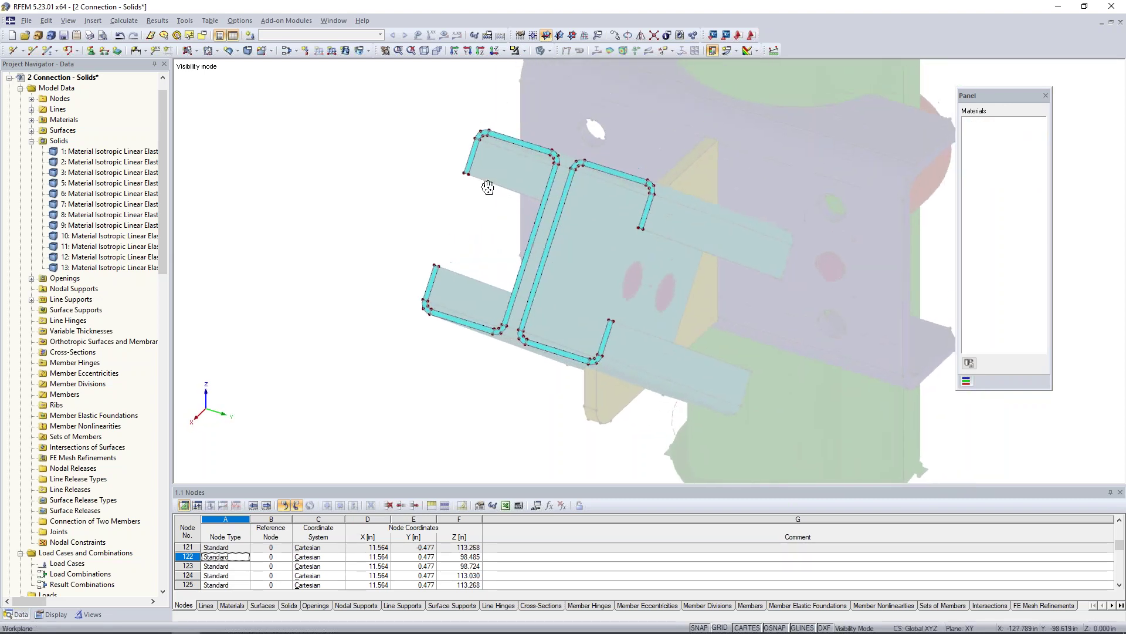
drag(411, 94, 693, 397)
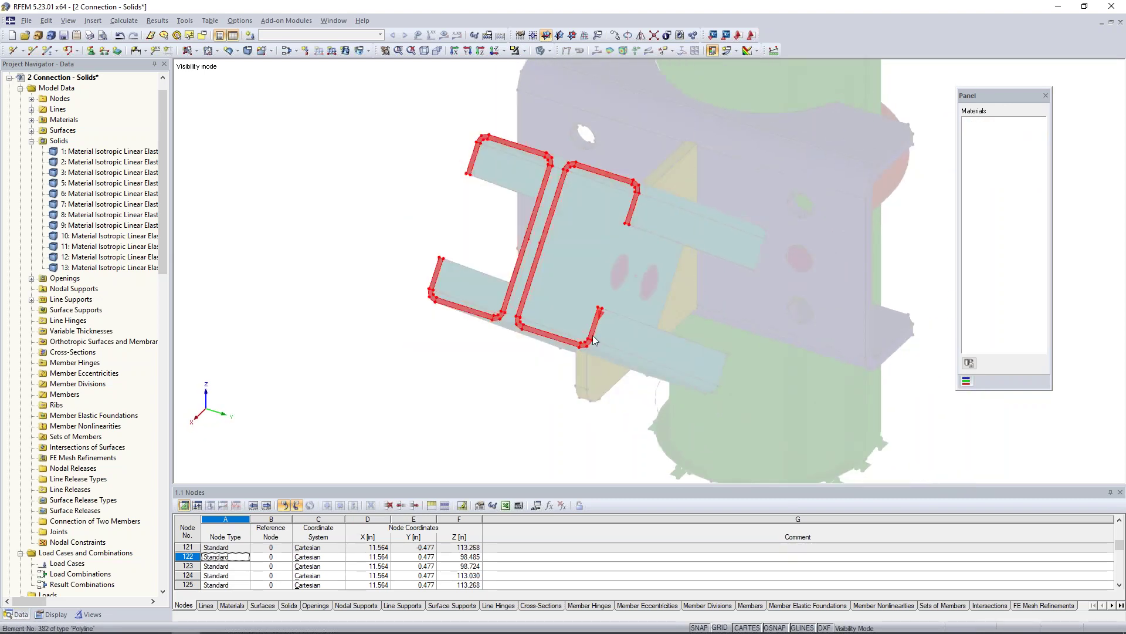
scroll(594, 340, up, 2)
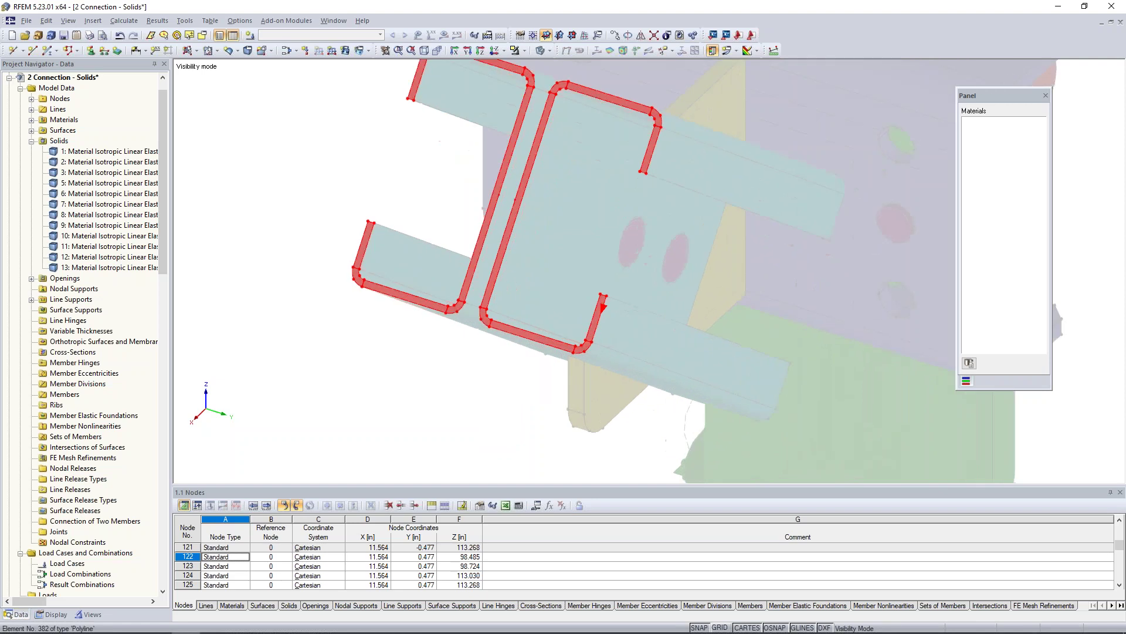
right_click(593, 333)
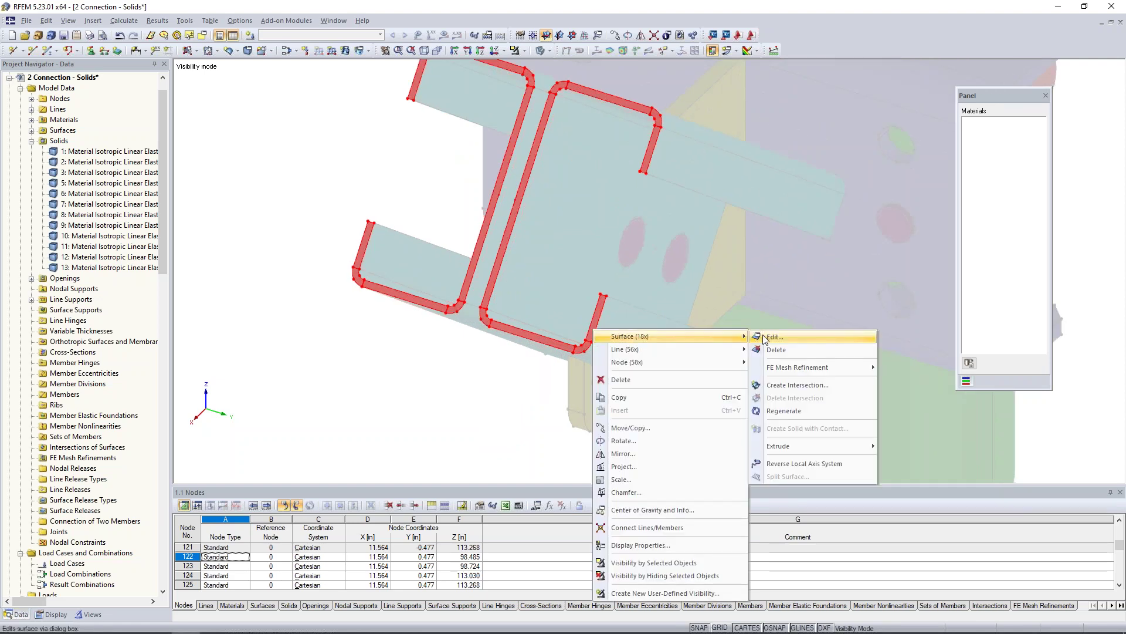
click(761, 336)
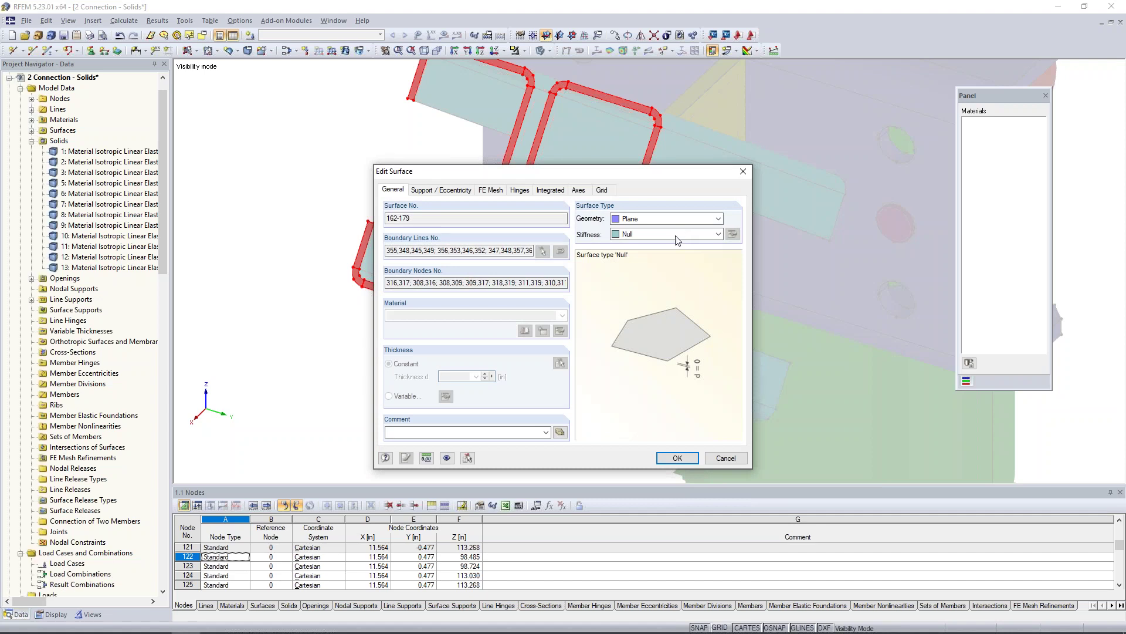
click(718, 233)
click(645, 289)
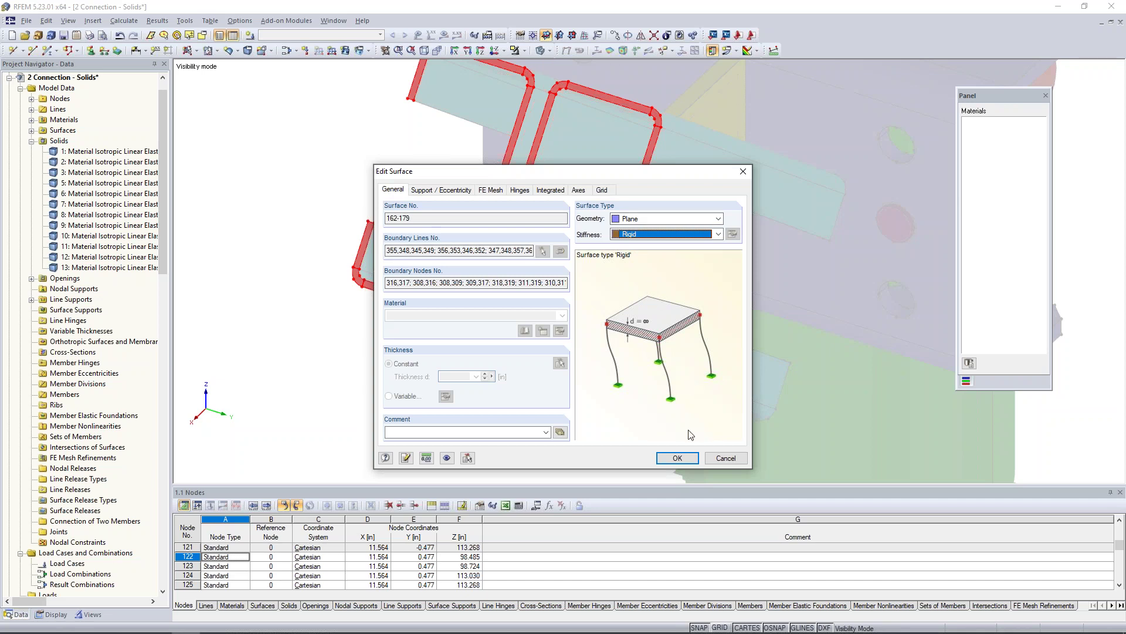
click(688, 459)
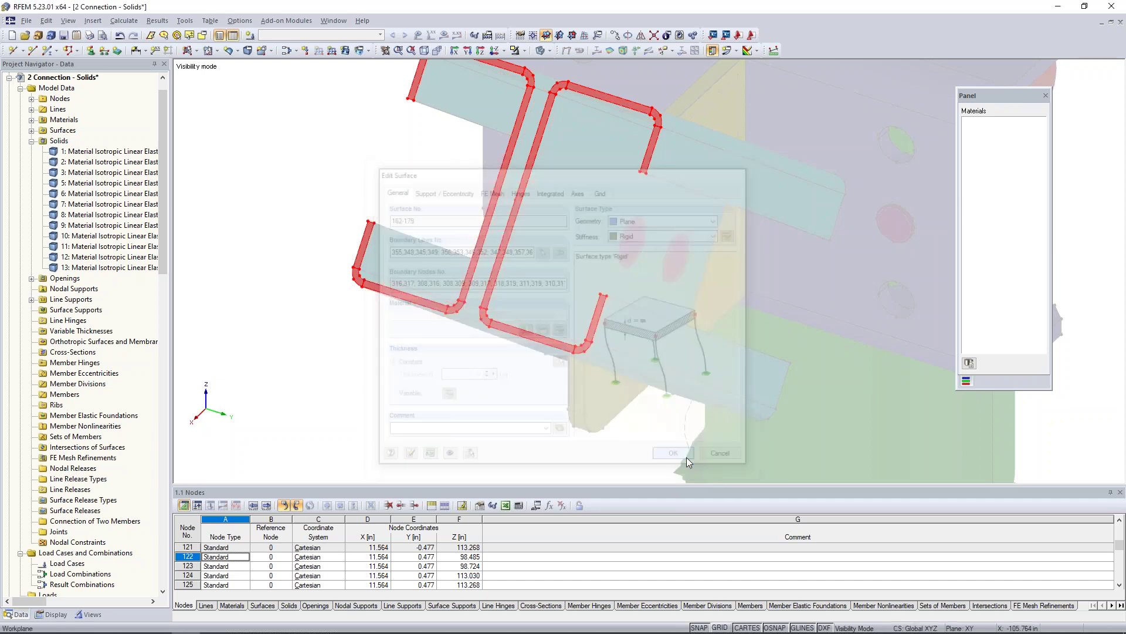
click(516, 385)
- Draw a straight line joining the facing lower outer corner arcs of the two brace channels at their mid-arc nodes
middle_drag(520, 395, 543, 445)
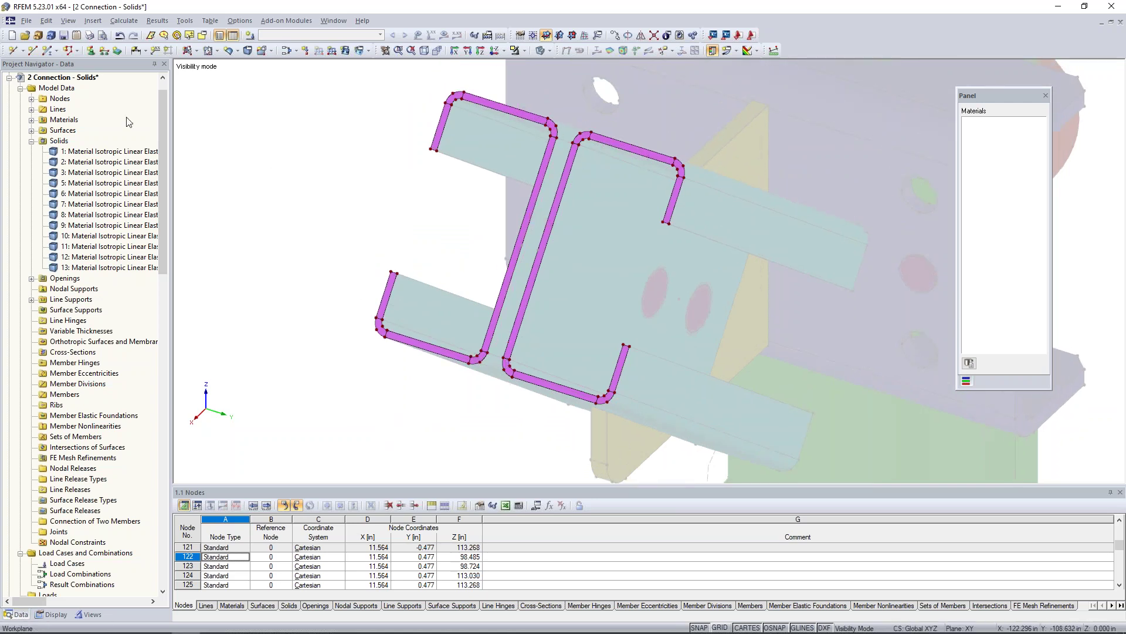
click(32, 51)
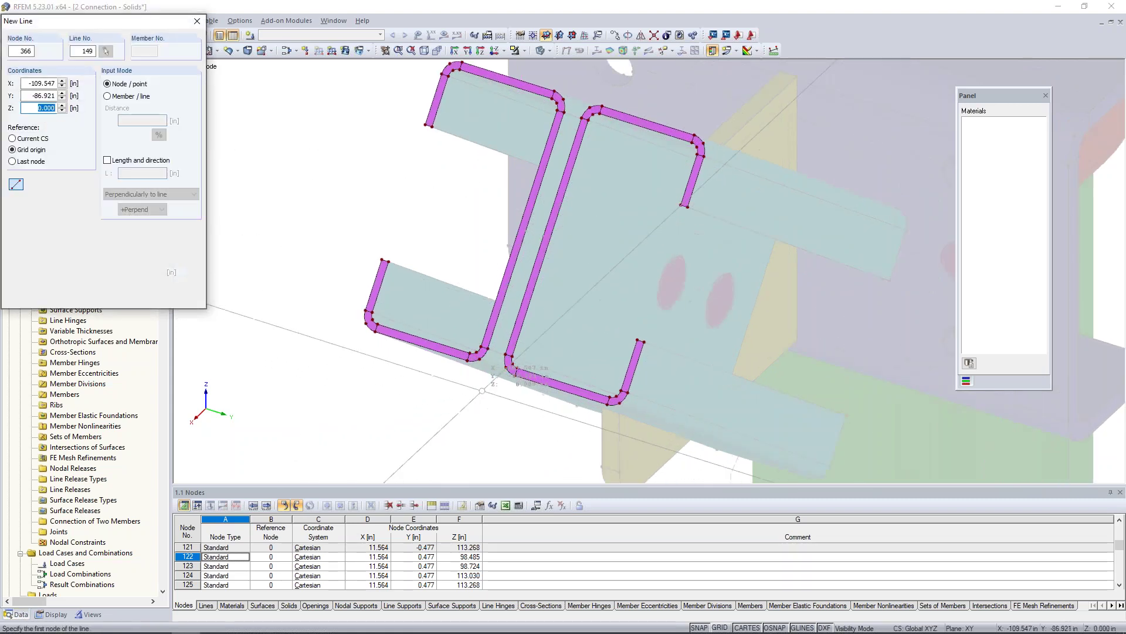
scroll(478, 416, up, 5)
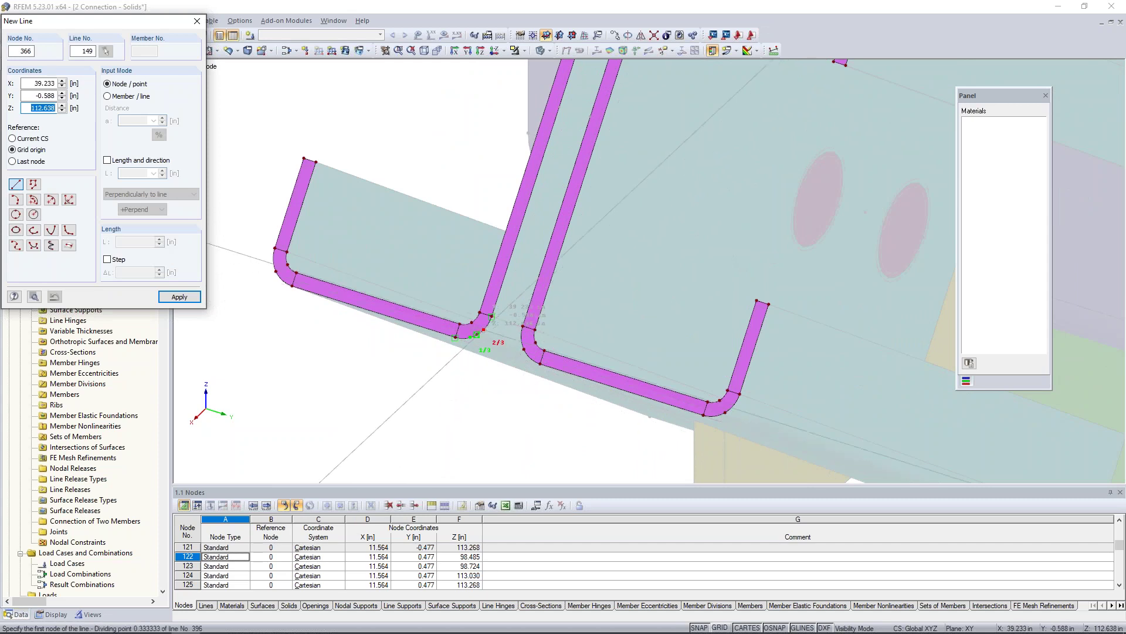
scroll(472, 362, up, 2)
scroll(472, 362, up, 2)
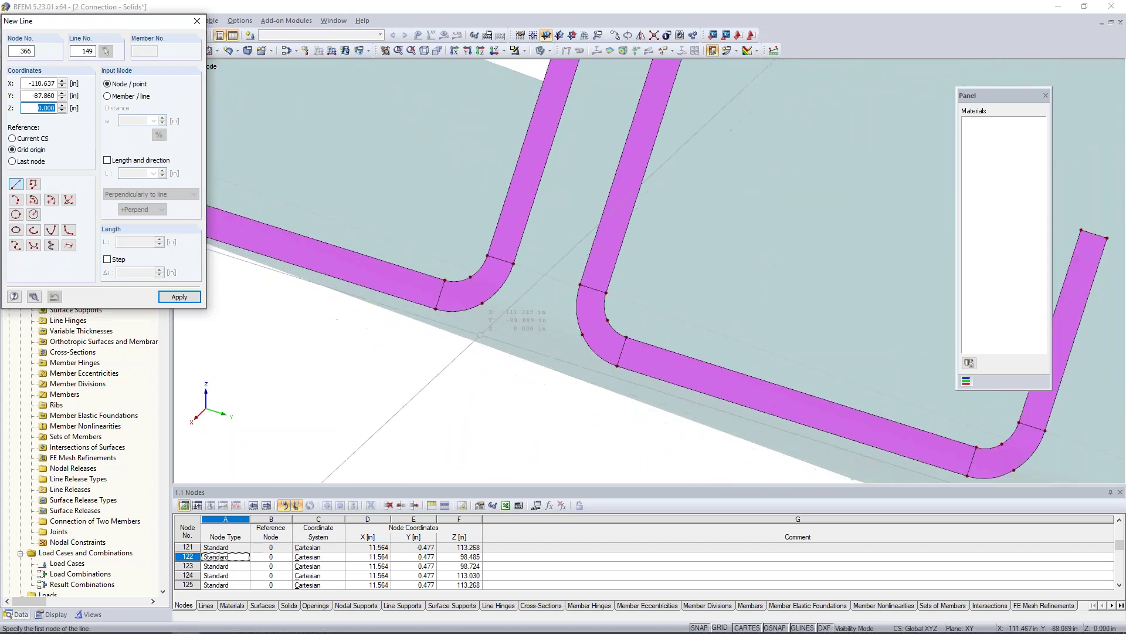
click(540, 379)
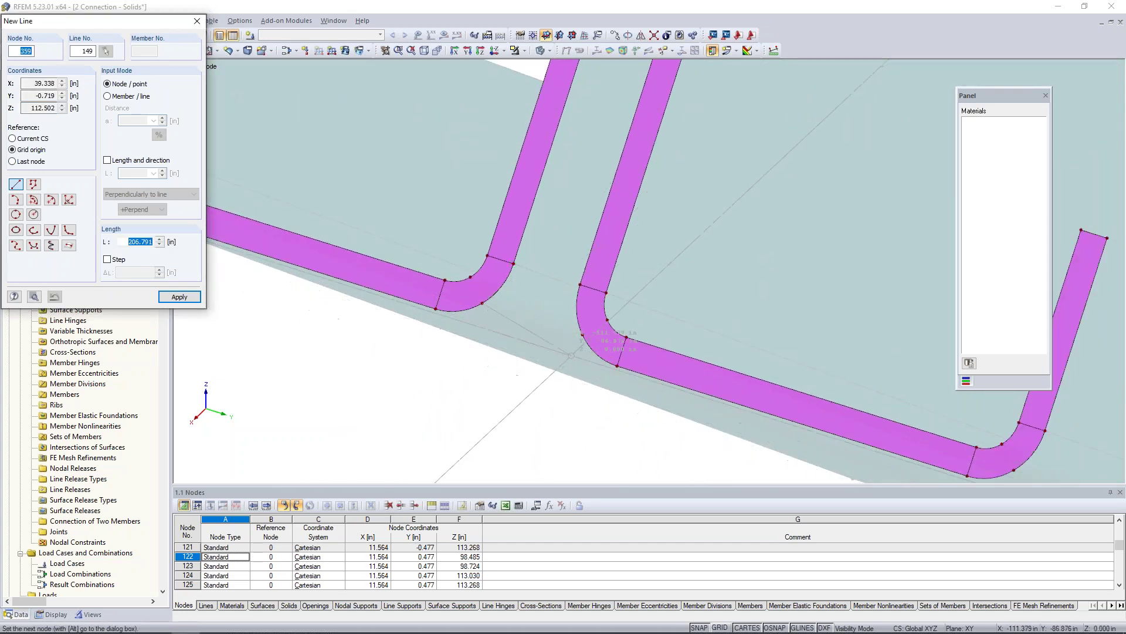
click(582, 335)
click(581, 335)
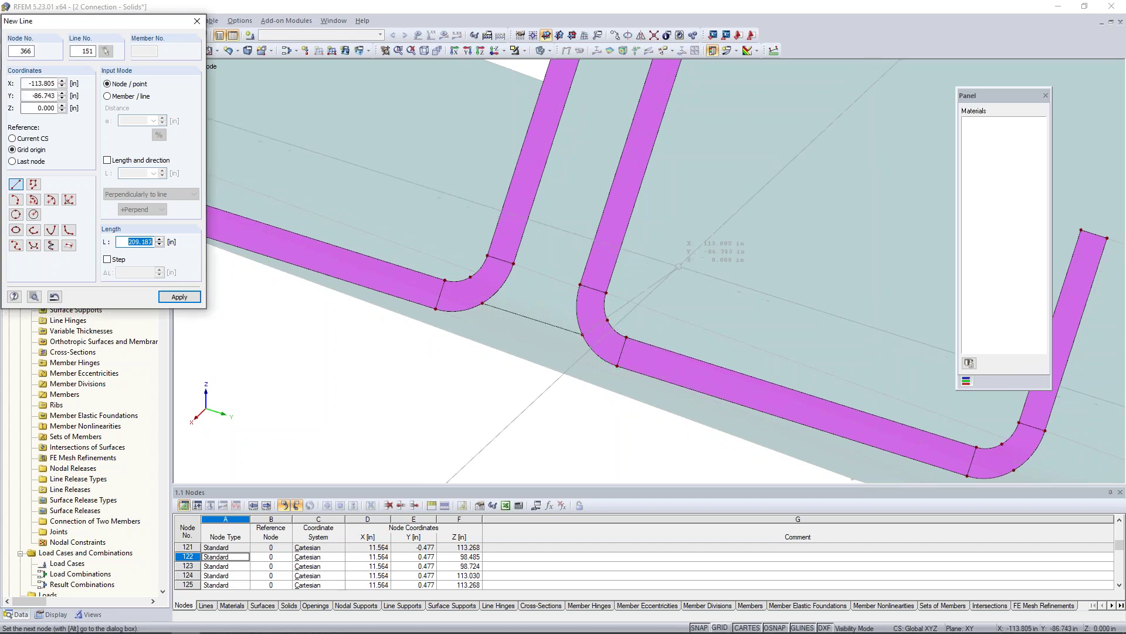
- Draw a second straight line joining the facing upper outer corner arcs of the two channels at their mid-arc nodes
scroll(679, 266, down, 3)
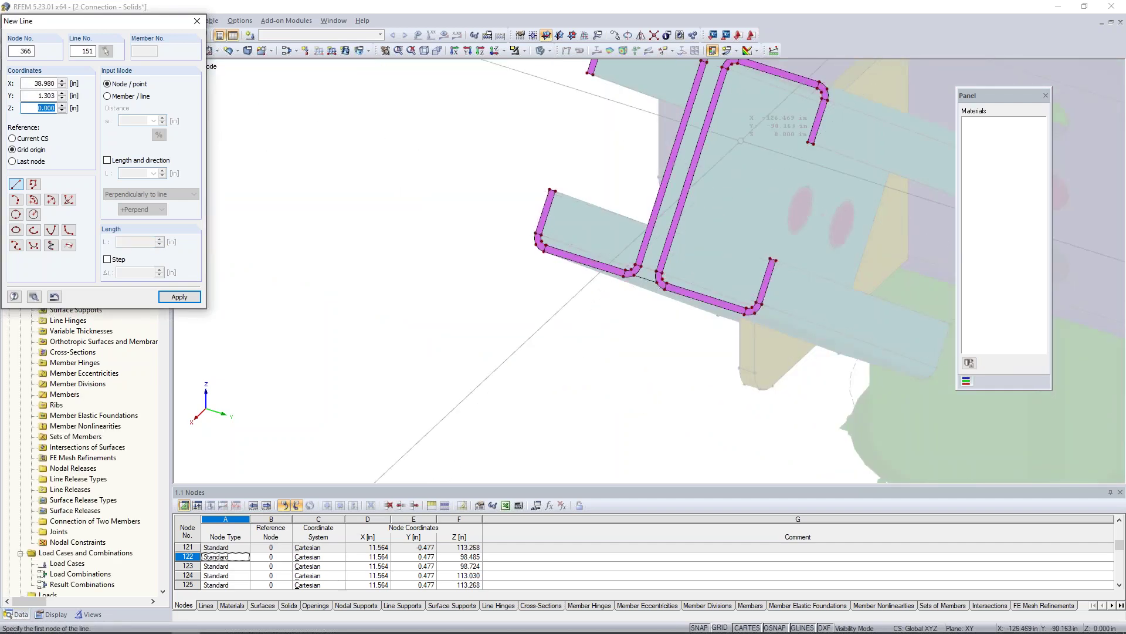
scroll(651, 325, up, 3)
scroll(652, 325, up, 5)
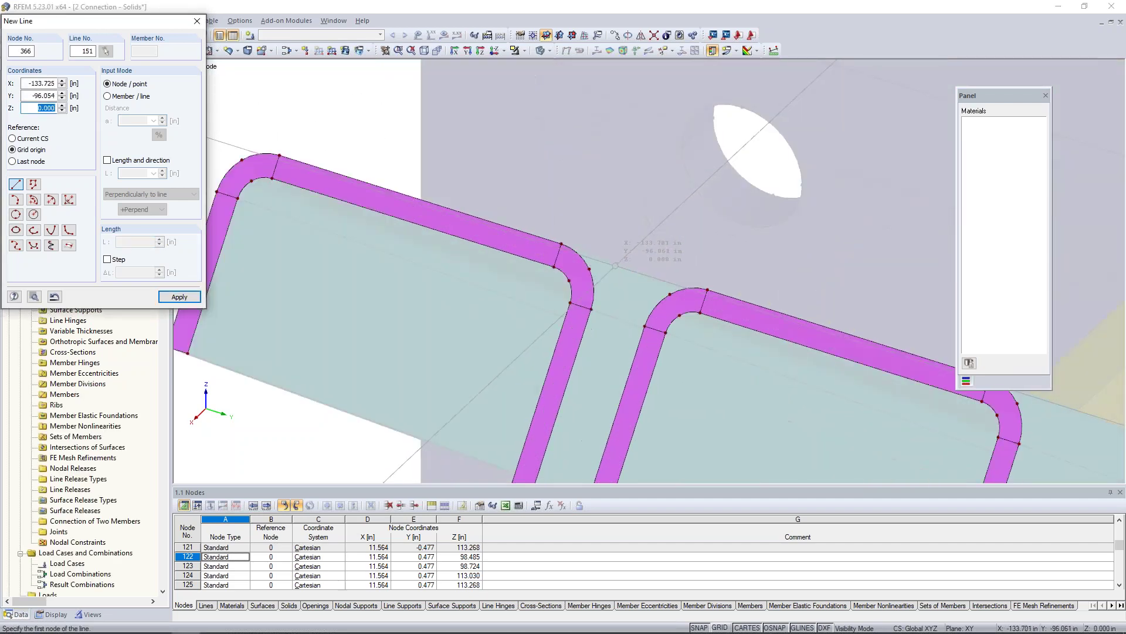
click(589, 269)
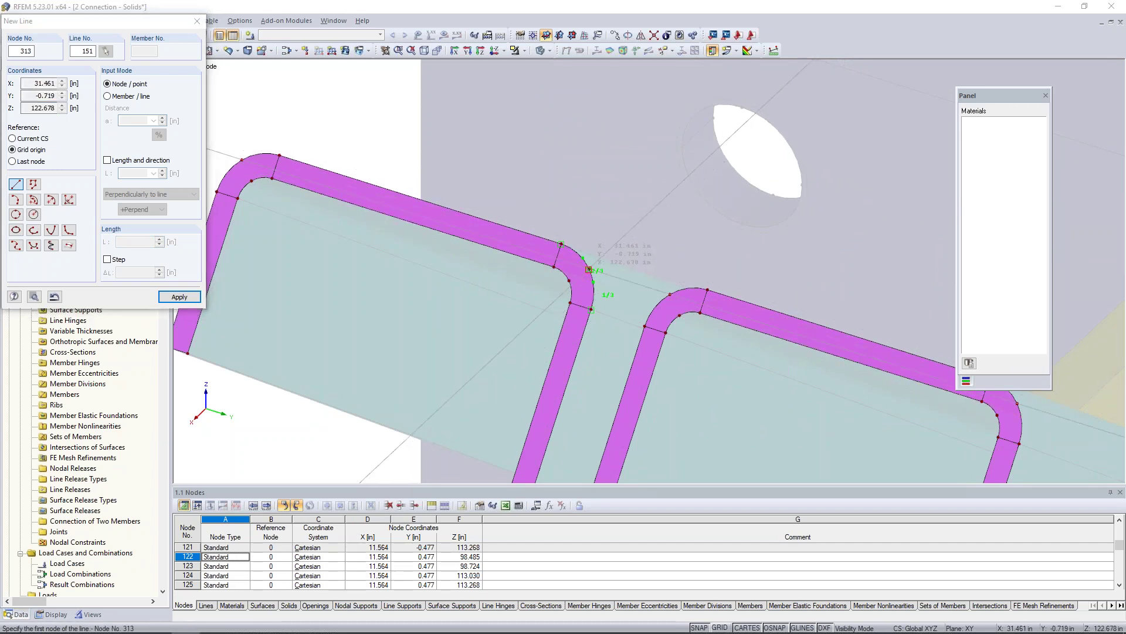
click(669, 293)
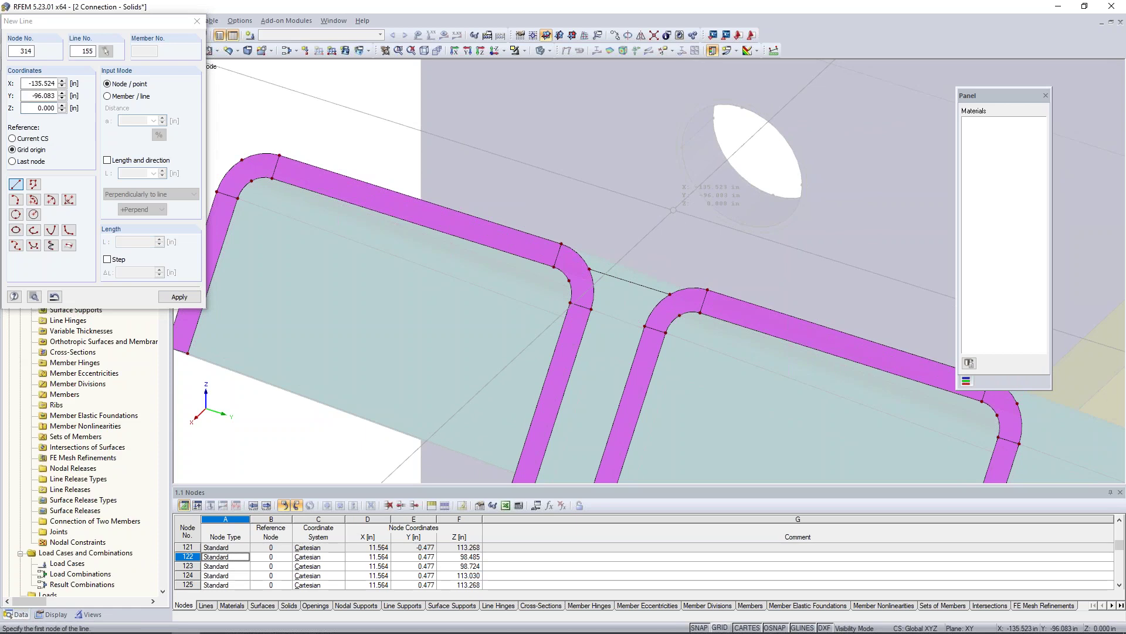
scroll(674, 209, down, 5)
scroll(673, 210, down, 2)
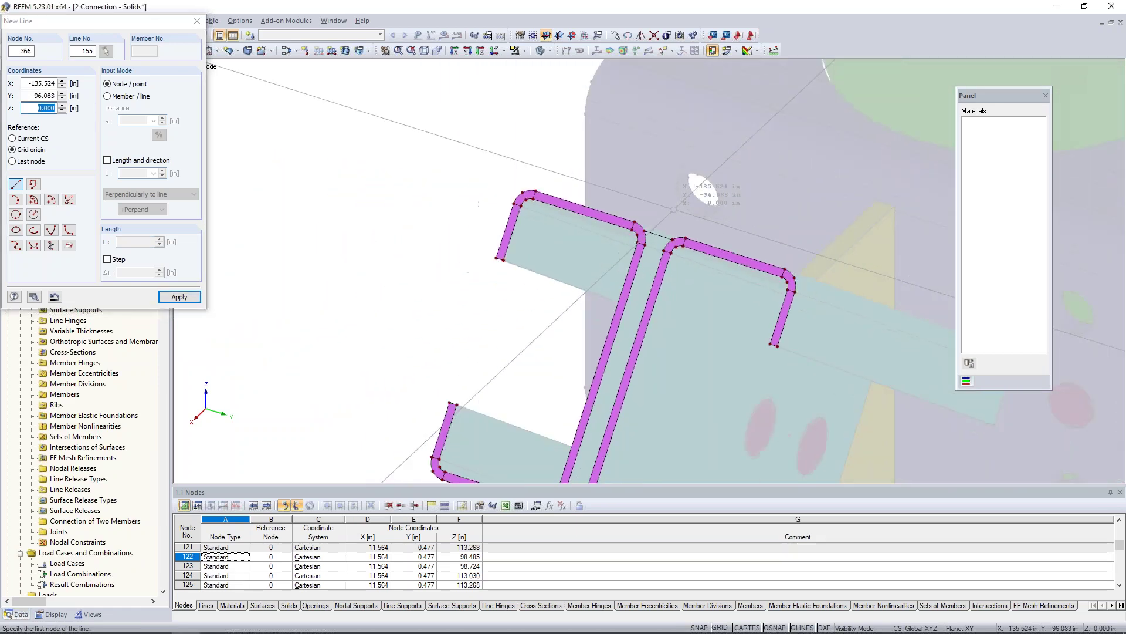
- Divide the two facing web edges of the brace channels at their midpoints
key(Escape)
middle_drag(649, 313, 577, 213)
scroll(577, 206, down, 2)
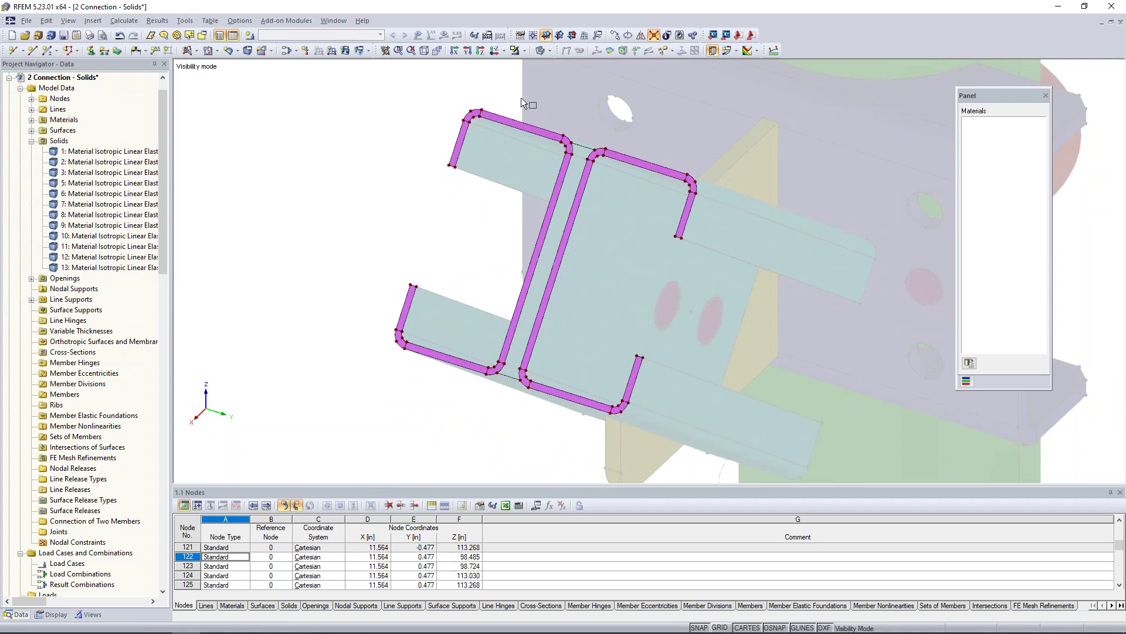
drag(572, 242, 714, 430)
- Create a rigid plane surface closing the gap between the two channels, bounded by their facing web edges, corner arcs and the two connecting lines
click(197, 53)
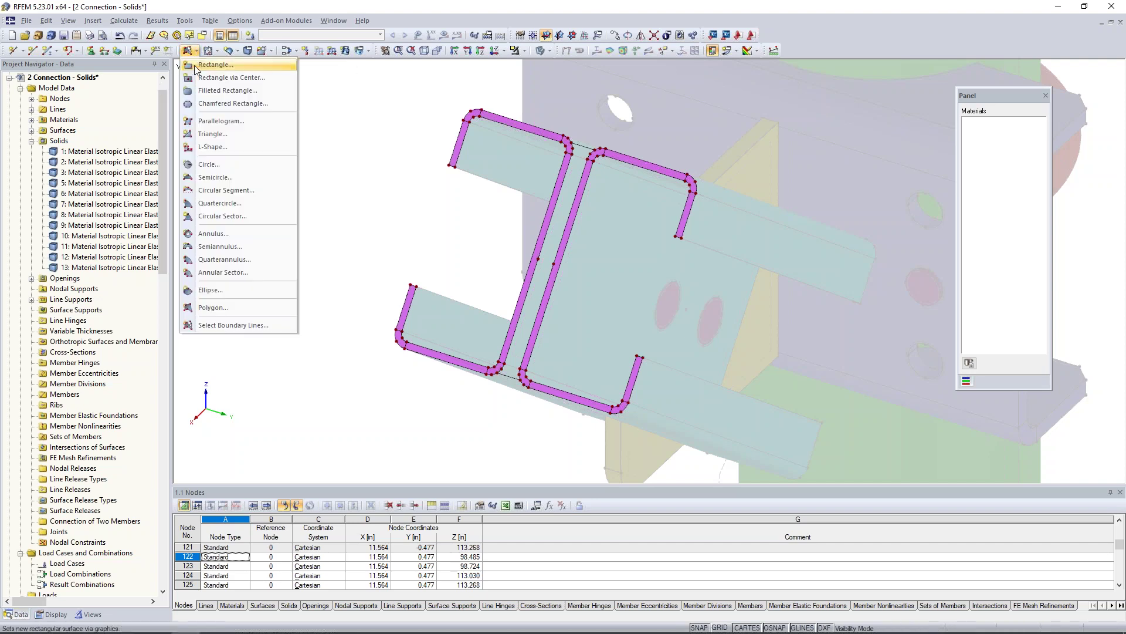
click(240, 324)
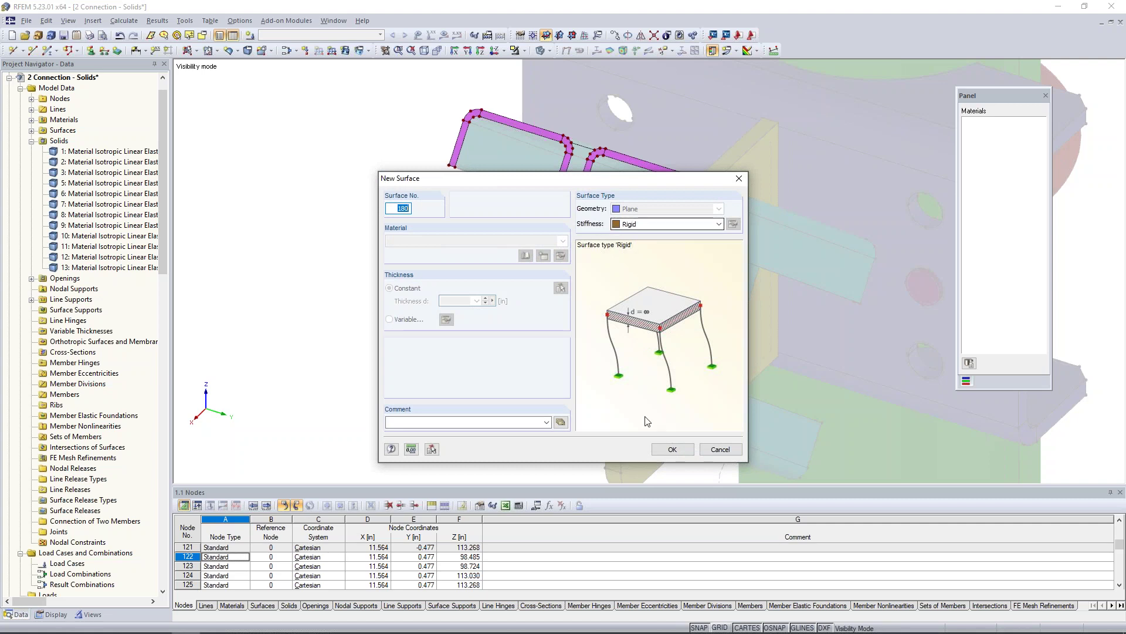
click(673, 449)
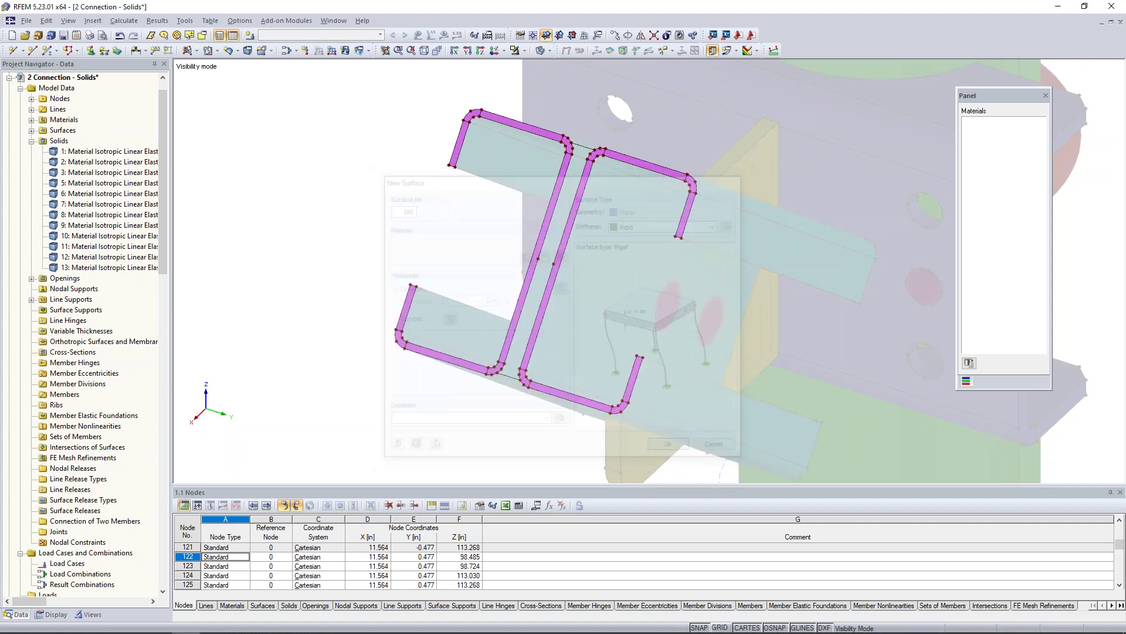
scroll(581, 150, up, 5)
click(574, 152)
click(573, 151)
click(599, 160)
click(587, 194)
click(573, 194)
middle_drag(544, 375, 555, 244)
click(480, 332)
click(493, 349)
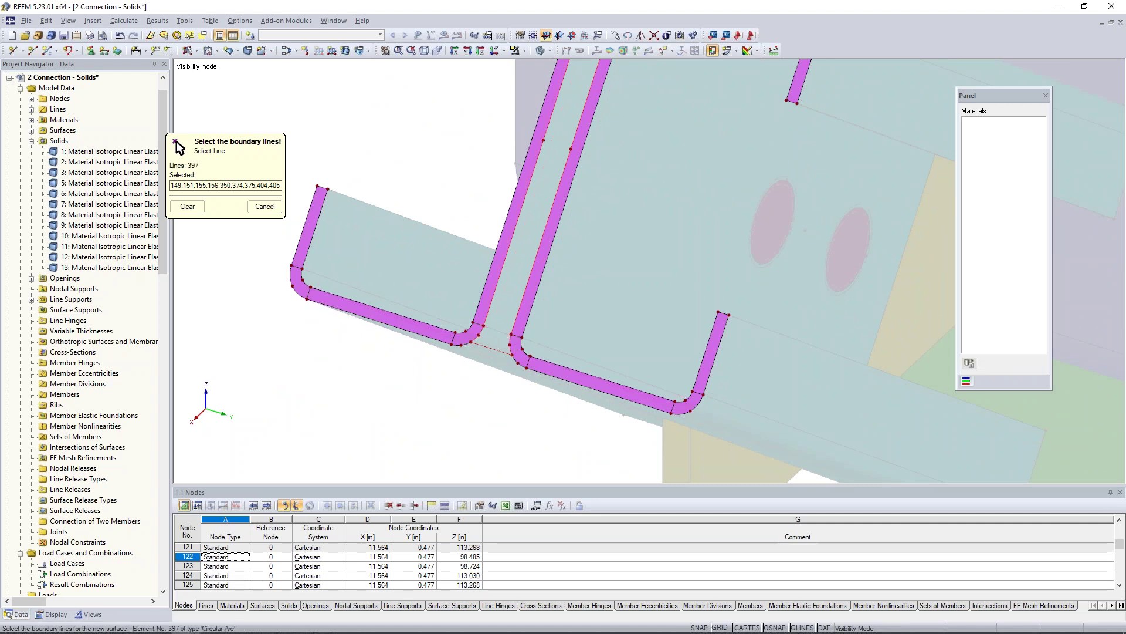
click(510, 346)
scroll(614, 286, down, 4)
middle_drag(619, 270, 599, 320)
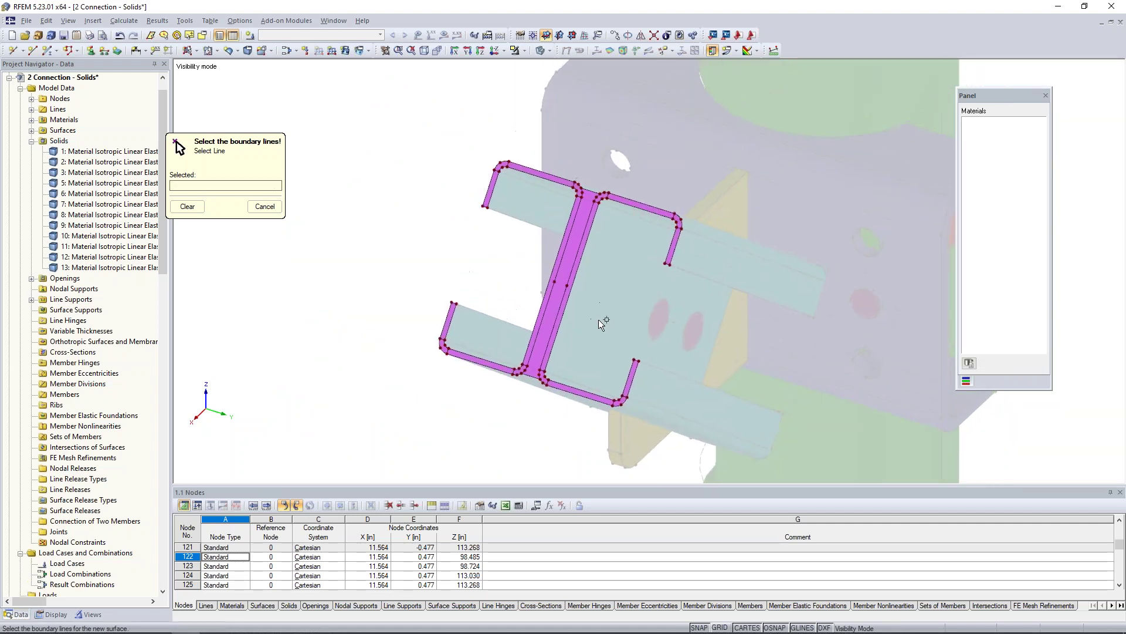
key(Escape)
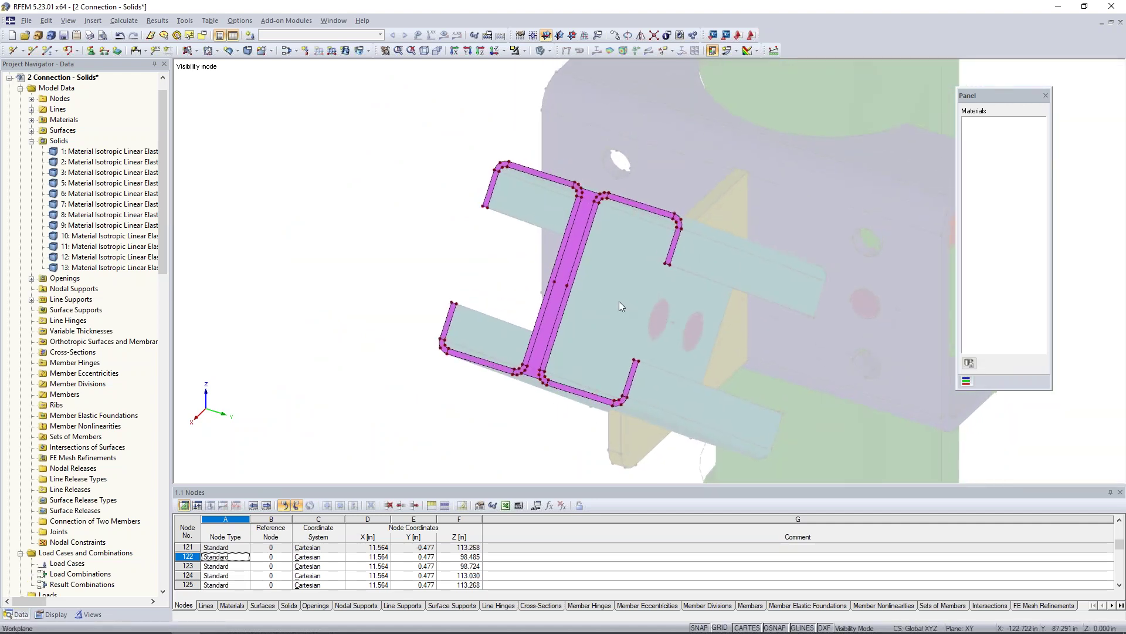
scroll(582, 309, up, 2)
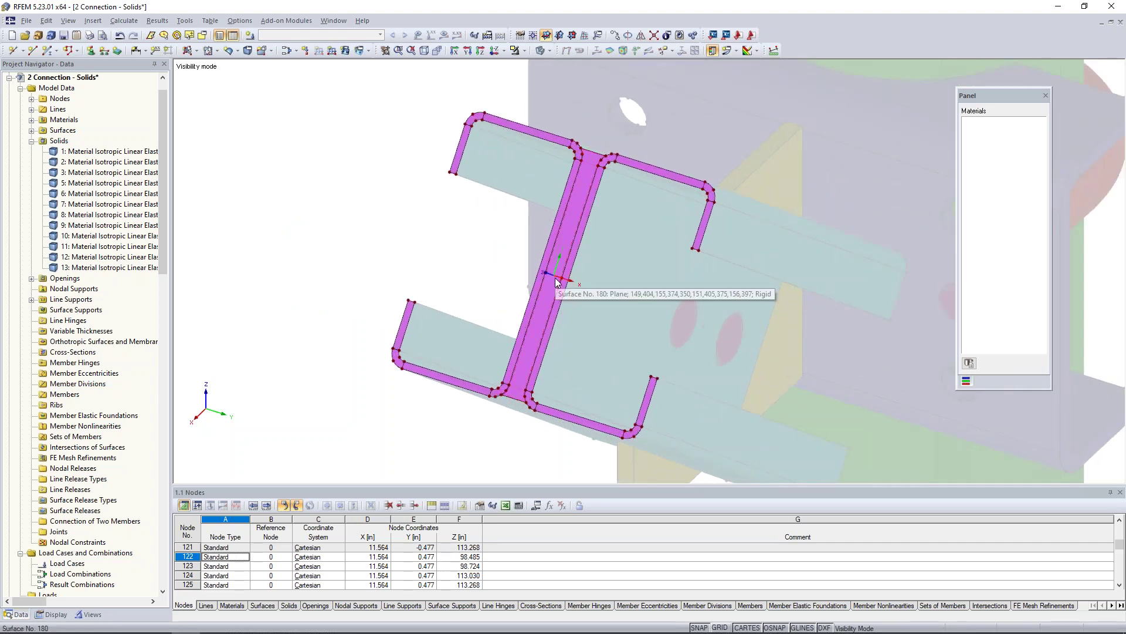
- Insert a node halfway (50%) between the midpoint nodes of the two facing channel web edges
click(23, 51)
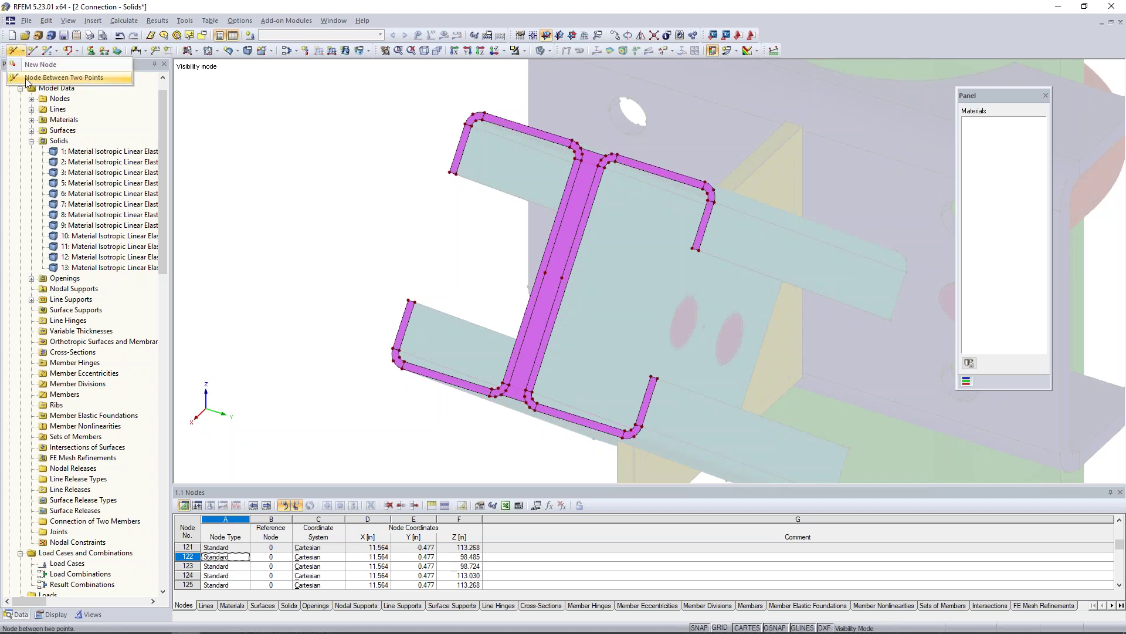
click(25, 78)
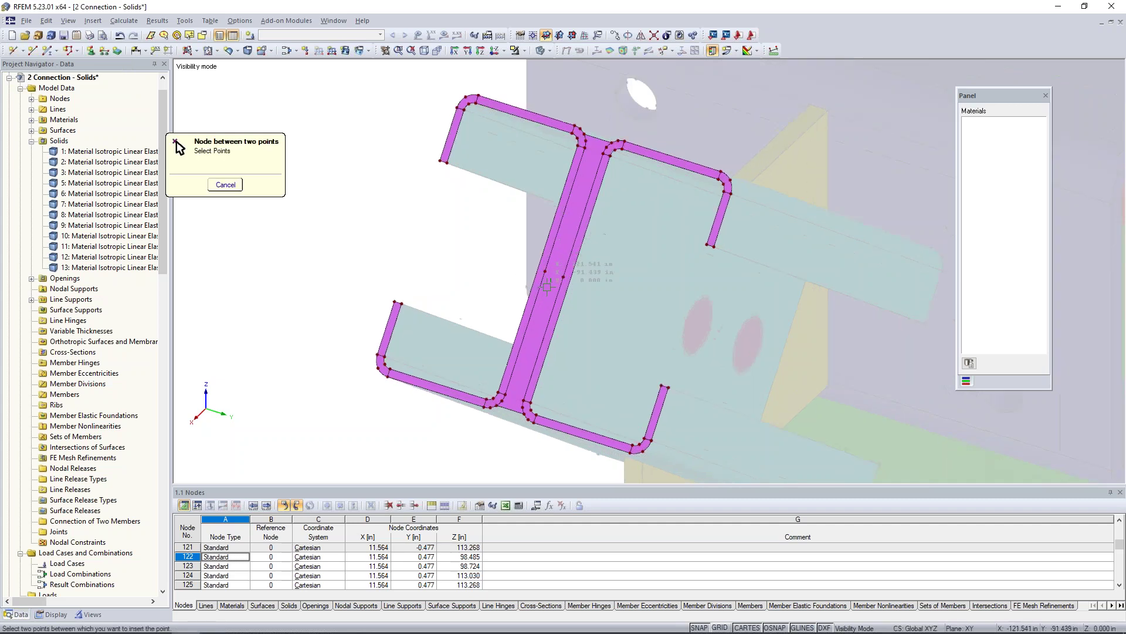
scroll(546, 265, up, 3)
click(545, 264)
click(571, 272)
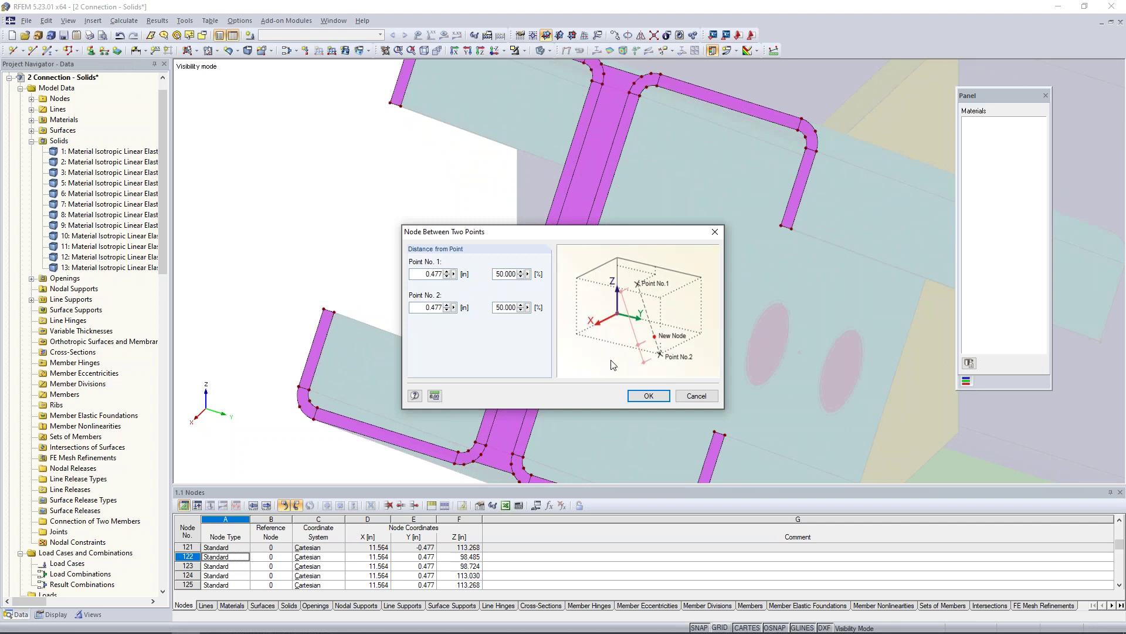
click(649, 395)
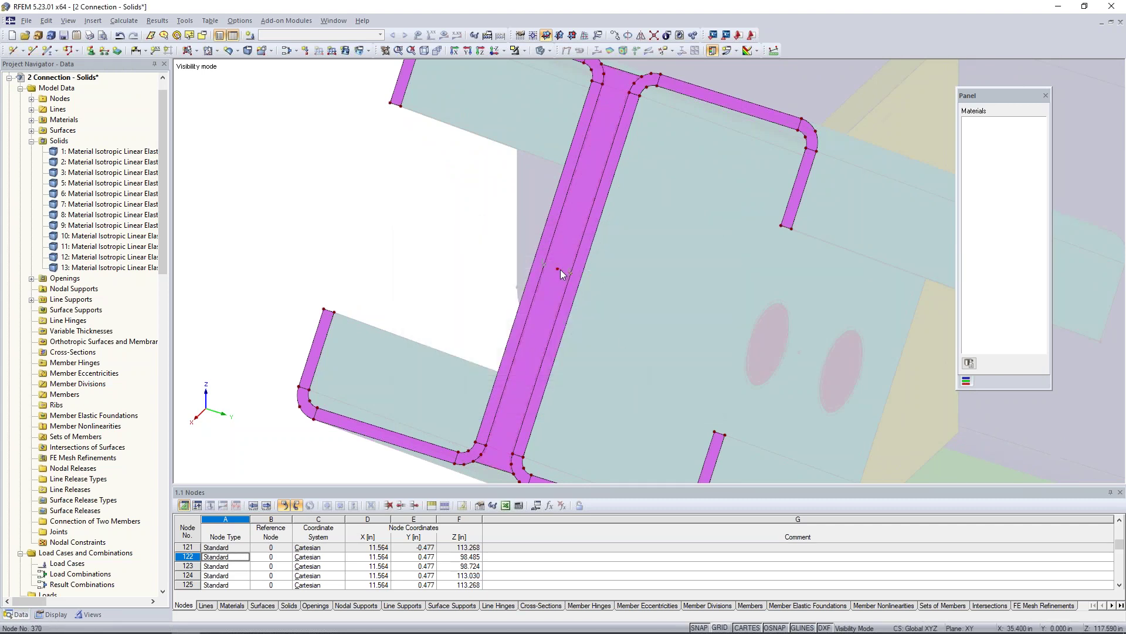
scroll(586, 273, down, 3)
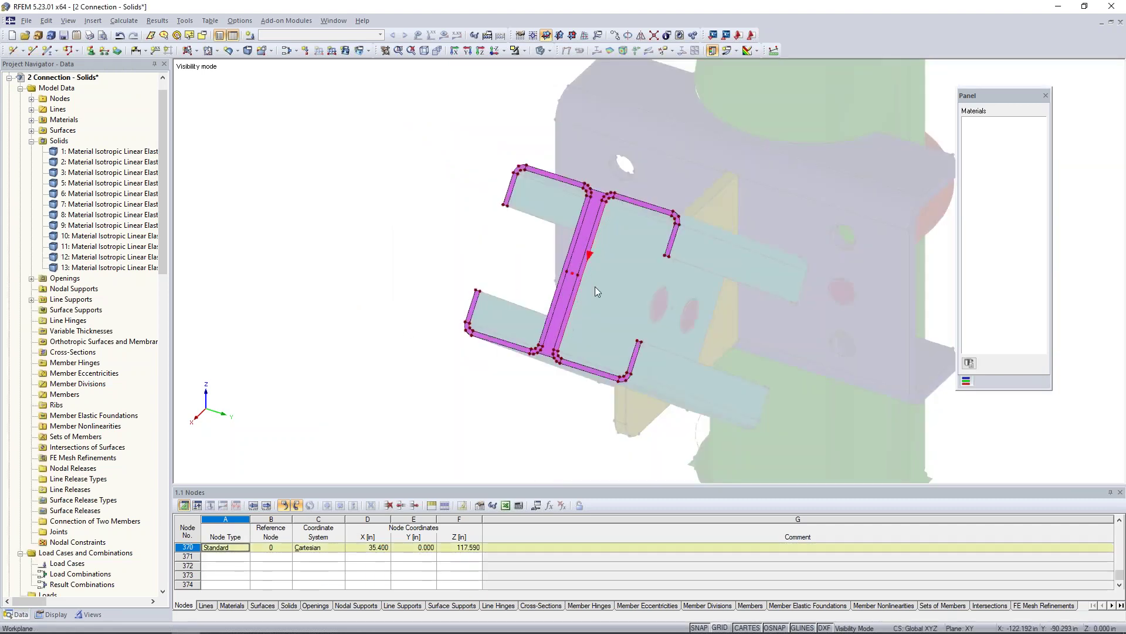
- Create three dead load cases with active self-weight: LC1 Up, LC2 Down and LC3 Tension
ctrl+middle_drag(626, 301, 785, 118)
middle_drag(540, 306, 528, 309)
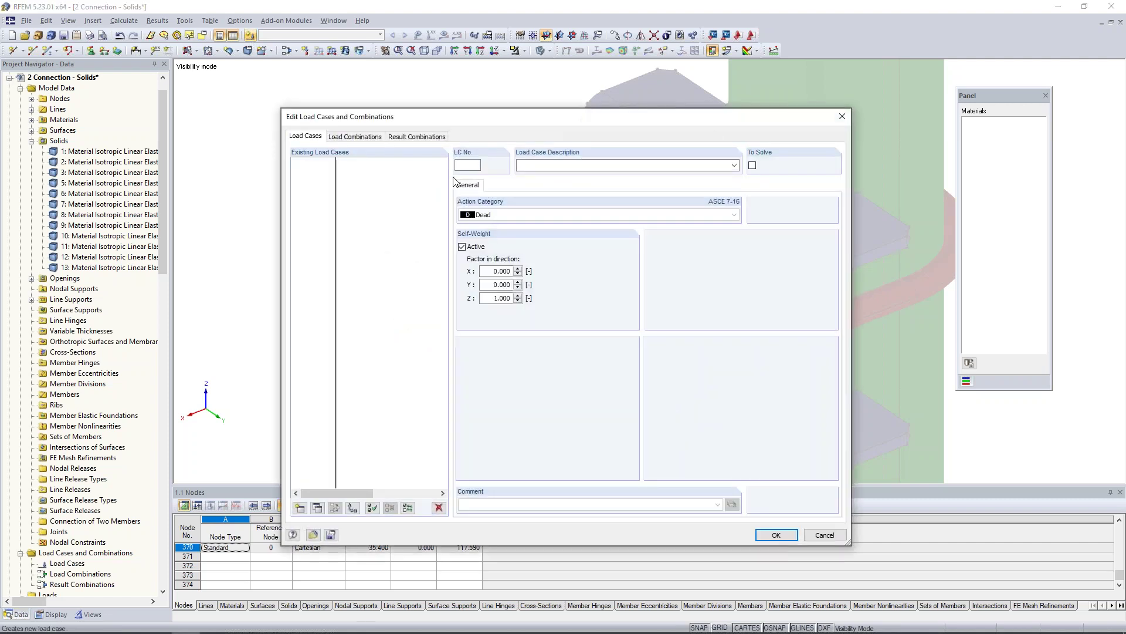
click(541, 165)
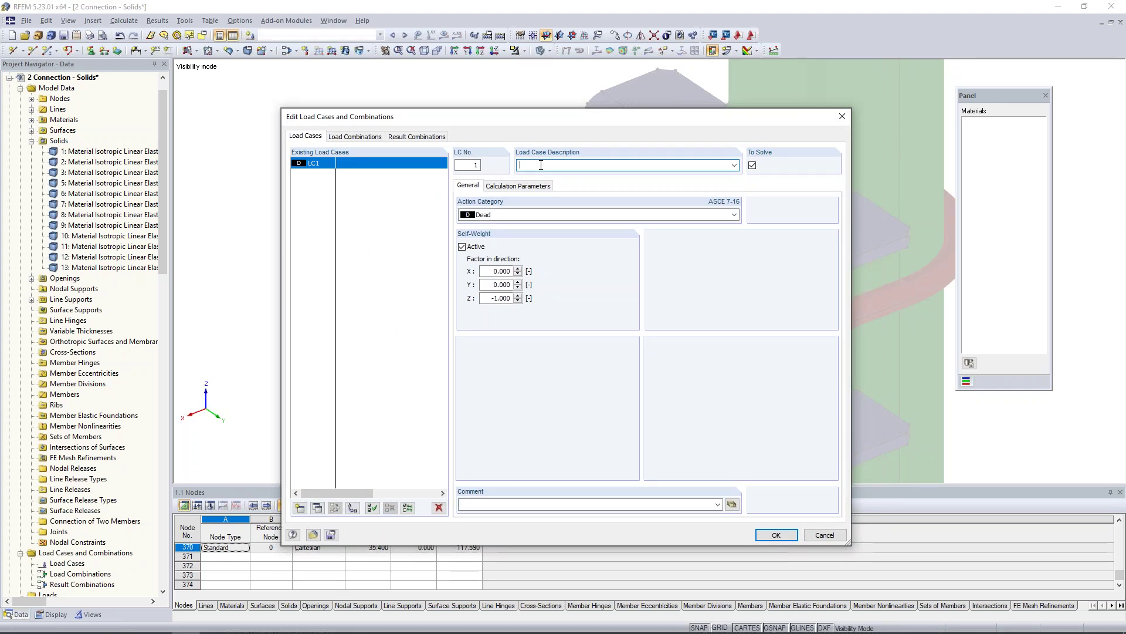
text(Up)
double_click(524, 165)
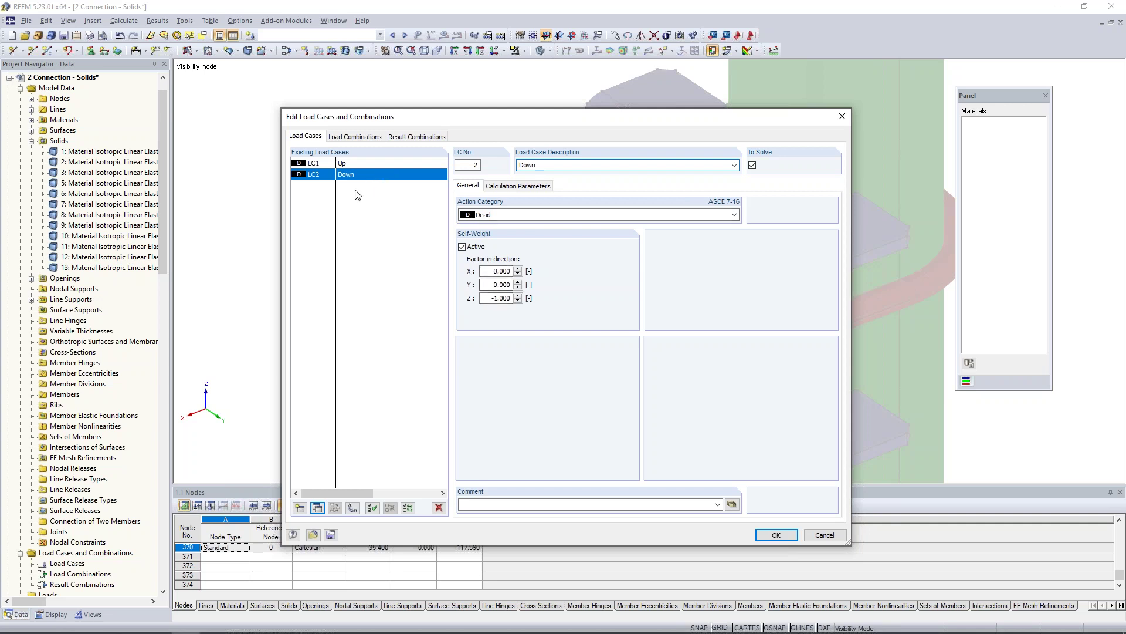
click(318, 508)
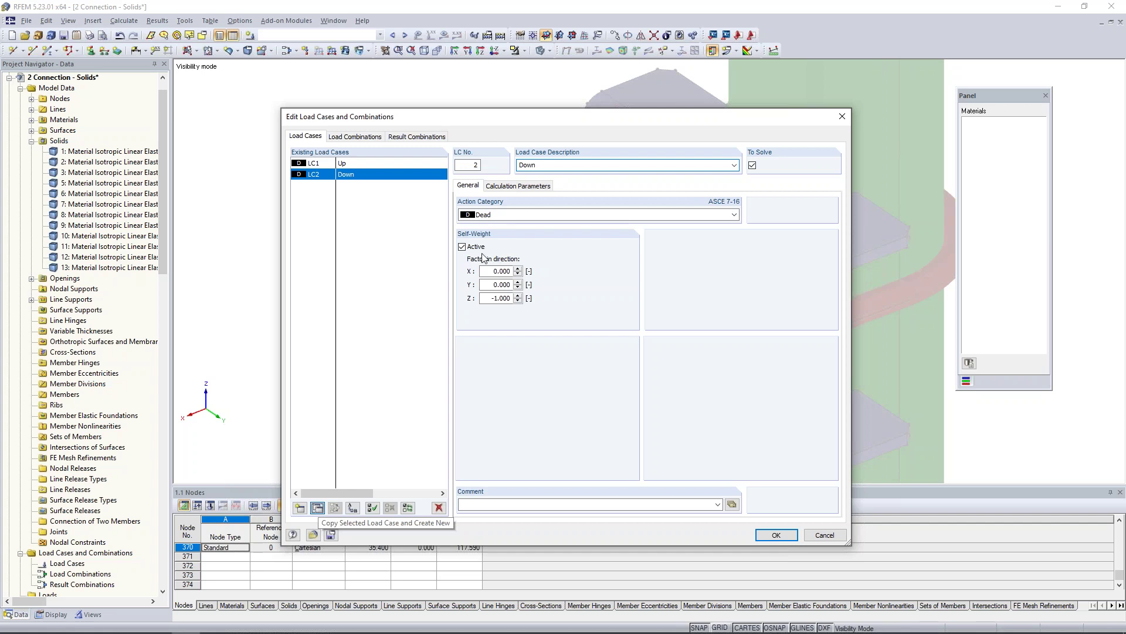
double_click(526, 164)
text(Tensi)
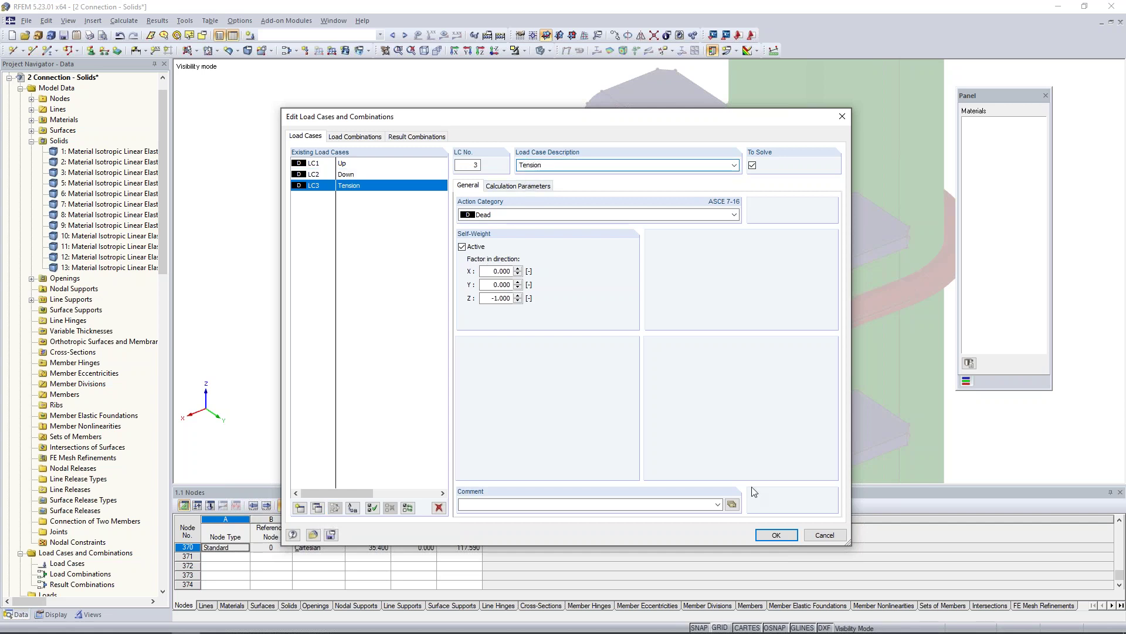
click(776, 534)
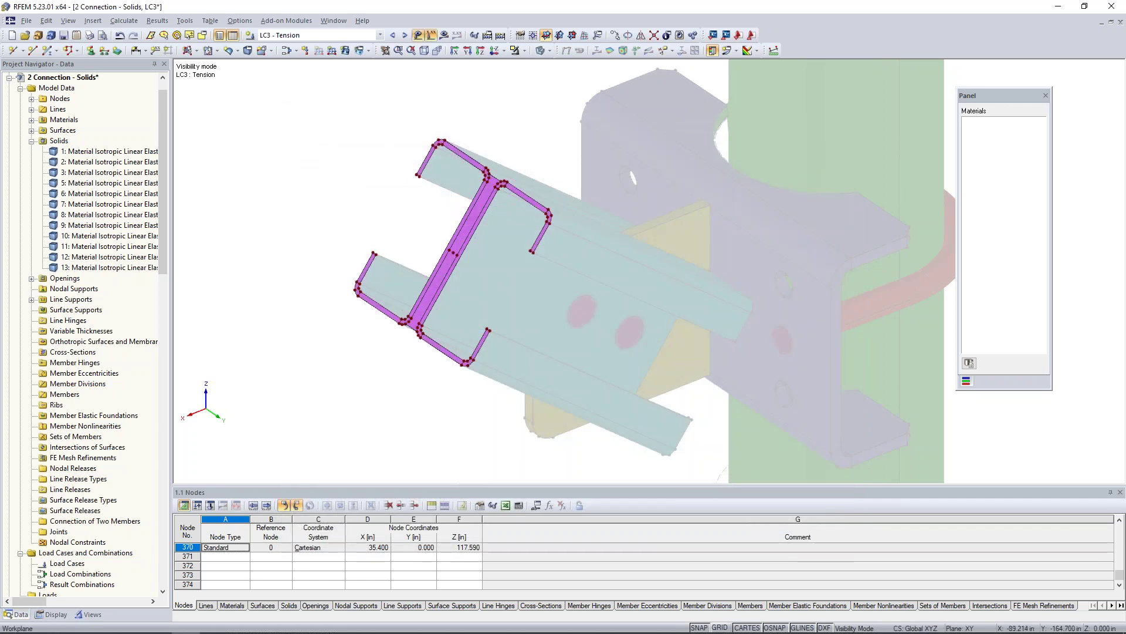
- In load case LC1 - Up, apply a nodal load of PZ 20 kip to the centre node between the channels
click(350, 36)
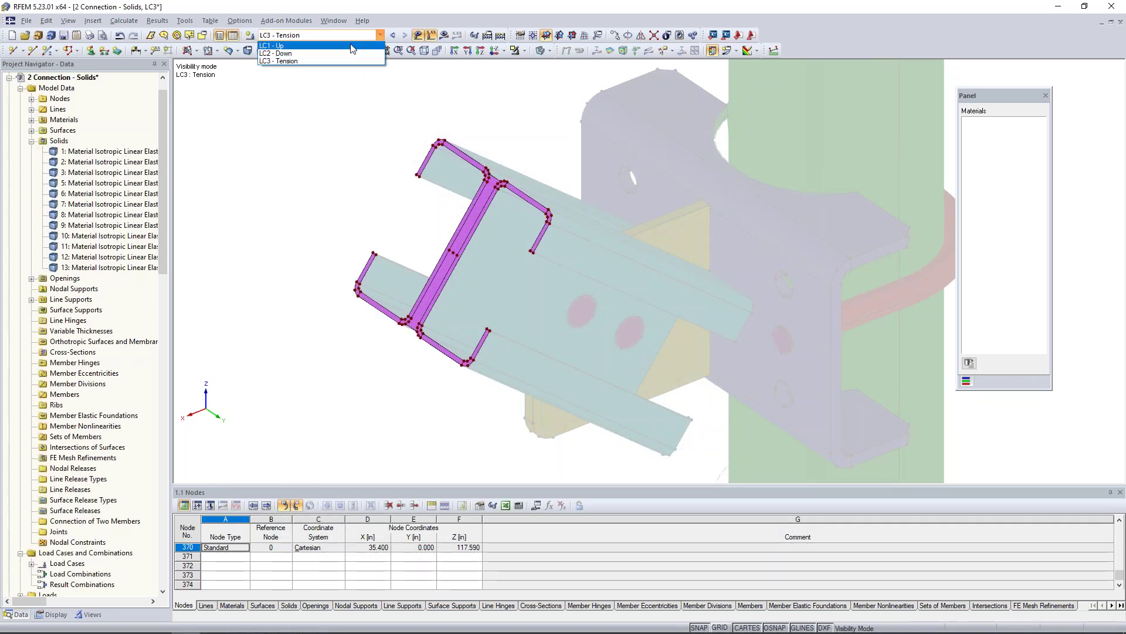
click(351, 45)
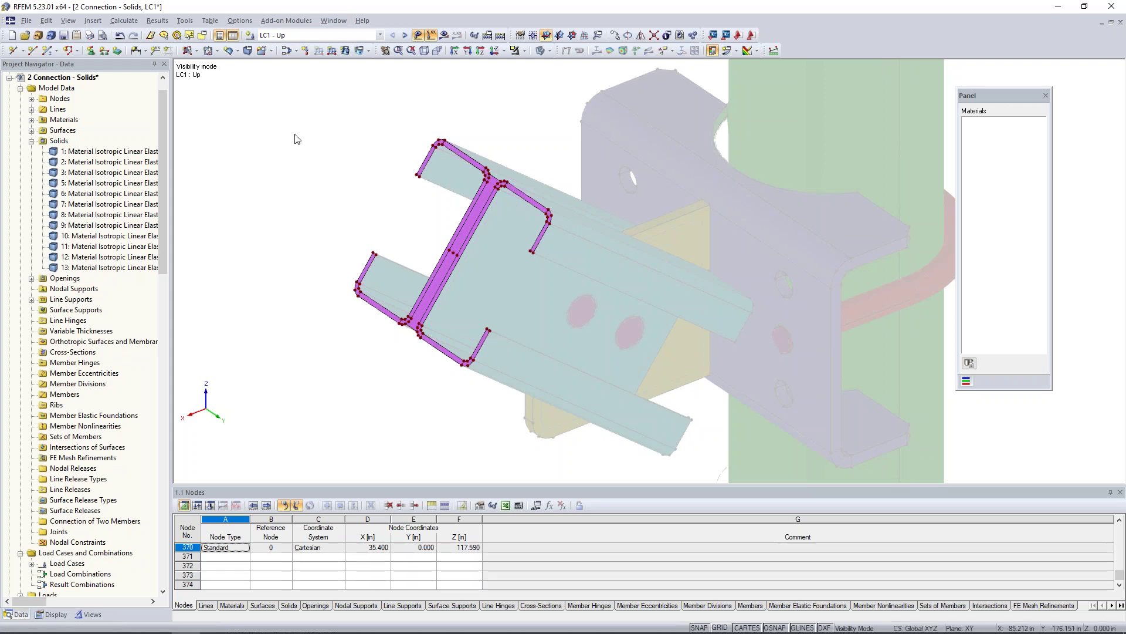
click(306, 50)
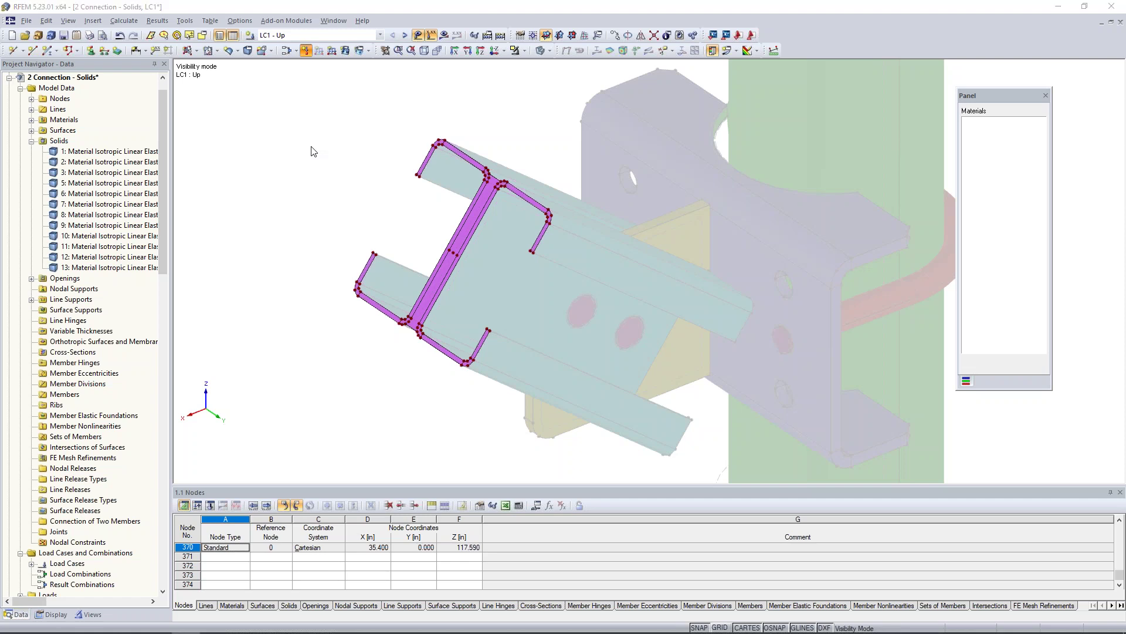
click(313, 151)
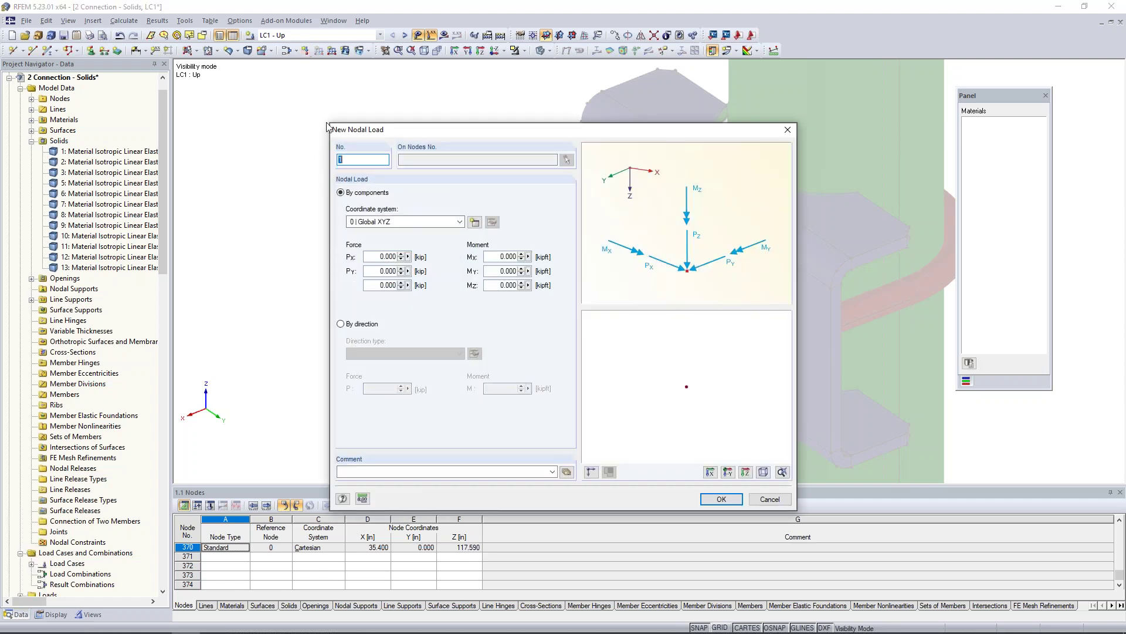
click(381, 284)
text(20)
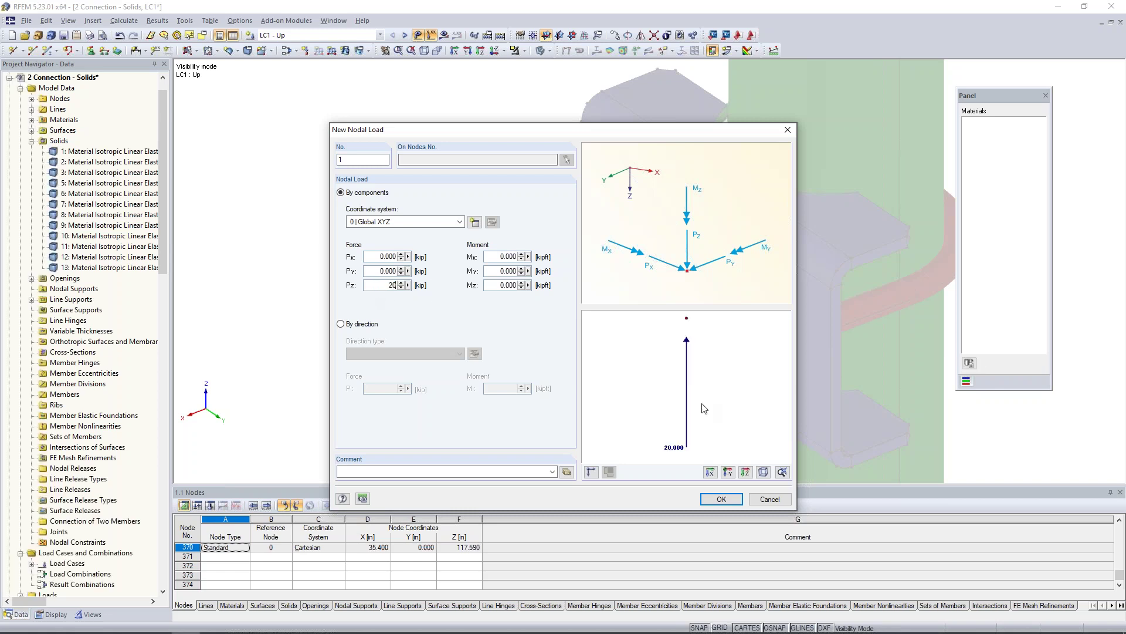
click(722, 498)
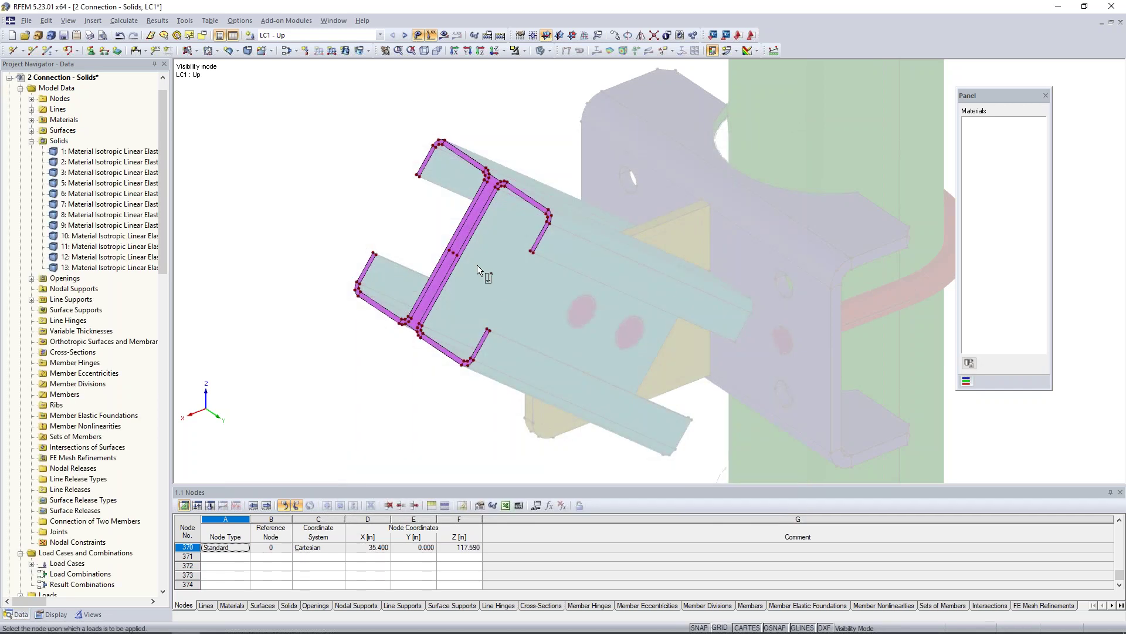
scroll(453, 253, up, 6)
click(452, 241)
scroll(567, 245, down, 4)
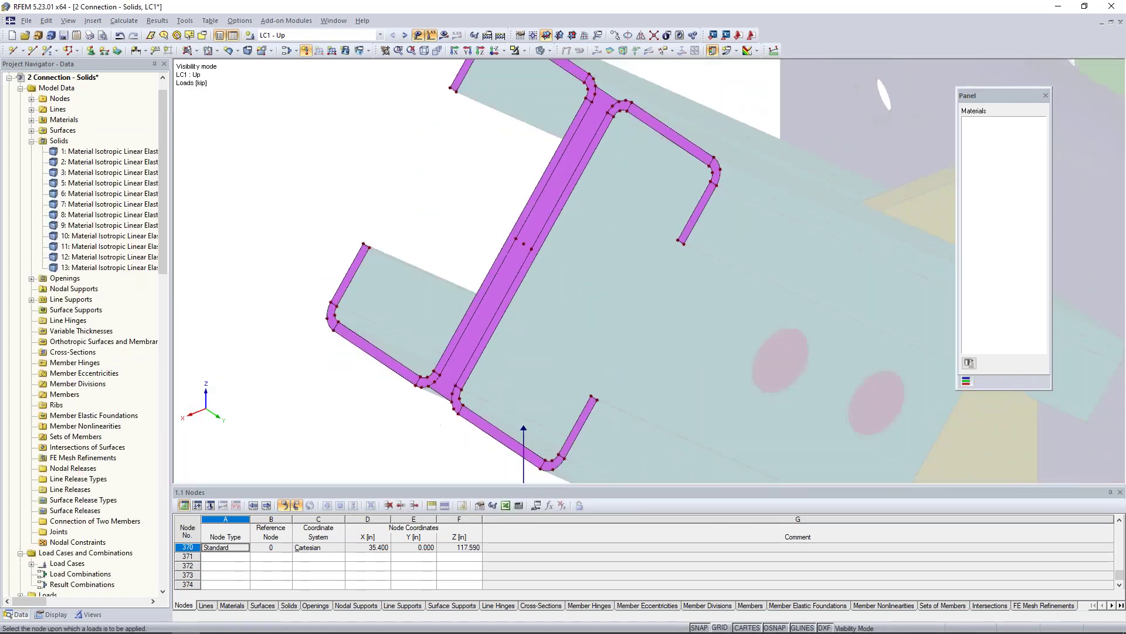
- In load case LC2 - Down, apply a nodal load of PZ -20 kip to the centre node between the channels
scroll(580, 375, down, 4)
middle_drag(582, 379, 521, 332)
click(404, 36)
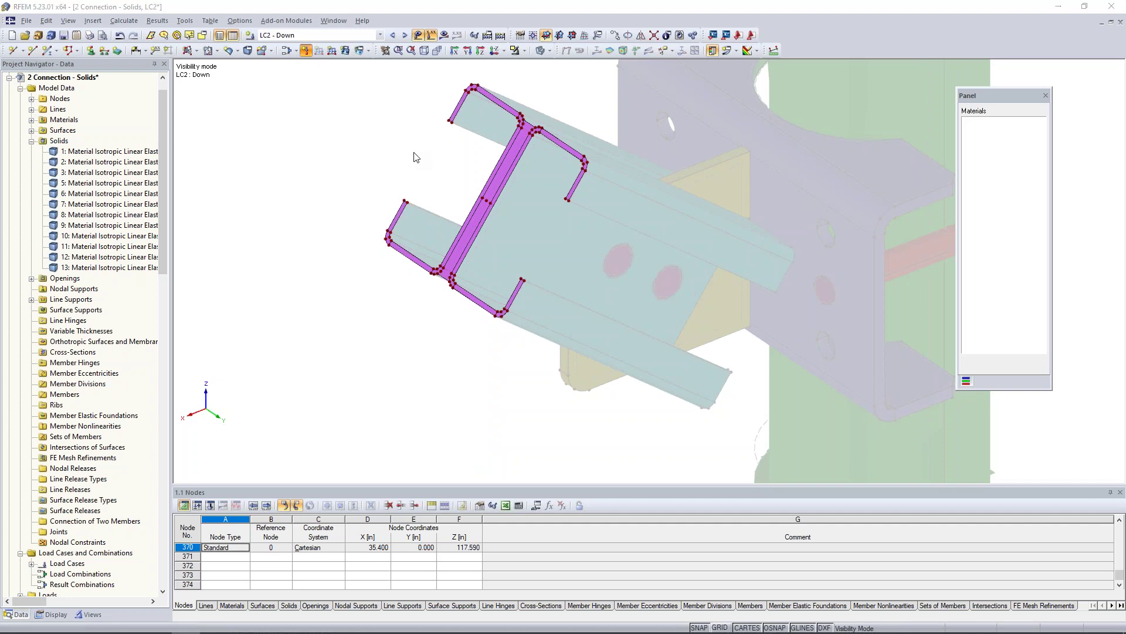
click(306, 50)
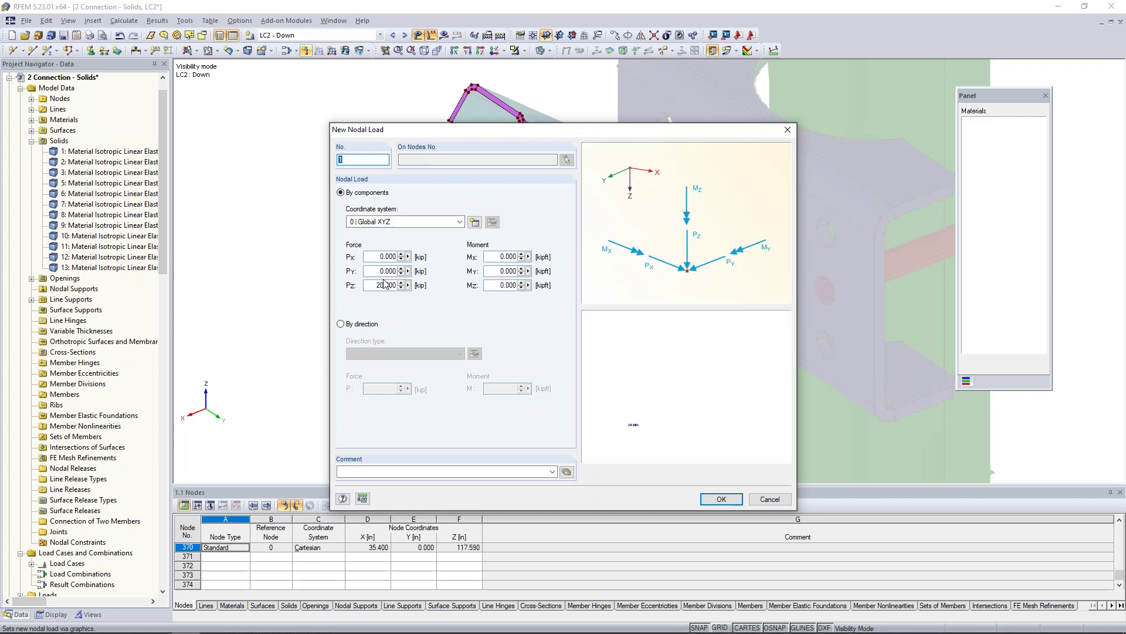
text(-)
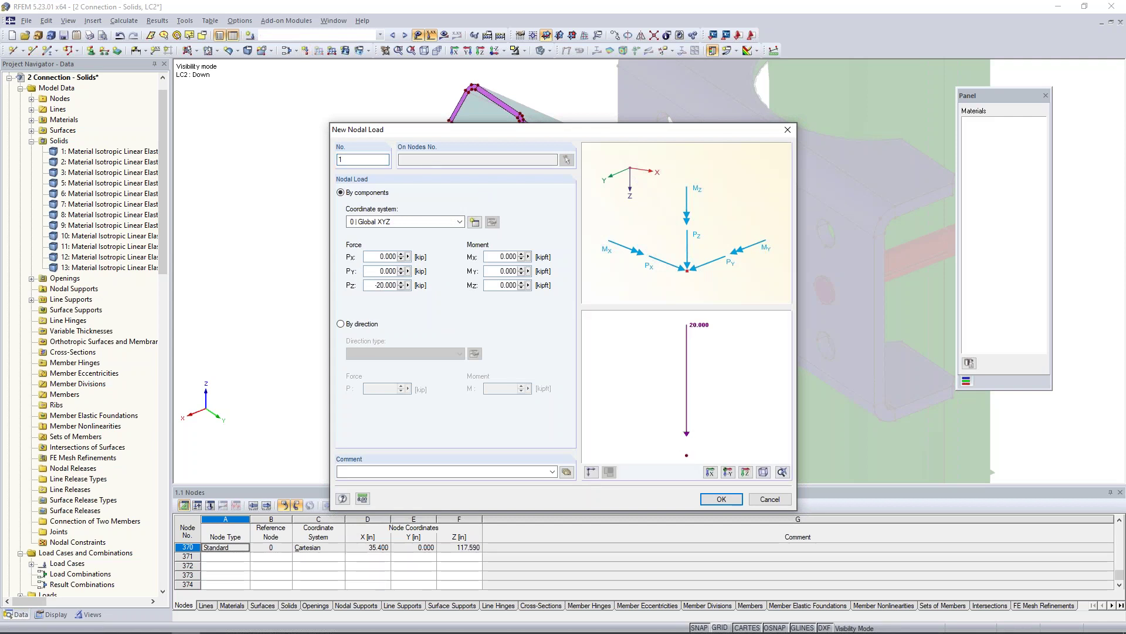
click(722, 499)
click(487, 200)
key(Escape)
- Make LC3 - Tension the active load case and cancel the visibility mode to show the whole connection
middle_drag(547, 229, 510, 252)
scroll(530, 295, down, 2)
click(405, 35)
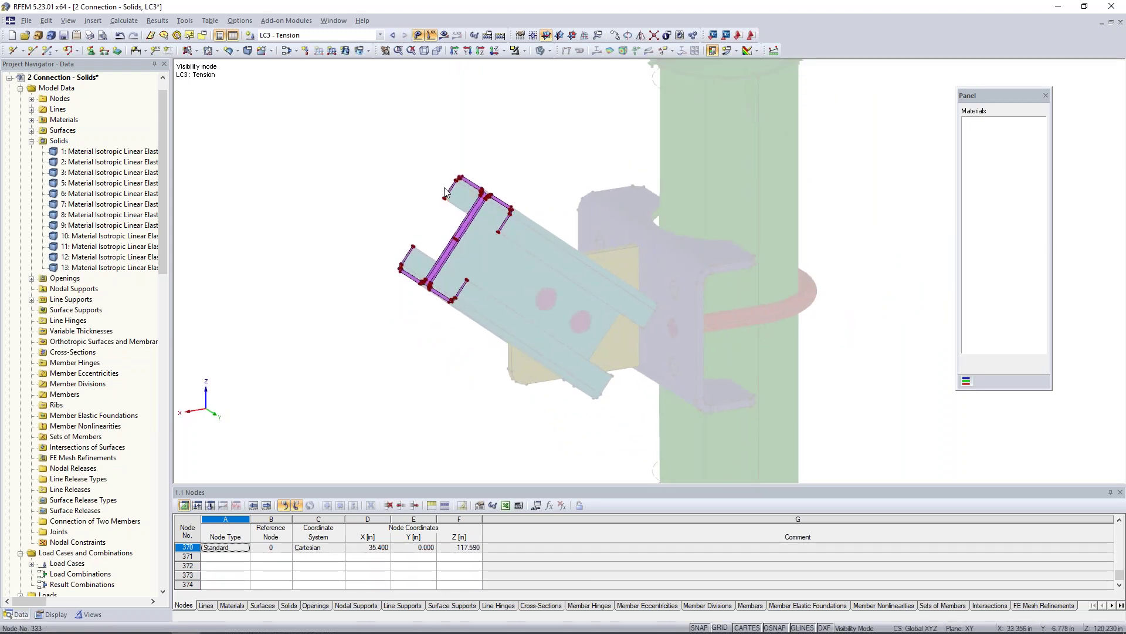
click(524, 50)
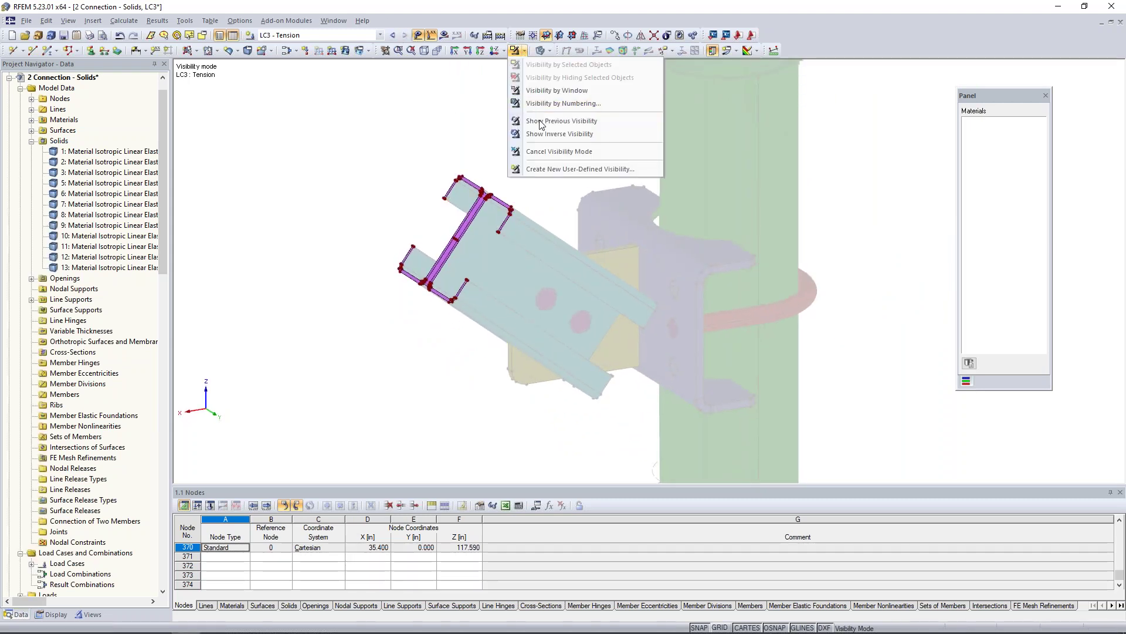
click(544, 151)
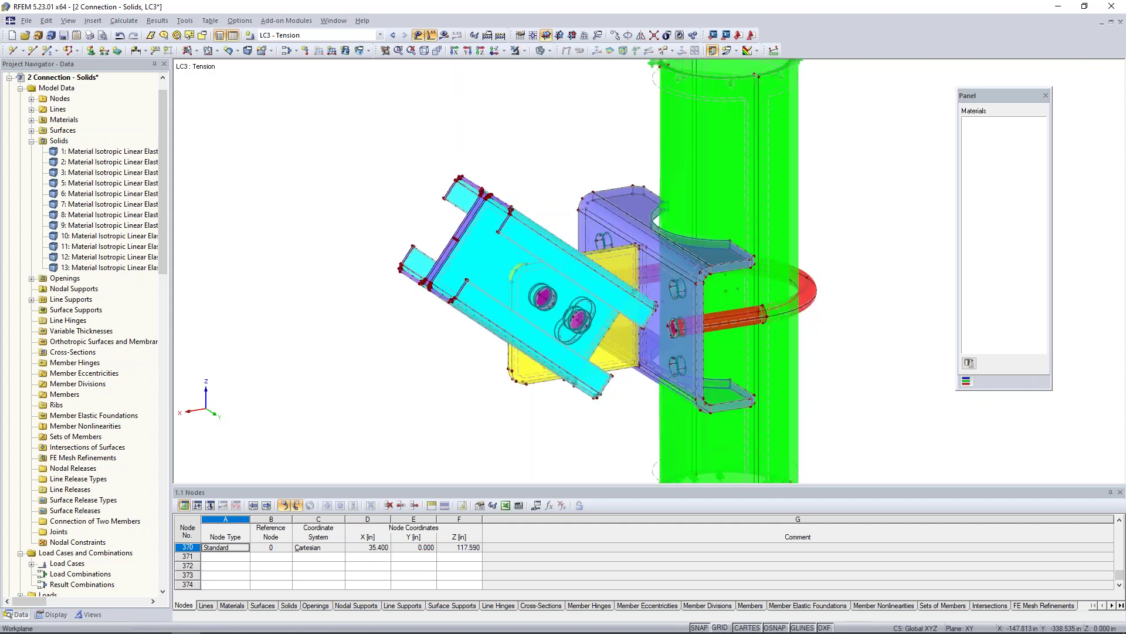
- Start a new nodal load defined by direction, with its direction the same as line 324, the brace channel's lengthwise edge
ctrl+middle_drag(470, 393, 404, 347)
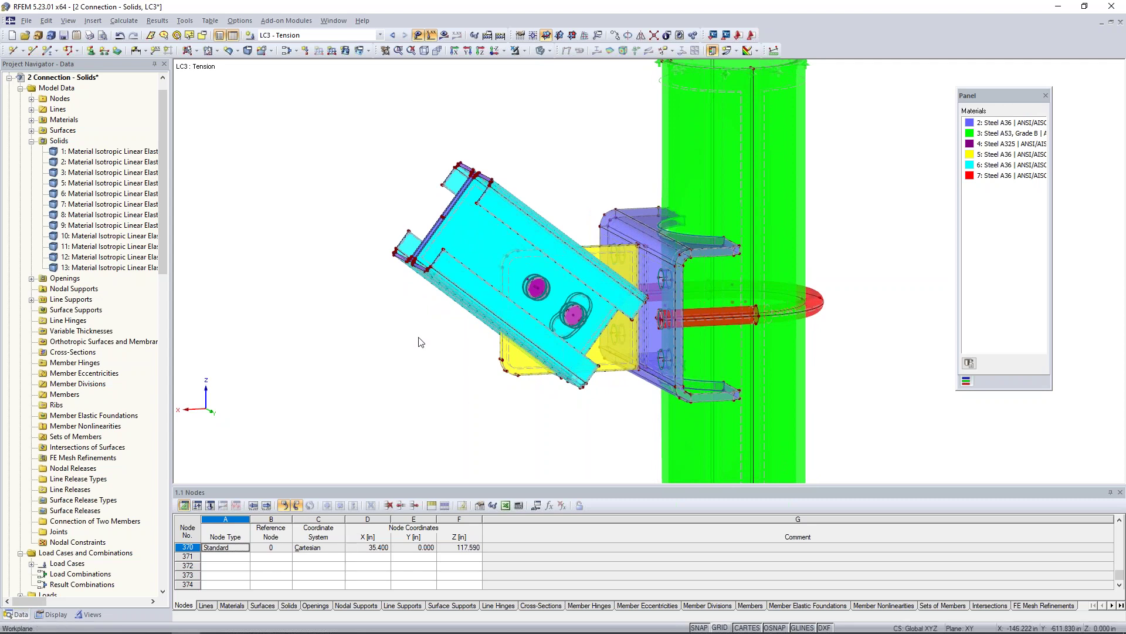
click(305, 50)
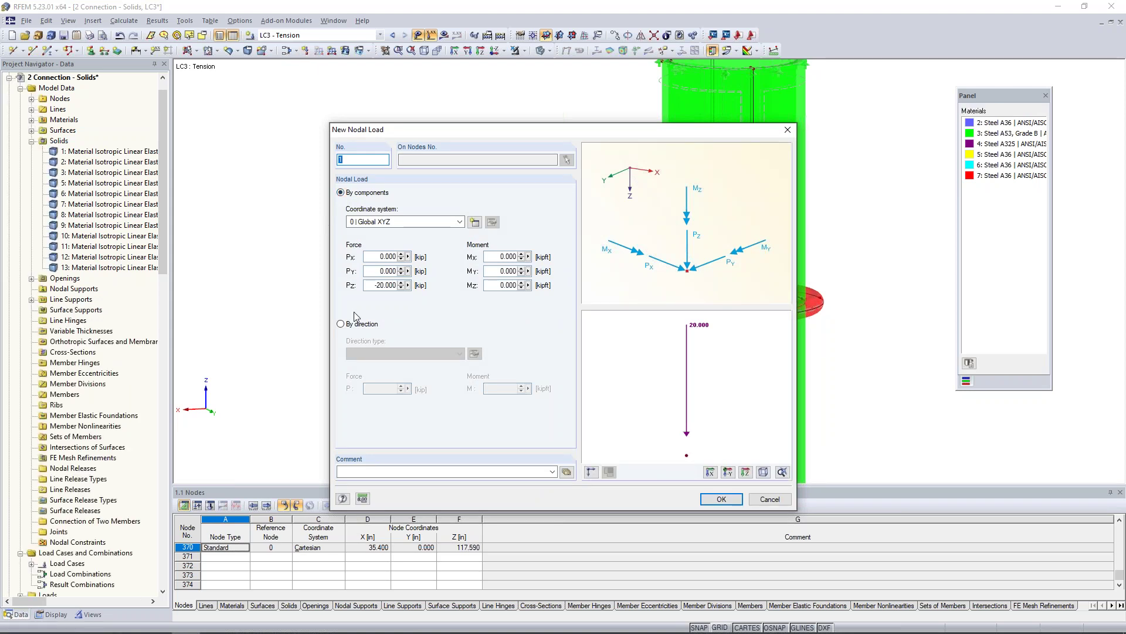
click(341, 324)
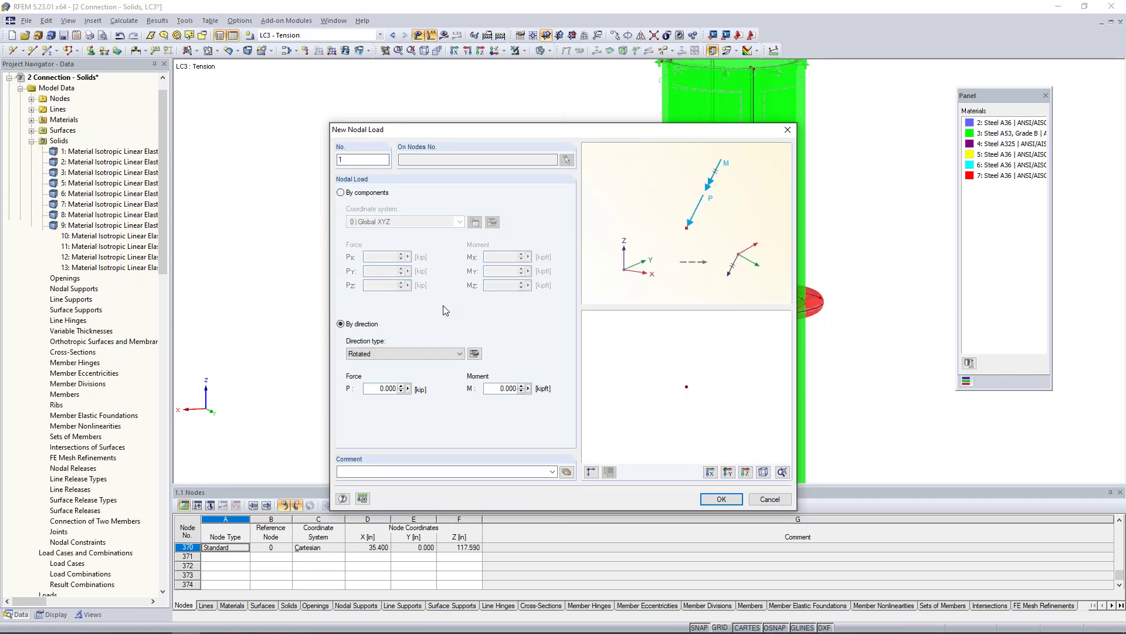
click(474, 353)
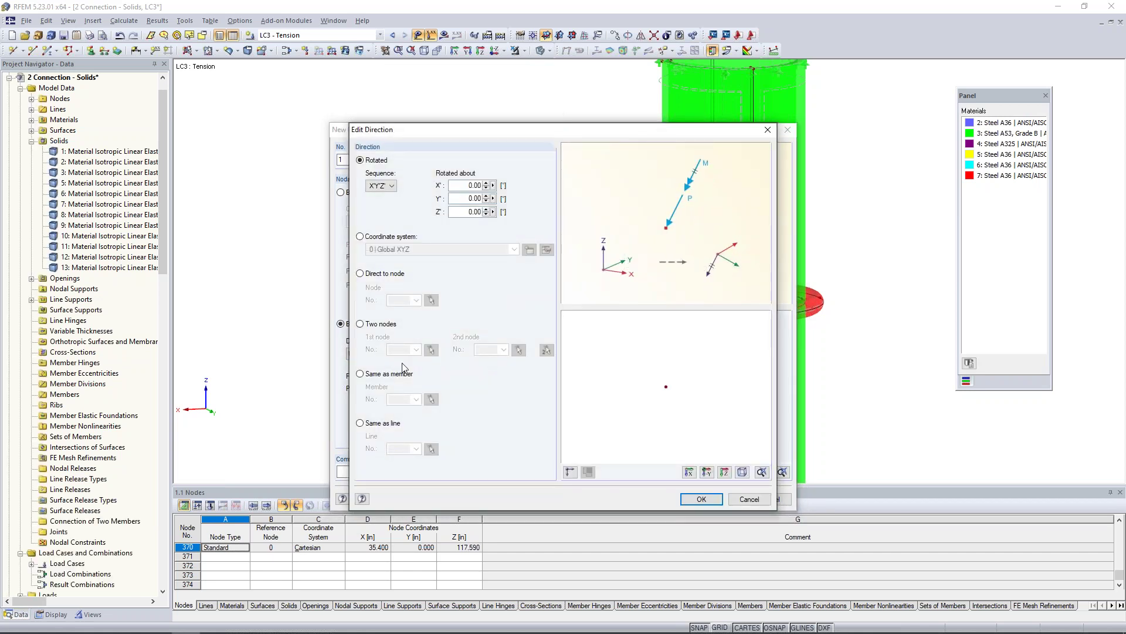
click(360, 423)
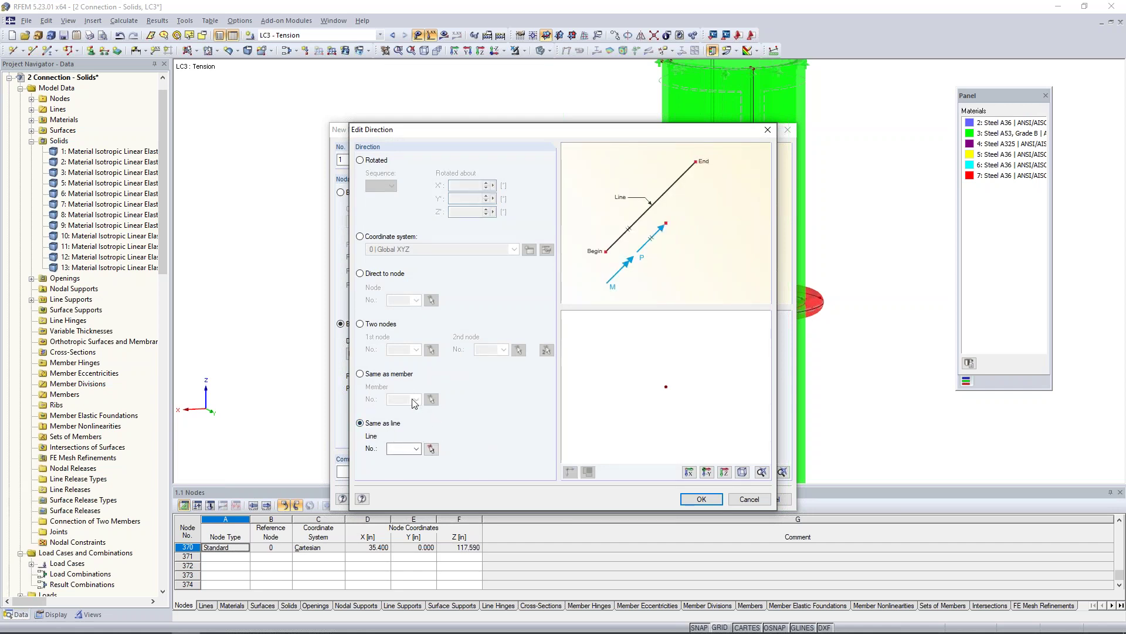
click(432, 449)
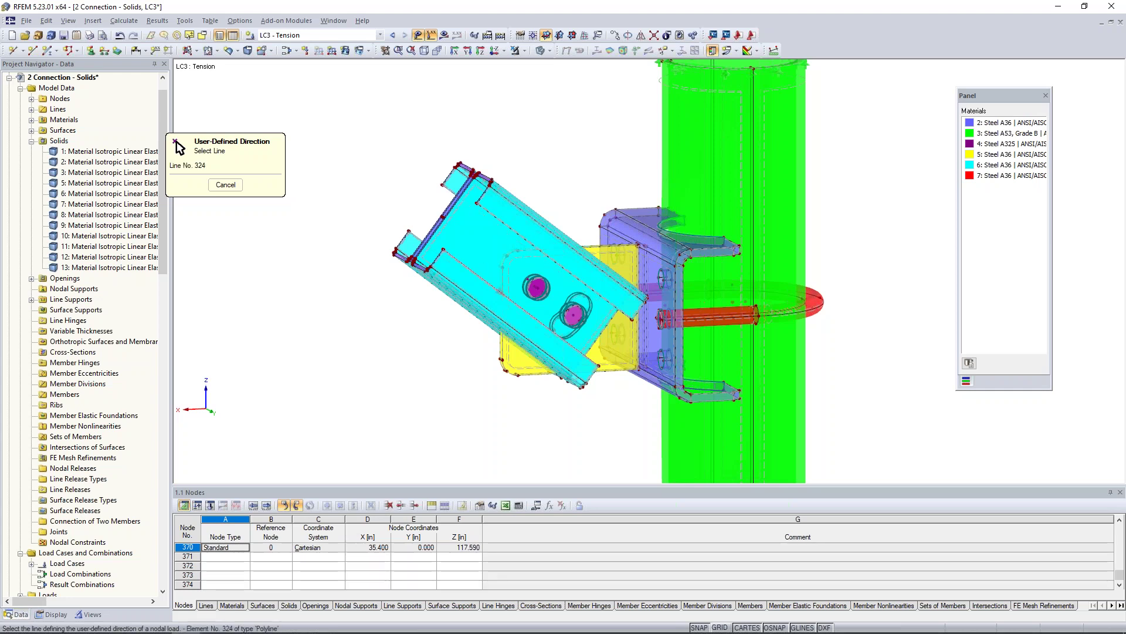
click(176, 143)
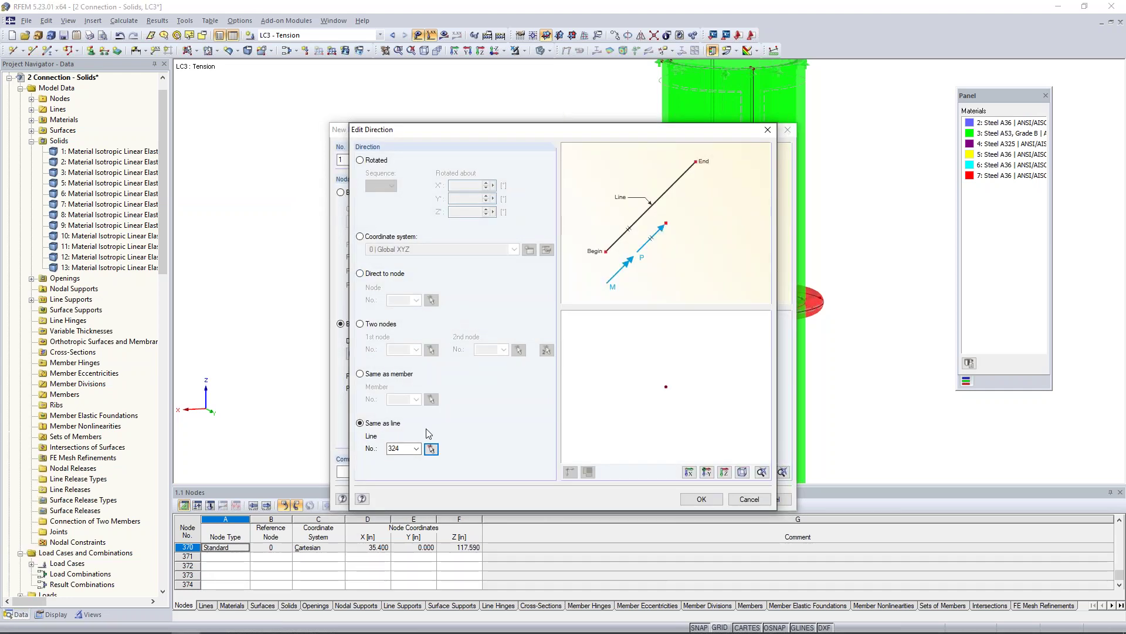
click(702, 499)
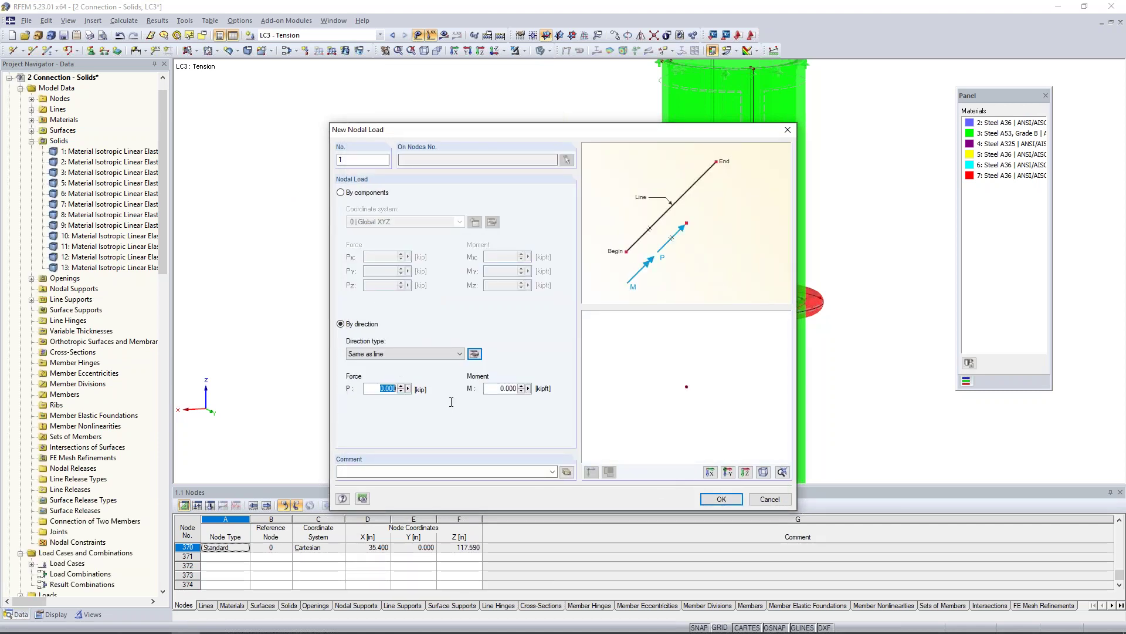
- Set the directional force P to -40 kip and apply it to the centre node between the channels
text(-40)
click(723, 498)
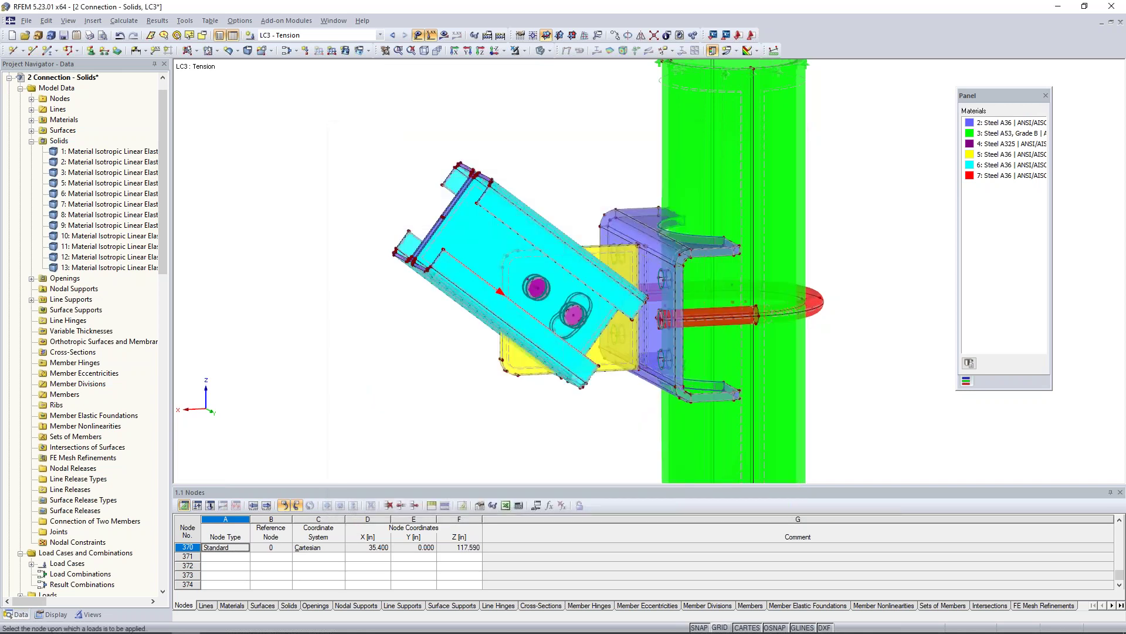
scroll(452, 226, up, 5)
middle_drag(451, 225, 509, 277)
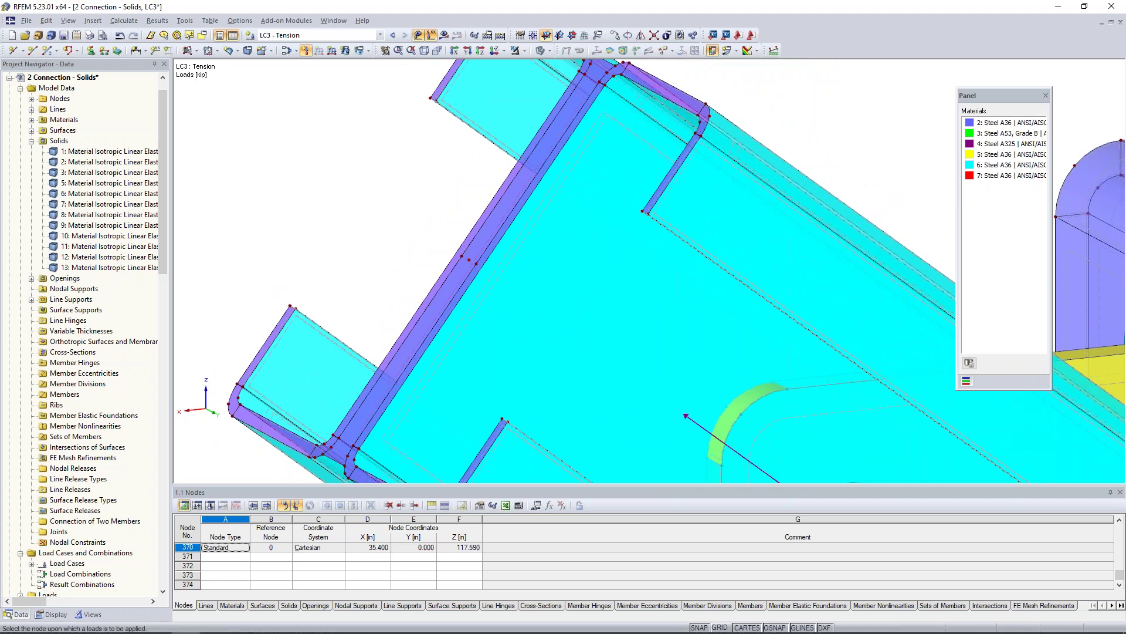
scroll(541, 258, down, 5)
key(Escape)
ctrl+middle_drag(610, 226, 584, 197)
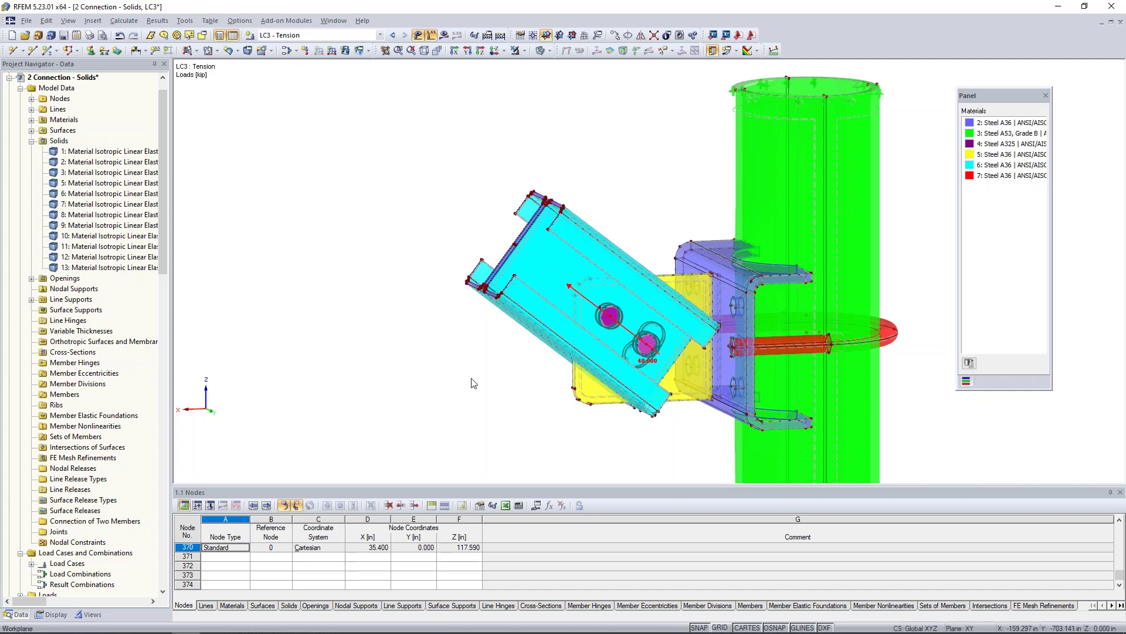
- Set the FE mesh target length to 1 in and regenerate the mesh on confirming the settings
middle_drag(469, 381, 415, 364)
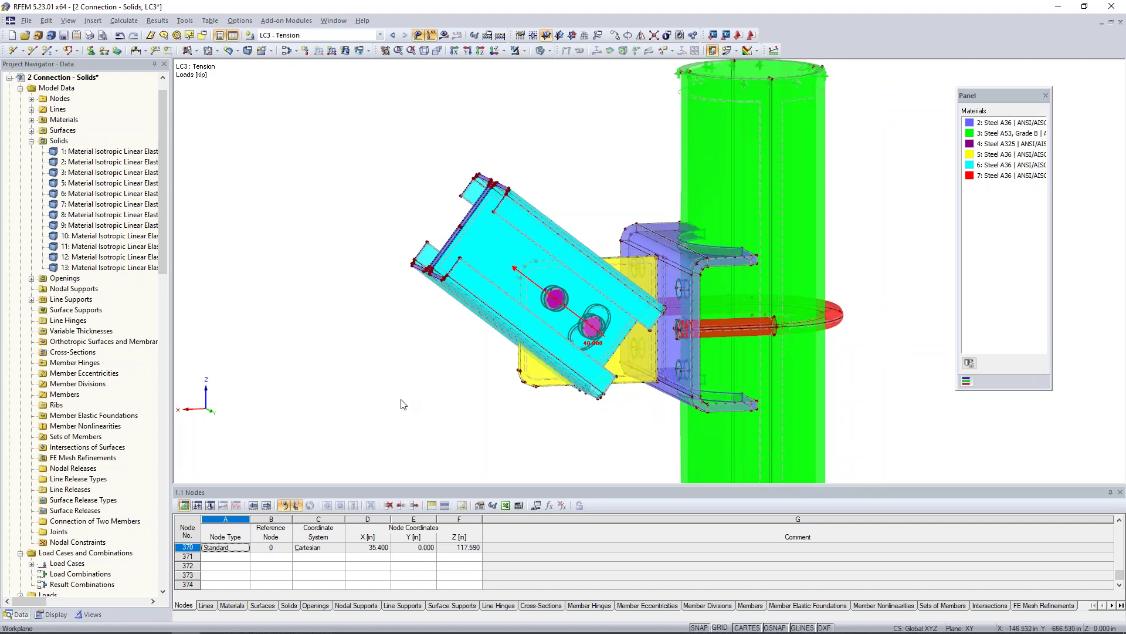
scroll(415, 384, down, 2)
mouse_move(468, 381)
middle_down()
mouse_move(412, 341)
mouse_move(465, 373)
middle_up()
scroll(412, 341, down, 2)
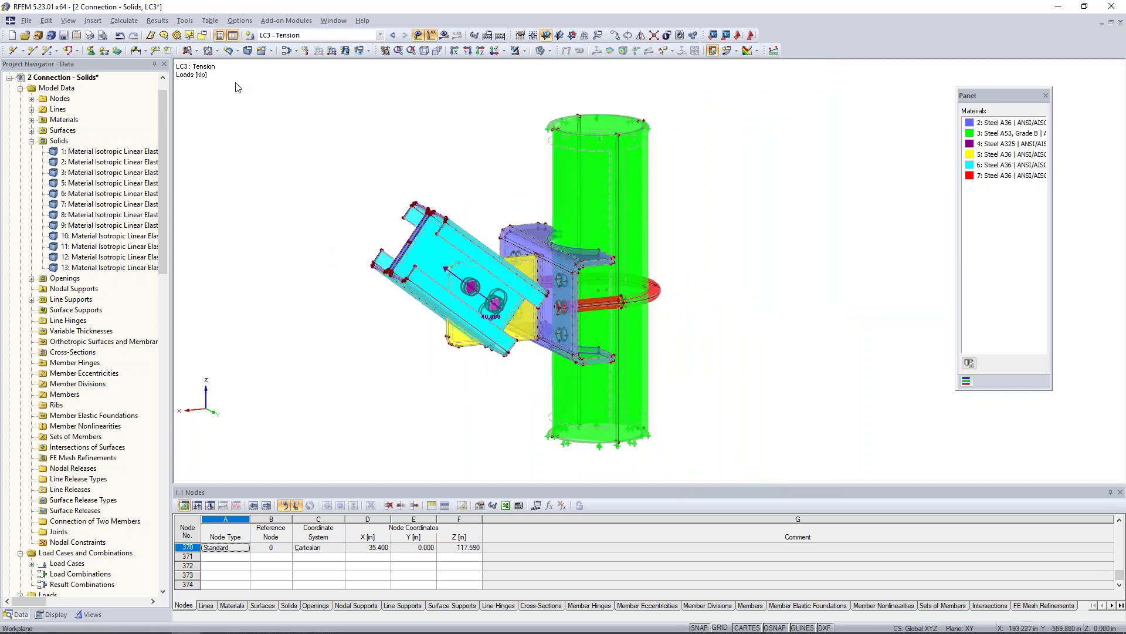
click(125, 21)
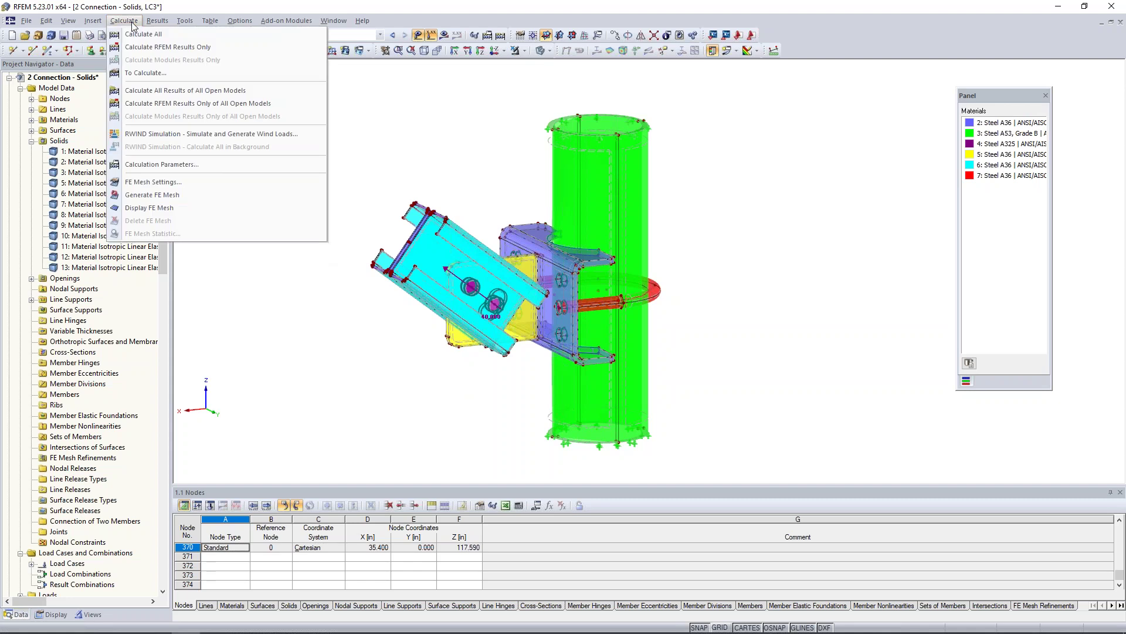
click(152, 184)
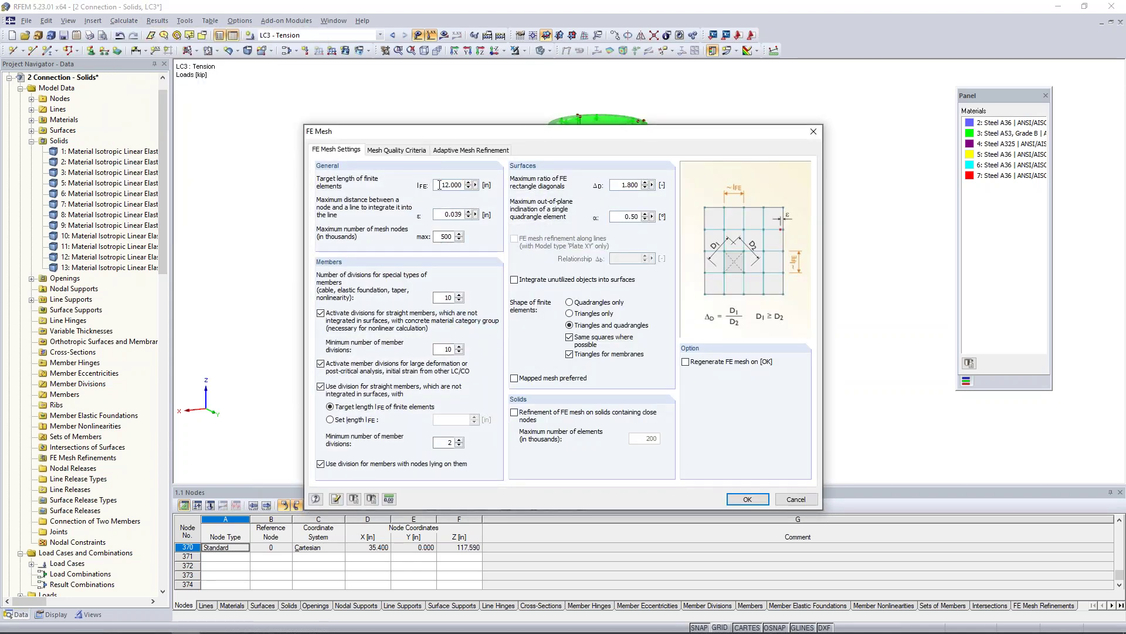
drag(439, 184, 482, 202)
text(1)
click(687, 363)
click(754, 500)
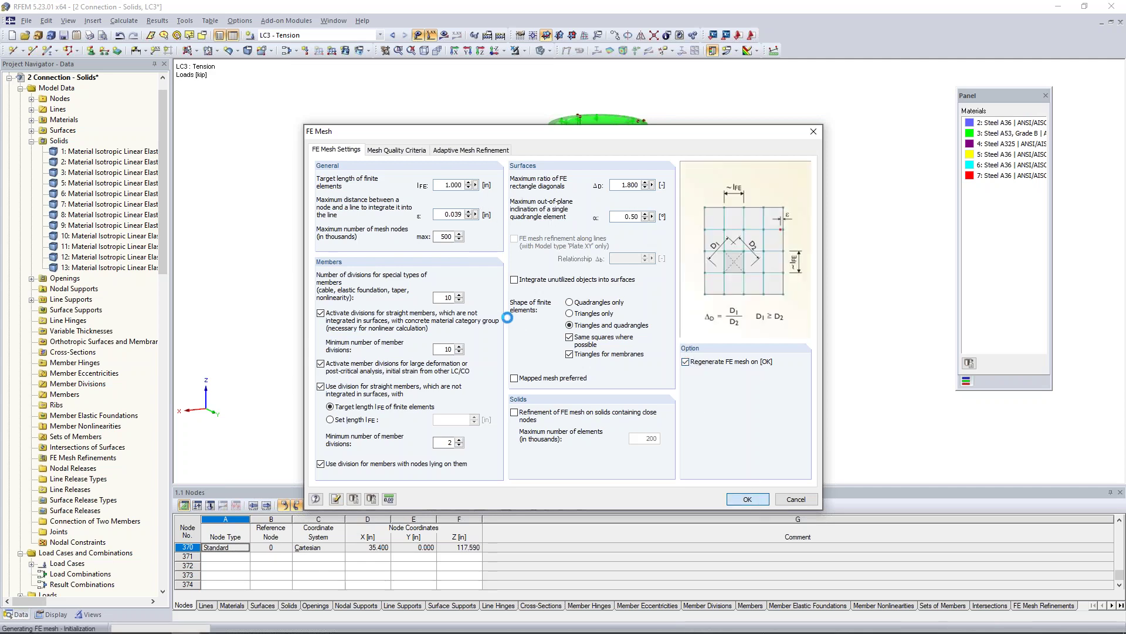
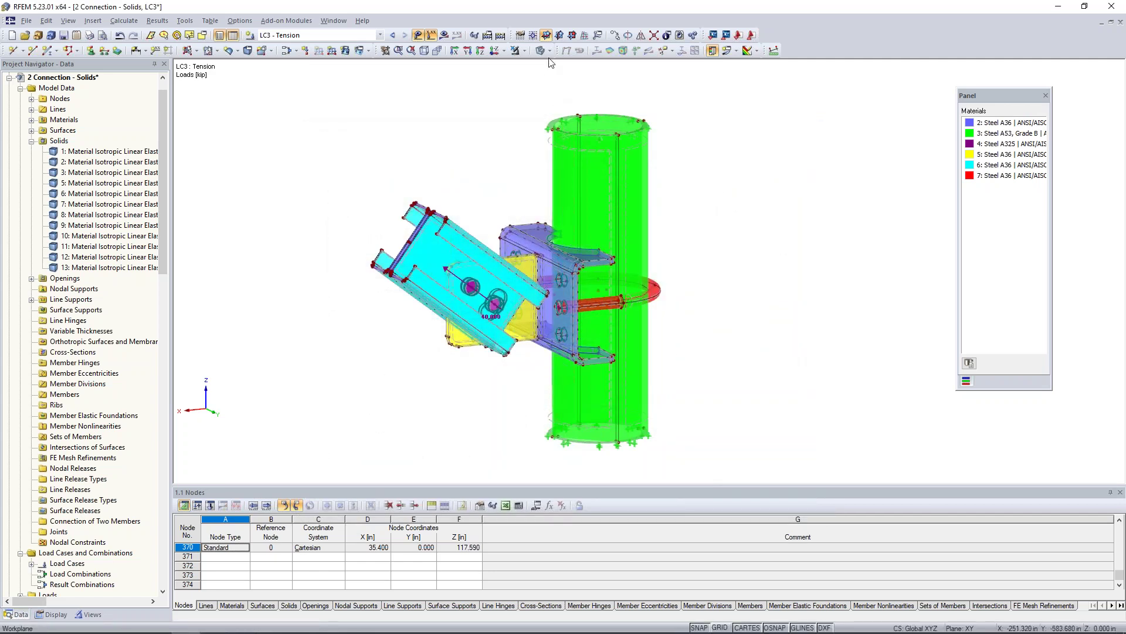
- Display the FE mesh on the connection model and hide the load display
click(53, 615)
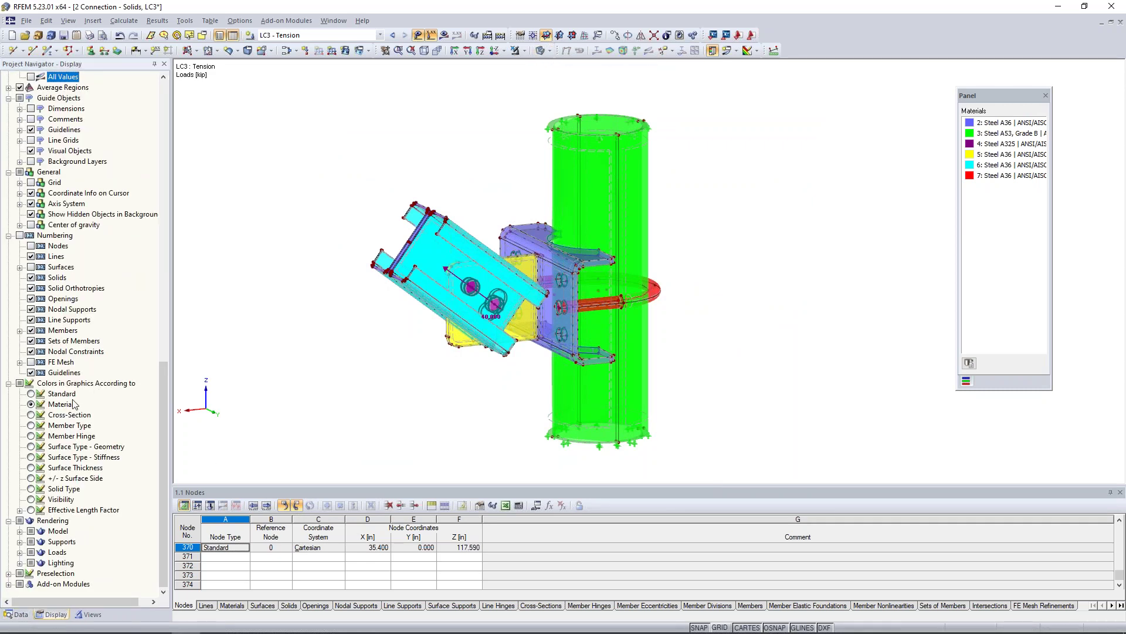
scroll(73, 404, up, 9)
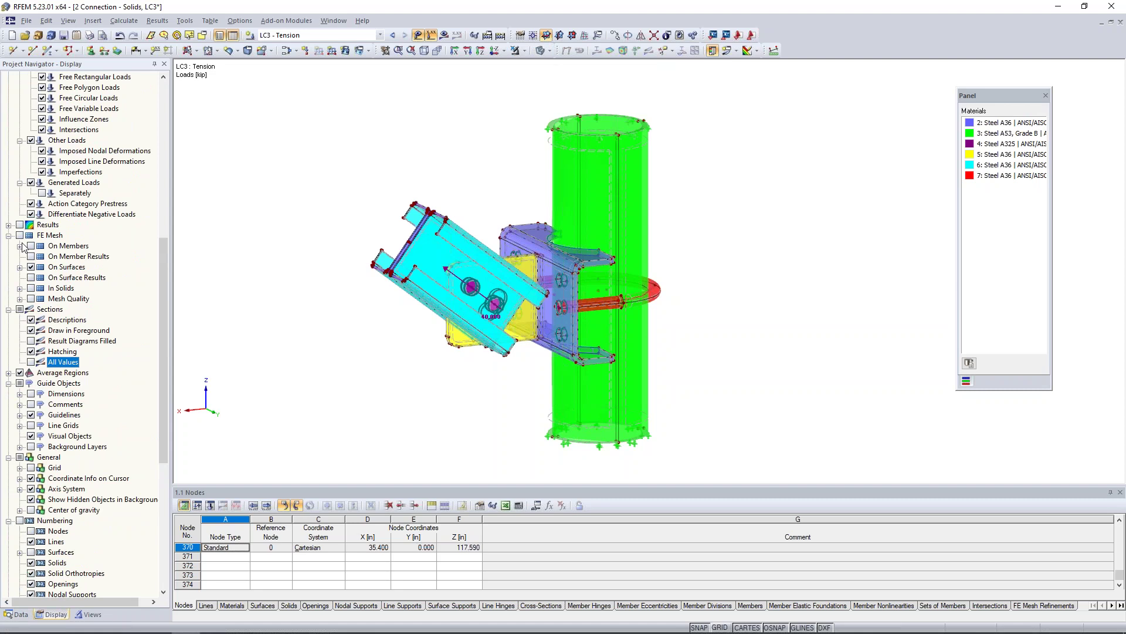
click(550, 52)
click(551, 65)
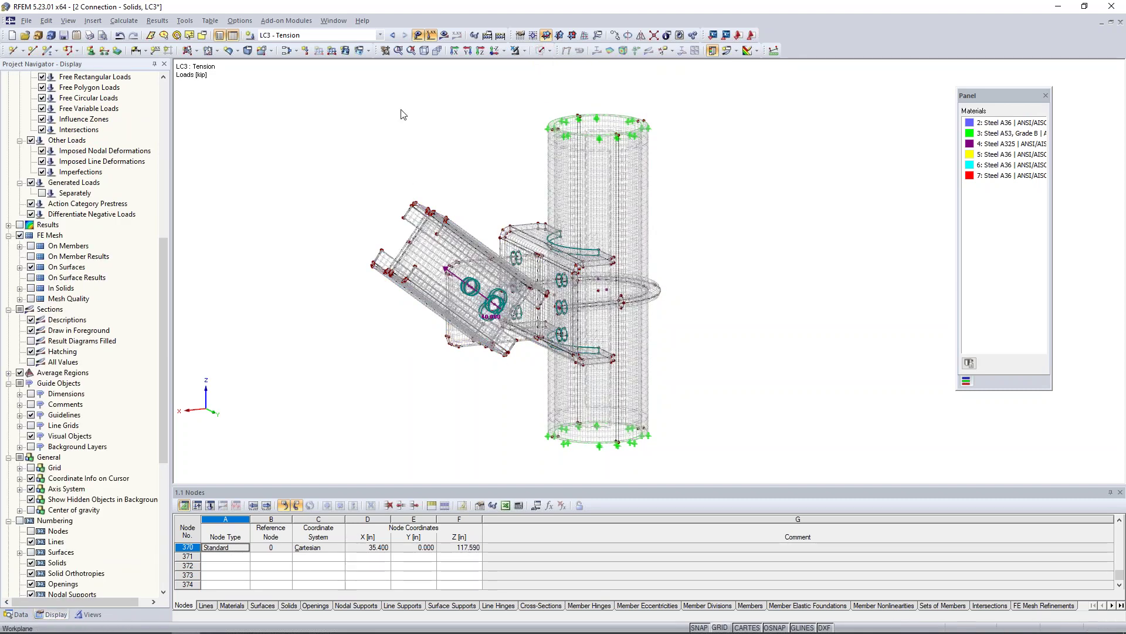
click(419, 35)
scroll(525, 377, up, 4)
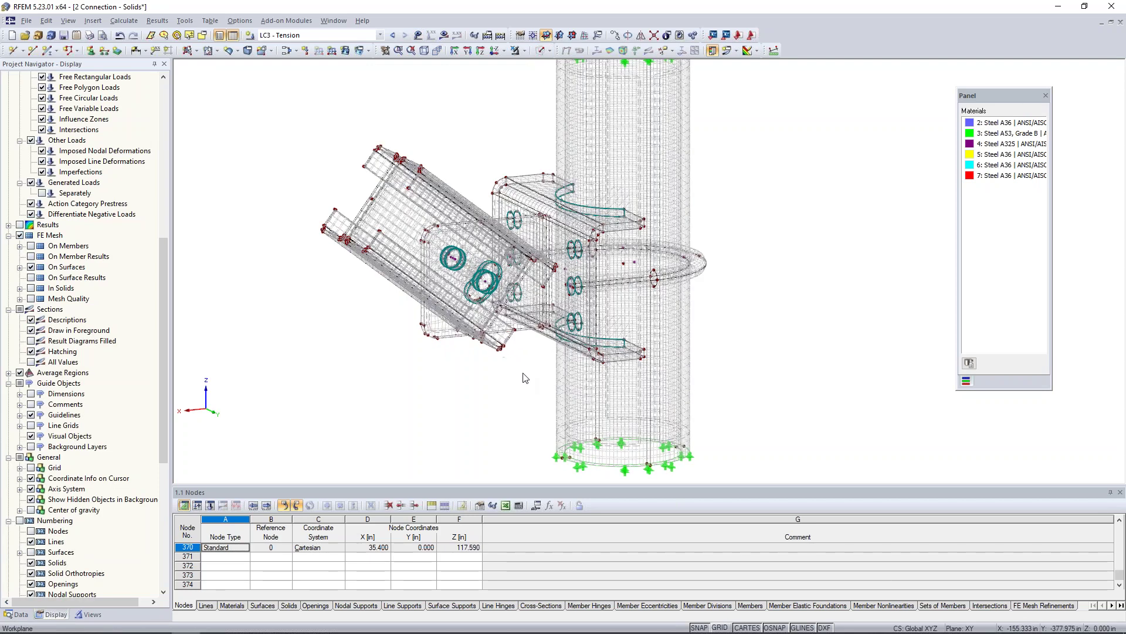
- Isolate the solid in the bracket's middle bolt hole to examine its mesh, and cancel the visibility mode
scroll(525, 377, down, 1)
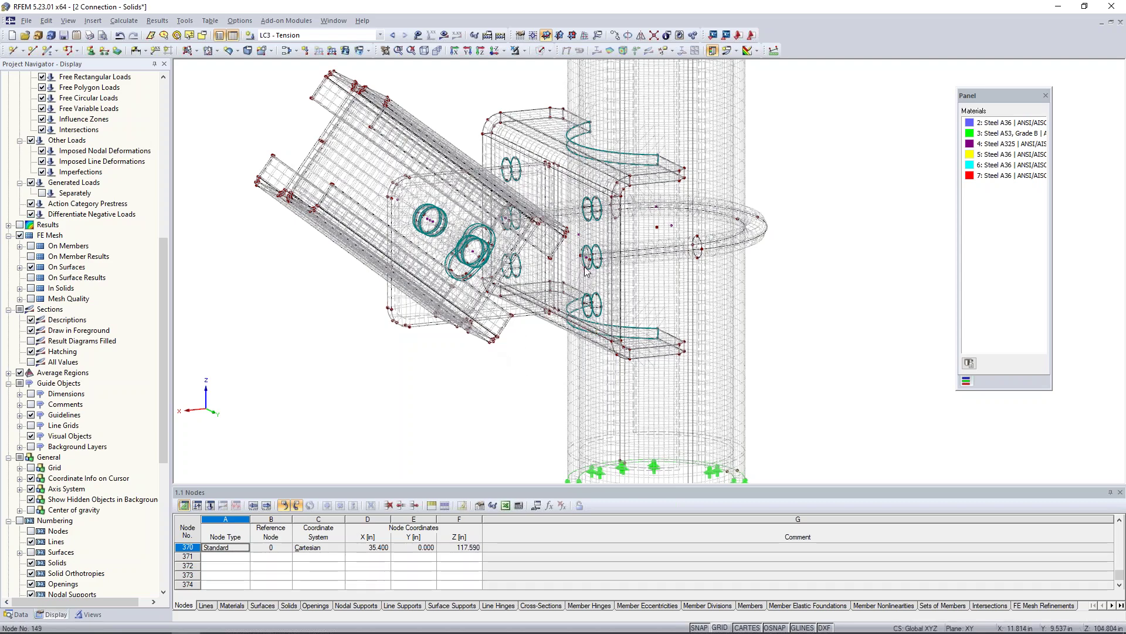
scroll(585, 269, up, 3)
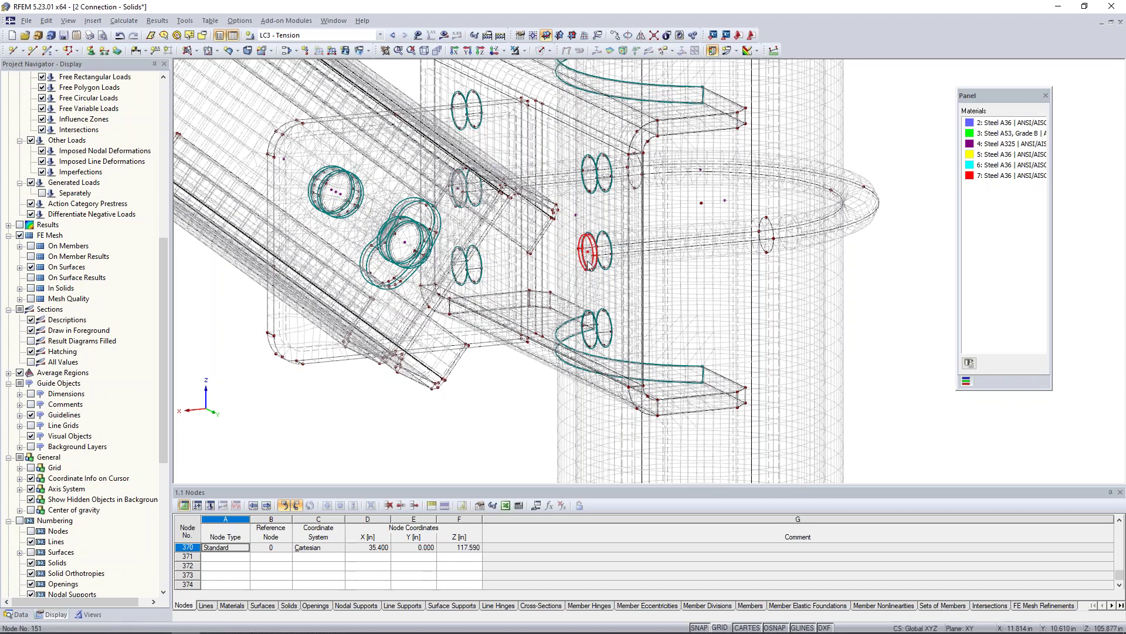
click(523, 51)
click(563, 65)
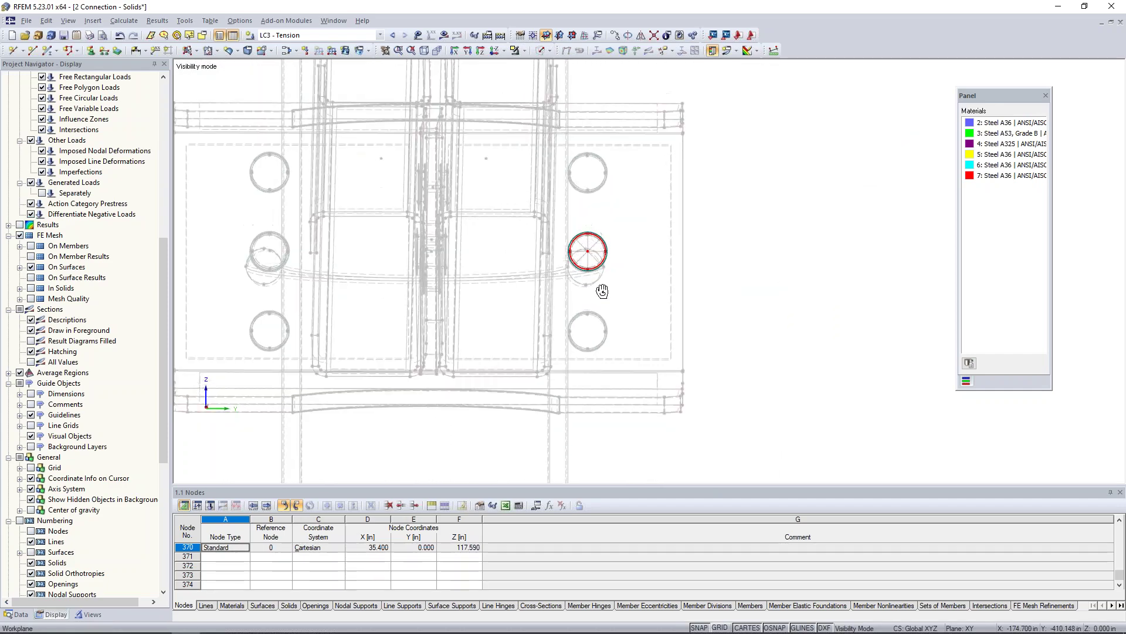
scroll(590, 252, up, 5)
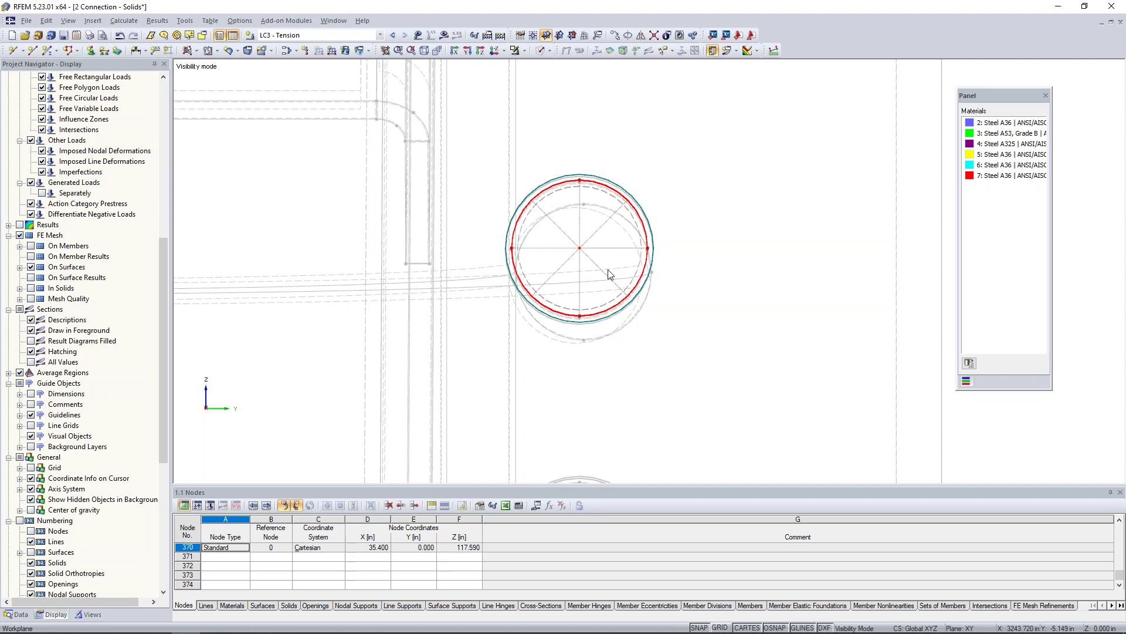
scroll(623, 246, down, 3)
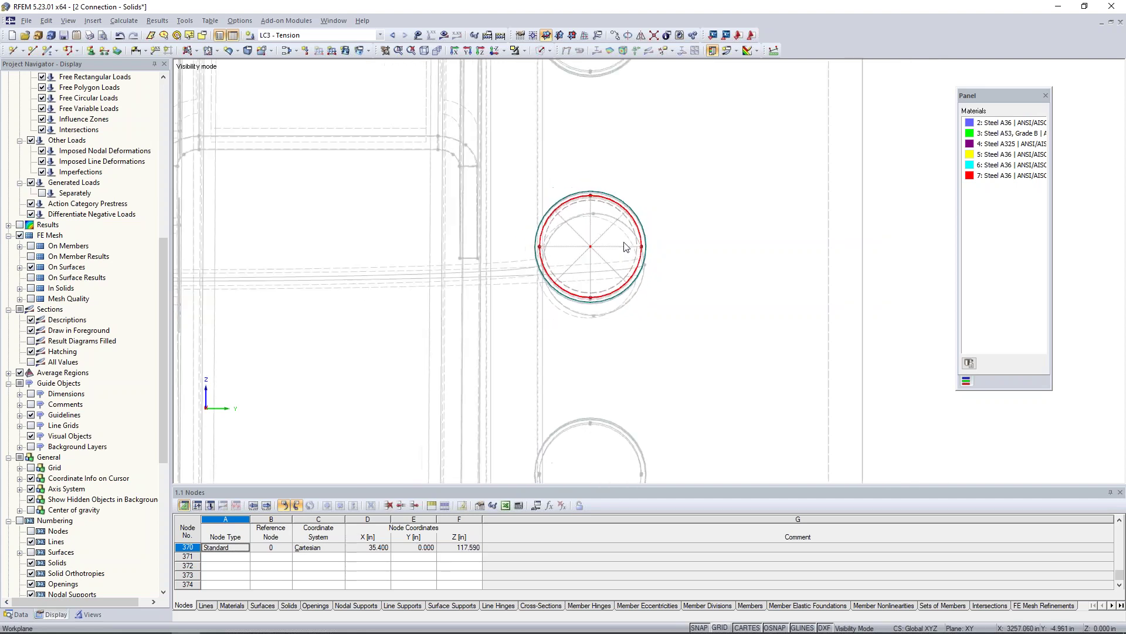
click(525, 51)
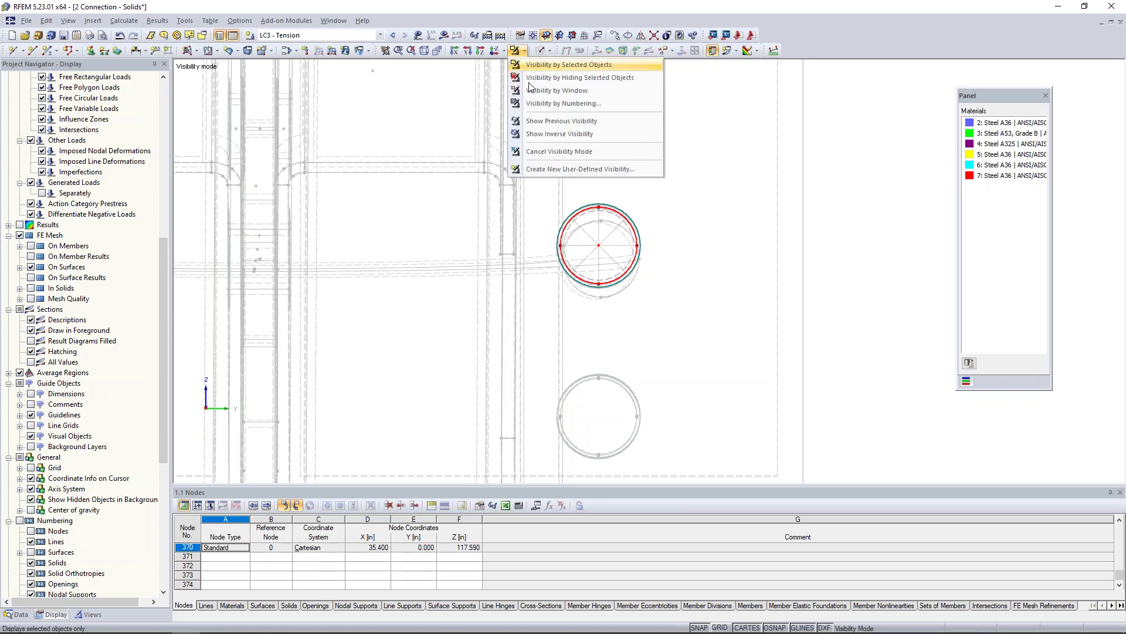
click(535, 151)
- Select the solids in the bracket's two middle holes and the brace's bolt holes, and show only these selected objects
scroll(558, 247, down, 5)
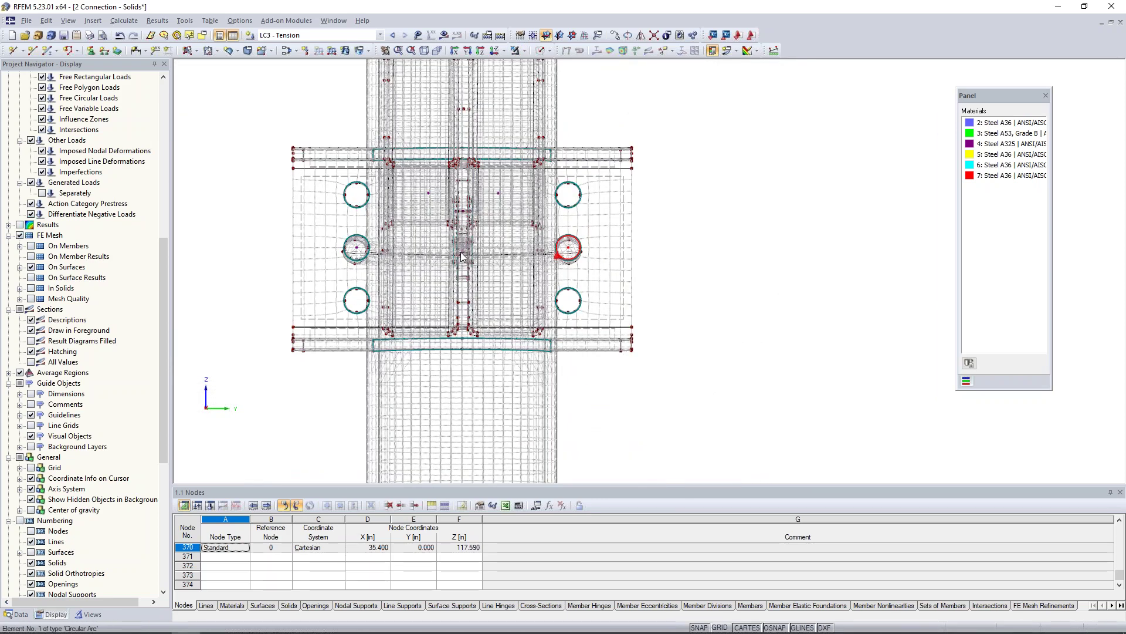
ctrl+middle_drag(588, 271, 141, 266)
scroll(453, 252, up, 5)
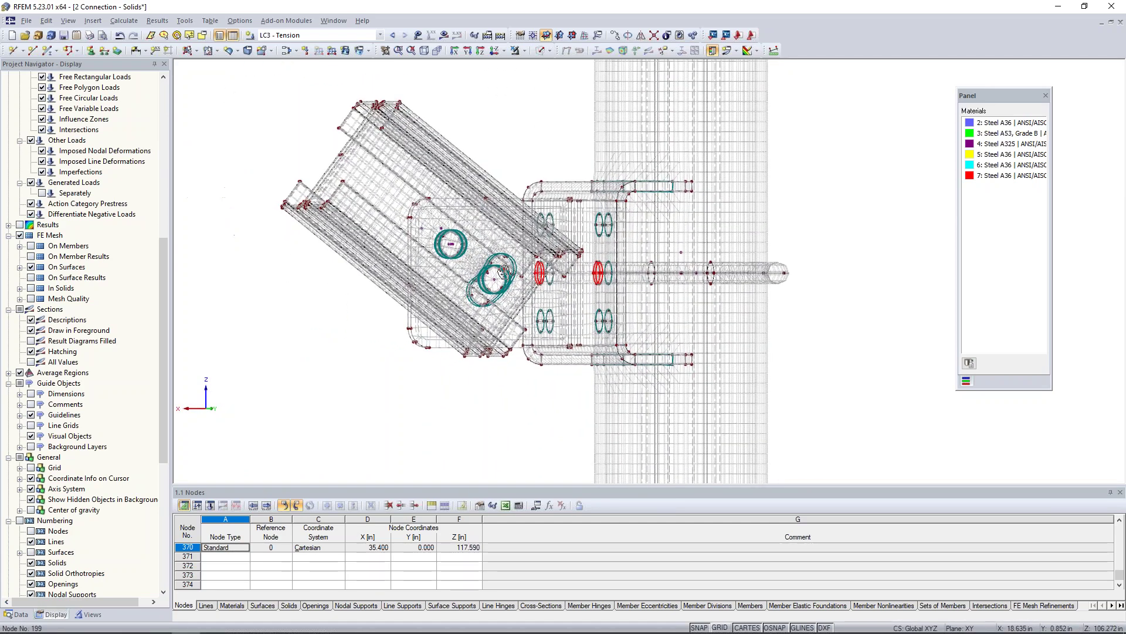
scroll(453, 252, up, 1)
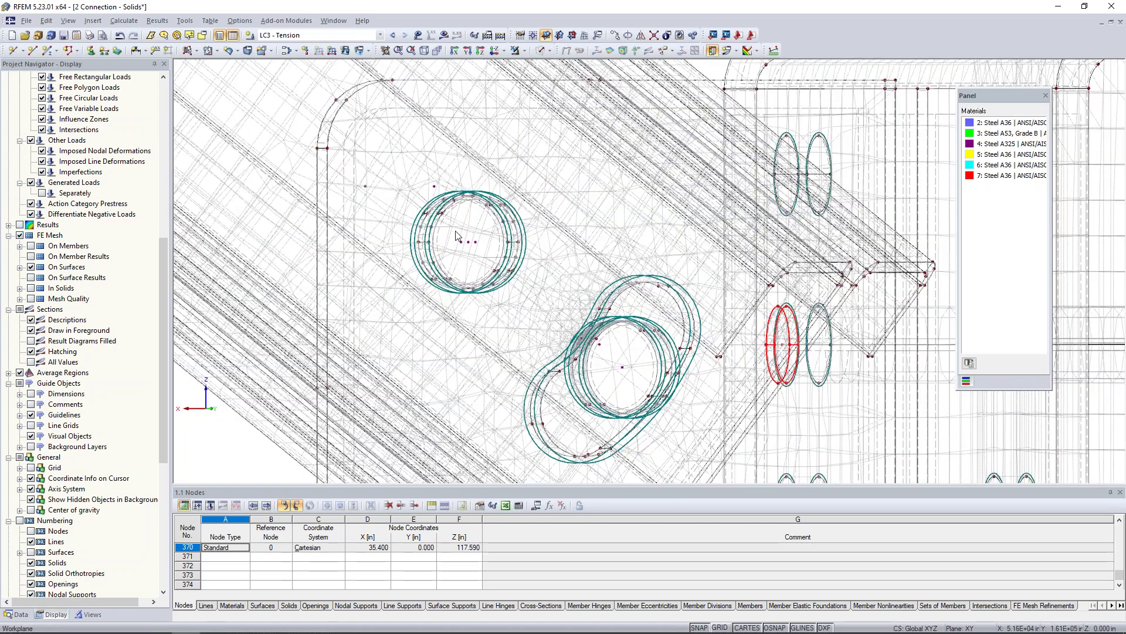
click(477, 259)
click(621, 367)
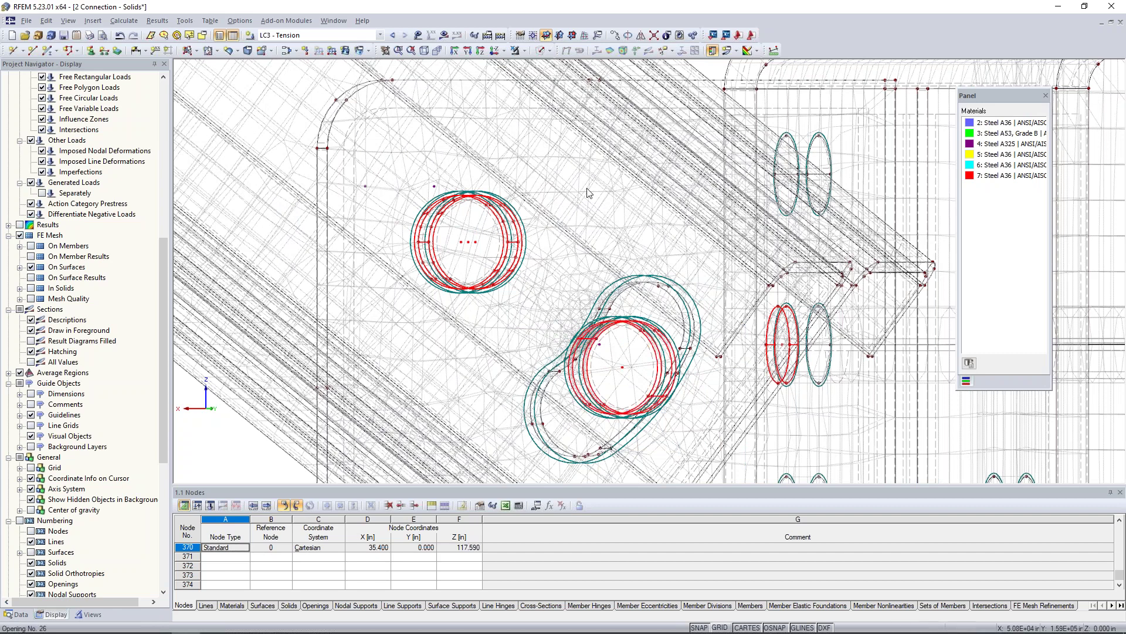
click(525, 51)
click(532, 68)
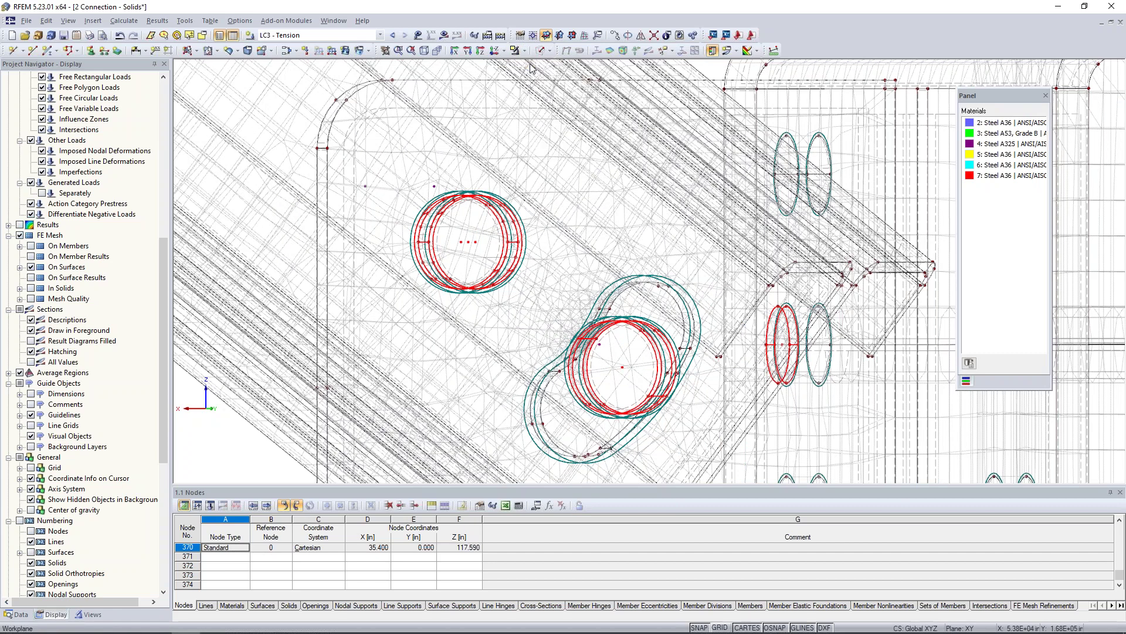
- Assign a new solid FE mesh refinement with a target length of 0.3 in to the selected bolt-hole solids
right_click(469, 245)
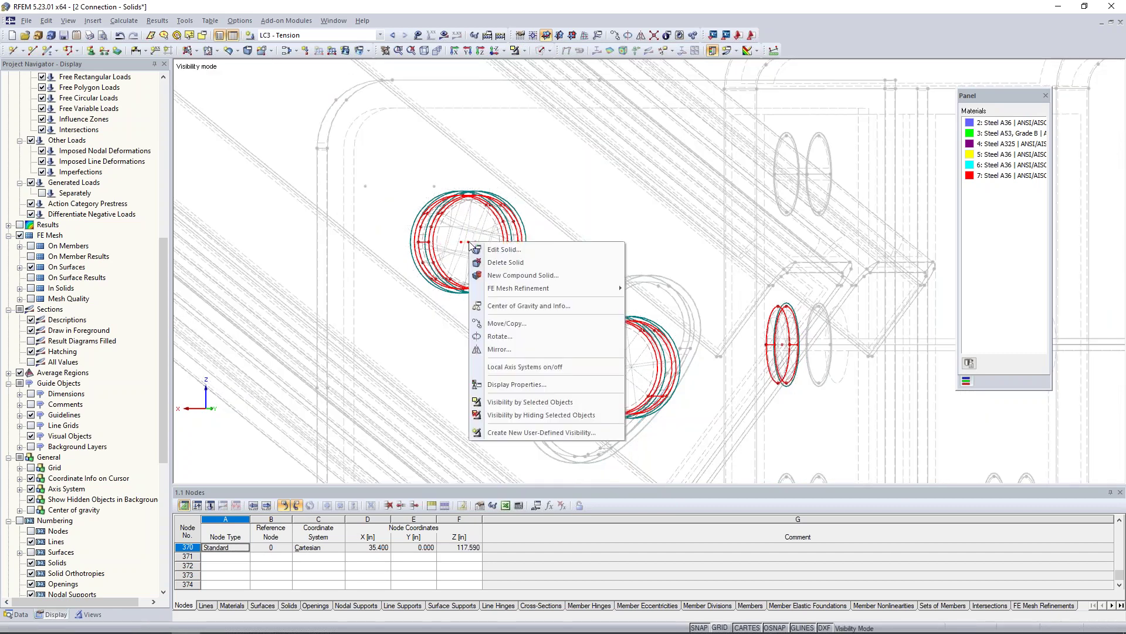
click(485, 250)
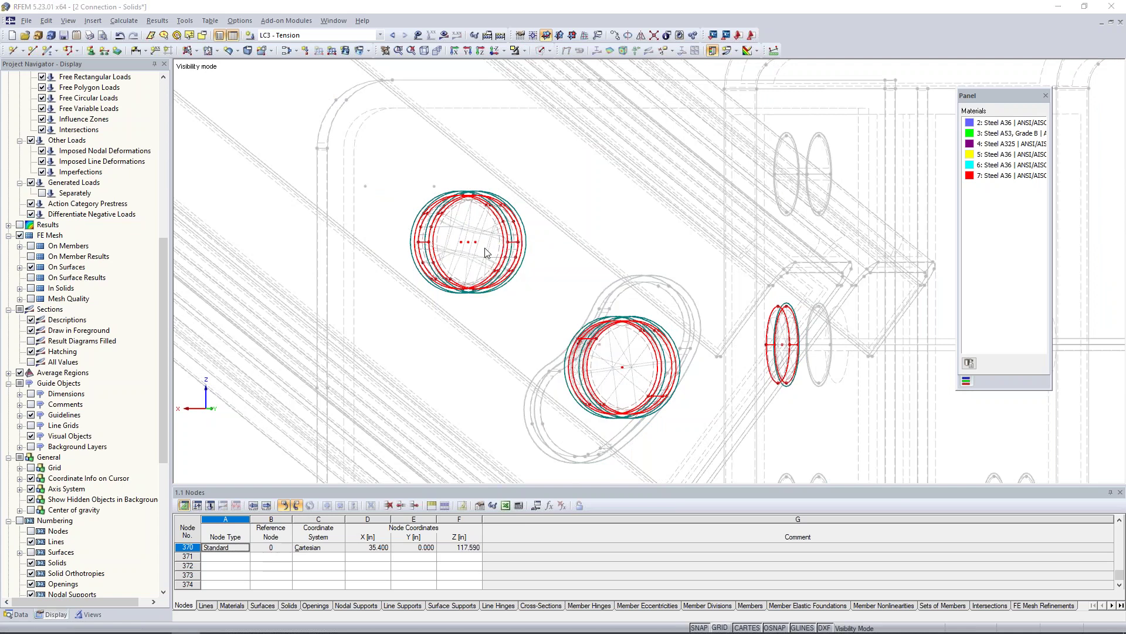
click(423, 190)
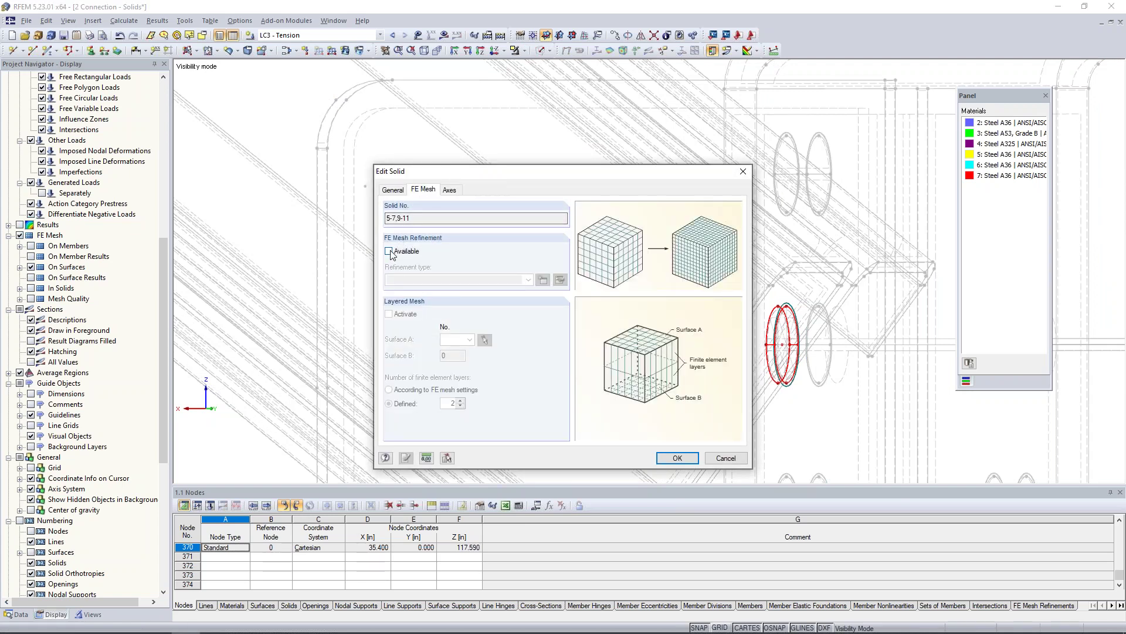
click(423, 252)
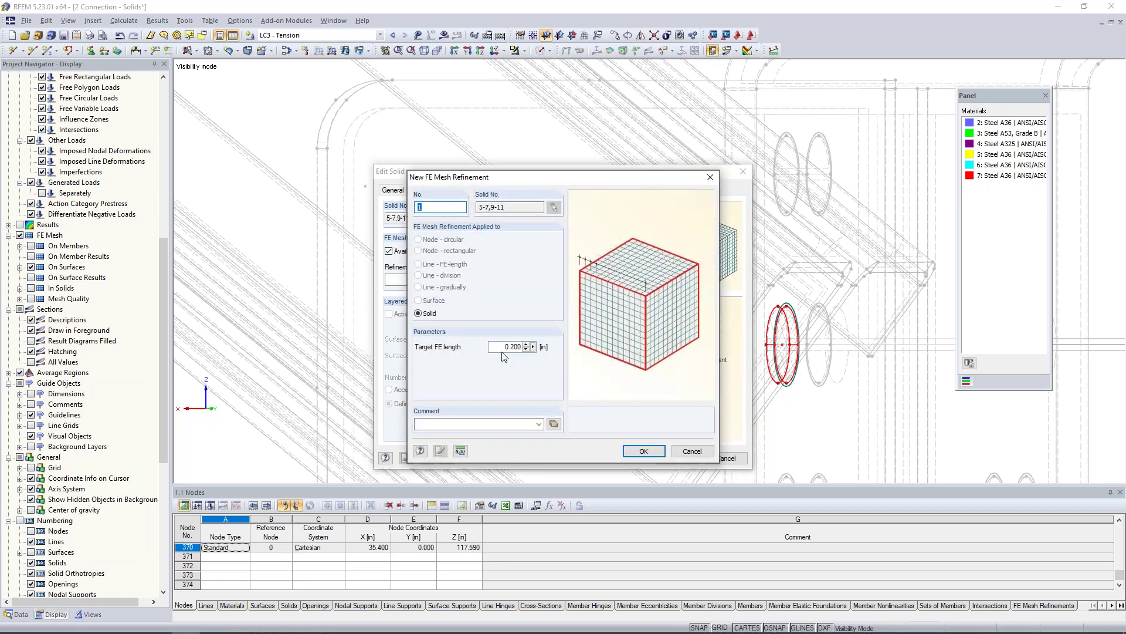
text(0.3)
click(644, 451)
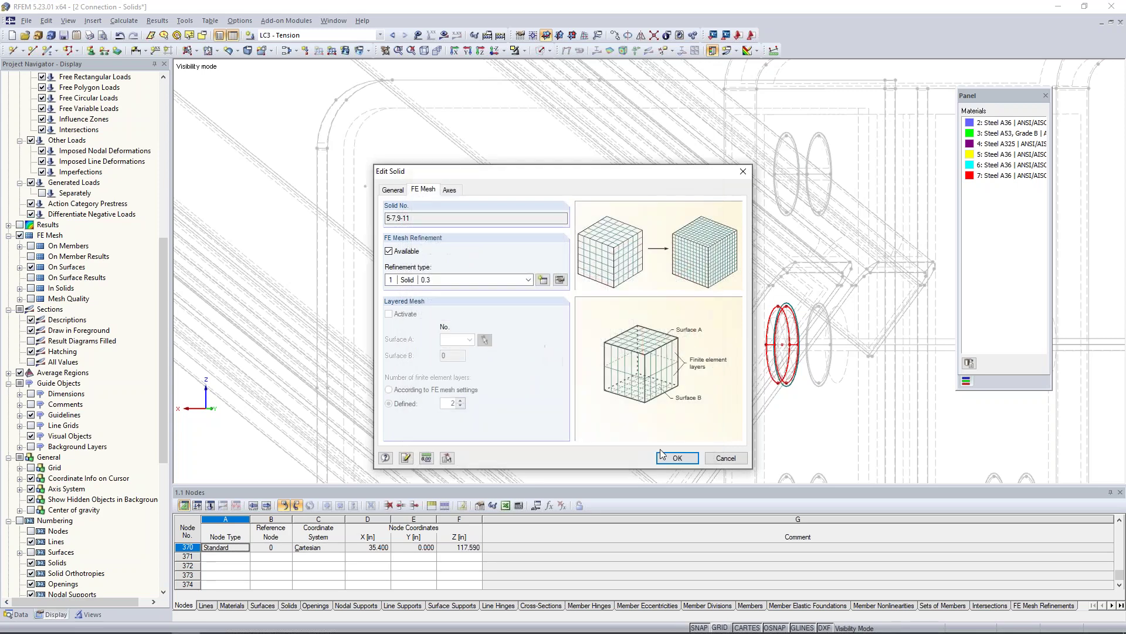
click(676, 458)
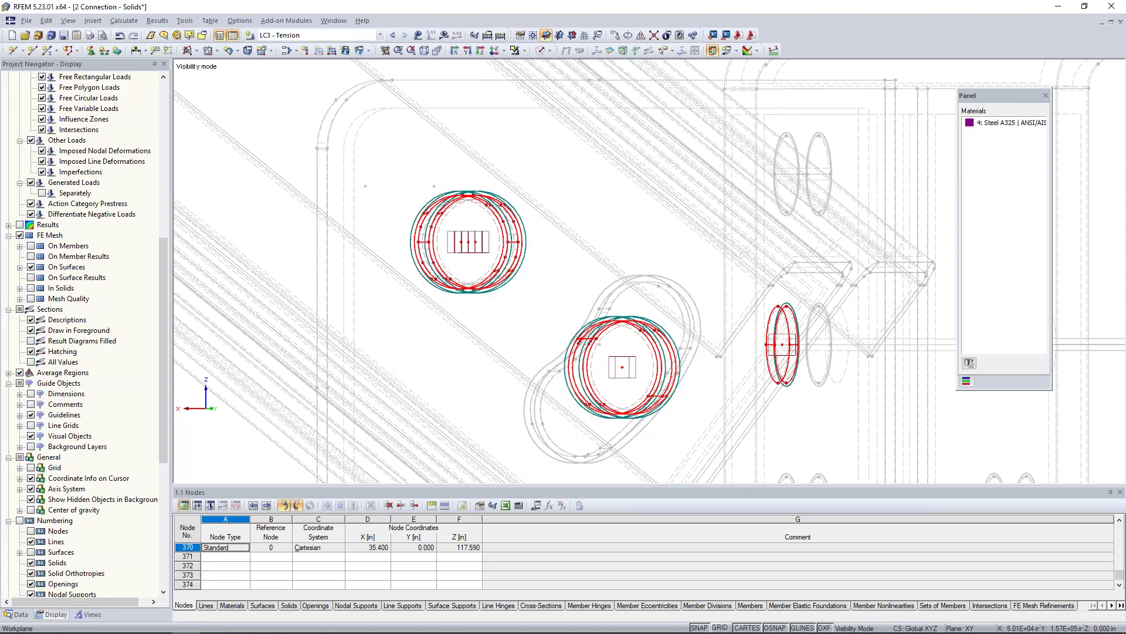
- Check the refined bolt solids in shaded display, return to the wireframe model, and cancel the visibility mode
scroll(665, 363, up, 3)
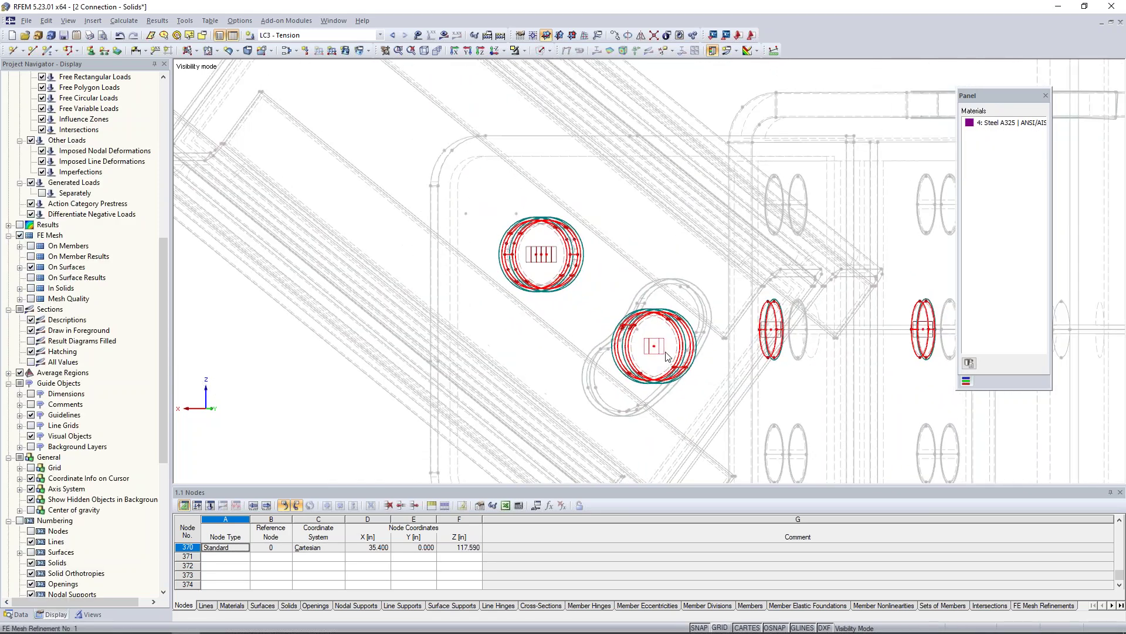
ctrl+middle_drag(707, 384, 754, 458)
middle_drag(672, 364, 524, 331)
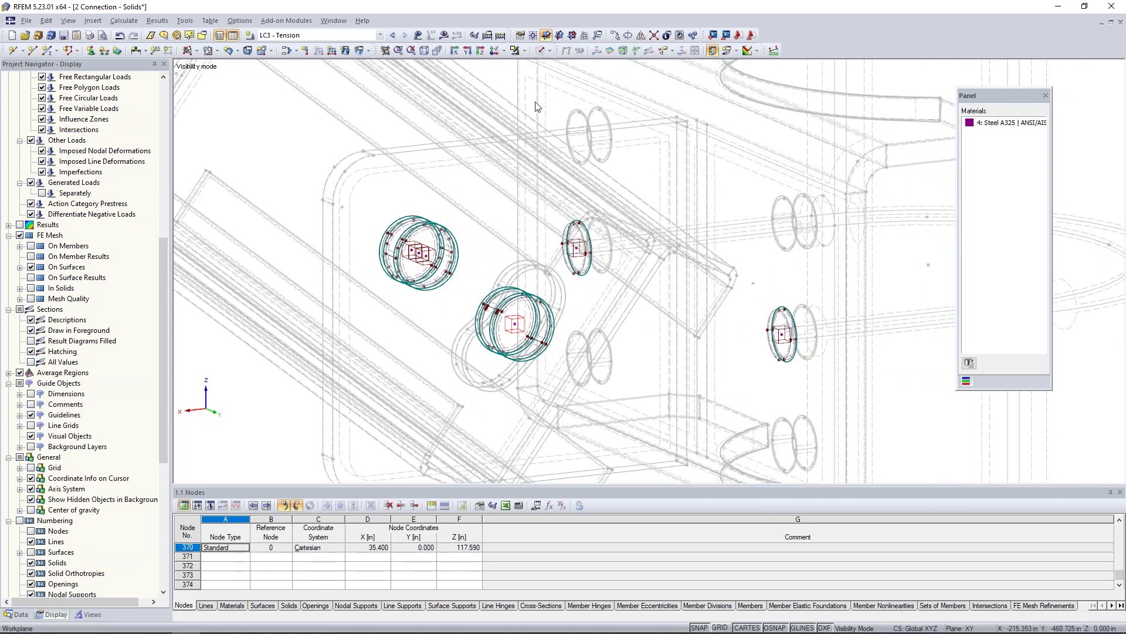
click(546, 51)
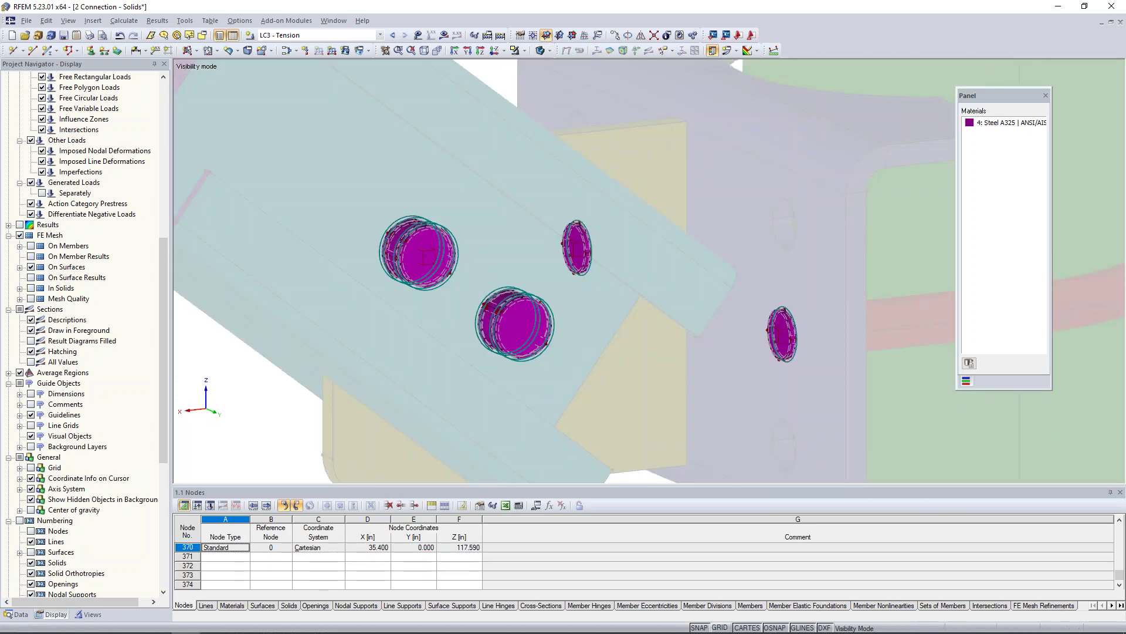
click(547, 51)
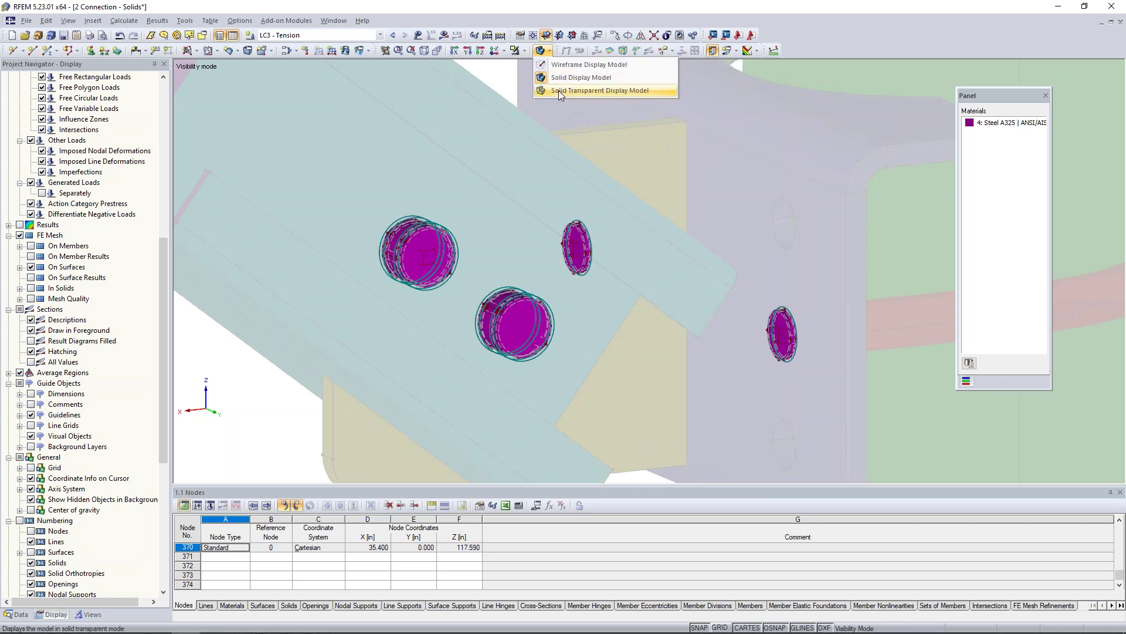
click(558, 65)
click(523, 51)
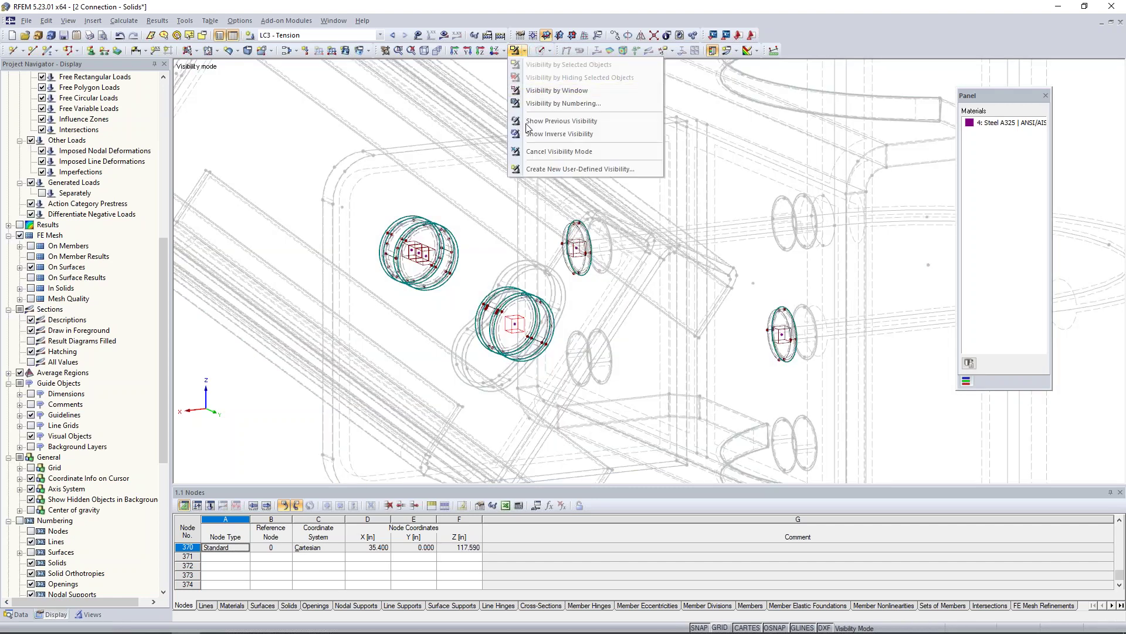
click(551, 152)
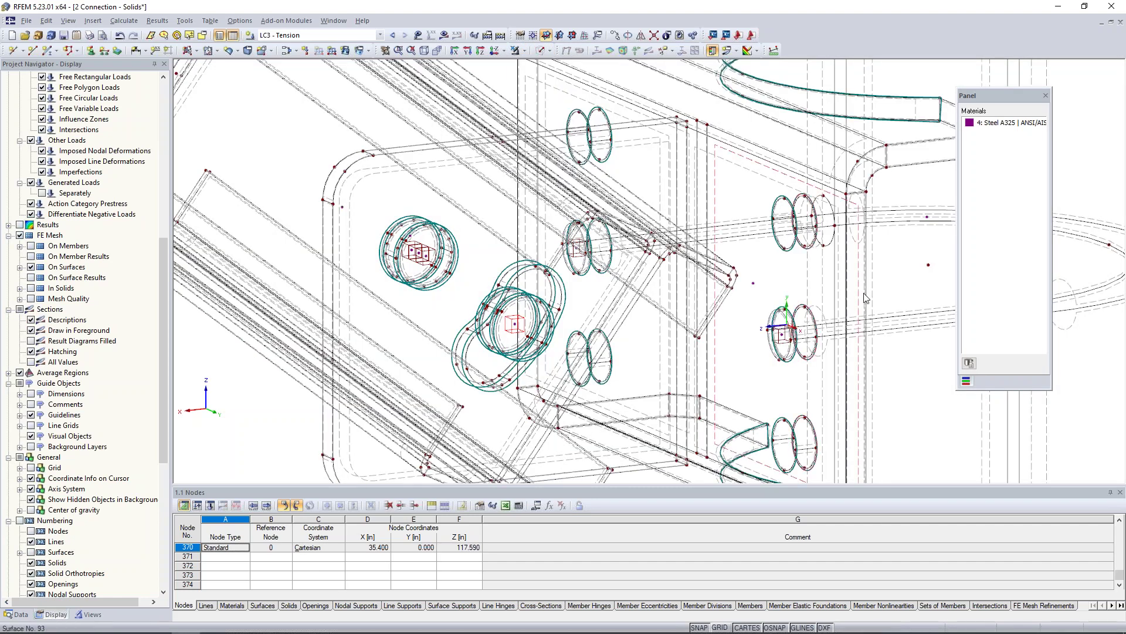
- Assign a new solid FE mesh refinement with a target length of 1.6 in to the pipe column, solid 2
scroll(857, 292, down, 2)
middle_drag(856, 292, 587, 251)
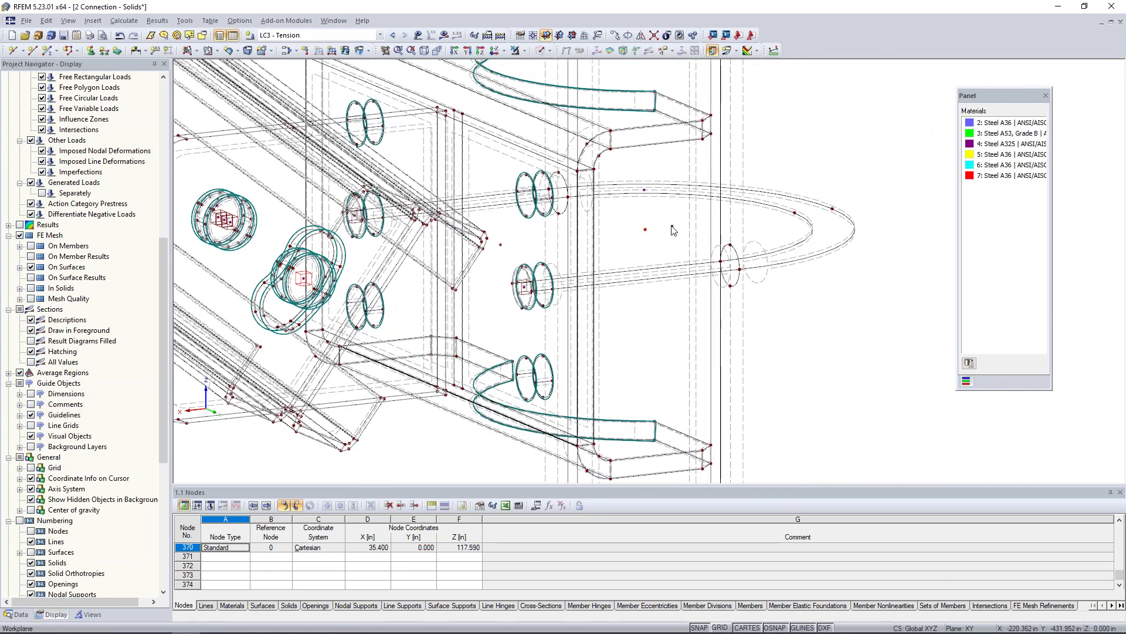
double_click(645, 193)
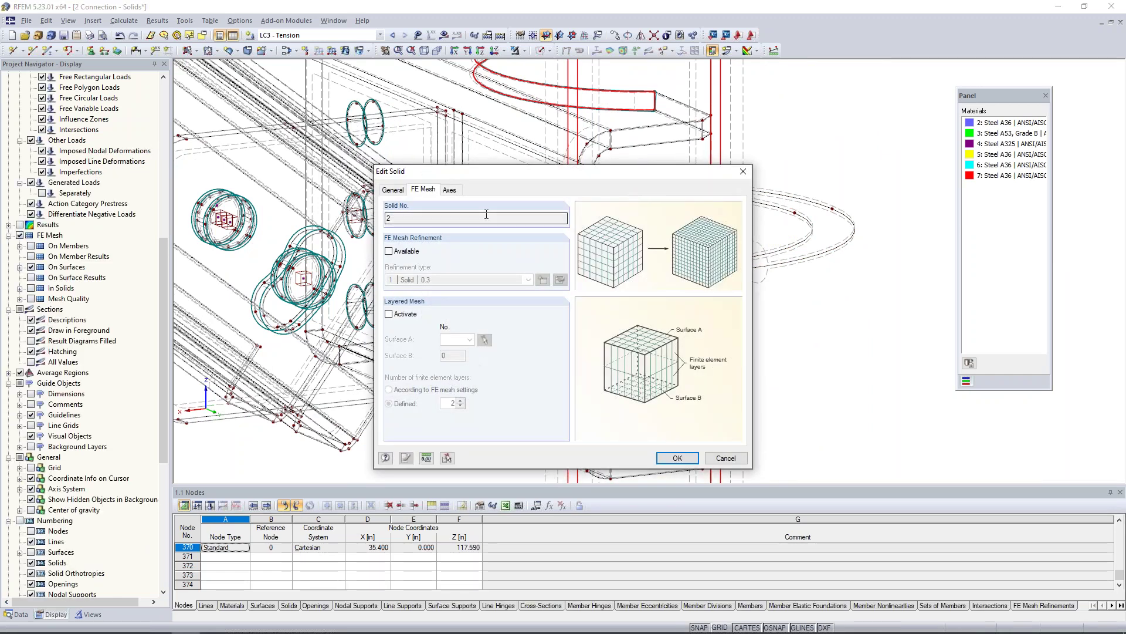
click(389, 253)
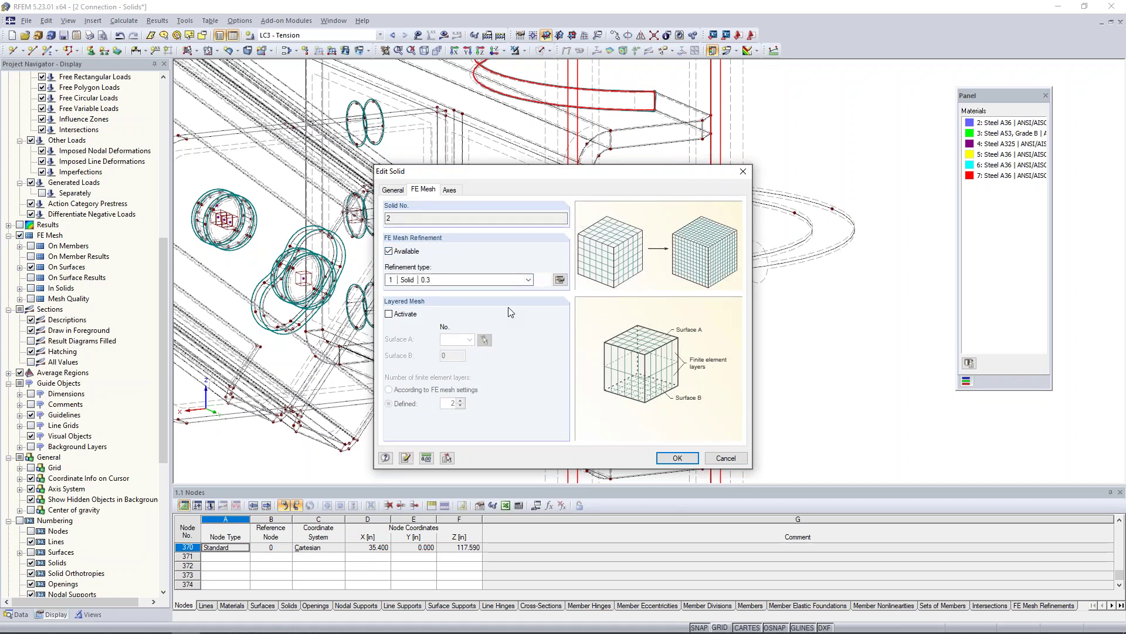
click(560, 280)
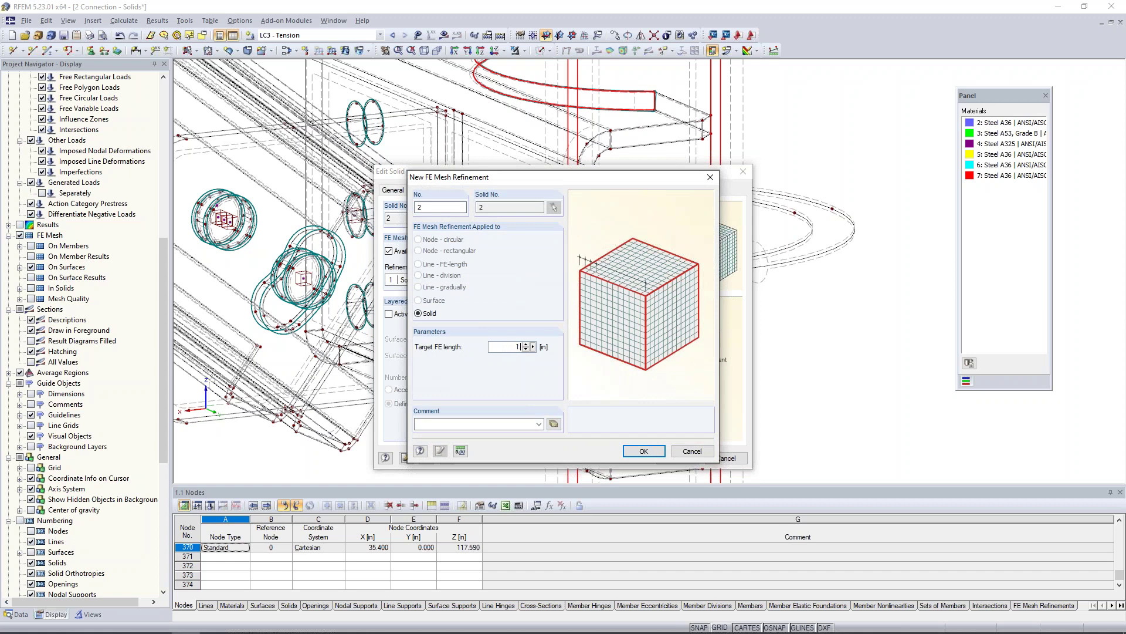
click(641, 450)
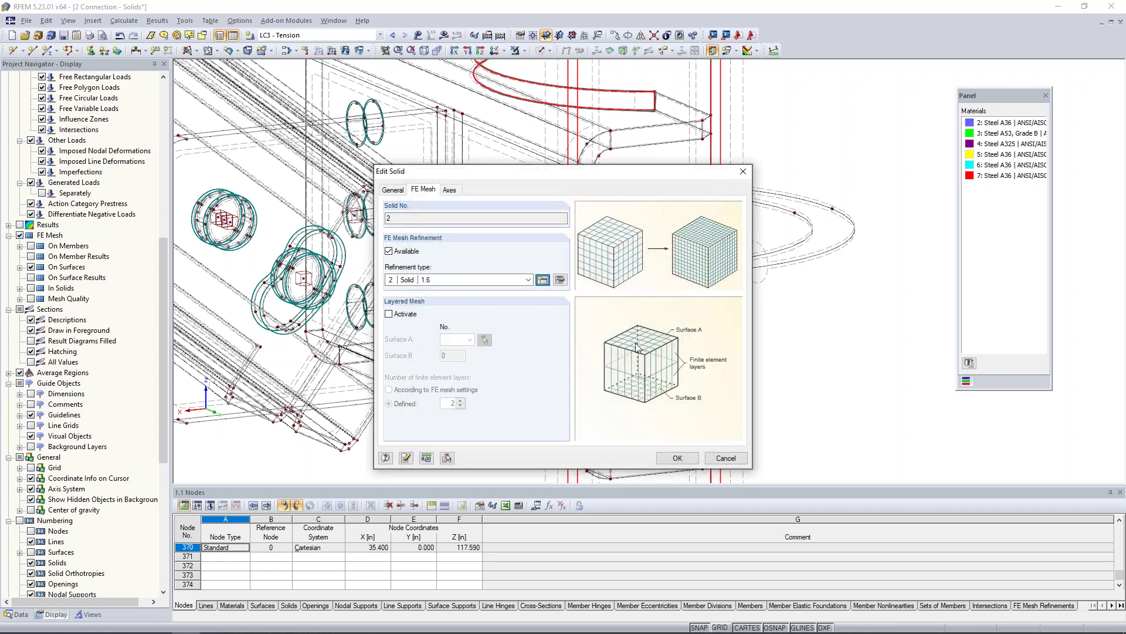
click(677, 457)
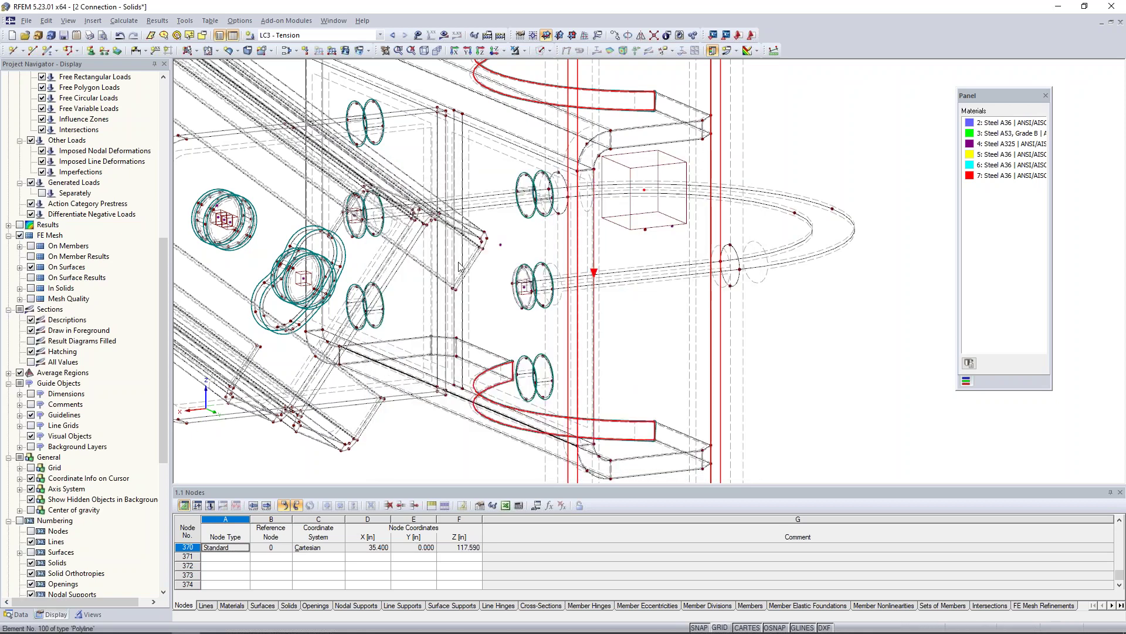
- Generate the FE mesh for the whole connection and examine it around the brace's bolt holes
scroll(634, 294, down, 2)
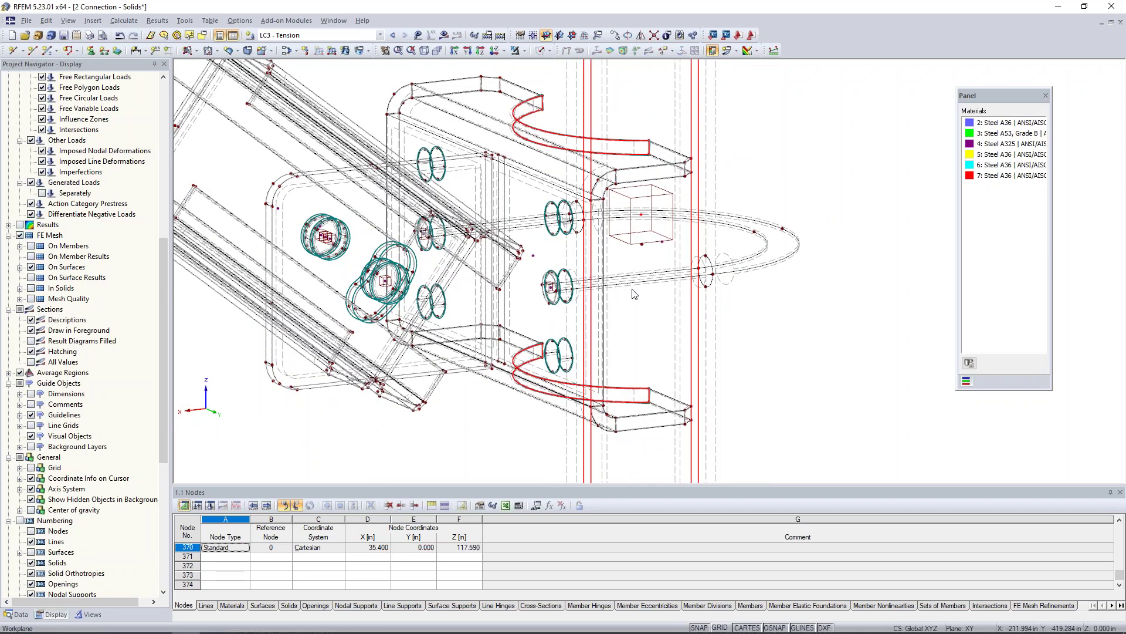
scroll(635, 294, down, 2)
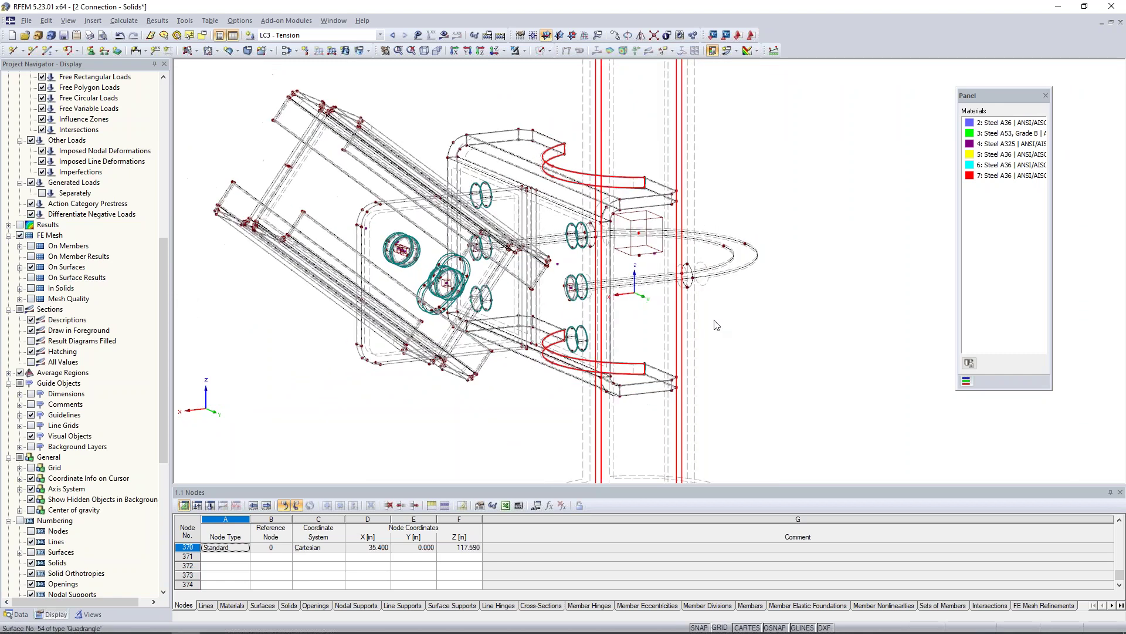
click(124, 20)
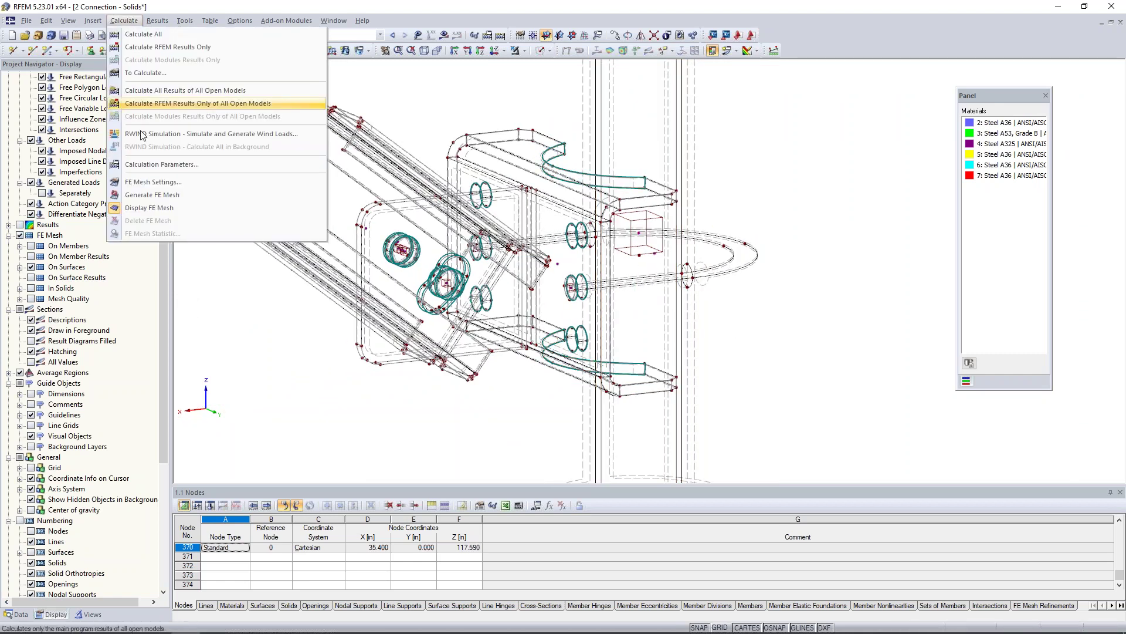
click(245, 199)
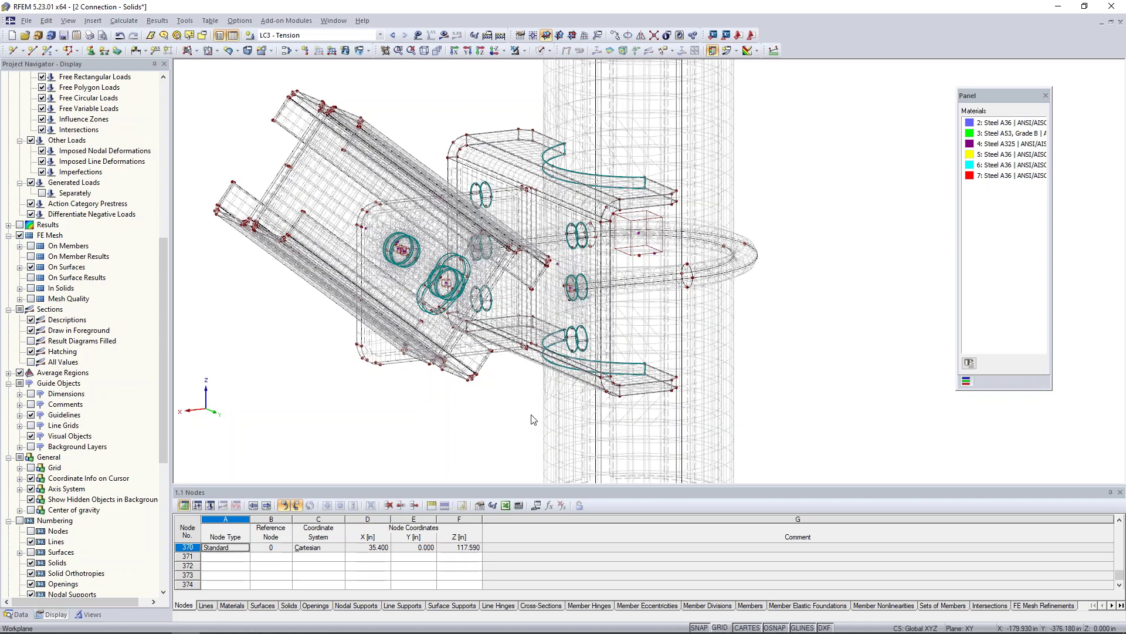
scroll(587, 302, down, 3)
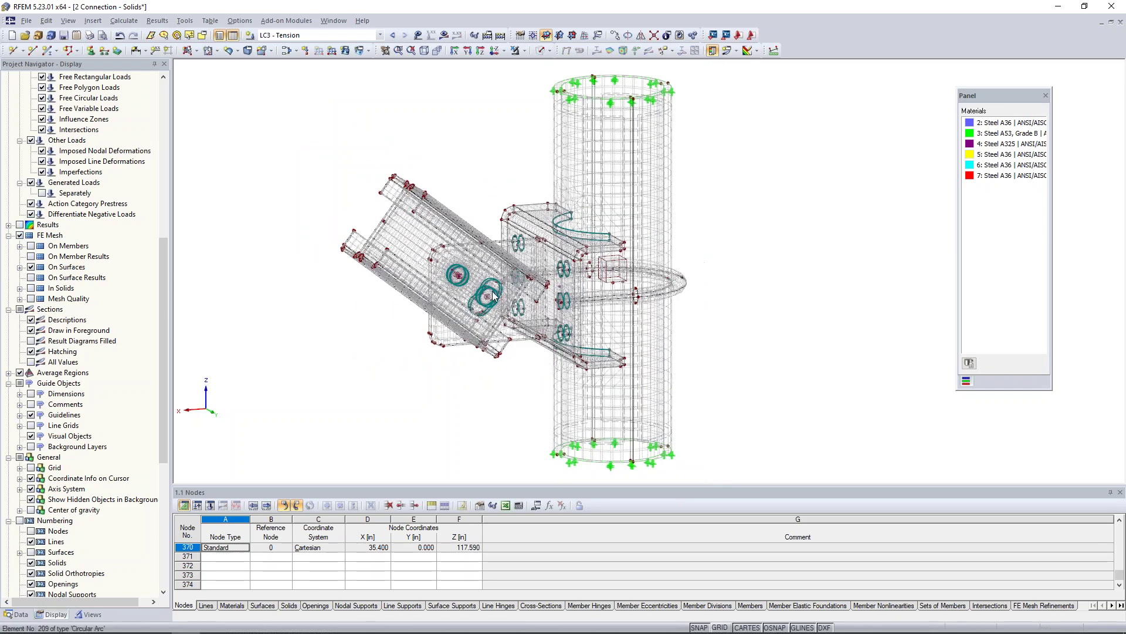
scroll(487, 304, up, 3)
scroll(488, 304, up, 4)
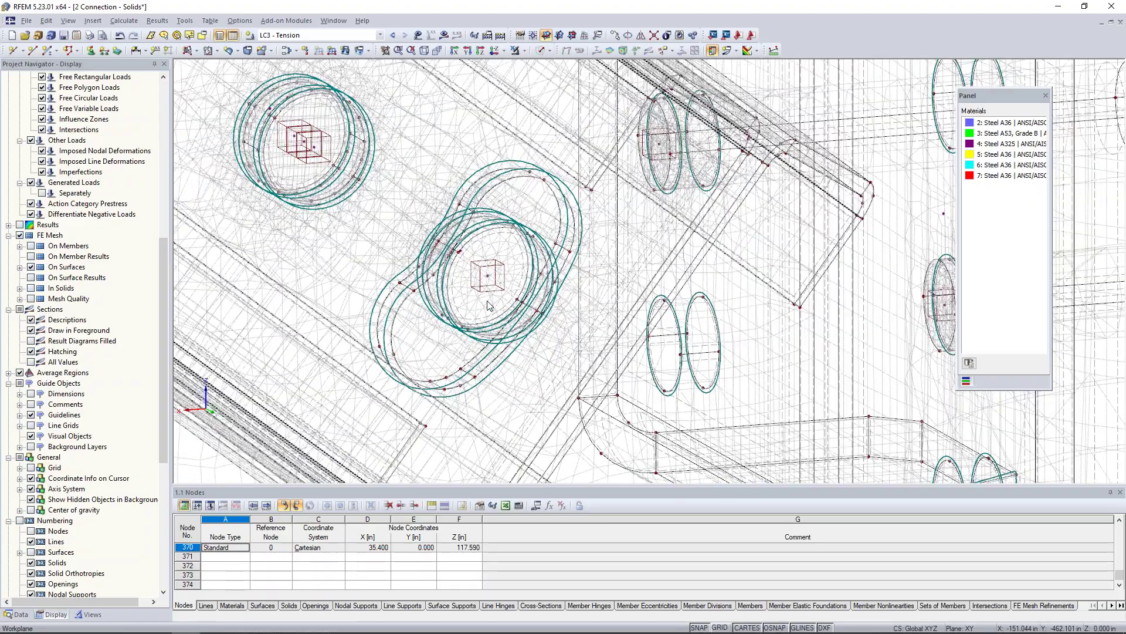
scroll(479, 279, down, 5)
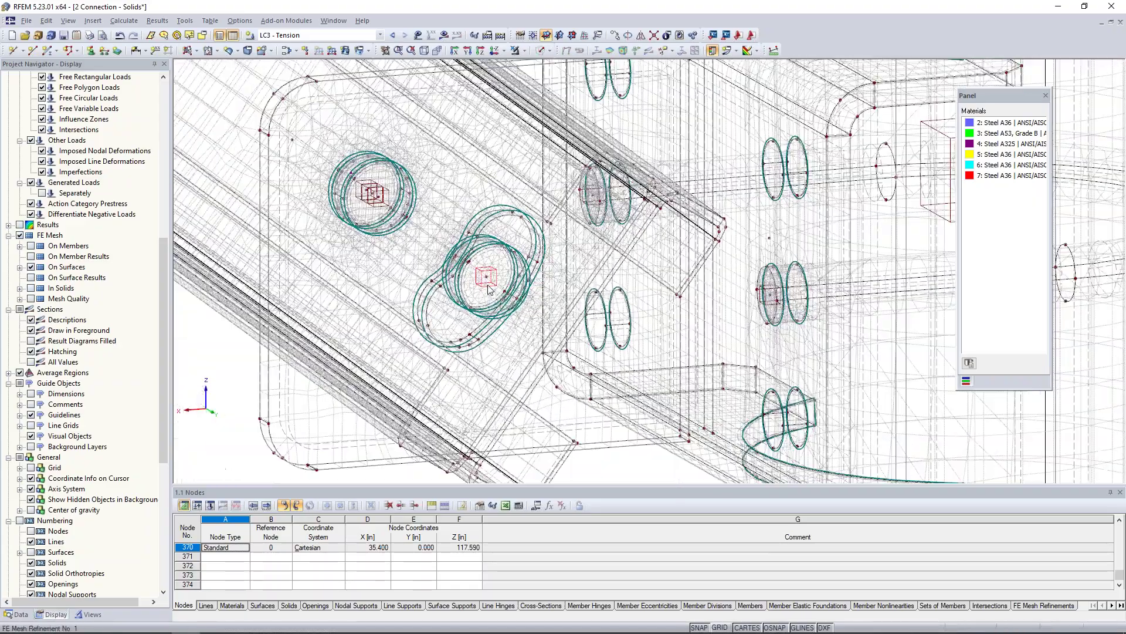
scroll(489, 289, down, 4)
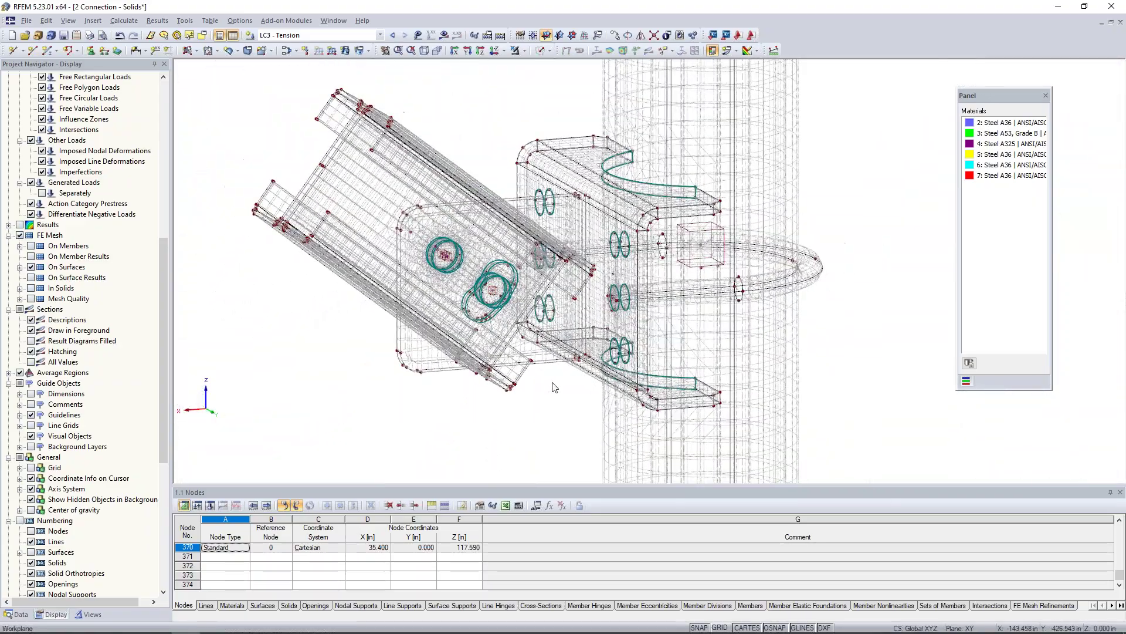
scroll(763, 176, down, 1)
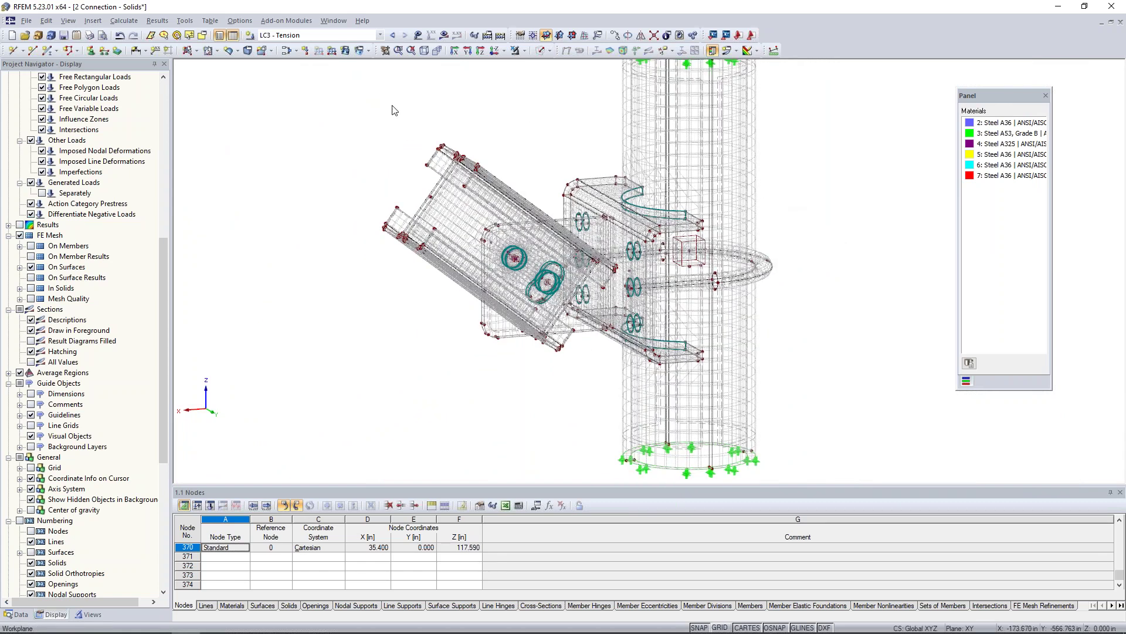
- Switch to load case LC1 - Up, display its loads, and calculate and show its results
click(372, 35)
click(370, 45)
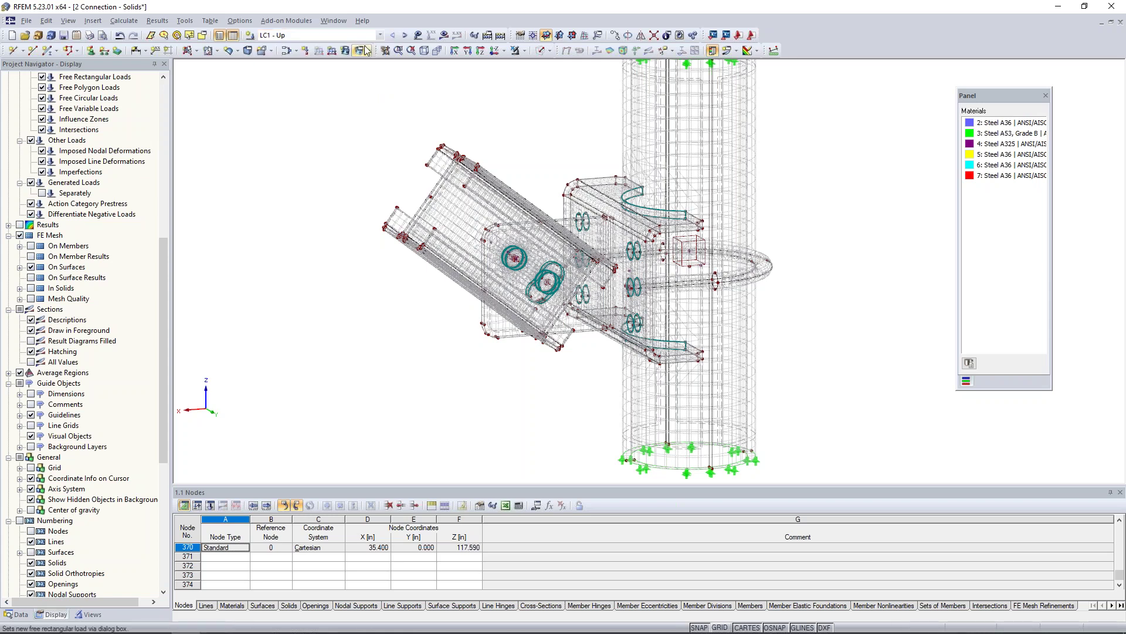
click(418, 36)
click(444, 37)
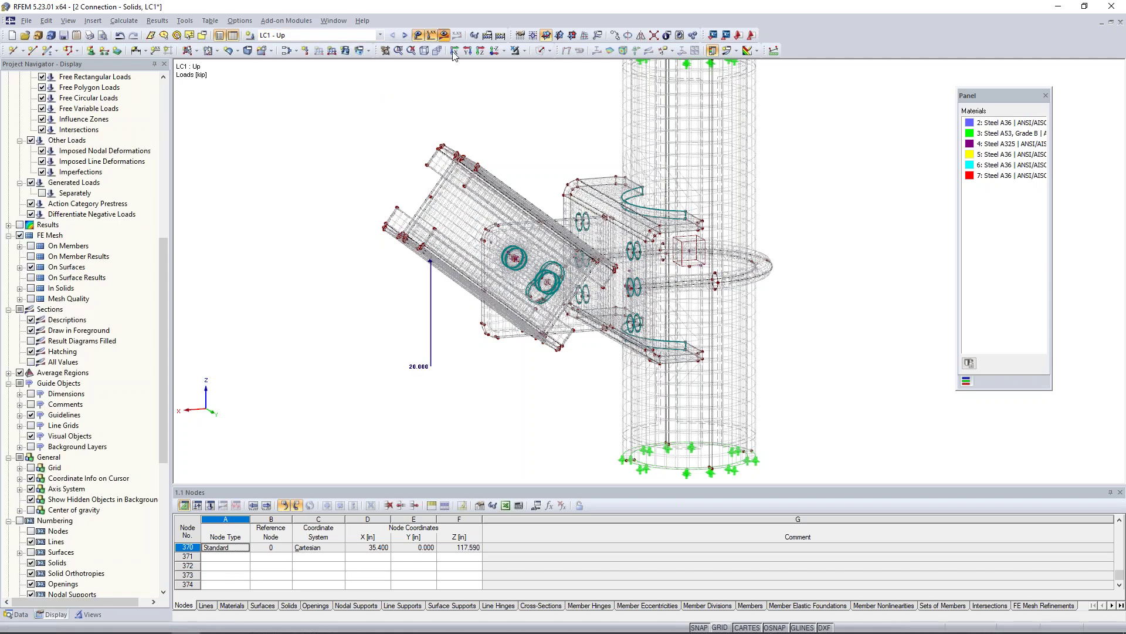
click(542, 340)
click(474, 355)
click(562, 375)
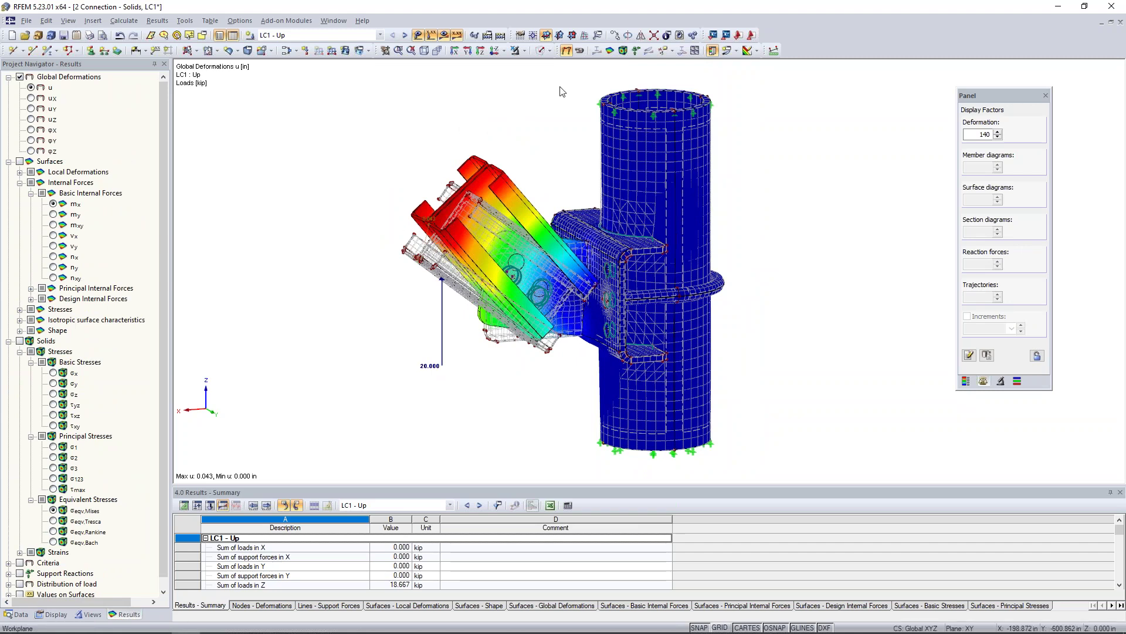
- Compare the deformed shape with the undeformed one, and show results only for the pipe column, bracket and U-bolt
click(579, 50)
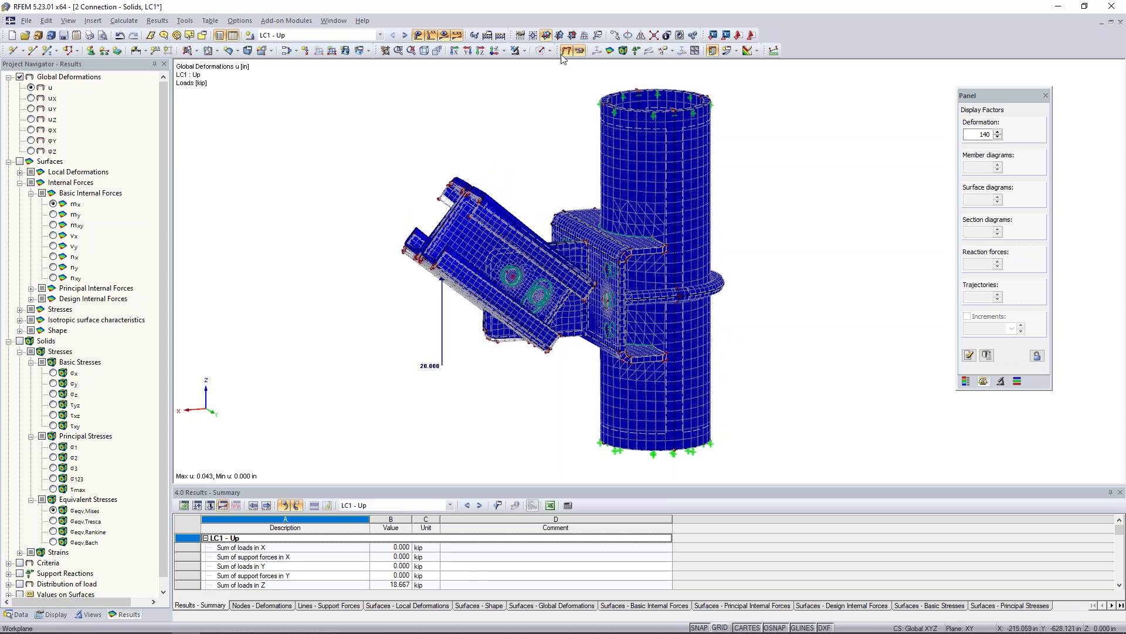
click(579, 50)
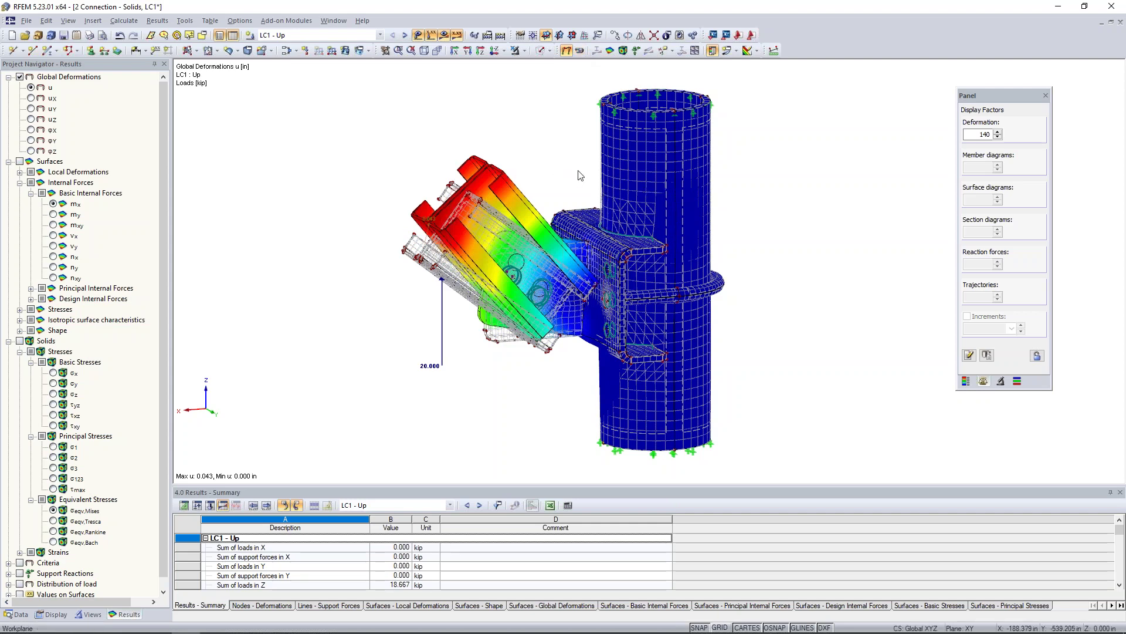
ctrl+middle_drag(739, 258, 586, 217)
drag(580, 212, 759, 357)
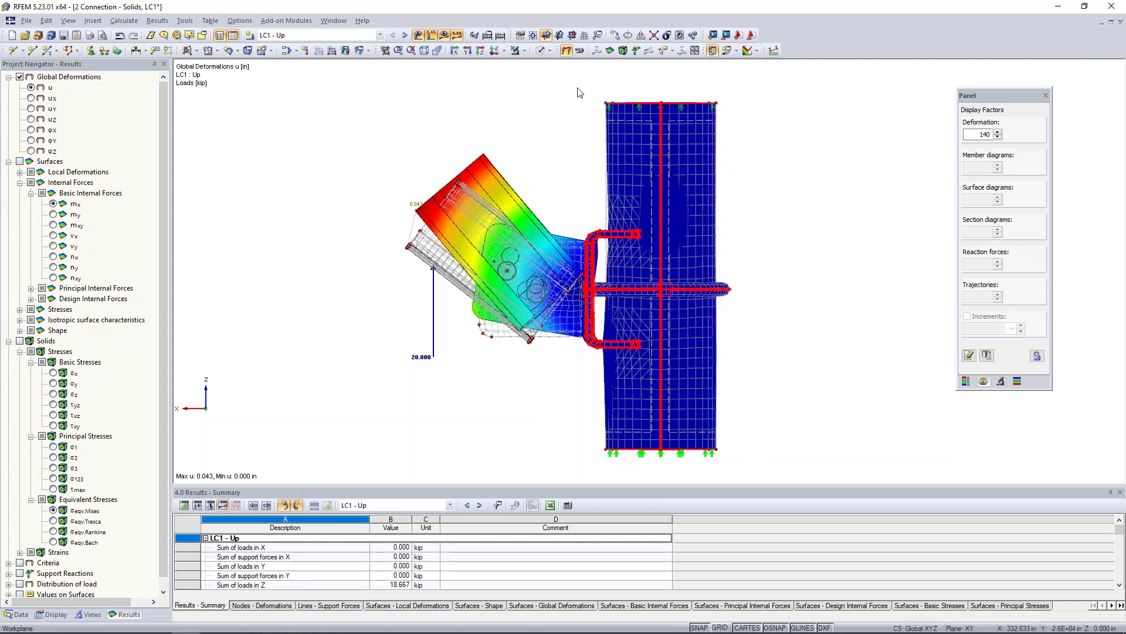
click(524, 51)
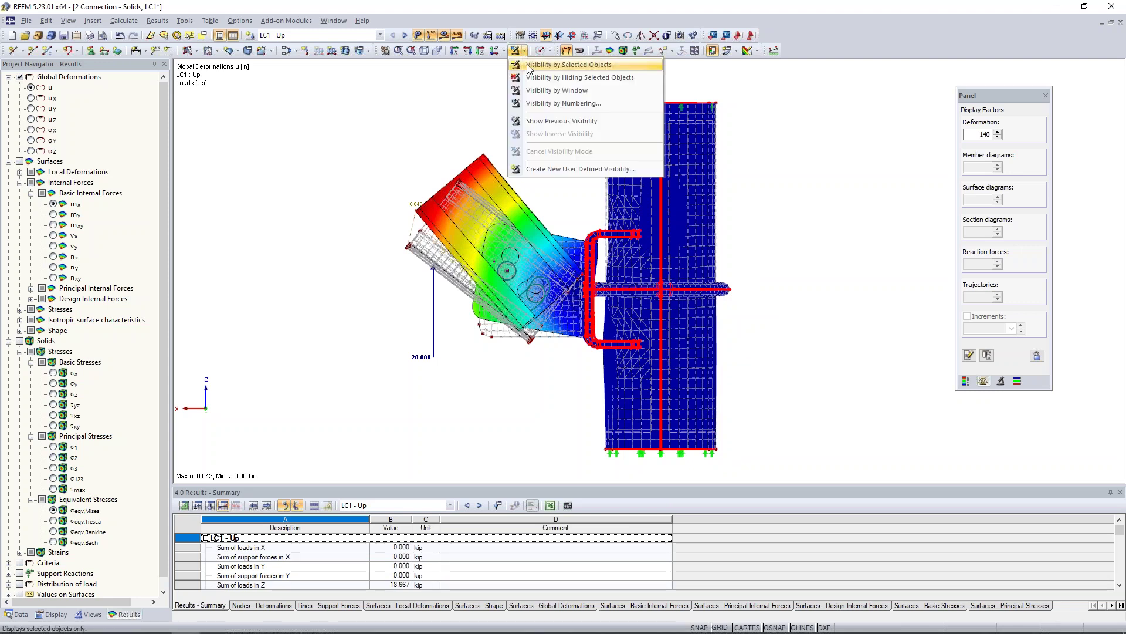
click(529, 66)
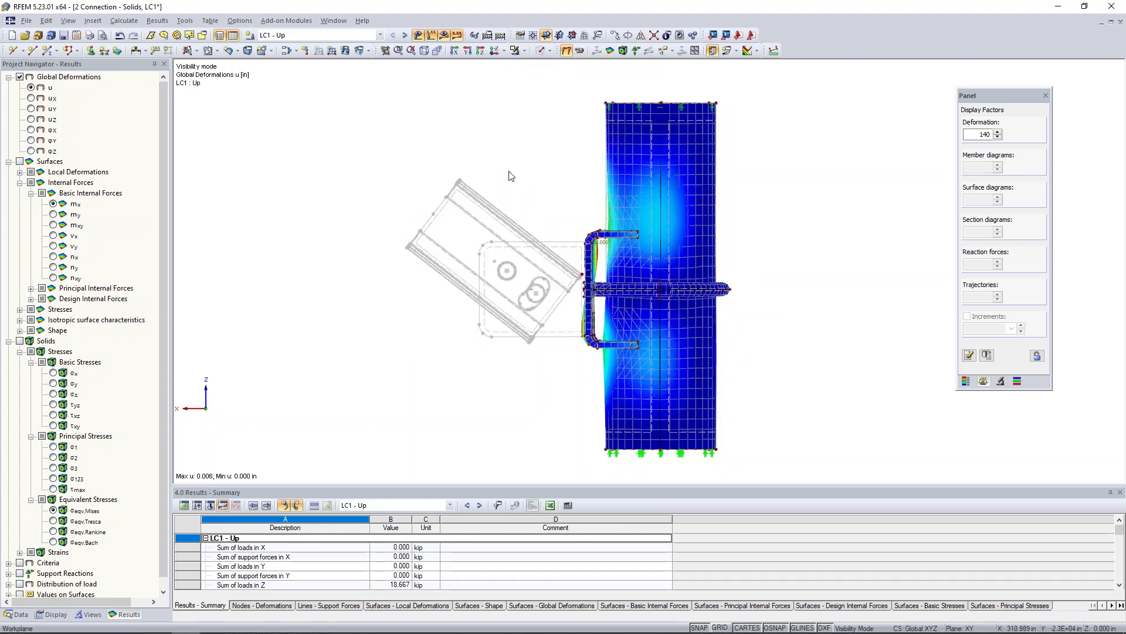
- Turn off the background display of hidden objects so only the pipe column, bracket and U-bolt are drawn
right_click(506, 153)
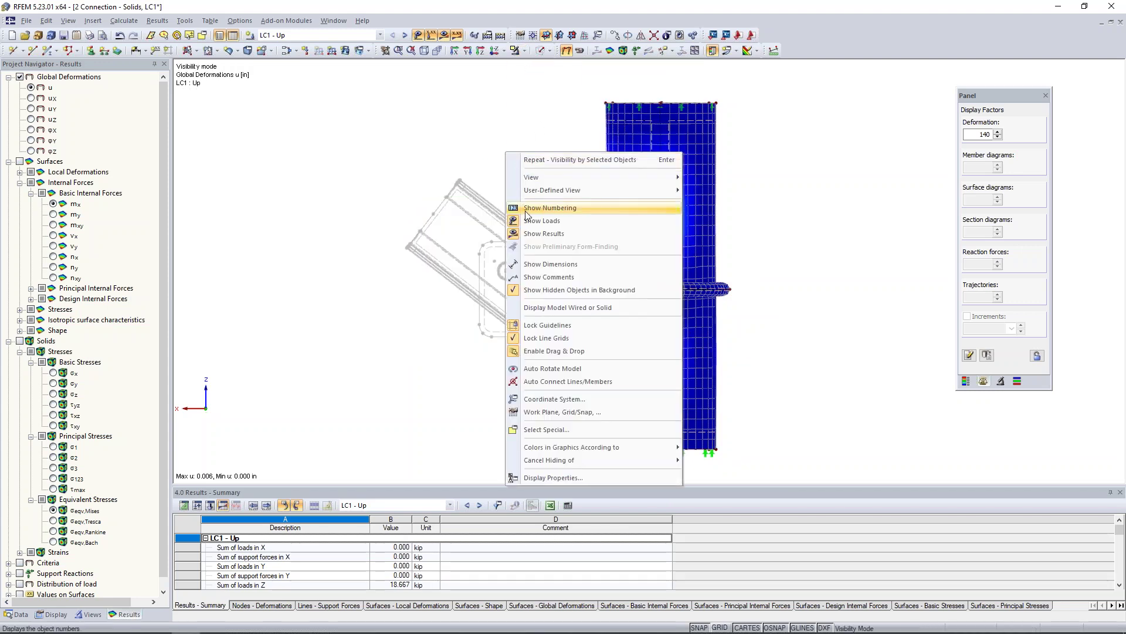
click(538, 290)
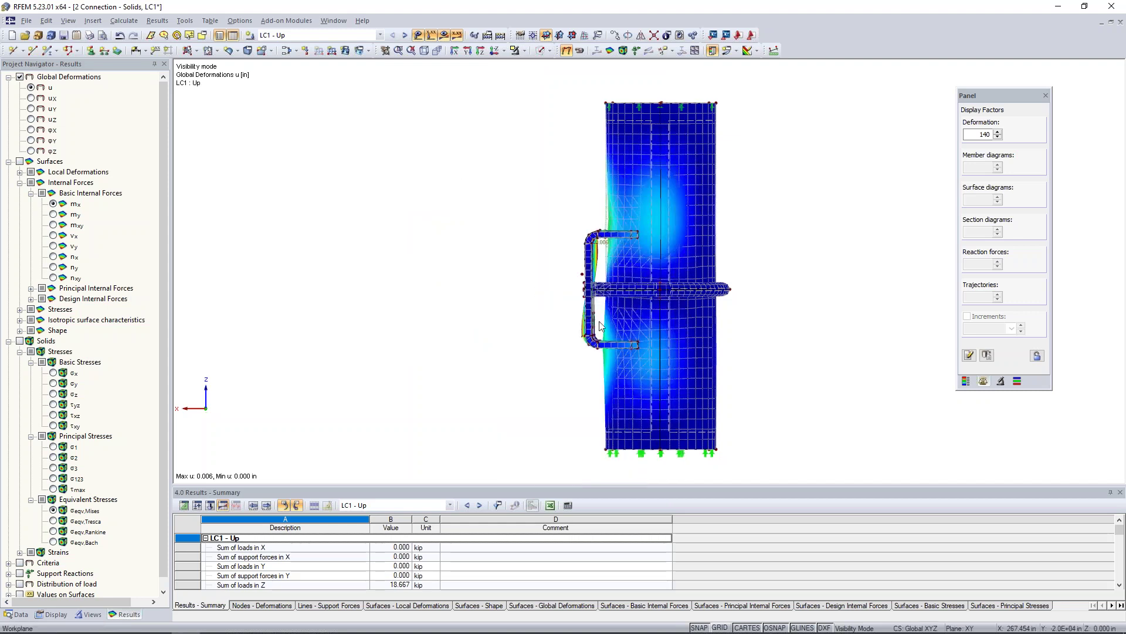
ctrl+middle_drag(627, 343, 586, 346)
scroll(586, 347, up, 2)
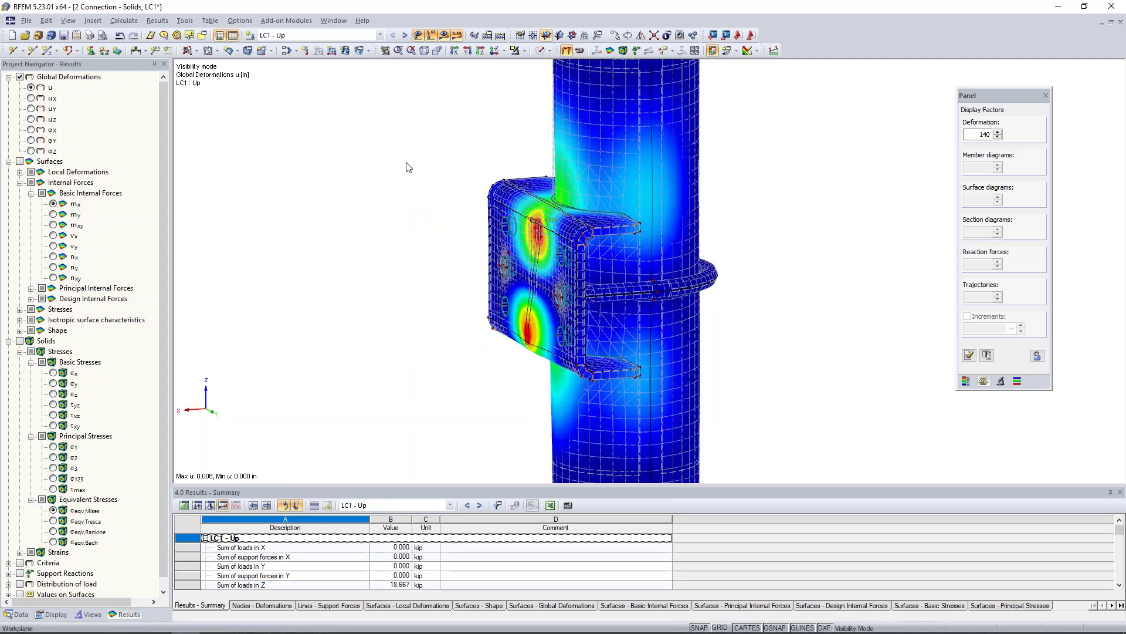
- Raise the deformation display factor to 1120 and examine how the bracket's lower flange and the pipe column wall deform at their contact
click(998, 132)
click(997, 132)
click(997, 132)
ctrl+middle_drag(766, 340, 723, 279)
scroll(674, 311, down, 1)
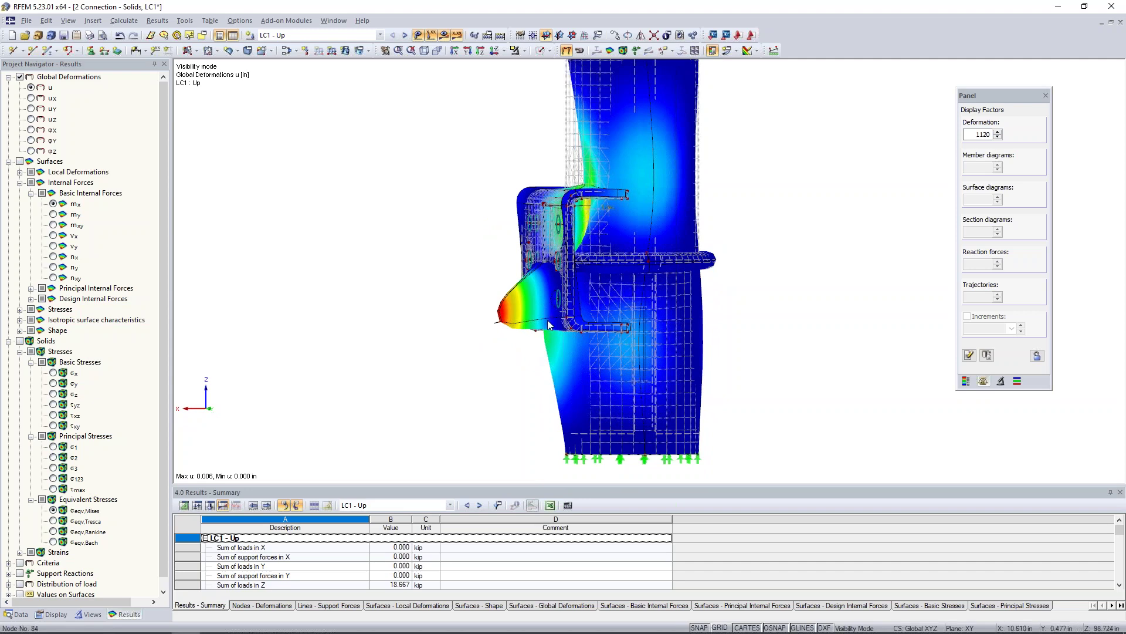
scroll(534, 343, up, 2)
ctrl+middle_drag(531, 362, 610, 399)
scroll(551, 368, up, 3)
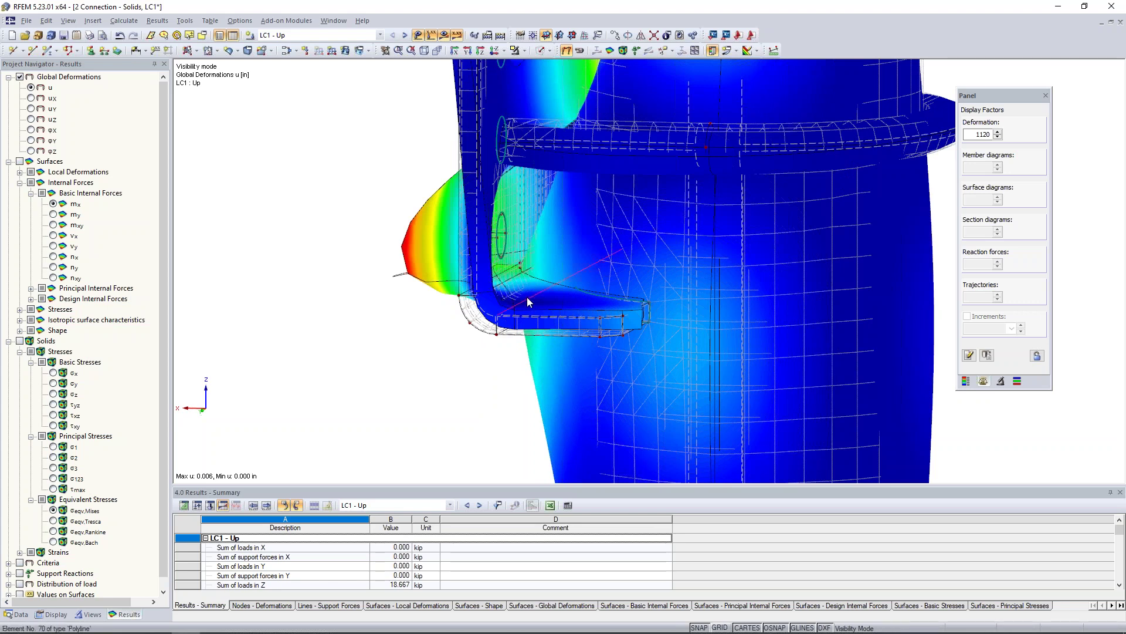
mouse_move(644, 315)
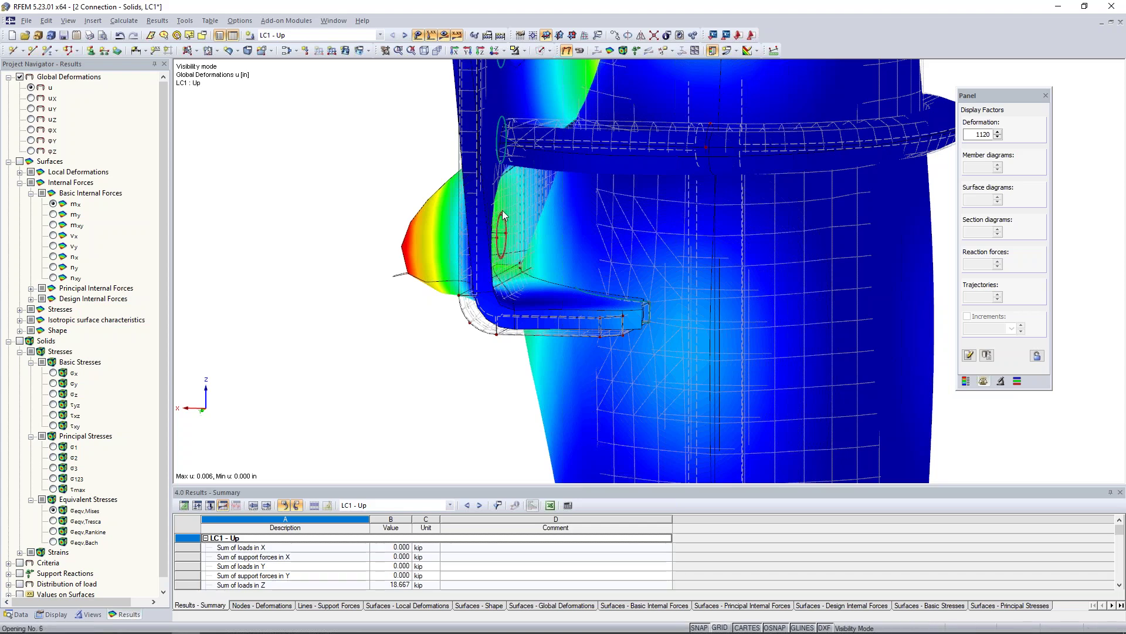
- Reduce the deformation display factor to 280 and view the bracket plate from the front at an angle
ctrl+middle_drag(511, 215, 684, 319)
scroll(698, 228, down, 1)
click(997, 138)
click(998, 137)
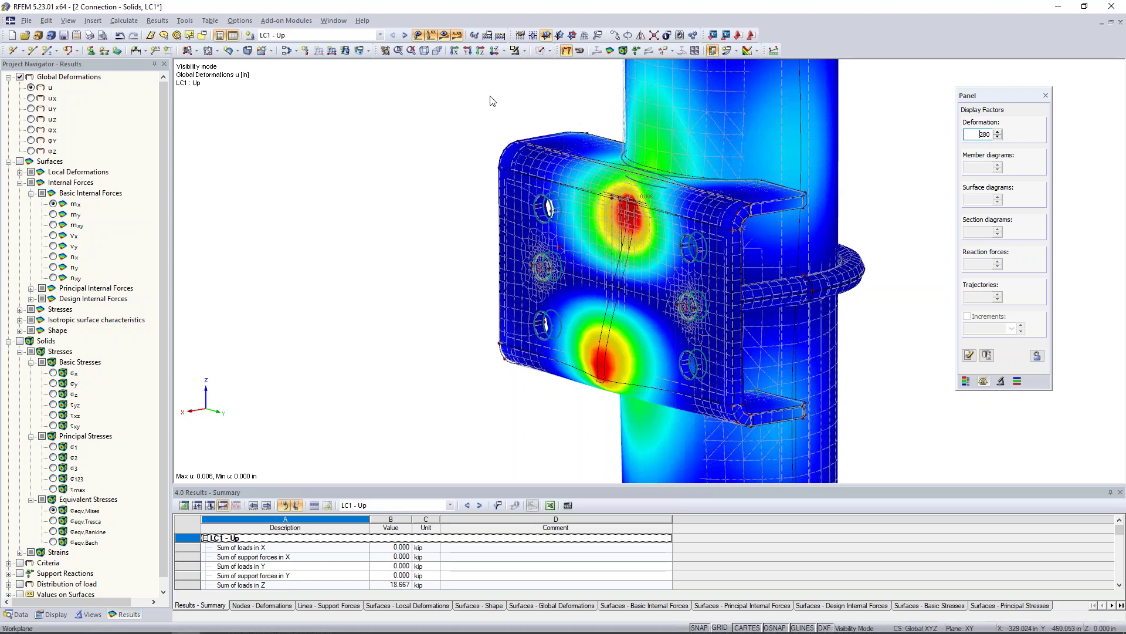
- Turn off the results display to show the undeformed model of the bracket, U-bolt and pipe column
click(444, 35)
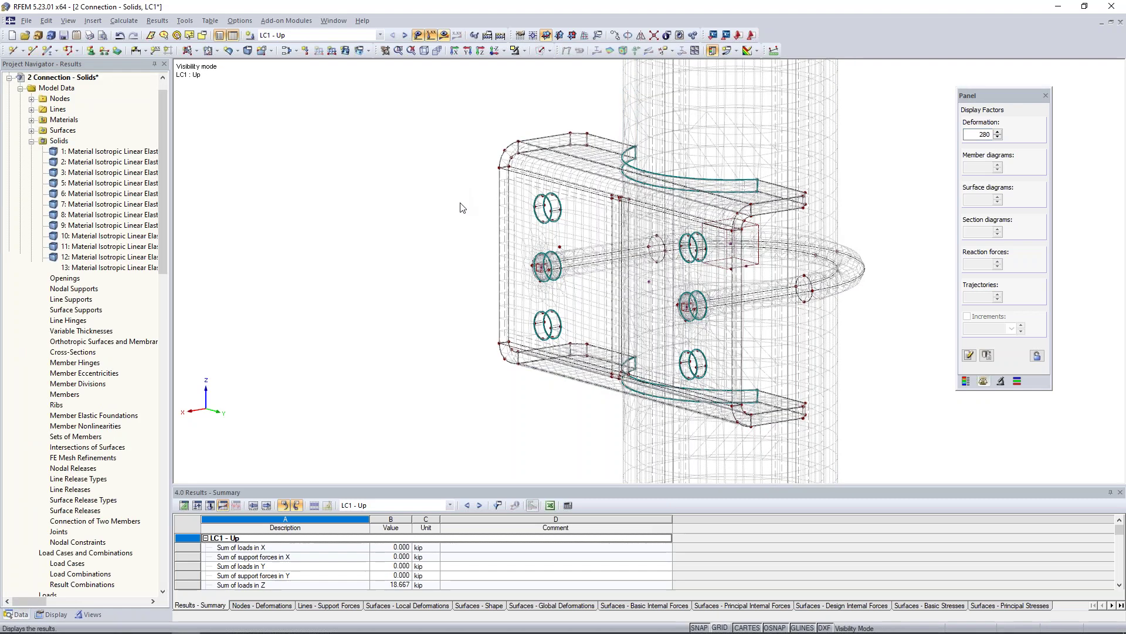
middle_drag(384, 204, 265, 298)
scroll(265, 298, down, 1)
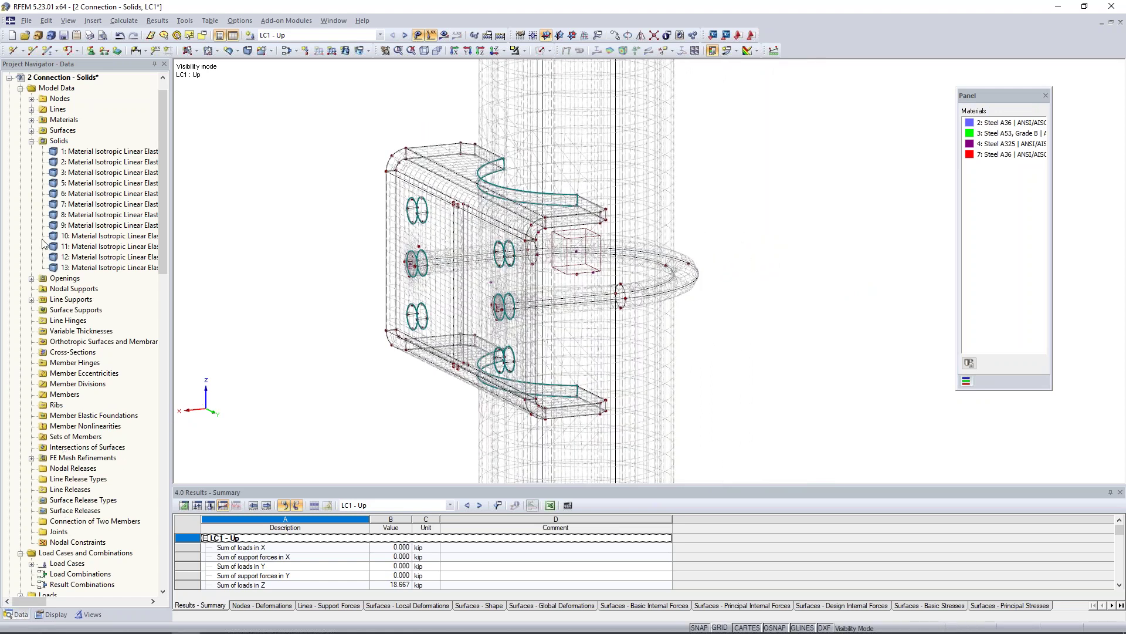
- Collapse the list of solids in the model data and start defining a new surface release
click(32, 141)
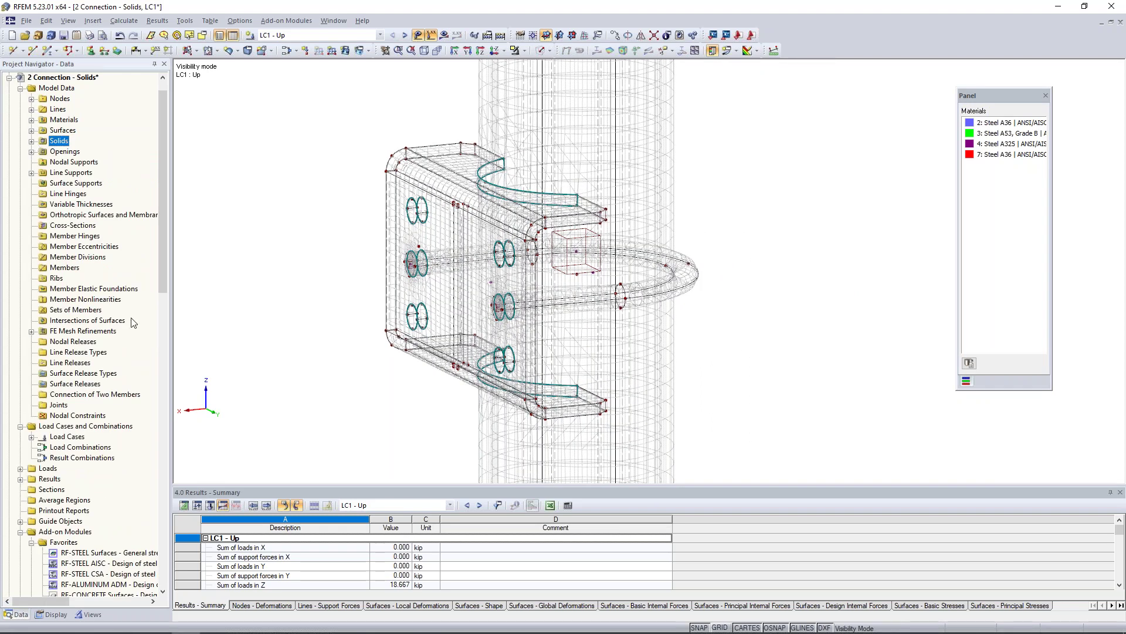
right_click(78, 385)
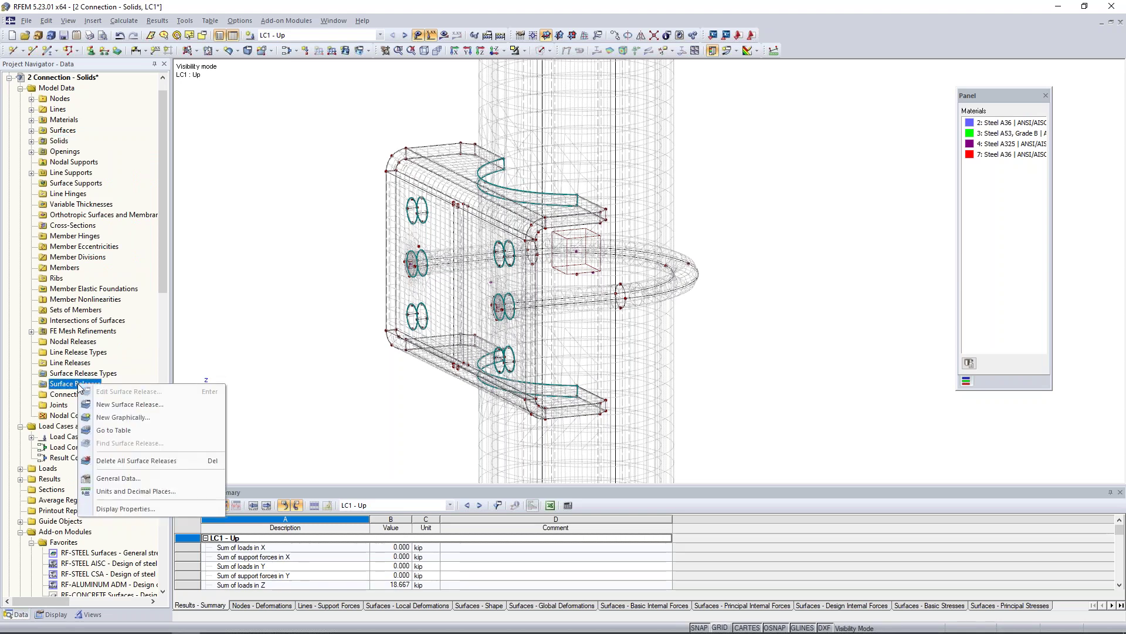
click(105, 406)
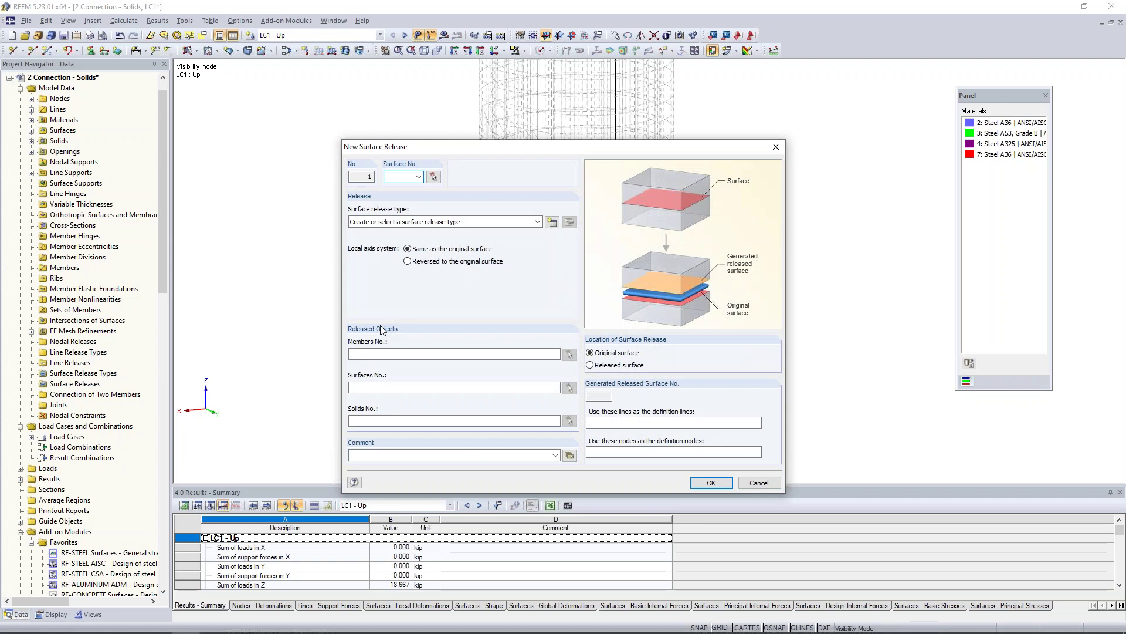
- Choose the curved cut-out surface of the bracket's upper plate, surface No. 15, as the surface to release
click(433, 176)
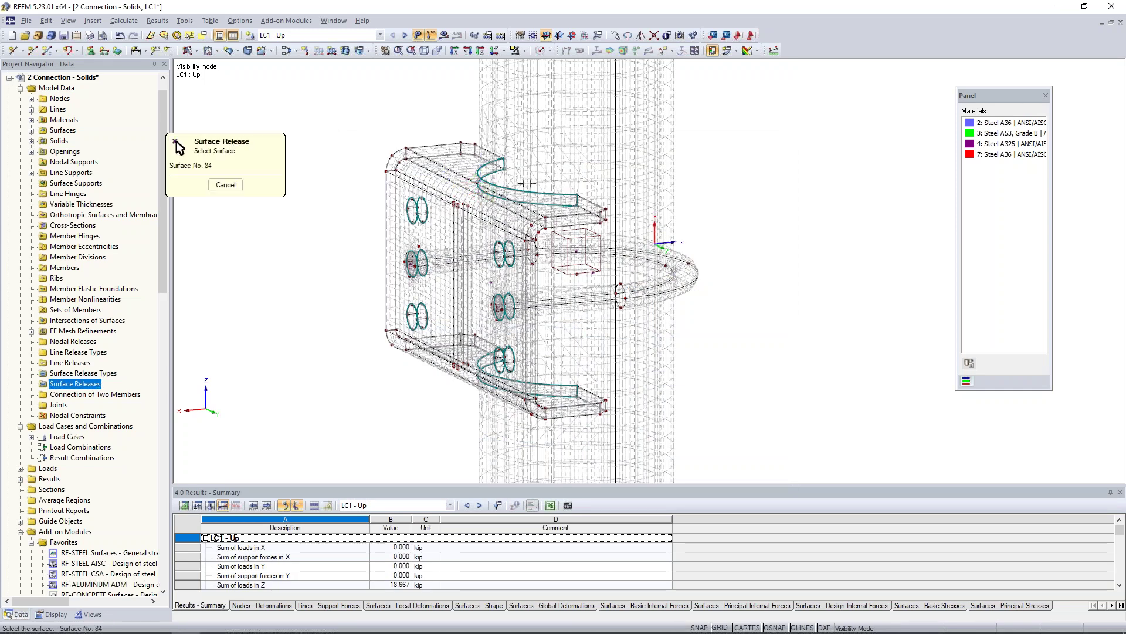
scroll(527, 183, up, 4)
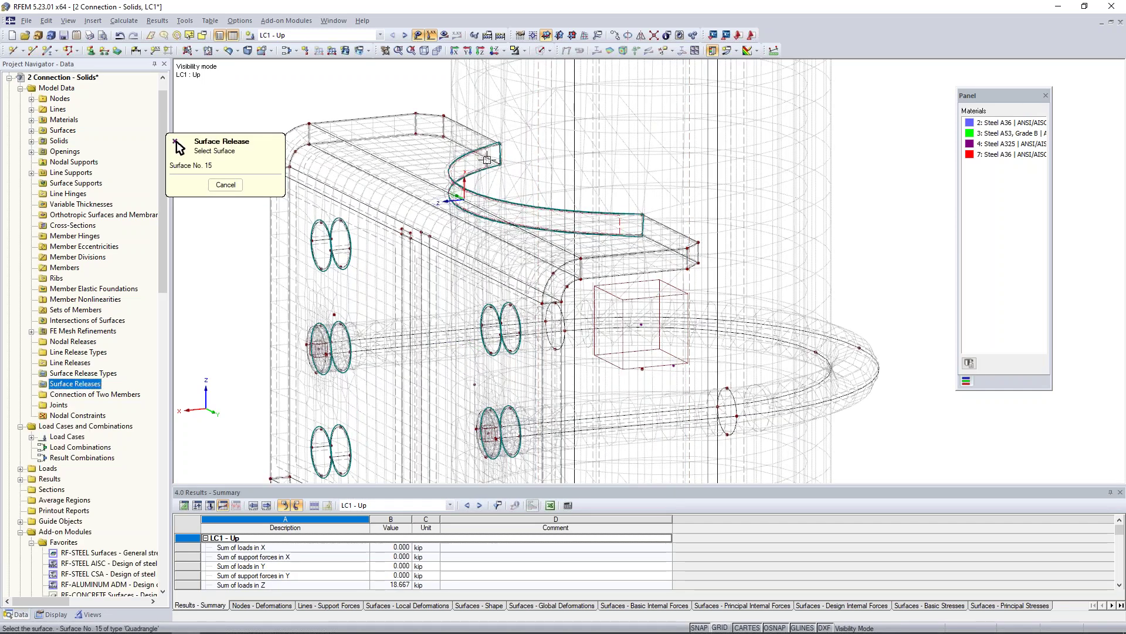
click(487, 159)
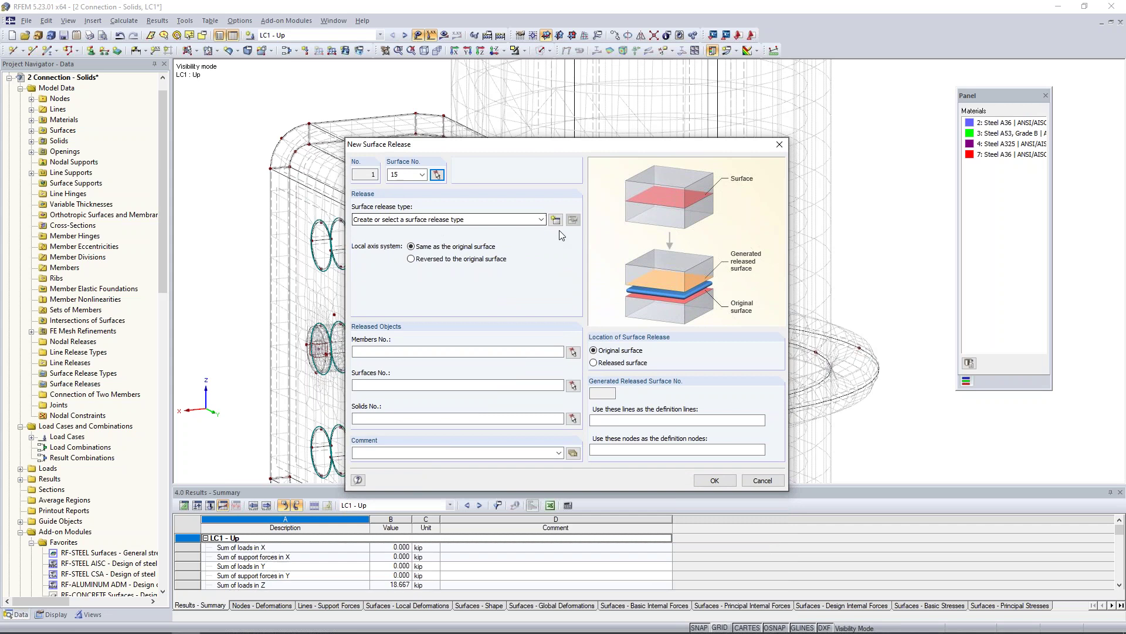
- Create a surface release type that releases uz with the nonlinearity "Fixed if positive pz"
click(556, 219)
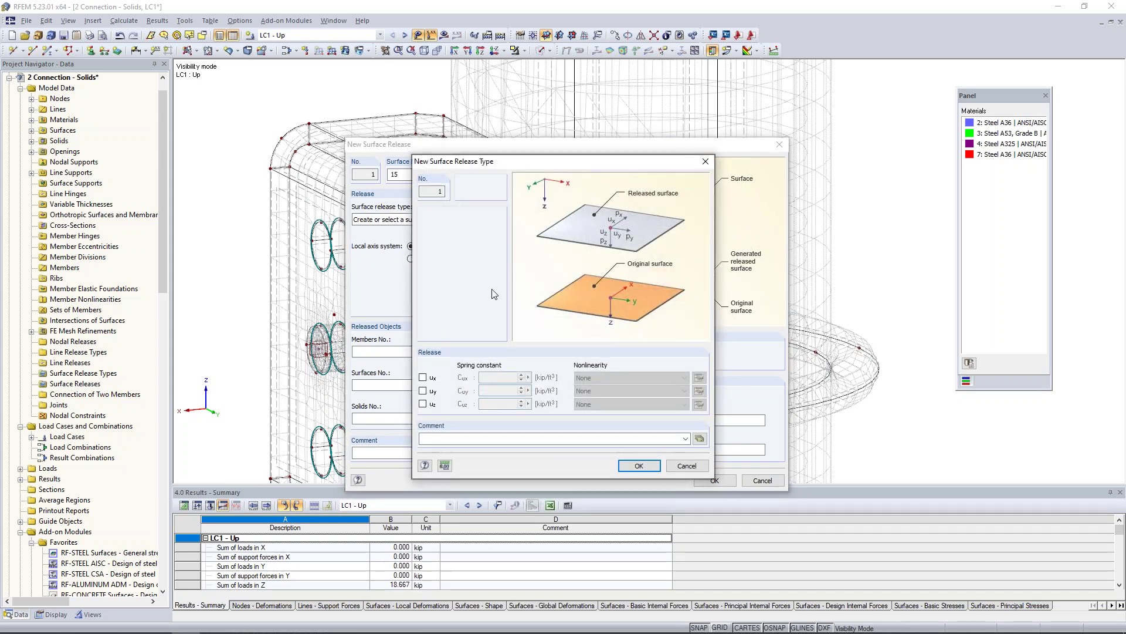
click(423, 404)
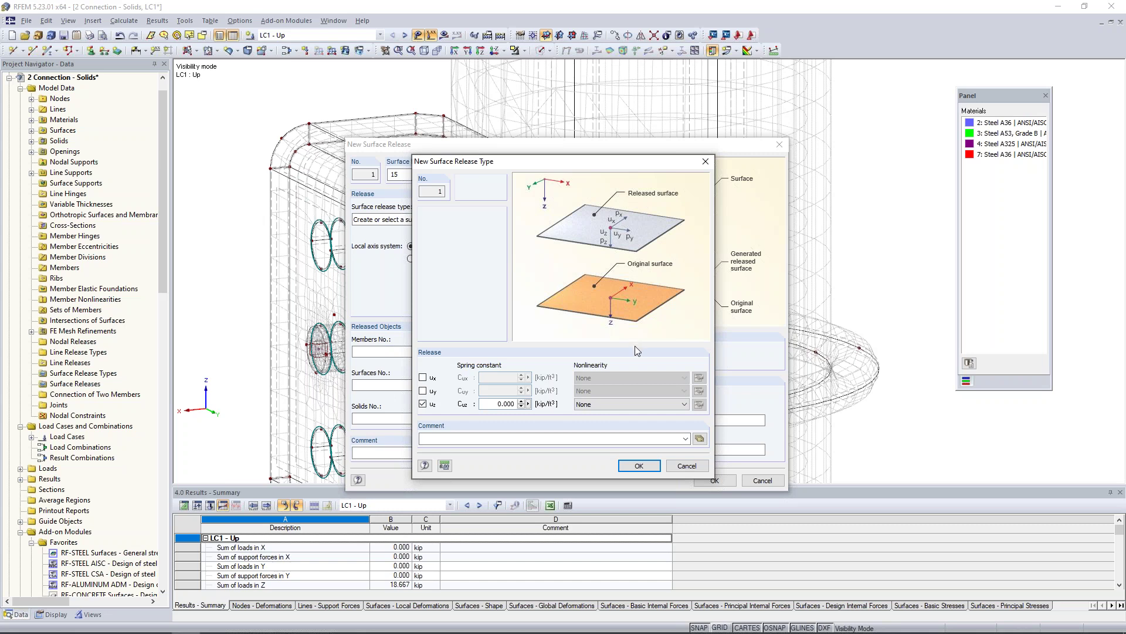
click(621, 407)
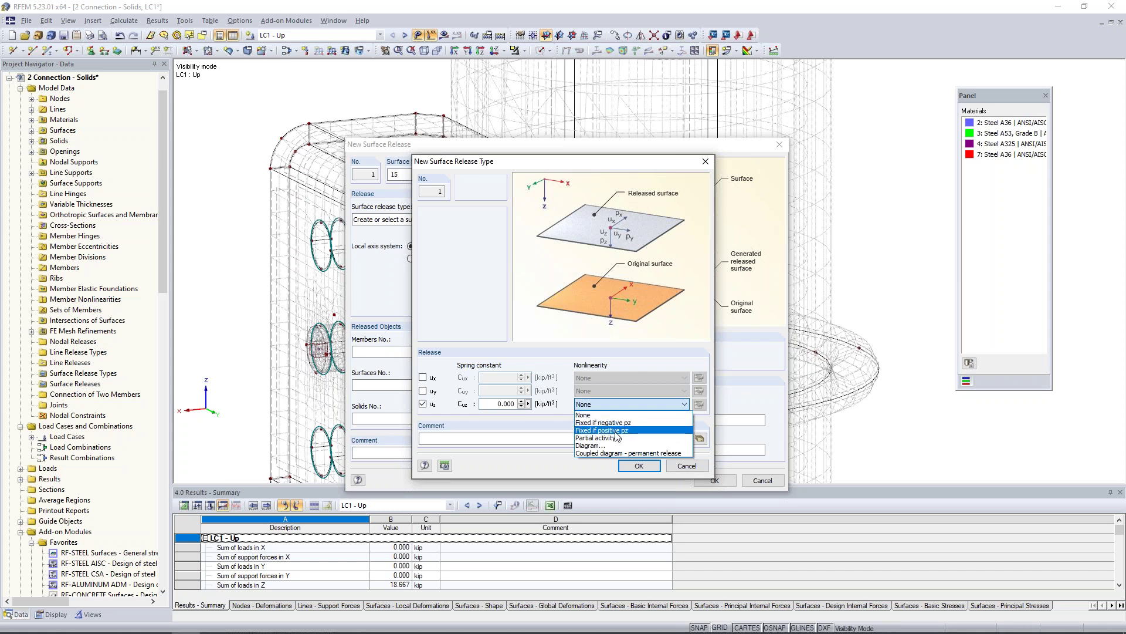
click(615, 431)
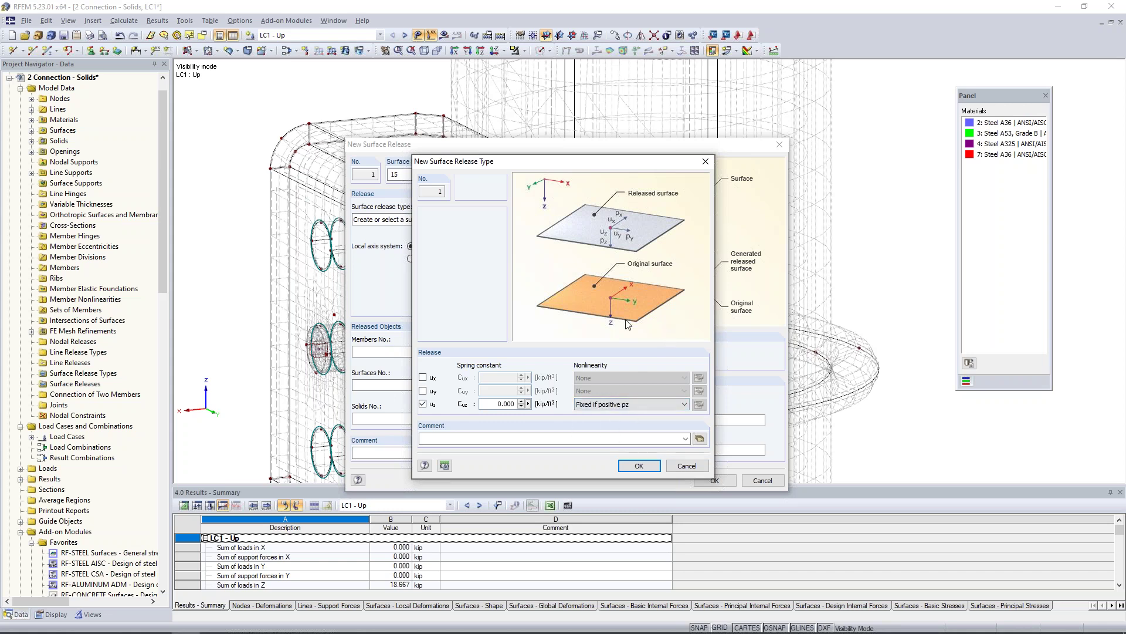
click(639, 465)
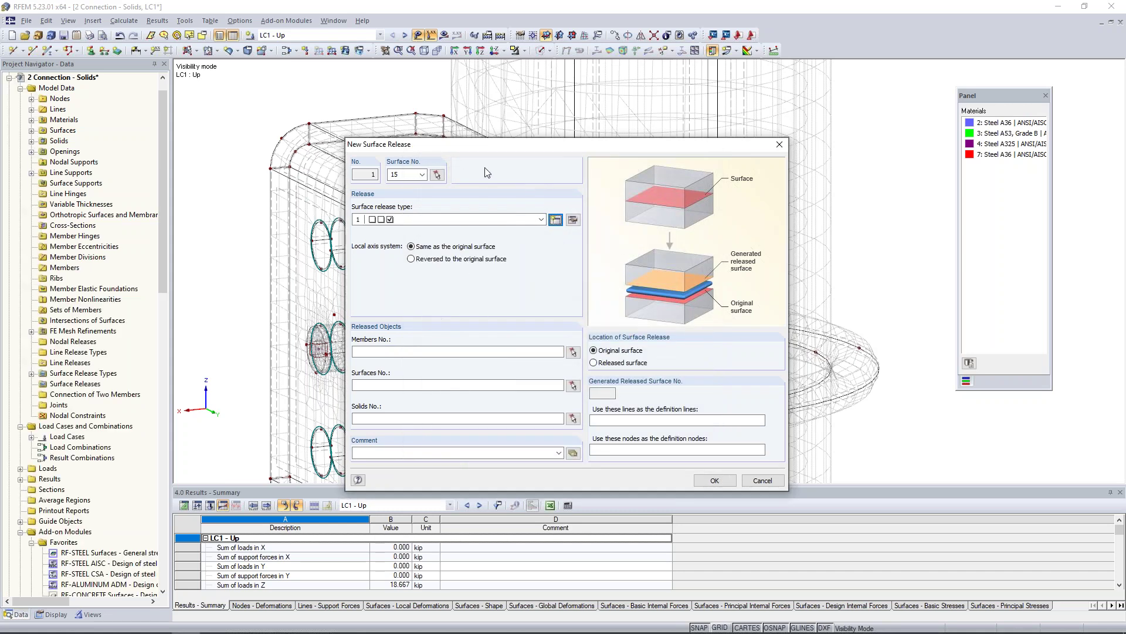
- Assign the pipe, solid No. 2, as the released solid and create the surface release
click(396, 418)
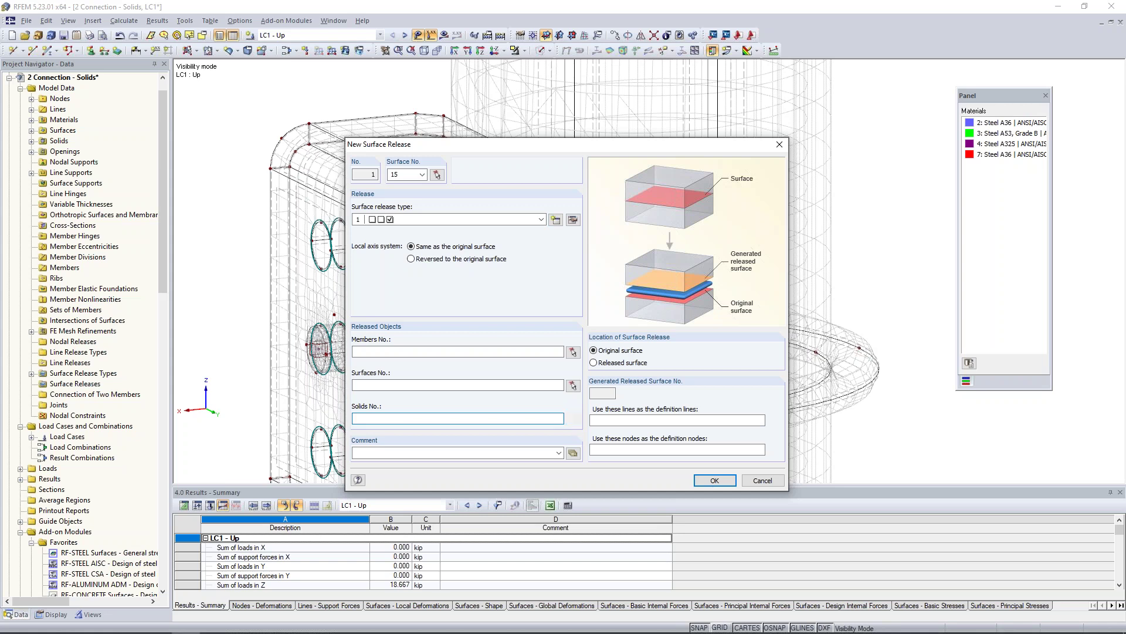
click(573, 418)
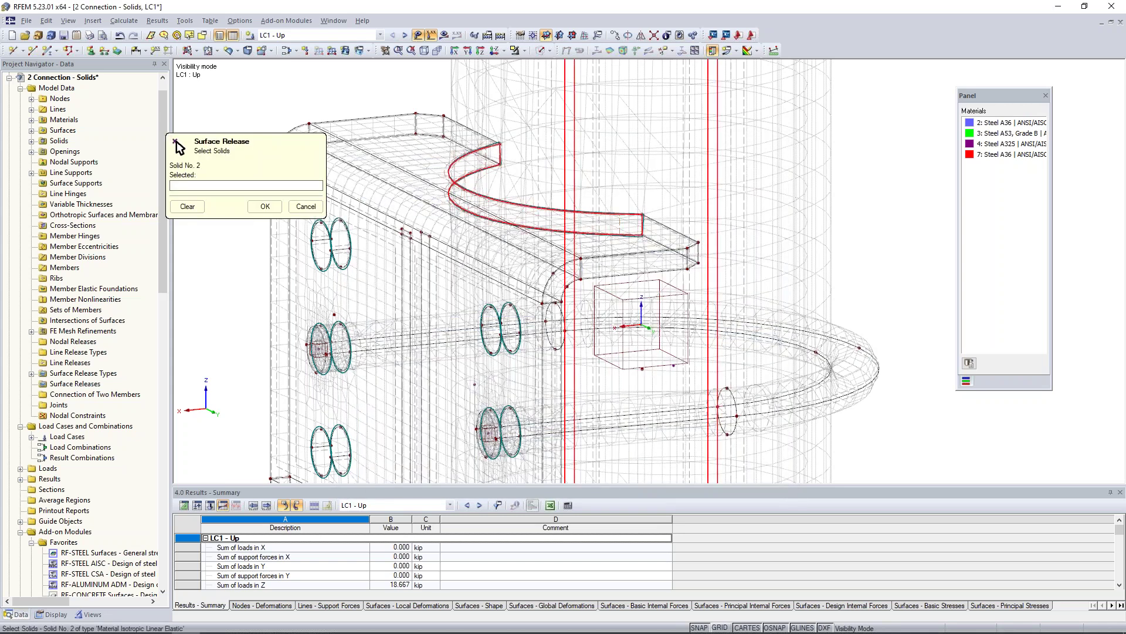
click(642, 324)
click(265, 206)
click(715, 480)
click(546, 341)
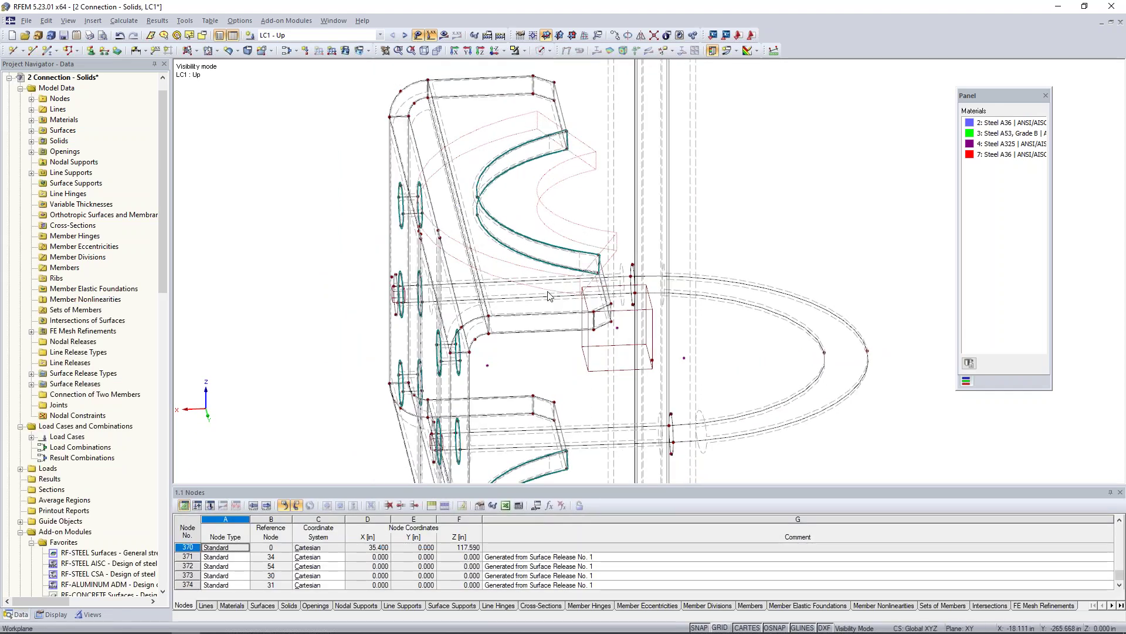
- Start a second surface release on the lower plate's curved cut-out surface, No. 32
scroll(601, 227, down, 2)
middle_drag(600, 432, 591, 282)
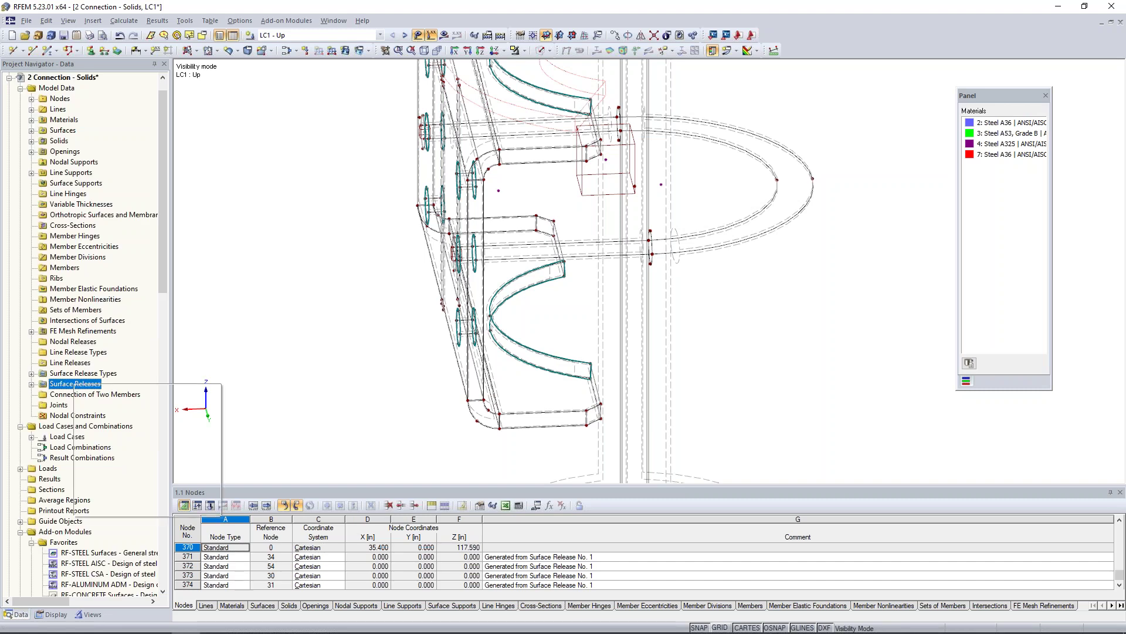
right_click(76, 383)
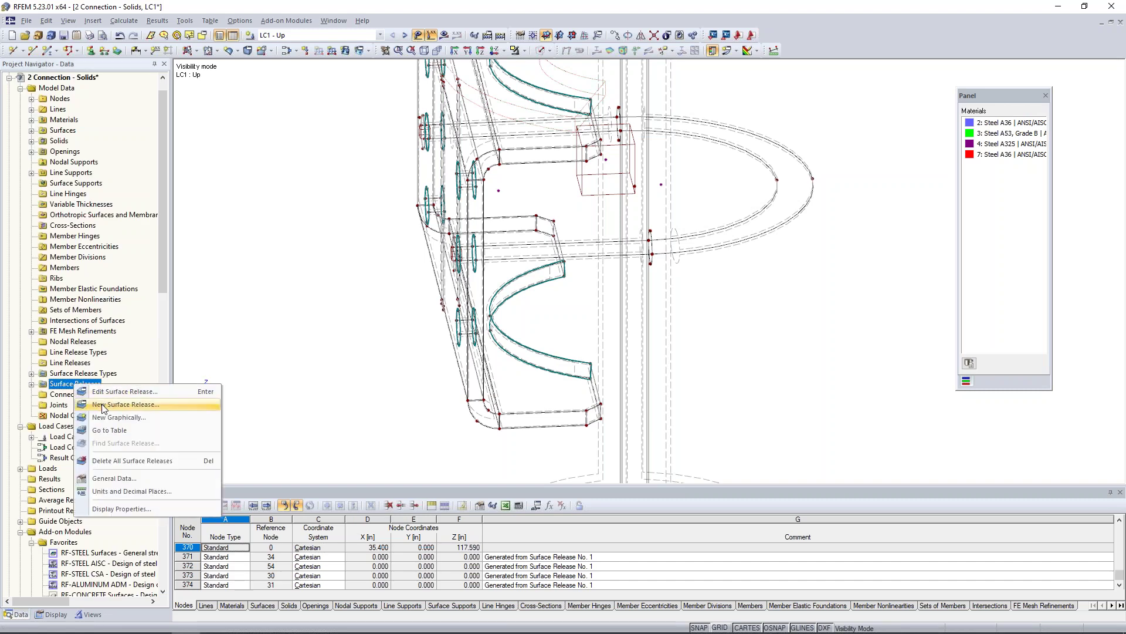
click(103, 404)
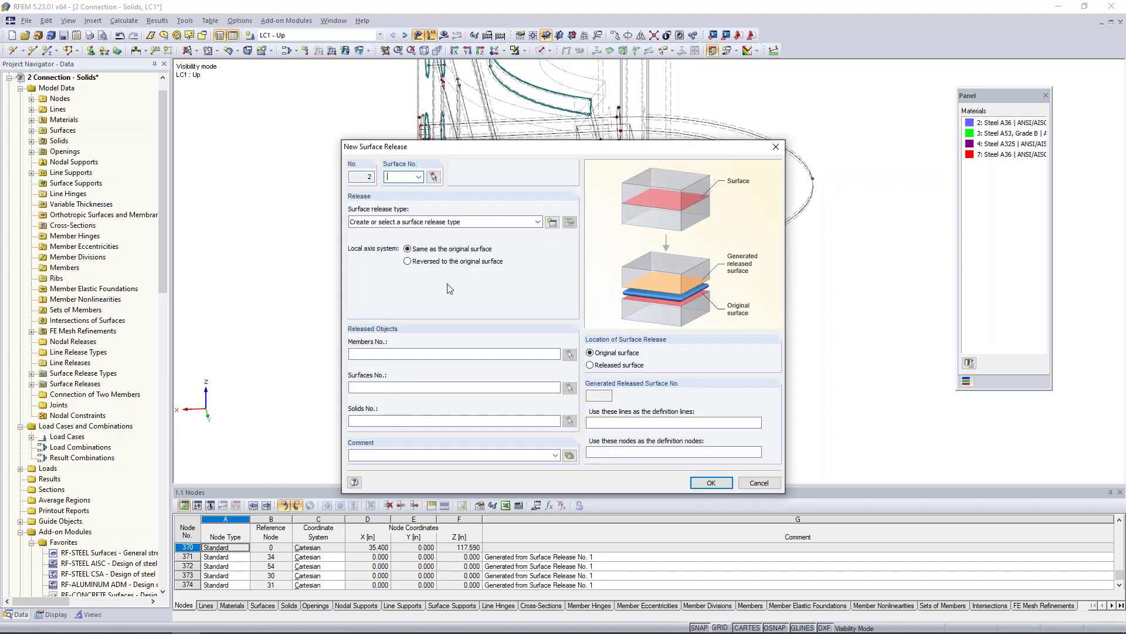
click(434, 176)
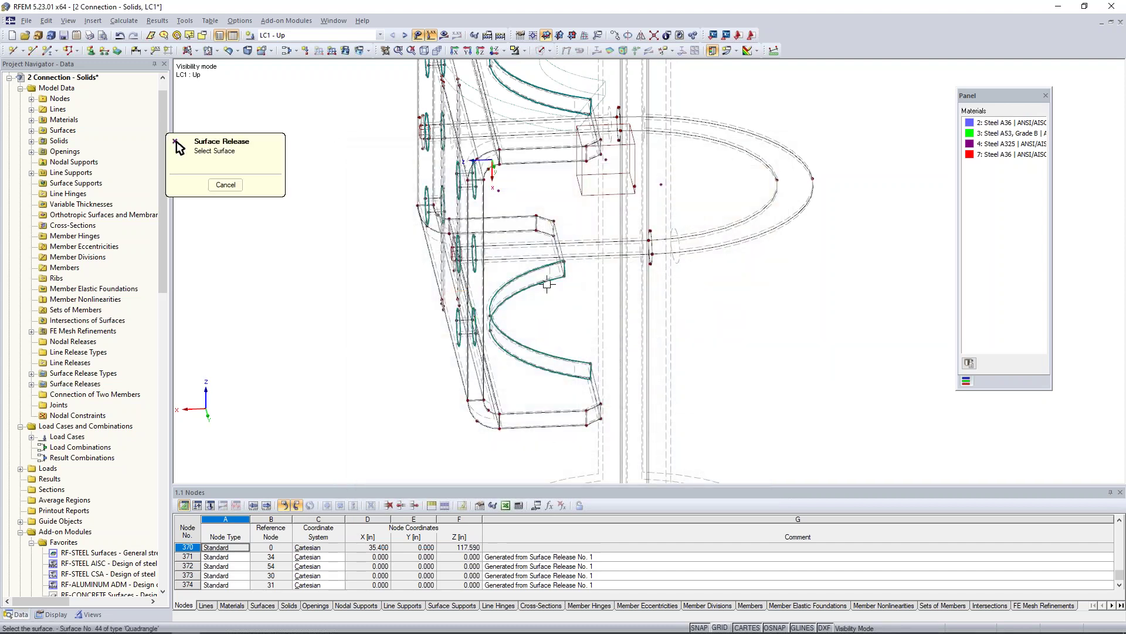
click(550, 273)
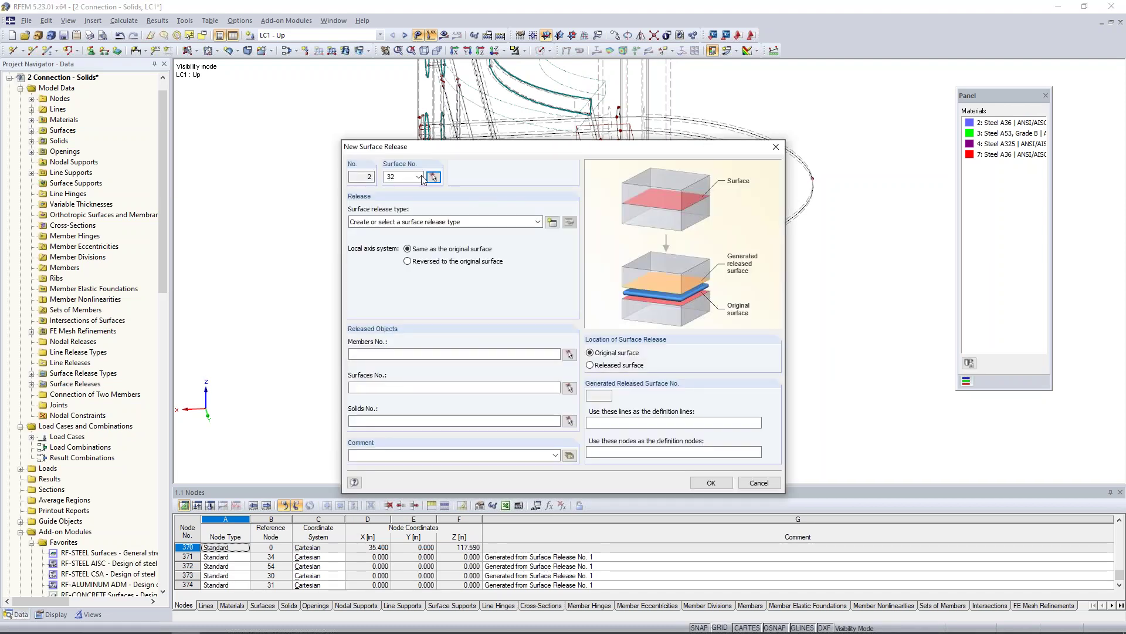
- Assign release type 1 and solid No. 2 to the second surface release and create it
click(510, 221)
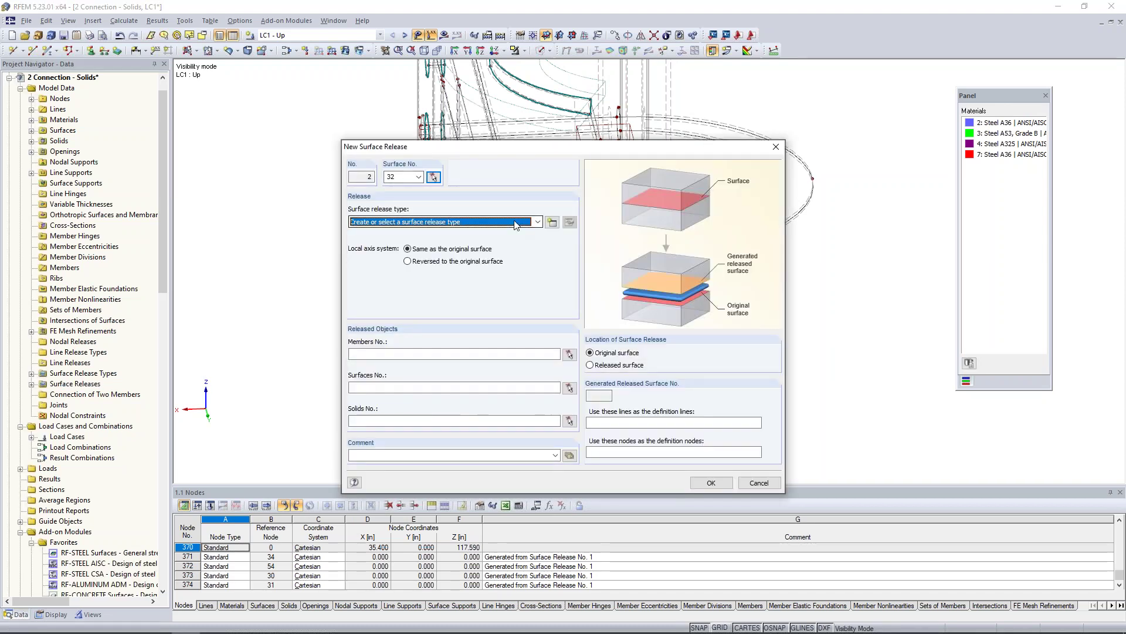
click(504, 242)
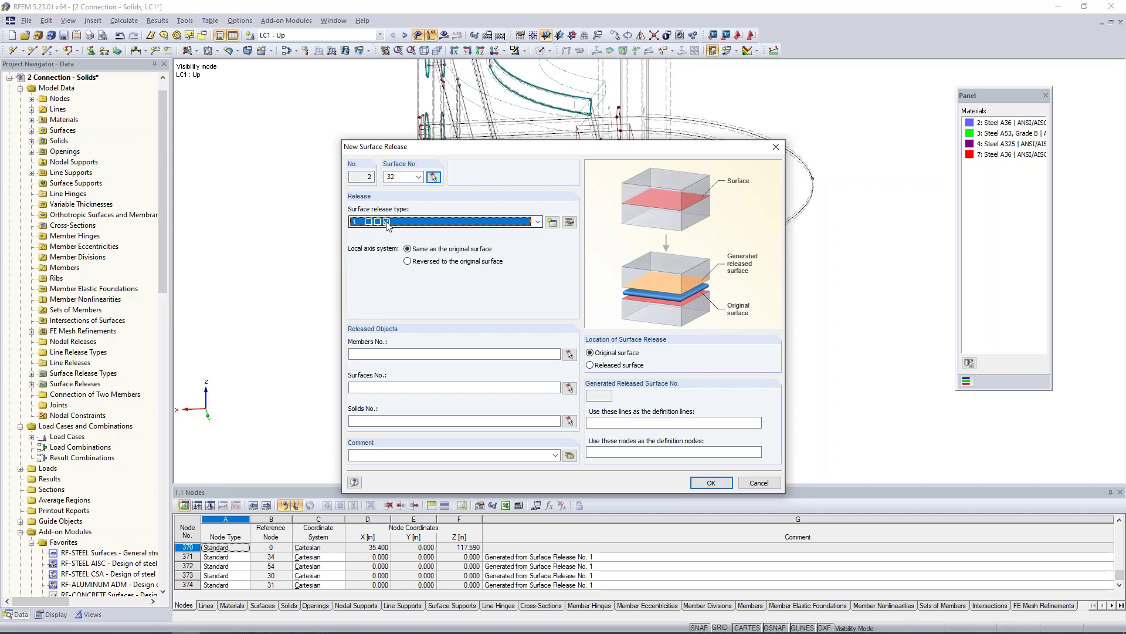
click(352, 420)
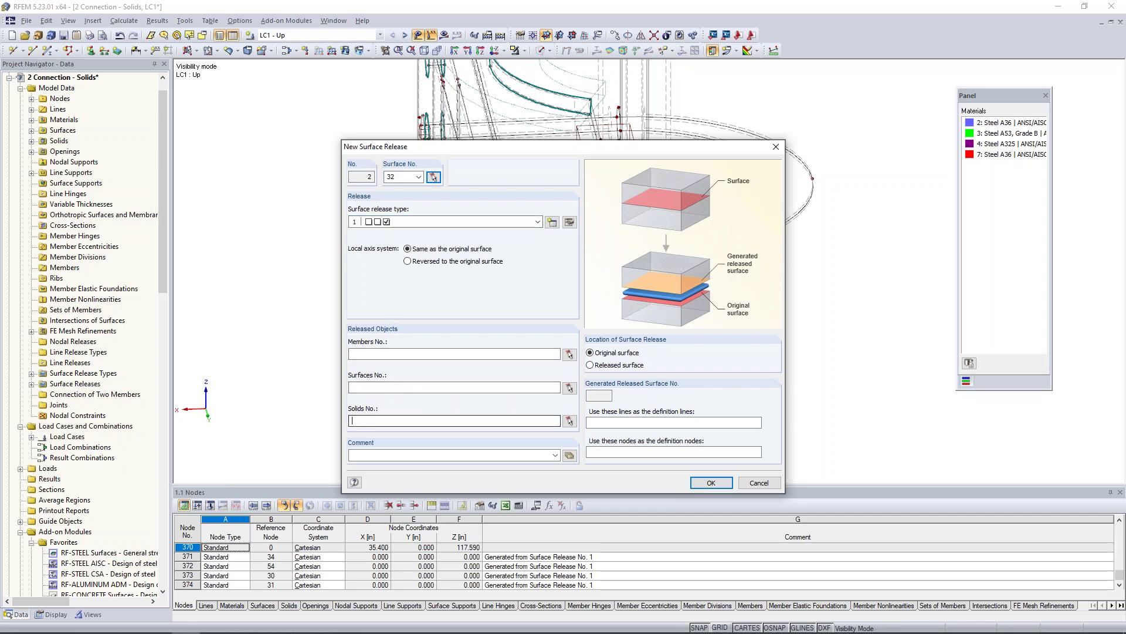
text(2)
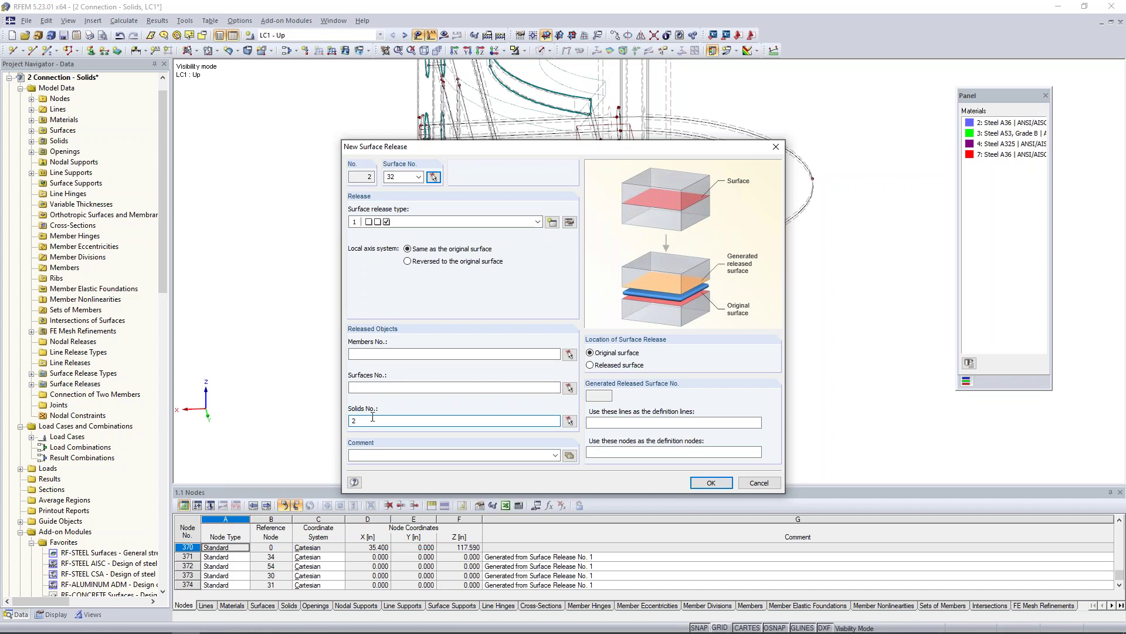
click(707, 483)
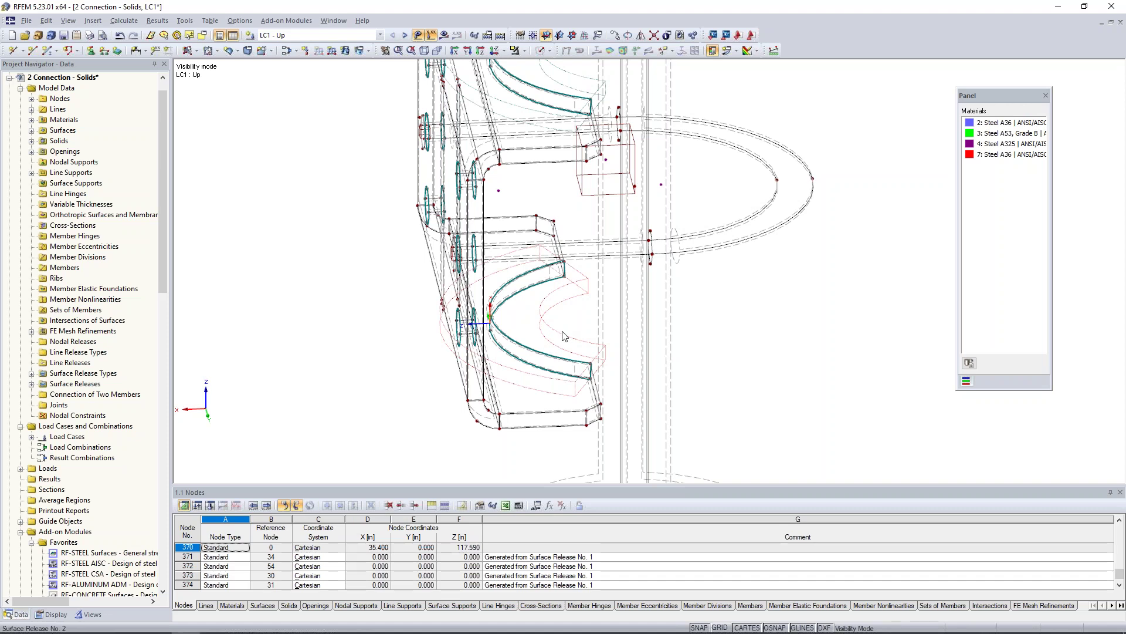
- Display the model as transparent solids around the U-bolt's inner arc
ctrl+middle_drag(799, 339, 757, 335)
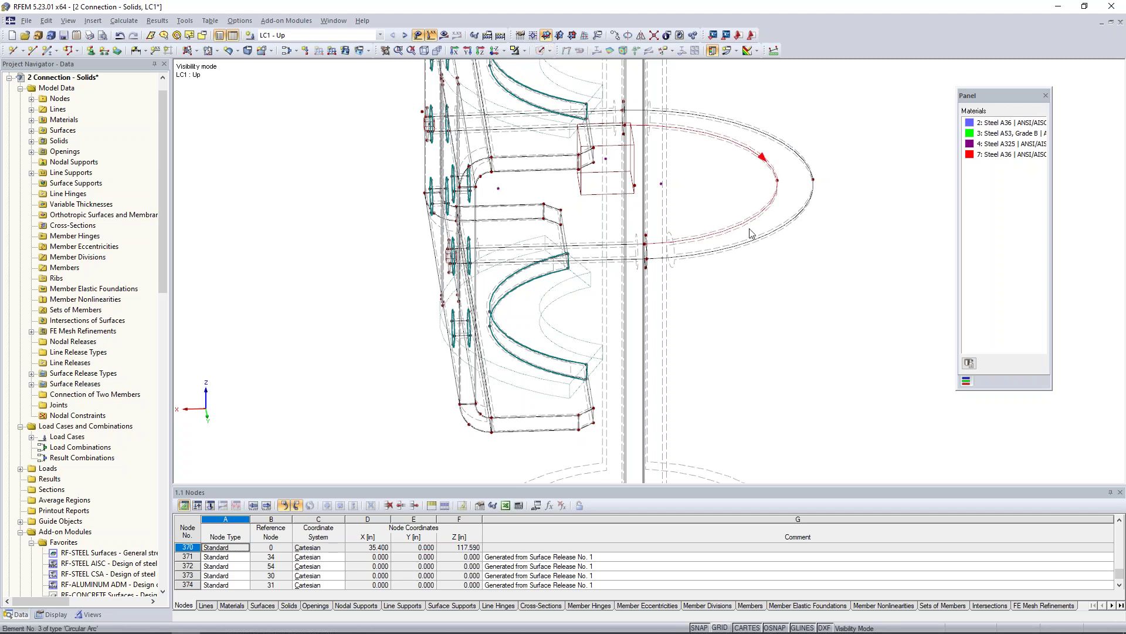
click(548, 51)
click(562, 89)
ctrl+middle_drag(810, 310, 810, 278)
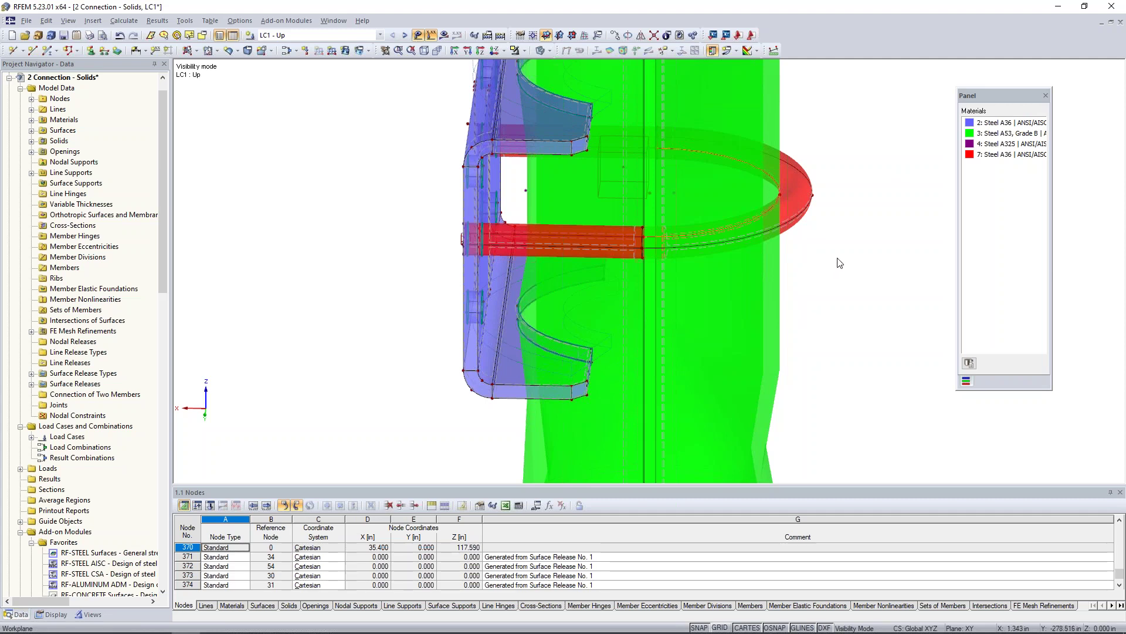
- Isolate the selected inner arc lines of the U-bolt and show the hidden objects in the background
click(524, 51)
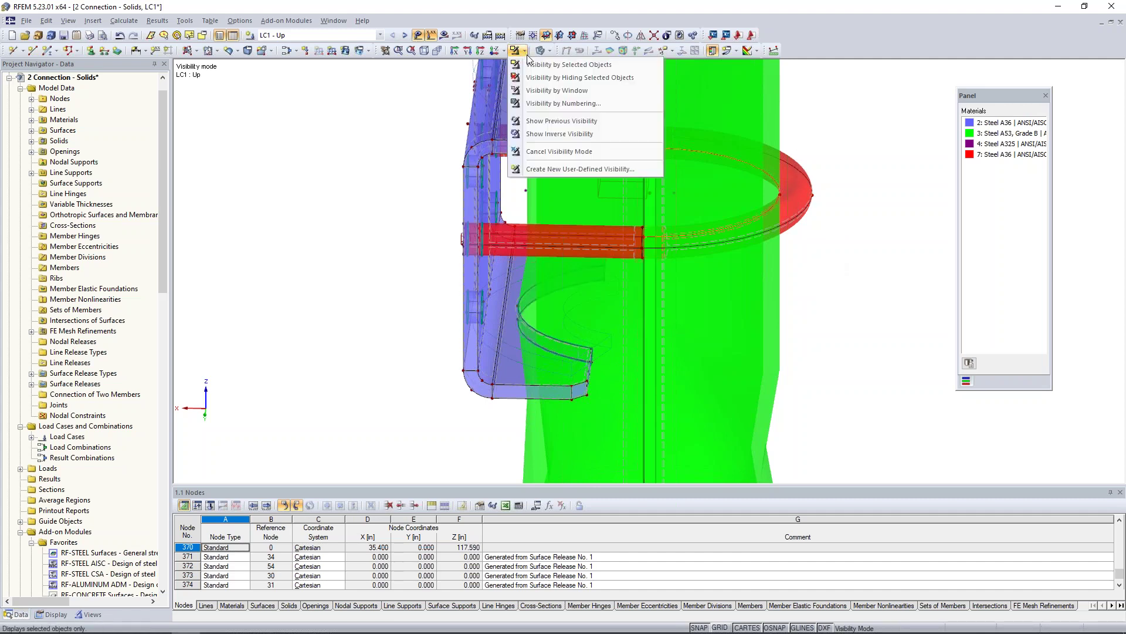
click(531, 65)
right_click(616, 182)
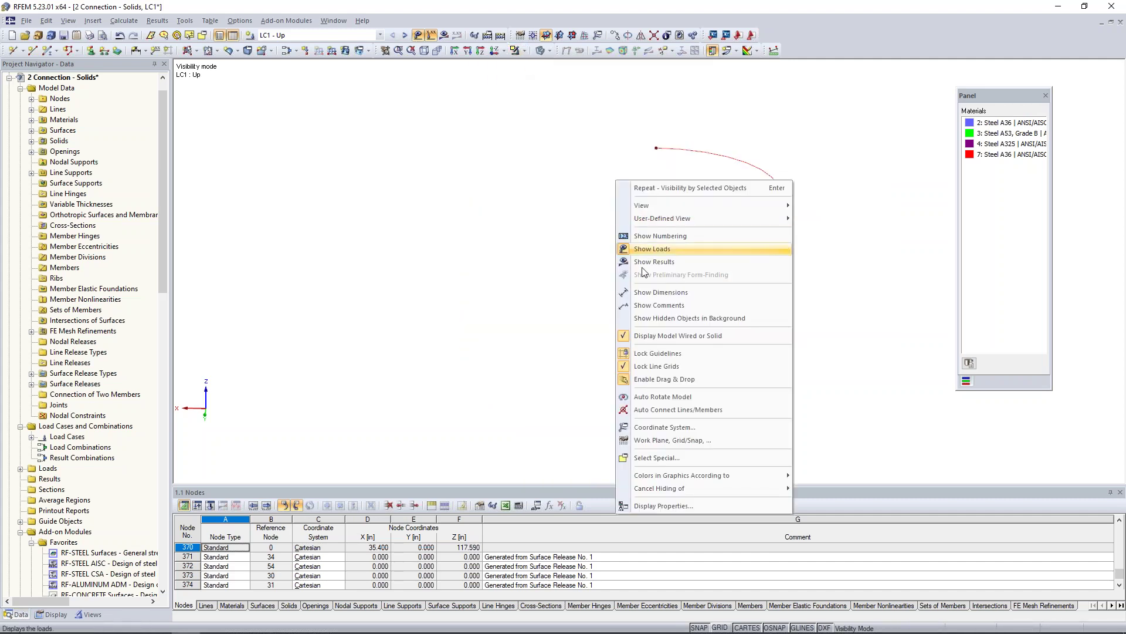
click(675, 320)
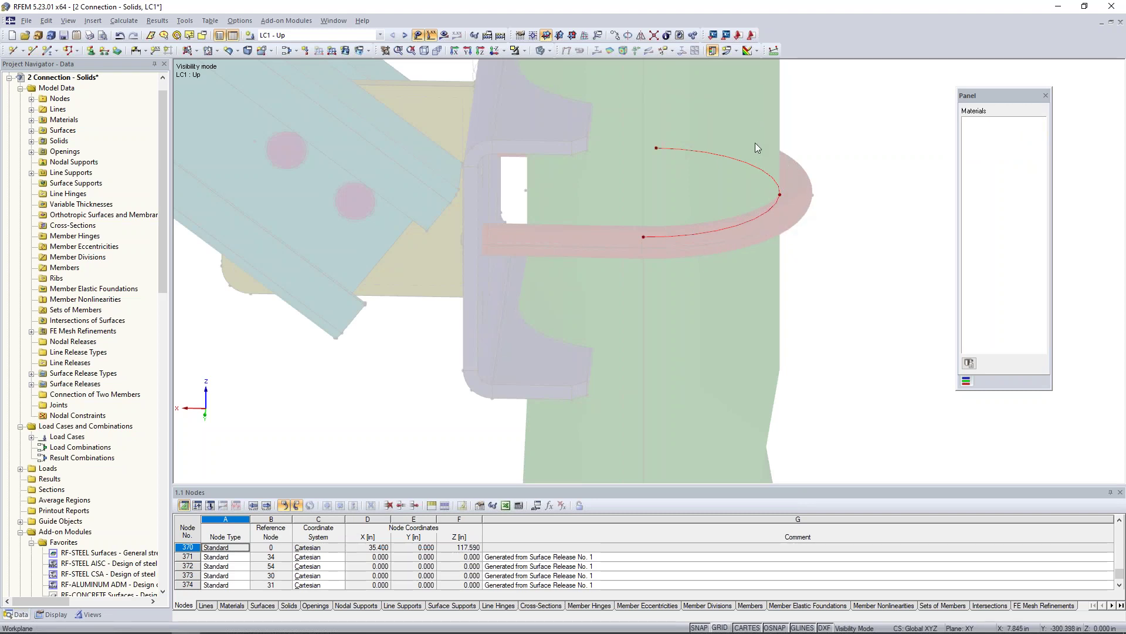
- Turn on the local axis systems for the isolated U-bolt arc lines
right_click(736, 160)
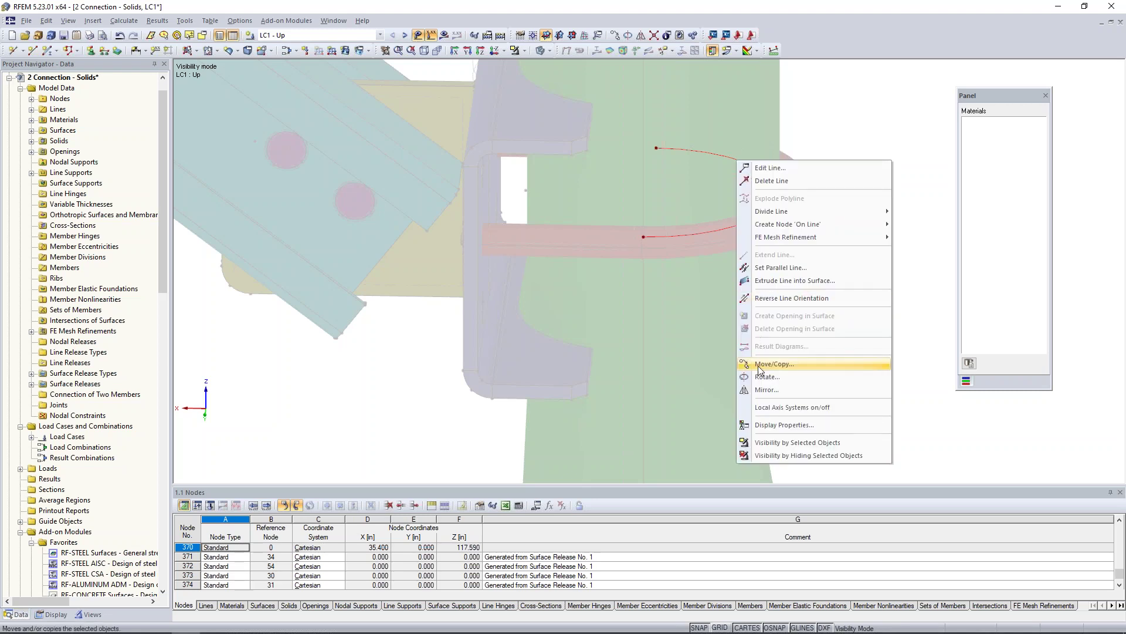
click(769, 406)
middle_drag(807, 222, 891, 218)
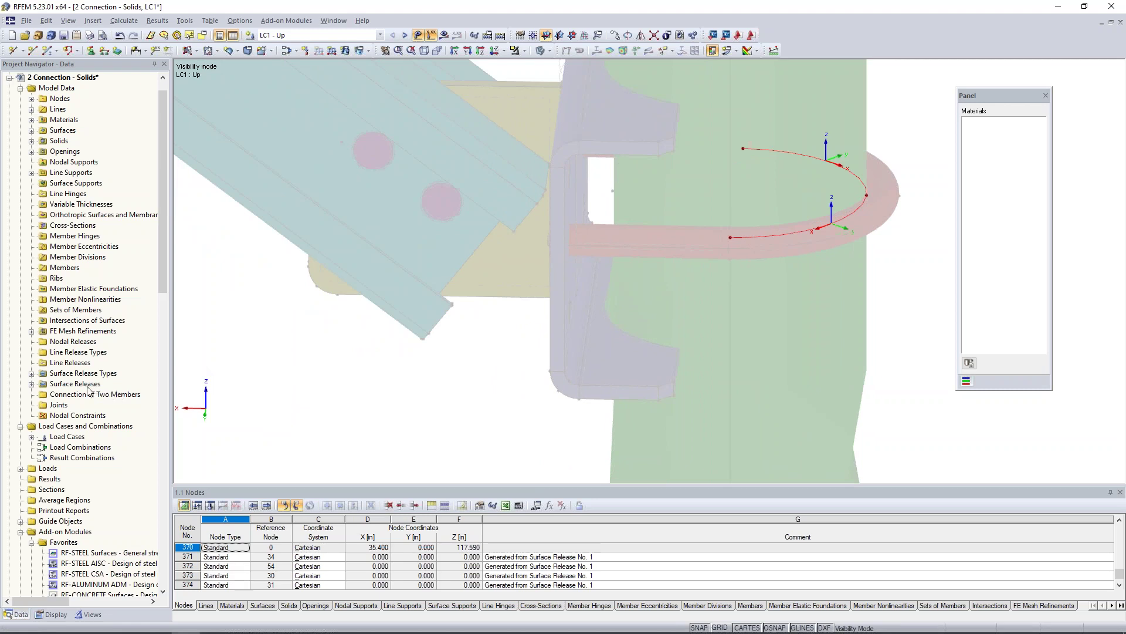
- Start a new line release on the U-bolt's inner arc, line No. 3
right_click(84, 362)
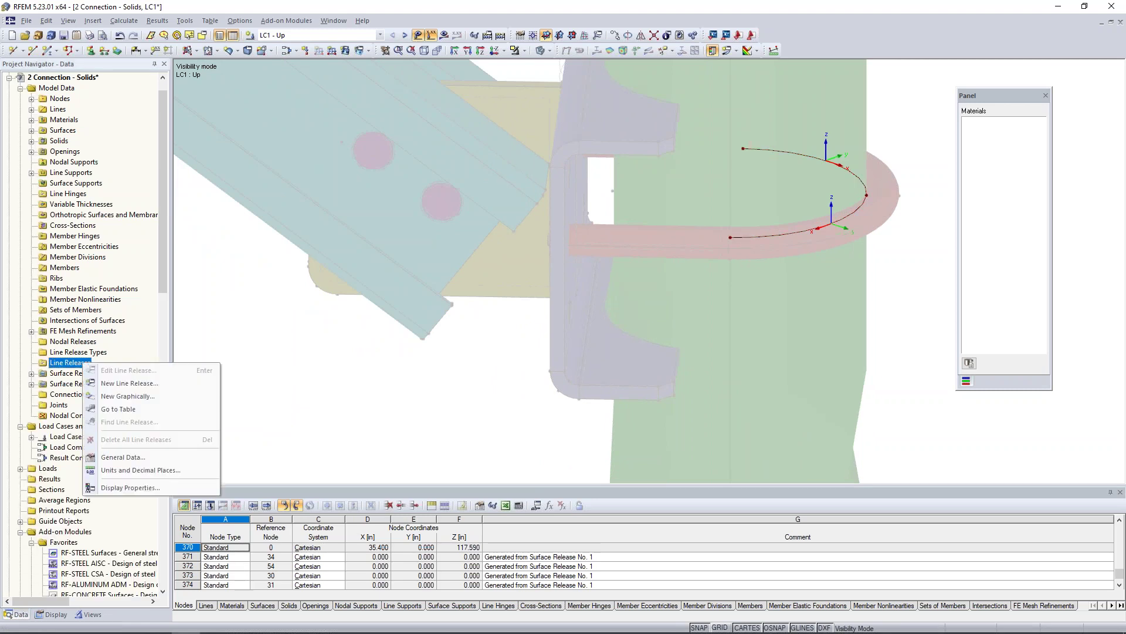
click(122, 384)
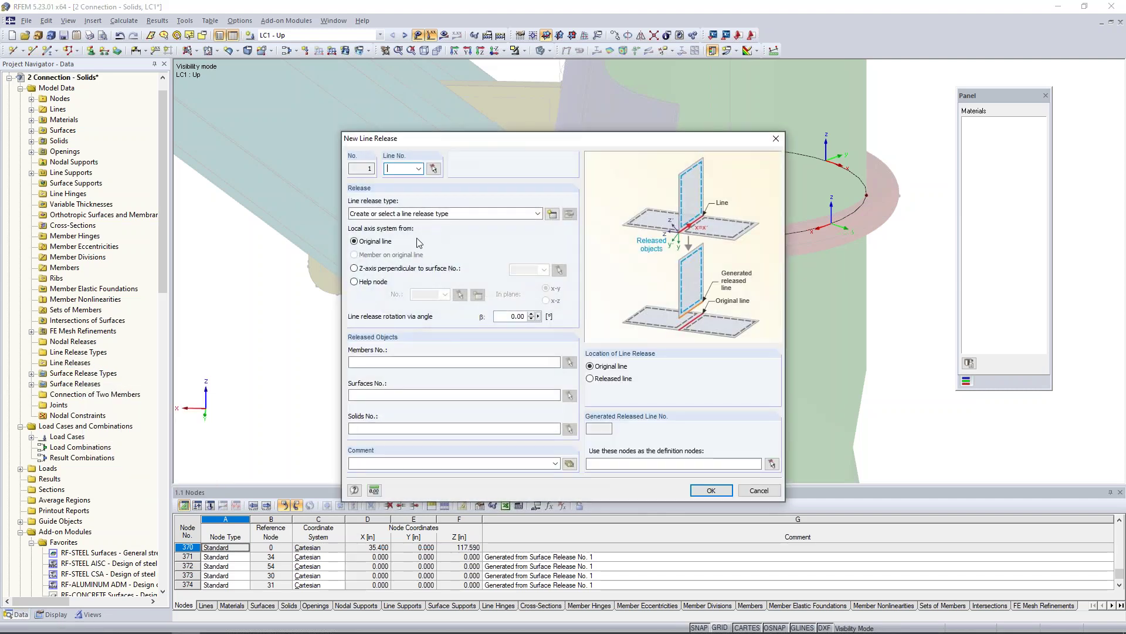
click(434, 169)
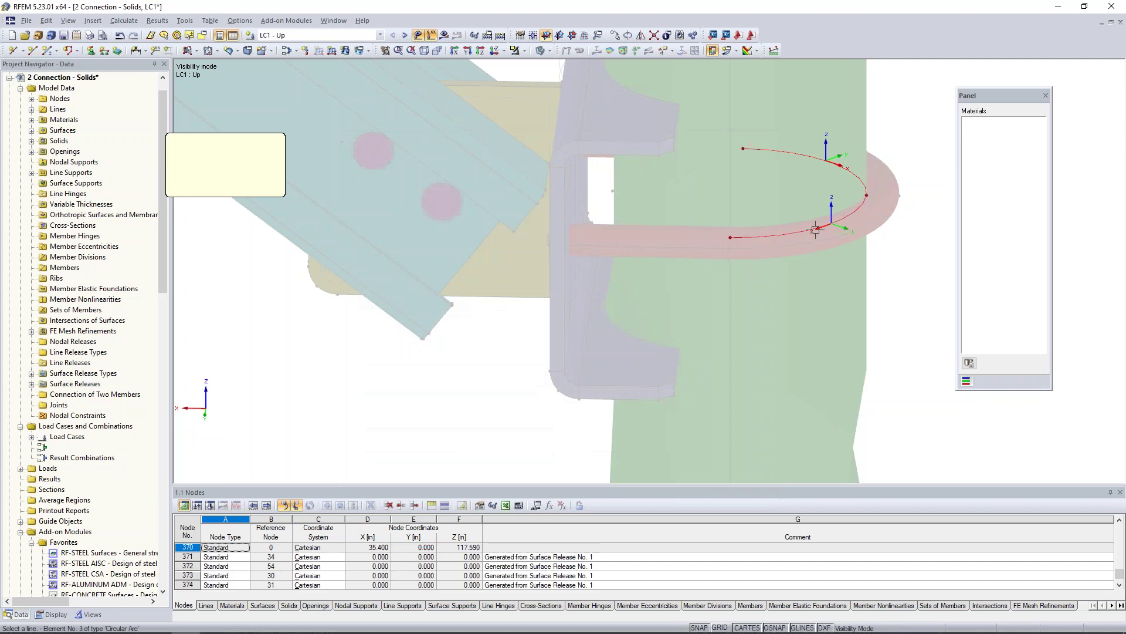
click(307, 225)
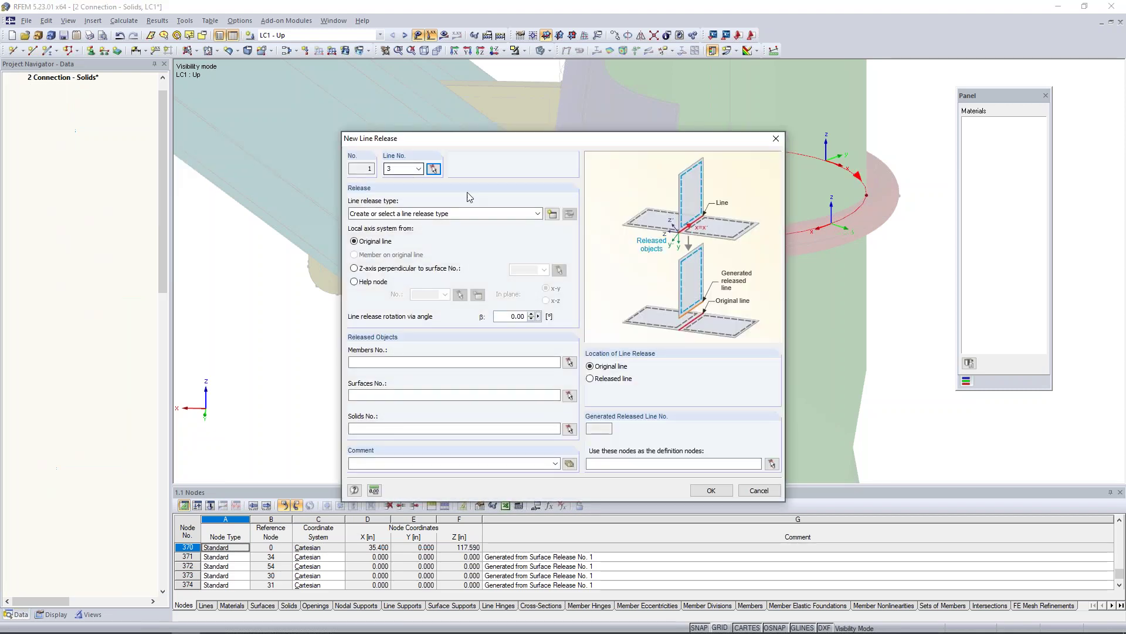
- Create a new line release type that releases the translations ux, uy and uz and the rotation φx
click(551, 217)
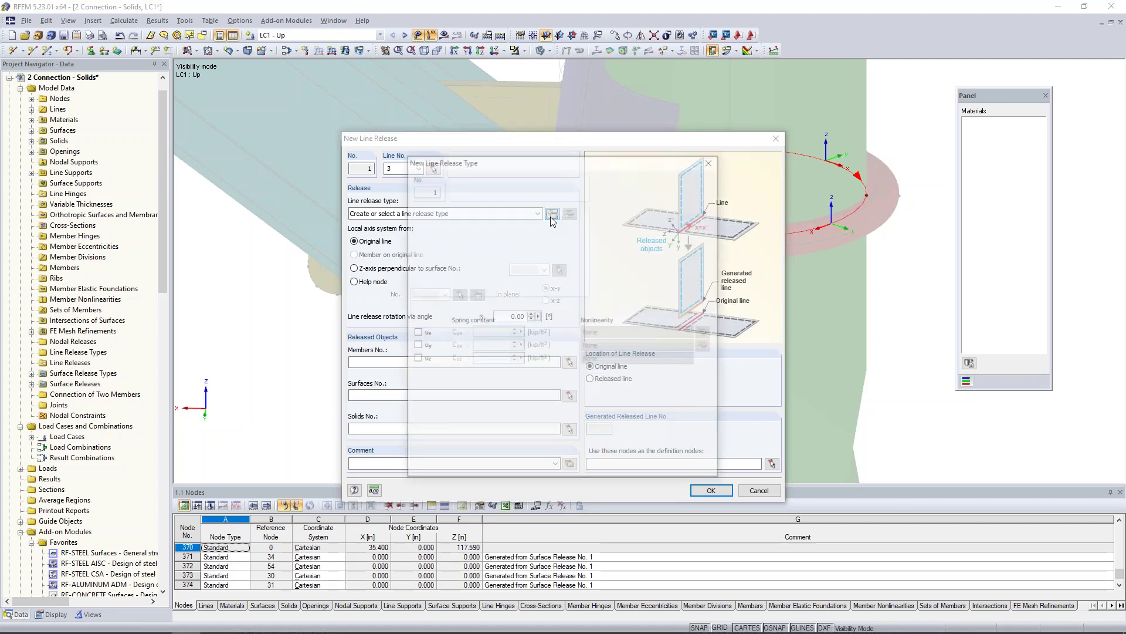
drag(562, 160, 428, 161)
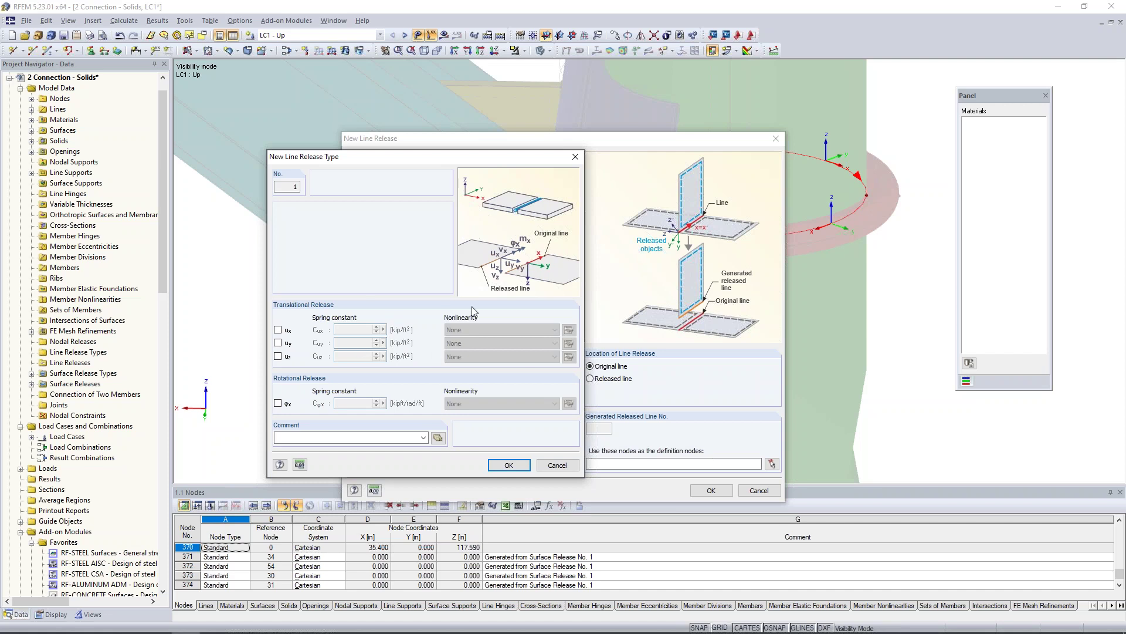
click(278, 330)
click(278, 343)
click(278, 356)
click(278, 403)
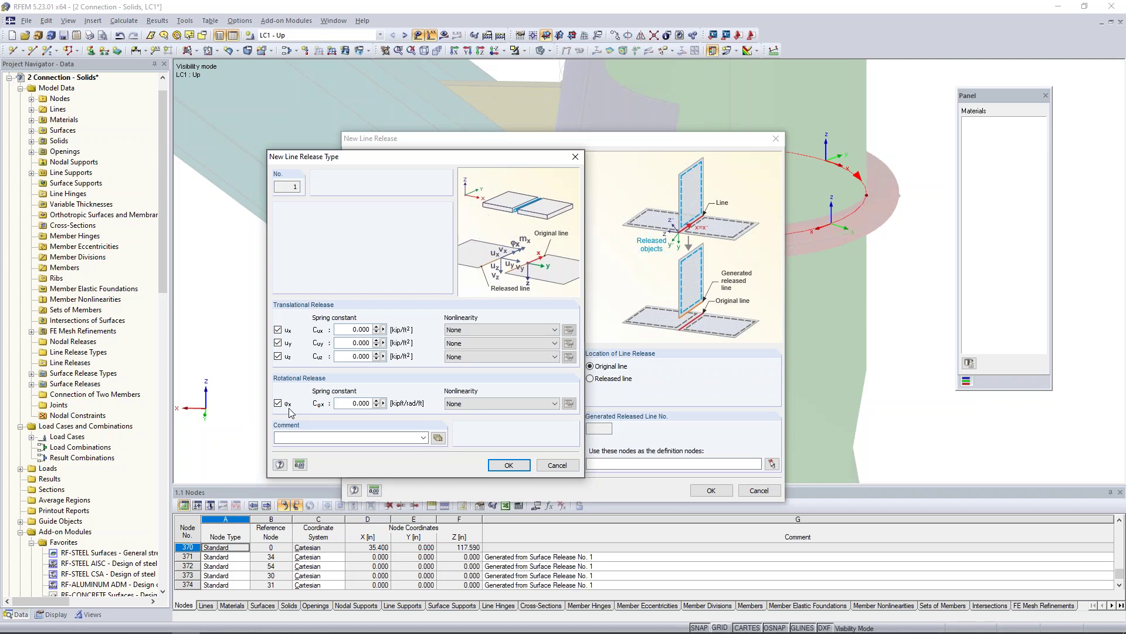
- Assign the Friction vy nonlinearity to uz and set its spring constant to 10e6 kip/ft² along with its friction coefficient
click(456, 359)
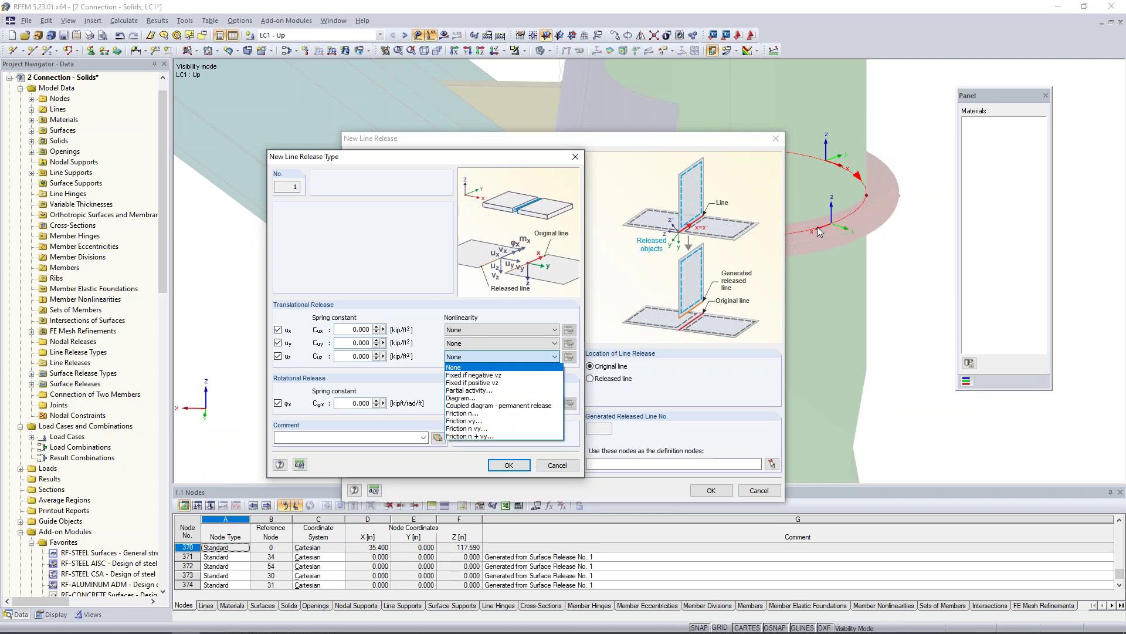
click(463, 421)
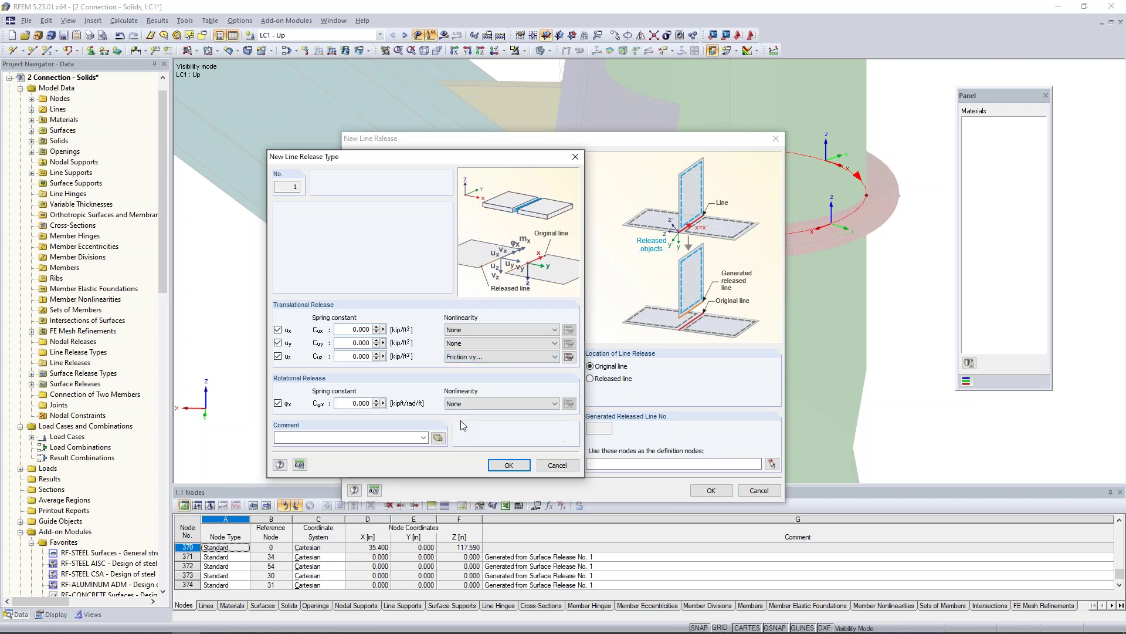
click(568, 357)
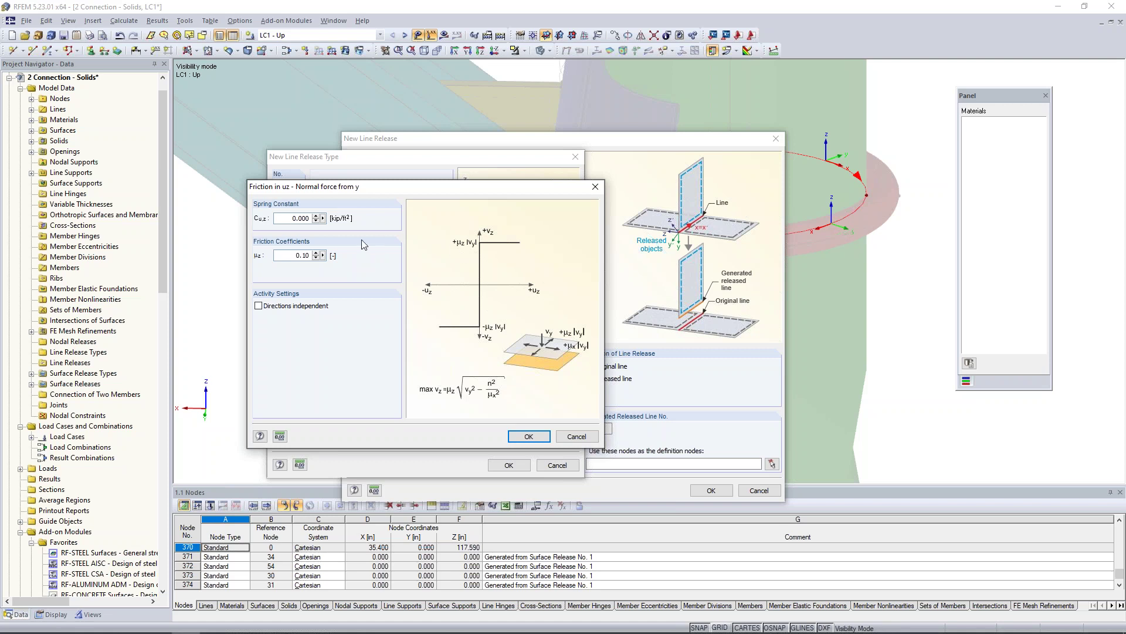
double_click(286, 218)
text(10e6)
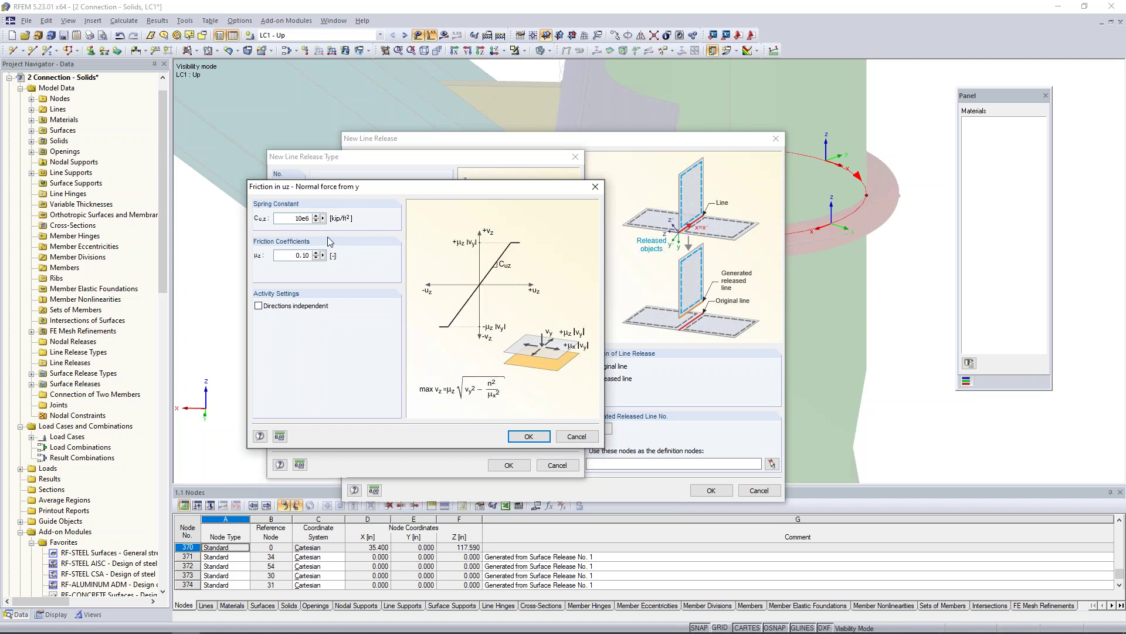
key(Tab)
text(.)
click(530, 436)
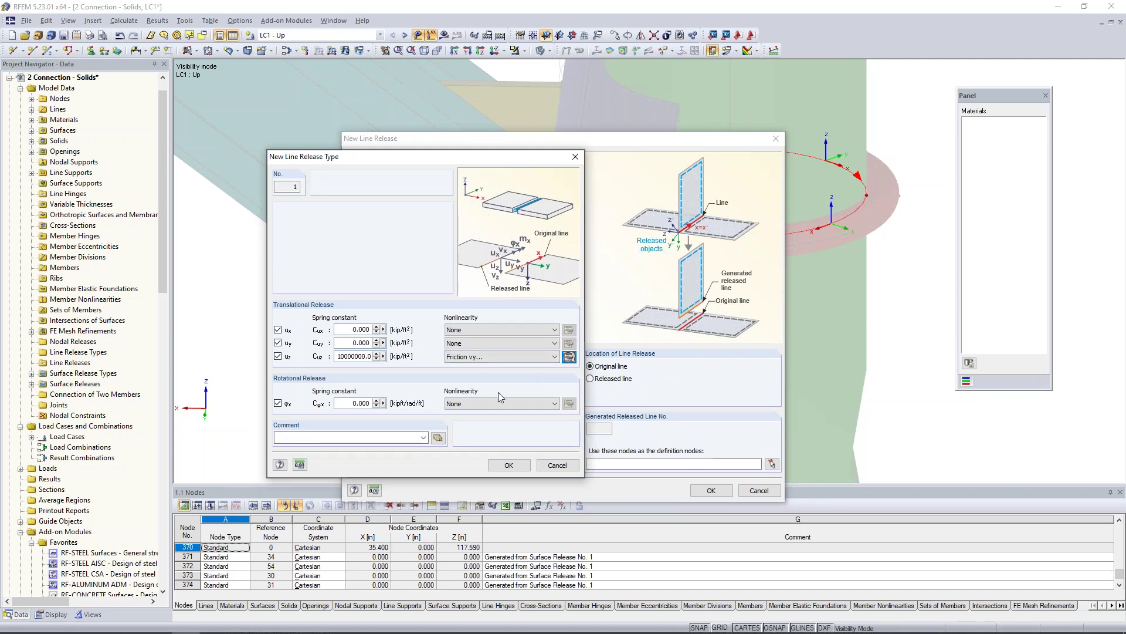
- Accept the line release type and create the release on line No. 3 with solid No. 2 as the released object
click(508, 465)
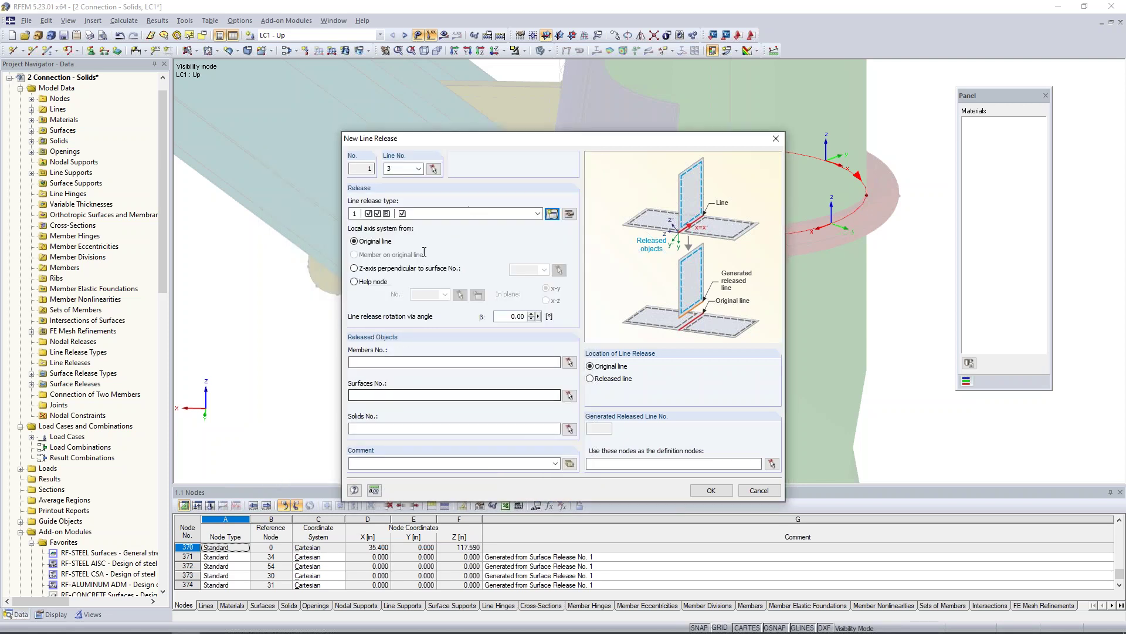
click(467, 428)
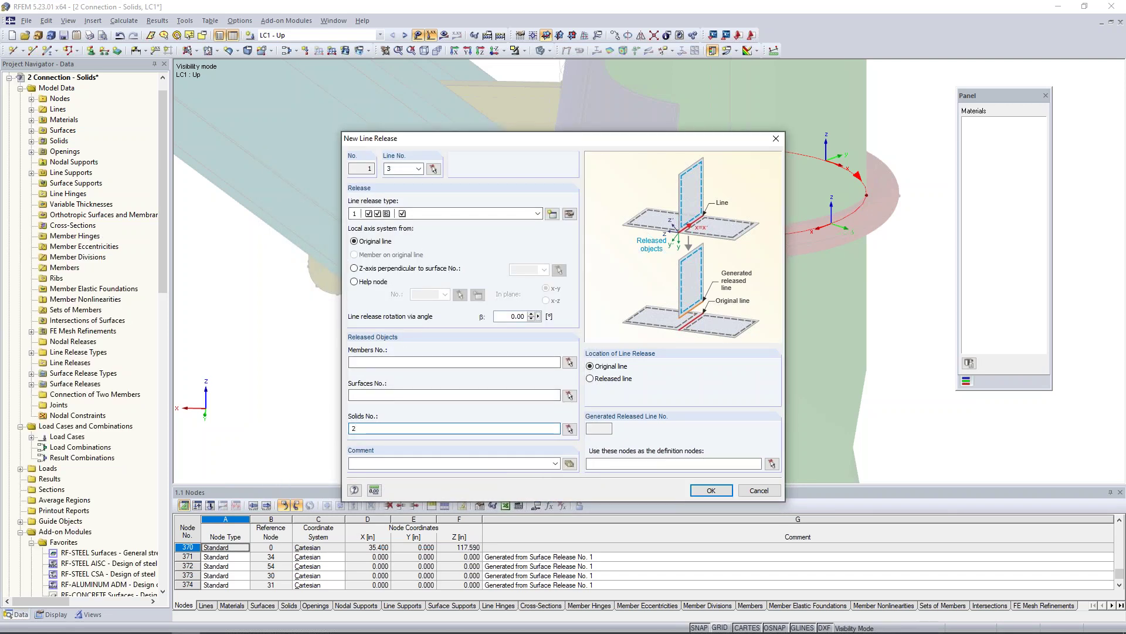
click(725, 491)
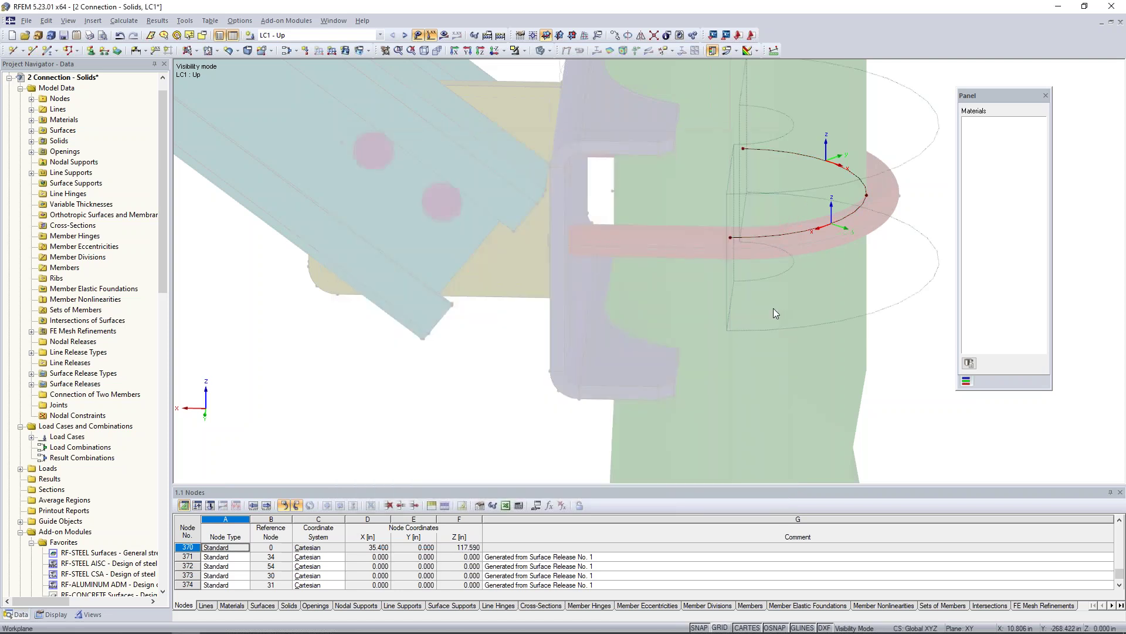
- Turn off the local axis systems of the U-bolt's arc lines and cancel the visibility mode to show the whole connection
ctrl+middle_drag(836, 360, 723, 265)
click(727, 255)
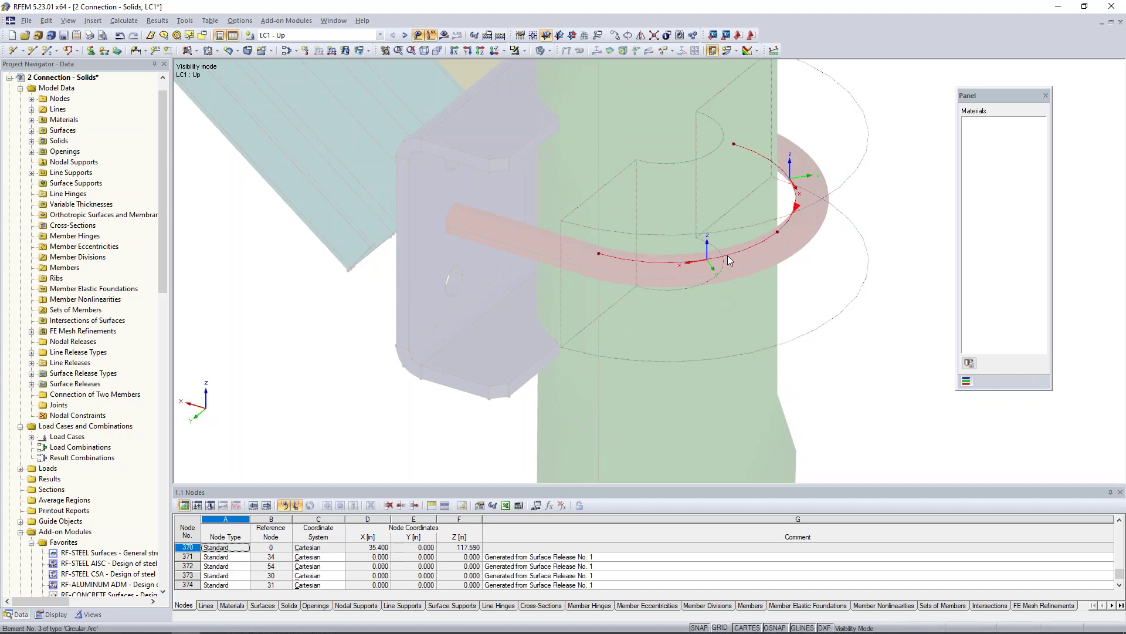
right_click(727, 255)
click(783, 503)
click(523, 50)
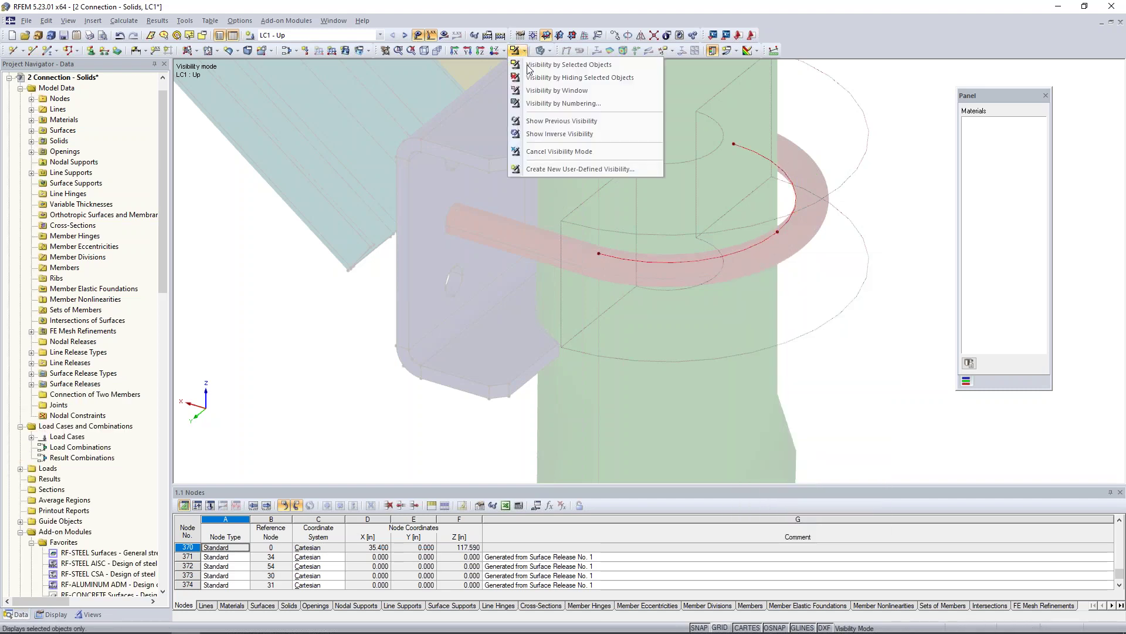
click(545, 151)
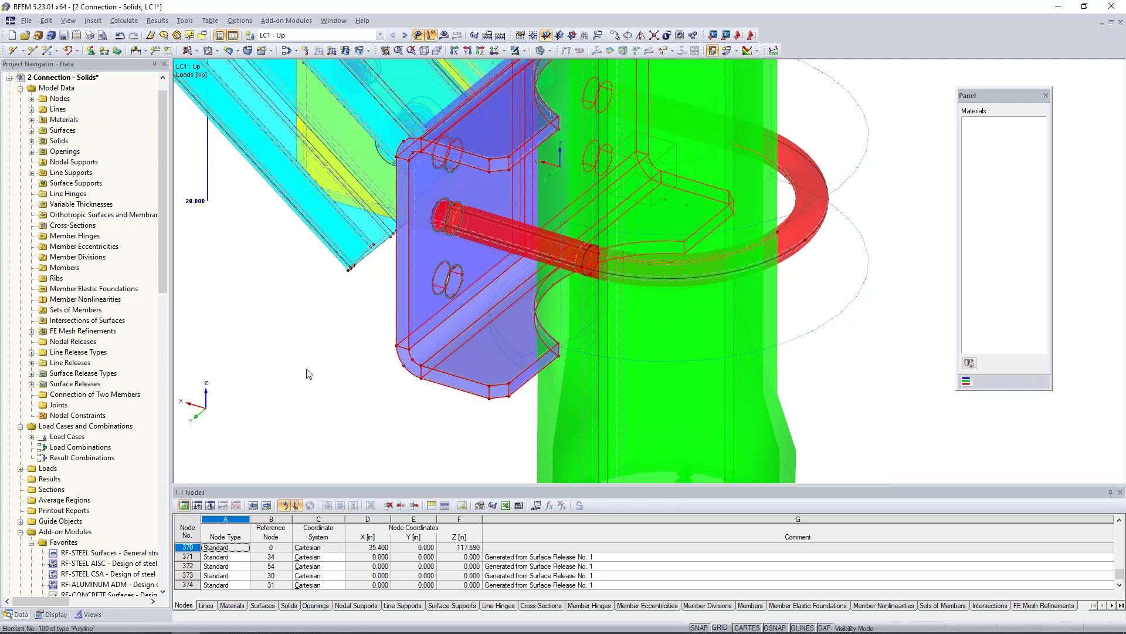
ctrl+middle_drag(327, 350, 512, 335)
scroll(545, 352, down, 2)
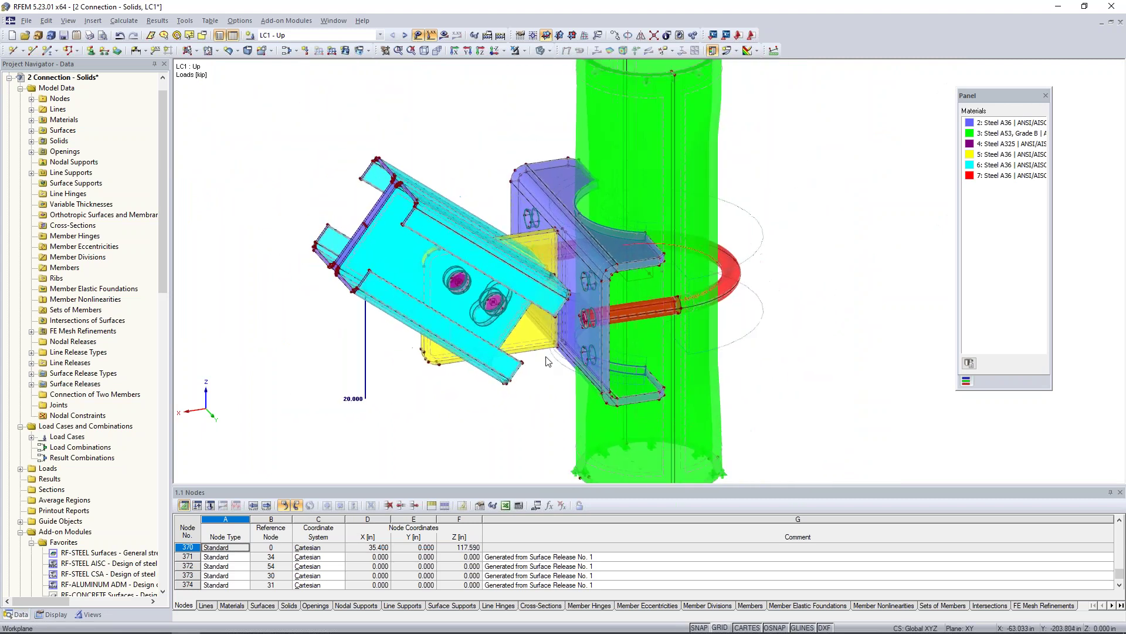
- Switch to the 3 Connection - Results model and display and animate its global deformations for LC1
click(333, 21)
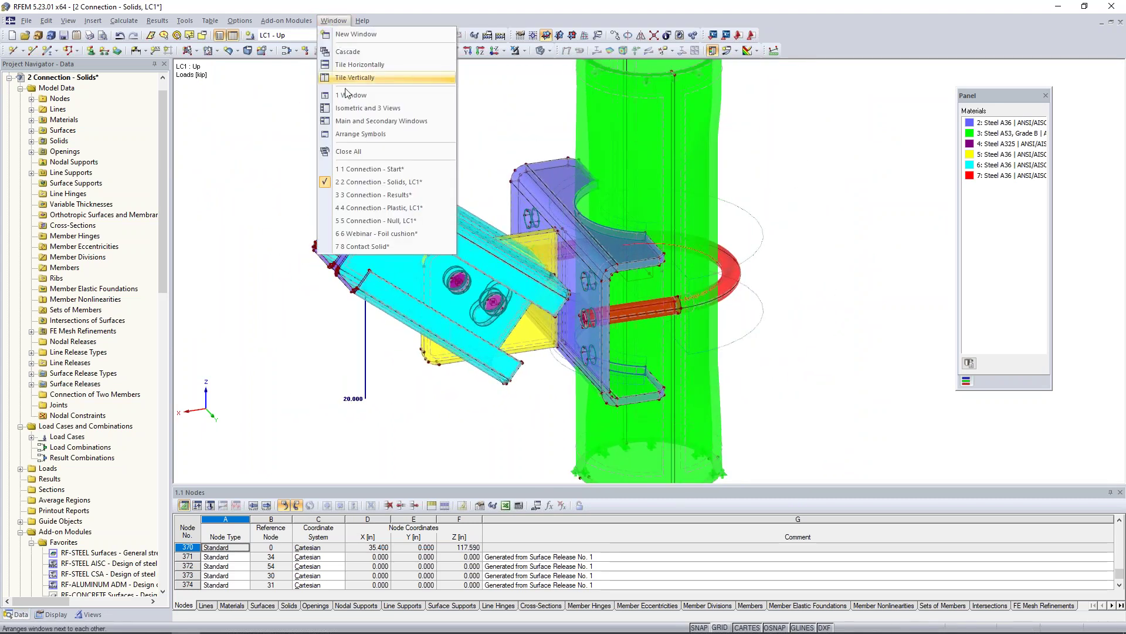
click(358, 194)
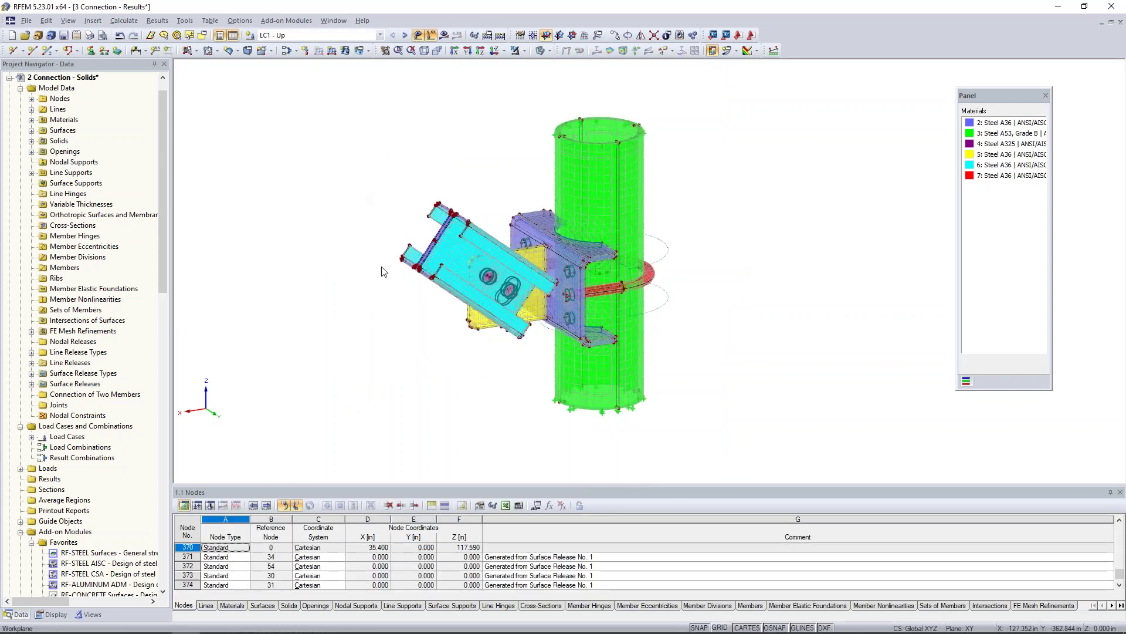
click(444, 35)
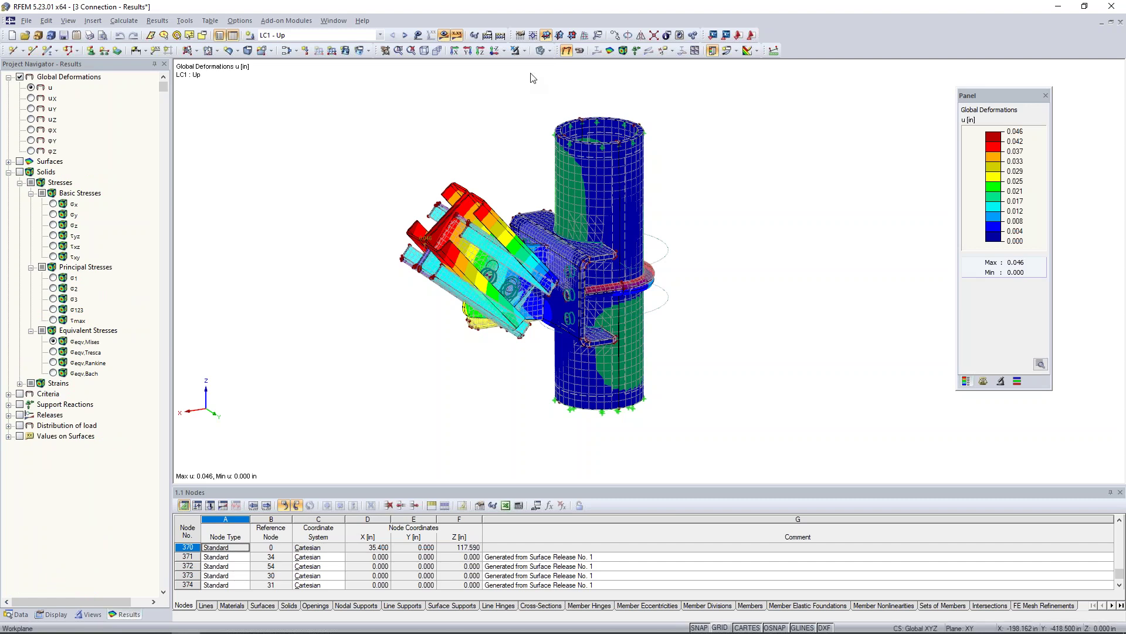
click(418, 36)
click(418, 36)
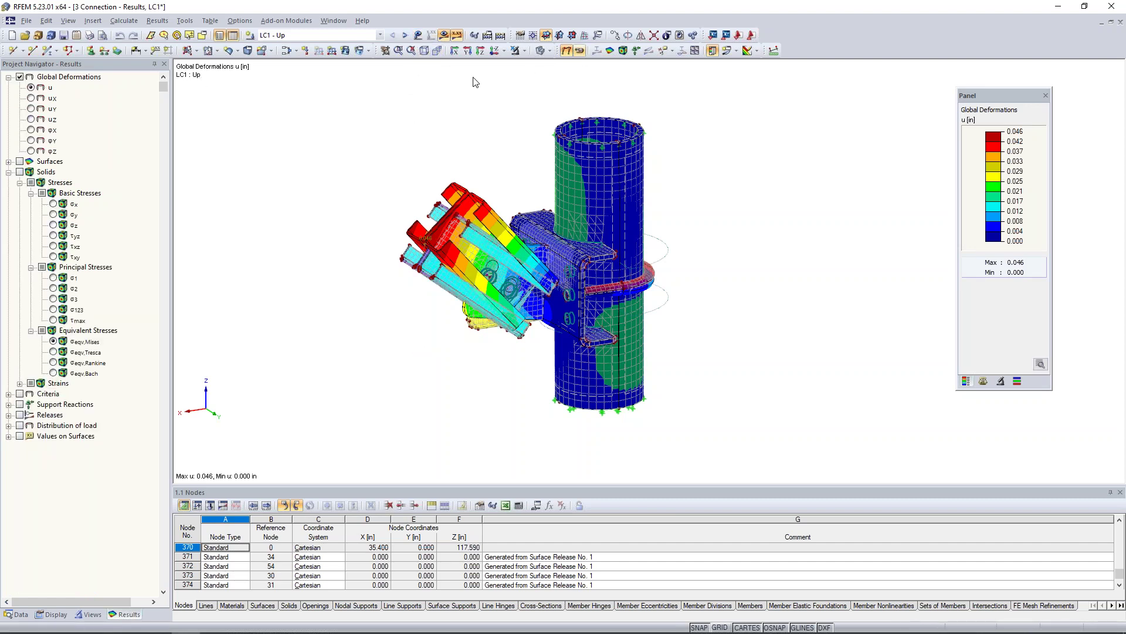
ctrl+middle_drag(435, 311, 368, 295)
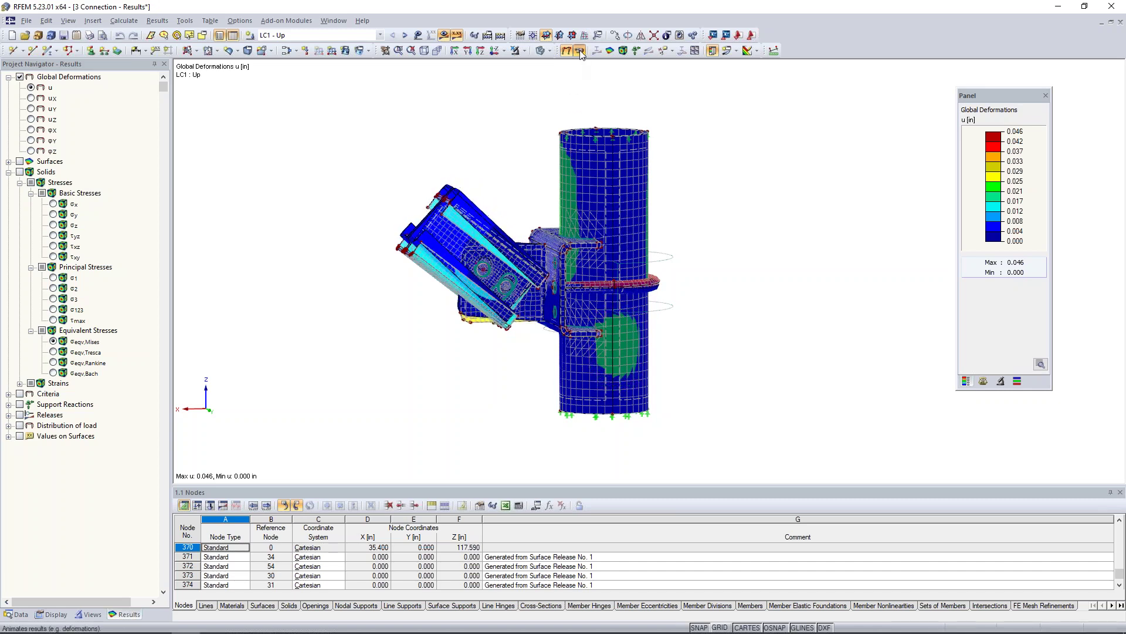
ctrl+middle_drag(554, 219, 535, 216)
- Isolate the bracket, U-bolt and pipe so only their deformations are displayed
drag(535, 219, 713, 352)
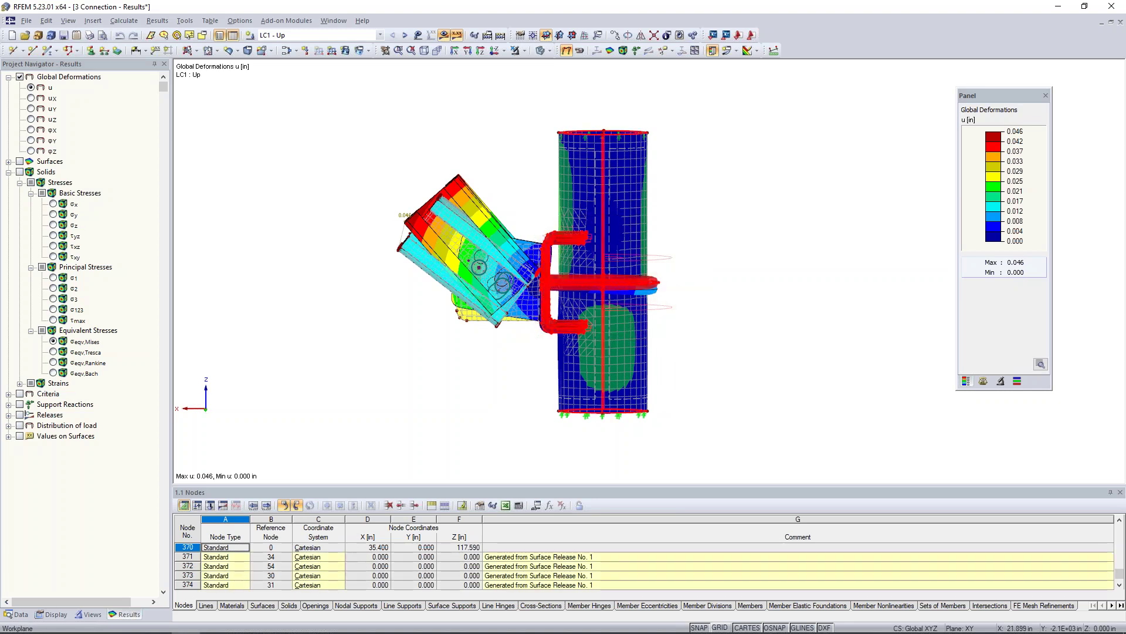
key(F8)
middle_drag(814, 257, 657, 271)
ctrl+middle_drag(657, 271, 708, 288)
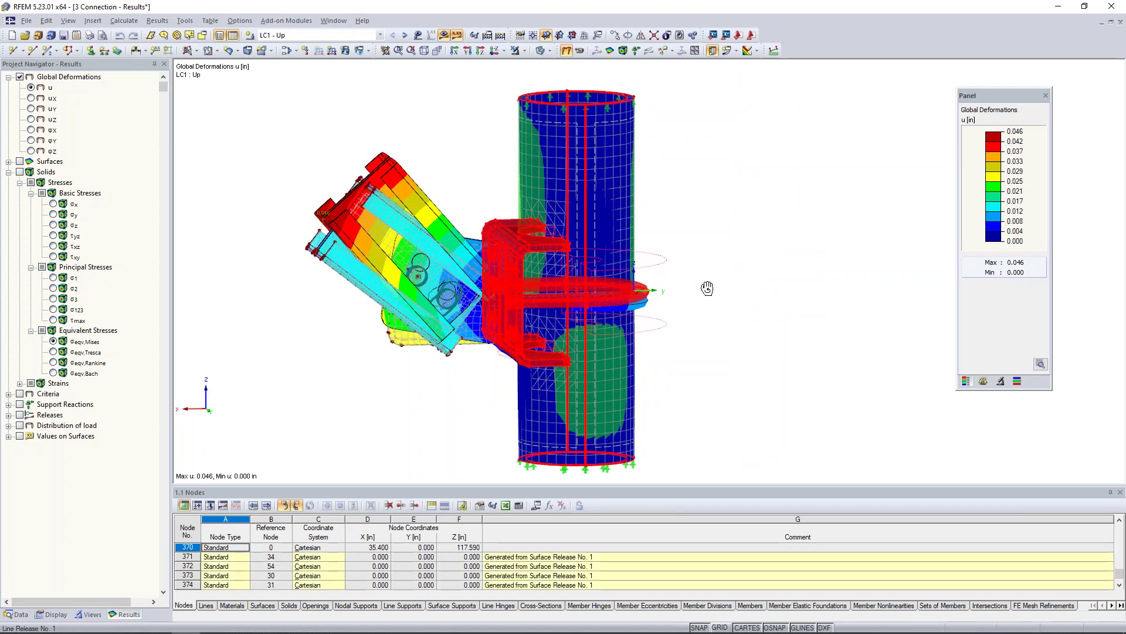
click(524, 50)
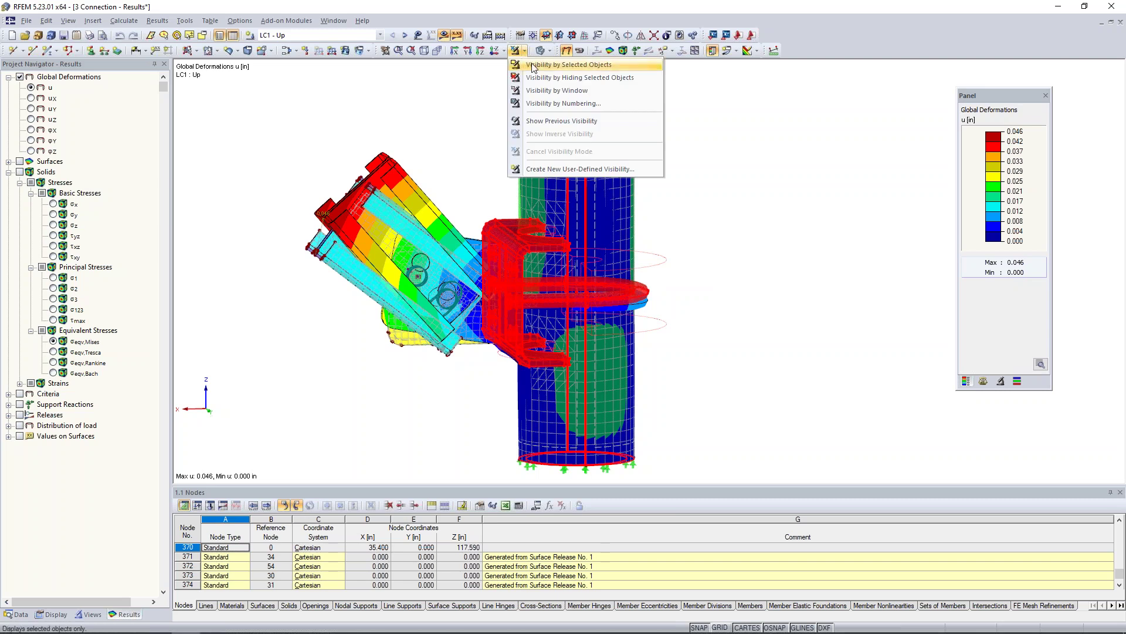
click(563, 65)
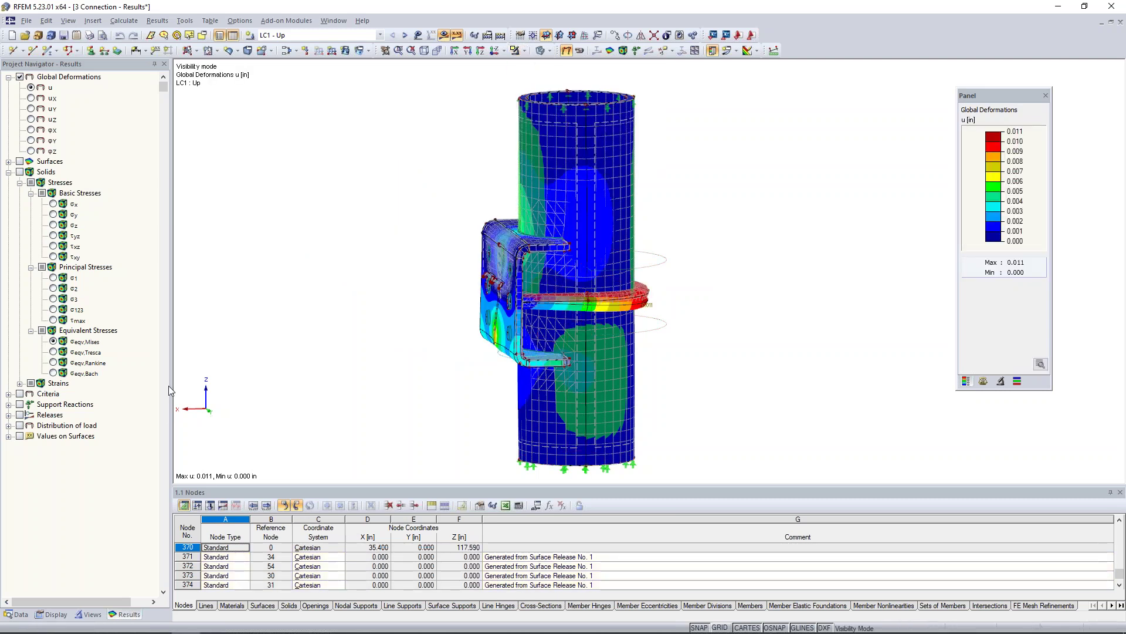
- Hide the FE mesh and the model objects from the deformation display
click(52, 614)
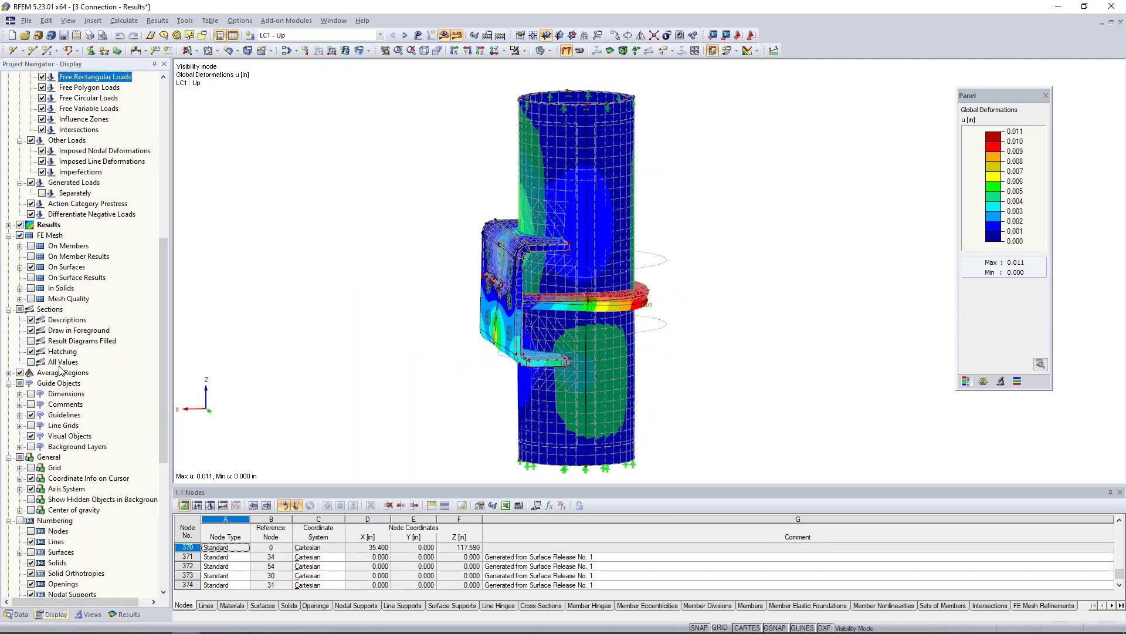
click(20, 236)
scroll(24, 176, up, 11)
click(19, 77)
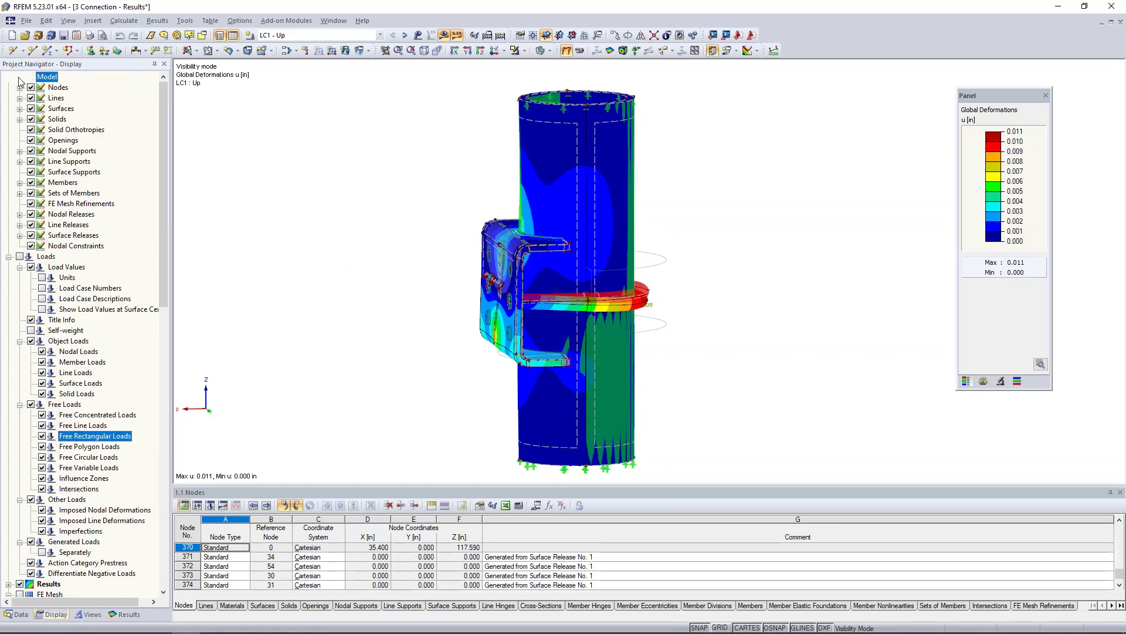
- Raise the deformation display factor to 960 for the isolated bracket, U-bolt and pipe
ctrl+middle_drag(710, 252, 685, 273)
scroll(675, 320, up, 2)
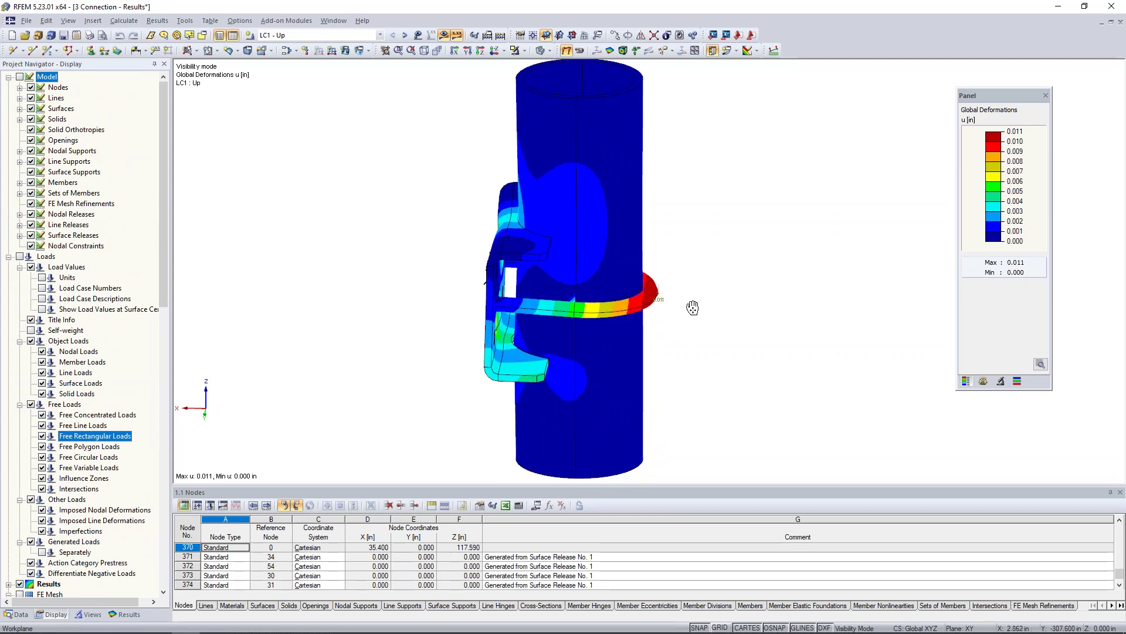
scroll(457, 397, up, 2)
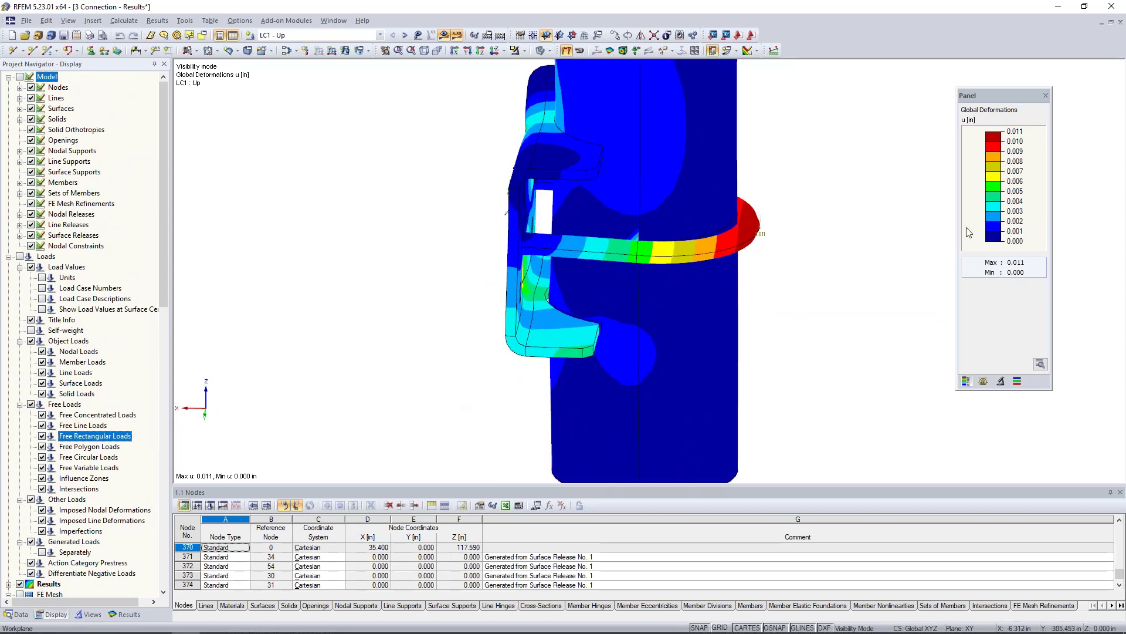
click(983, 381)
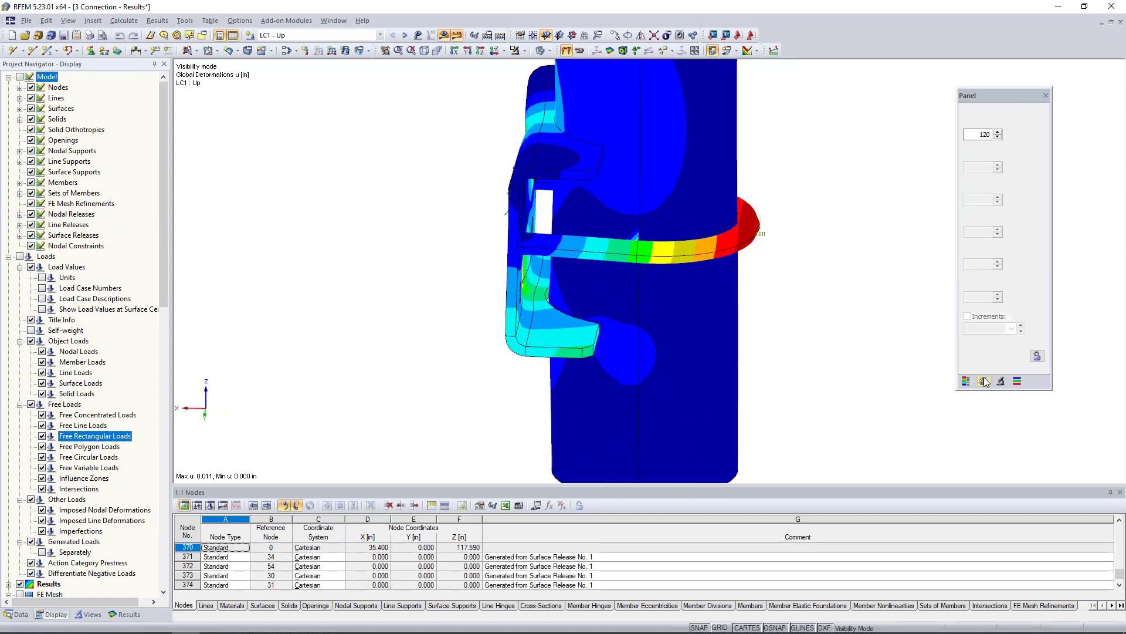
click(998, 132)
click(998, 132)
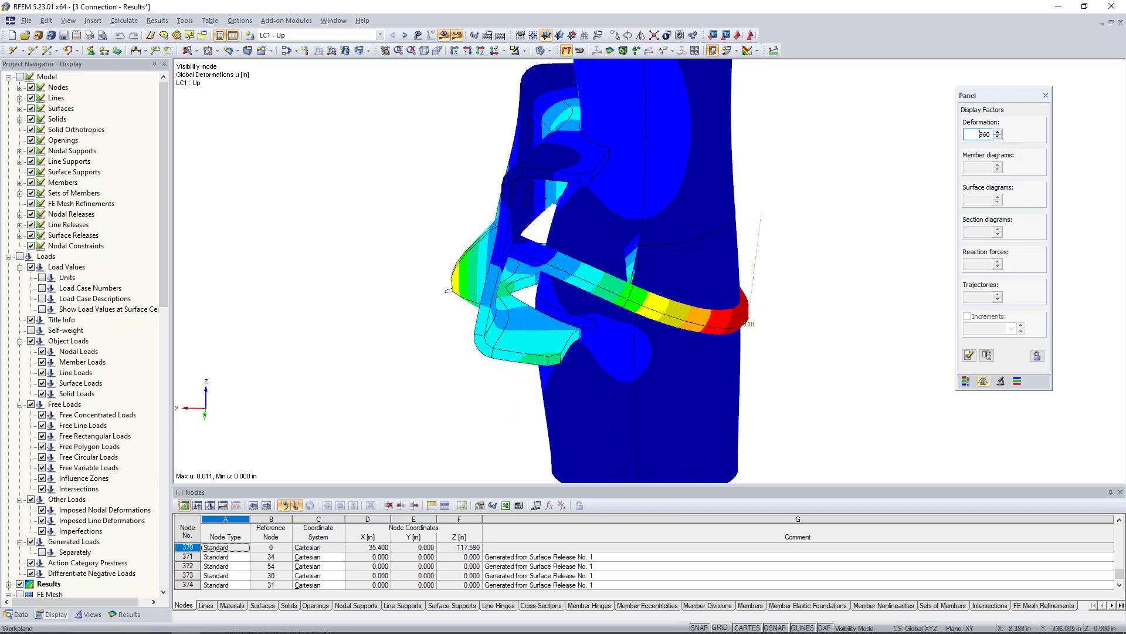
- Examine the contact of the bracket and U-bolt with the pipe from several angles and reduce the deformation display factor to 480
ctrl+middle_drag(516, 392, 523, 332)
scroll(519, 328, up, 3)
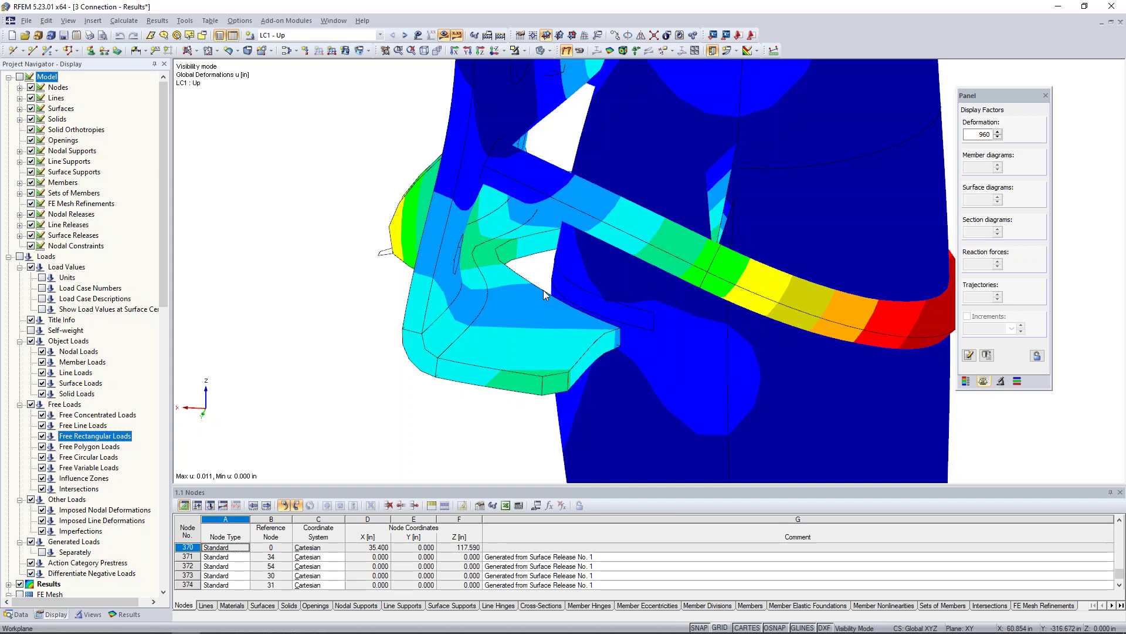
ctrl+middle_drag(512, 210, 696, 277)
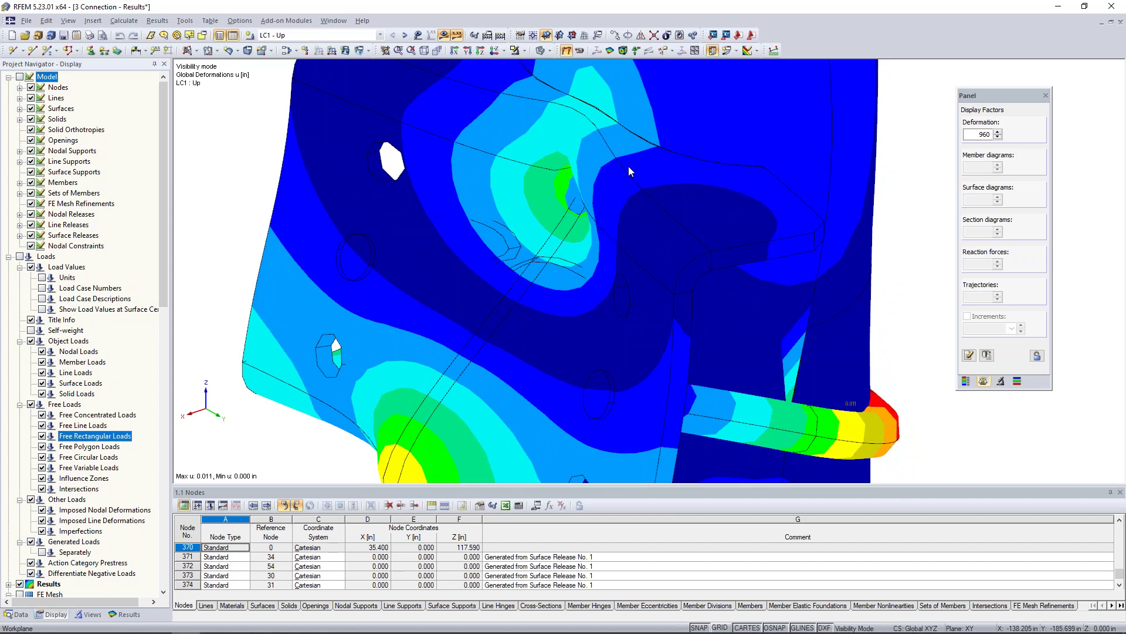
scroll(628, 167, down, 2)
ctrl+middle_drag(629, 167, 595, 193)
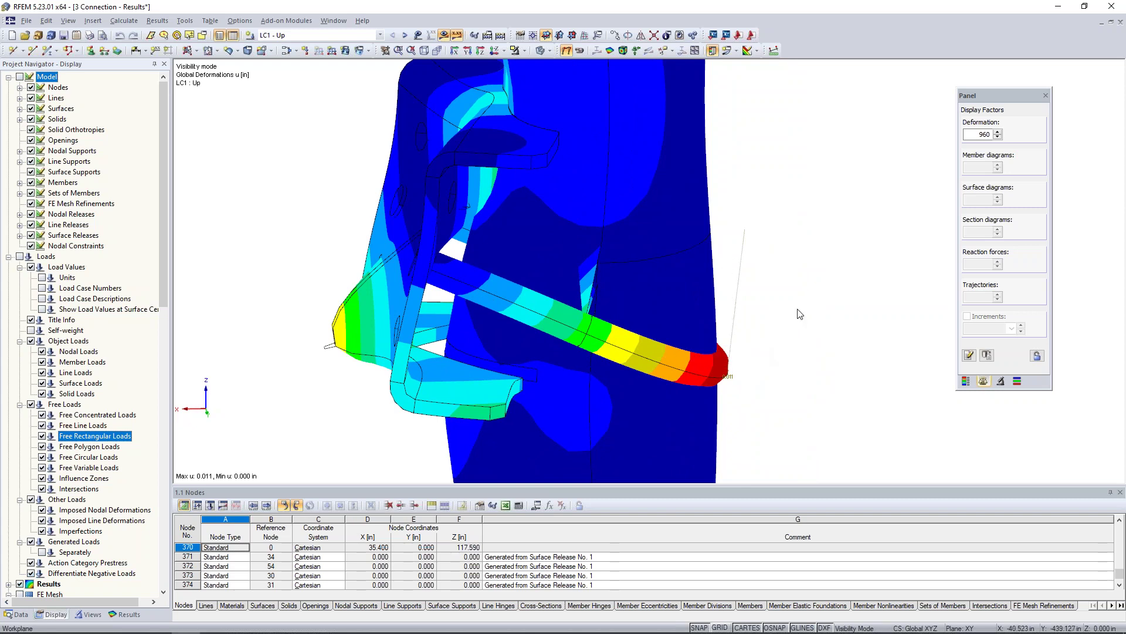
ctrl+middle_drag(799, 329, 742, 278)
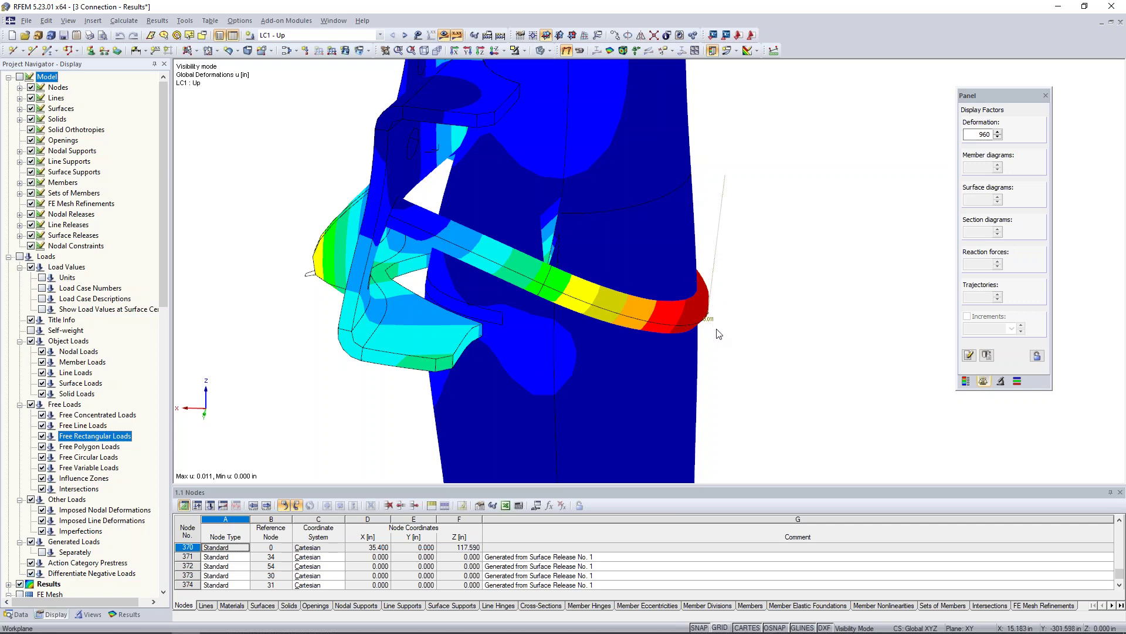
click(998, 138)
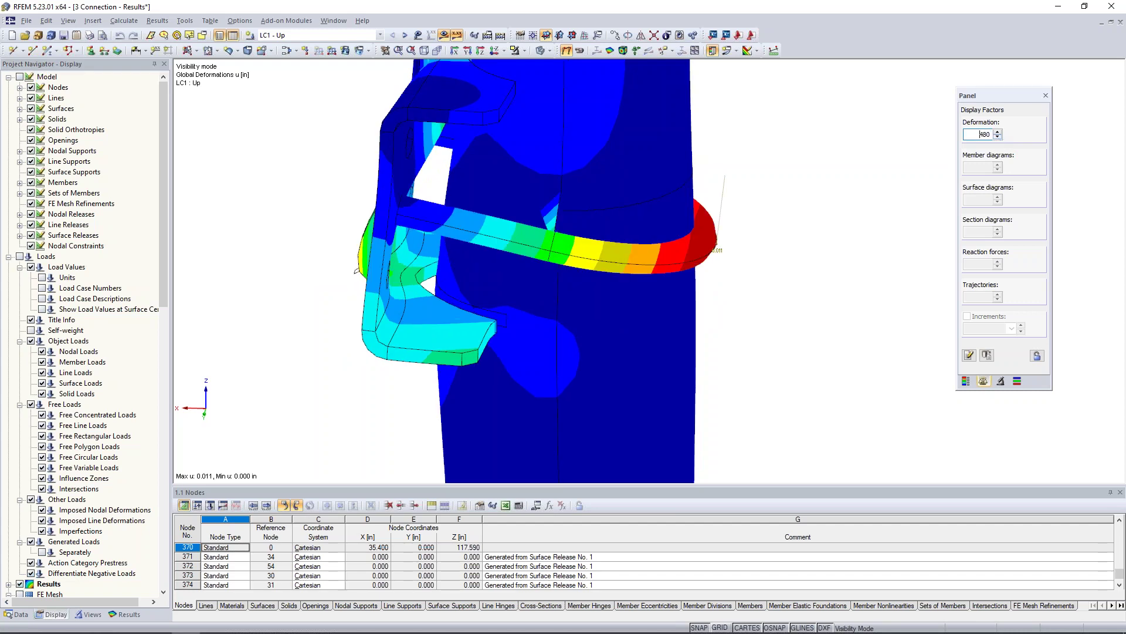
- Display the LC2 - Down deformations of the isolated bracket, U-bolt and pipe with a deformation display factor of 120
click(405, 36)
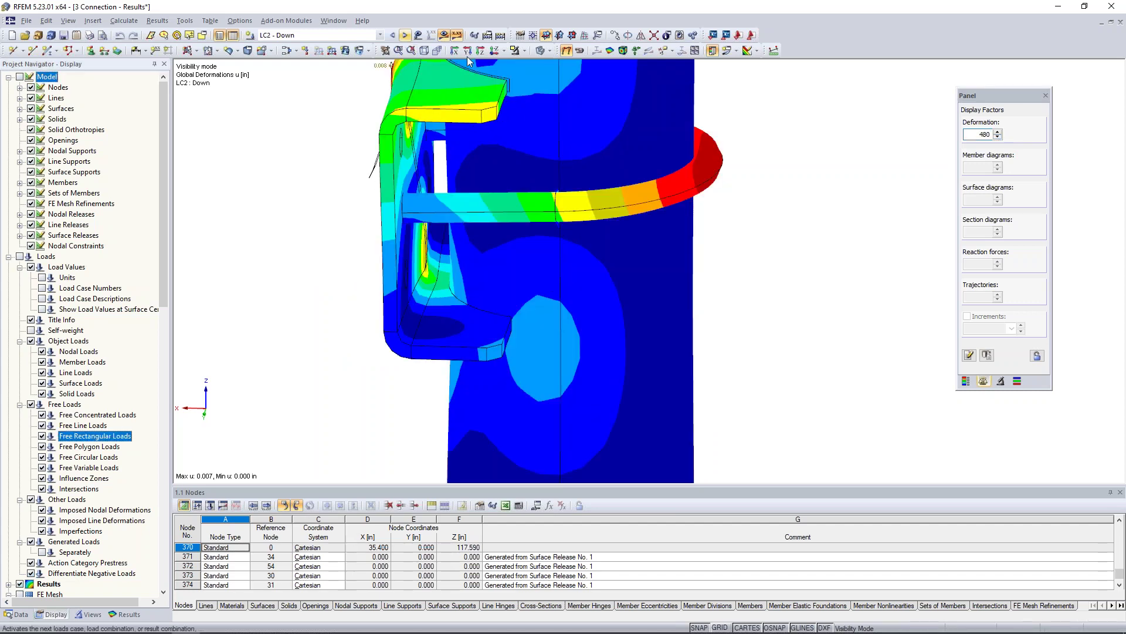
scroll(353, 184, down, 2)
middle_drag(358, 190, 462, 262)
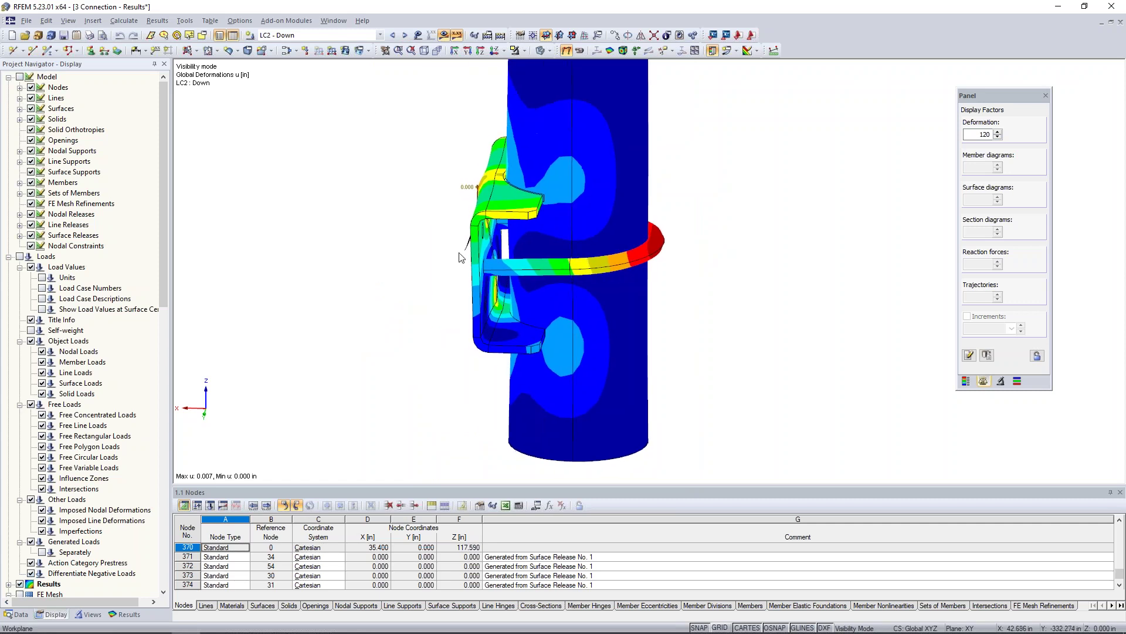
scroll(462, 262, down, 1)
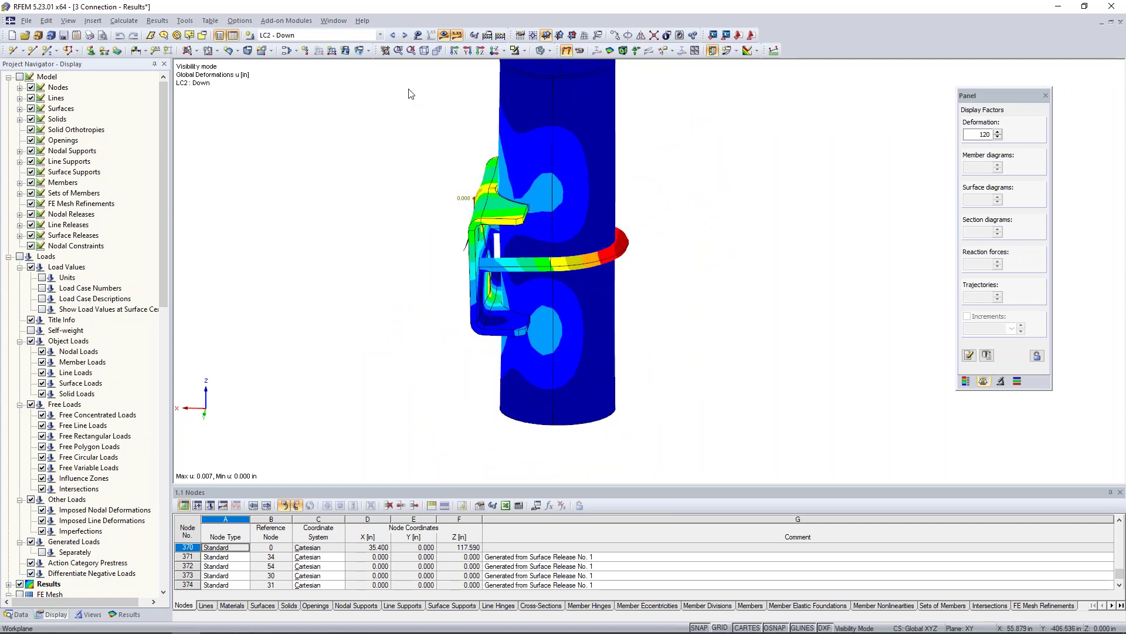
- Cancel the visibility mode to show the whole connection and briefly play the animation of its LC2 deformations
click(524, 52)
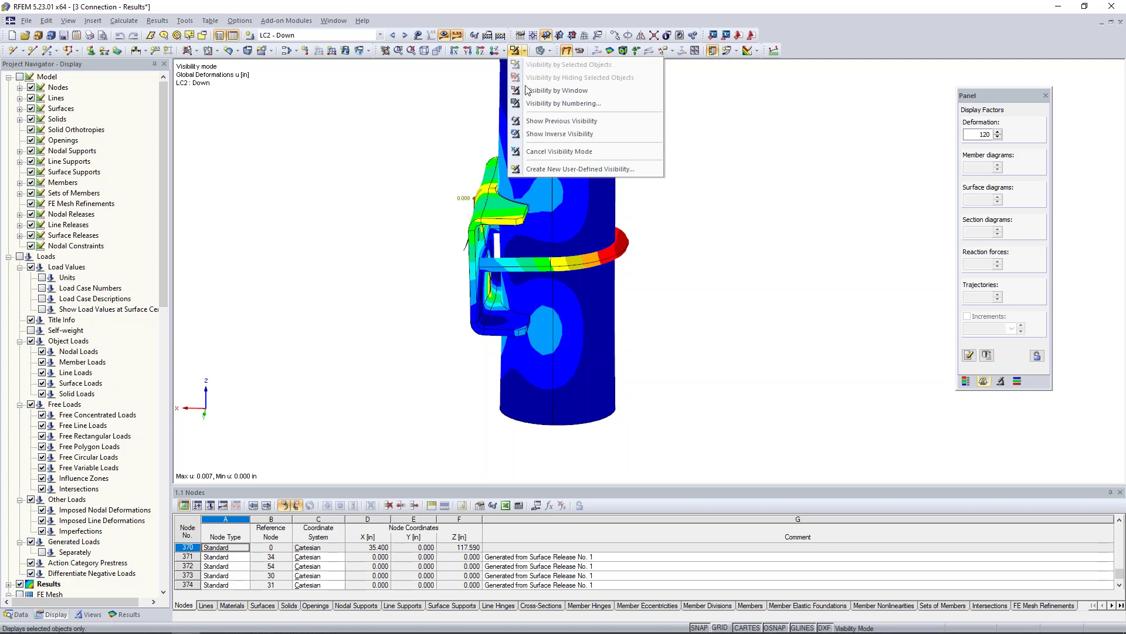
click(527, 151)
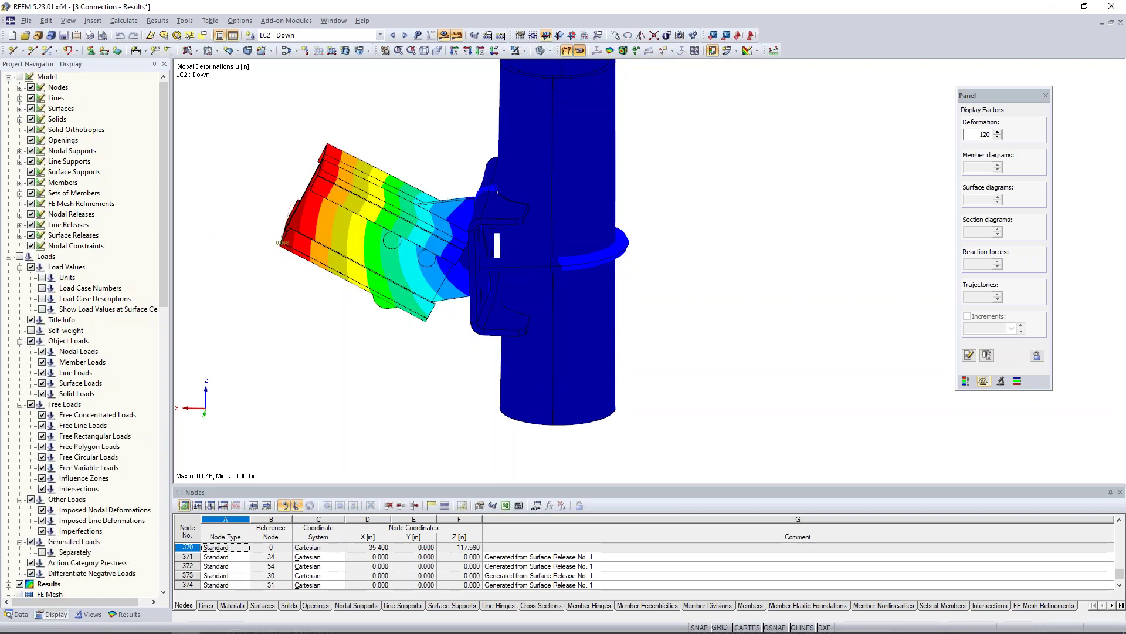
click(579, 51)
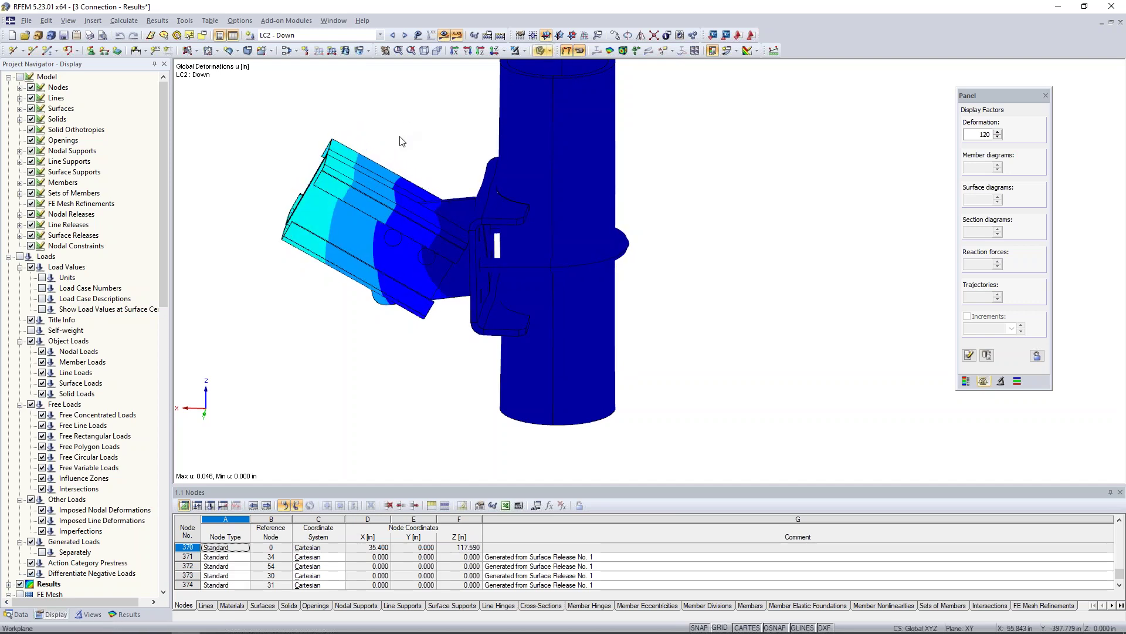
click(580, 52)
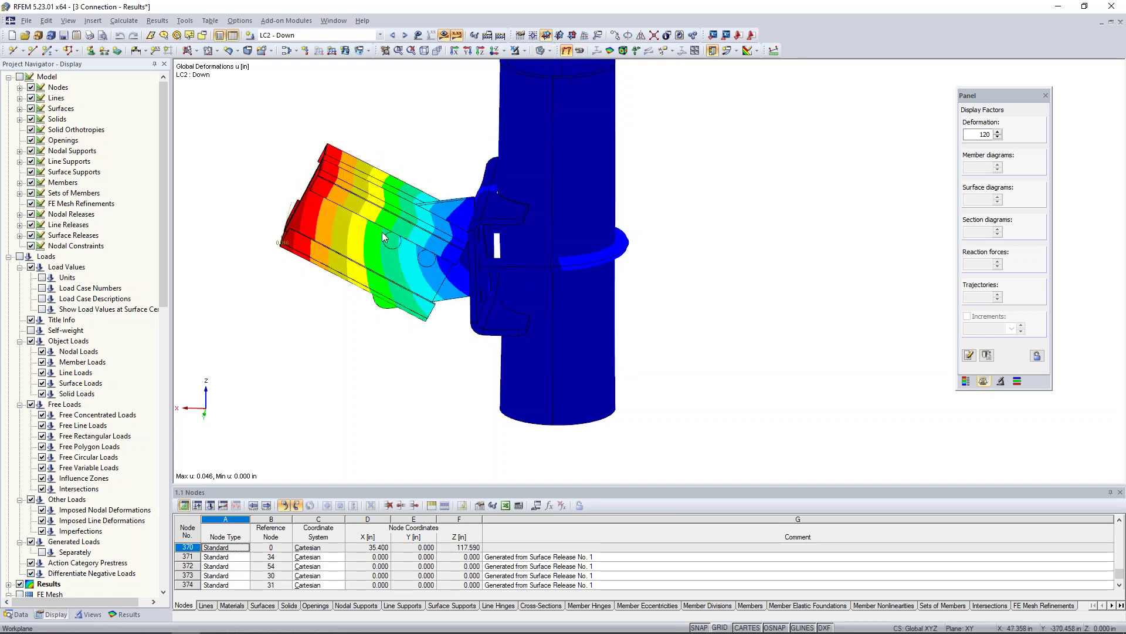
- Raise the deformation display factor to 480 and examine the bracket and U-bolt contact with the pipe under LC2 - Down
click(997, 131)
click(998, 131)
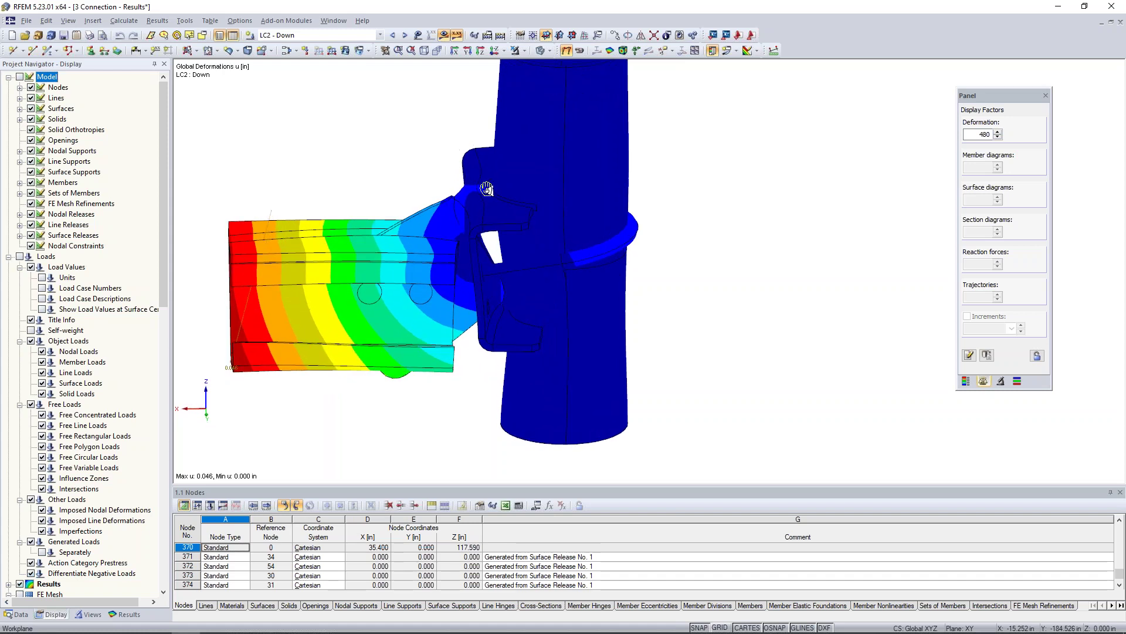
scroll(490, 191, up, 5)
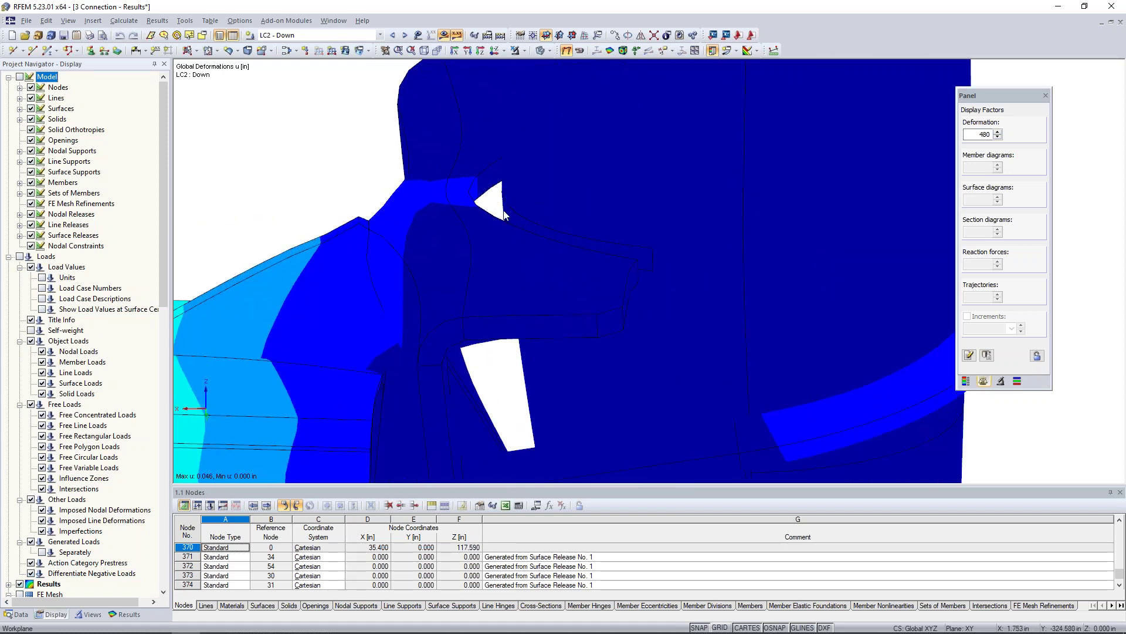
scroll(494, 207, down, 5)
ctrl+middle_drag(733, 291, 680, 256)
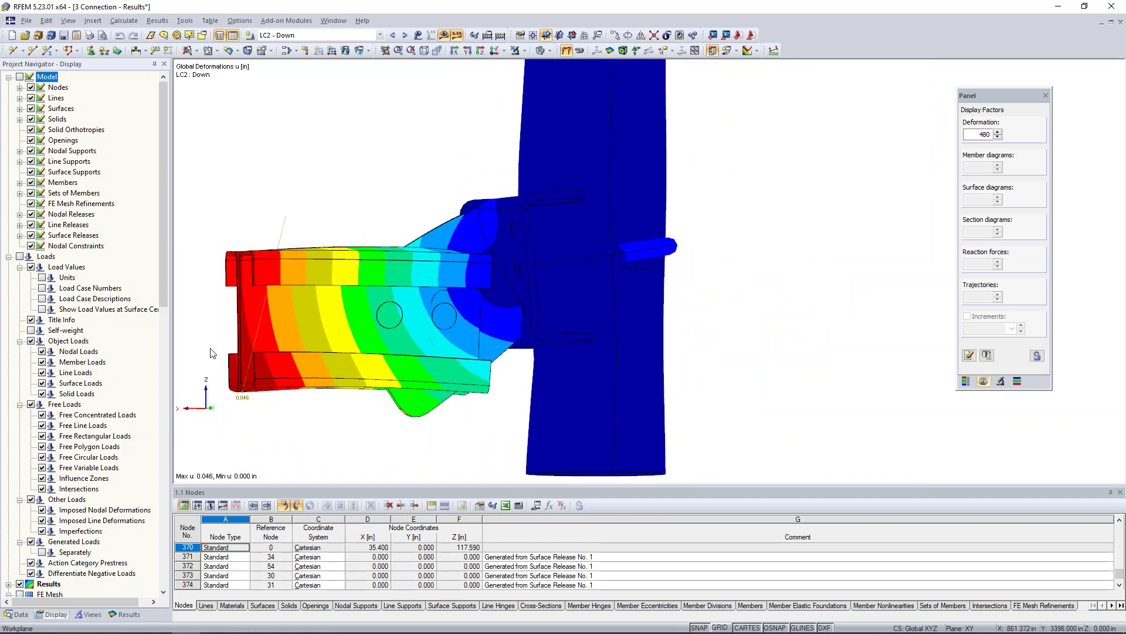
ctrl+middle_drag(692, 286, 680, 294)
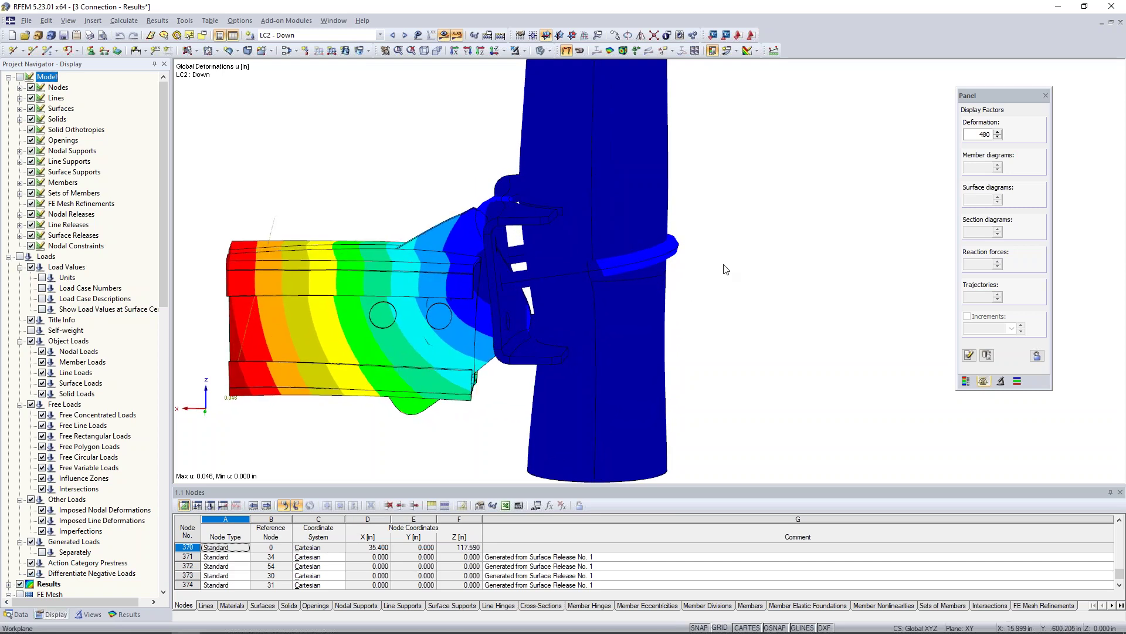
- Switch to the LC3 - Tension results and show the model objects and loads together with the deformations
click(405, 36)
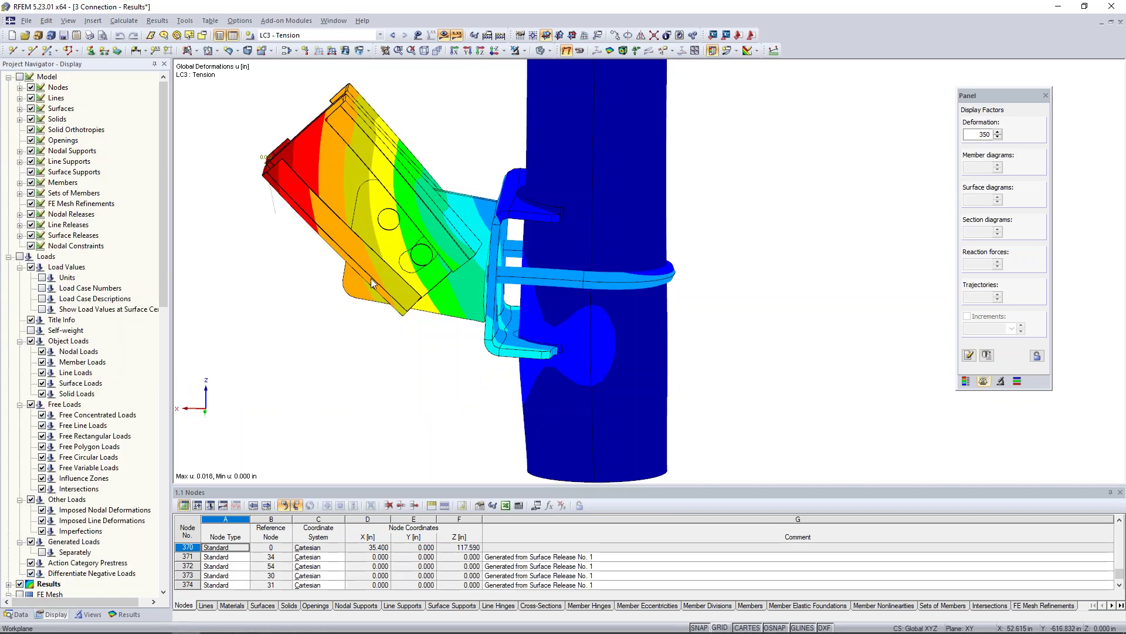
click(523, 51)
click(478, 112)
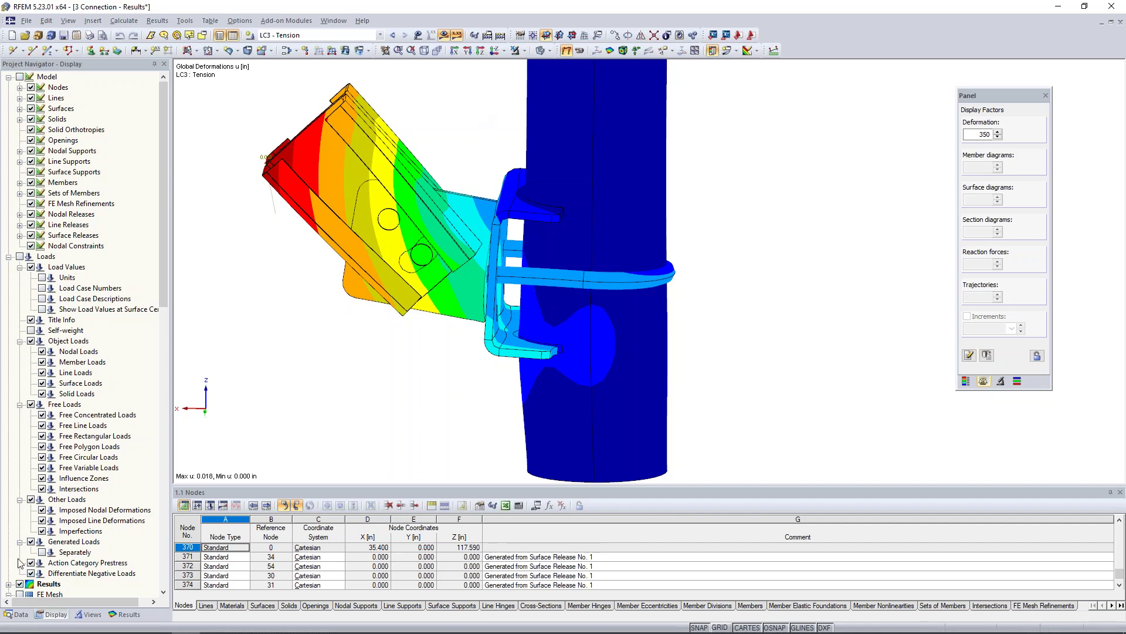
click(20, 77)
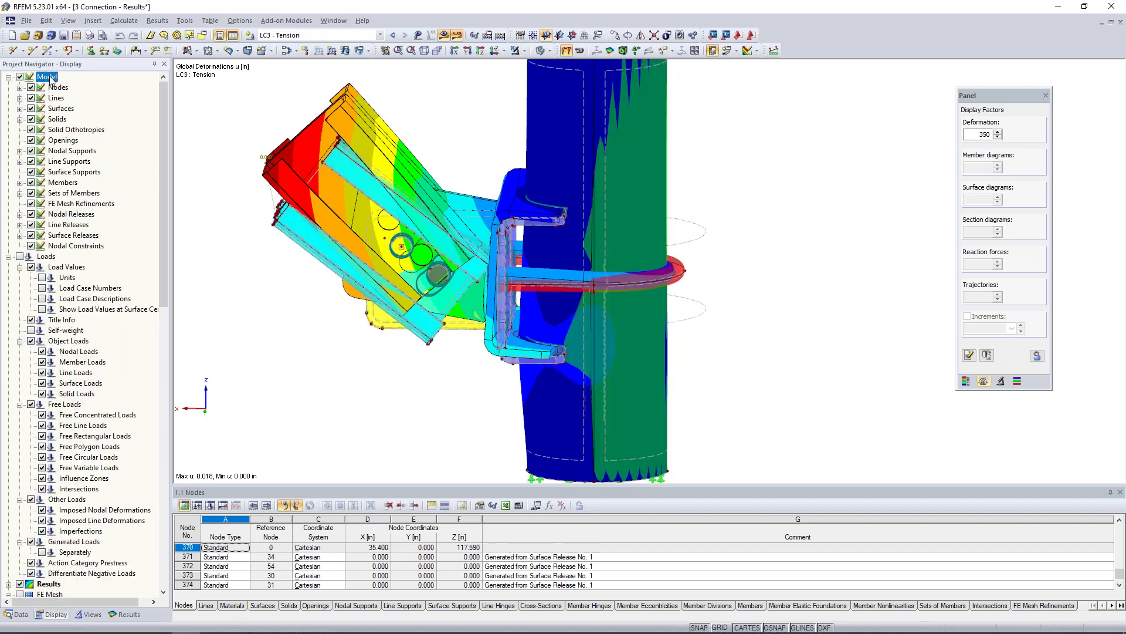
click(444, 34)
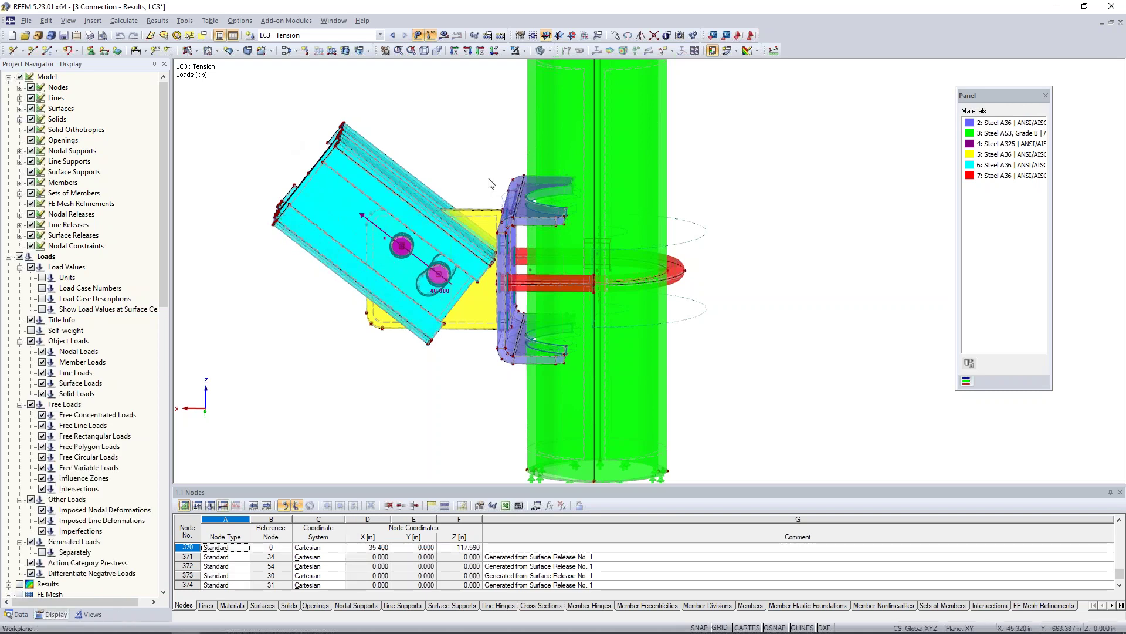
click(444, 35)
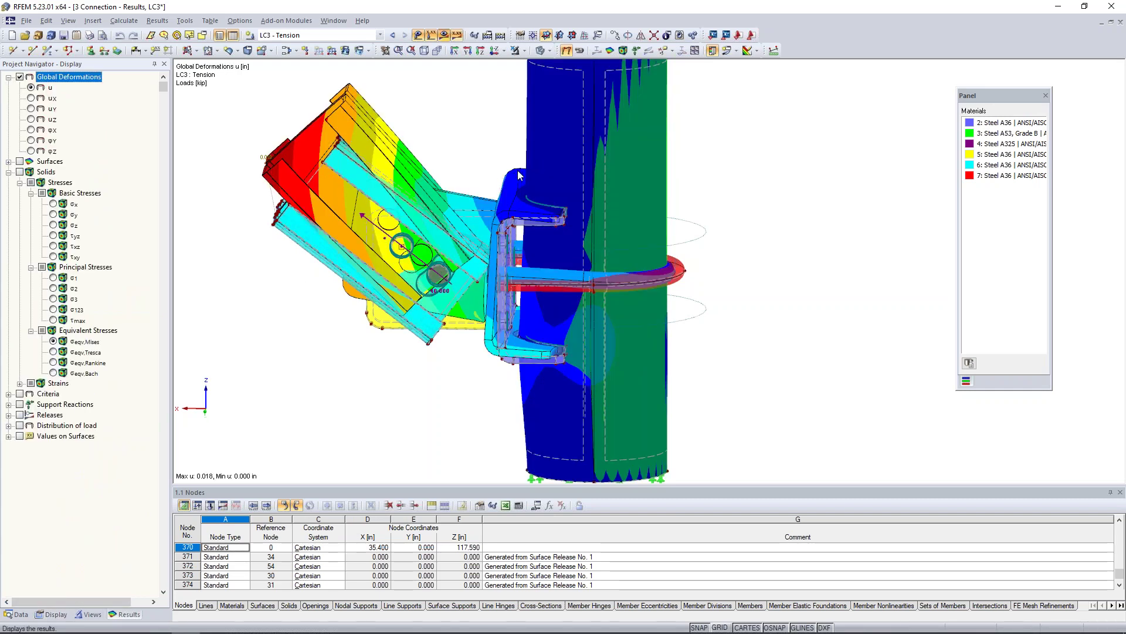
- Isolate the bracket, U-bolt and pipe in the LC3 - Tension results and display them as a wireframe model
ctrl+middle_drag(532, 167, 527, 140)
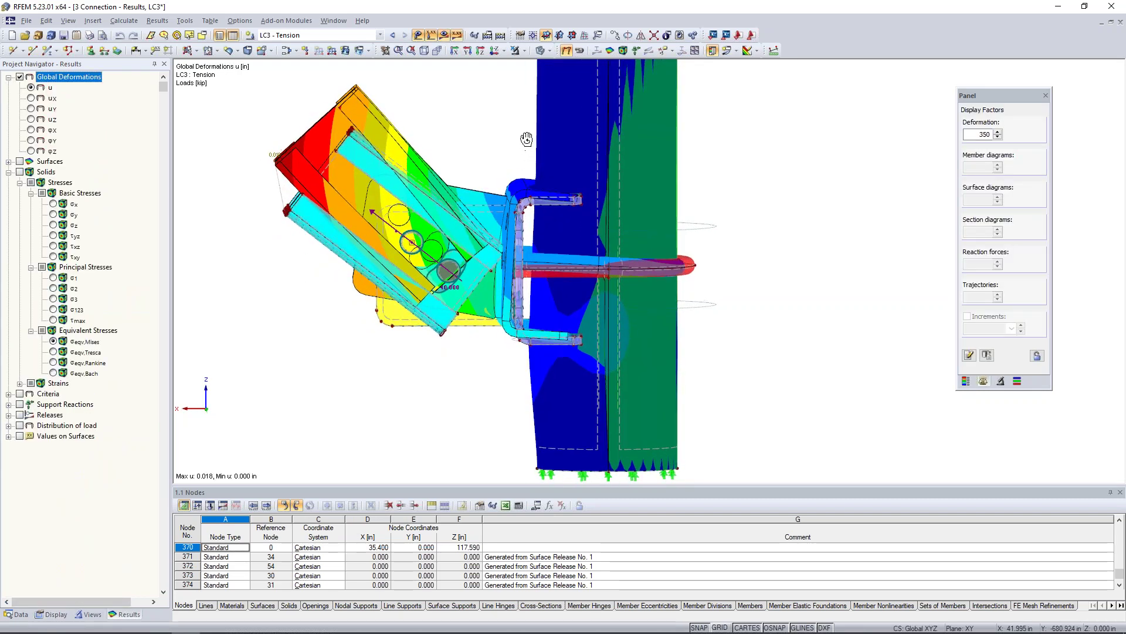
click(501, 156)
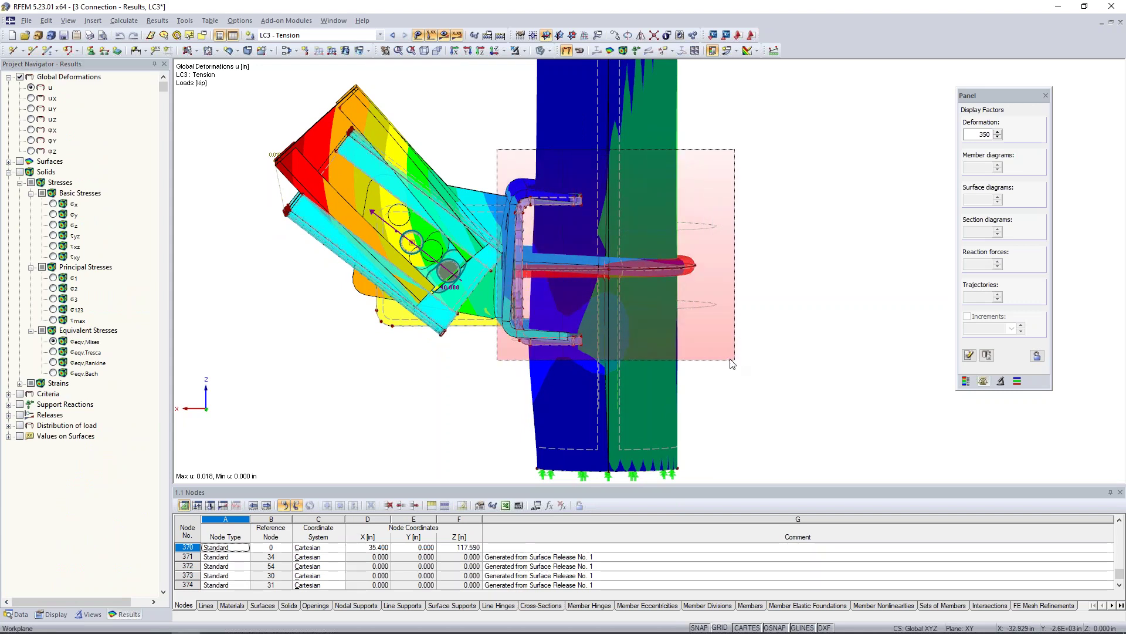
click(524, 50)
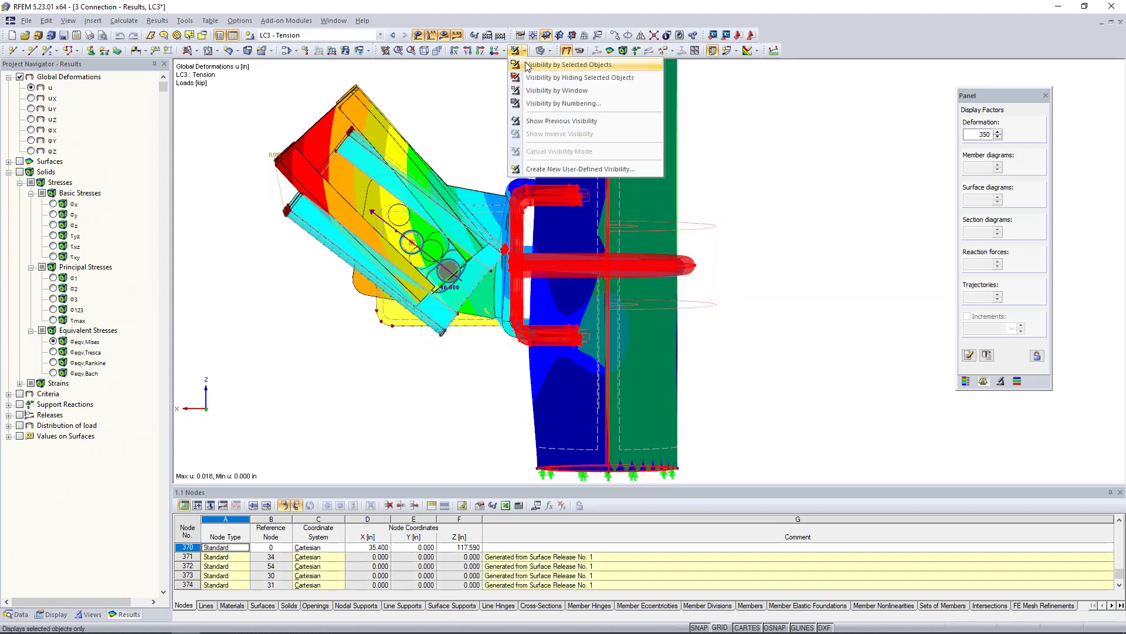
click(526, 66)
ctrl+middle_drag(457, 176, 444, 226)
click(444, 225)
click(549, 50)
click(557, 65)
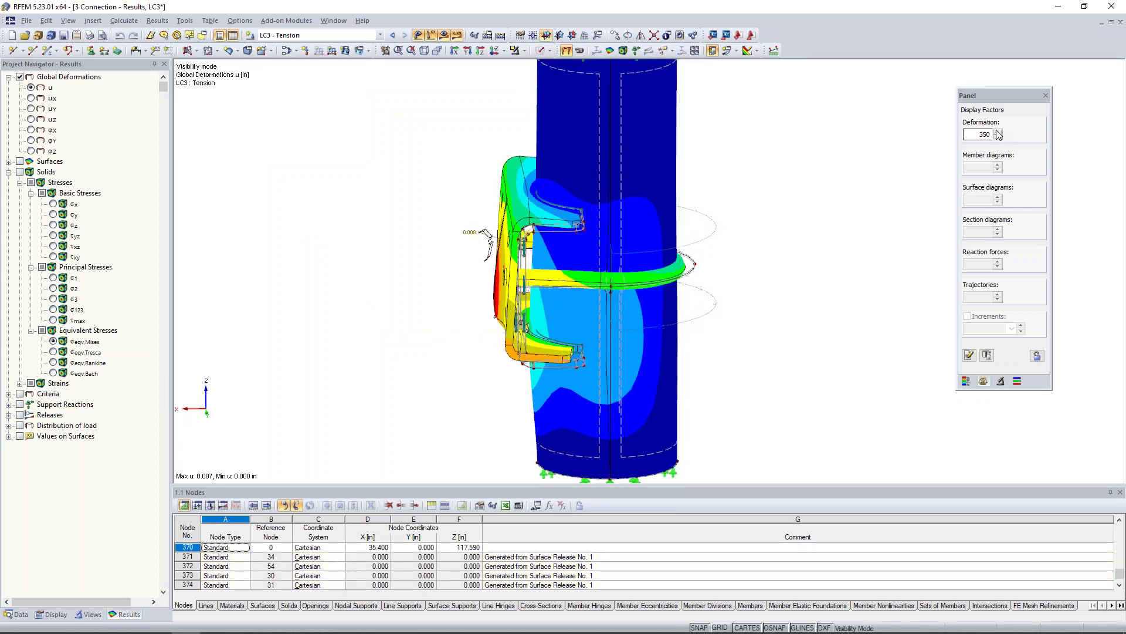
- Raise the deformation display factor to 1400 and examine how the bracket and U-bolt deform against the pipe under tension
click(998, 132)
click(997, 132)
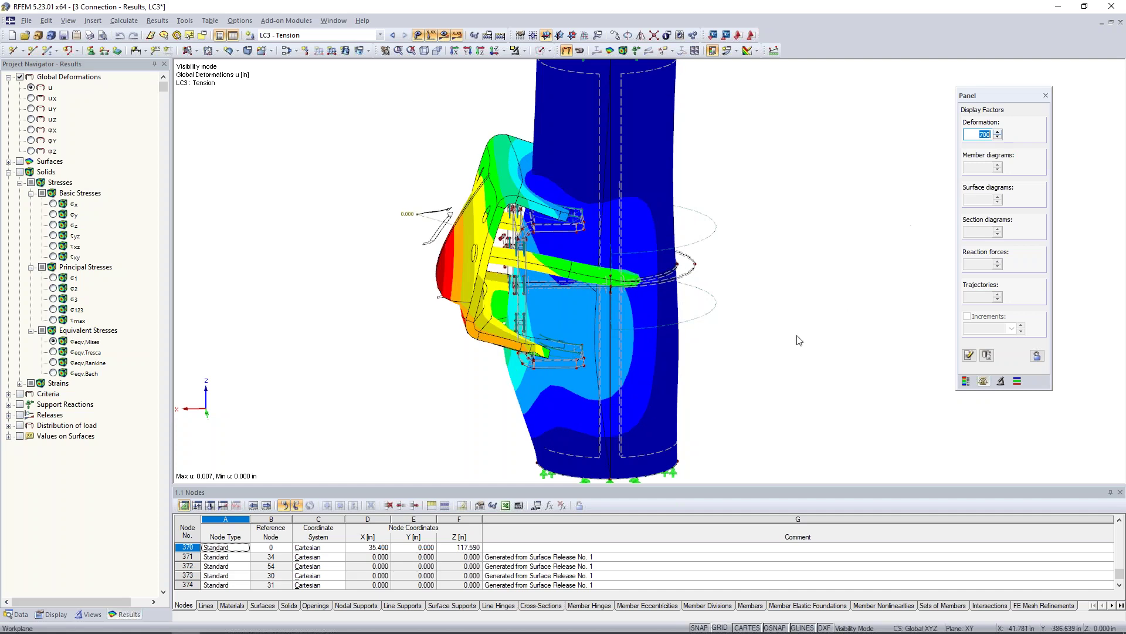
ctrl+middle_drag(759, 272, 519, 314)
scroll(519, 315, up, 5)
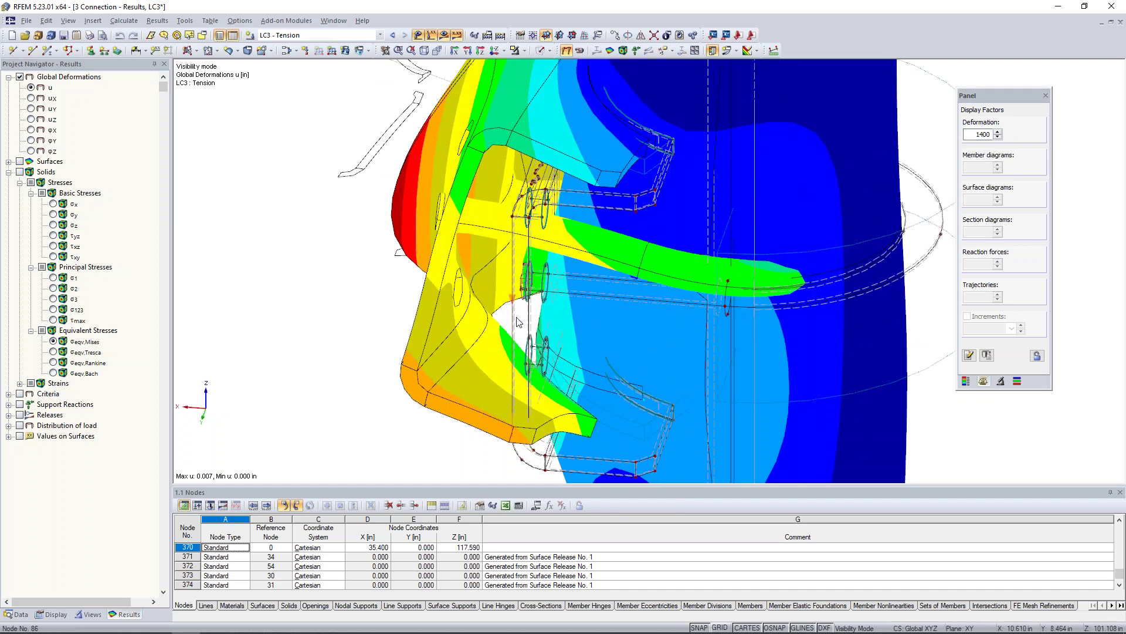
scroll(533, 321, down, 3)
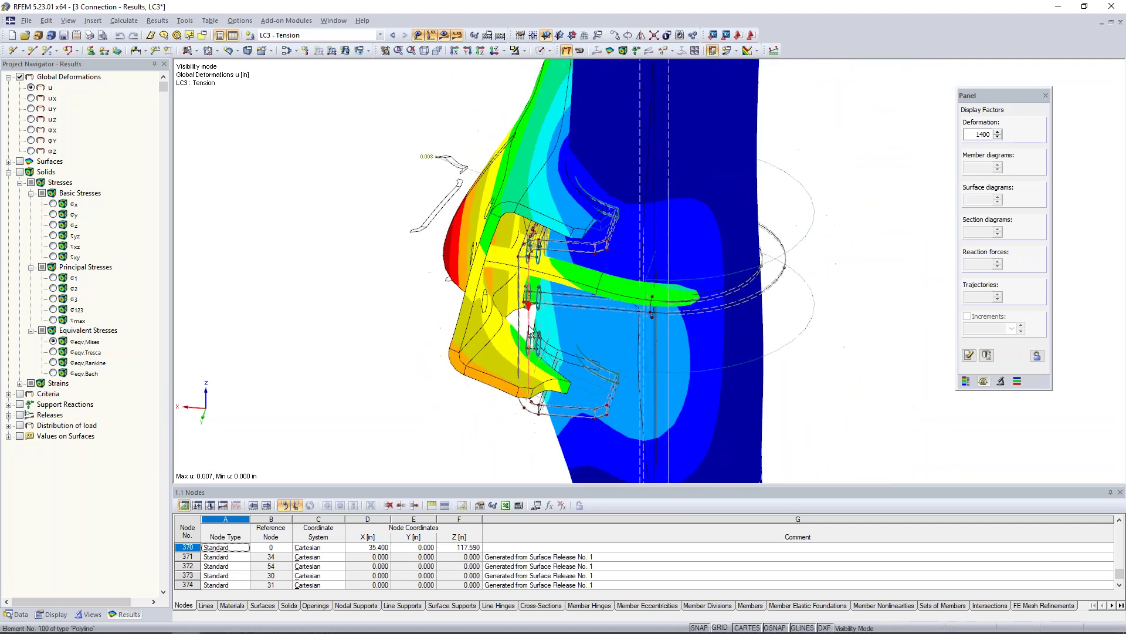
ctrl+middle_drag(380, 325, 822, 193)
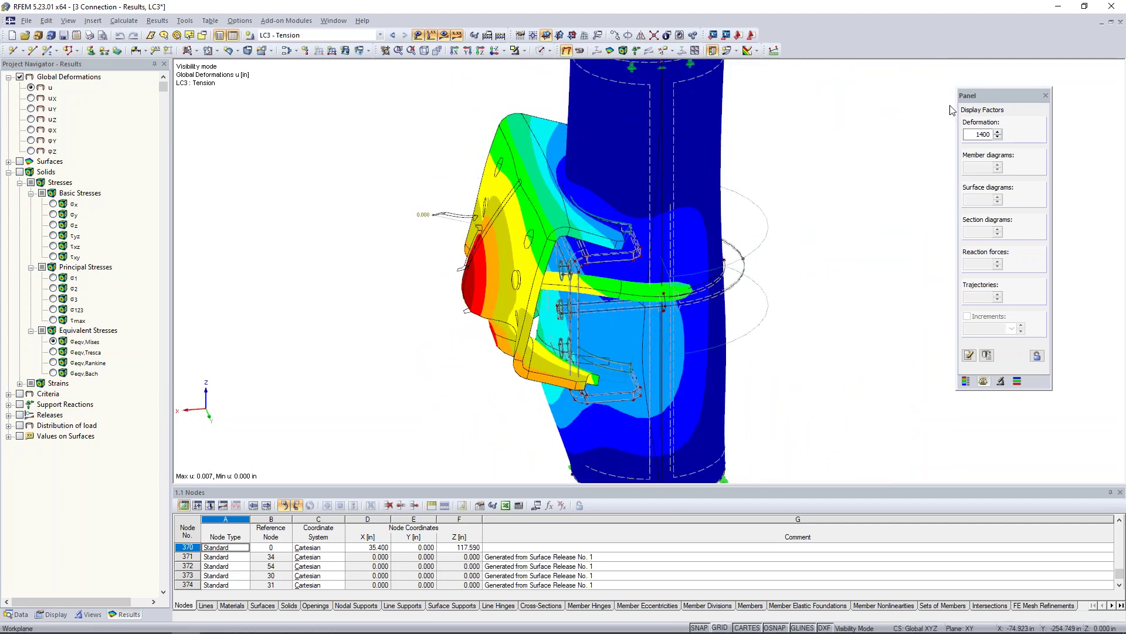
- Reduce the deformation display factor to 175 for the isolated bracket, U-bolt and pipe
click(997, 138)
click(998, 137)
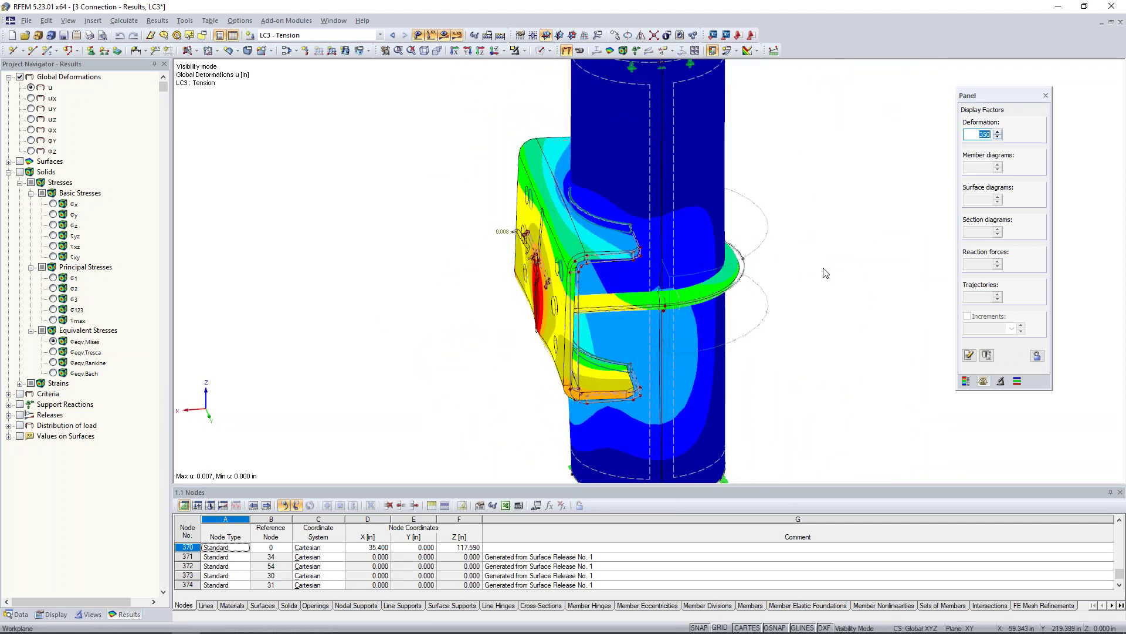
scroll(634, 231, down, 4)
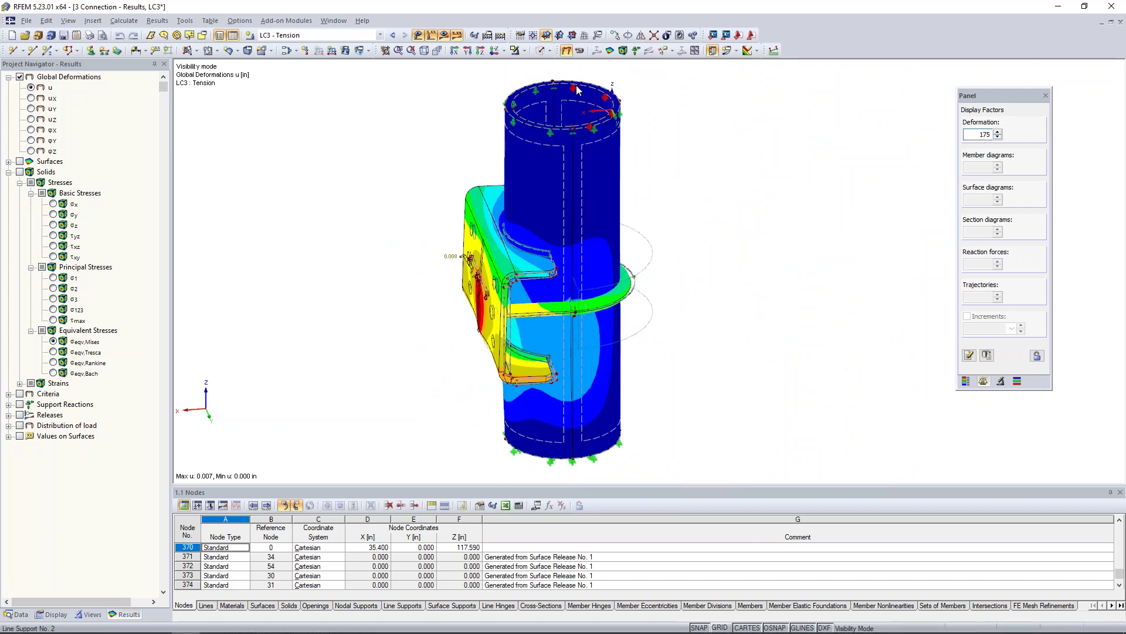
- Cancel the visibility mode and display the whole connection's LC3 deformations over a wireframe model
click(547, 51)
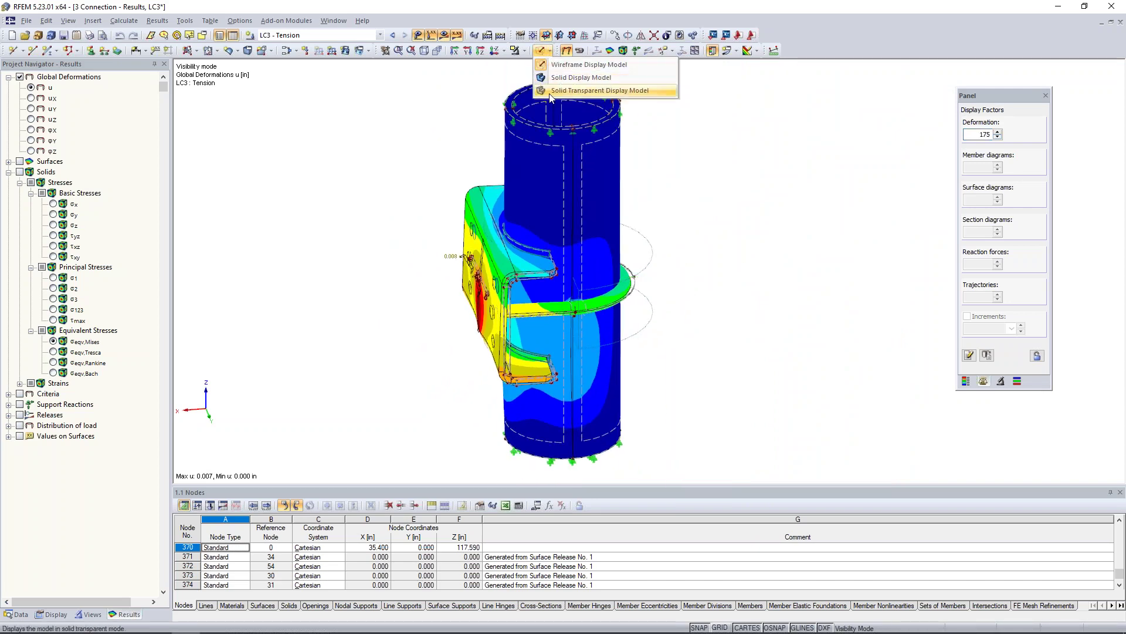
click(554, 90)
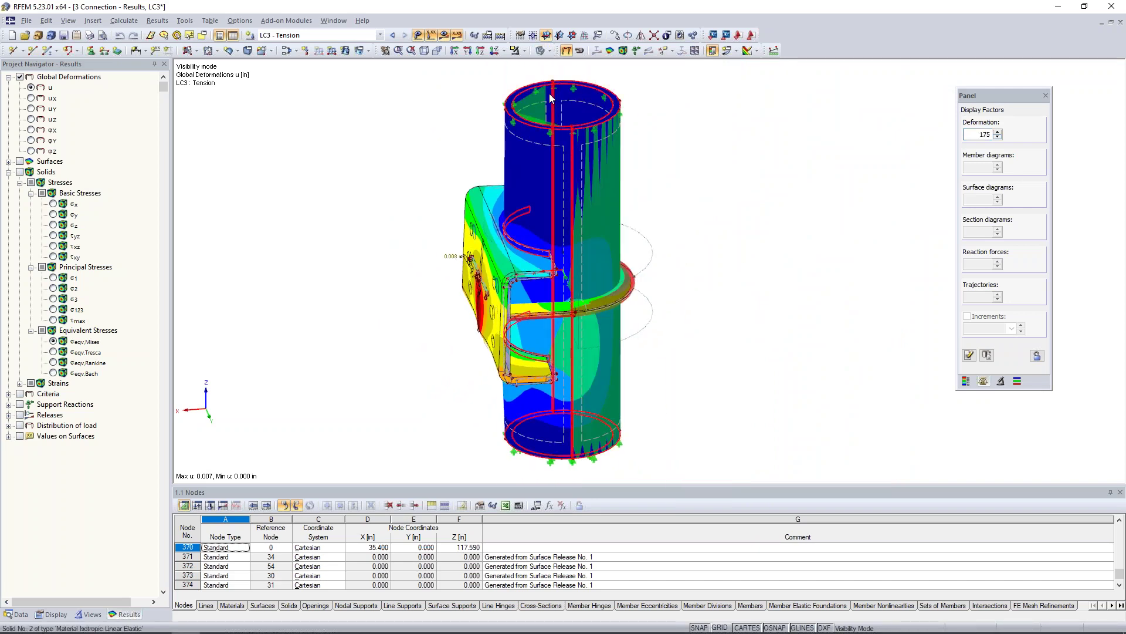
click(523, 51)
click(537, 153)
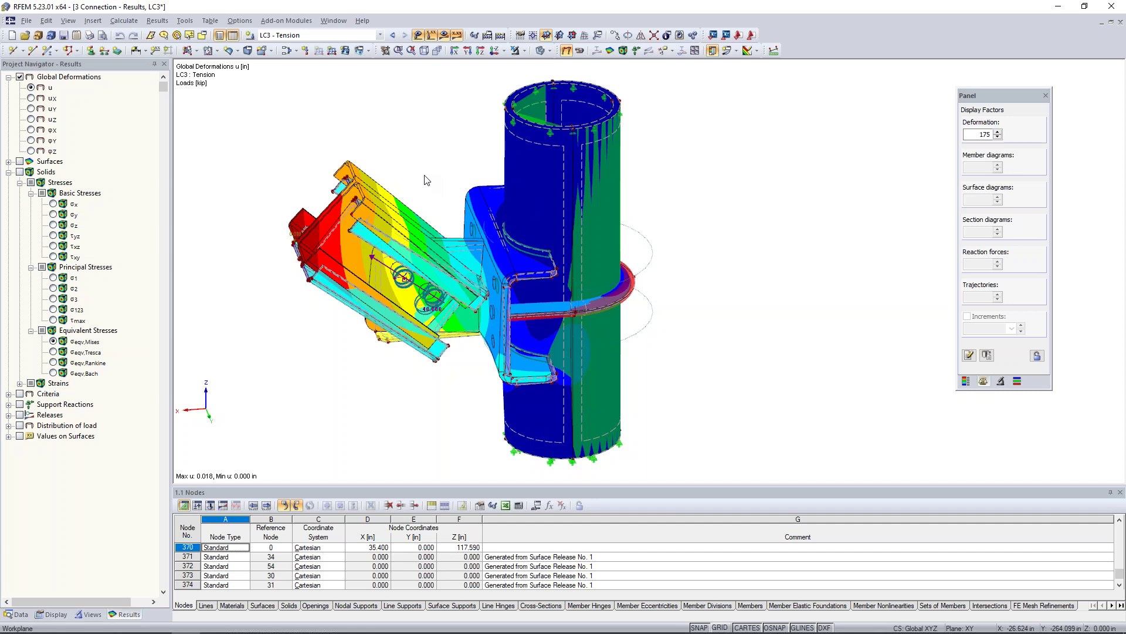
click(542, 50)
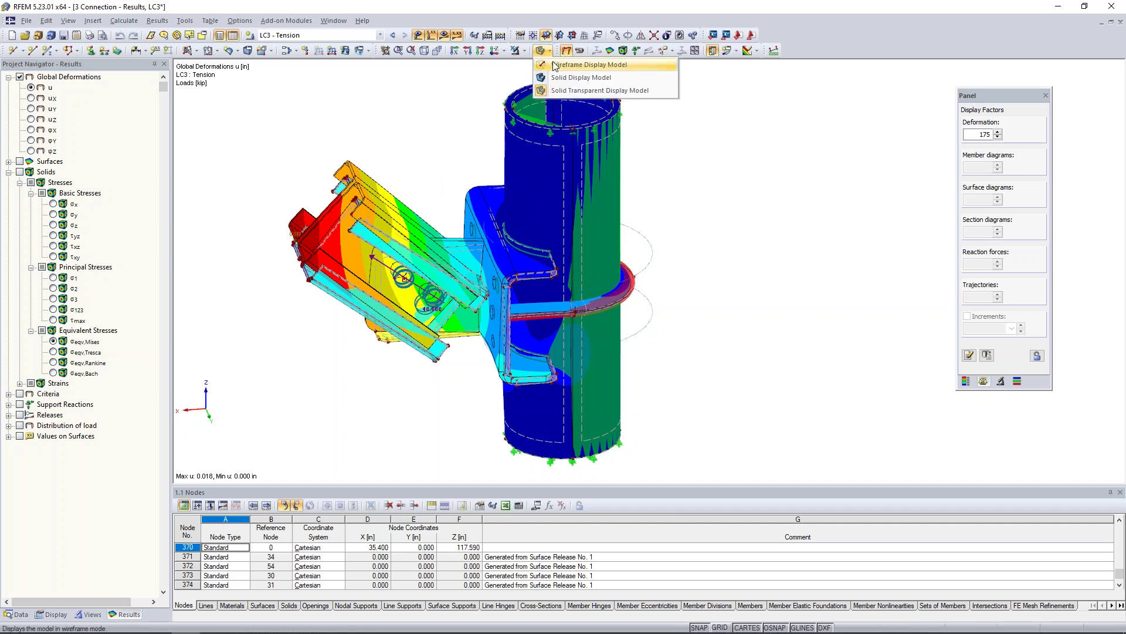
click(556, 60)
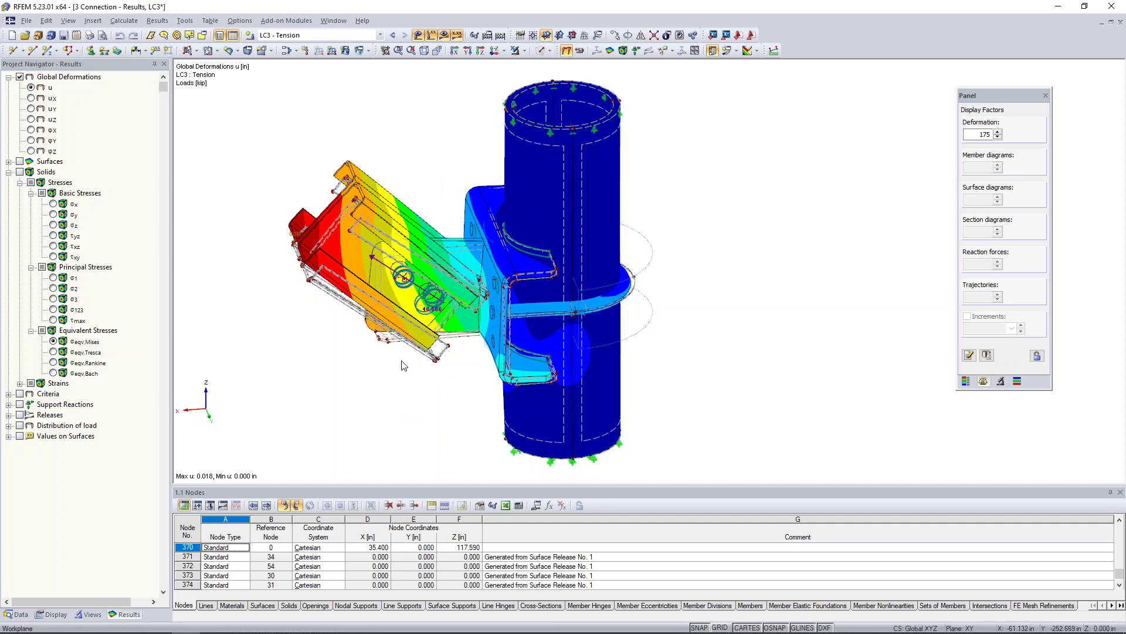
ctrl+middle_drag(440, 358, 432, 366)
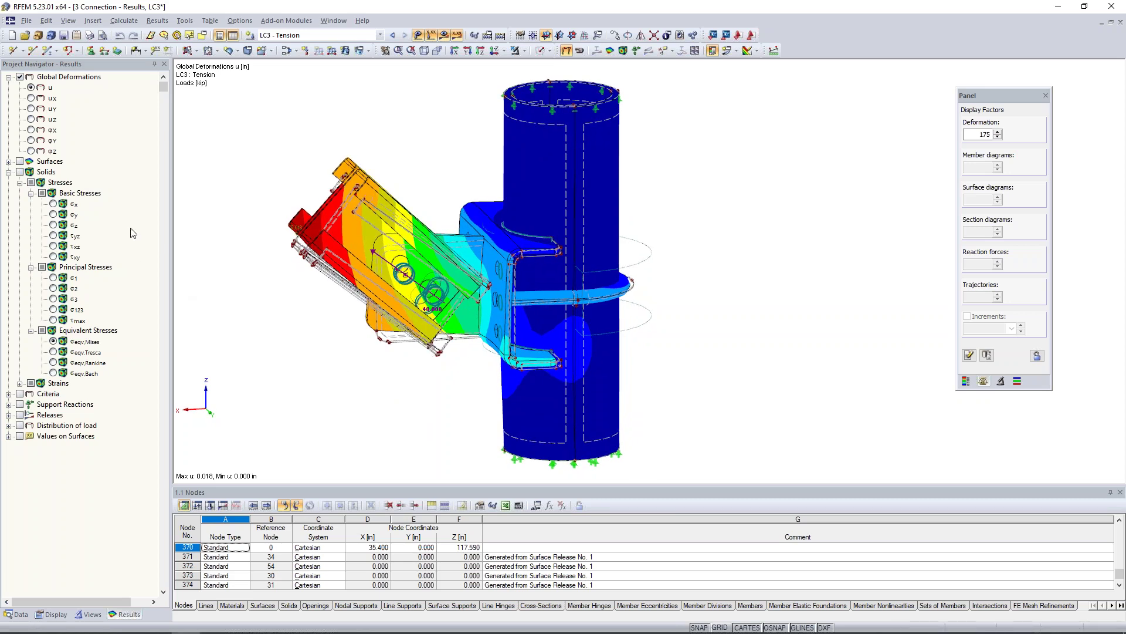
- Replace the global deformations with solid stresses and view the basic stresses from σx through τyz
click(20, 171)
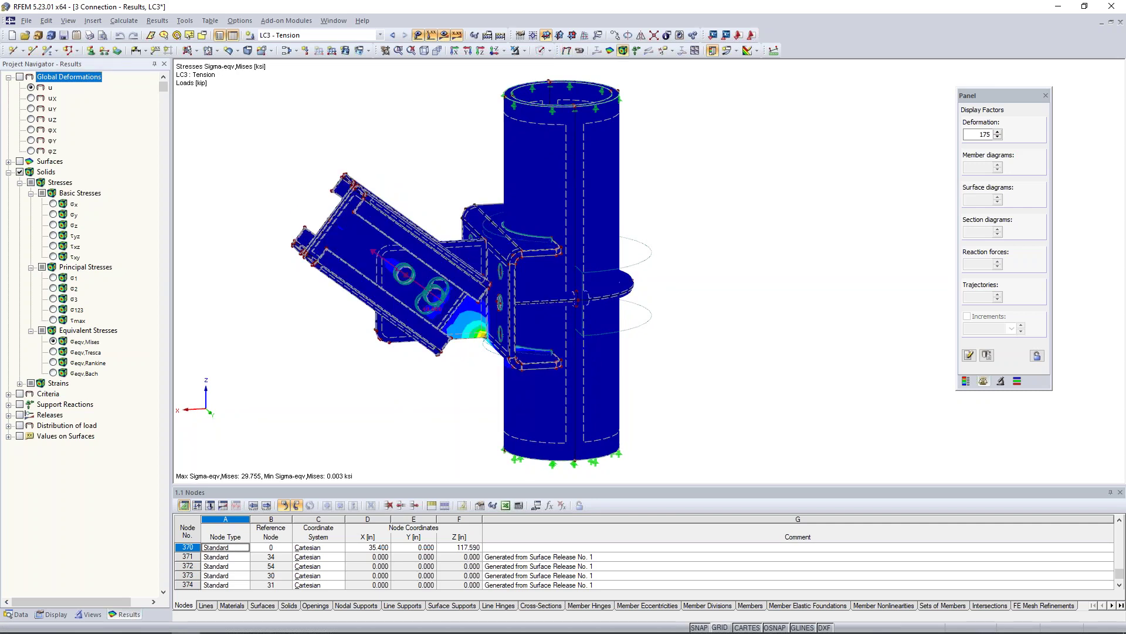
click(58, 204)
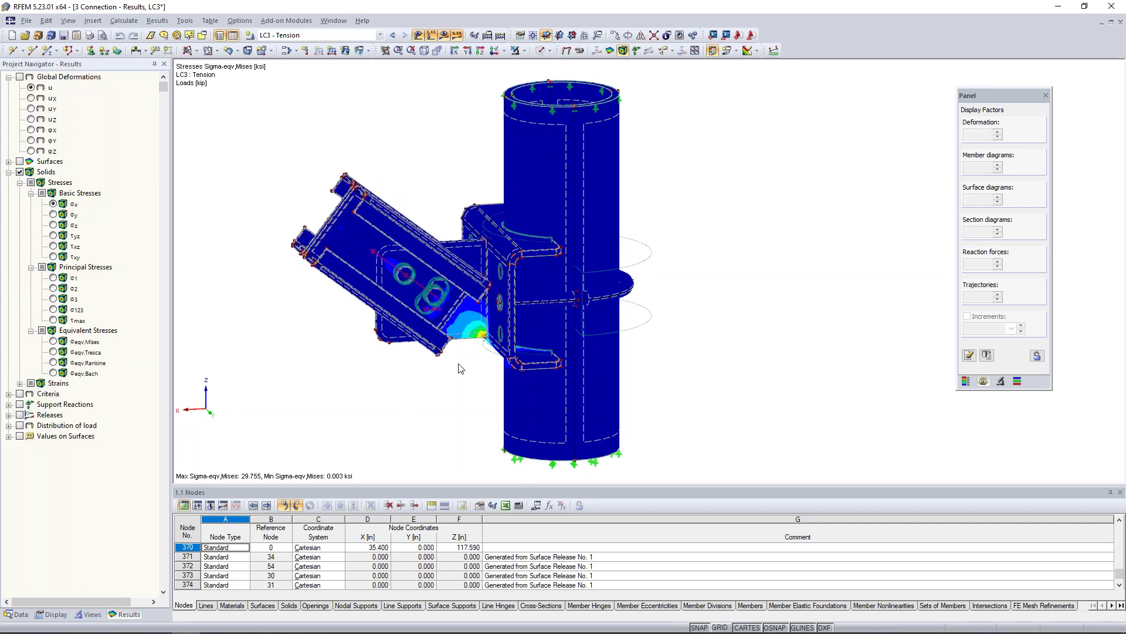
middle_drag(469, 366, 411, 346)
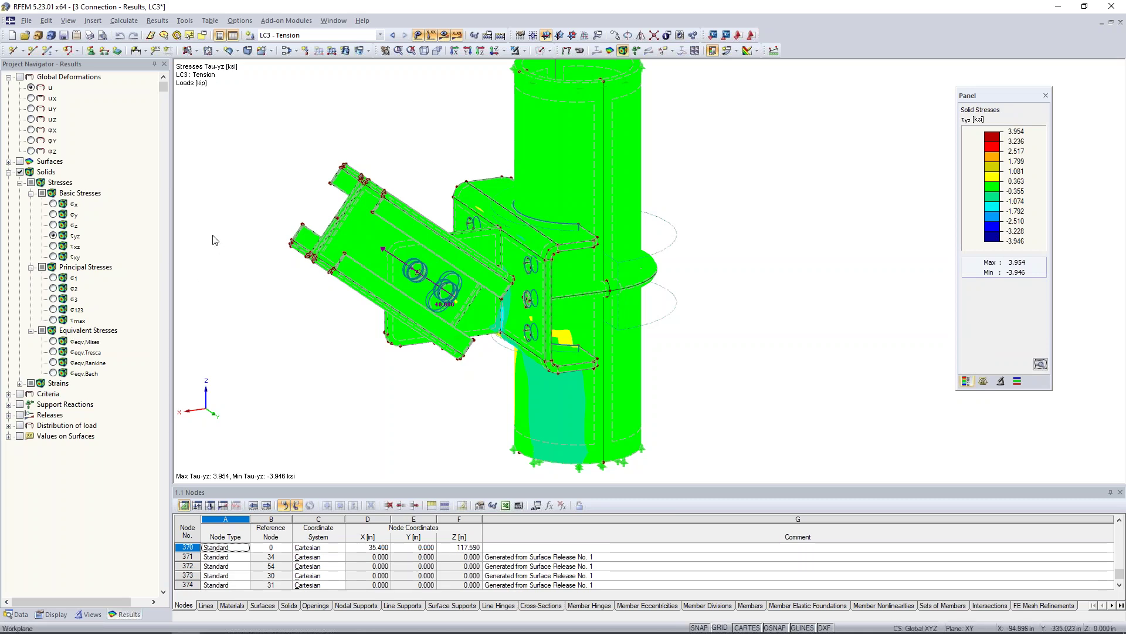
- Display the von Mises equivalent stresses (σeqv,Mises) on the solids for LC3
click(53, 341)
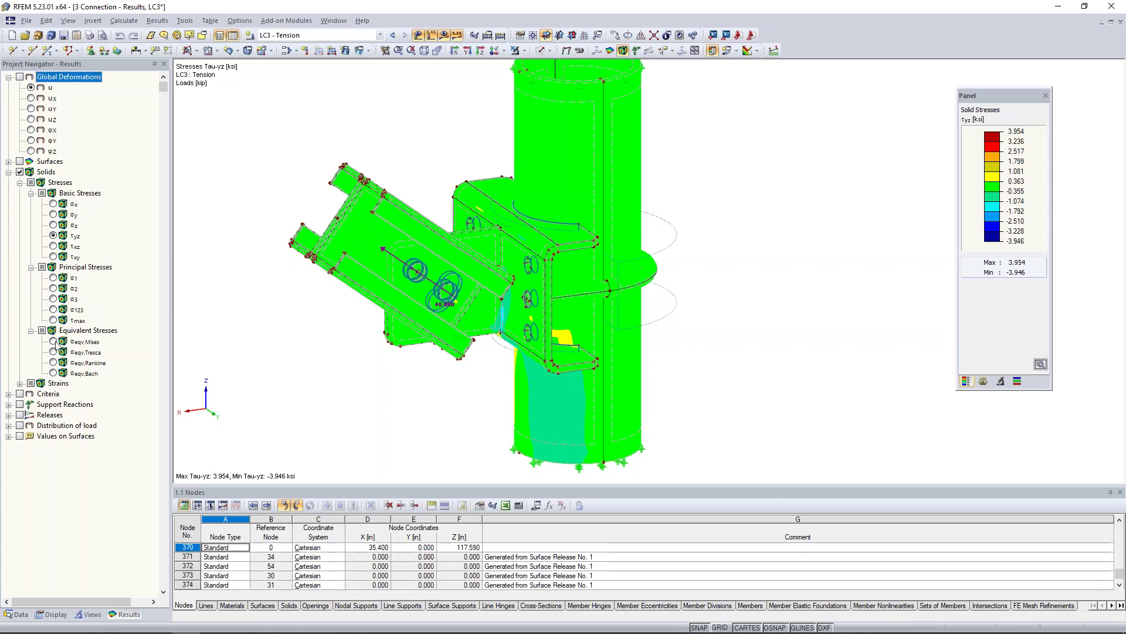
click(53, 341)
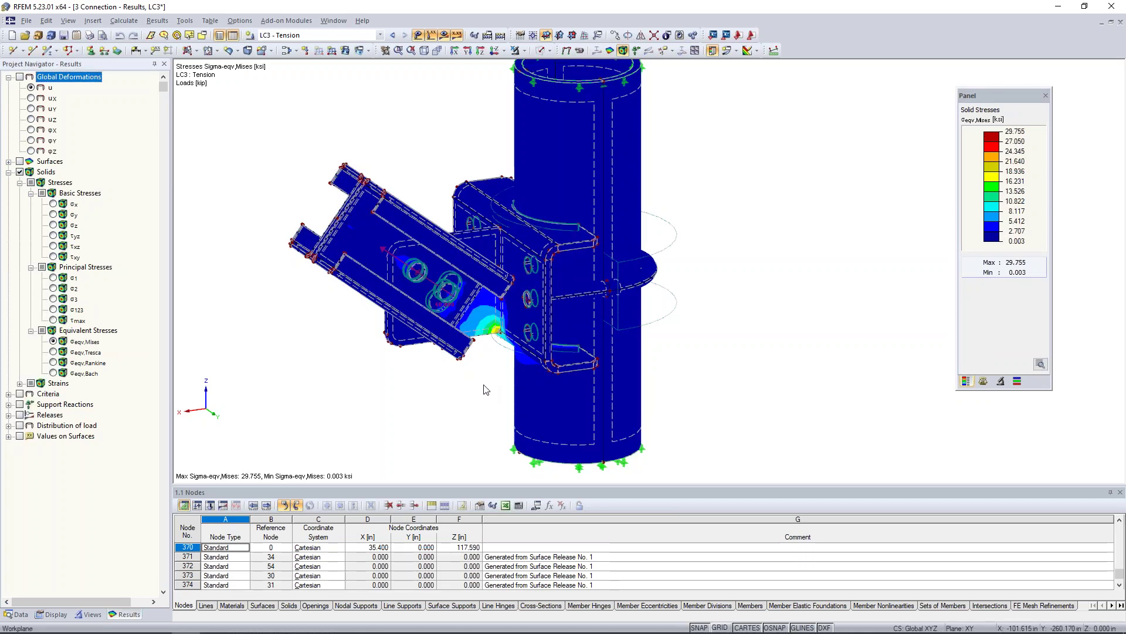
middle_drag(434, 400, 524, 403)
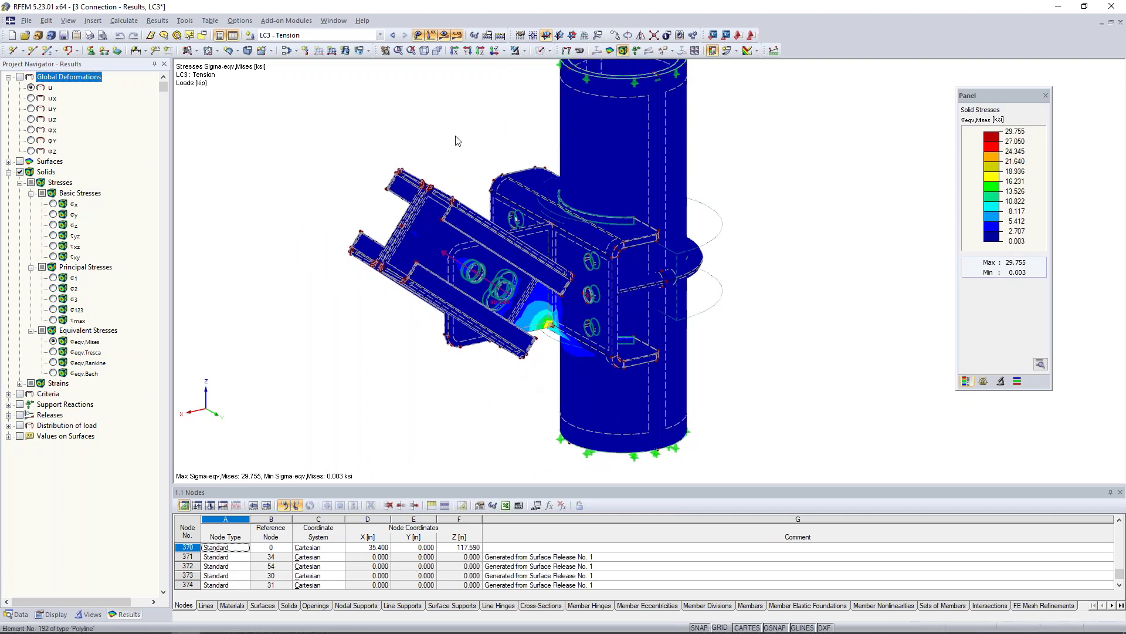
- Switch the results back through LC2 to LC1 and examine the von Mises stresses where the gusset plate meets the bracket
click(393, 36)
click(393, 36)
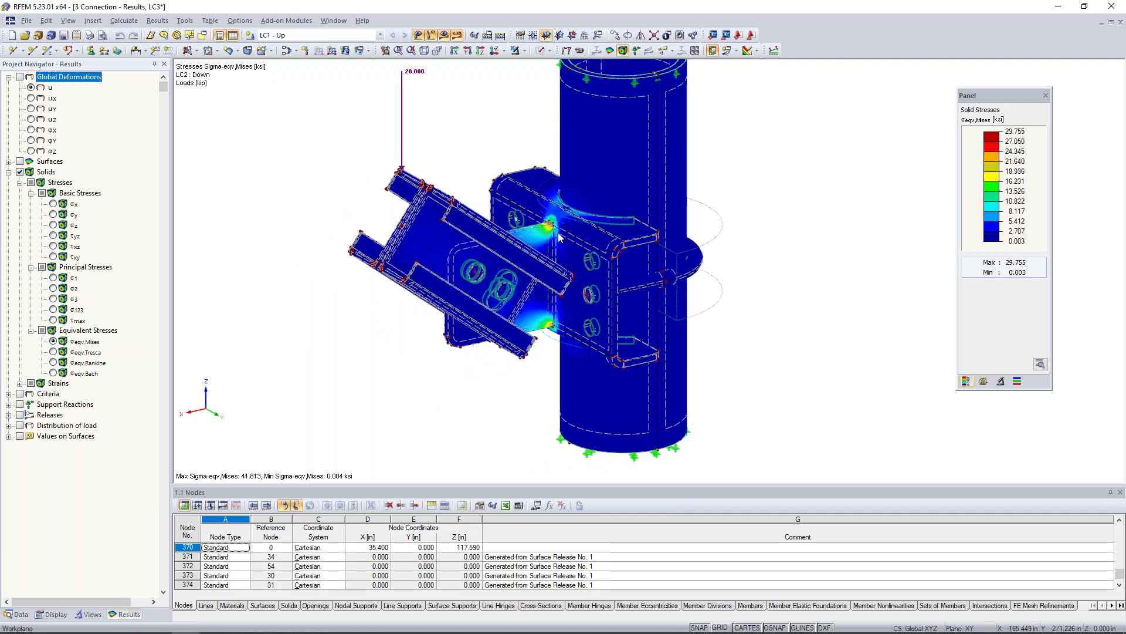
scroll(559, 237, up, 3)
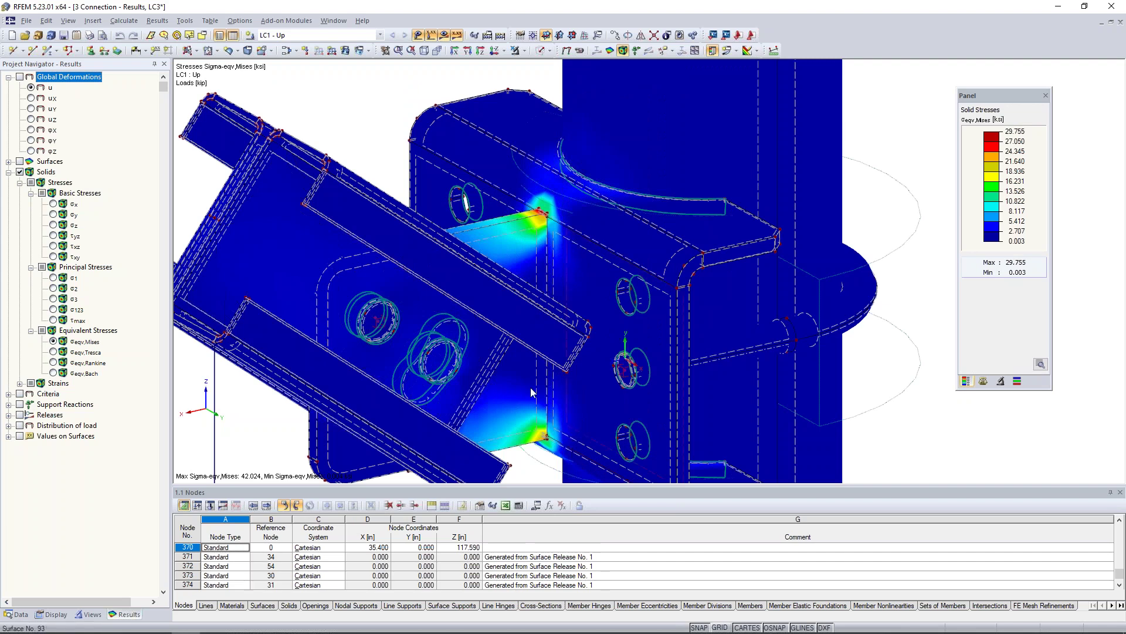
ctrl+middle_drag(621, 332, 592, 334)
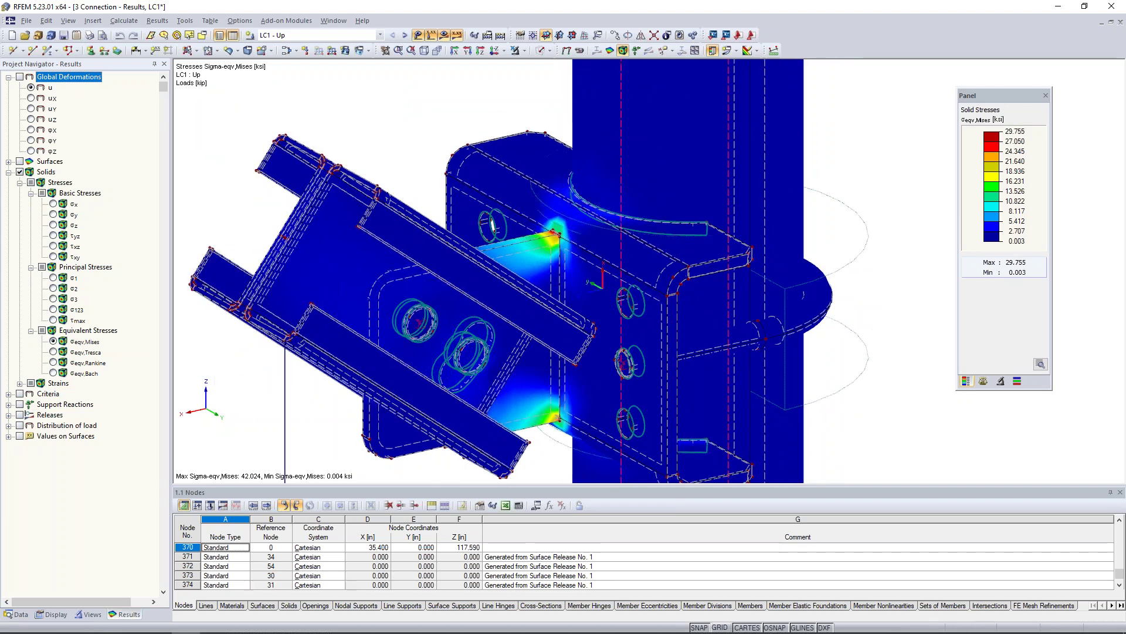
scroll(625, 334, down, 3)
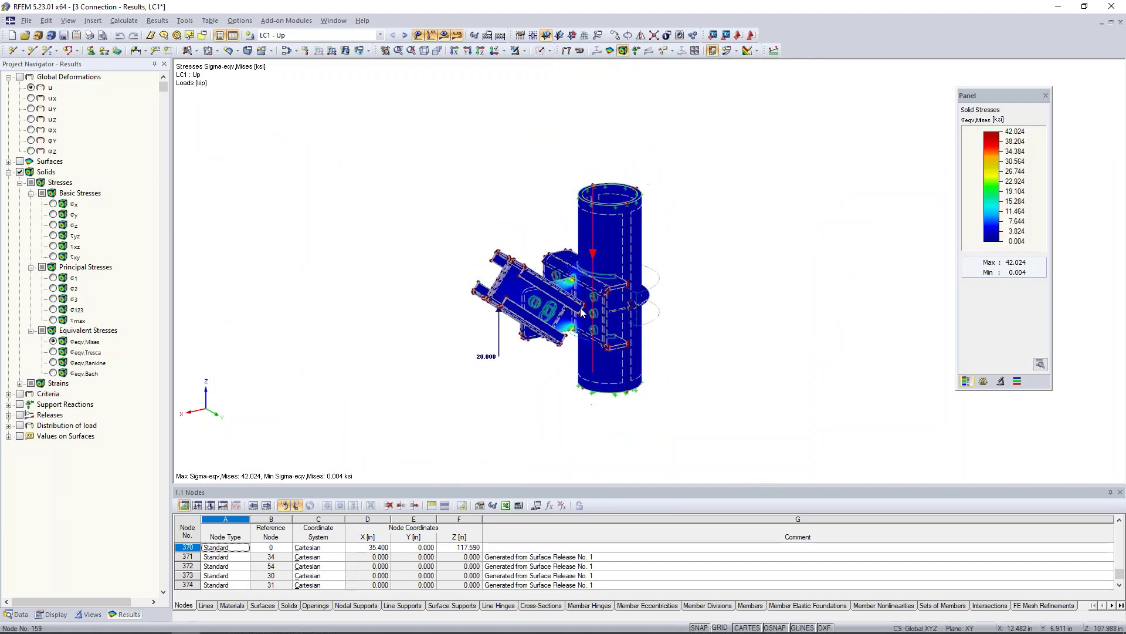
scroll(580, 311, up, 1)
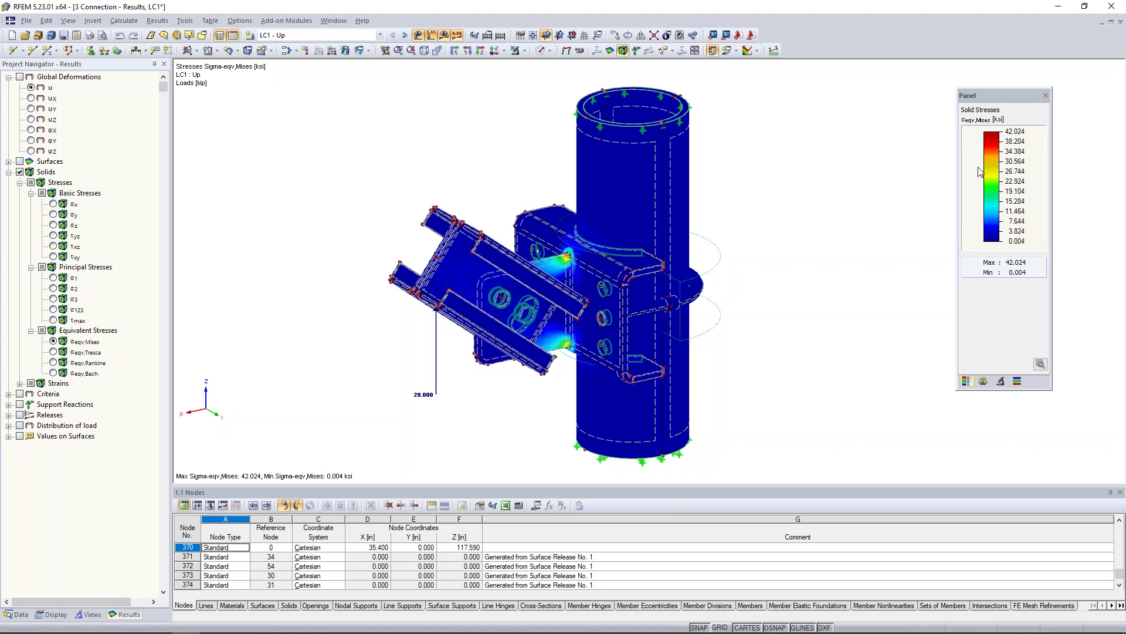
- Turn on the FE mesh display over the LC1 stress results
click(53, 615)
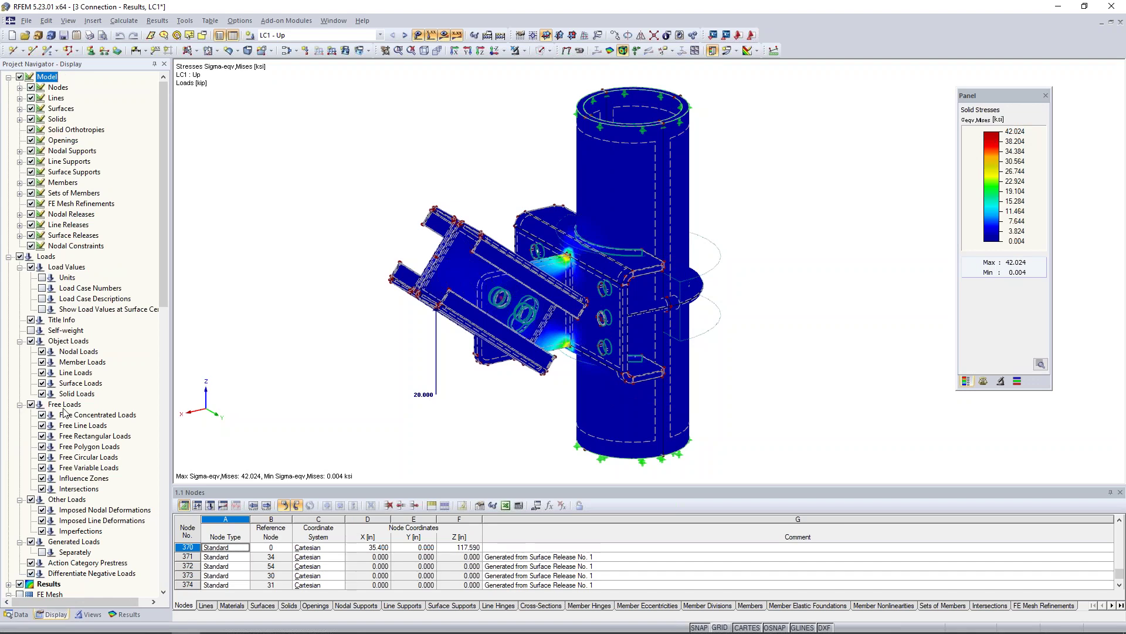
scroll(63, 412, down, 5)
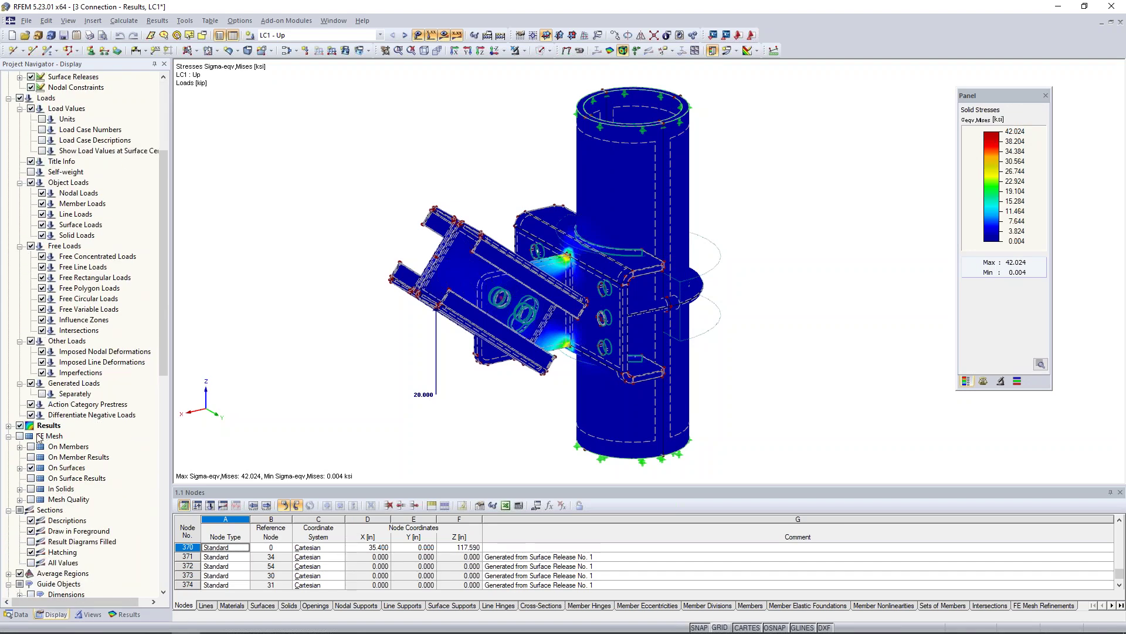
click(20, 436)
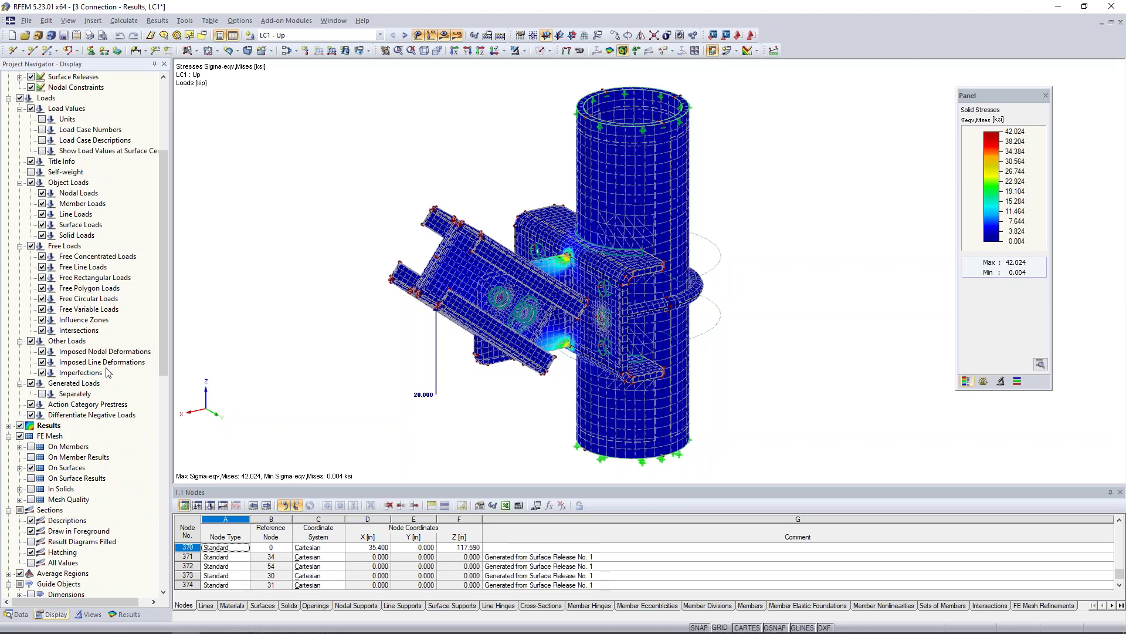
- Set the stress distribution on the solids to Constant on Elements
scroll(107, 372, down, 7)
scroll(108, 373, down, 5)
scroll(70, 387, up, 11)
click(8, 394)
scroll(13, 413, down, 2)
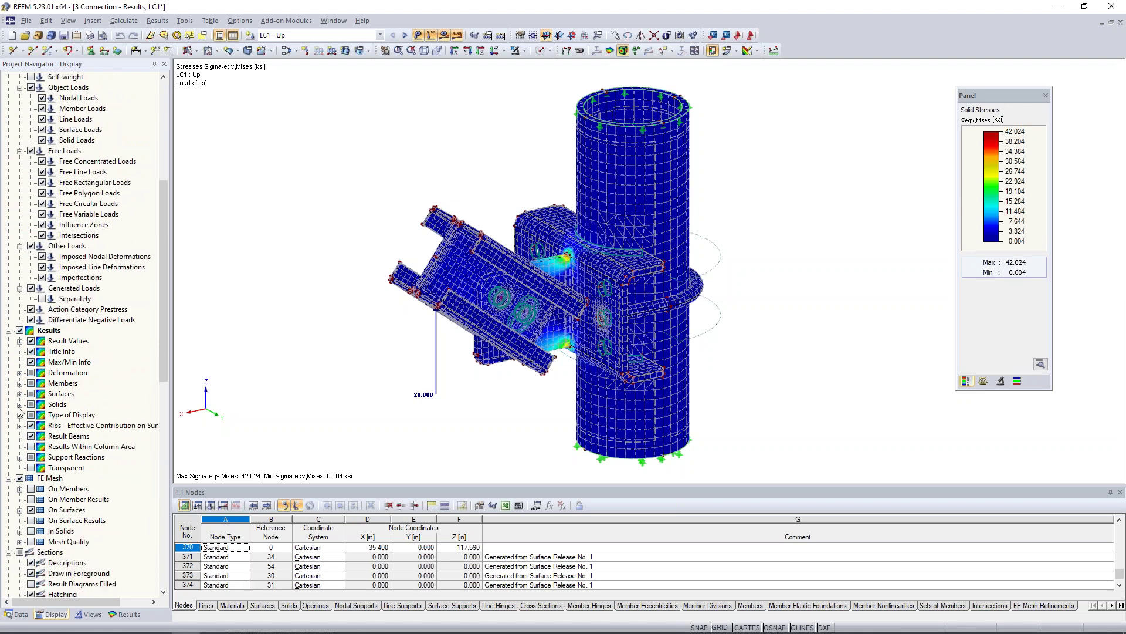
click(20, 404)
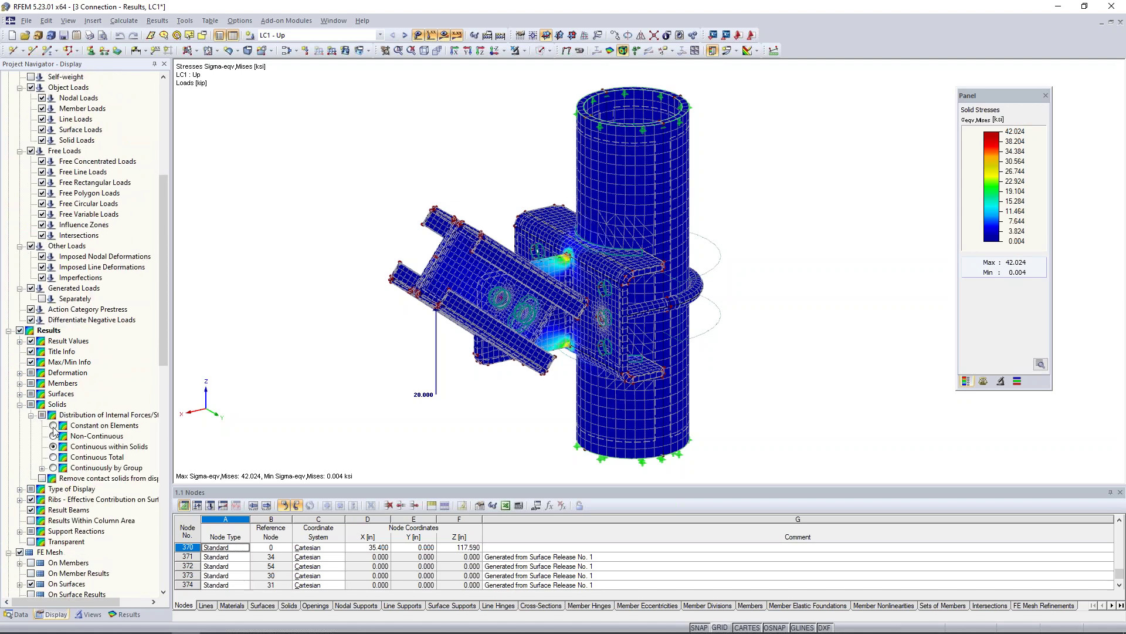
scroll(572, 273, up, 3)
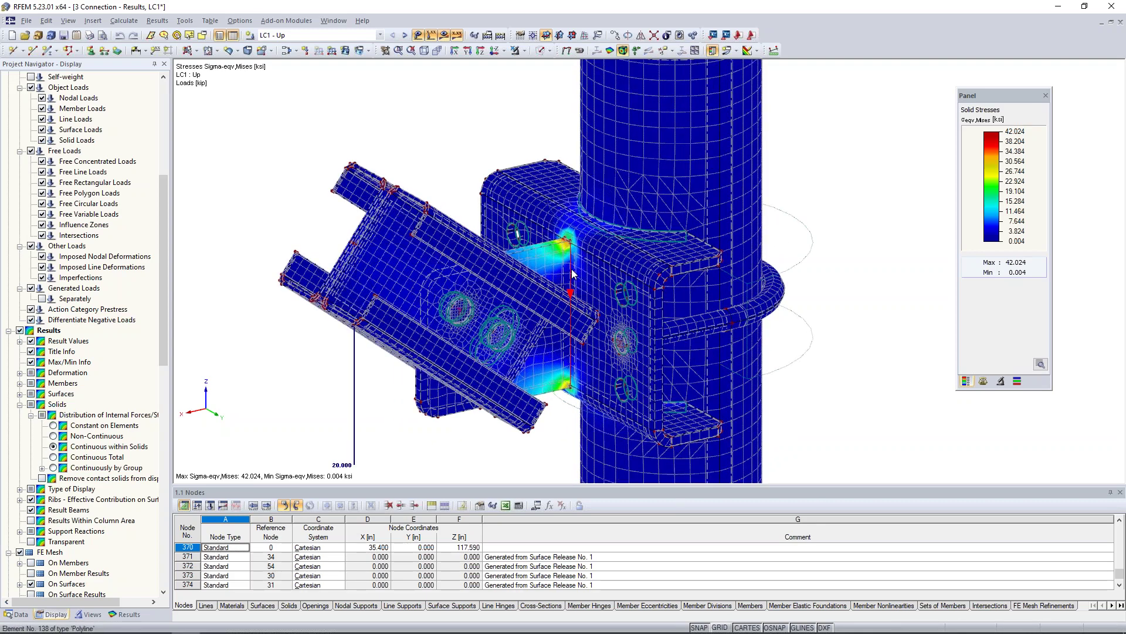
scroll(572, 273, up, 2)
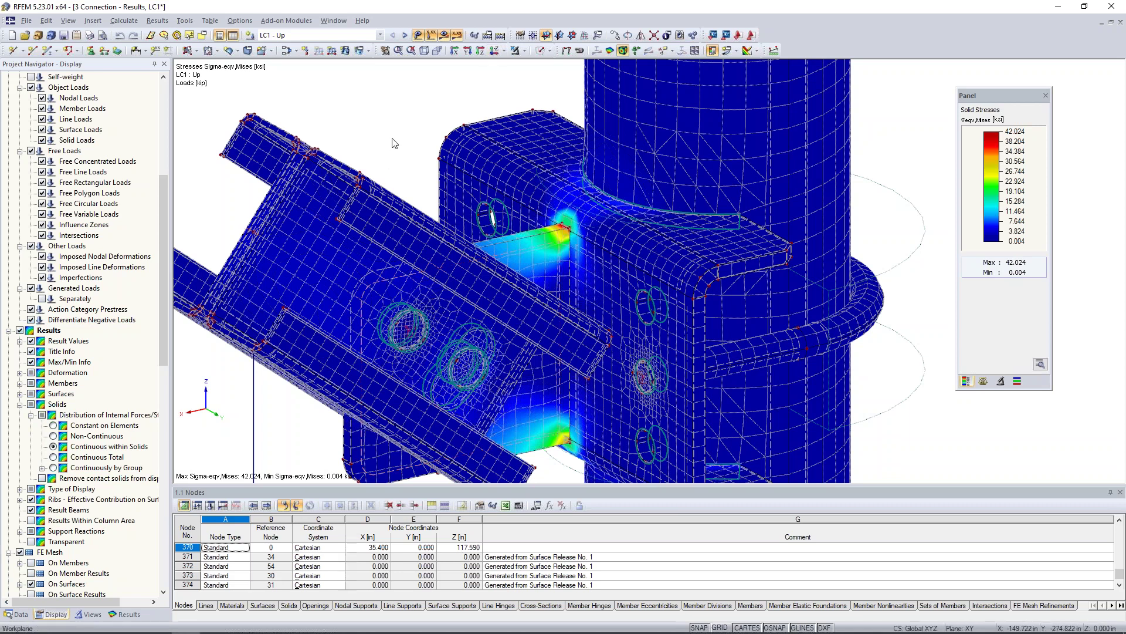
click(53, 425)
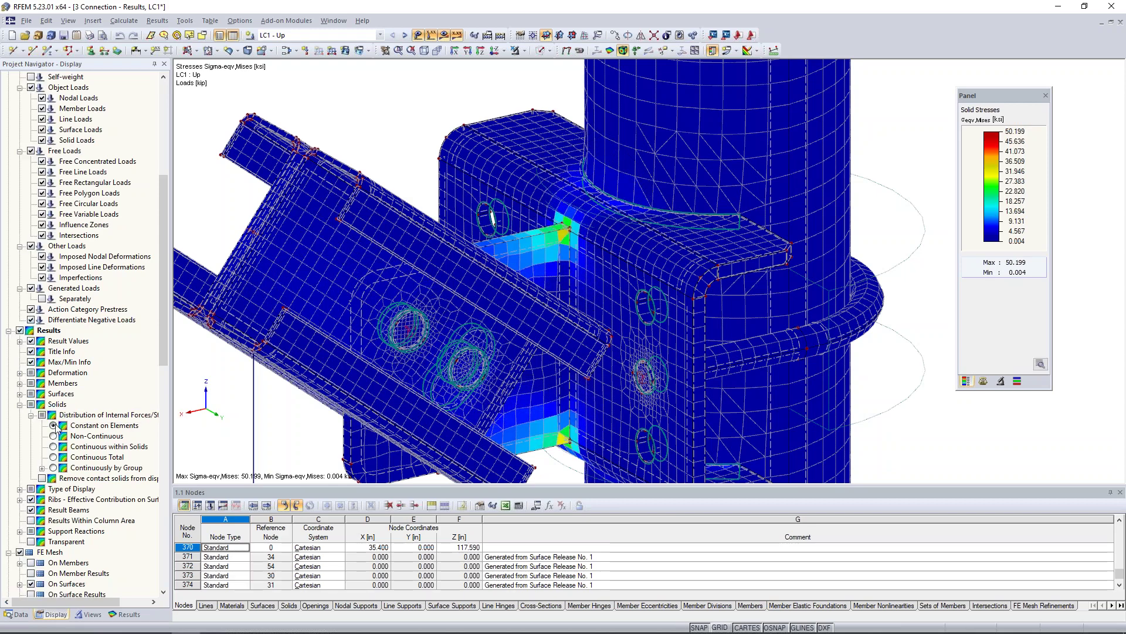
- Examine the element-wise von Mises stresses at the gusset-to-bracket corners against the color scale, and return to the stress result selection
scroll(564, 240, up, 2)
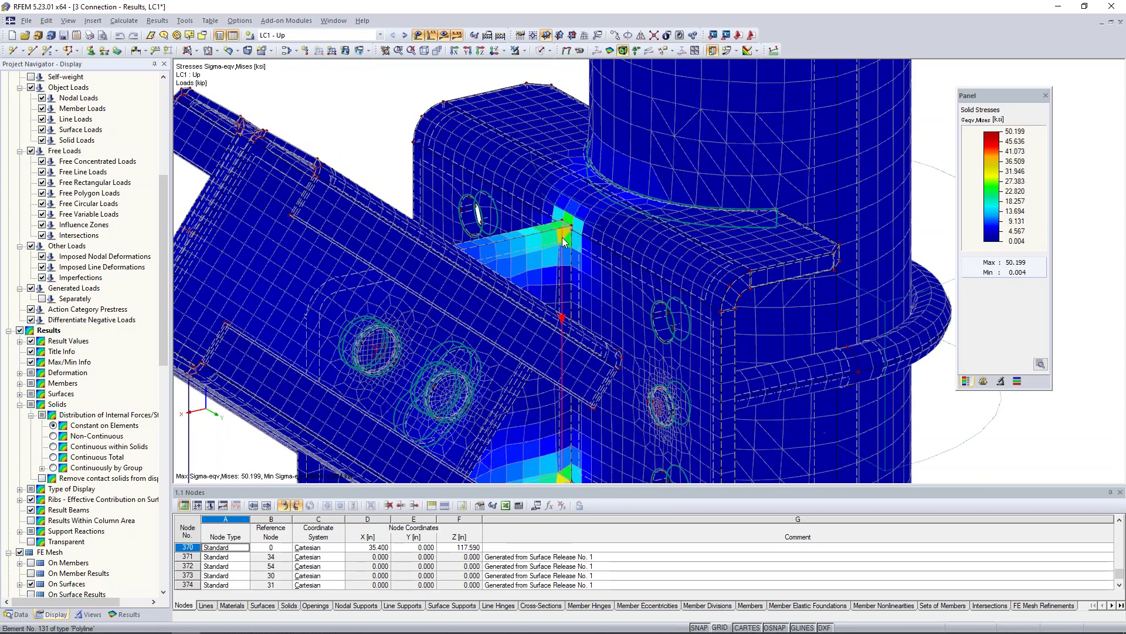
scroll(565, 241, up, 2)
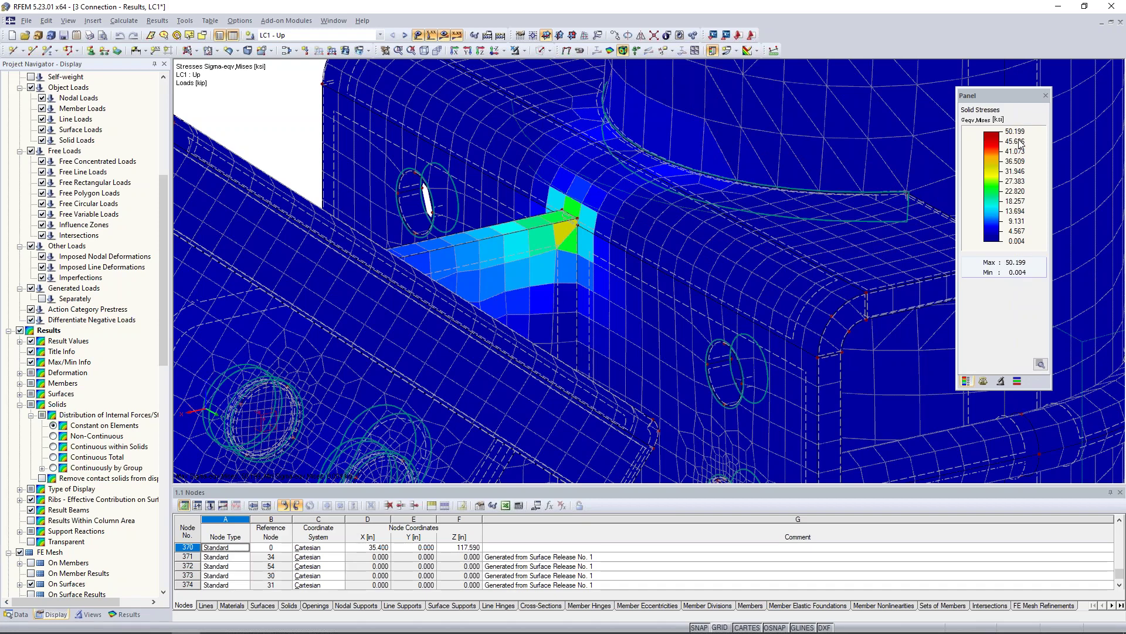
scroll(763, 202, down, 4)
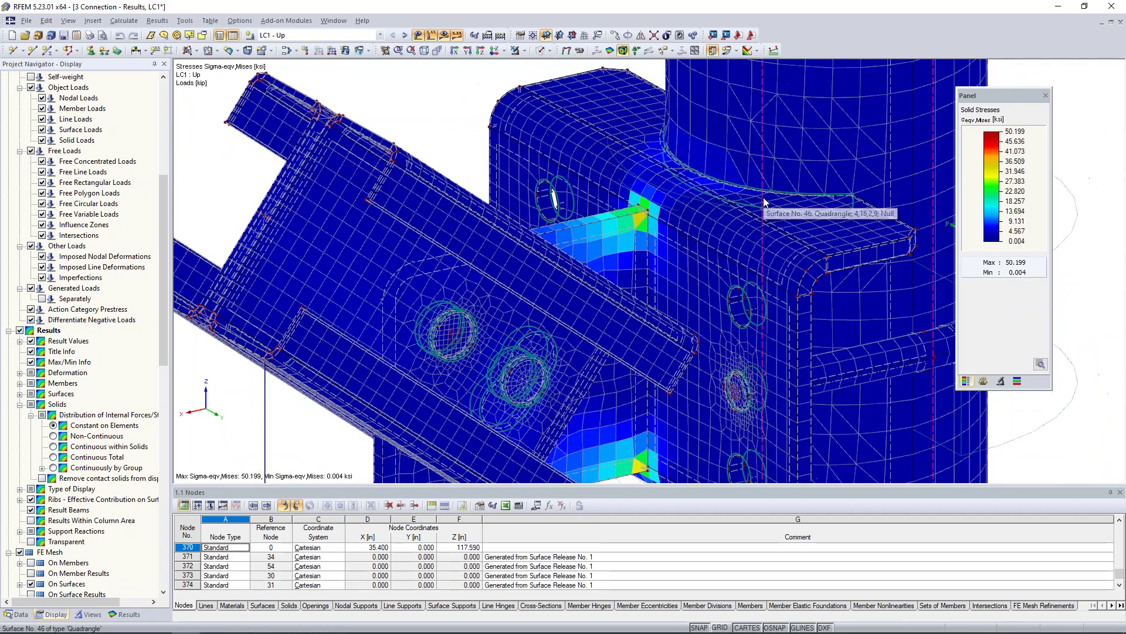
scroll(764, 202, down, 2)
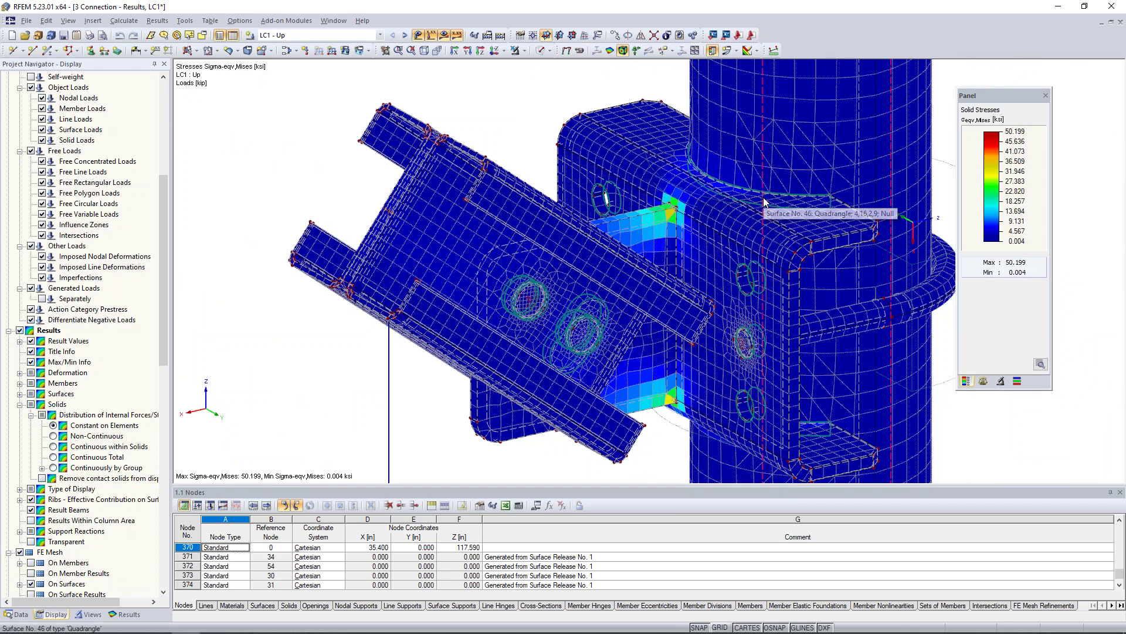
scroll(551, 116, down, 1)
middle_drag(550, 116, 511, 109)
click(124, 614)
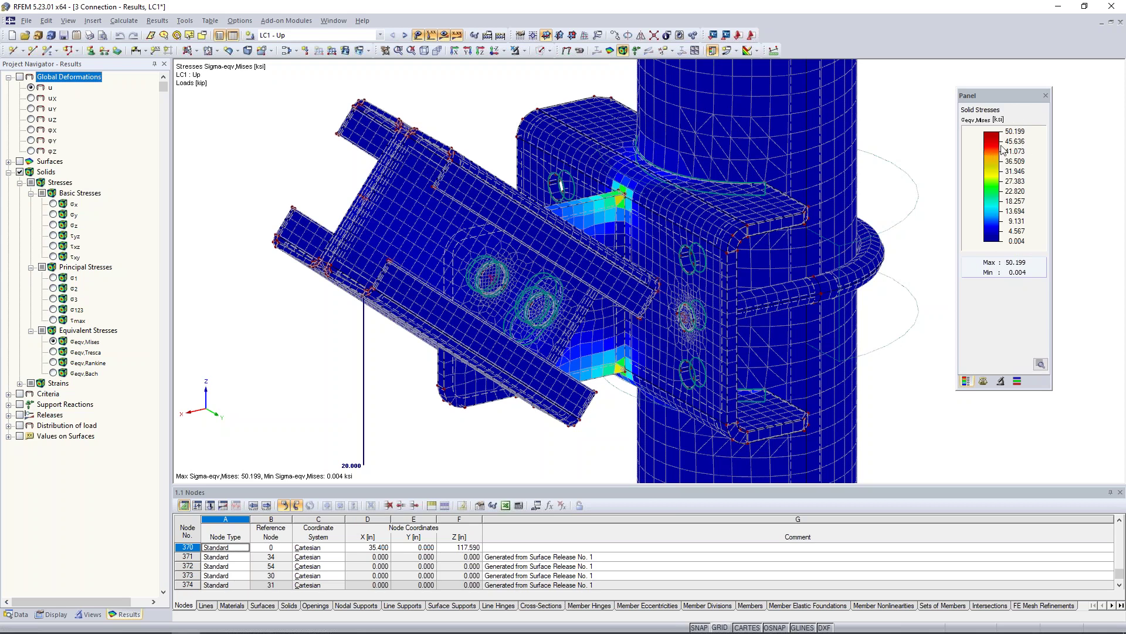
scroll(933, 161, down, 5)
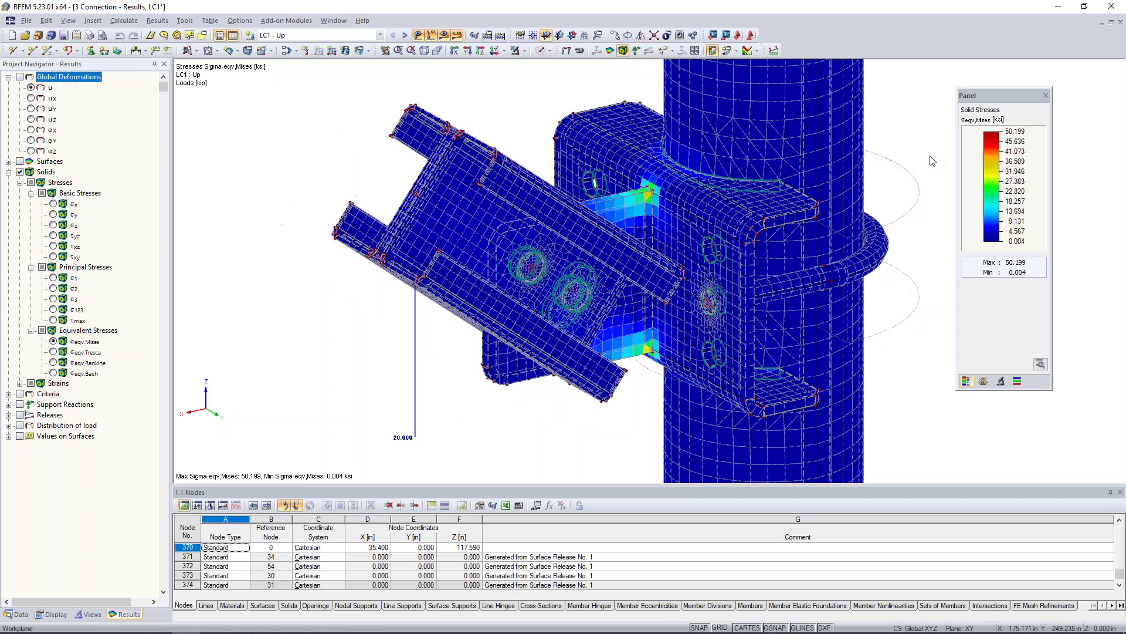
middle_drag(836, 185, 698, 214)
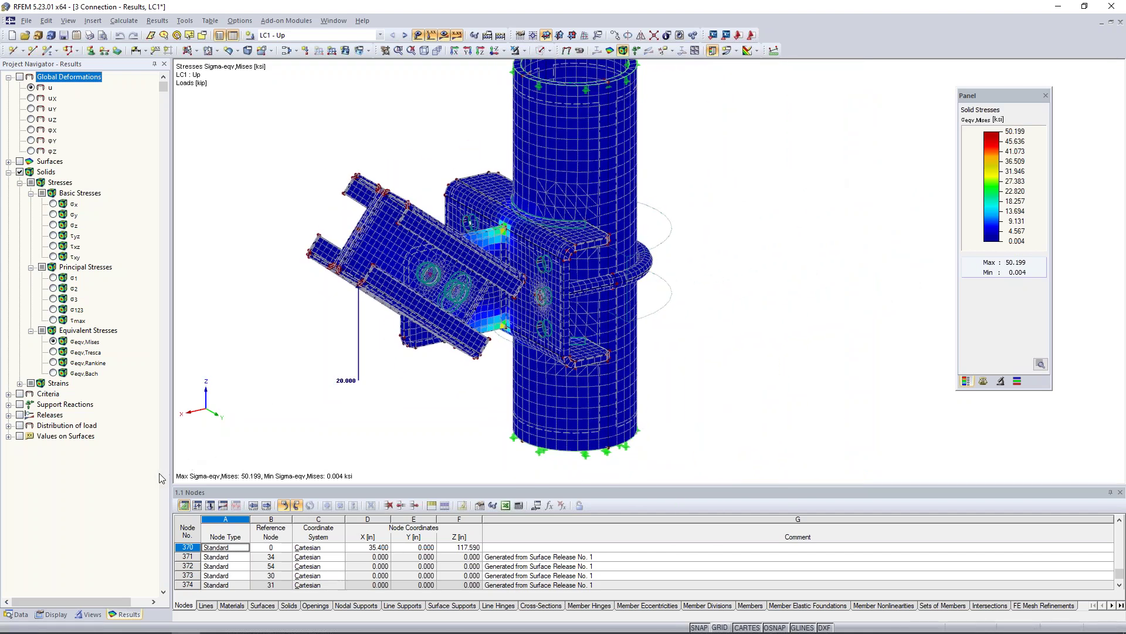
- Change material 2, Steel A36, to the Isotropic Plastic 2D/3D model, keeping the 36 ksi yield strength, and accept deleting all results
click(18, 614)
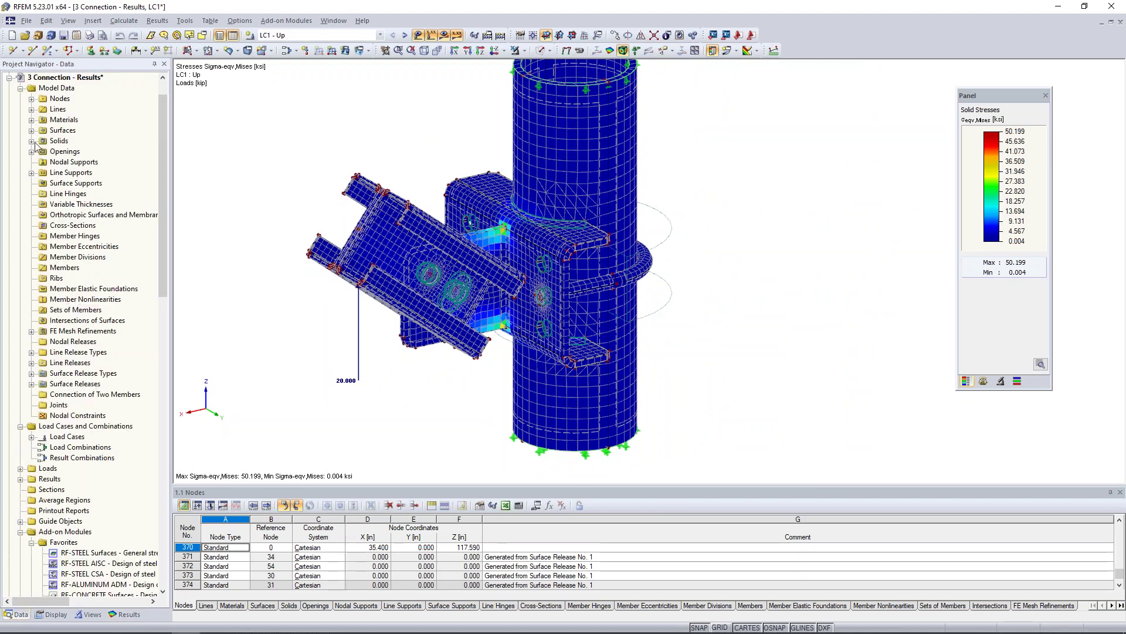
click(31, 120)
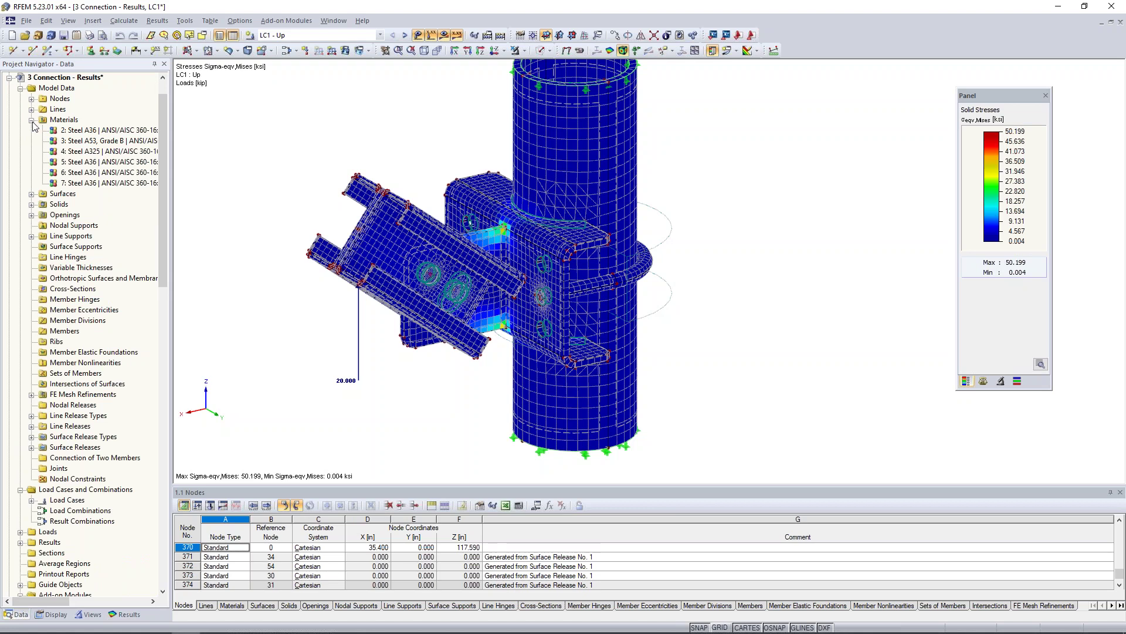
click(72, 130)
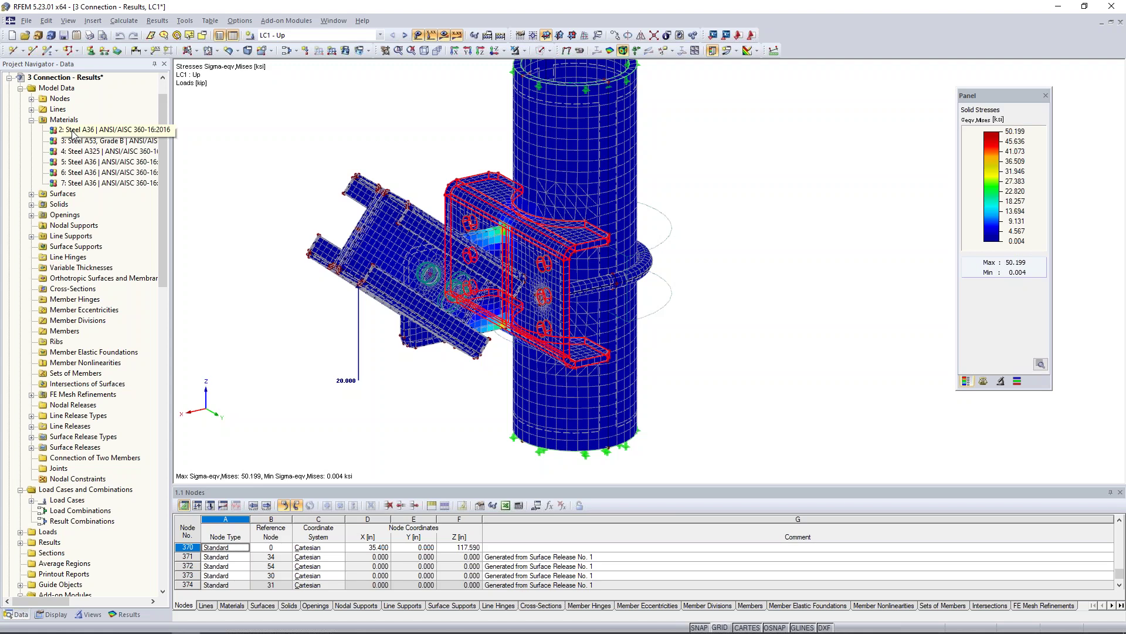
click(73, 132)
double_click(72, 132)
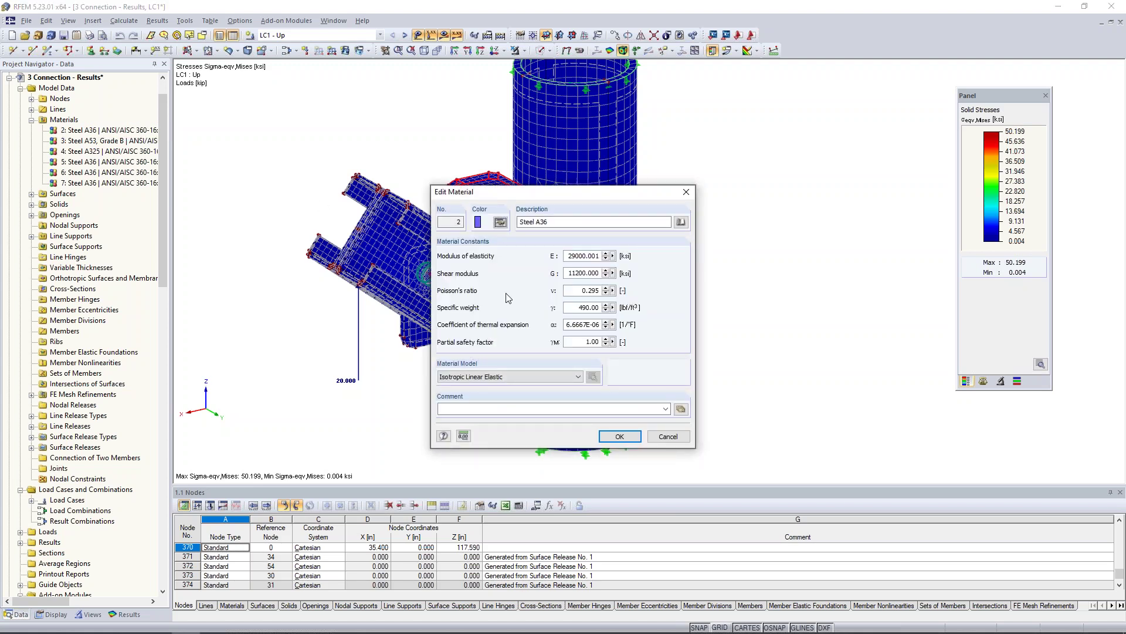
click(479, 379)
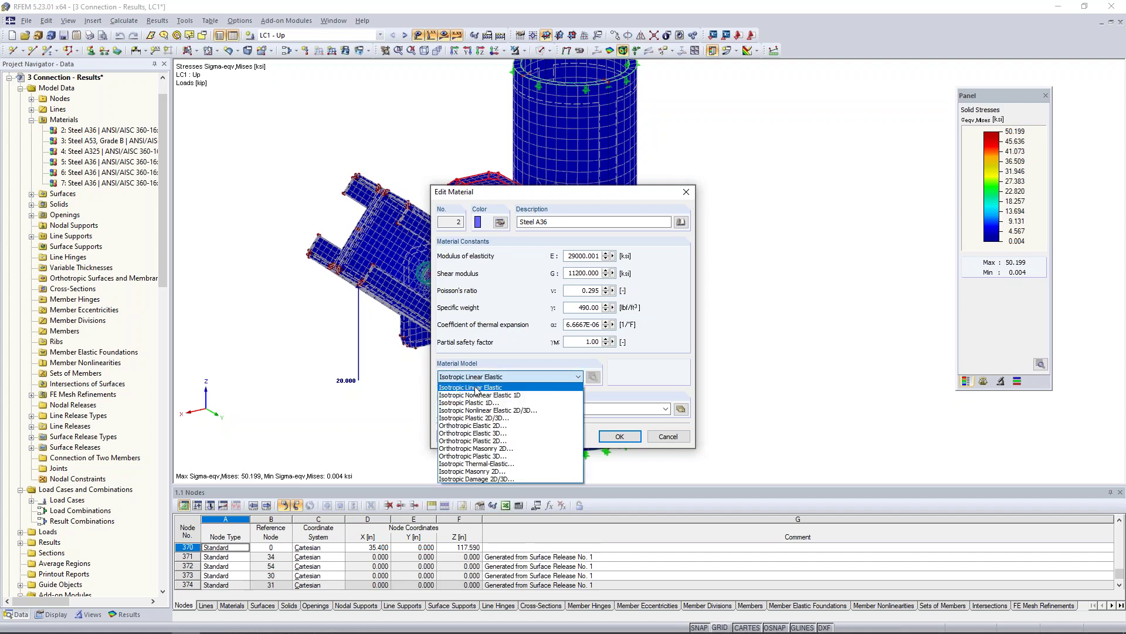
click(483, 418)
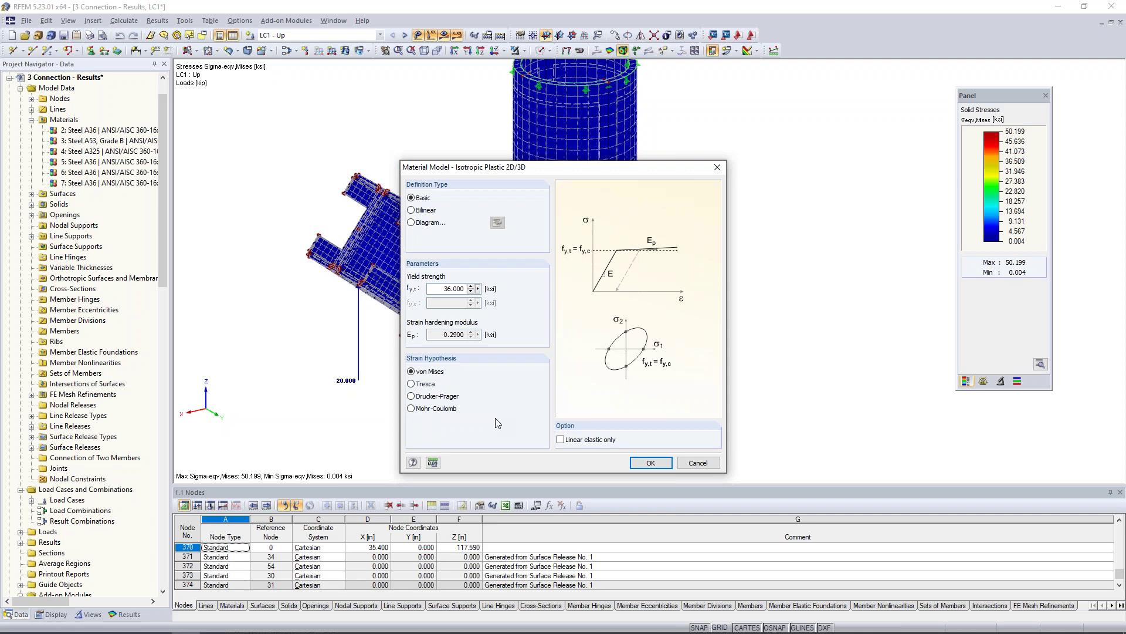
click(441, 290)
click(442, 291)
click(650, 462)
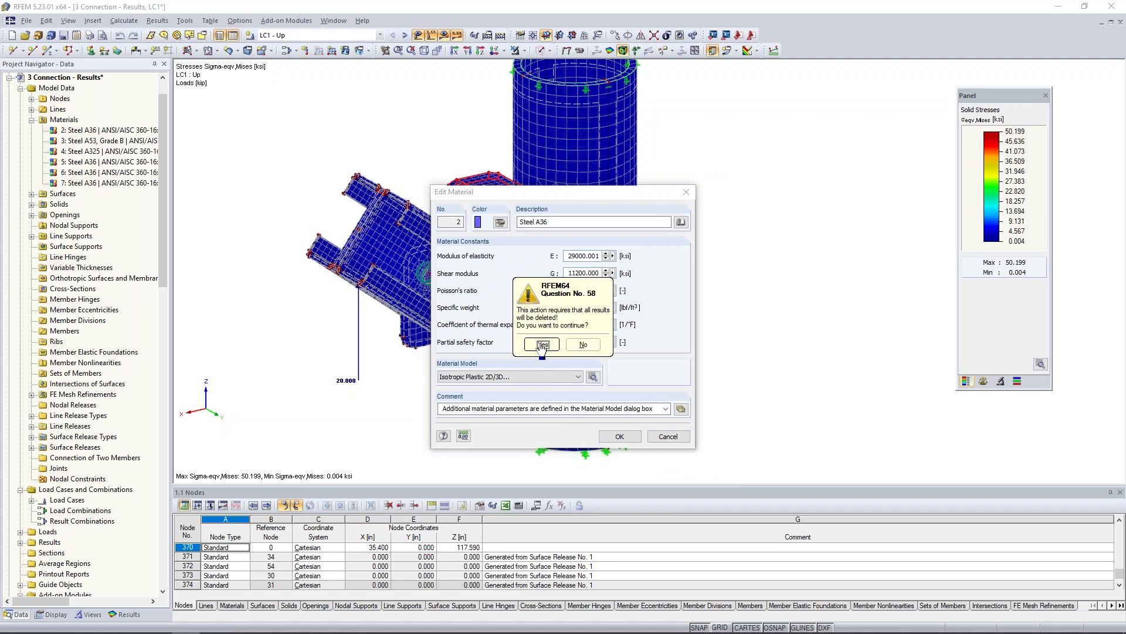
click(541, 347)
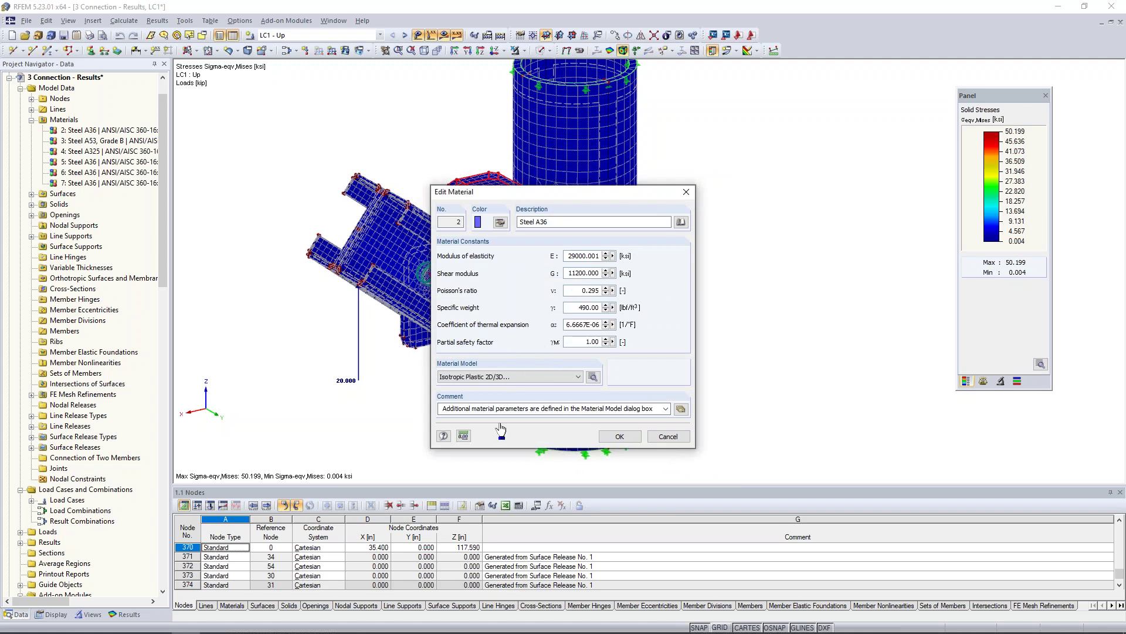
key(Return)
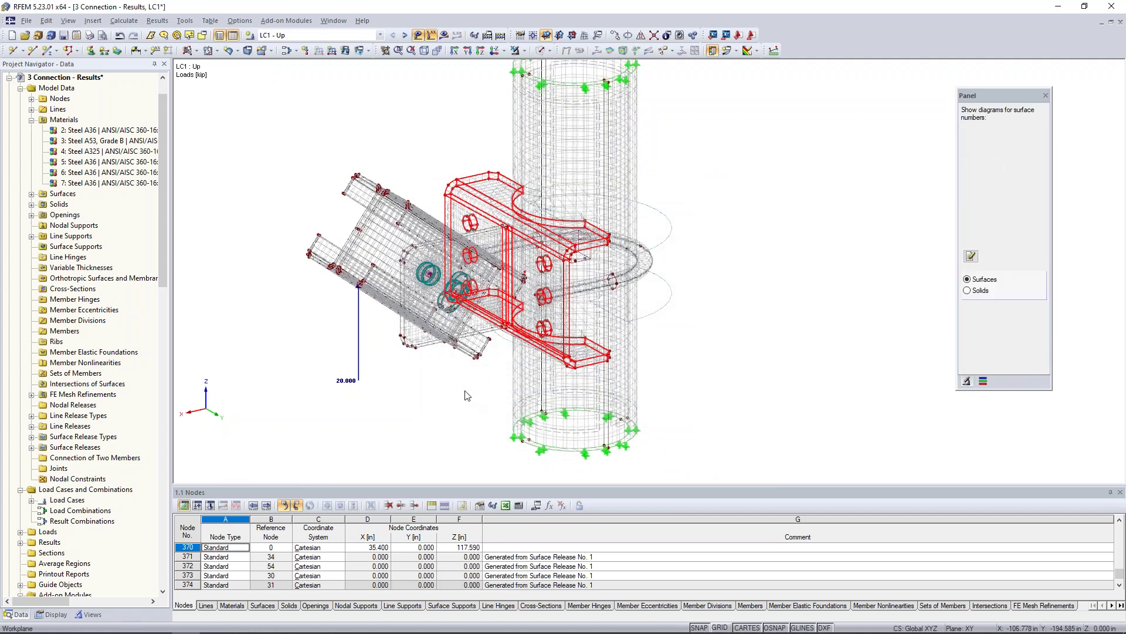
- Show the connection as a solid transparent model and select material 5, Steel A36, to highlight the gusset plate
click(549, 51)
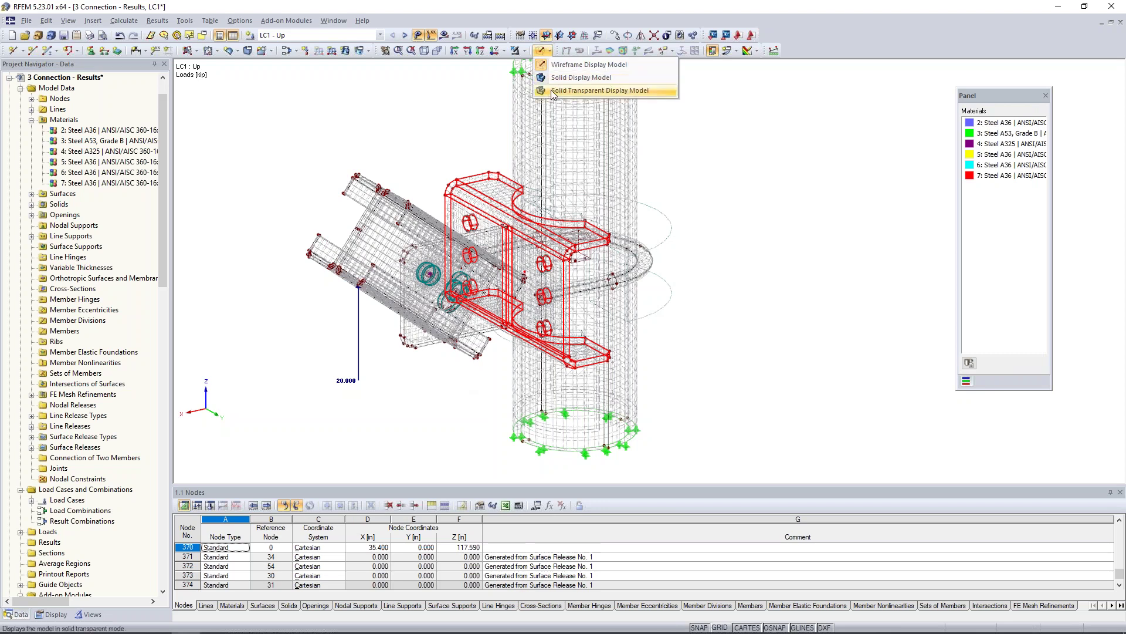
click(598, 90)
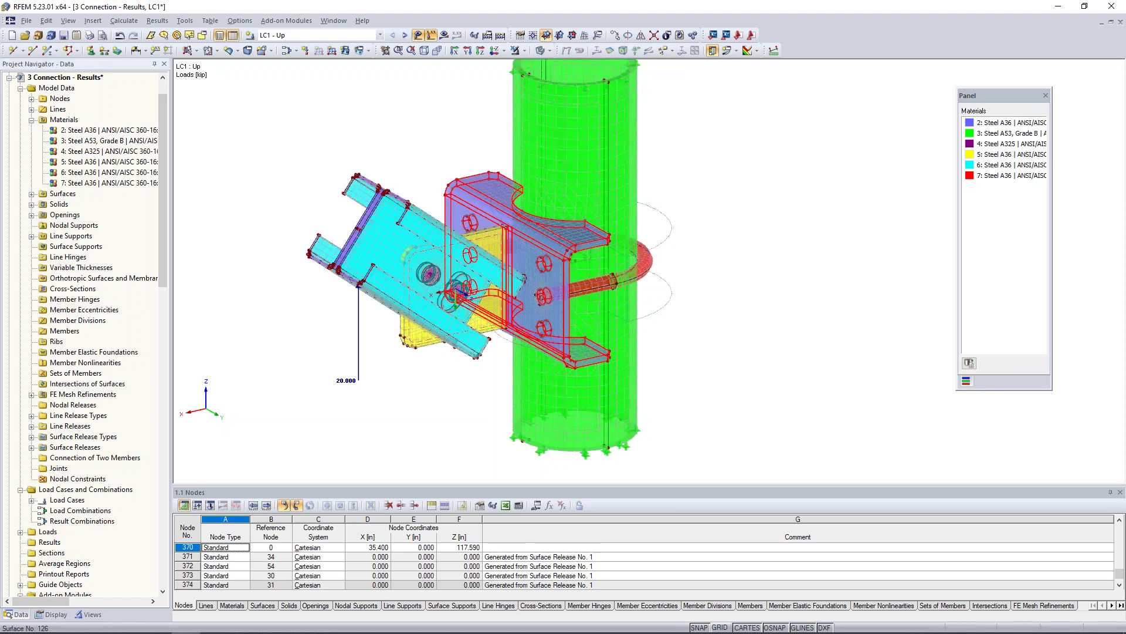
click(105, 164)
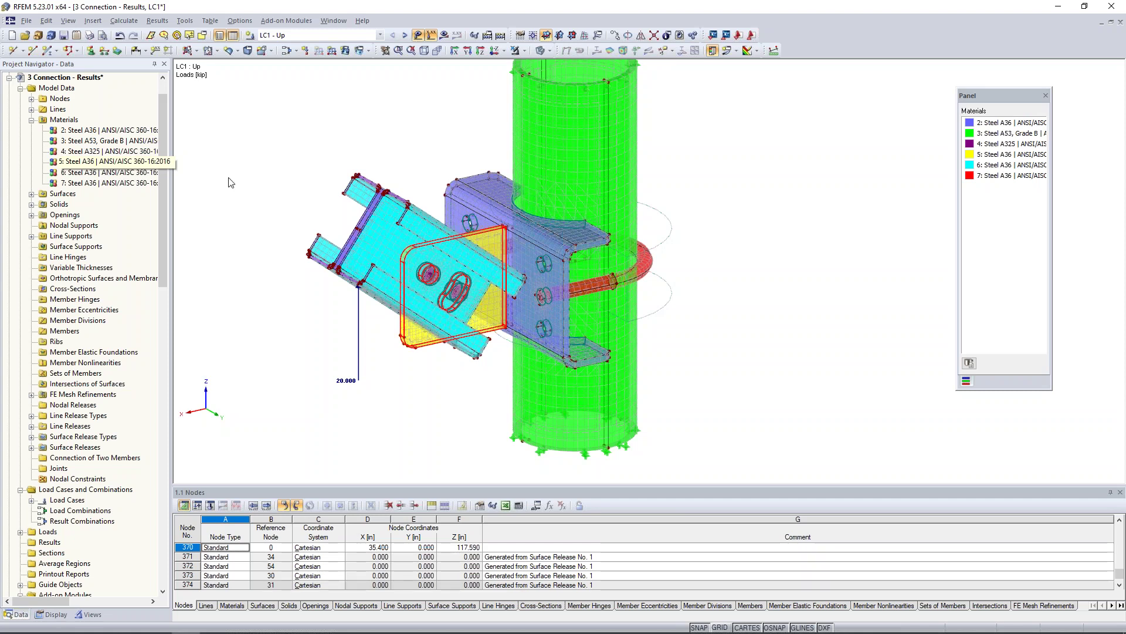
- Change material 5, Steel A36, to the Isotropic Plastic 2D/3D material model, keeping the basic definition and 36 ksi yield strength
double_click(105, 168)
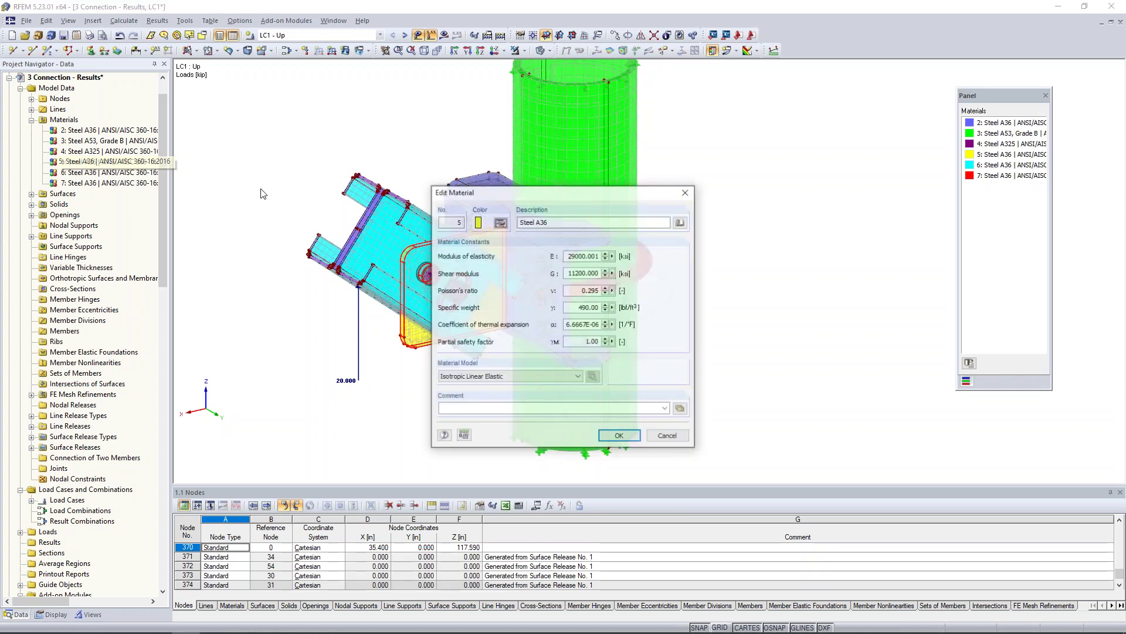
click(540, 377)
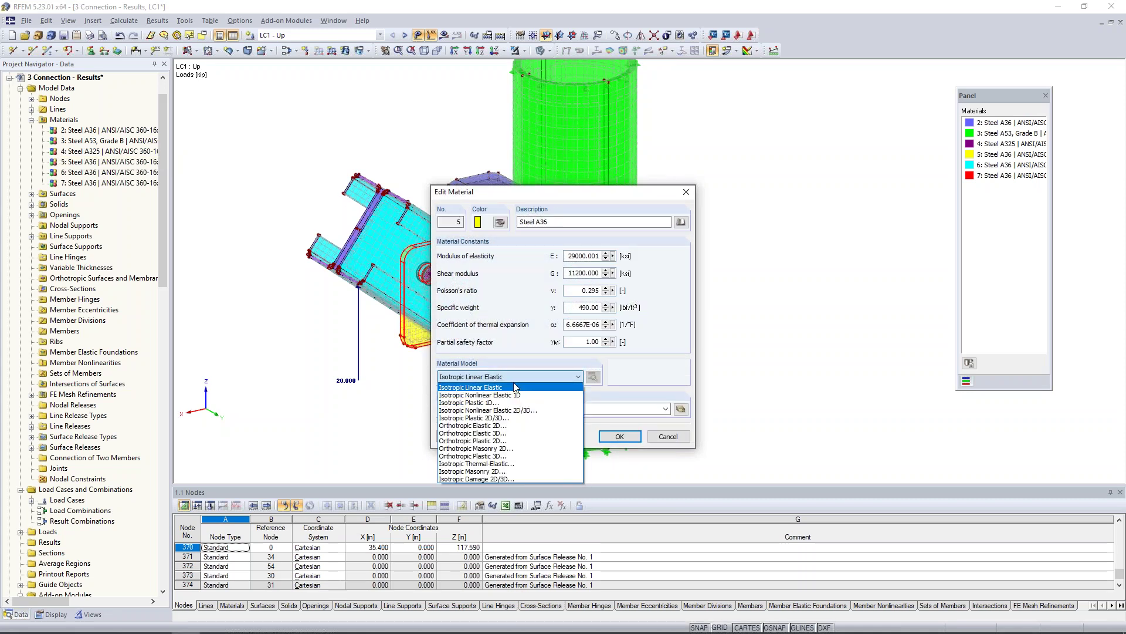
click(480, 418)
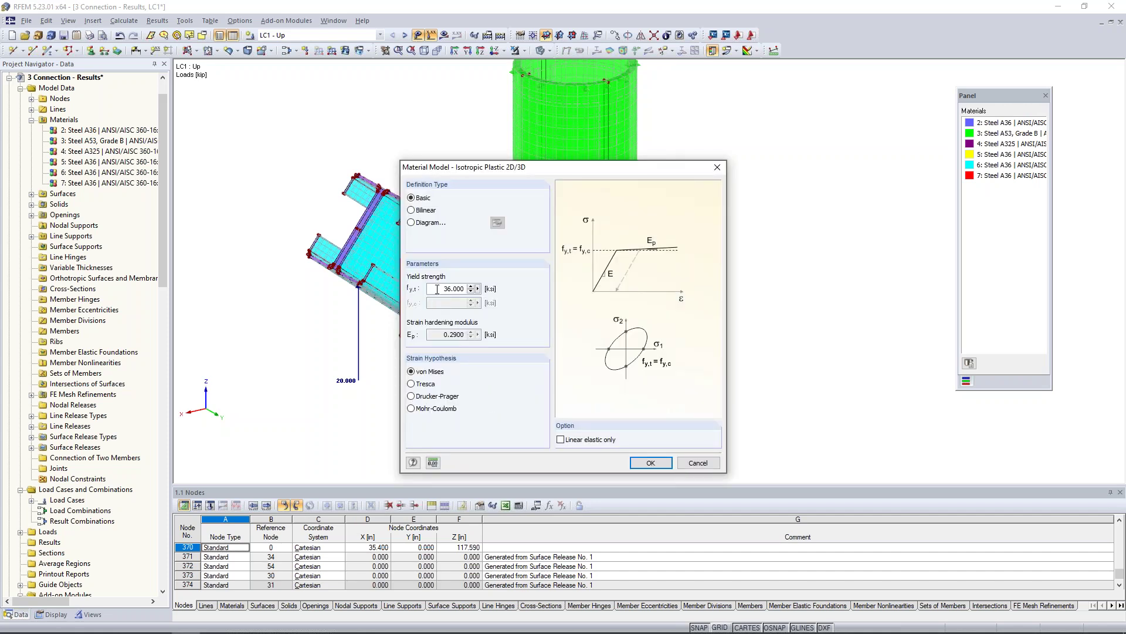
click(650, 463)
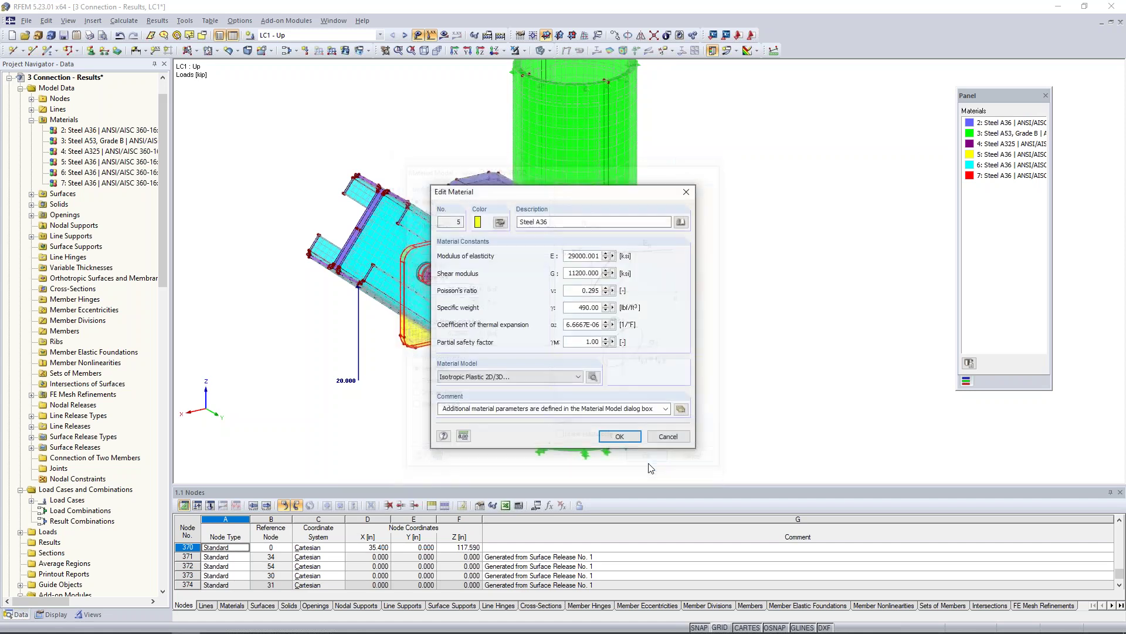
click(628, 440)
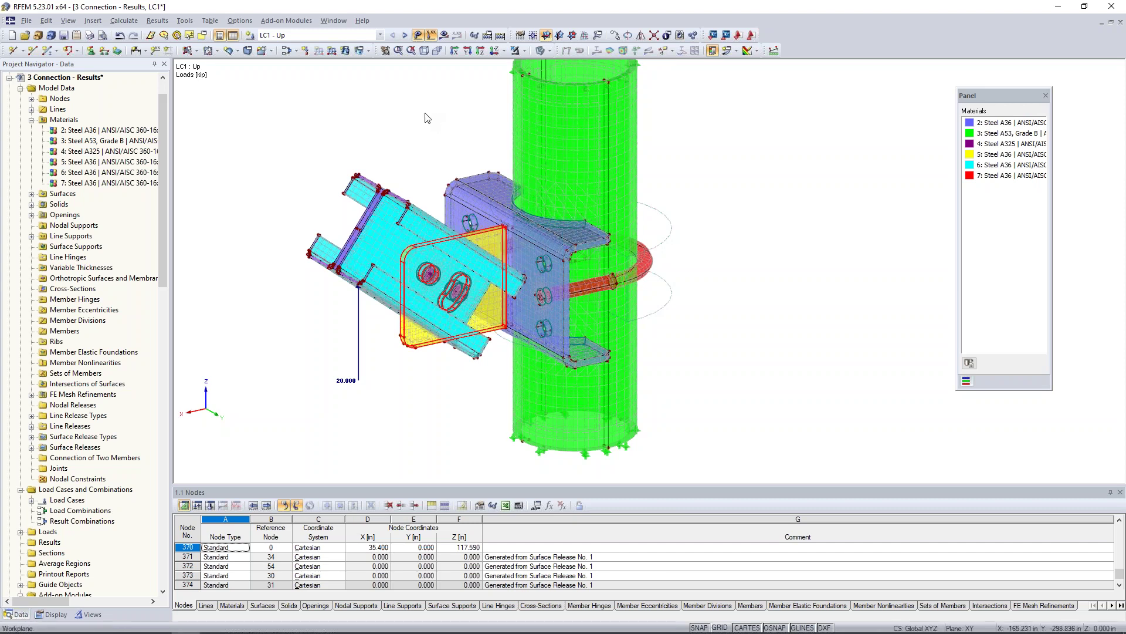
- Switch to the 4 Connection - Plastic model, show its LC1 results and examine the von Mises stresses at the gusset-to-bracket corners
click(334, 20)
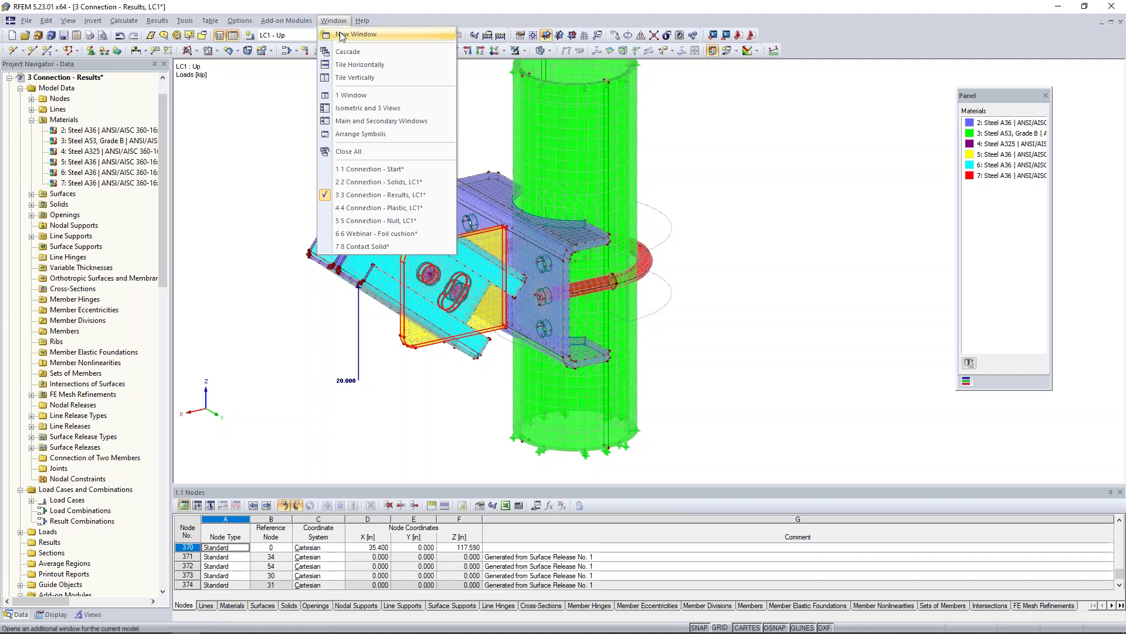
click(360, 209)
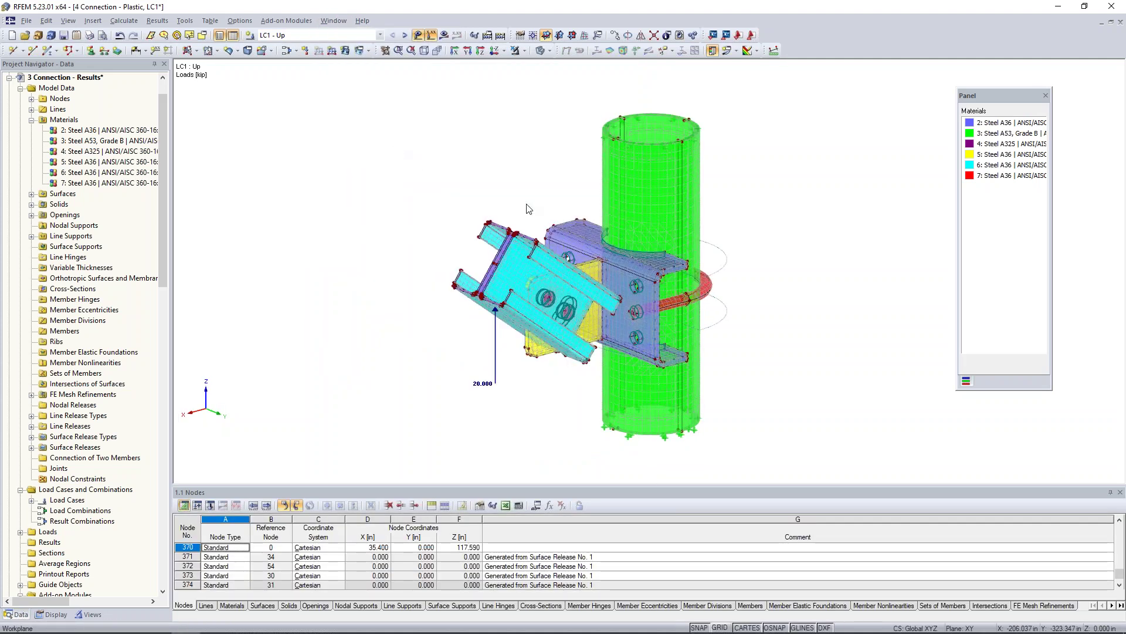
middle_drag(463, 164, 462, 166)
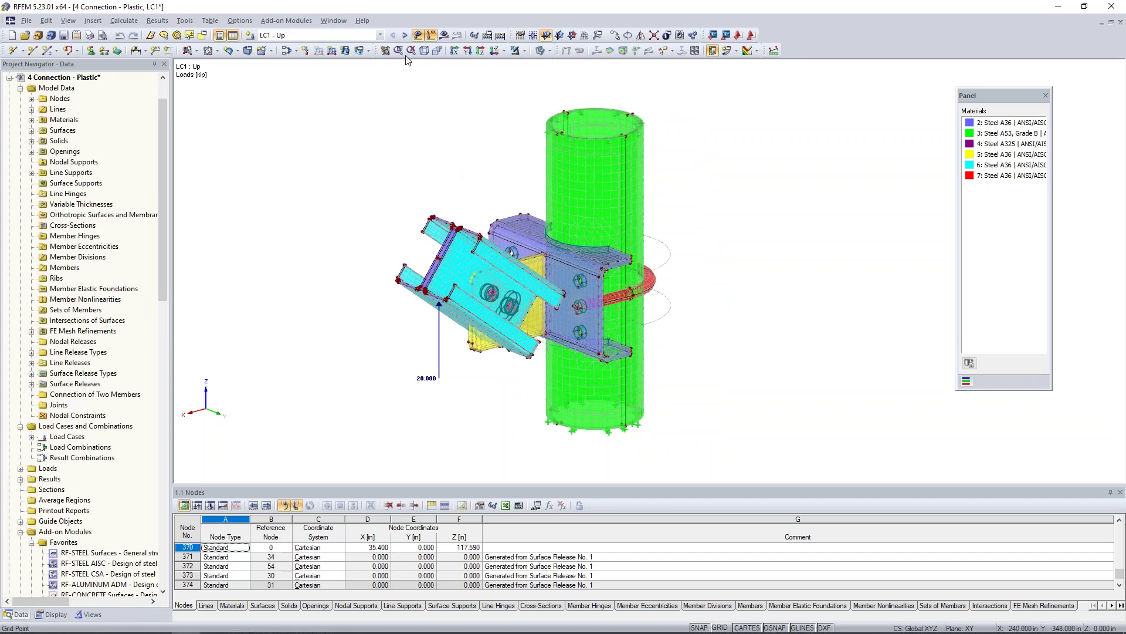
click(444, 35)
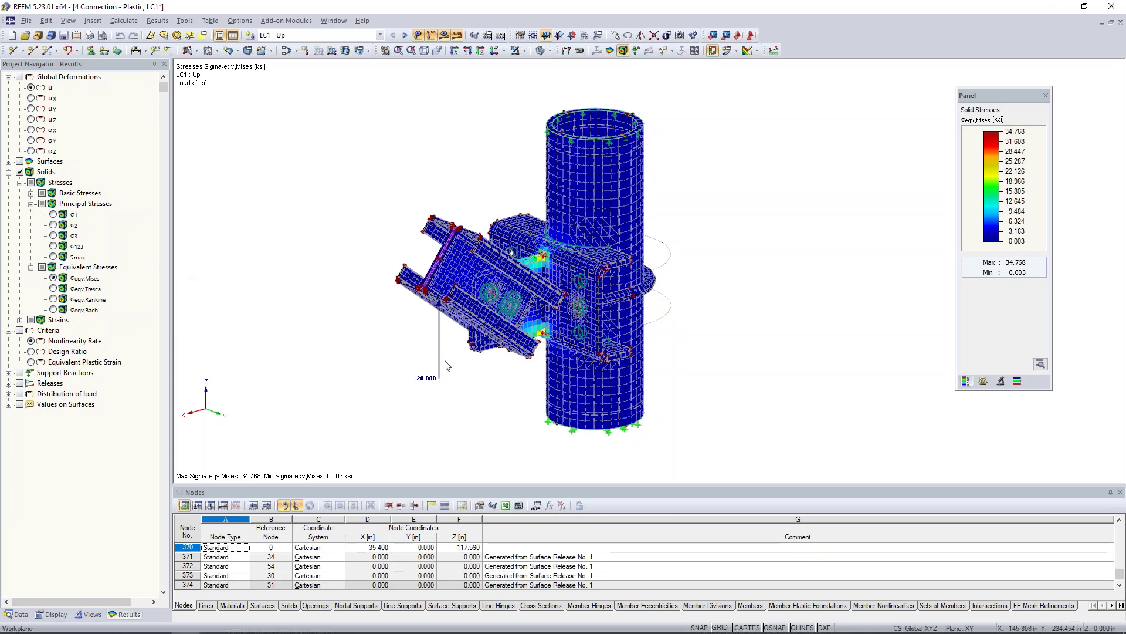
ctrl+middle_drag(508, 396, 475, 408)
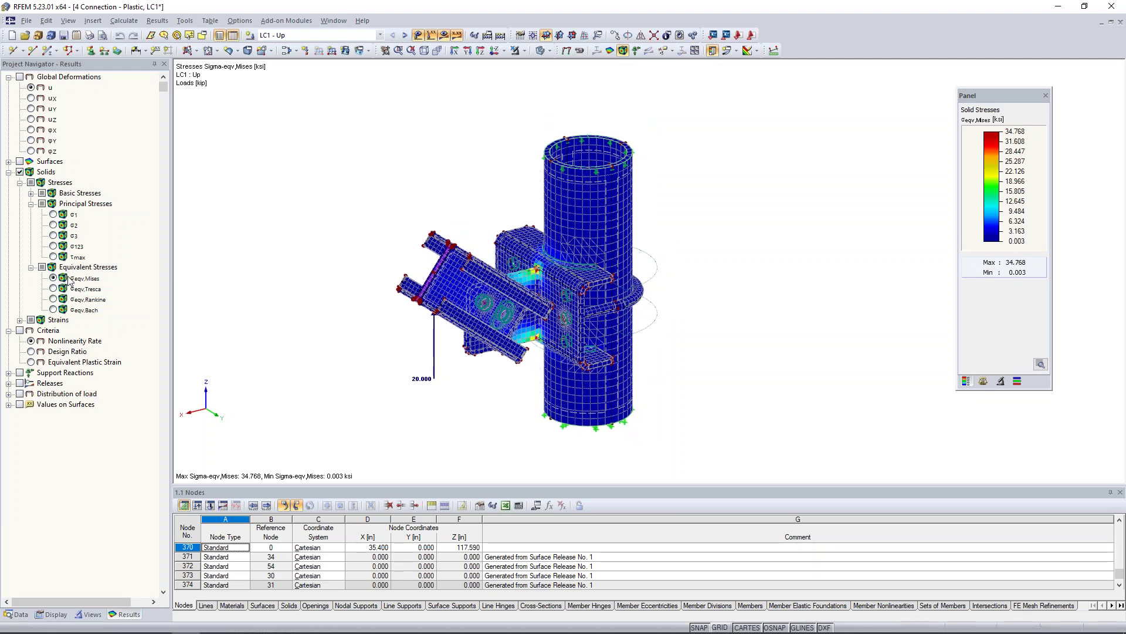
scroll(531, 271, up, 3)
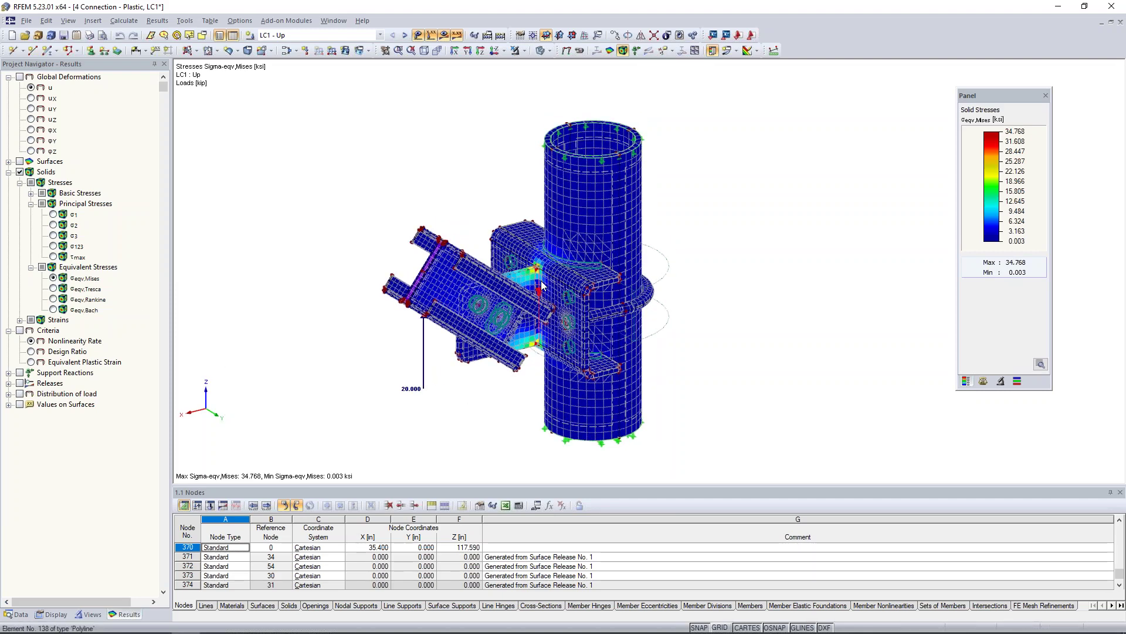
scroll(531, 272, up, 3)
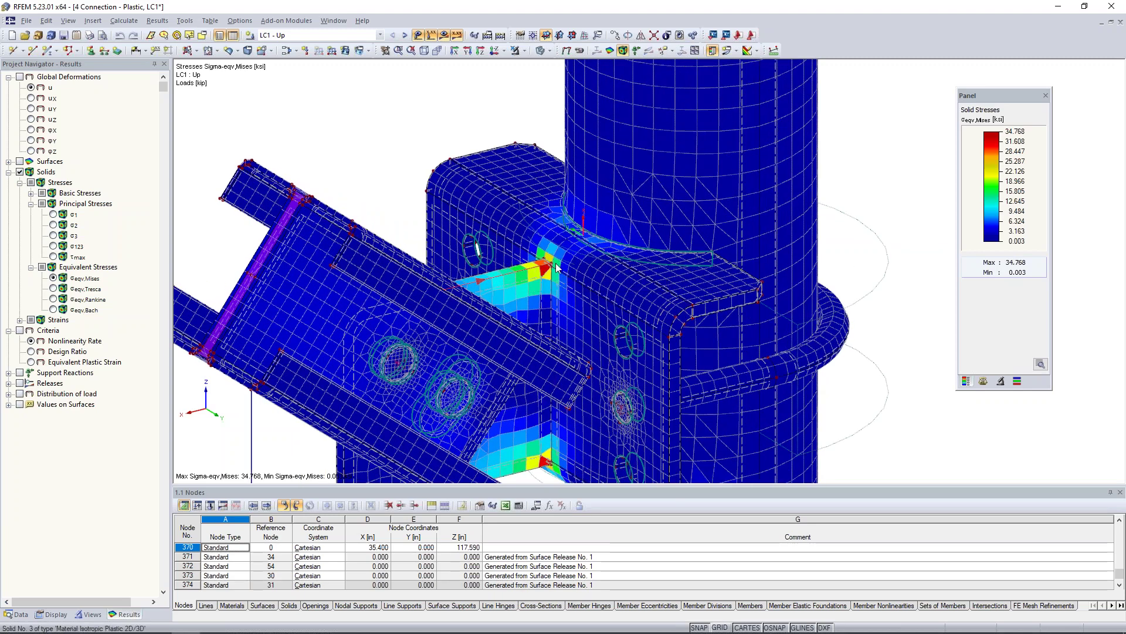
middle_drag(554, 277, 552, 237)
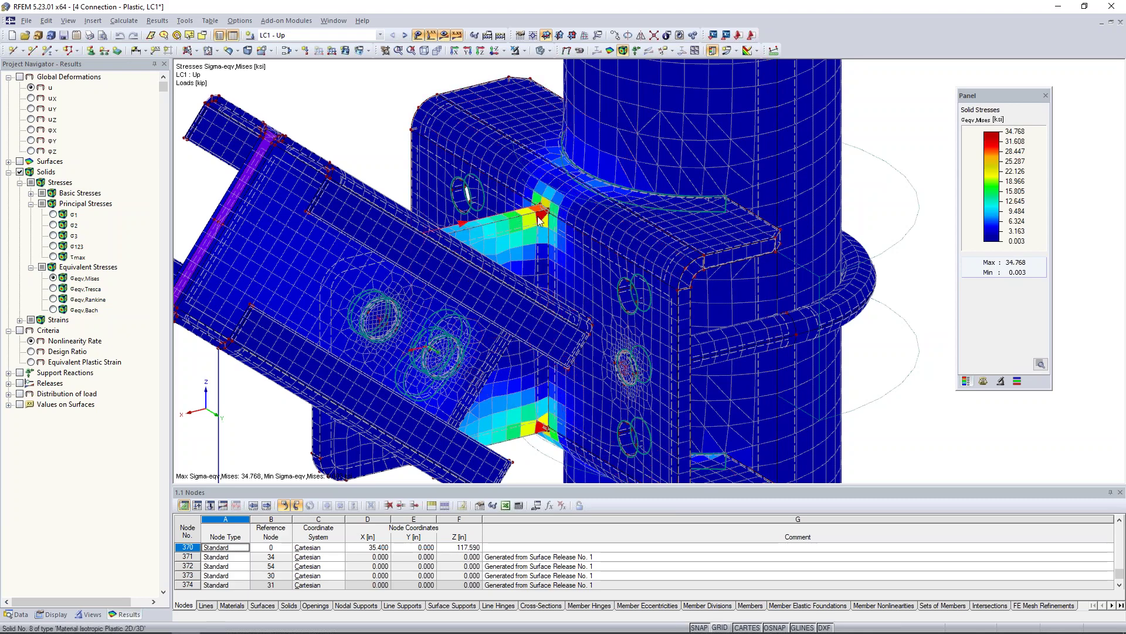
ctrl+middle_drag(395, 120, 419, 110)
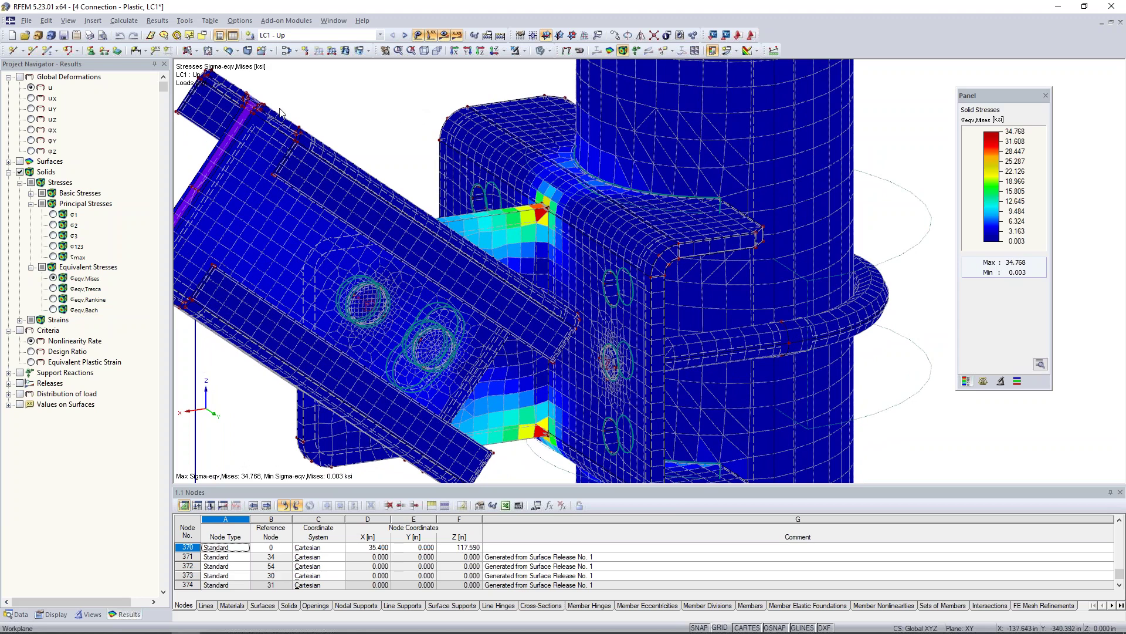
- Display the Nonlinearity Rate criteria with the model in wireframe and inspect the gusset corners where it meets the bracket
click(20, 331)
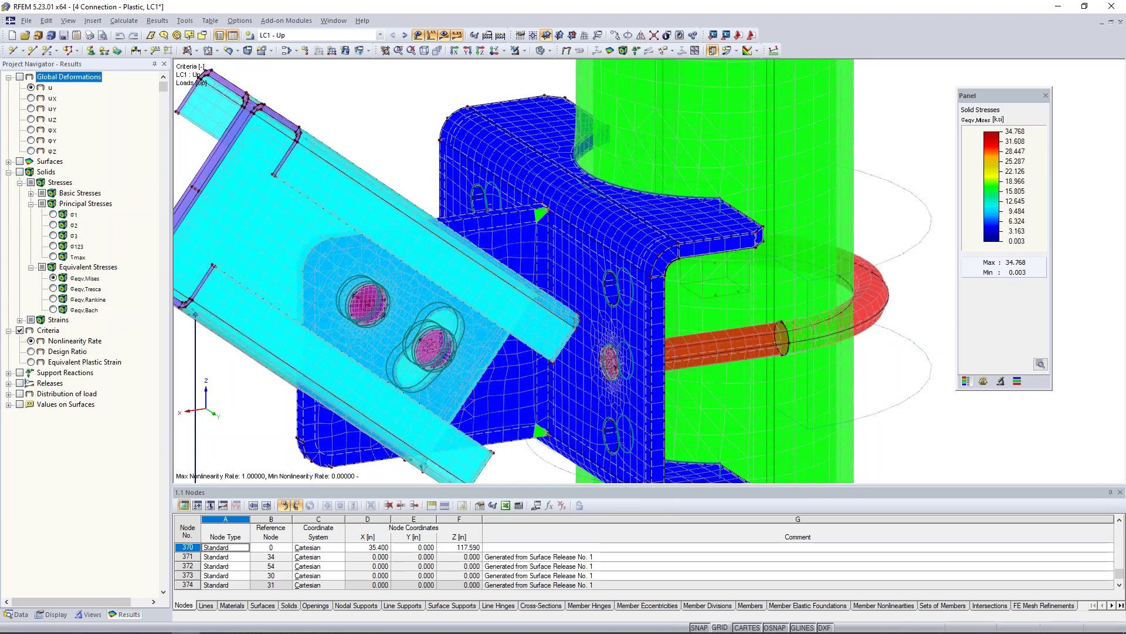
click(545, 51)
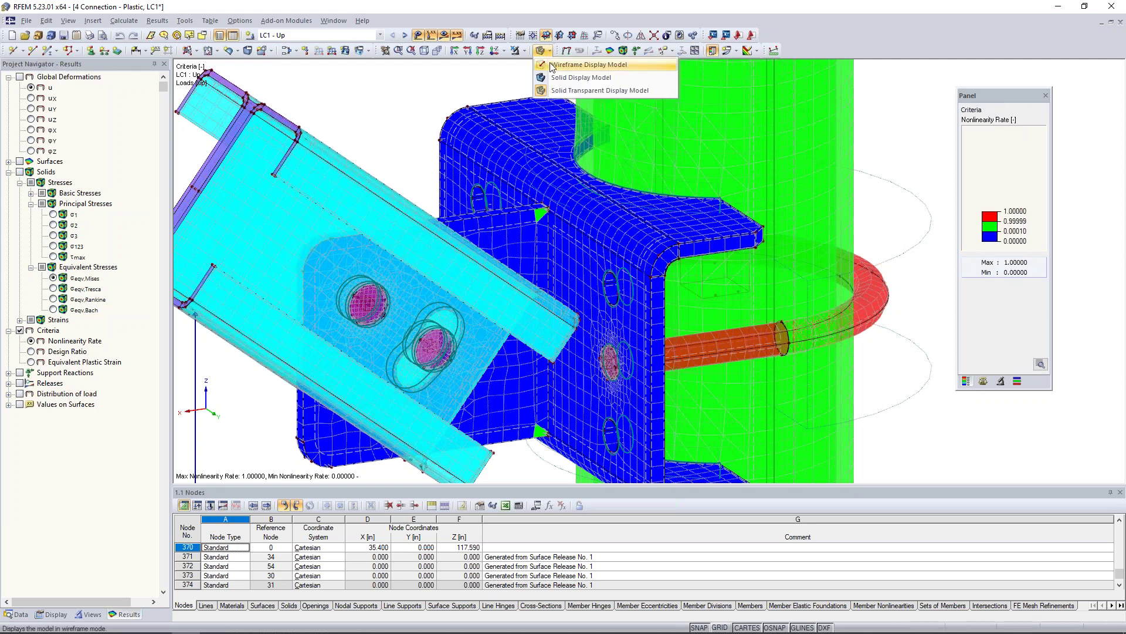
click(588, 65)
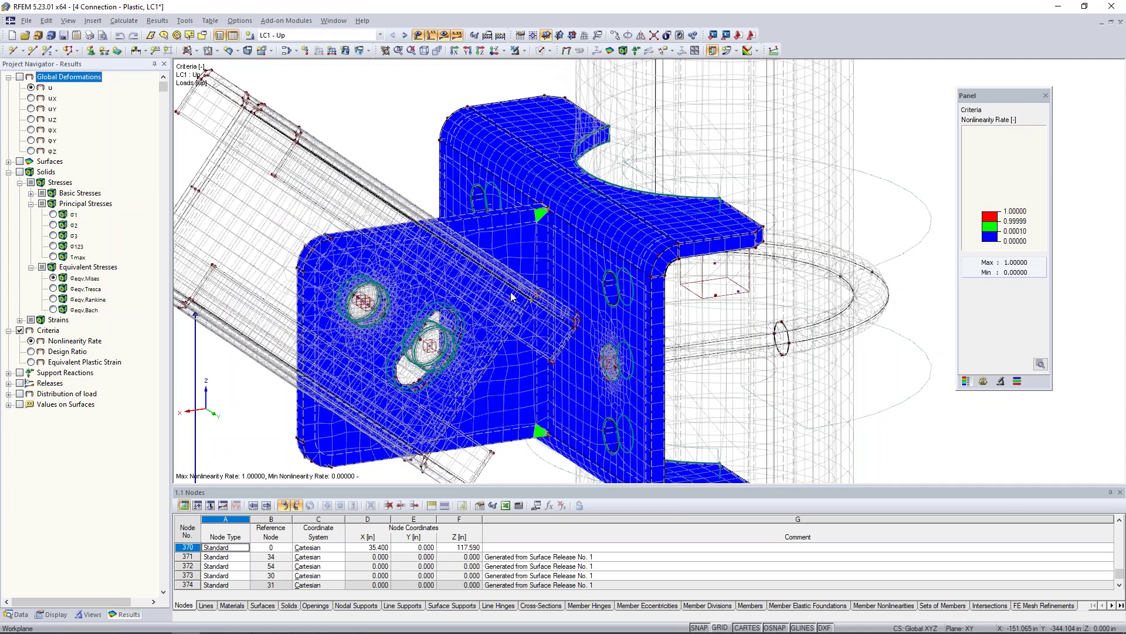
scroll(538, 227, up, 3)
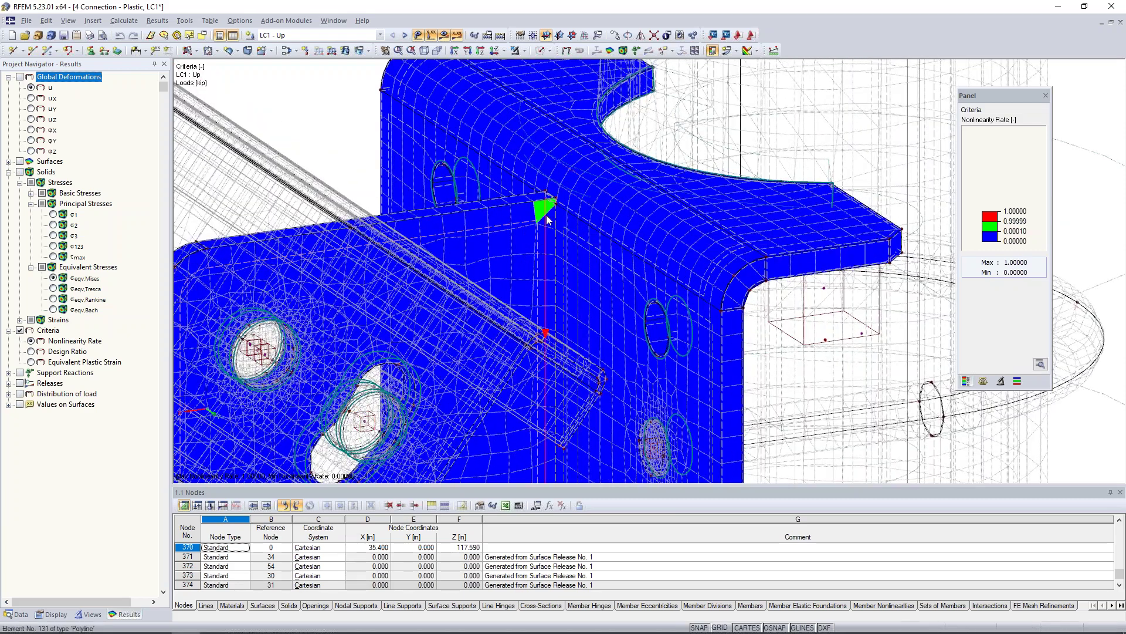
scroll(546, 217, down, 5)
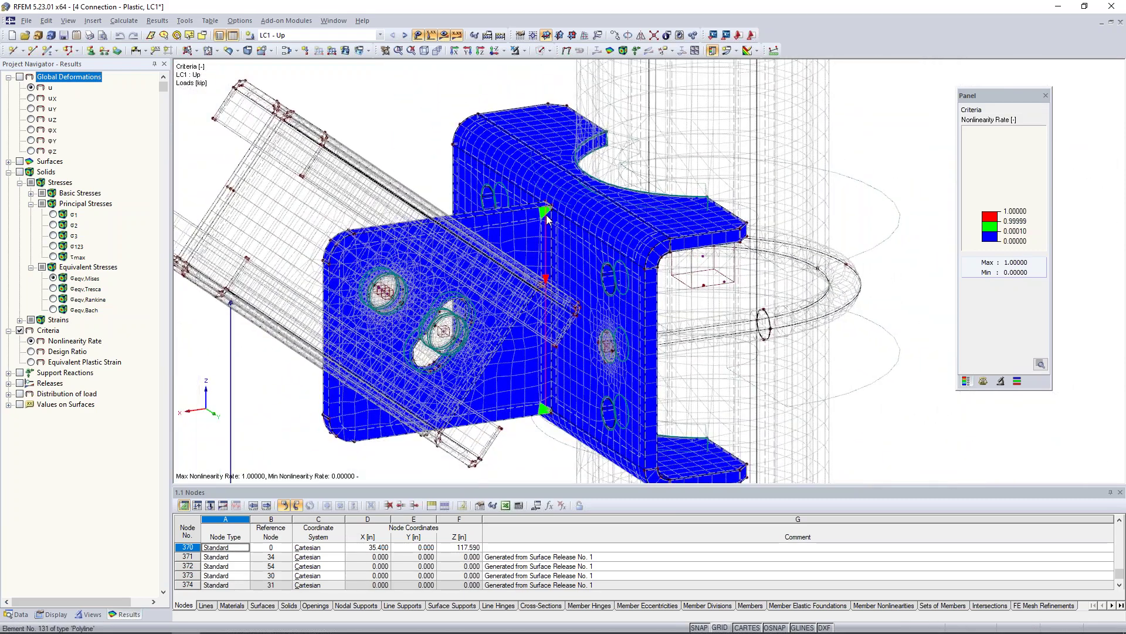
ctrl+middle_drag(516, 266, 590, 281)
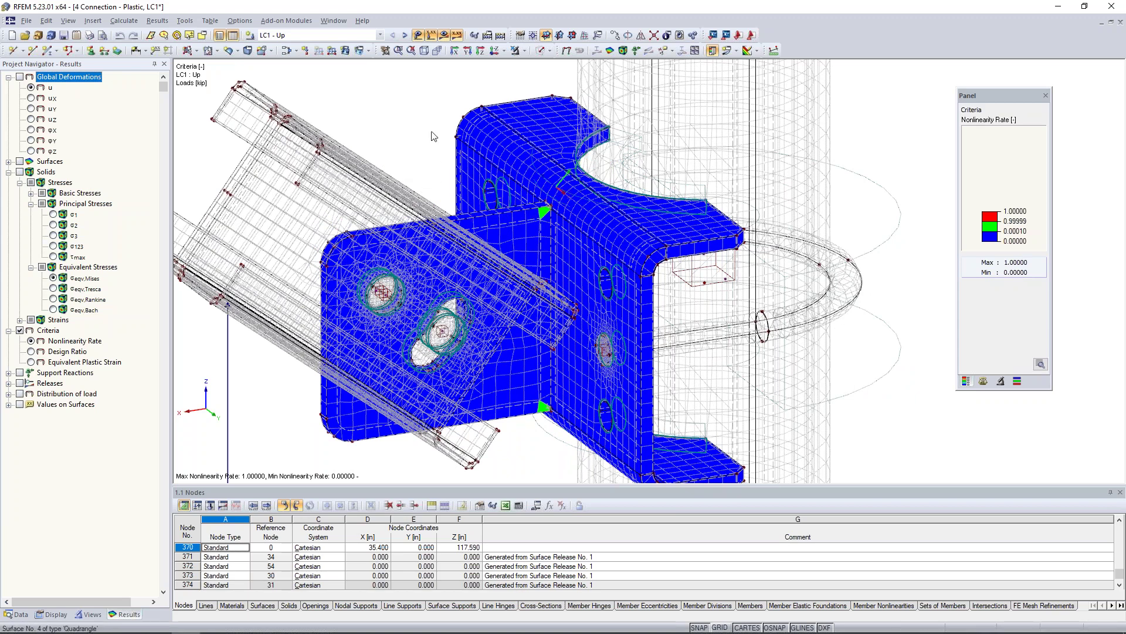
- Return to the von Mises solid stresses and cut the connection with an X-Z clipping plane to inspect stresses inside the gusset plate
click(54, 278)
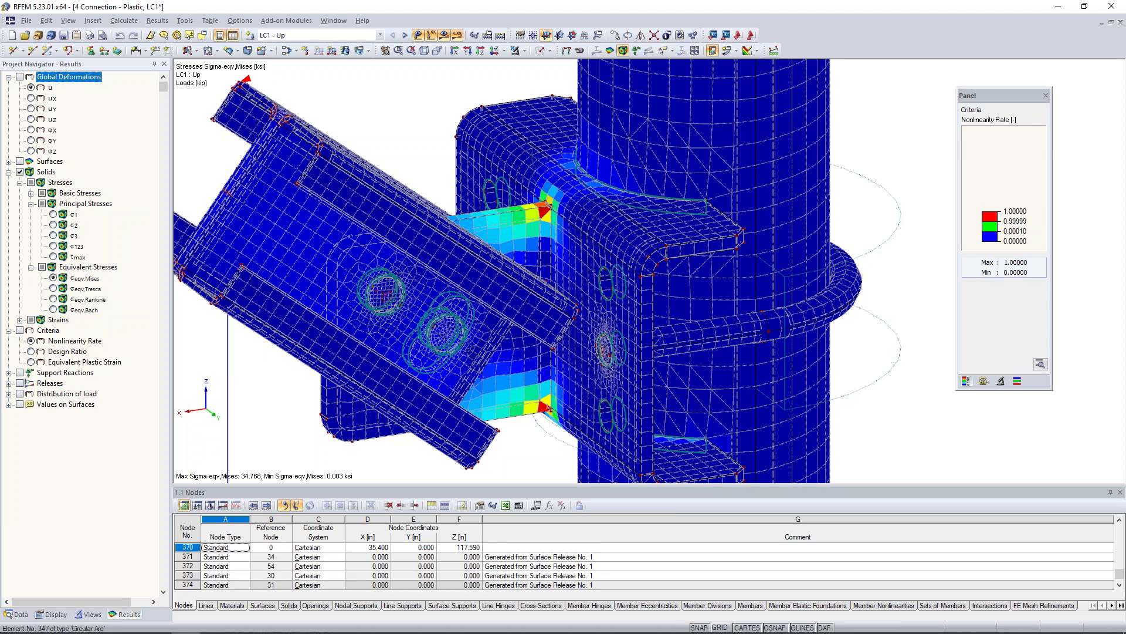
click(94, 21)
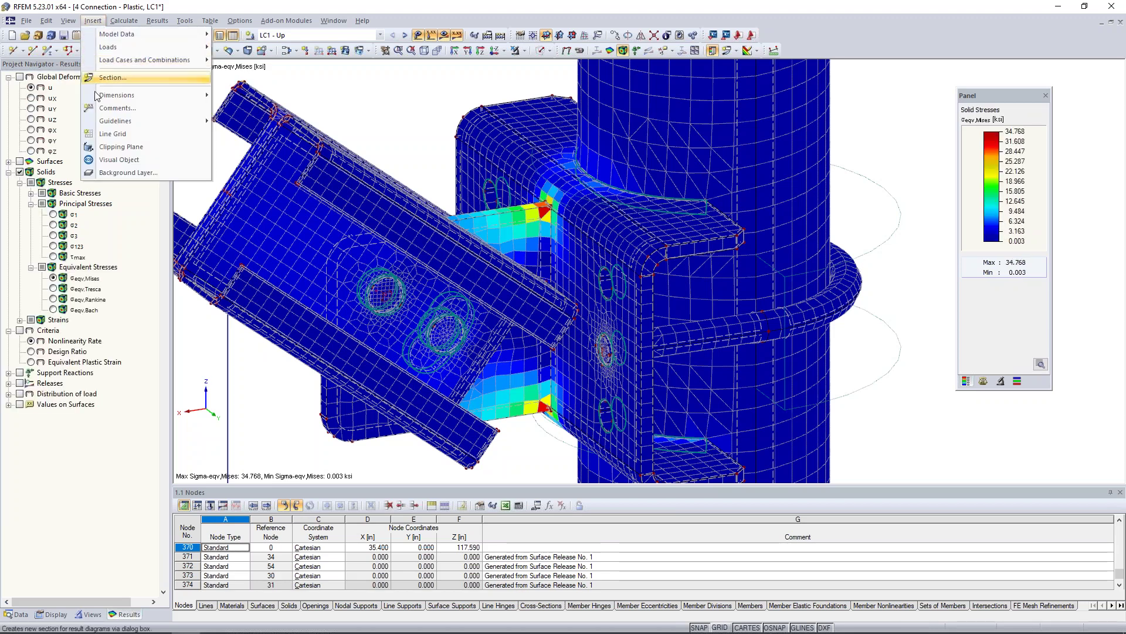
click(108, 150)
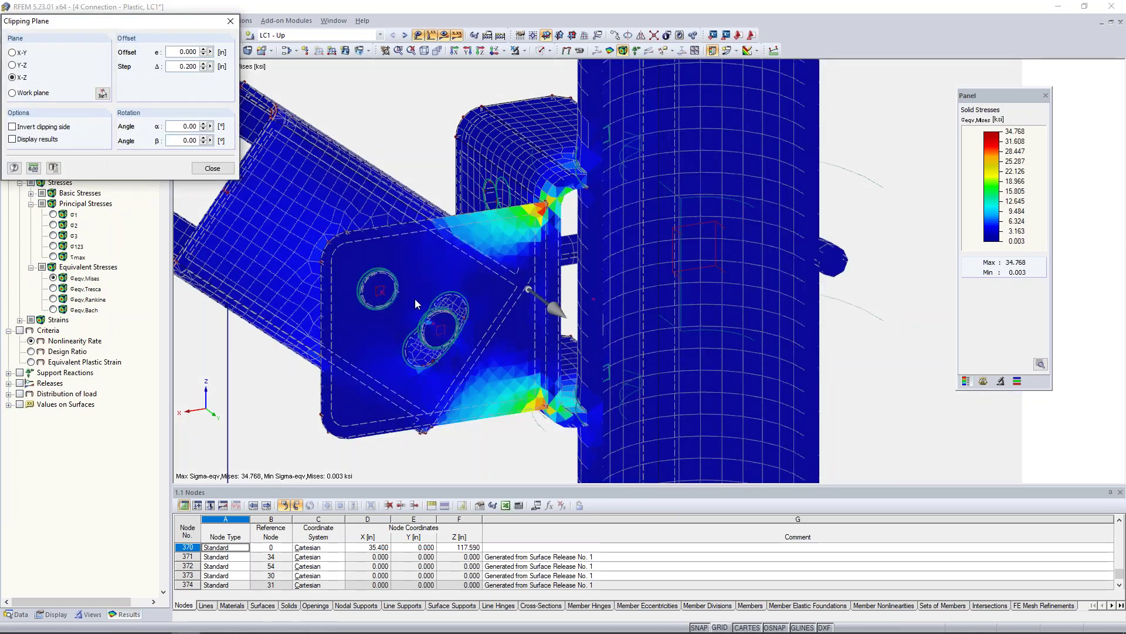
ctrl+middle_drag(414, 298, 280, 235)
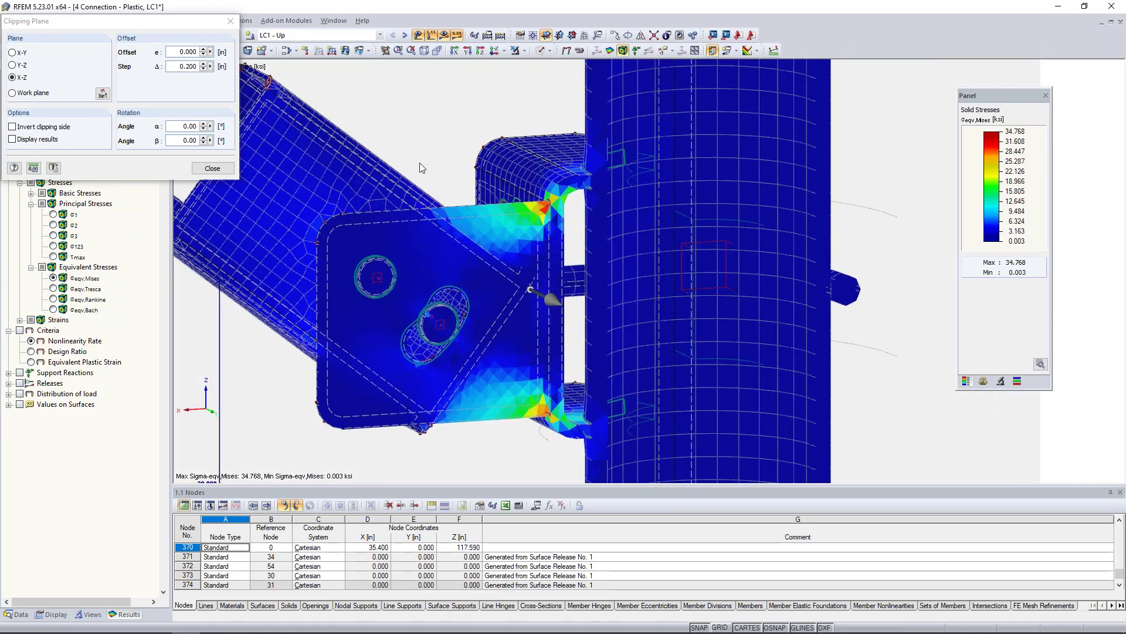
middle_drag(420, 163, 481, 152)
scroll(481, 152, up, 1)
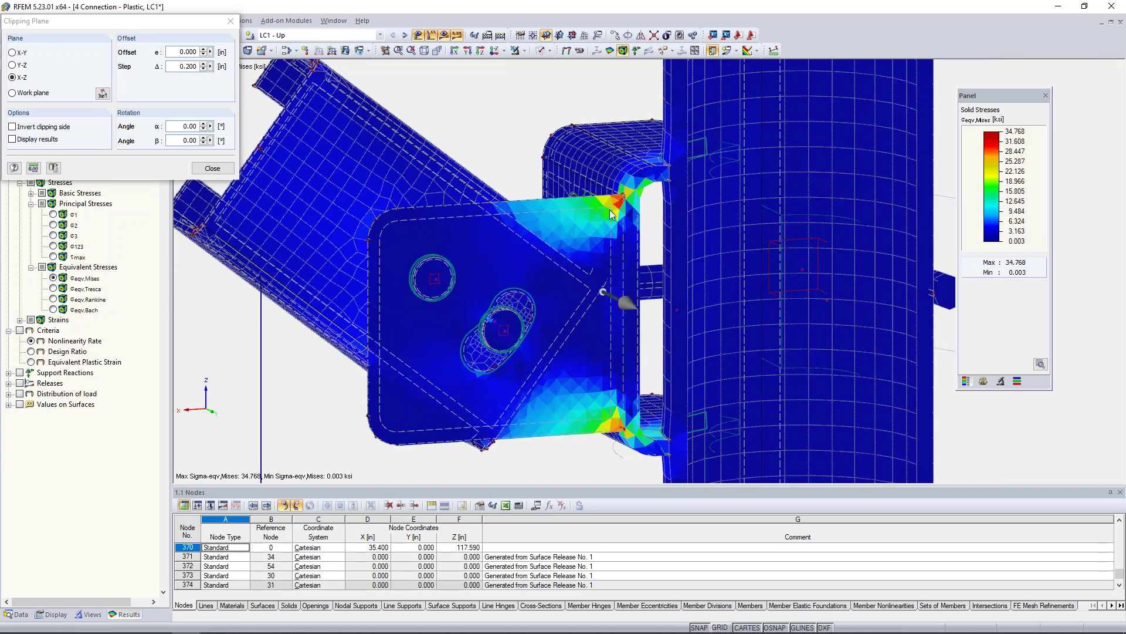
scroll(610, 209, up, 3)
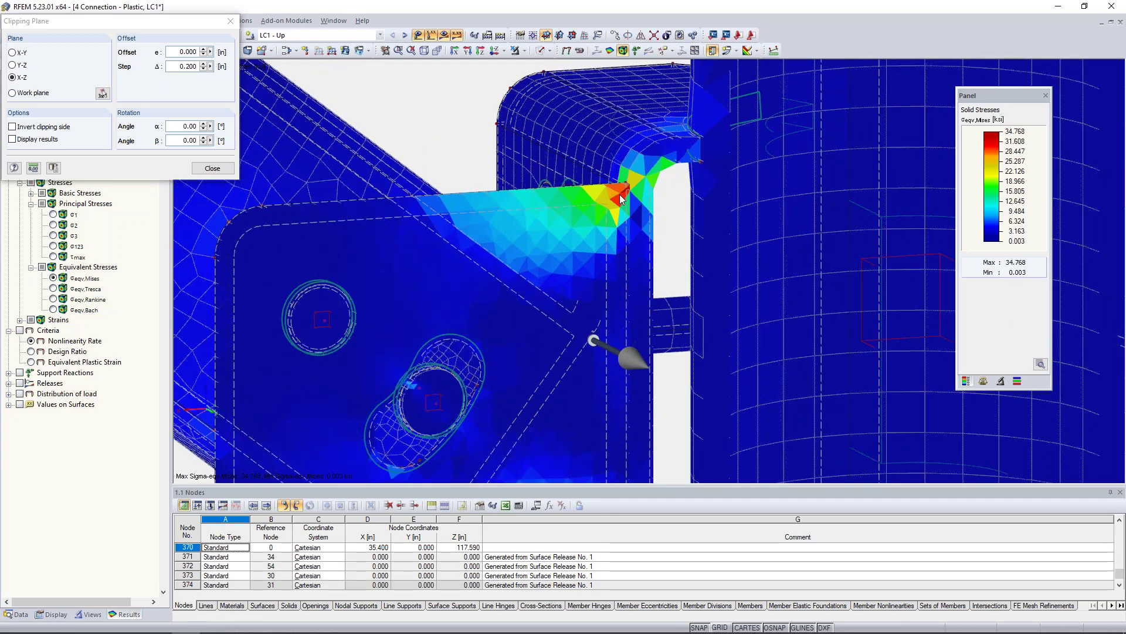
scroll(620, 196, down, 3)
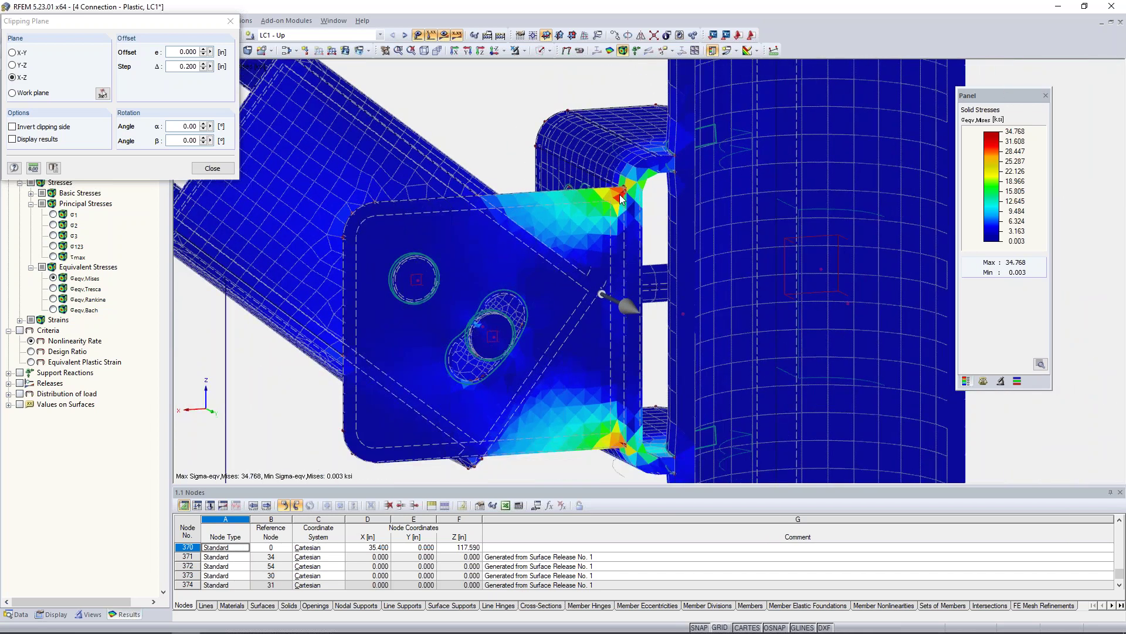
- Move the X-Z clipping plane through the gusset plate in 0.200 in steps to a 0.600 in offset
click(175, 66)
text(0)
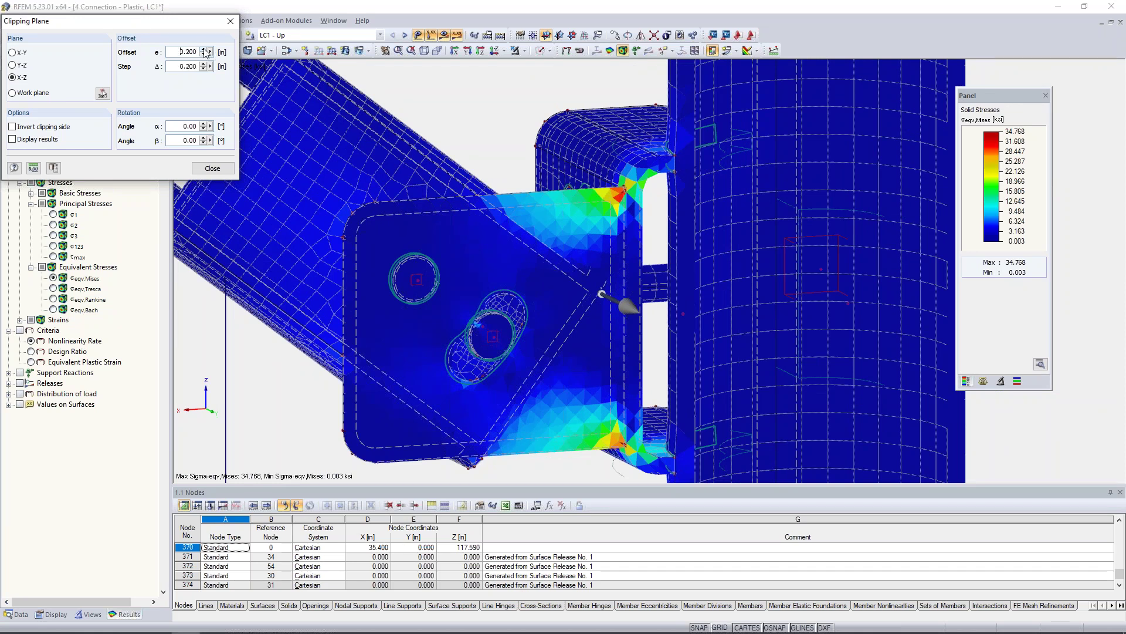
click(203, 49)
click(203, 49)
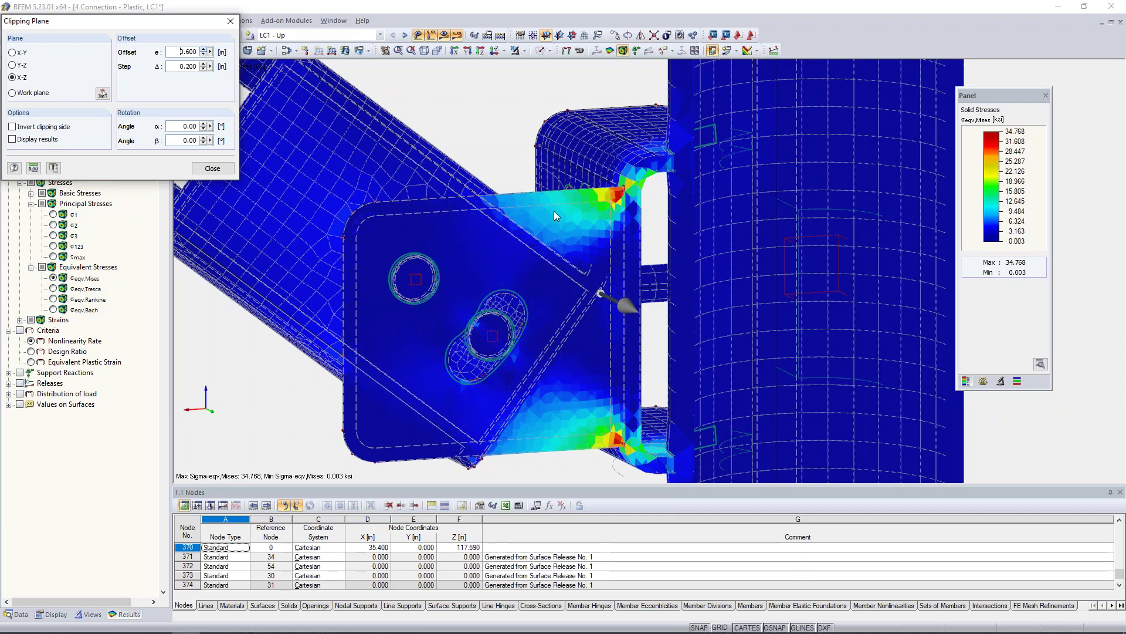
click(204, 50)
- Change the clipping plane to Y-Z with a 0.600 in offset and display the Nonlinearity Rate criteria on the clipped bracket
click(12, 65)
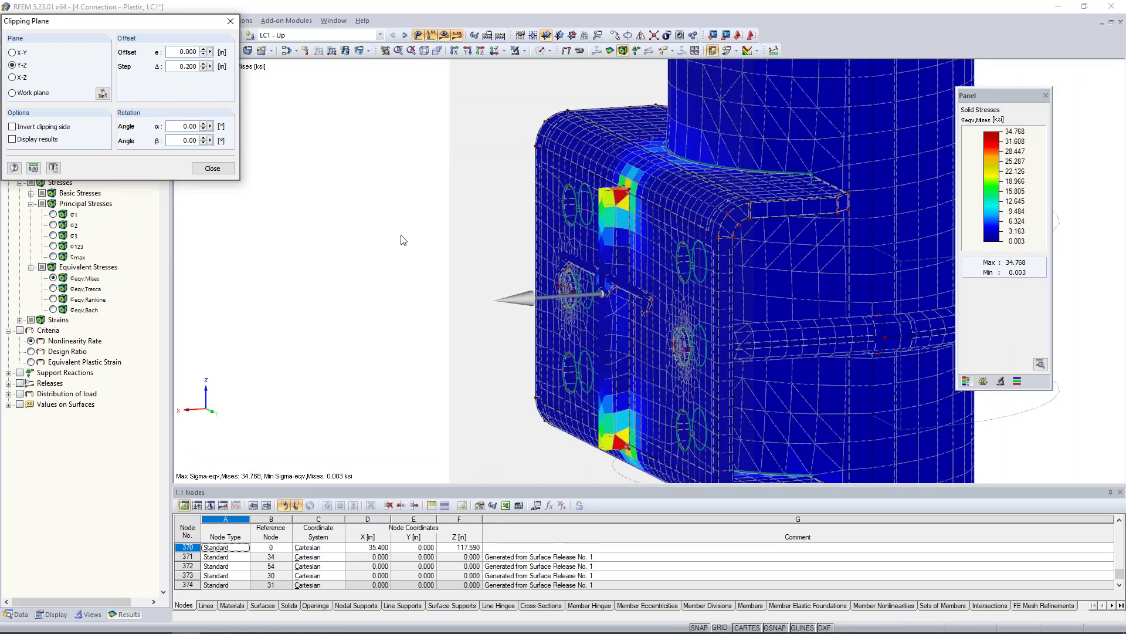
ctrl+middle_drag(404, 240, 830, 266)
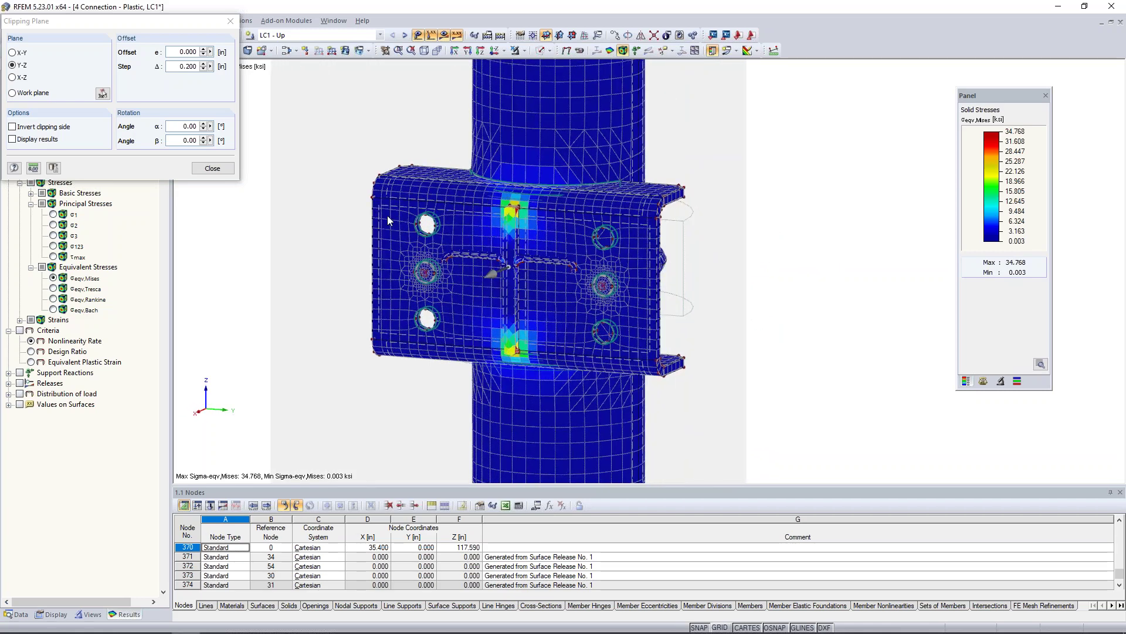
click(204, 50)
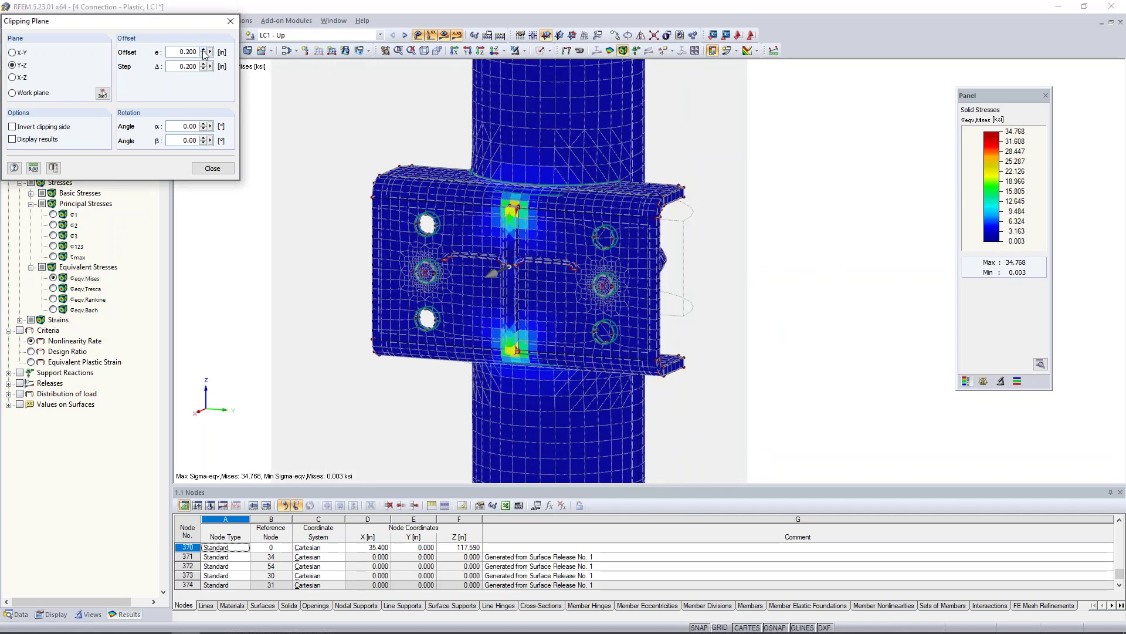
click(204, 50)
scroll(515, 220, up, 2)
scroll(516, 220, up, 2)
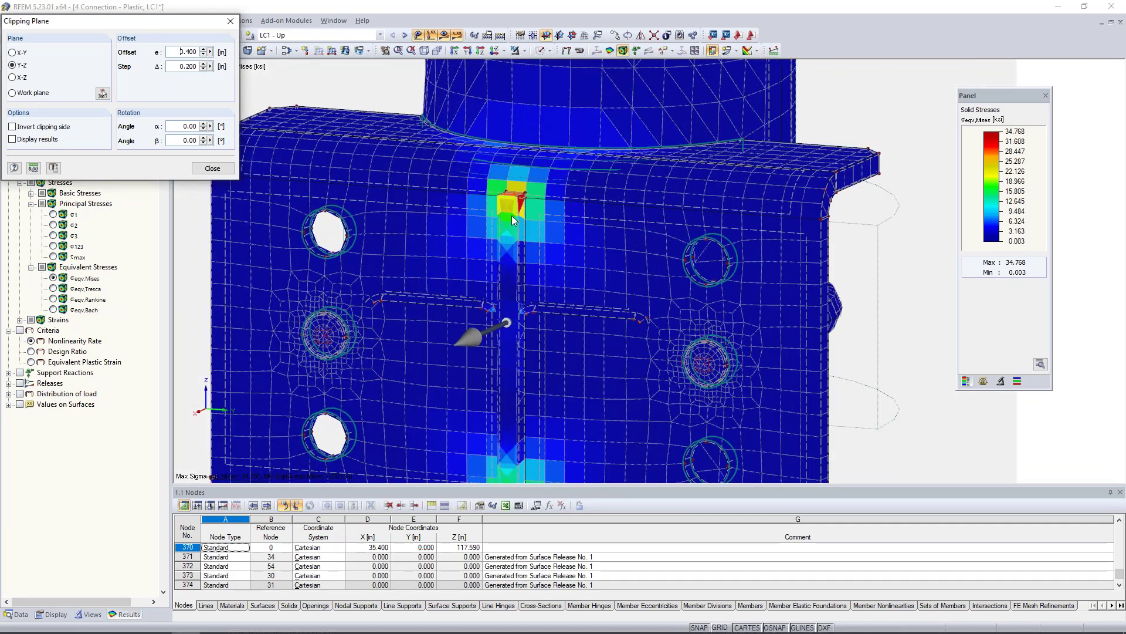
click(204, 50)
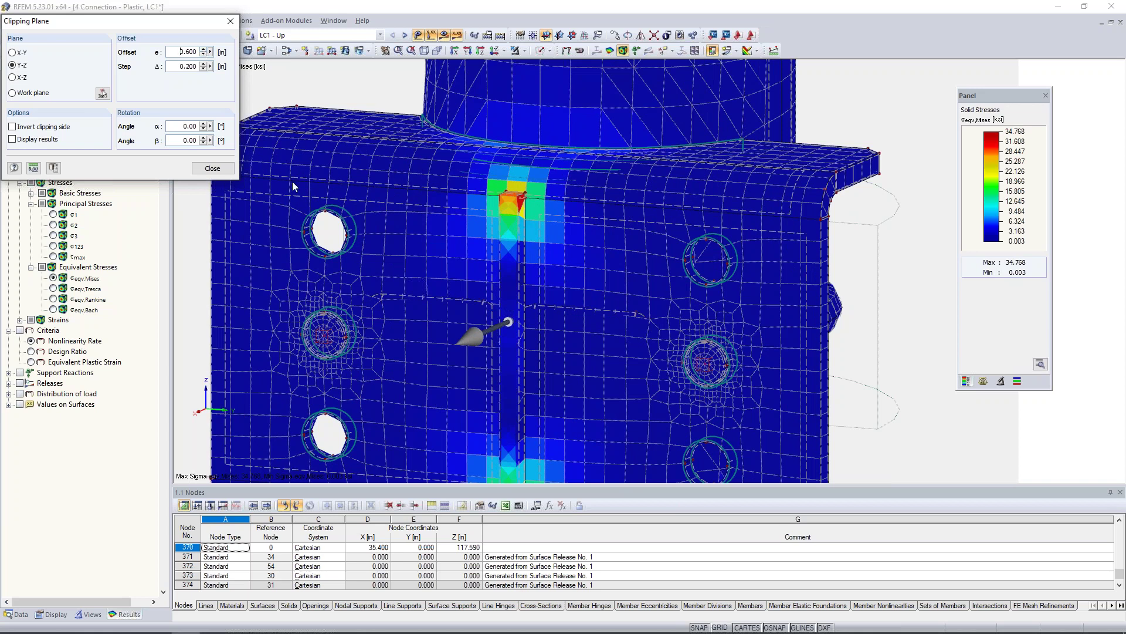
click(20, 330)
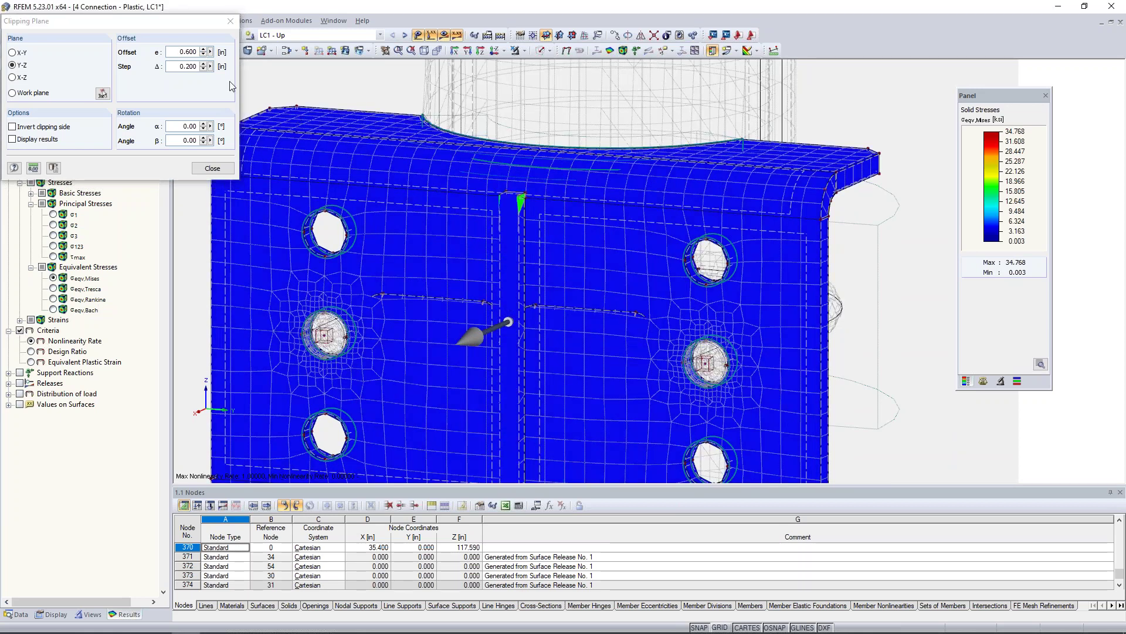
- Move the Y-Z clipping plane to a 1.400 in offset and examine the Nonlinearity Rate at the gusset's upper end
click(203, 50)
click(203, 50)
click(203, 50)
scroll(517, 198, up, 3)
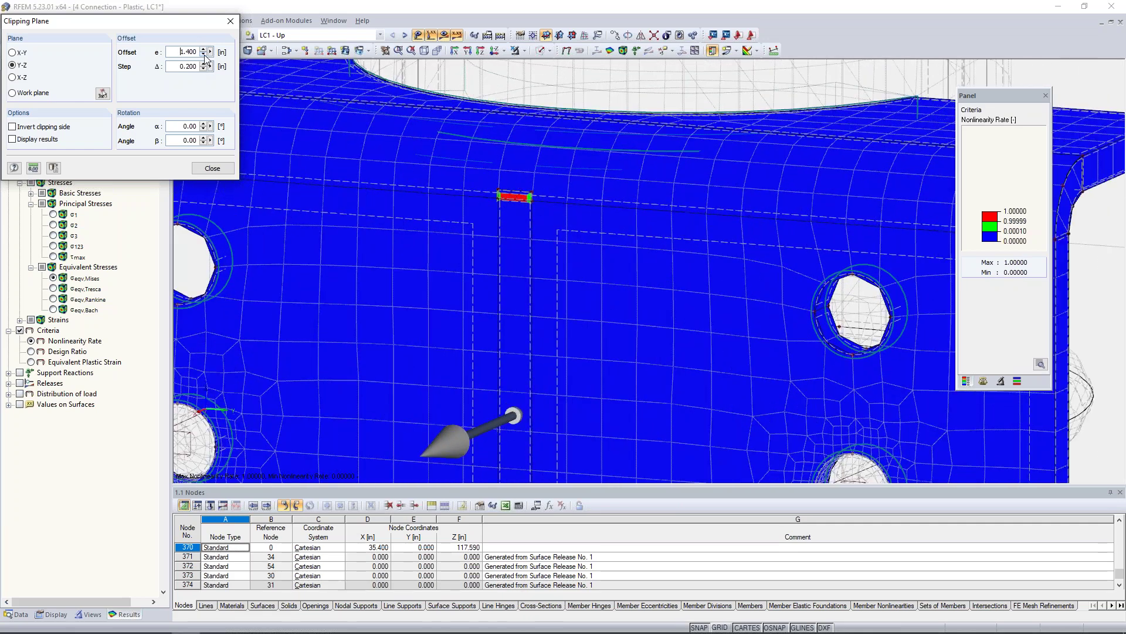
- Return to the von Mises solid stresses, invert the clipping side to inspect the gusset from behind, and end the clipping
click(53, 278)
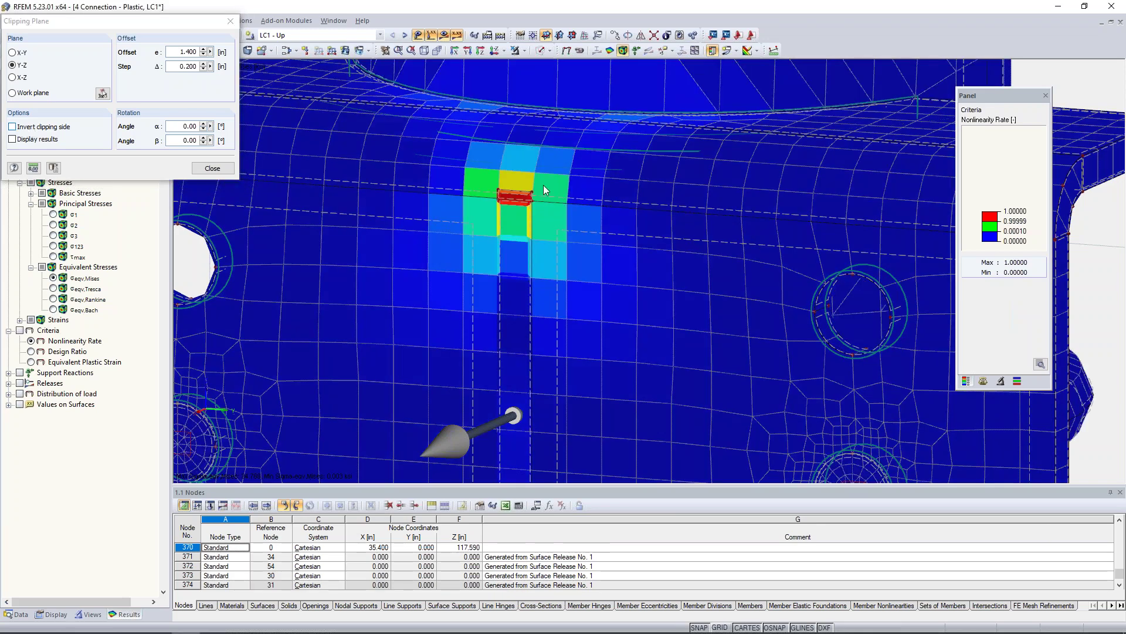
scroll(579, 206, down, 8)
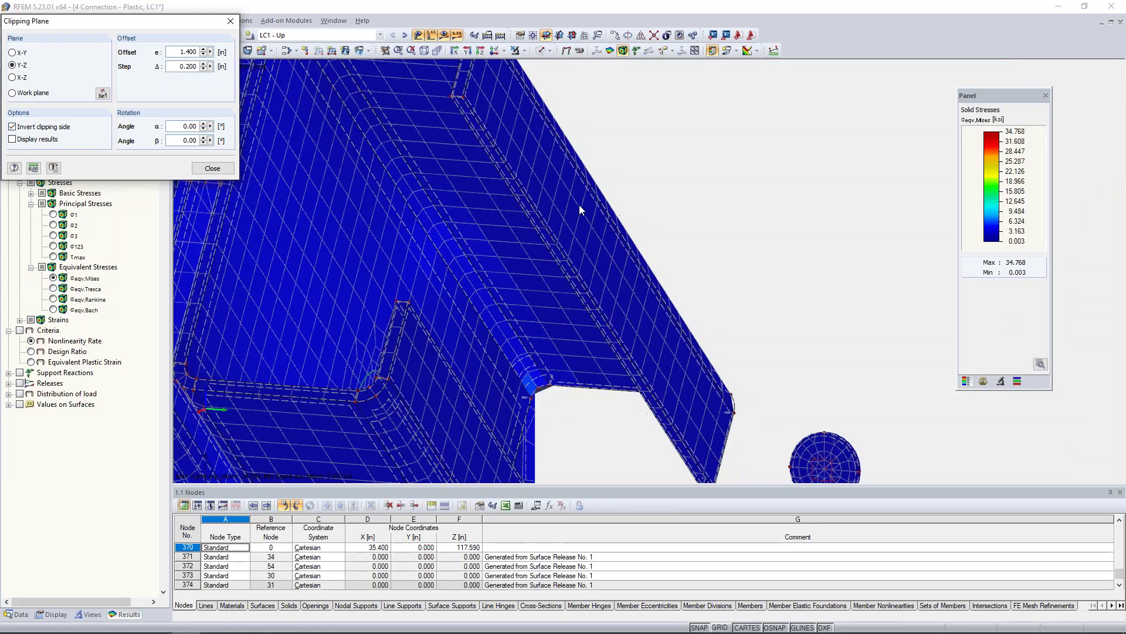
ctrl+middle_drag(649, 253, 550, 334)
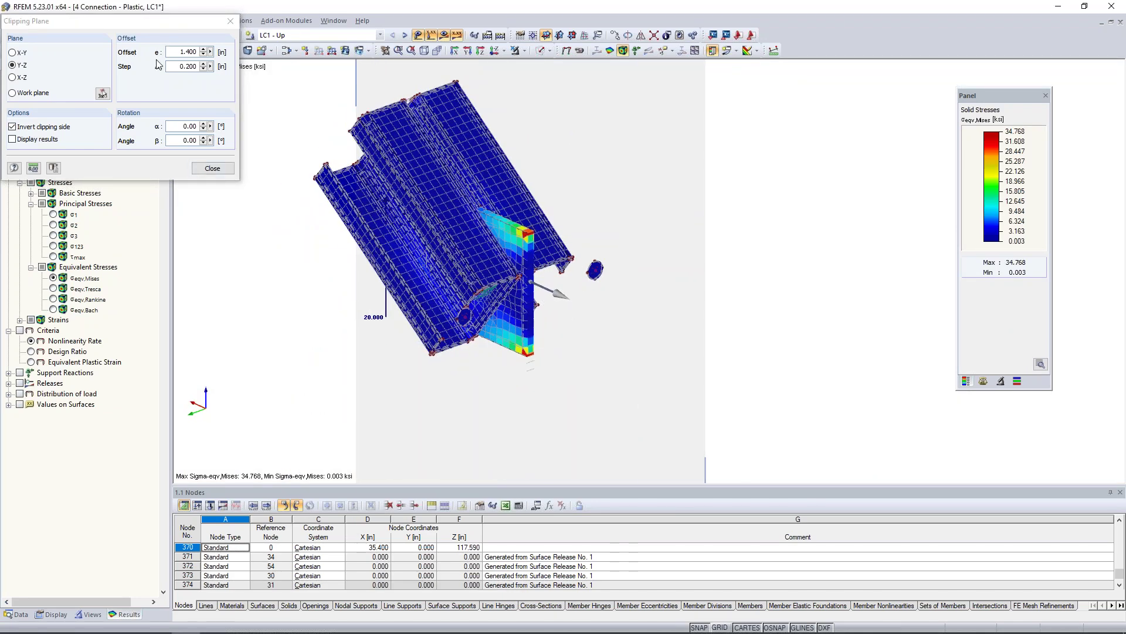
click(212, 168)
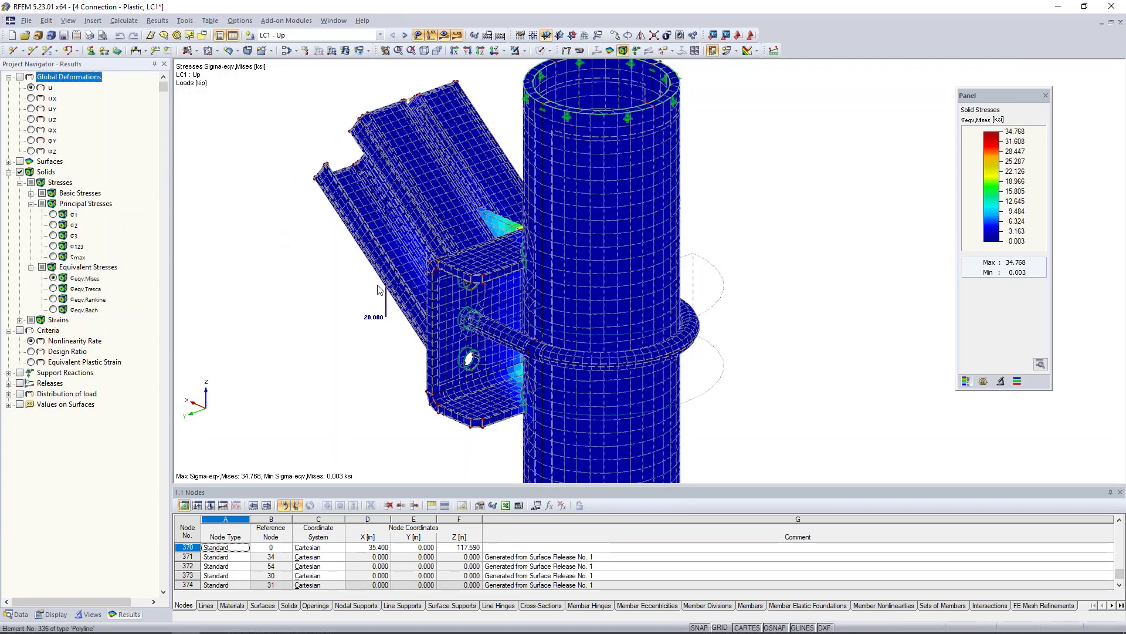
- Hide the results and render the whole connection as a solid transparent model coloured by material
ctrl+middle_drag(378, 287, 726, 263)
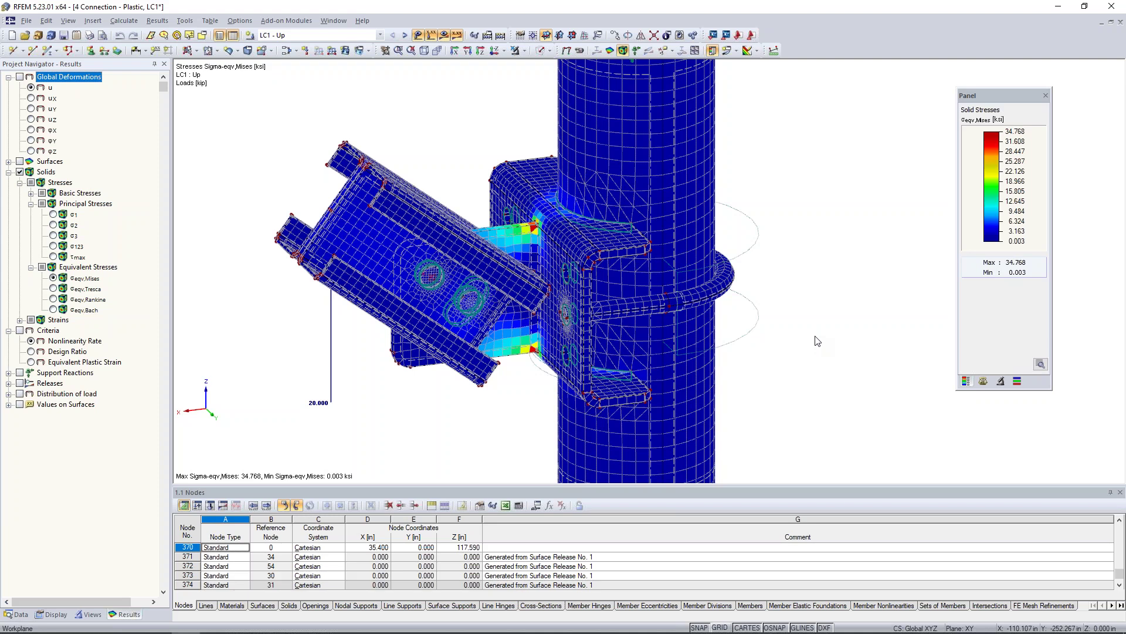
scroll(817, 339, down, 3)
middle_drag(827, 328, 735, 329)
scroll(735, 329, down, 2)
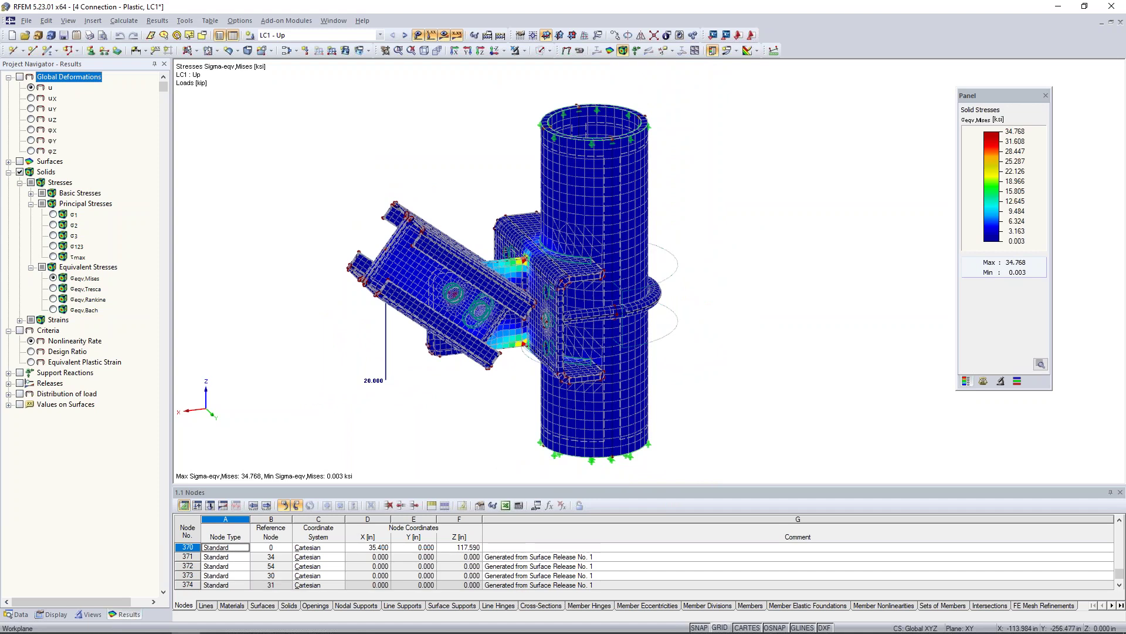
scroll(753, 313, down, 1)
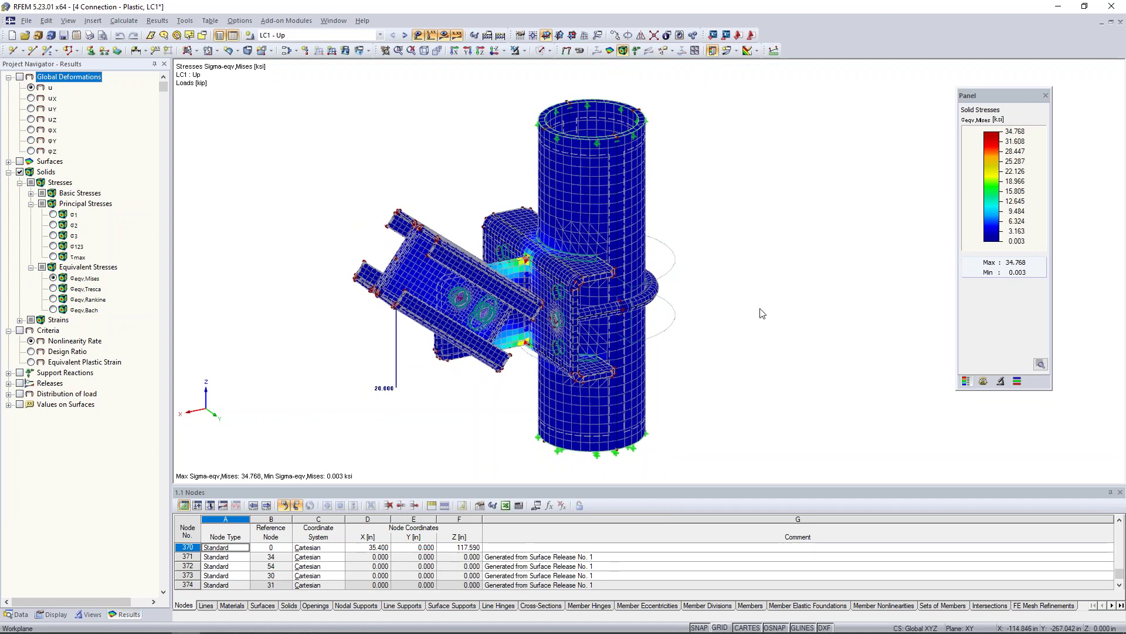
middle_drag(753, 314, 725, 304)
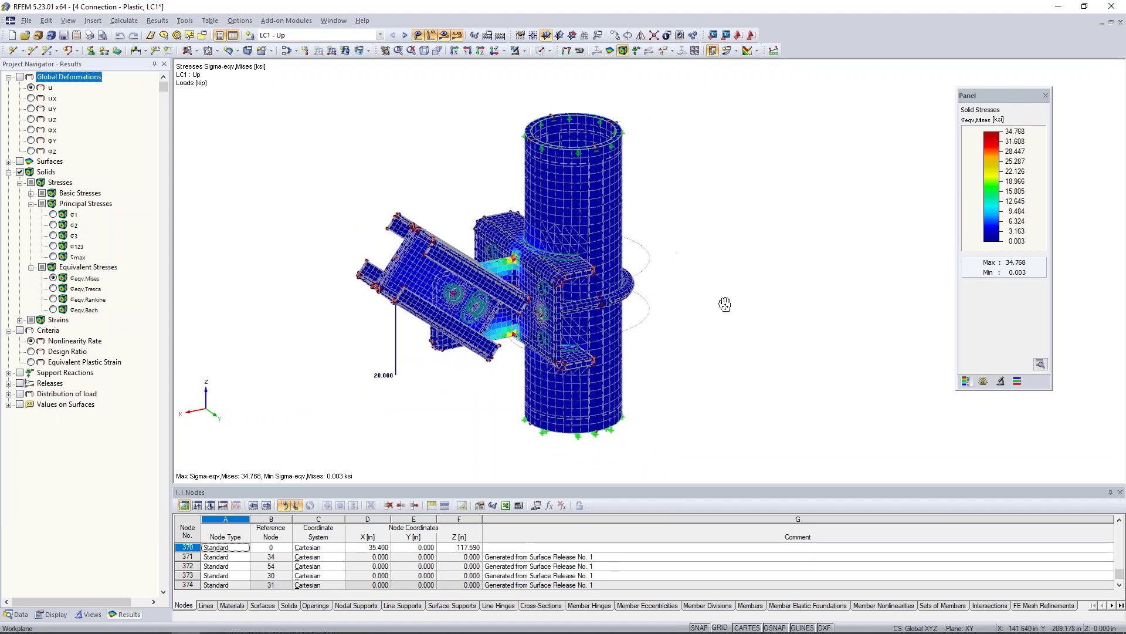
click(443, 37)
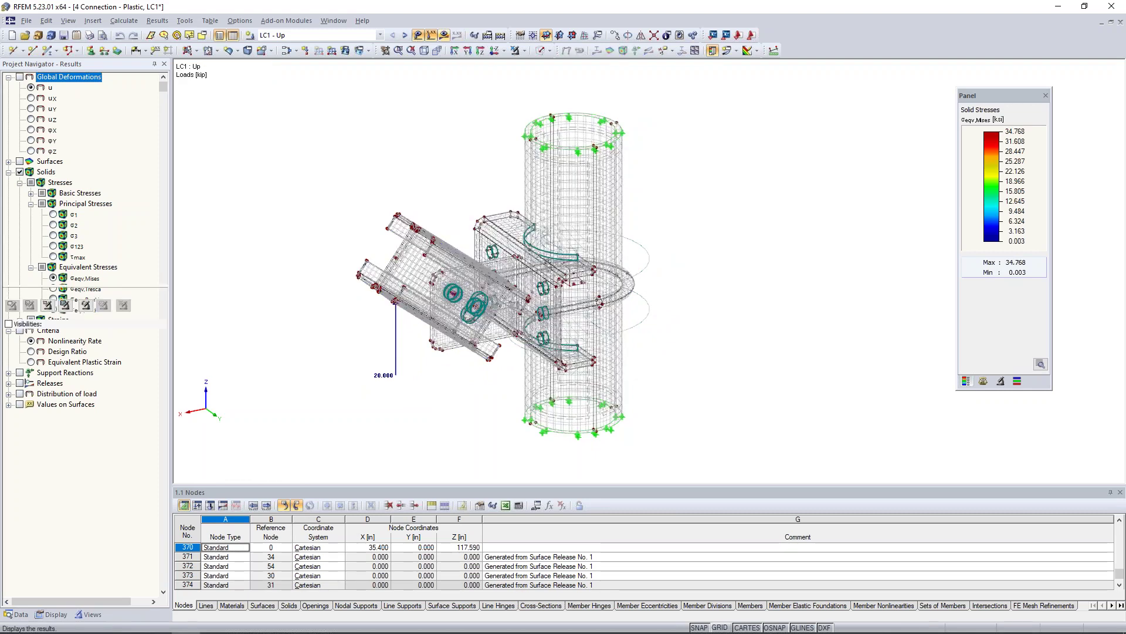
click(549, 50)
click(560, 92)
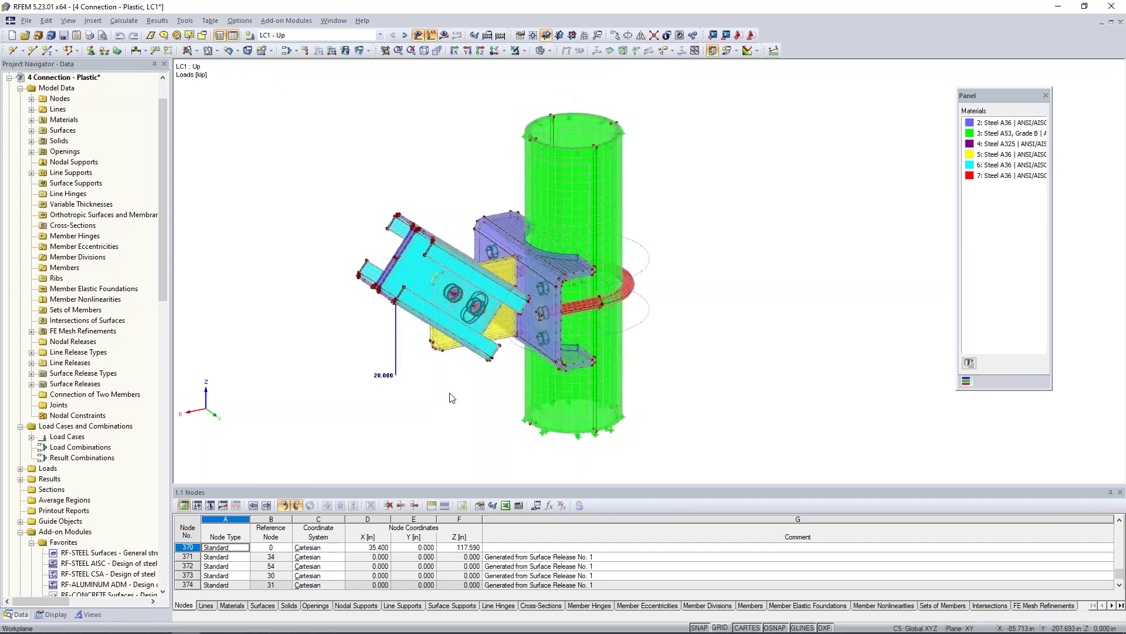
- Set the solid type of channel solid no. 13, one of the two back-to-back channels, to Null
scroll(441, 398, up, 2)
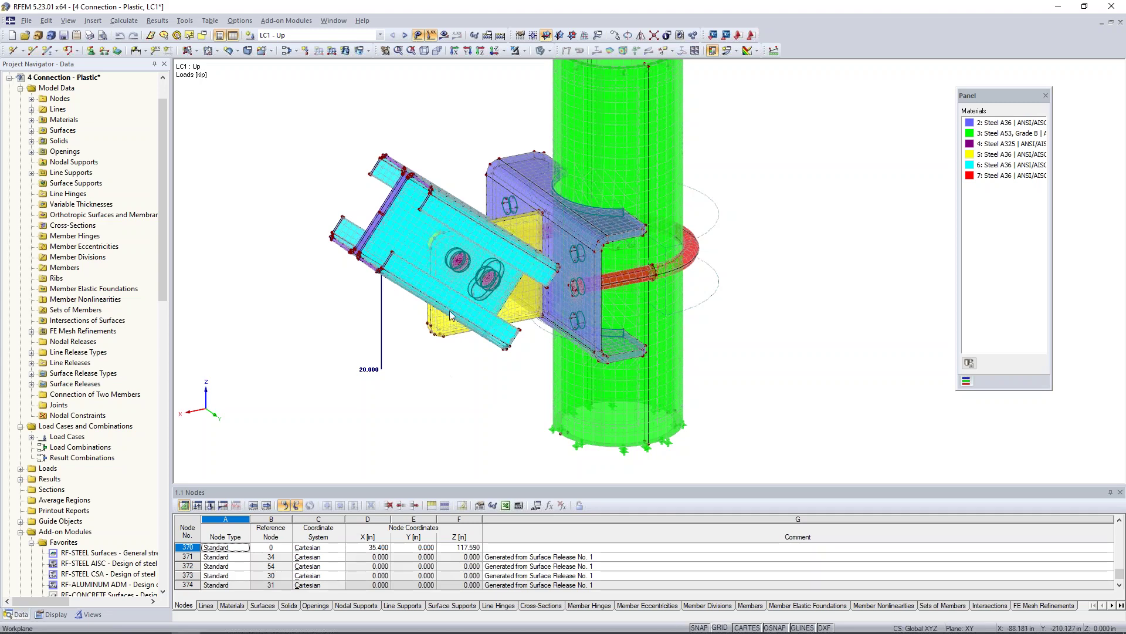
mouse_move(438, 408)
ctrl+middle_down()
mouse_move(786, 357)
mouse_move(516, 411)
mouse_move(458, 398)
ctrl+middle_up()
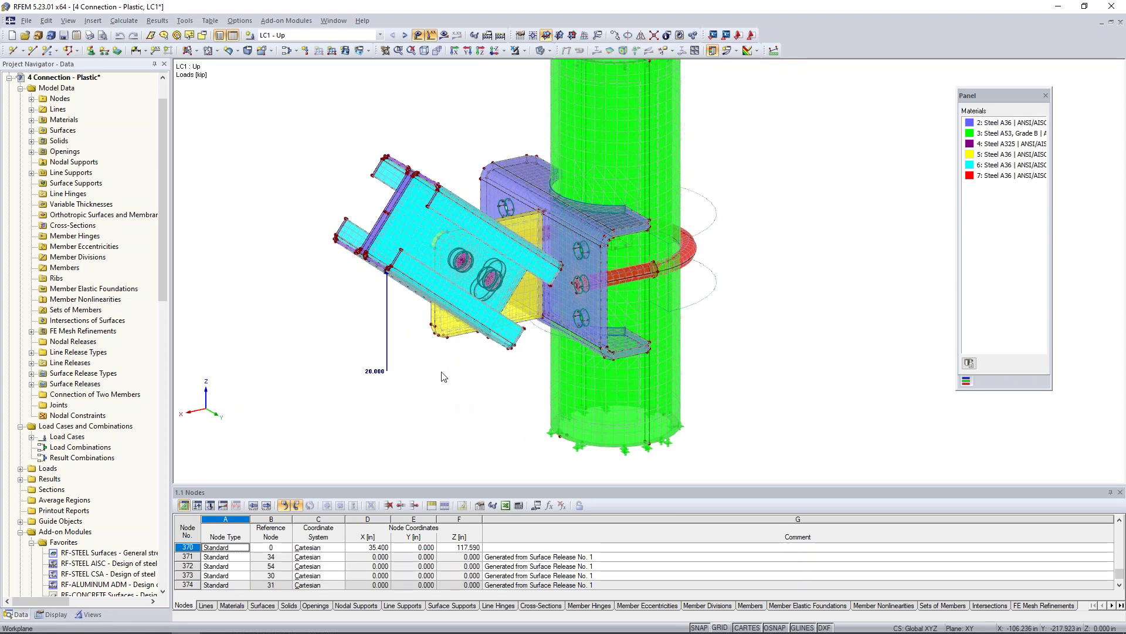
ctrl+middle_drag(442, 377, 736, 403)
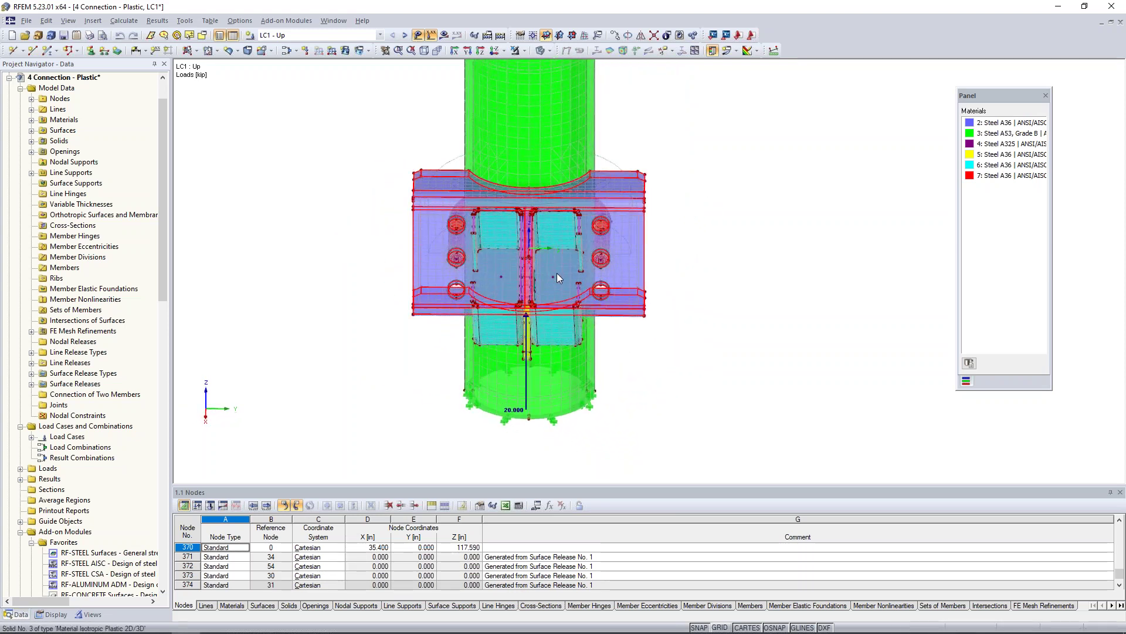
mouse_move(554, 276)
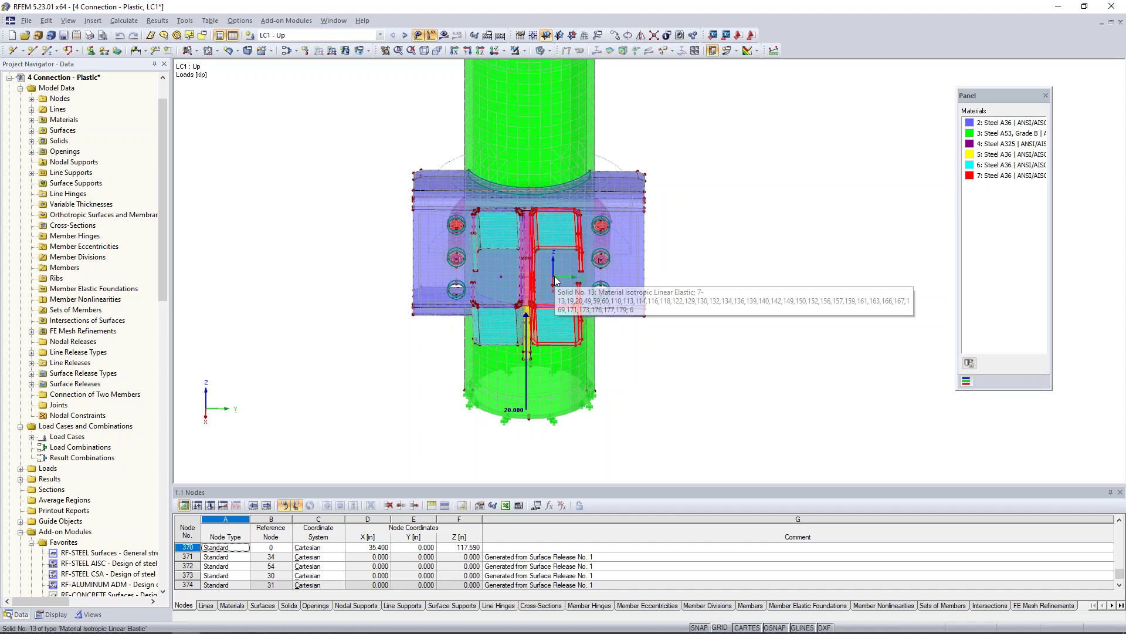
double_click(554, 276)
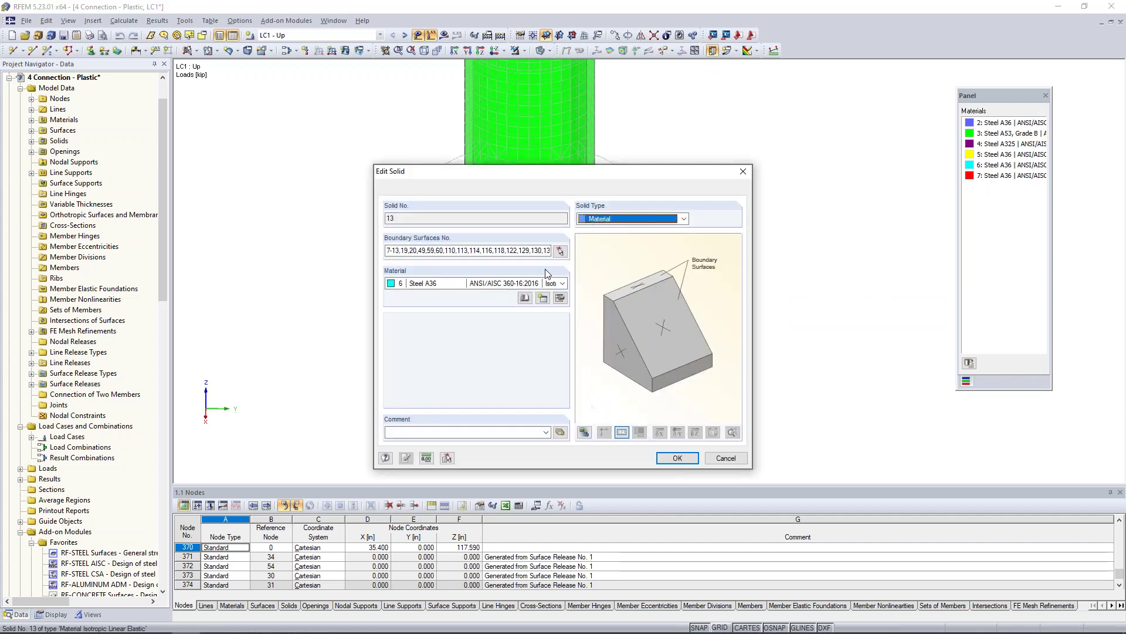
click(620, 219)
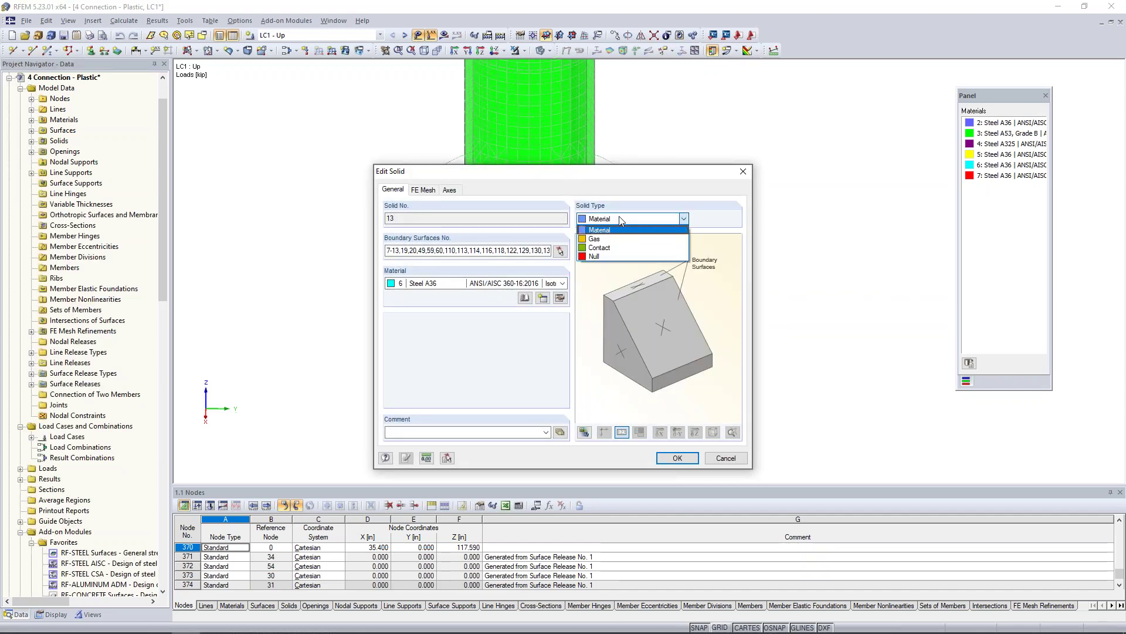
click(606, 257)
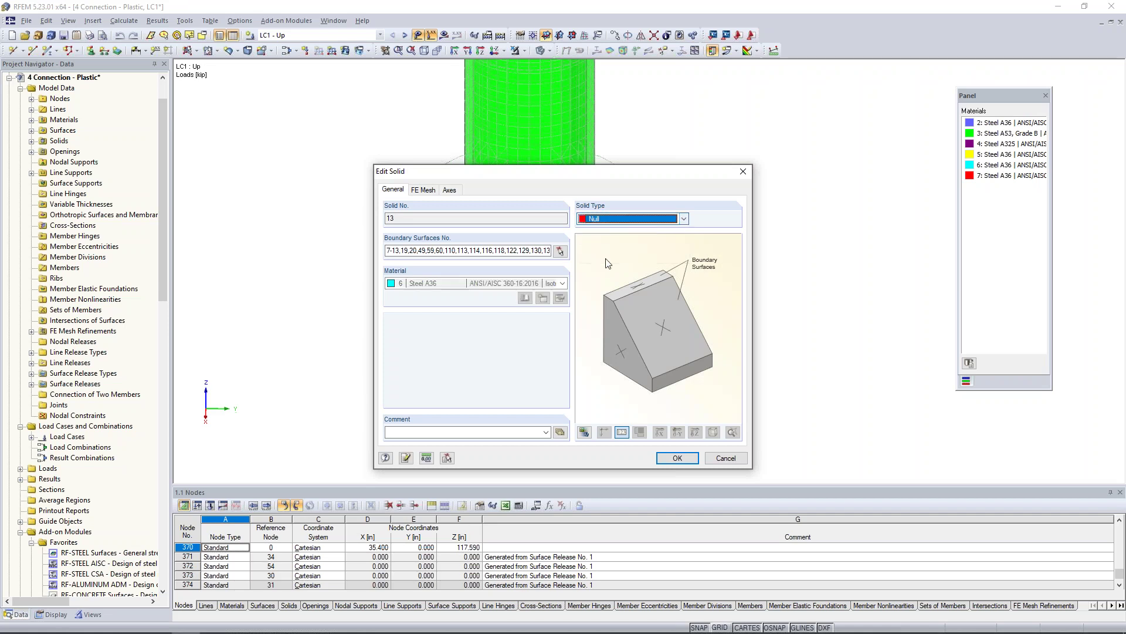
click(676, 458)
click(536, 346)
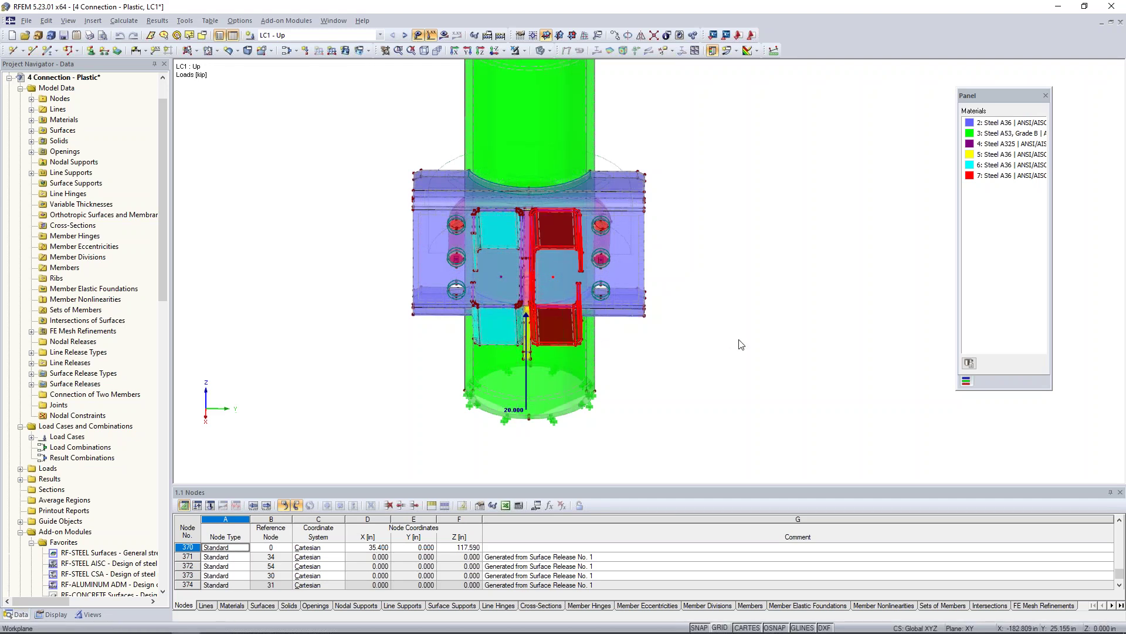
- Isolate the channels' loaded end surfaces with visibility by selected objects and hide the loads
ctrl+middle_drag(603, 346, 410, 277)
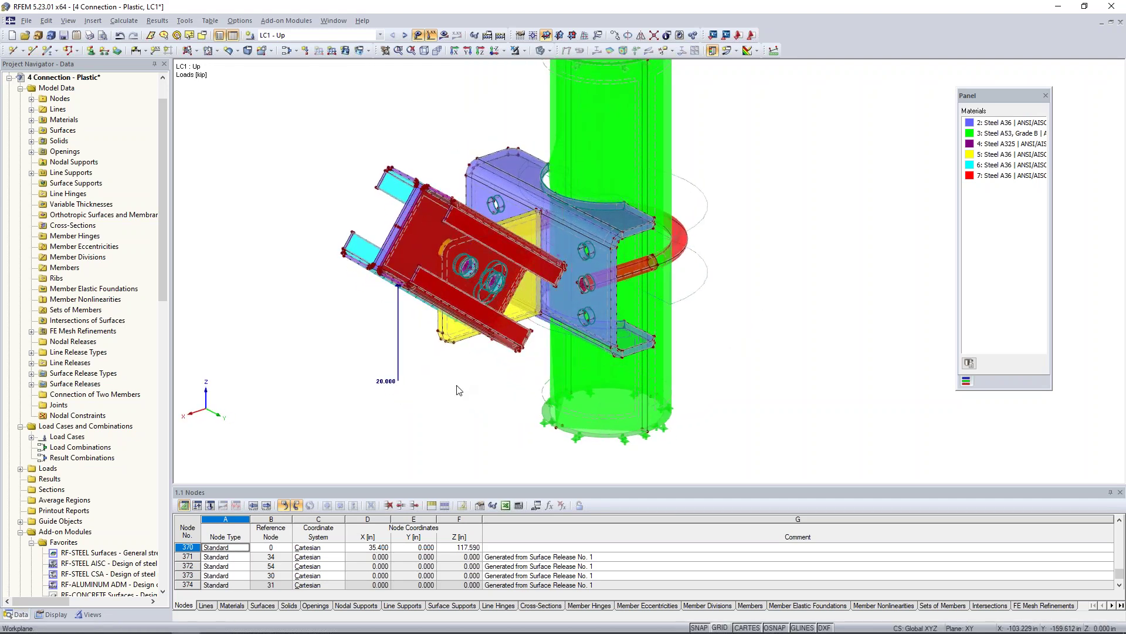
middle_drag(459, 390, 541, 416)
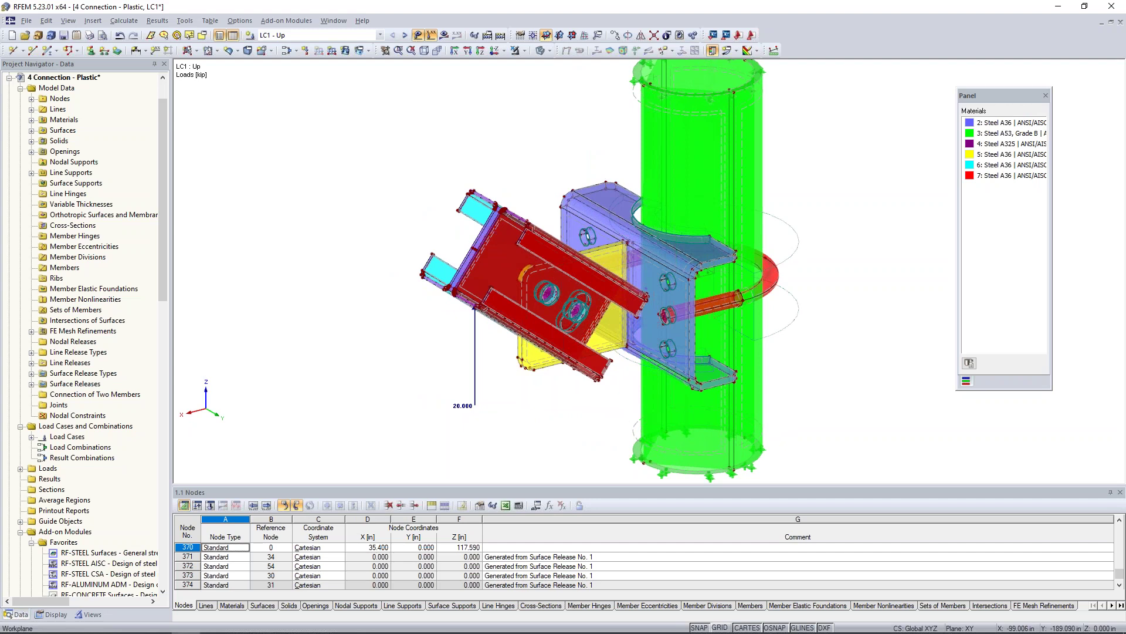
ctrl+middle_drag(549, 411, 505, 363)
ctrl+middle_drag(515, 267, 387, 189)
drag(360, 123, 488, 248)
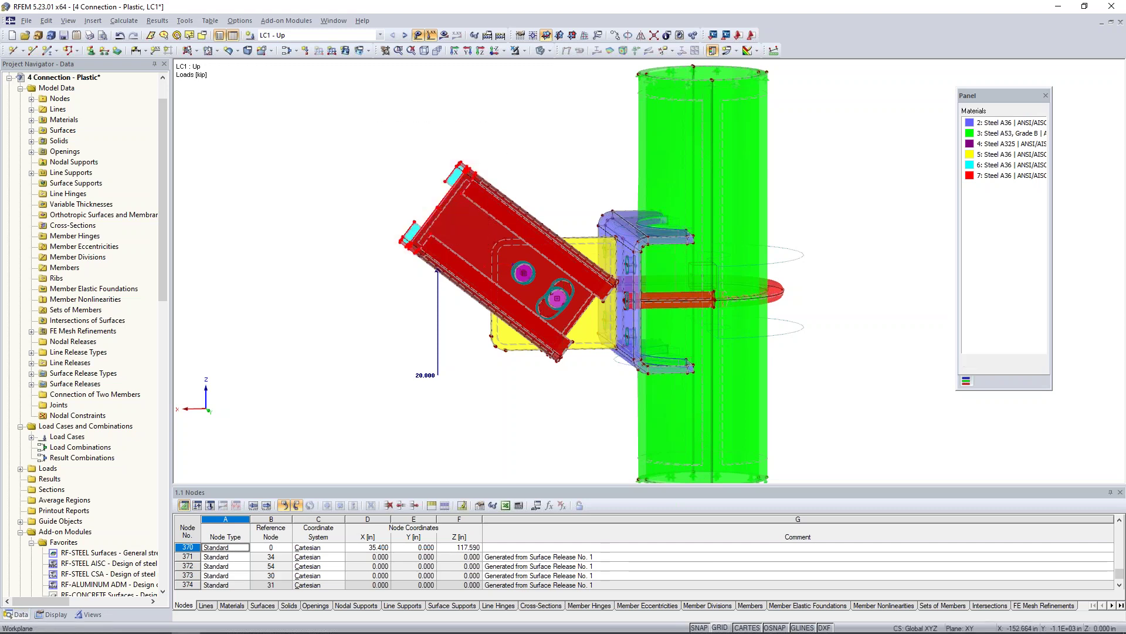
click(523, 50)
click(530, 66)
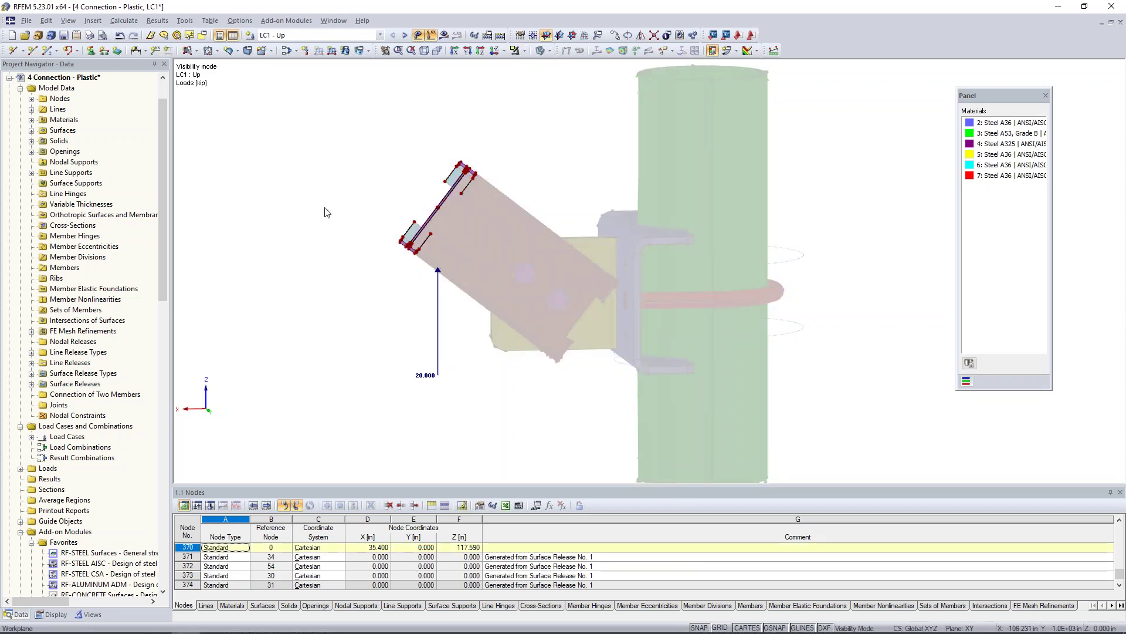
ctrl+middle_drag(358, 228, 514, 328)
click(418, 36)
- Set the stiffness of the rigid end surfaces on the Null channel and across the gap between the channels to Null
scroll(514, 328, up, 4)
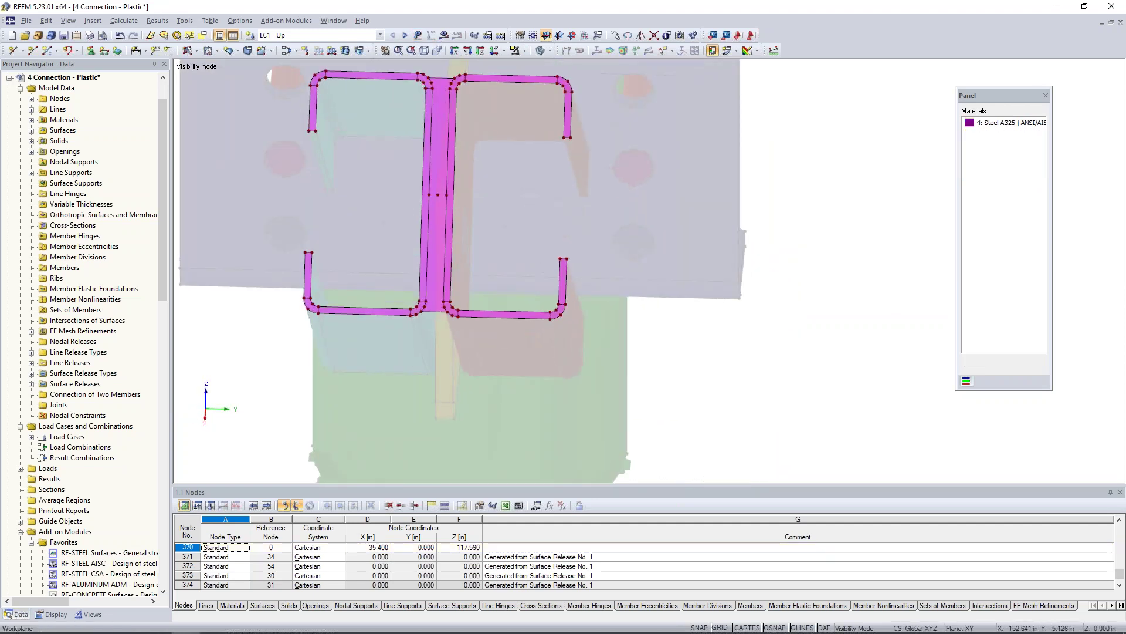
scroll(536, 333, down, 1)
drag(628, 359, 447, 72)
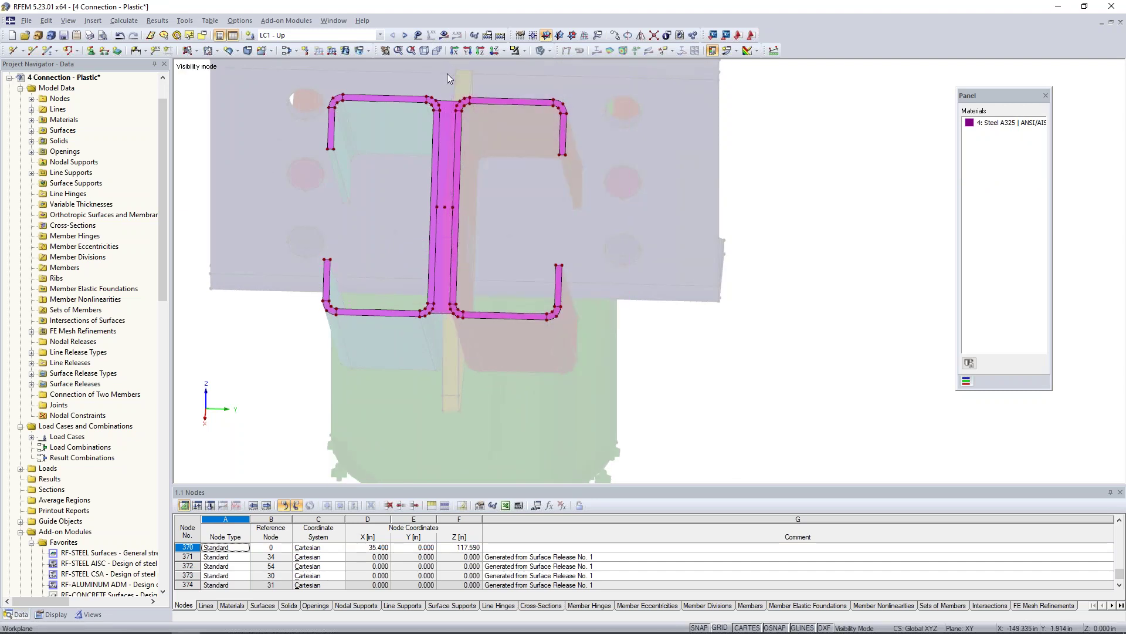
double_click(450, 105)
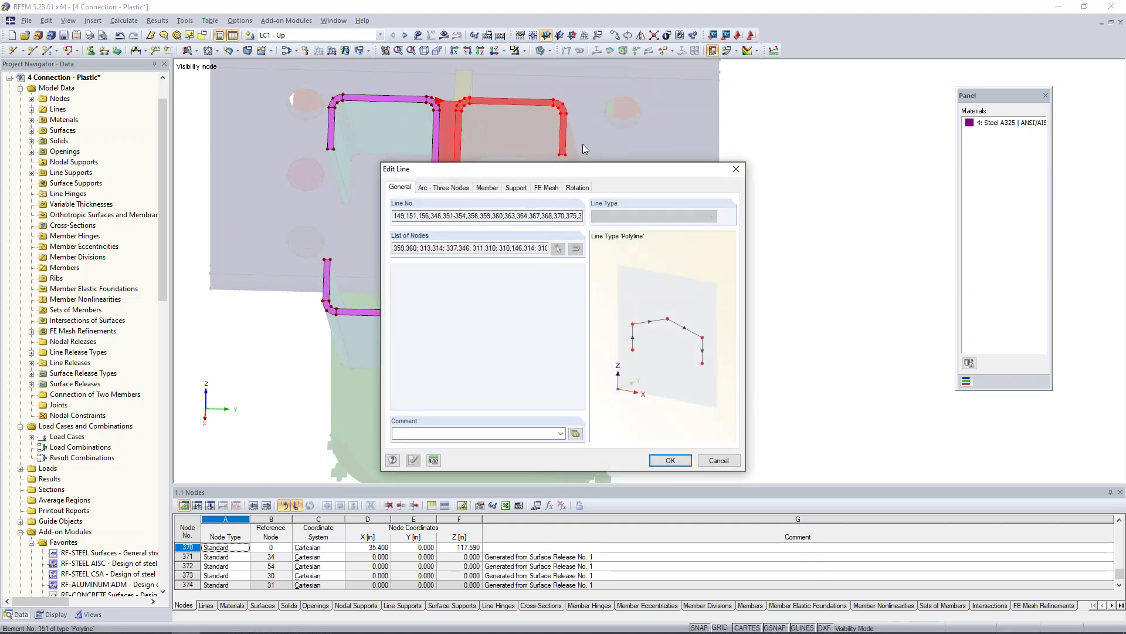
click(736, 169)
right_click(450, 108)
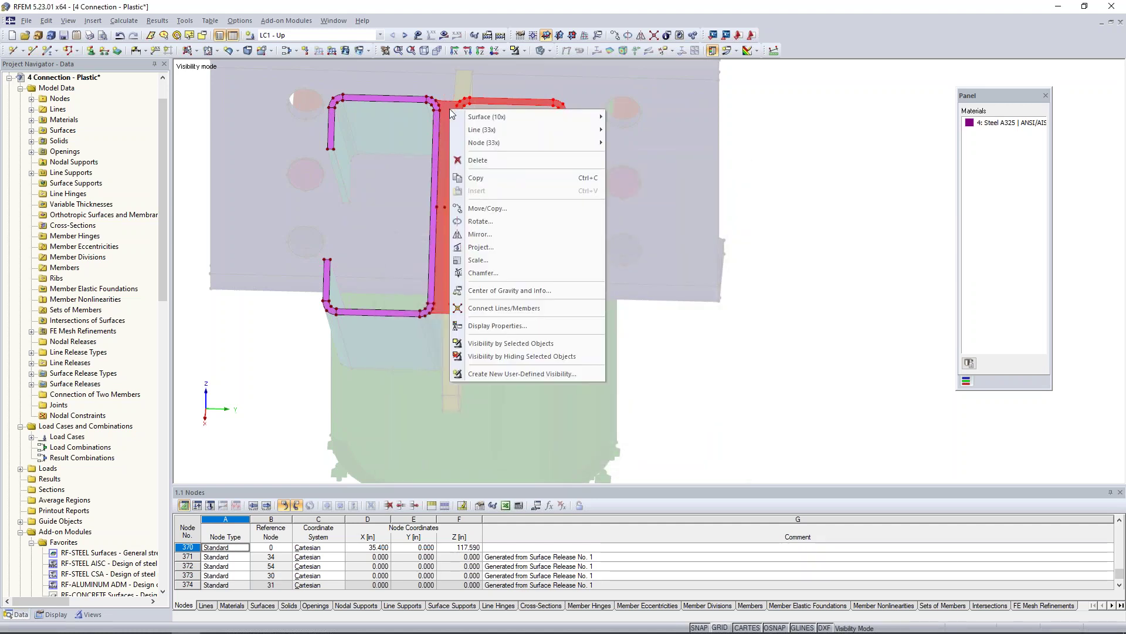
mouse_move(470, 118)
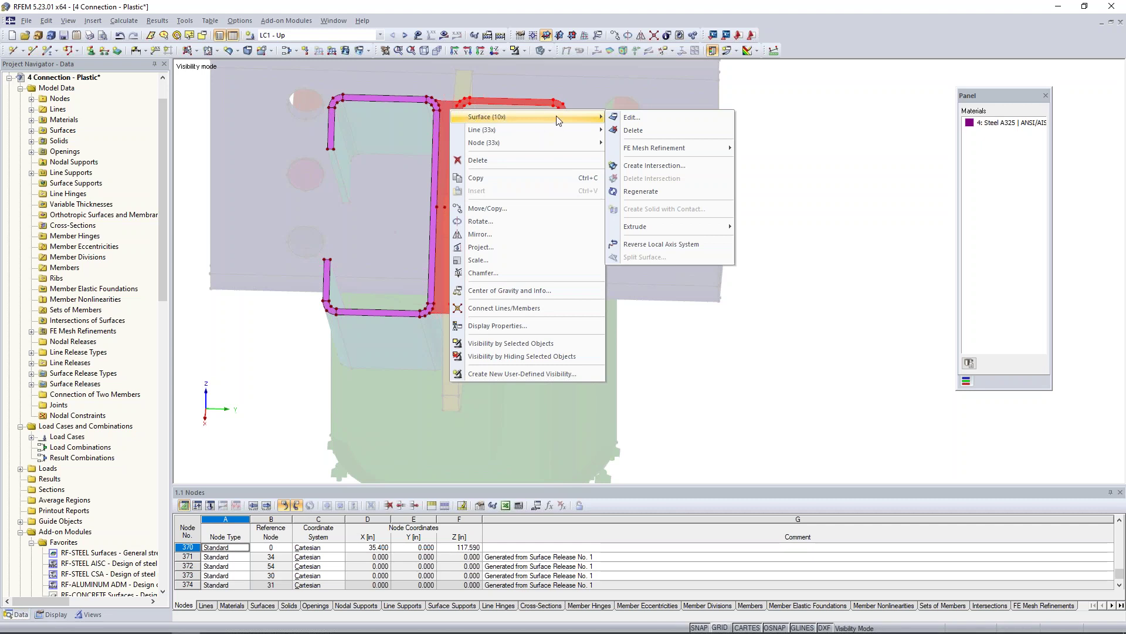
click(628, 117)
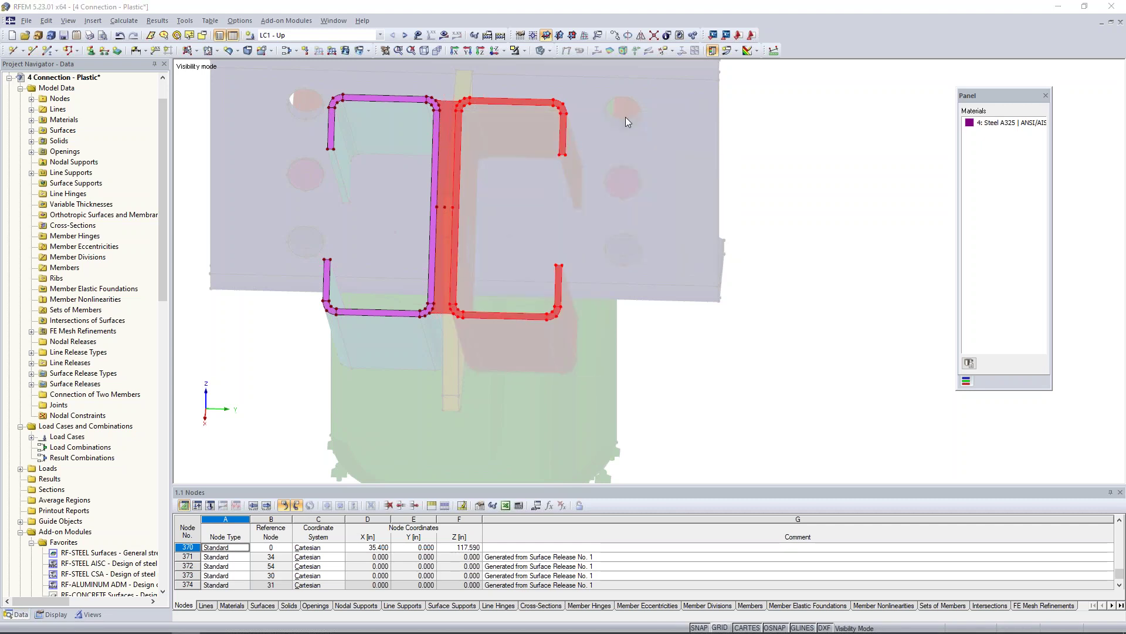
click(655, 235)
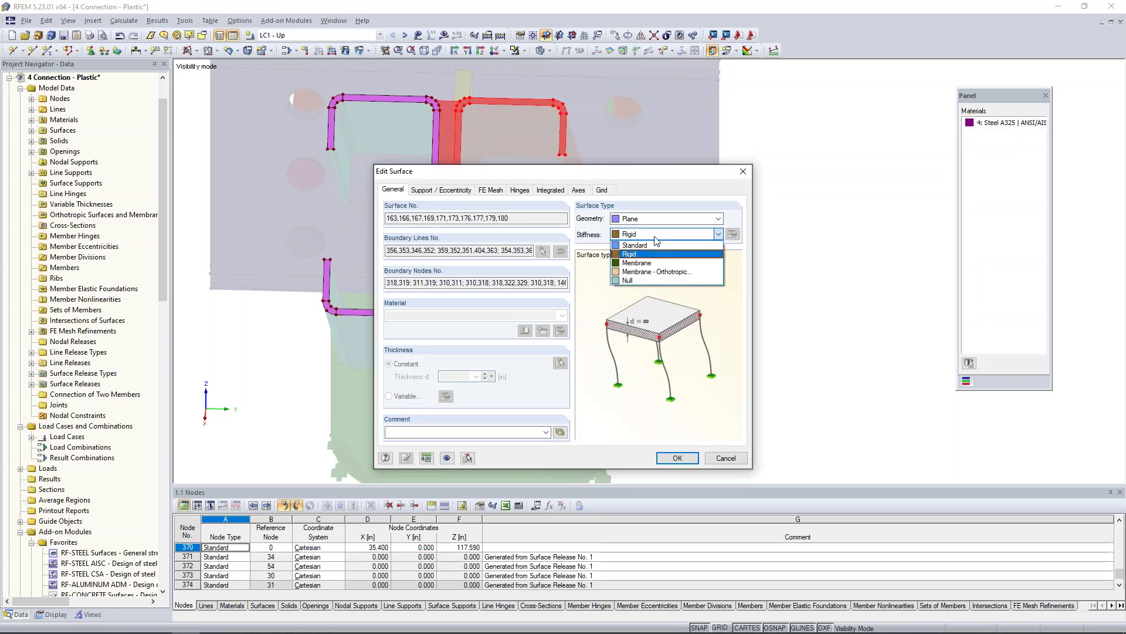
click(639, 280)
click(669, 459)
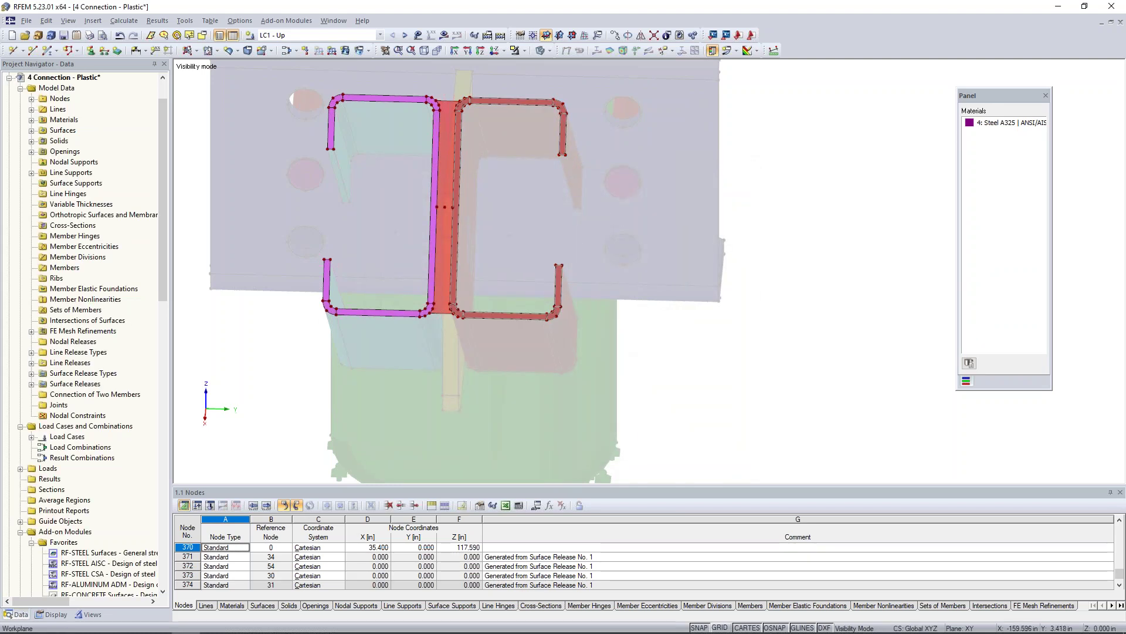
- Show the loads and move LC1 - Up's nodal load from the gap between the channels to the remaining channel's web node
ctrl+middle_drag(623, 329, 591, 308)
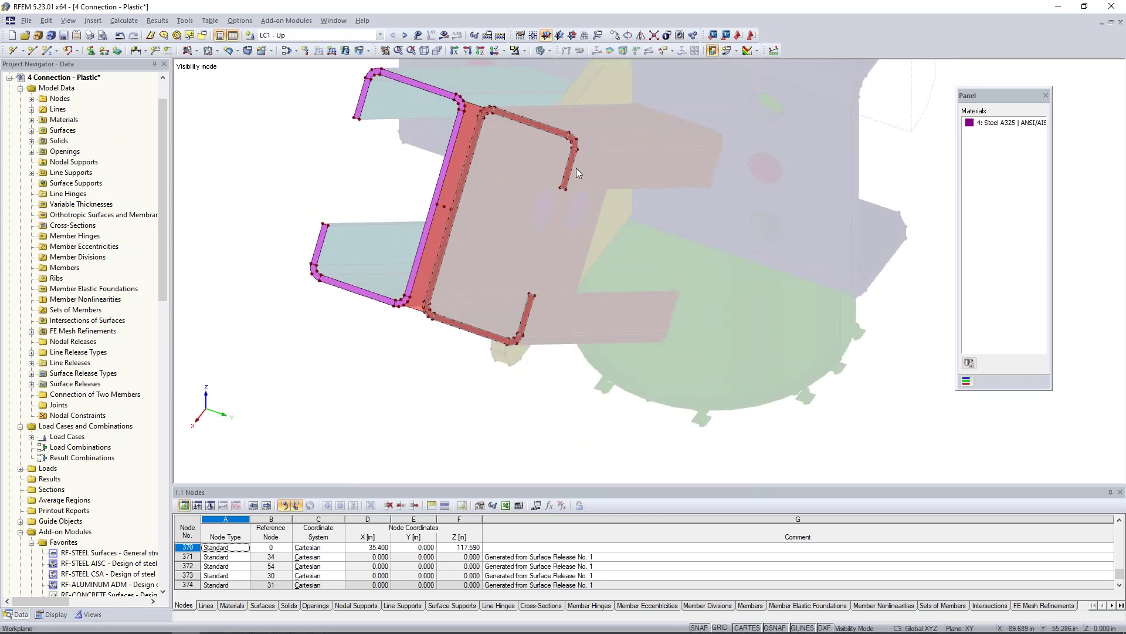
click(417, 35)
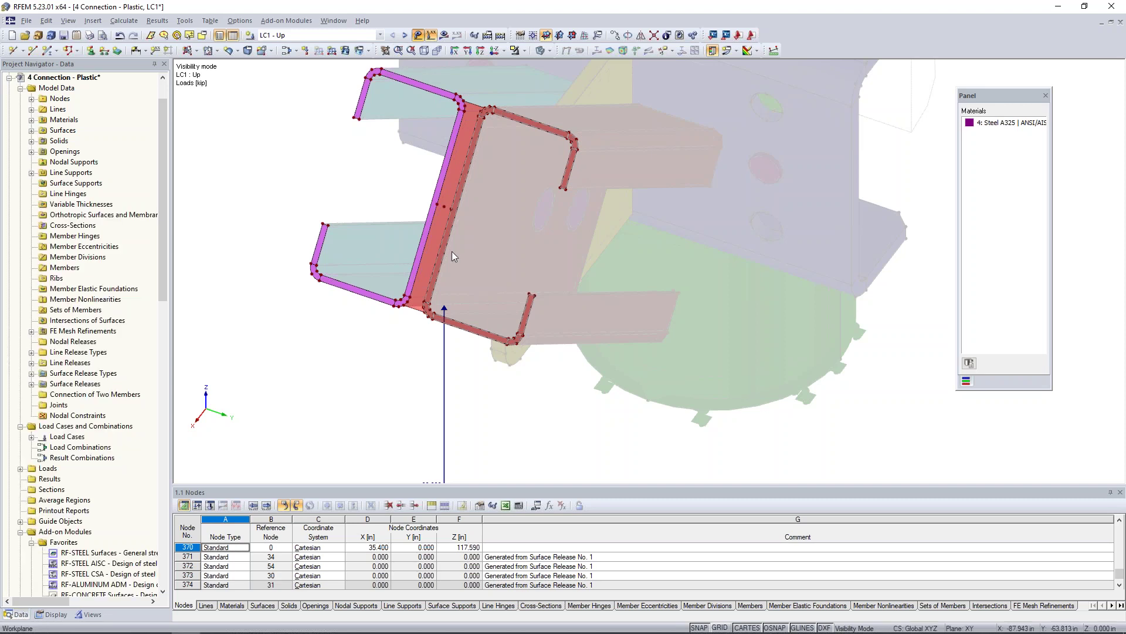
mouse_move(447, 386)
ctrl+middle_down()
mouse_move(463, 395)
mouse_move(452, 385)
ctrl+middle_up()
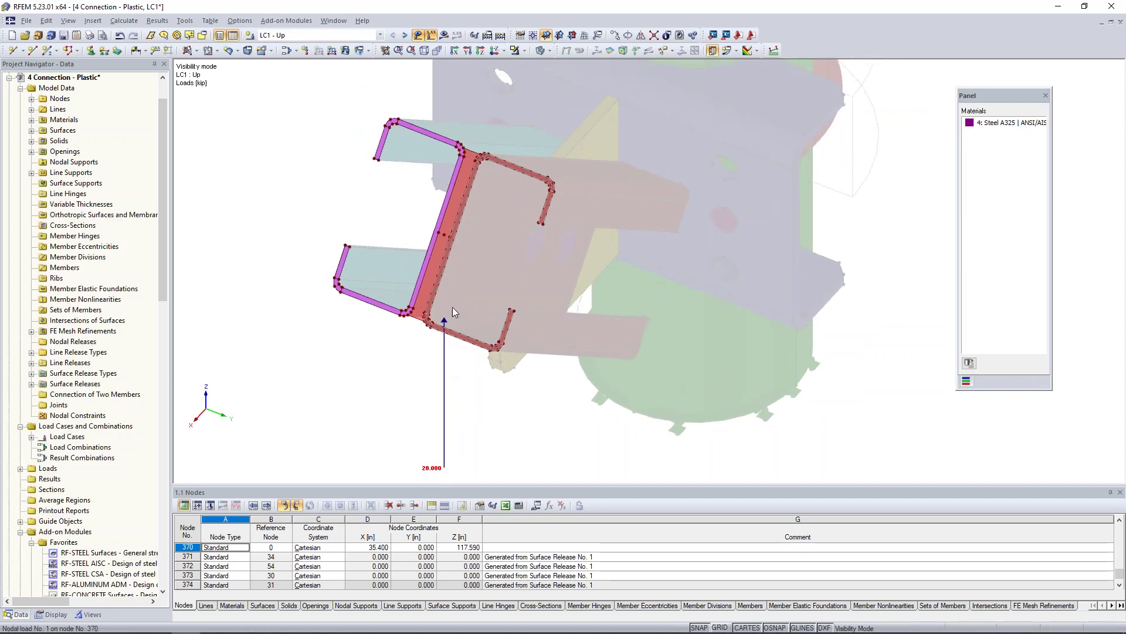
mouse_move(444, 238)
mouse_move(444, 362)
drag(444, 362, 456, 173)
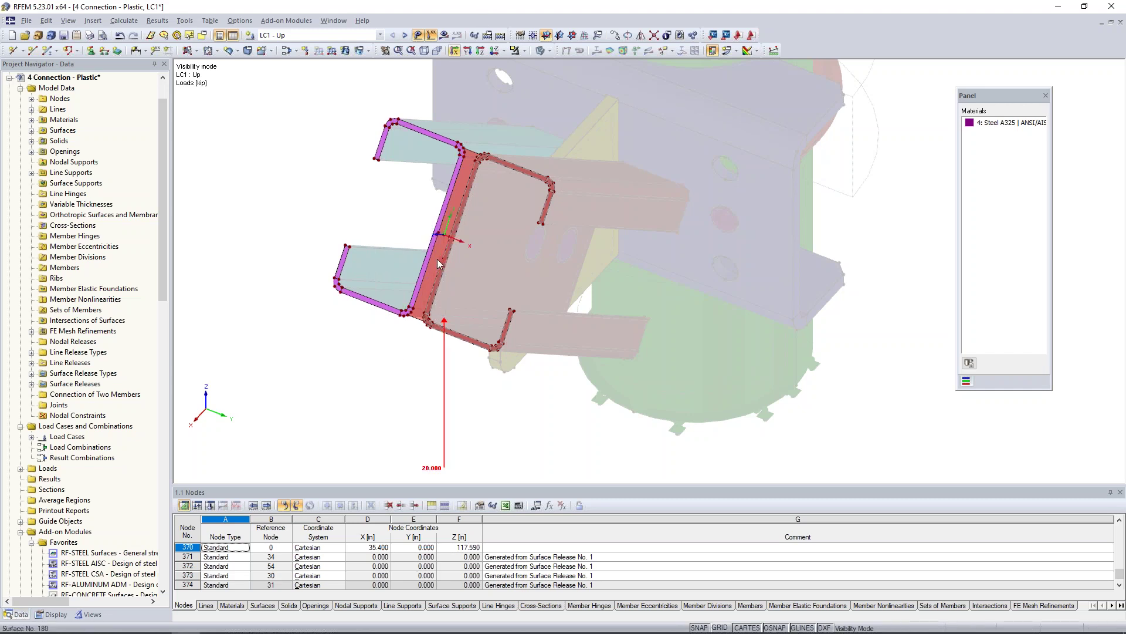
scroll(456, 173, up, 4)
scroll(460, 229, down, 1)
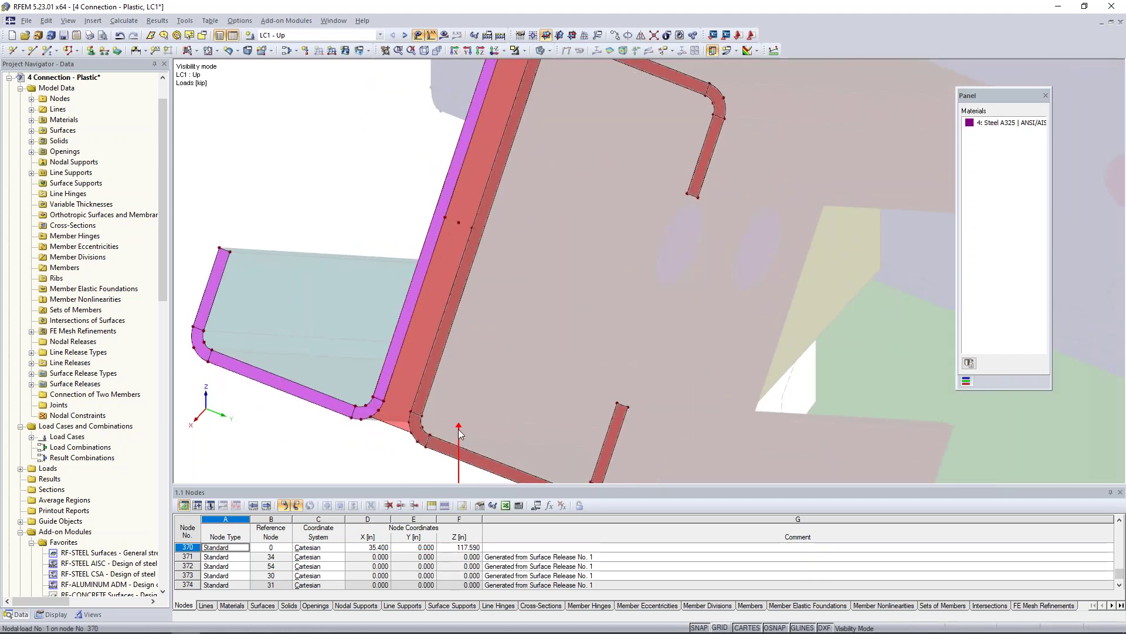
click(444, 217)
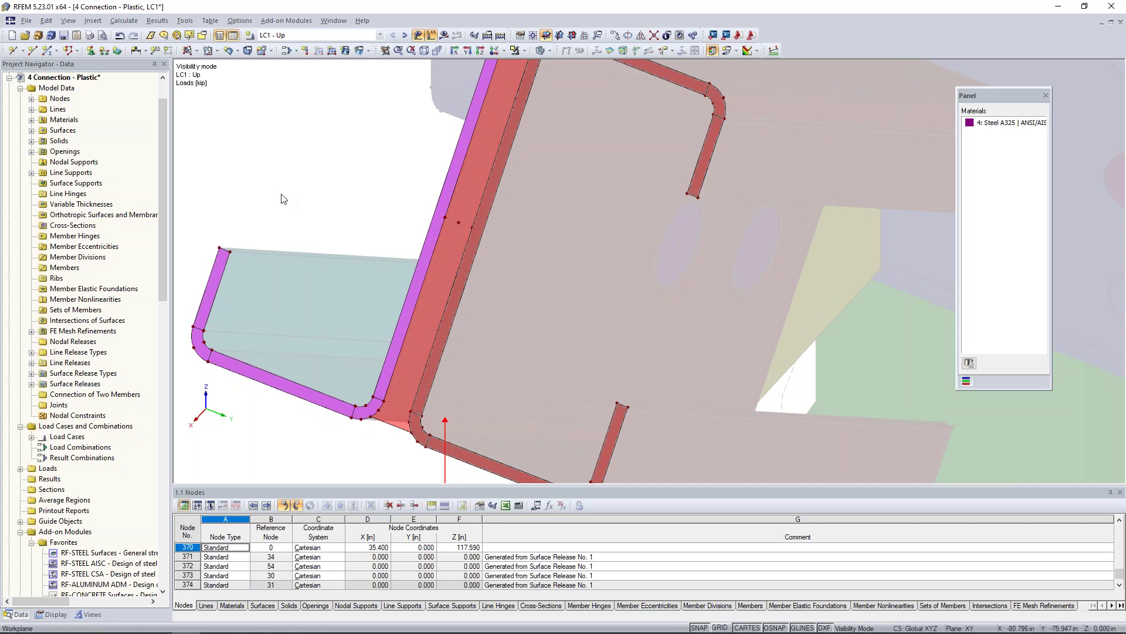
- Move the nodal load of load case LC2 - Down onto the remaining channel's web node
click(404, 35)
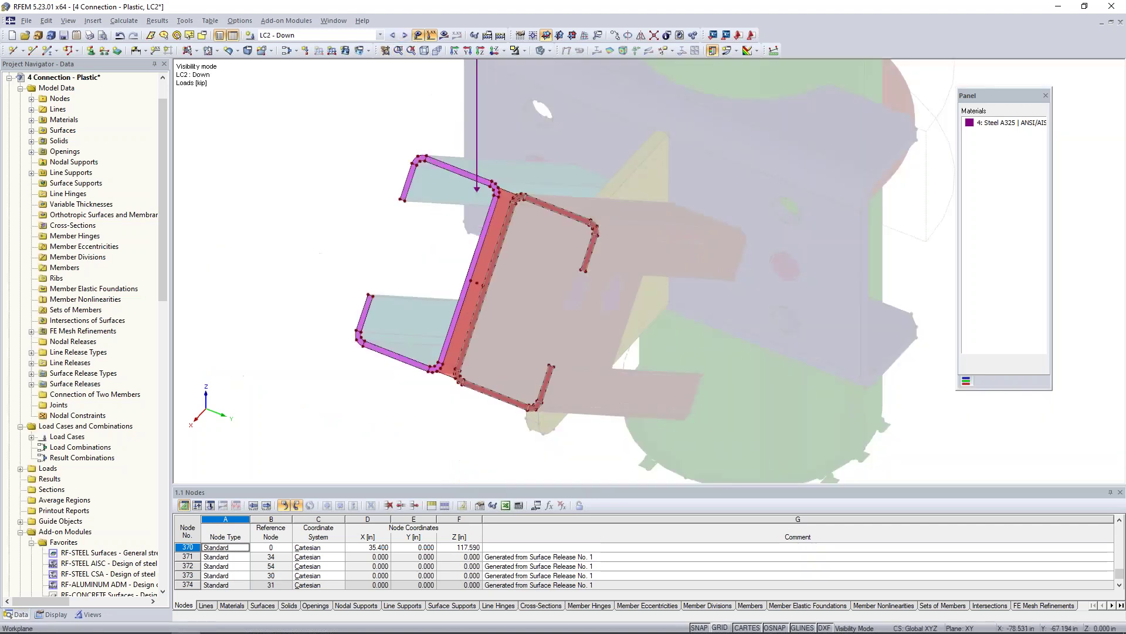
scroll(457, 265, up, 1)
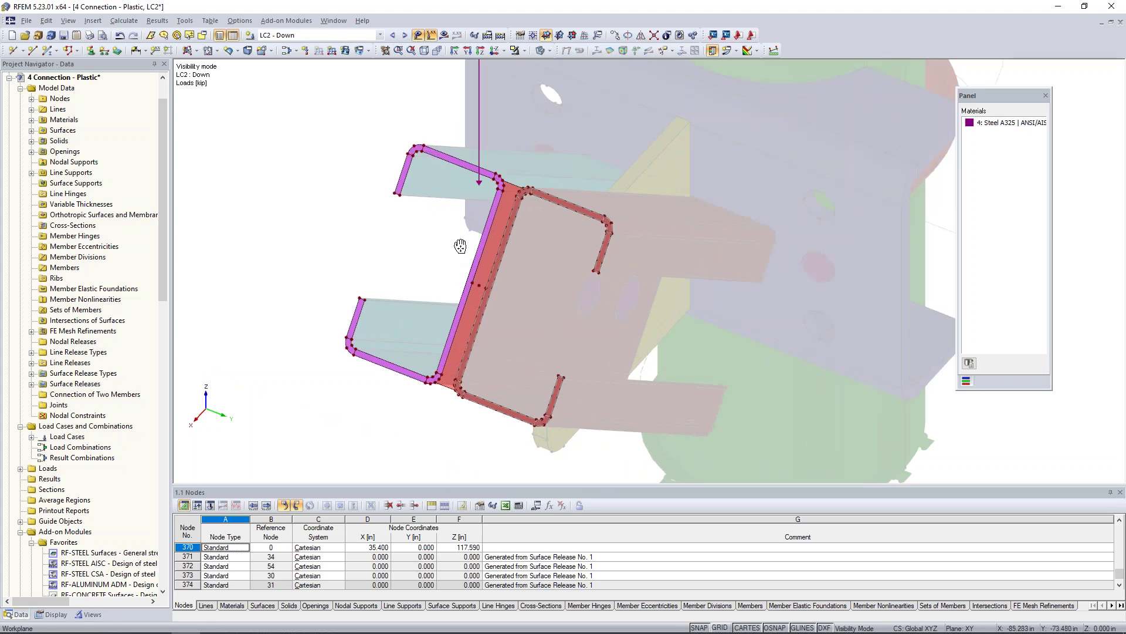
scroll(440, 293, up, 2)
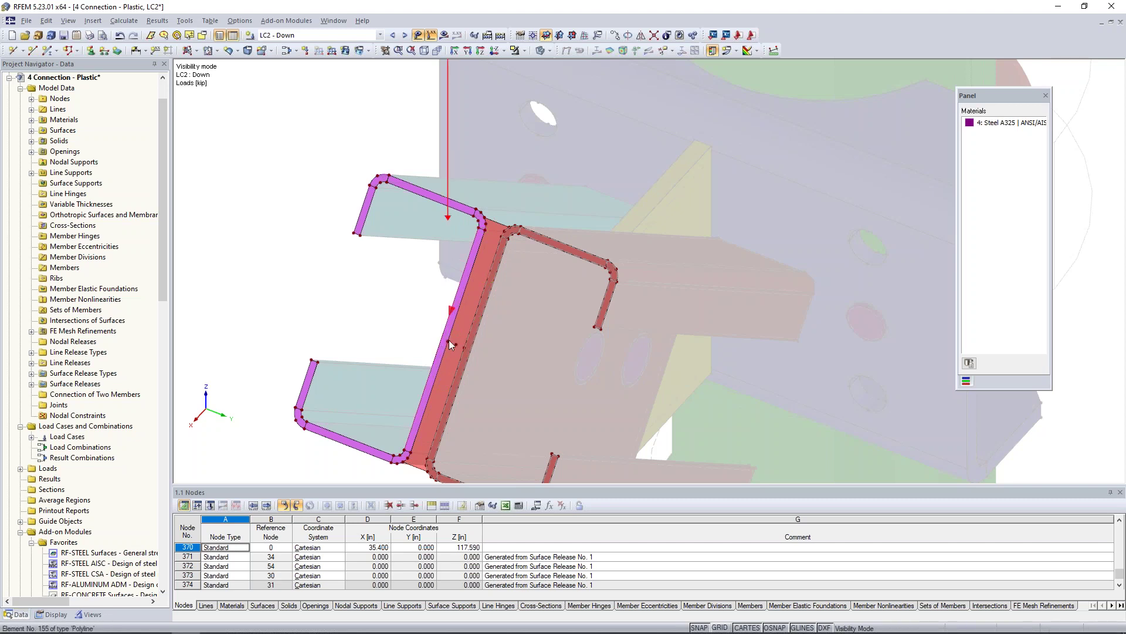
scroll(449, 340, down, 3)
- Switch to load case LC3 - Tension and inspect where its load acts on the channels' end surfaces
click(405, 36)
scroll(476, 354, up, 3)
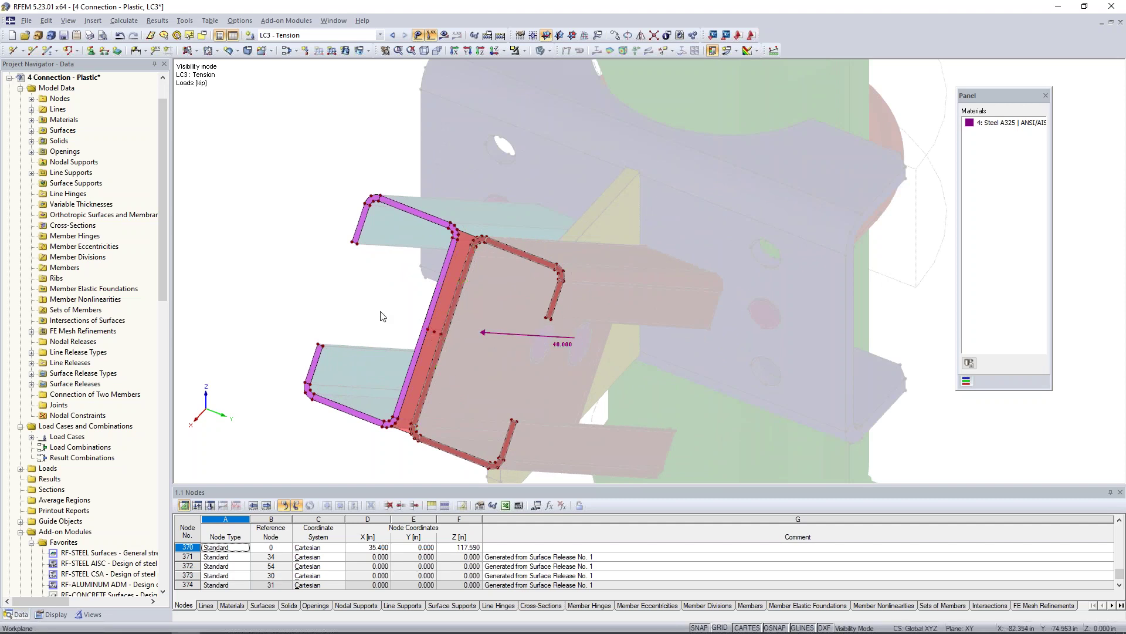
scroll(382, 316, down, 4)
middle_drag(388, 337, 513, 352)
scroll(444, 315, up, 4)
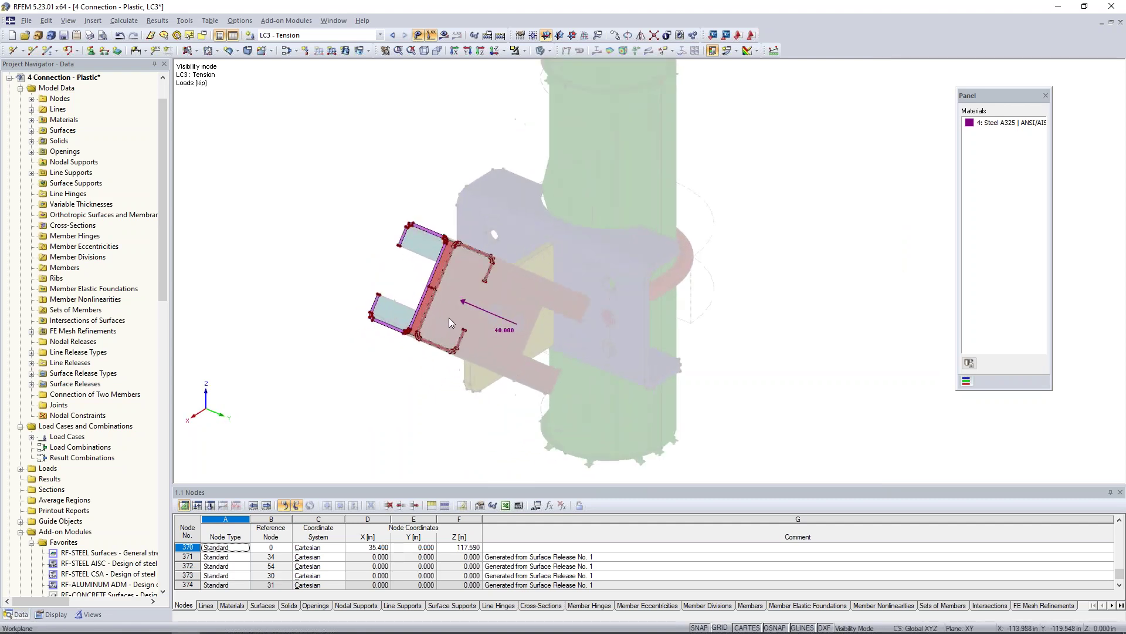
scroll(555, 321, down, 1)
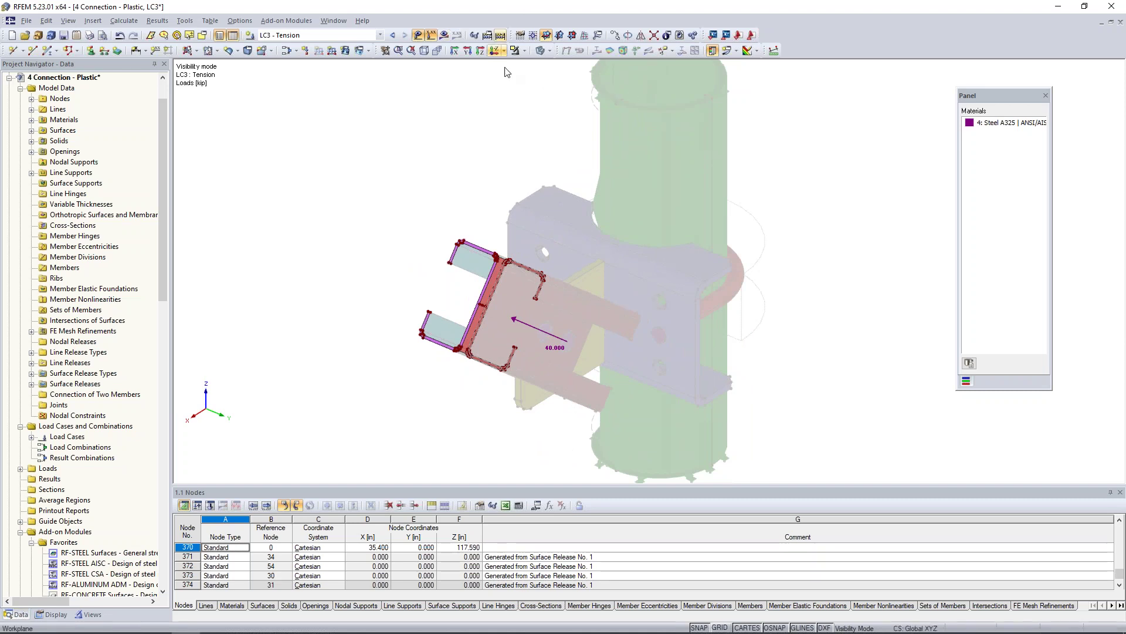
- Switch to the 5 Connection - Null model and display the global deformations u for load case LC1 - Up
click(333, 20)
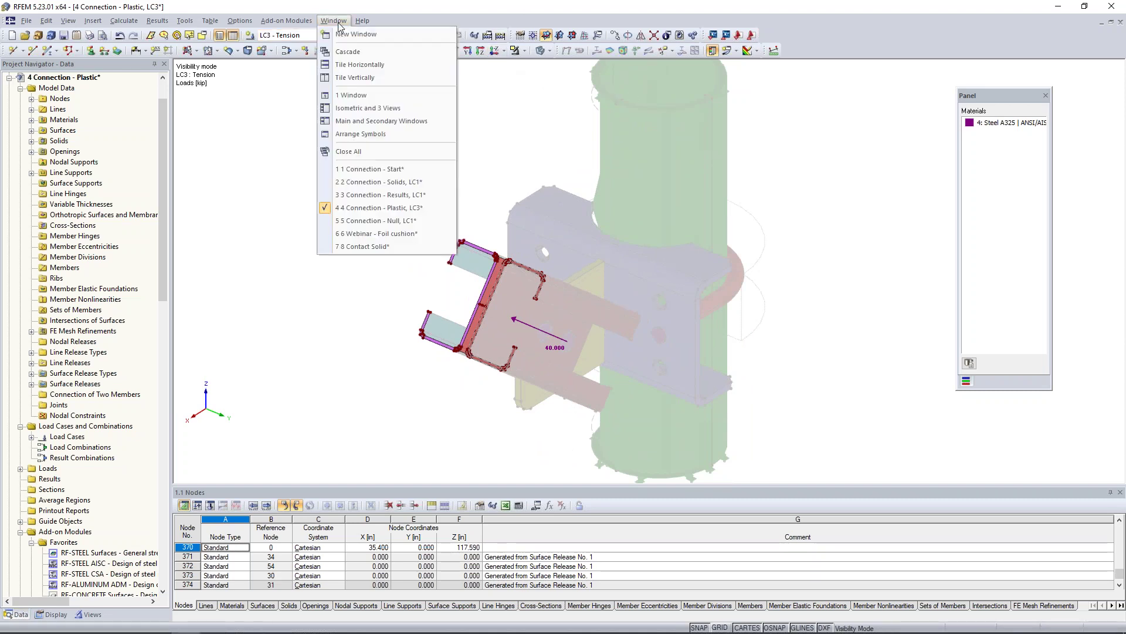
click(361, 221)
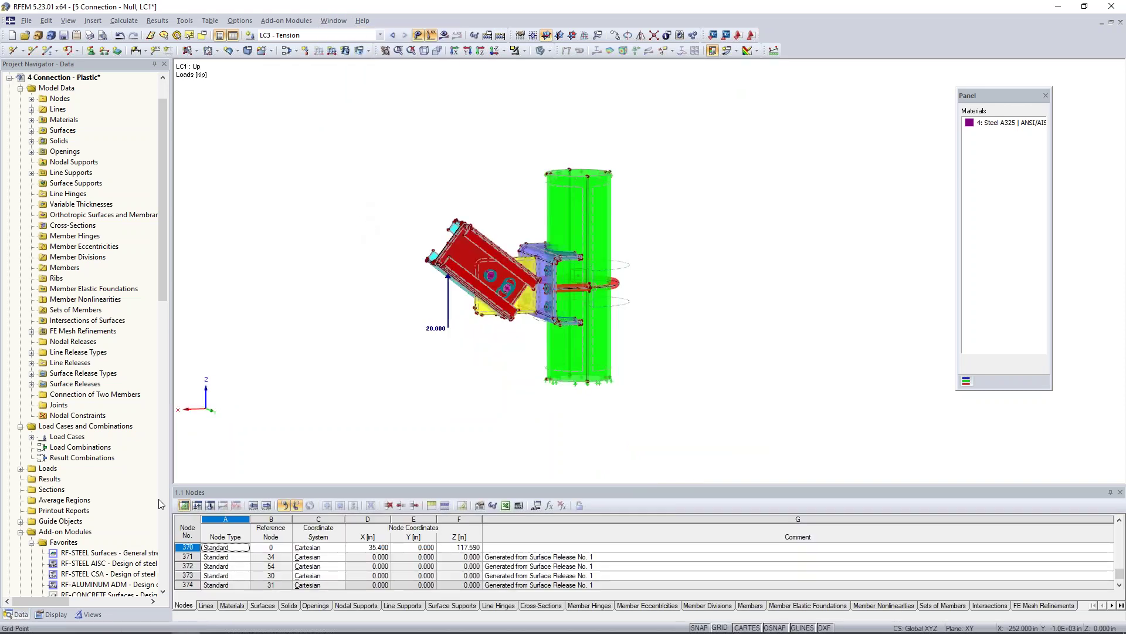
click(380, 35)
click(369, 46)
click(444, 36)
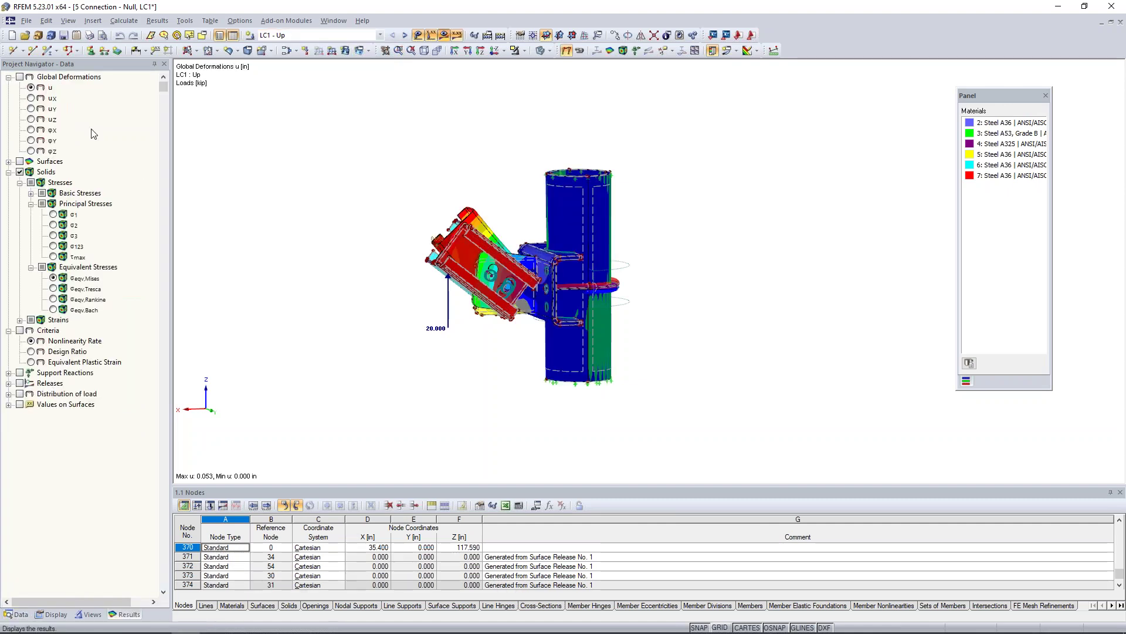
click(44, 78)
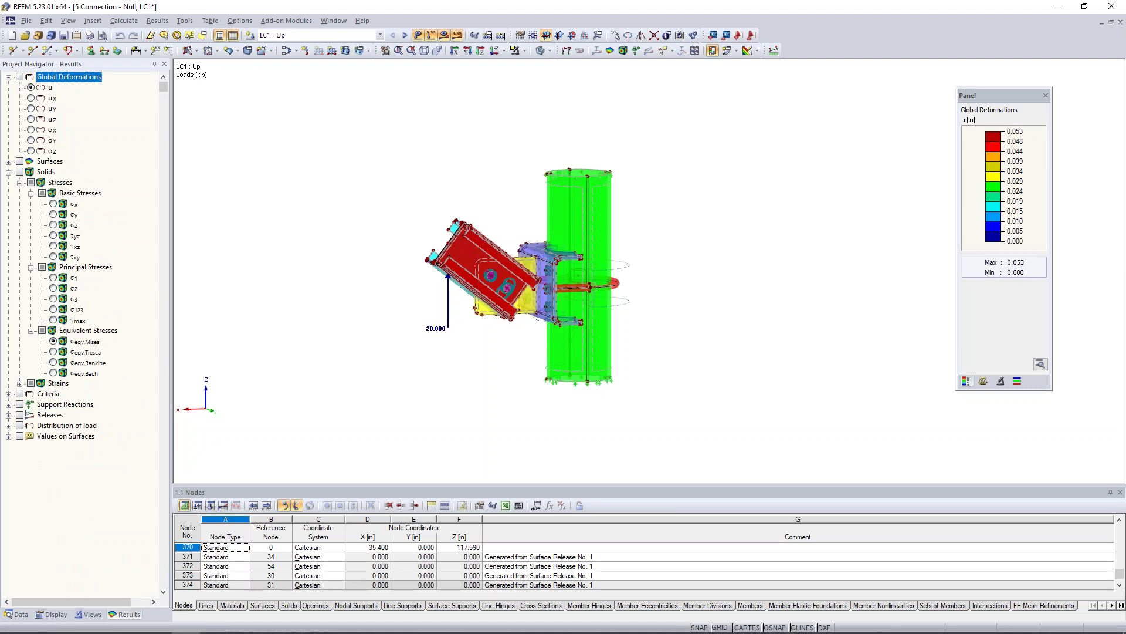
click(20, 77)
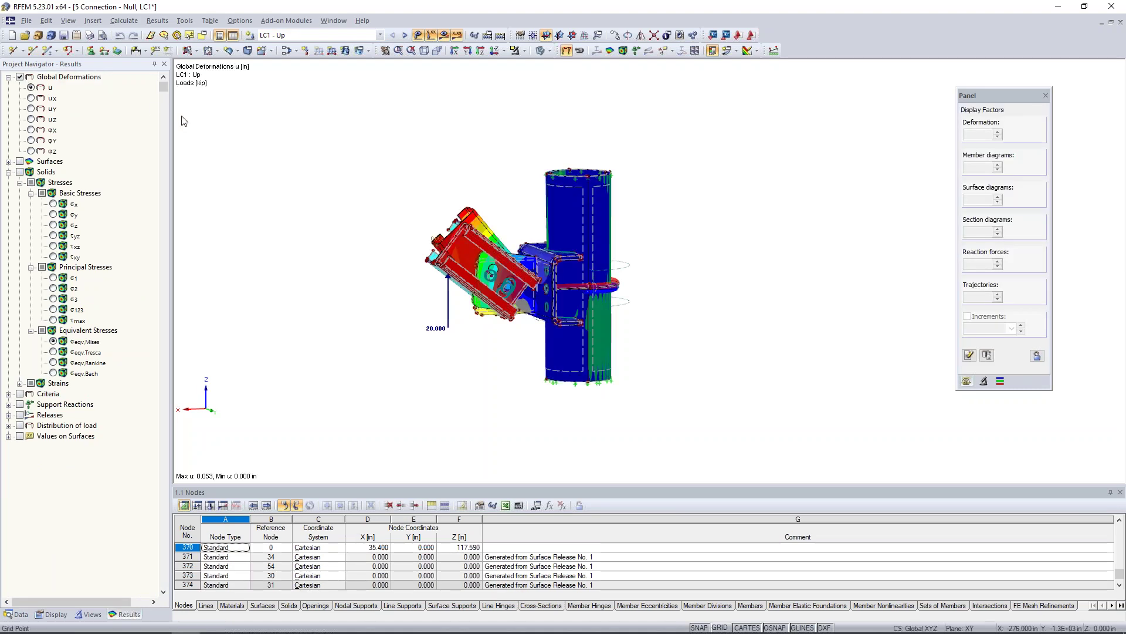
- Hide the model objects behind the results and animate the global deformations of the connection
click(61, 614)
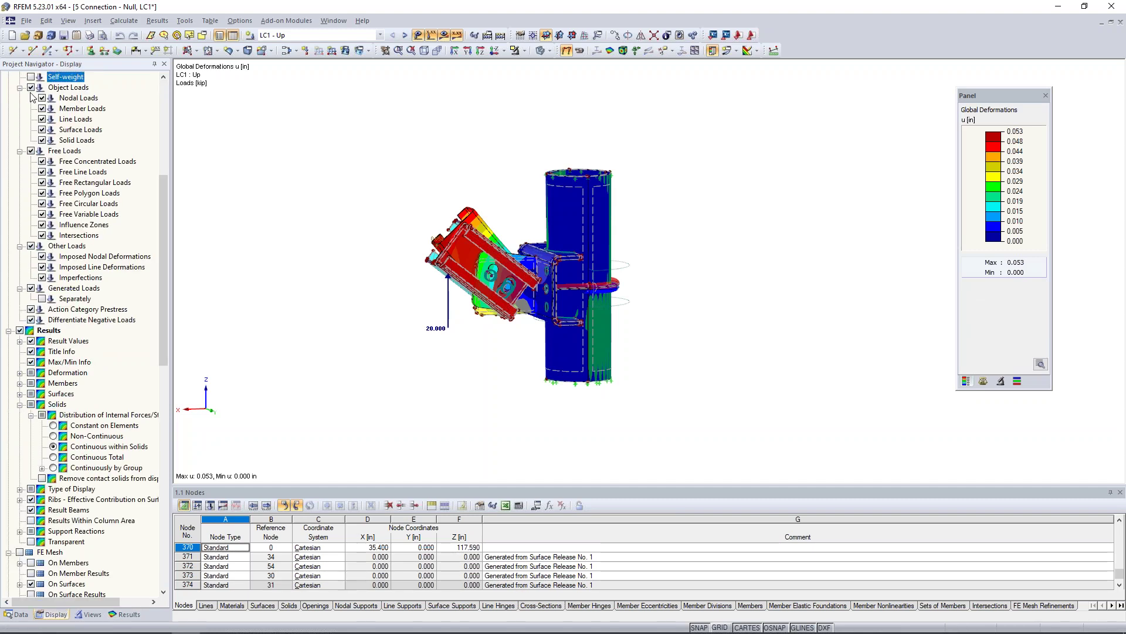
scroll(33, 97, up, 8)
click(20, 77)
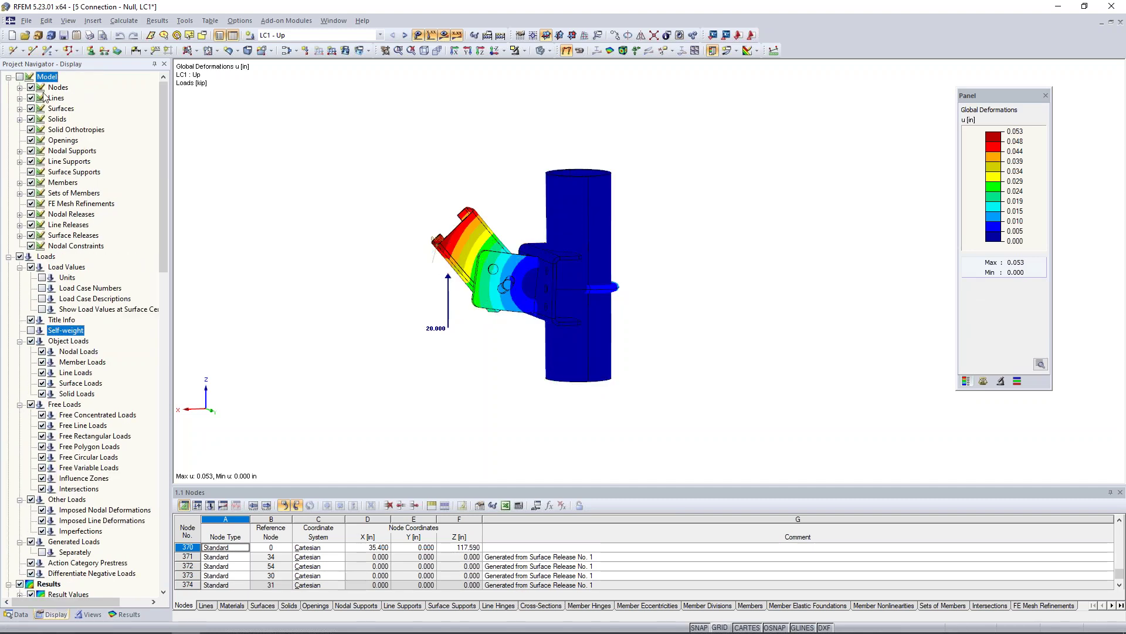
ctrl+middle_drag(460, 289, 449, 312)
scroll(449, 313, up, 2)
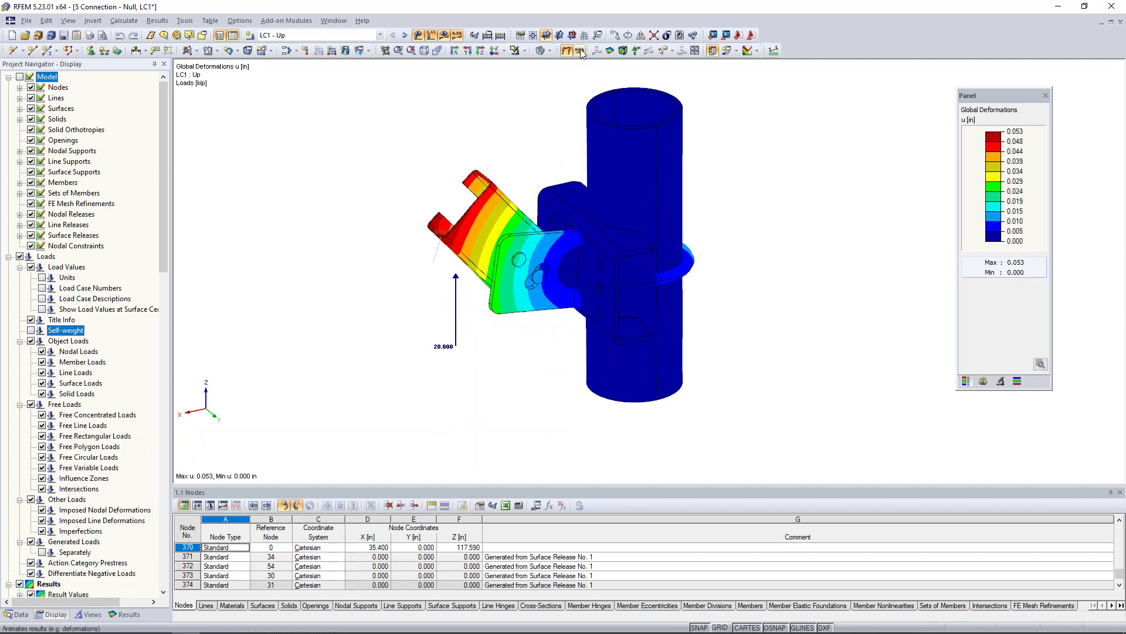
ctrl+middle_drag(536, 142, 554, 147)
ctrl+middle_drag(504, 371, 507, 377)
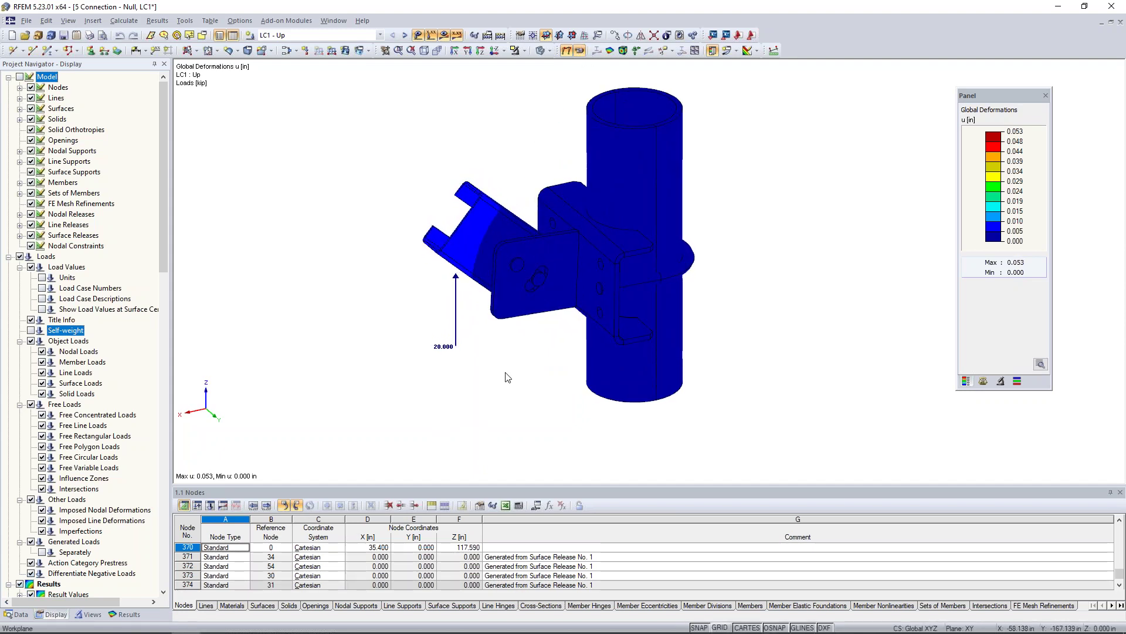
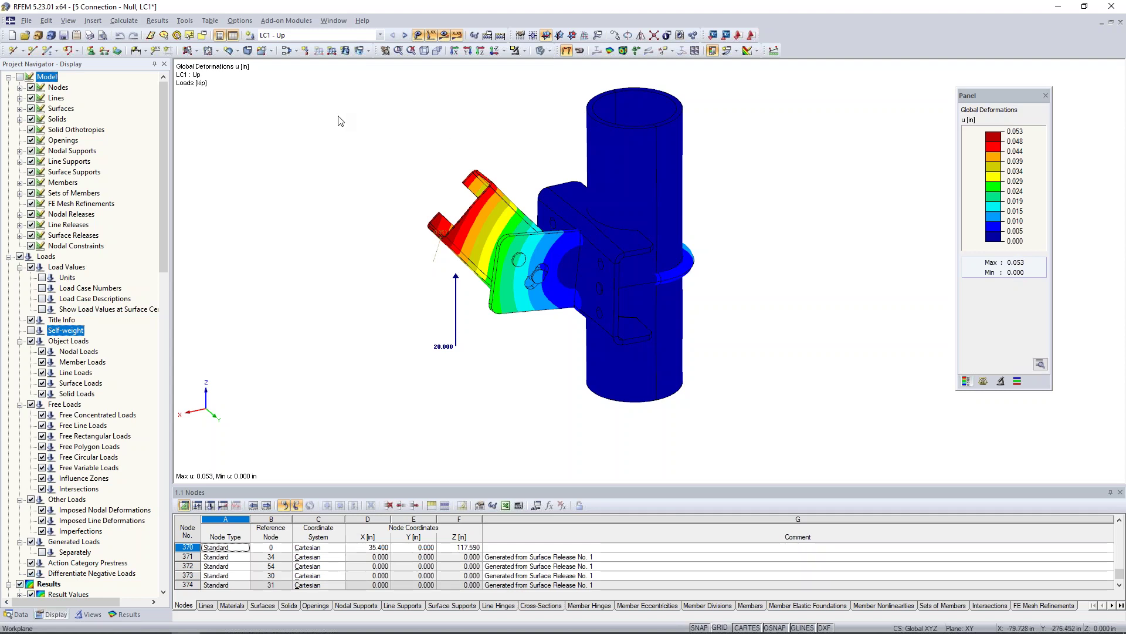
- Switch to the 6 Webinar - Foil cushion model and examine the cushion's membrane surfaces and line supports from several angles
click(333, 20)
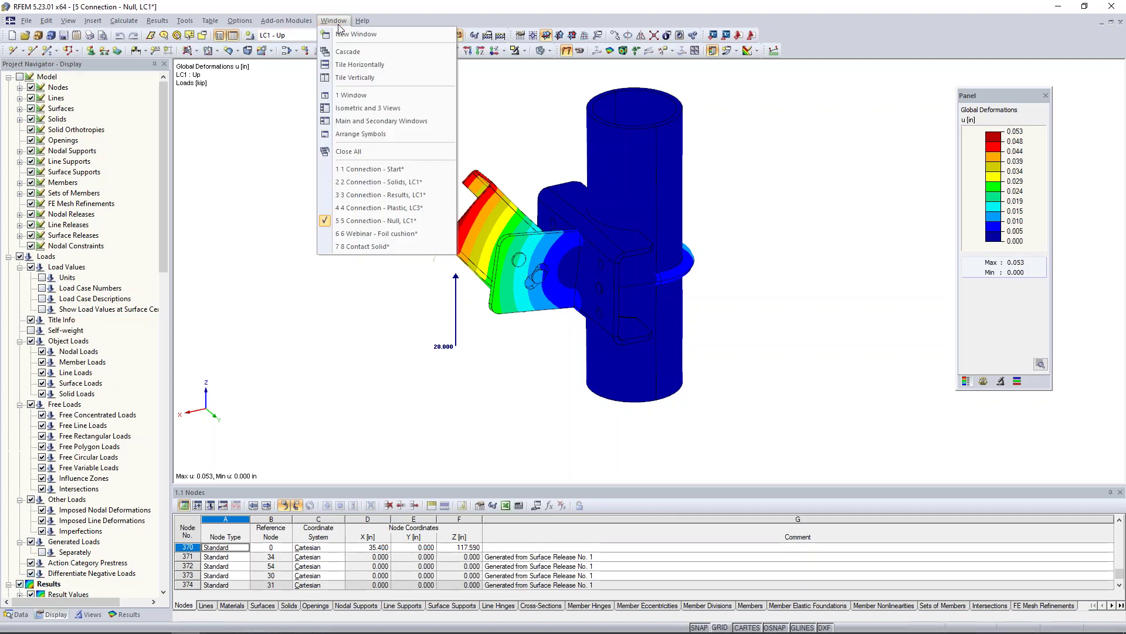
click(357, 235)
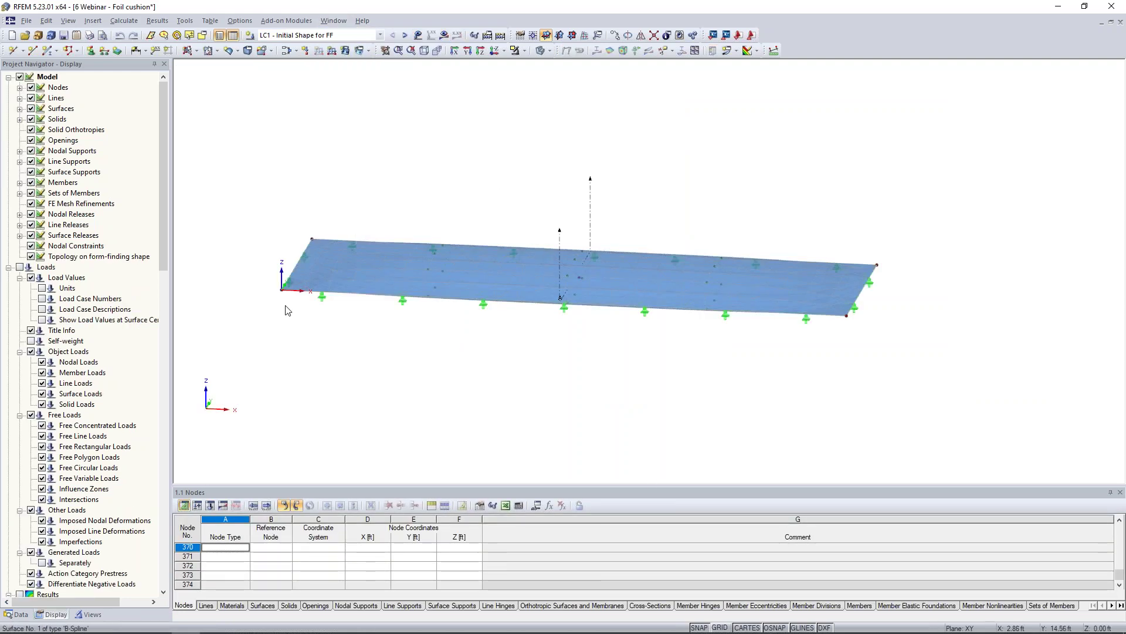
click(21, 614)
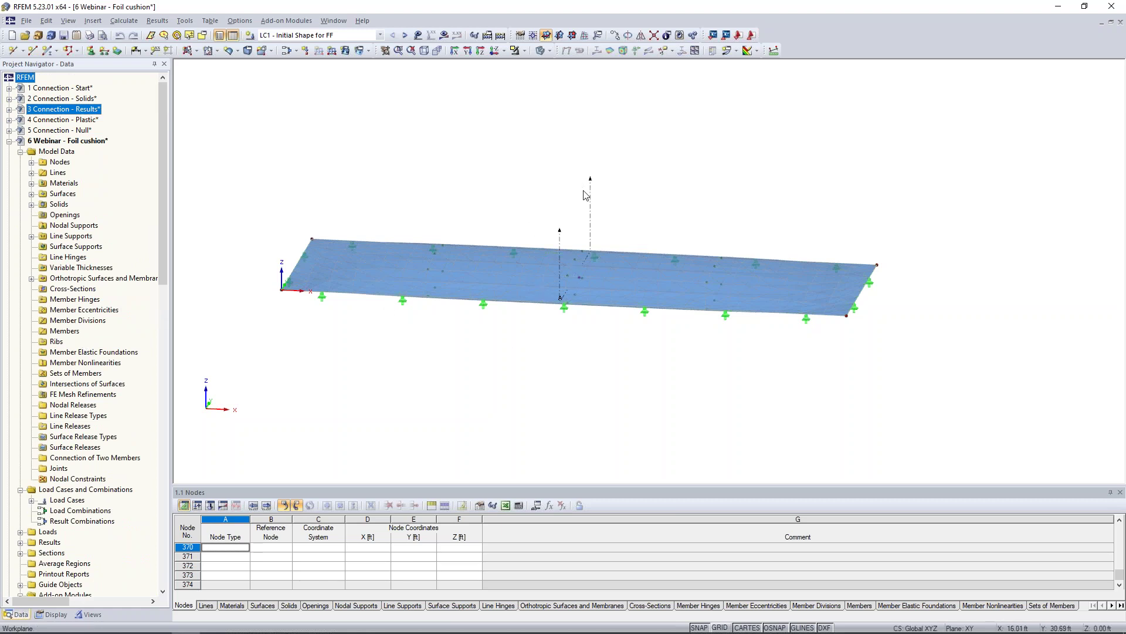
ctrl+middle_drag(490, 221, 473, 171)
scroll(475, 172, down, 1)
scroll(503, 235, up, 4)
ctrl+middle_drag(520, 217, 491, 219)
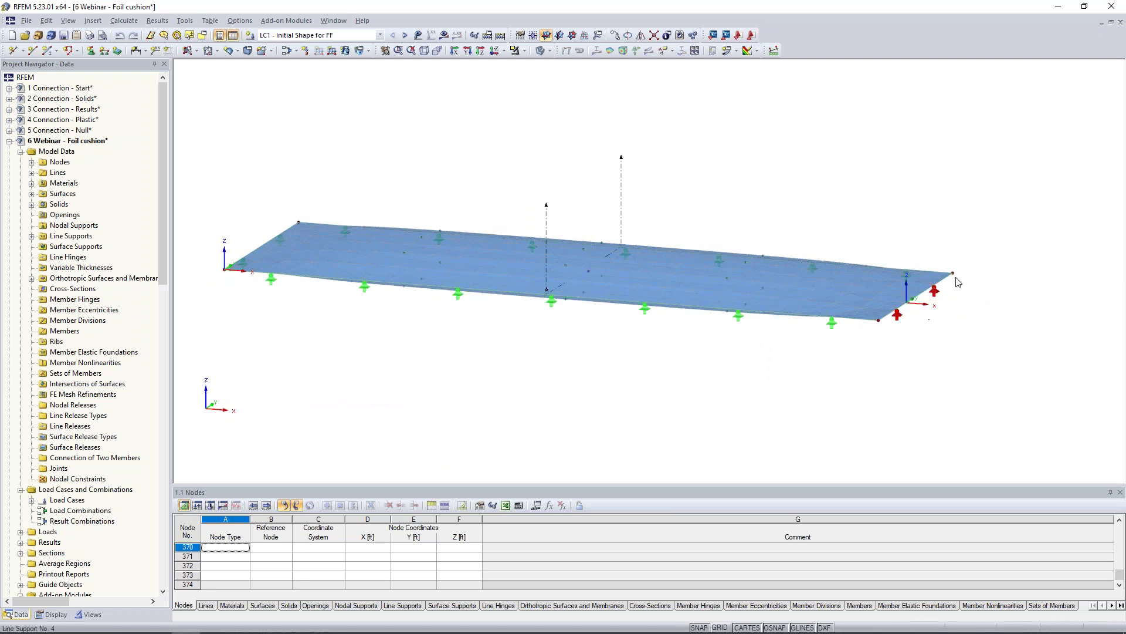
ctrl+middle_drag(470, 372, 585, 354)
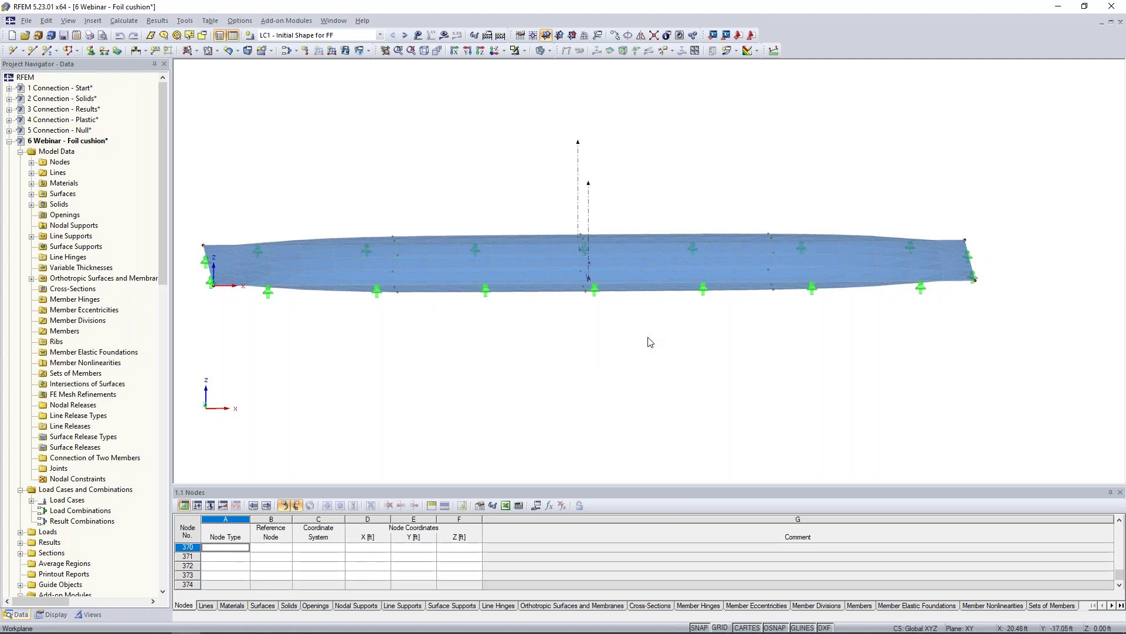
ctrl+middle_drag(855, 350, 781, 392)
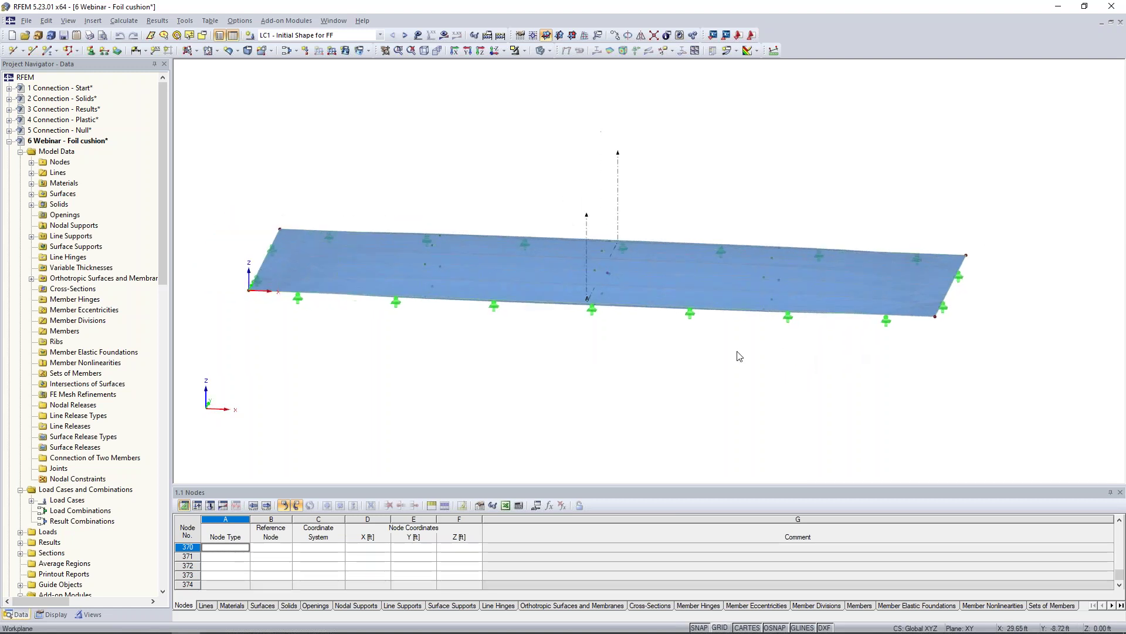
- Review the orthotropic membrane stiffness and form-finding prestress settings of surface no. 1 without changing them
double_click(453, 285)
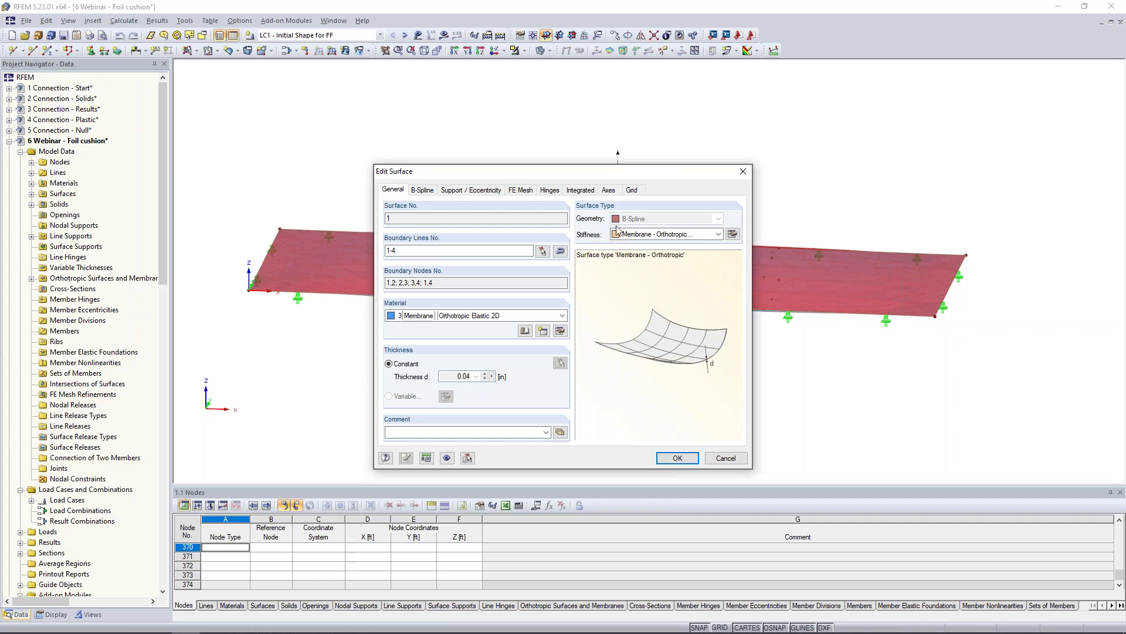
click(732, 235)
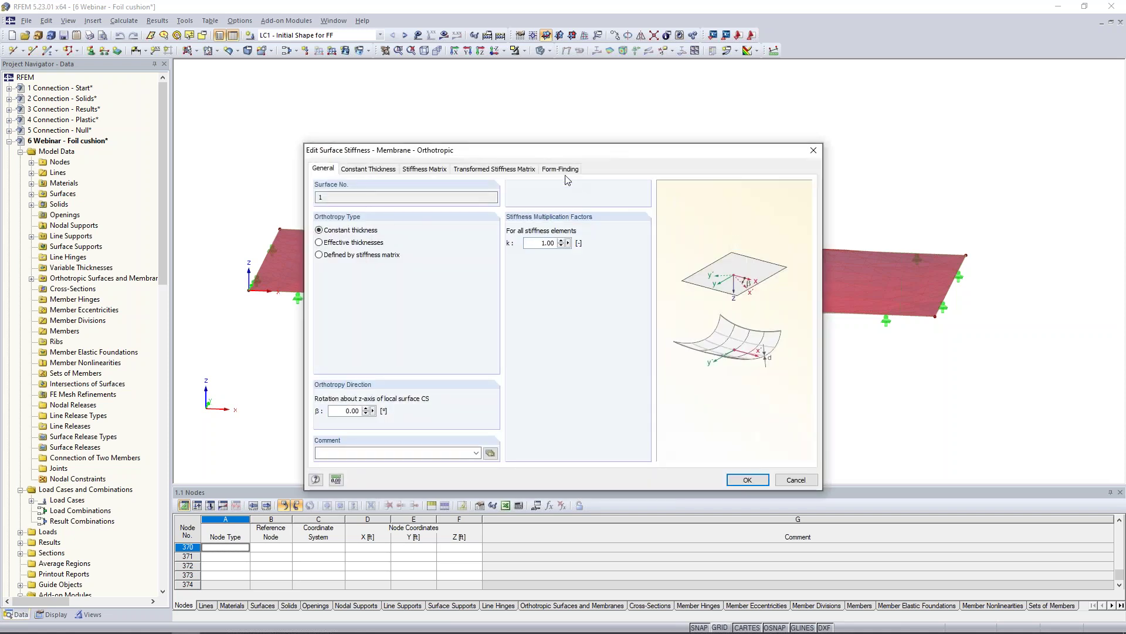
click(563, 170)
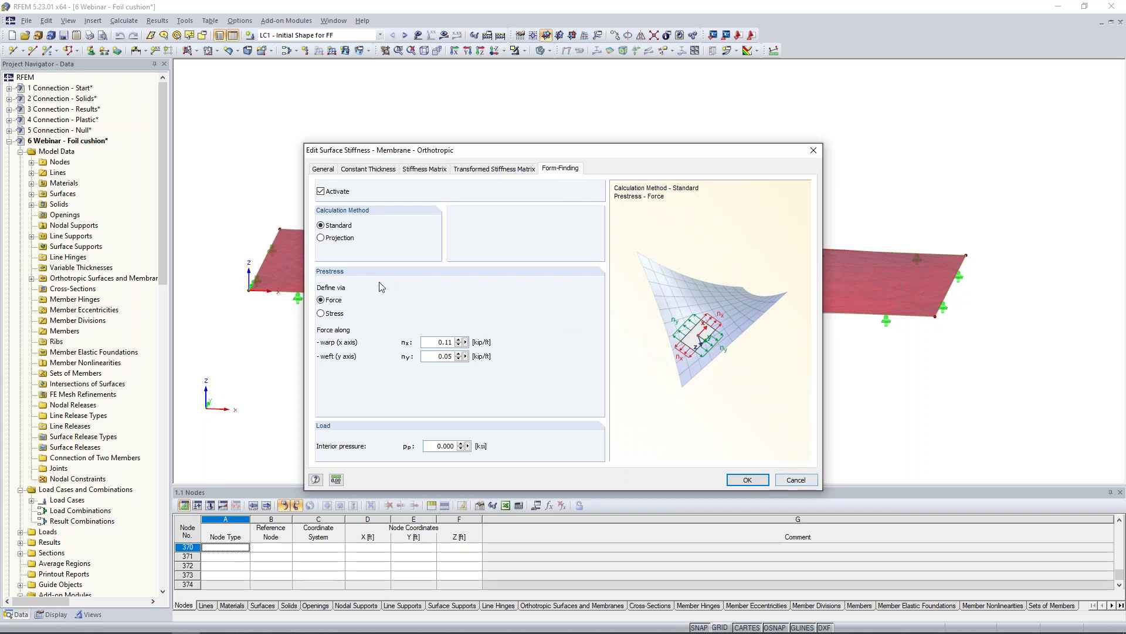
click(804, 480)
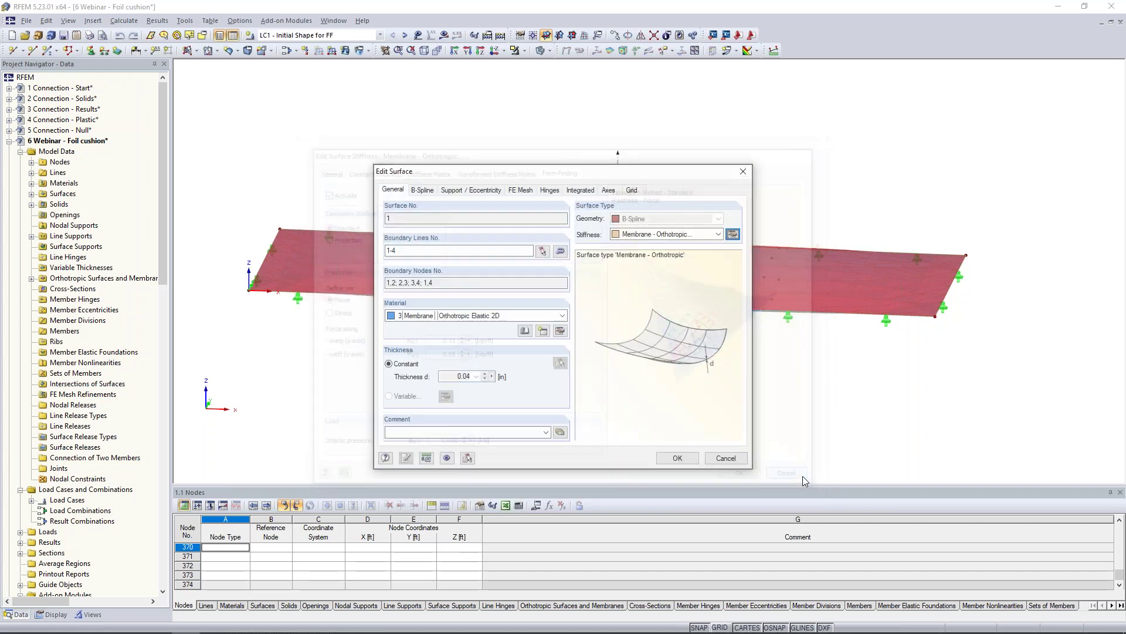
click(727, 458)
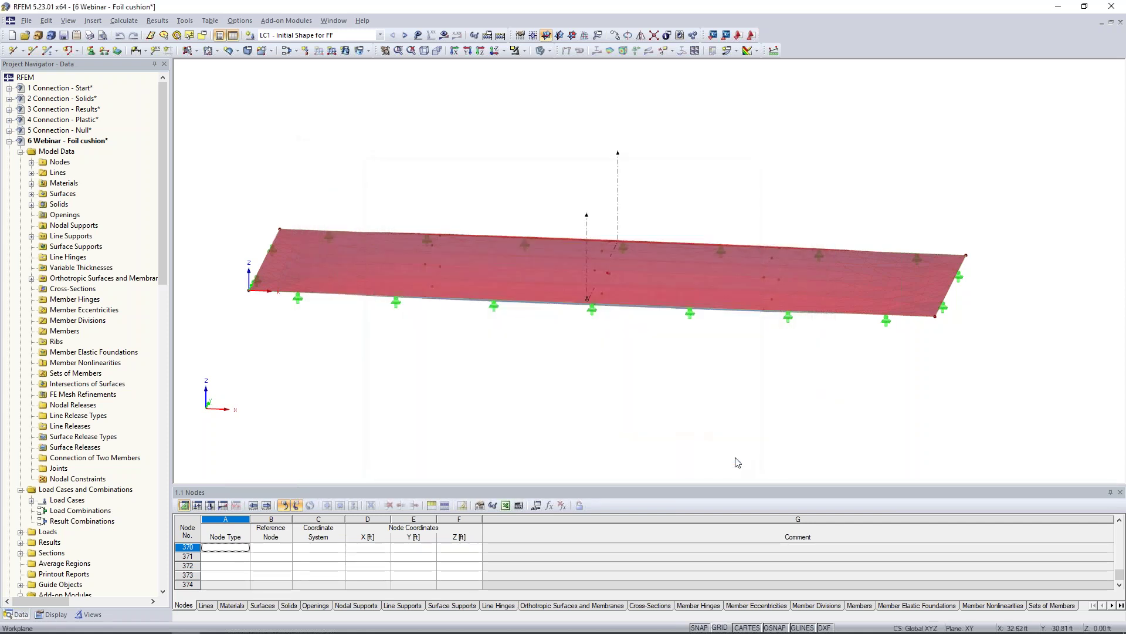
- Review the general properties of the opposite membrane, surface no. 2, from the cushion's underside without changing them
ctrl+middle_drag(670, 418, 723, 243)
double_click(693, 258)
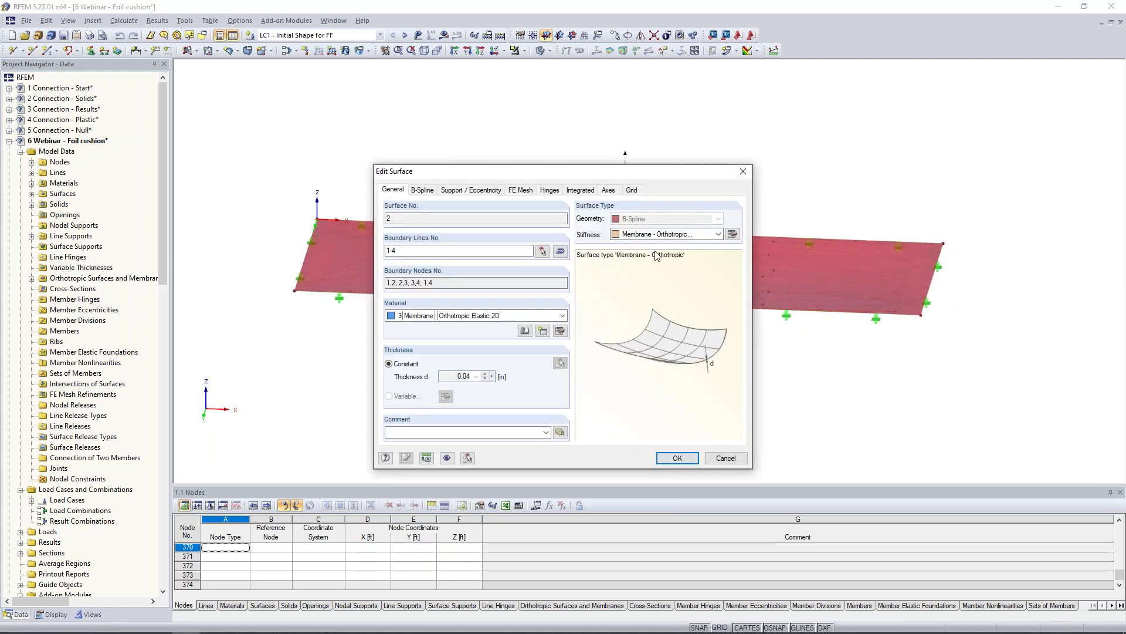
click(734, 459)
ctrl+middle_drag(732, 341, 672, 437)
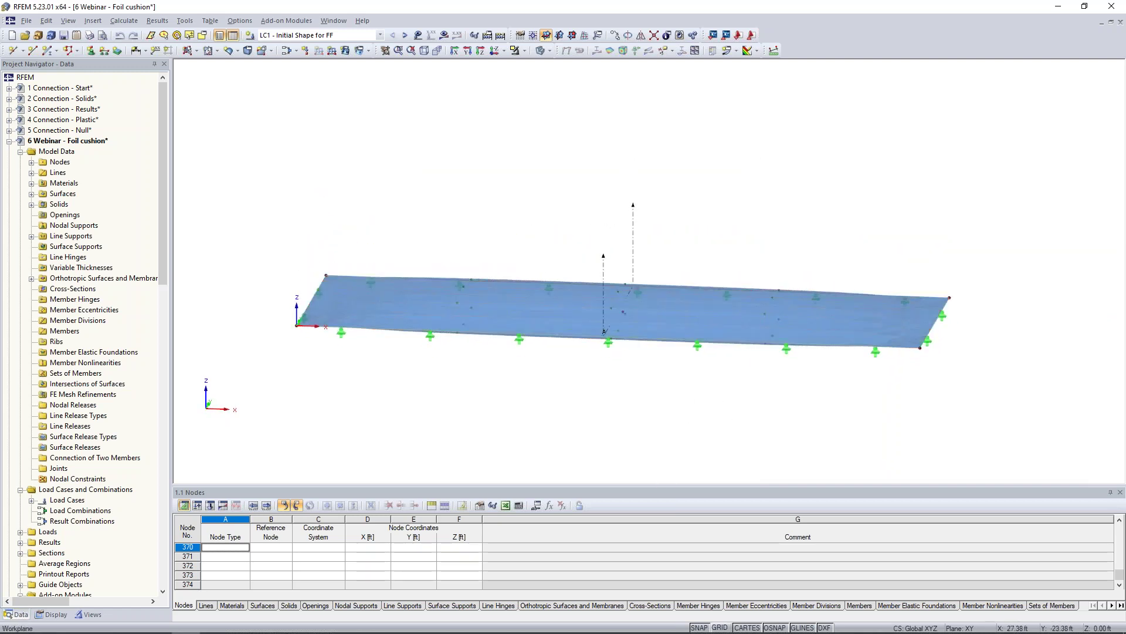
- Open the properties of gas solid no. 1 and browse the gas material library, including Helium, without changing the Dry Air material
scroll(616, 358, up, 1)
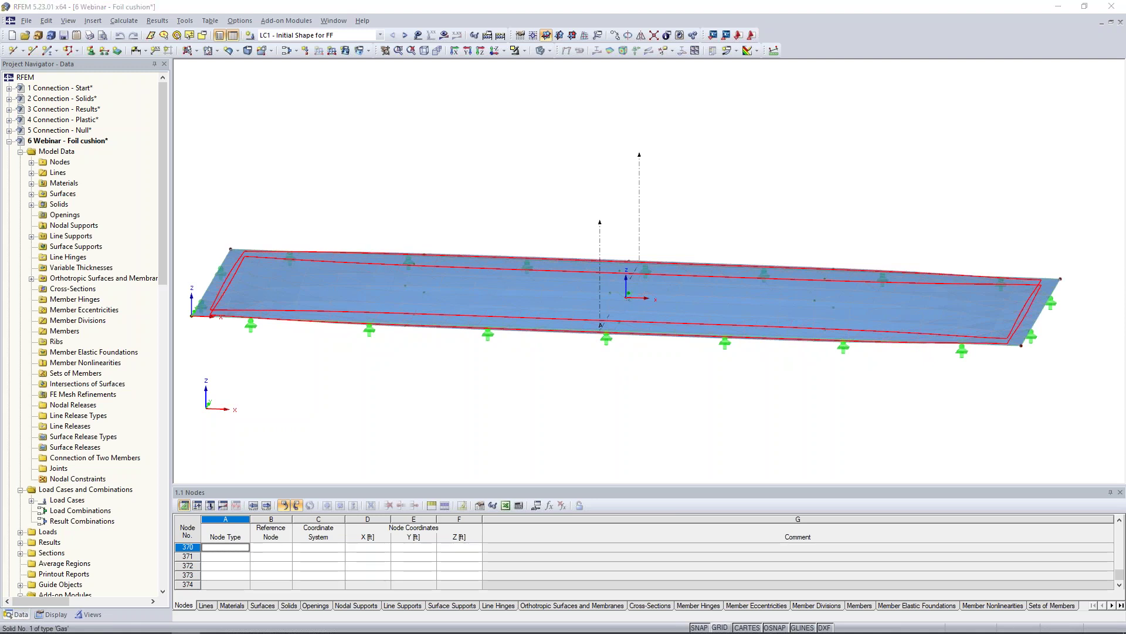
click(619, 220)
click(609, 240)
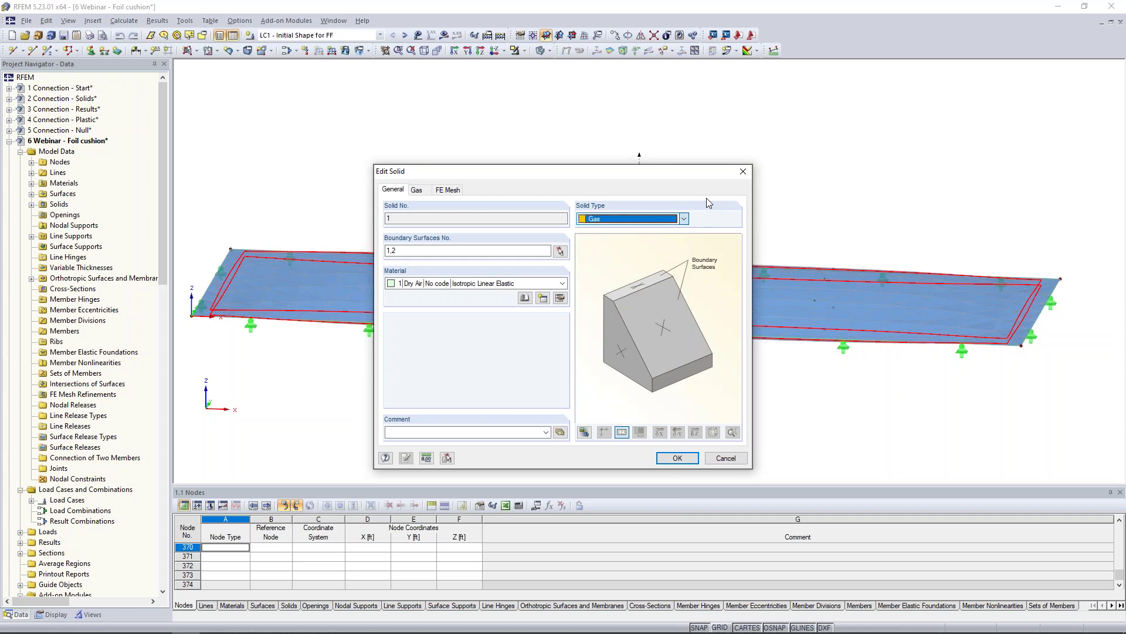
click(526, 299)
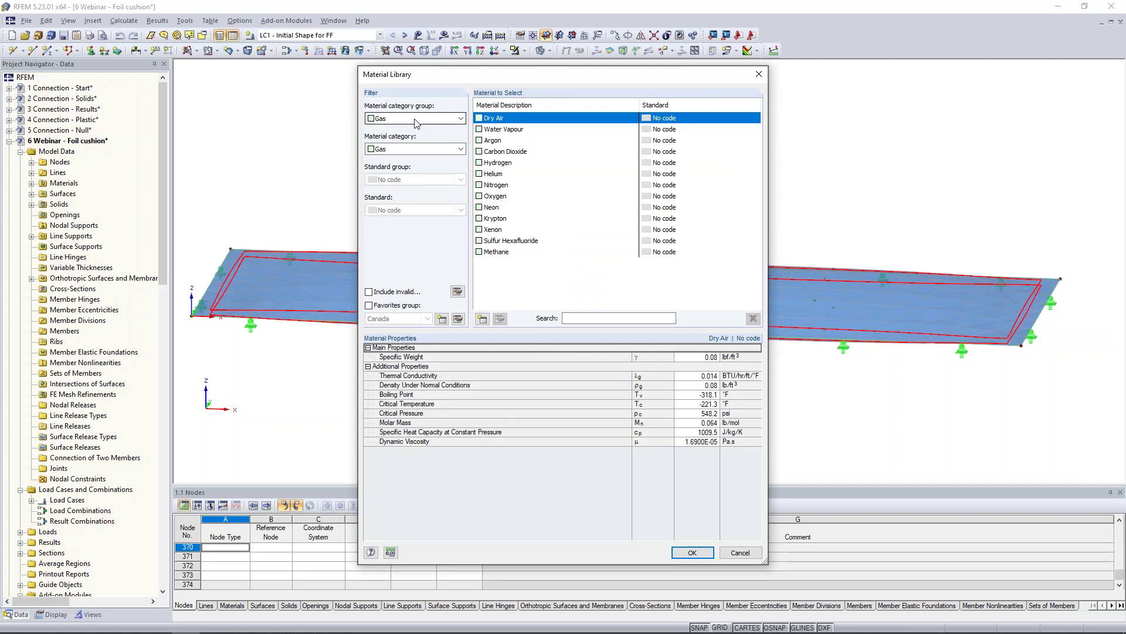
click(498, 175)
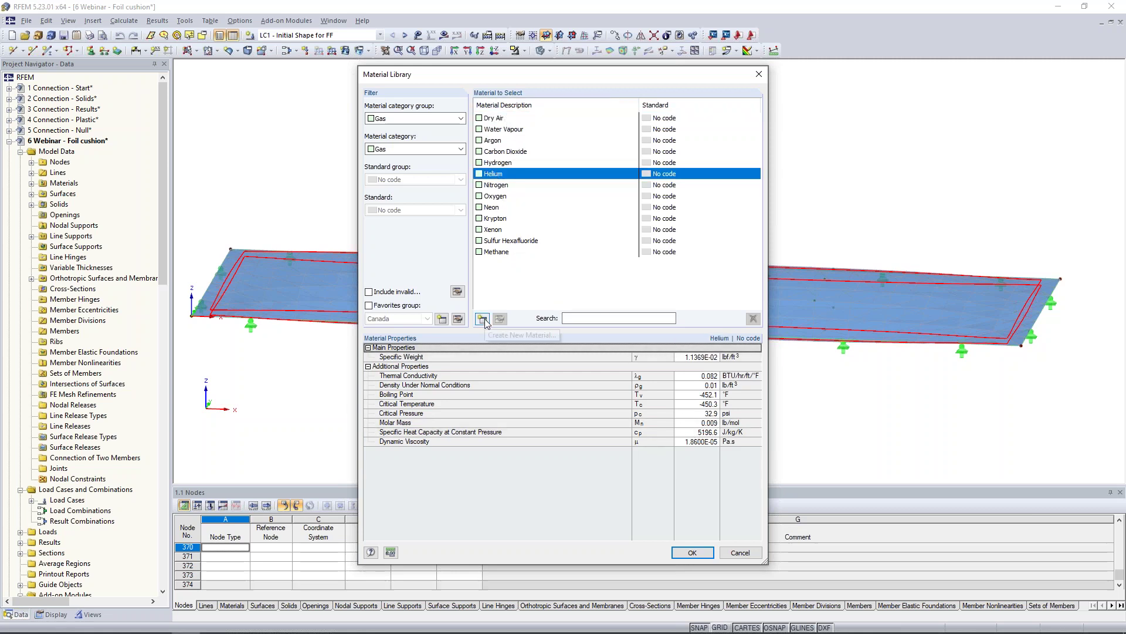
click(740, 553)
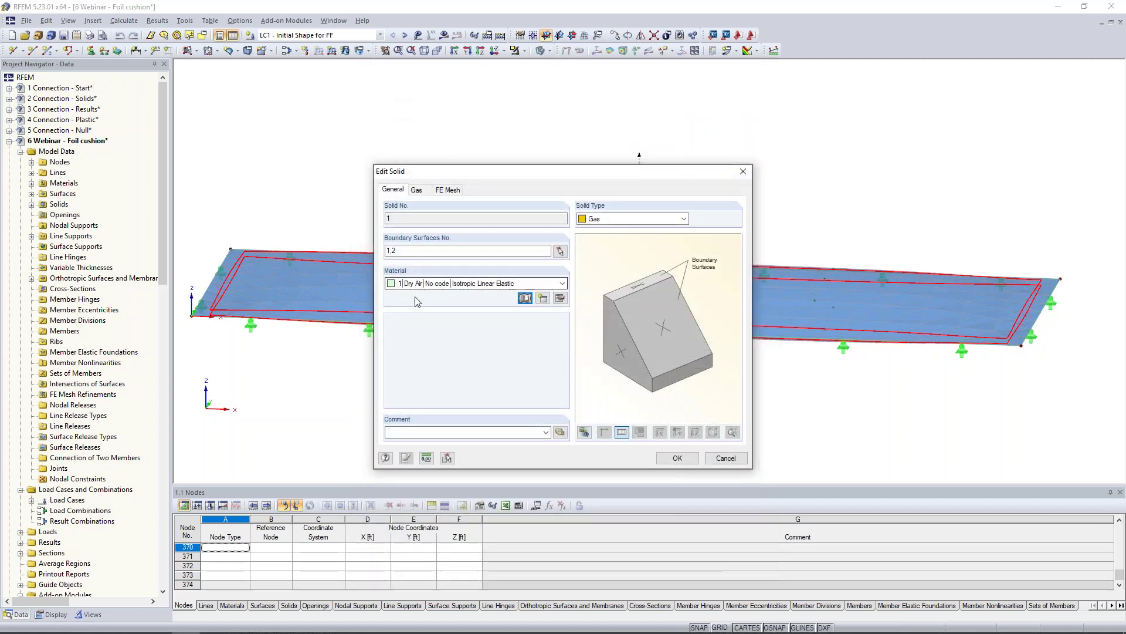
- Review the initial atmospheric pressure and initial temperature parameters of gas solid no. 1 without changing them
click(416, 190)
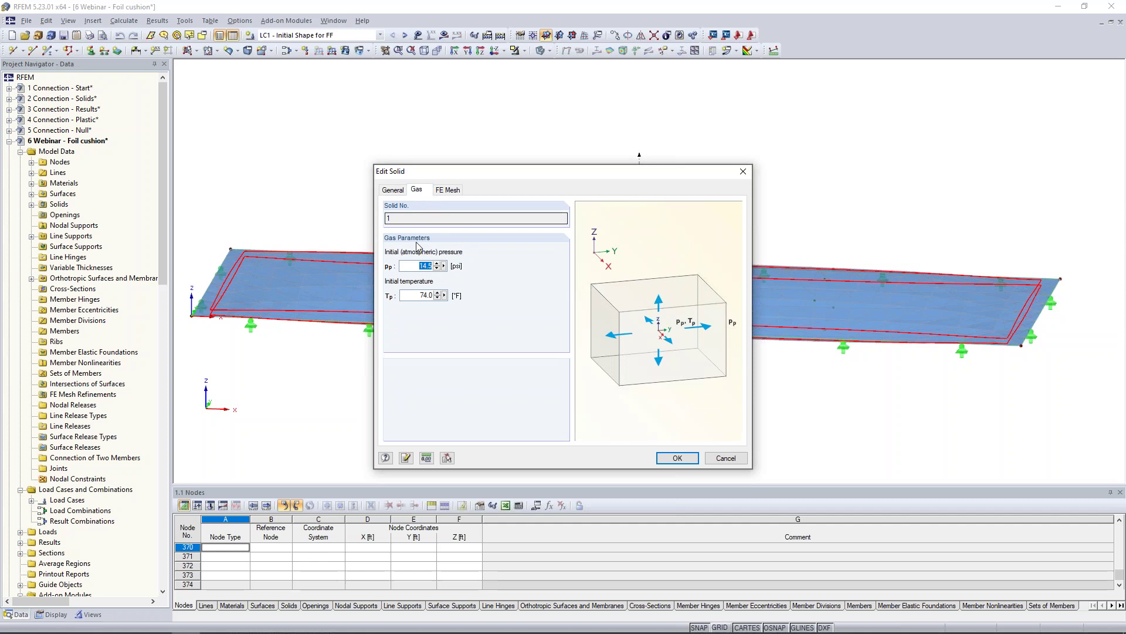
click(413, 266)
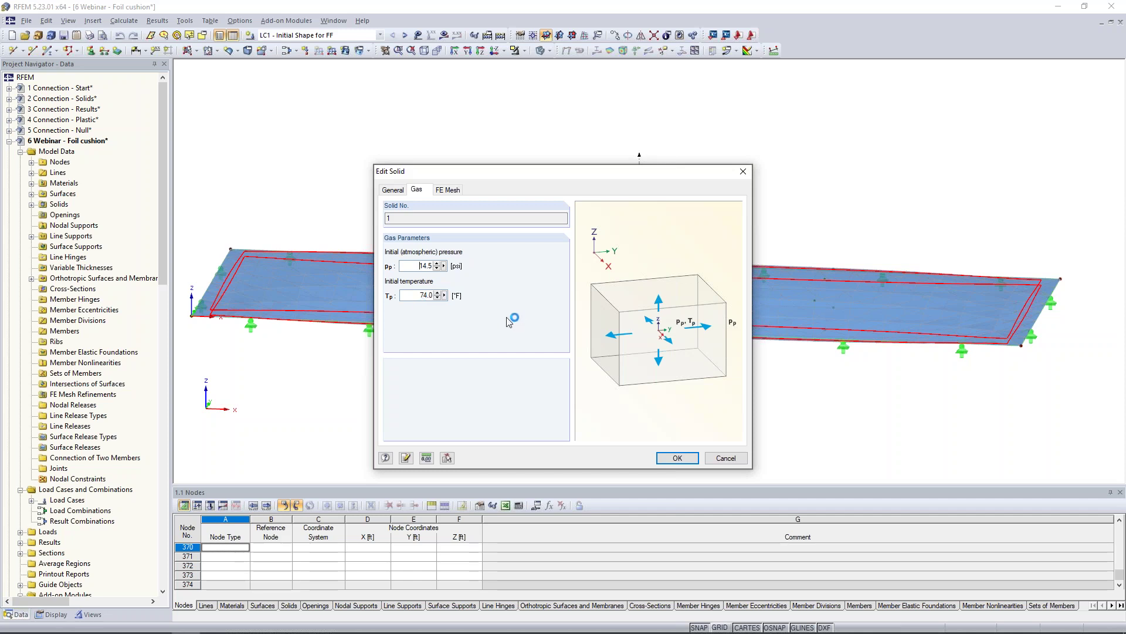
click(725, 458)
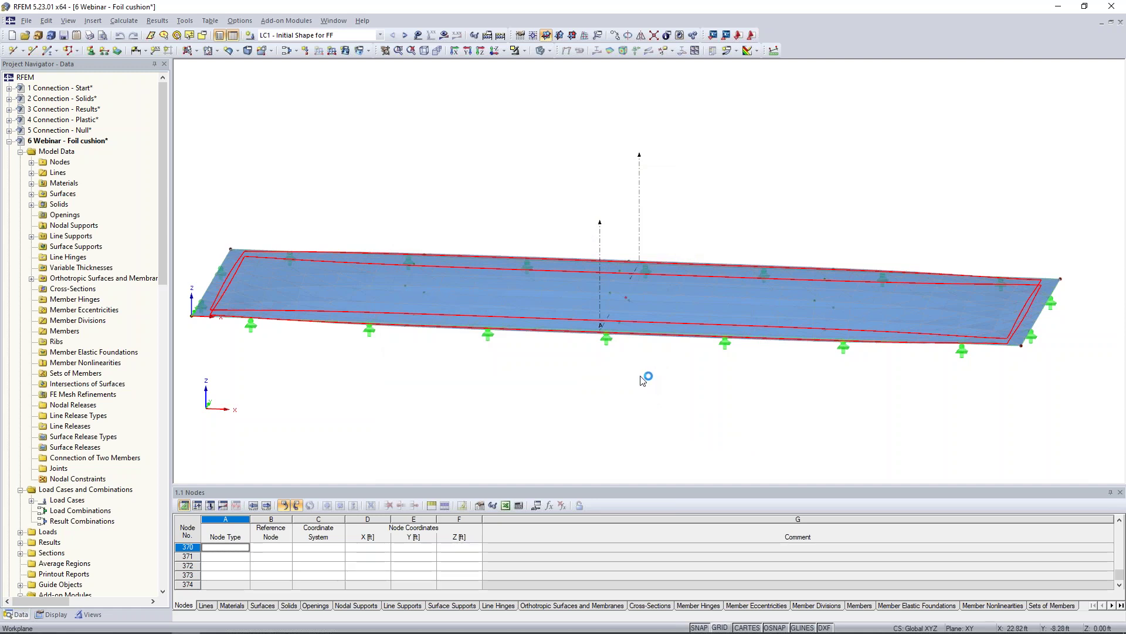
- Show the loads of LC1 - Initial Shape for FF and review the gas solid load's resulting overpressure settings without changing them
scroll(647, 380, down, 1)
ctrl+middle_drag(647, 380, 595, 381)
scroll(642, 402, down, 1)
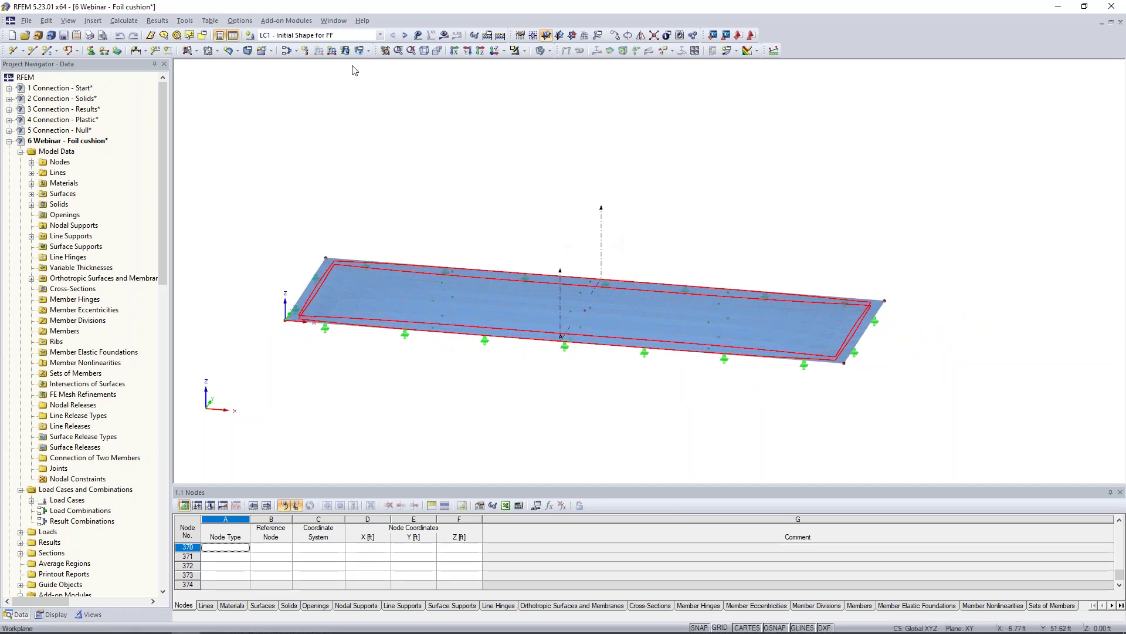
click(418, 35)
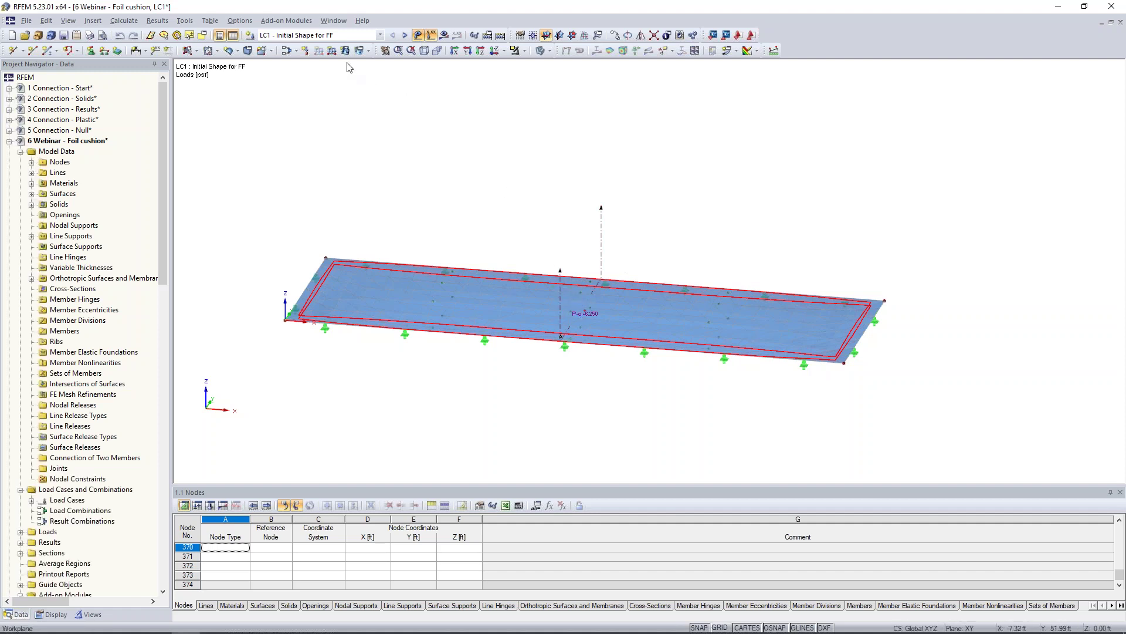
click(369, 51)
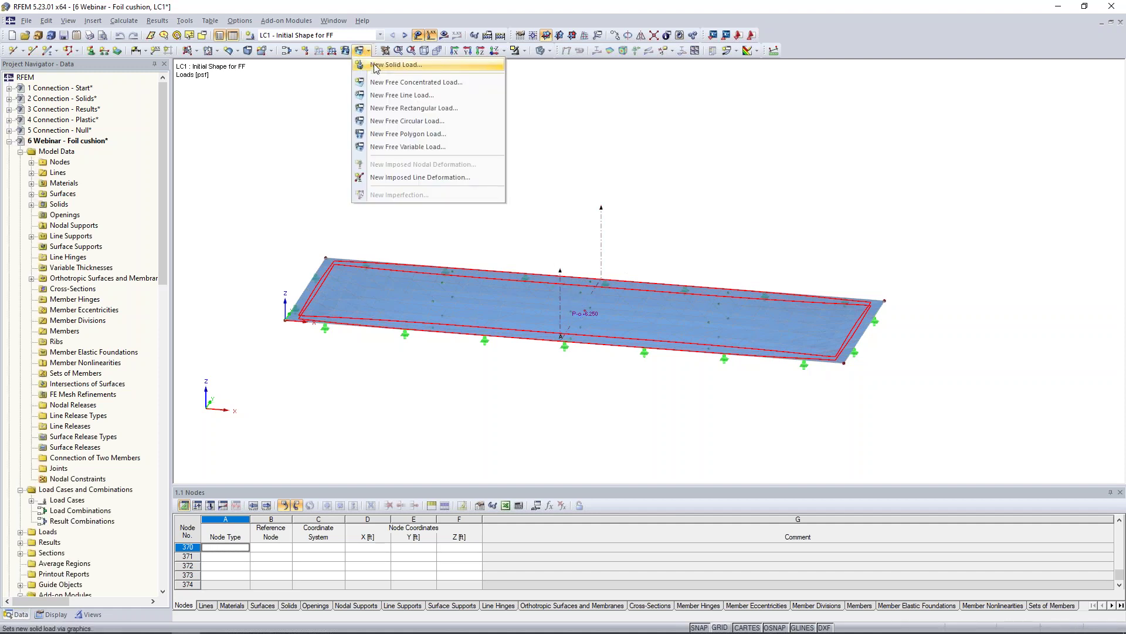
click(376, 66)
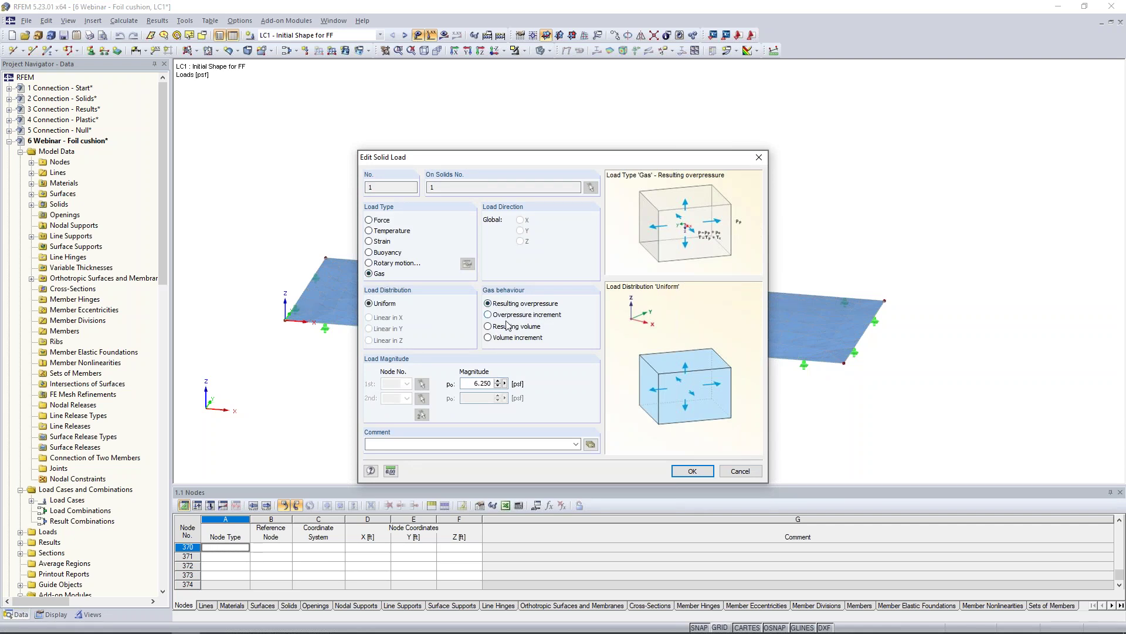
click(468, 382)
click(740, 471)
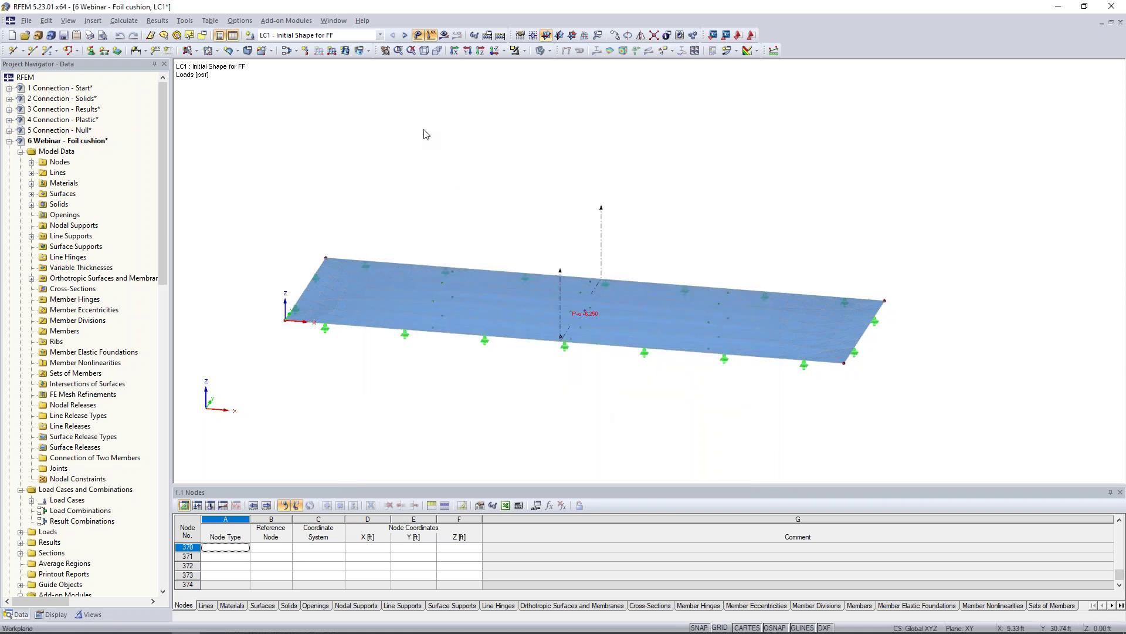
- Show the LC1 results and display the form-found shape of the cushion surfaces as contour lines
click(444, 35)
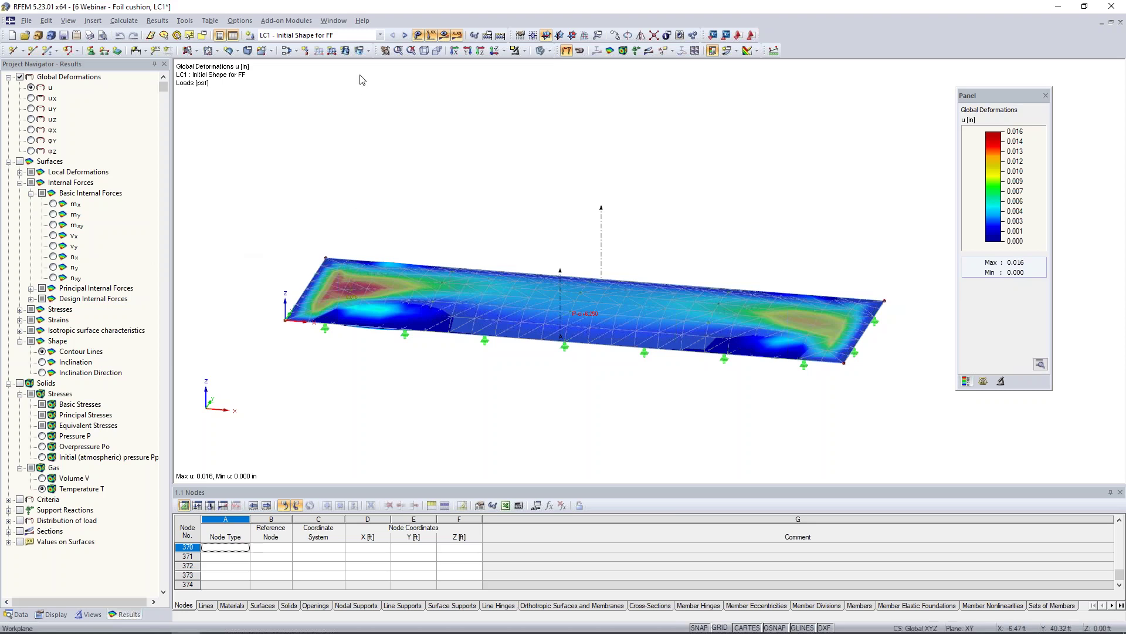
click(42, 352)
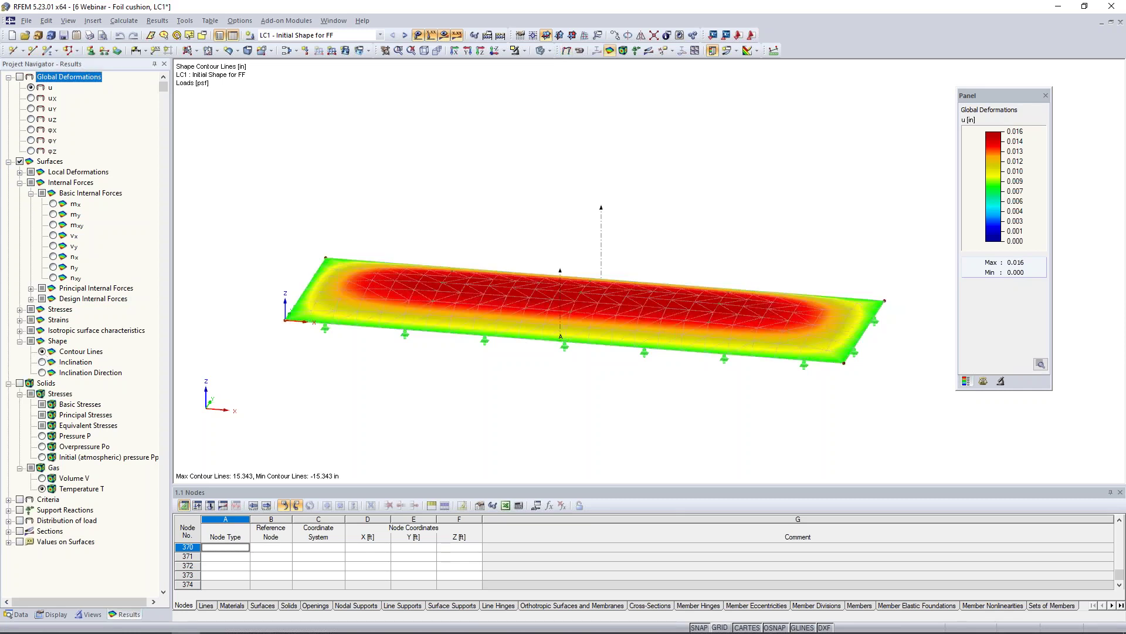
ctrl+middle_drag(607, 413, 499, 359)
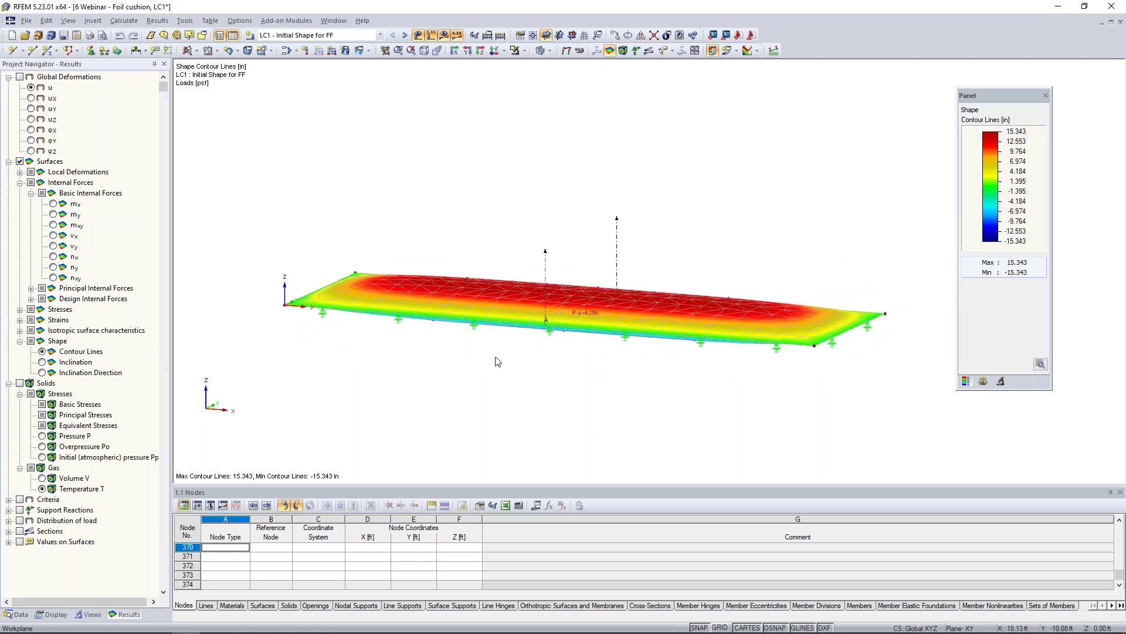
scroll(534, 353, down, 1)
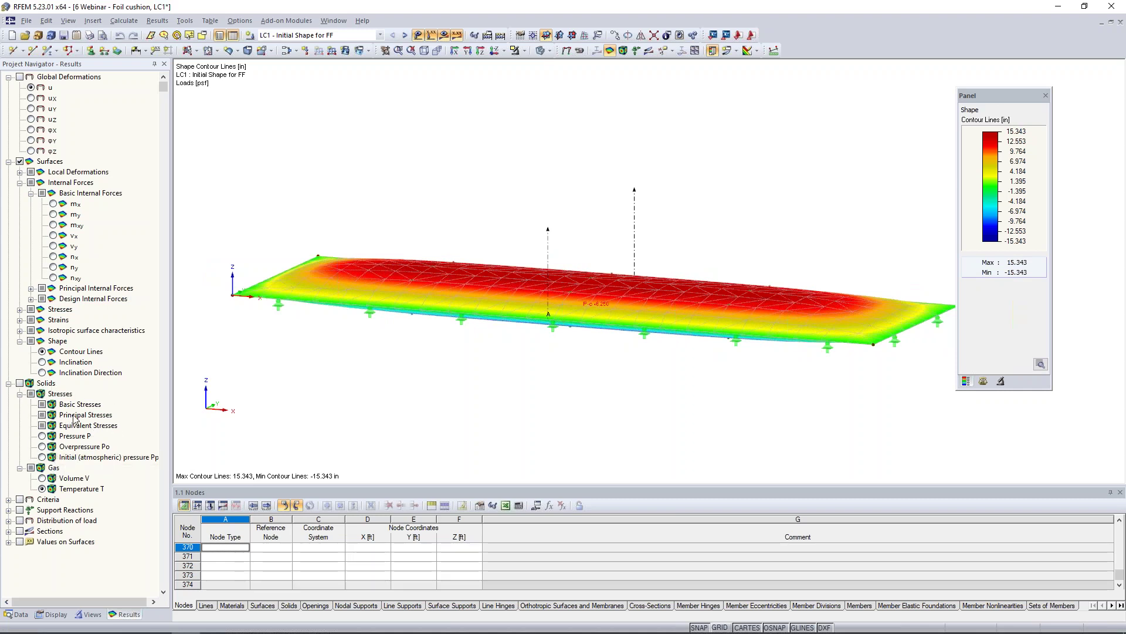
- Display the gas solid's pressure P, overpressure Po and volume V results for LC1
click(42, 436)
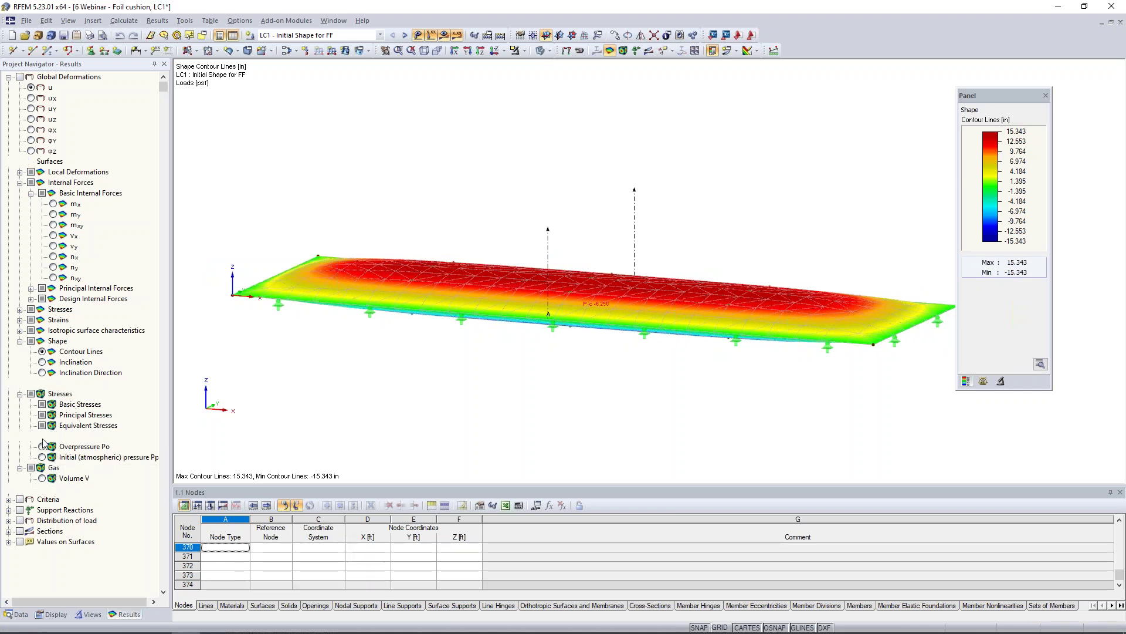
click(42, 447)
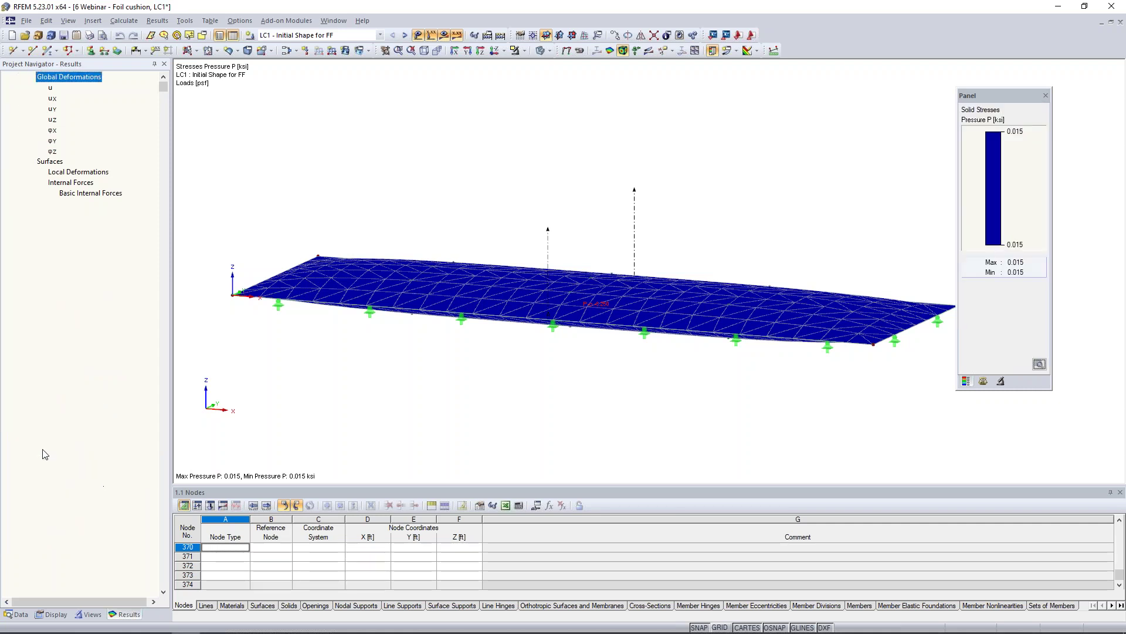
click(42, 478)
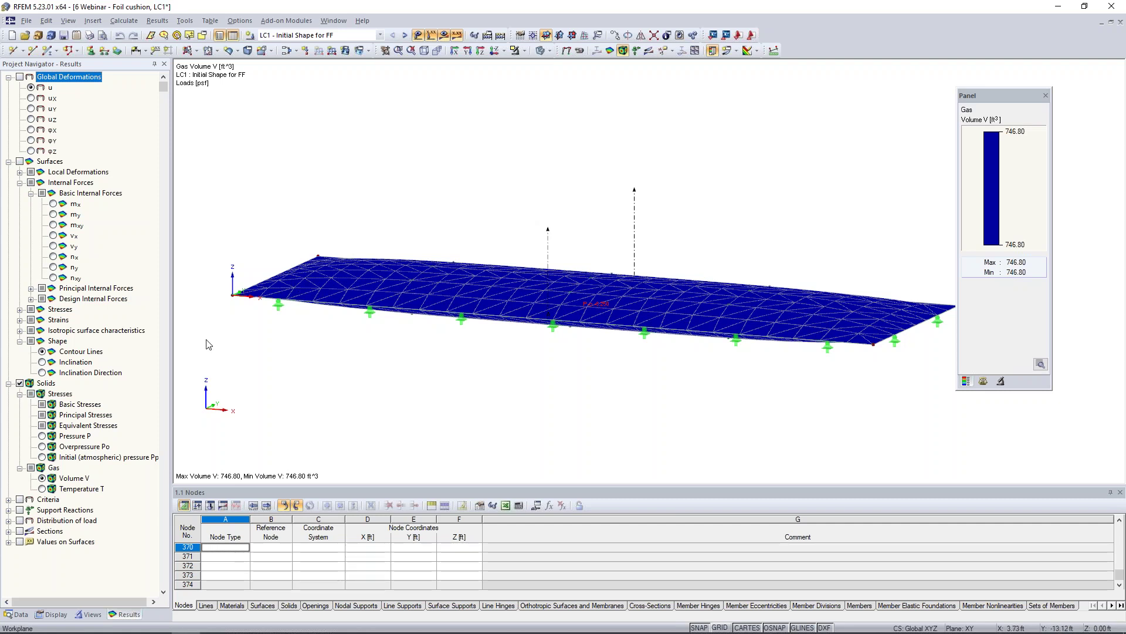
ctrl+middle_drag(403, 346, 581, 391)
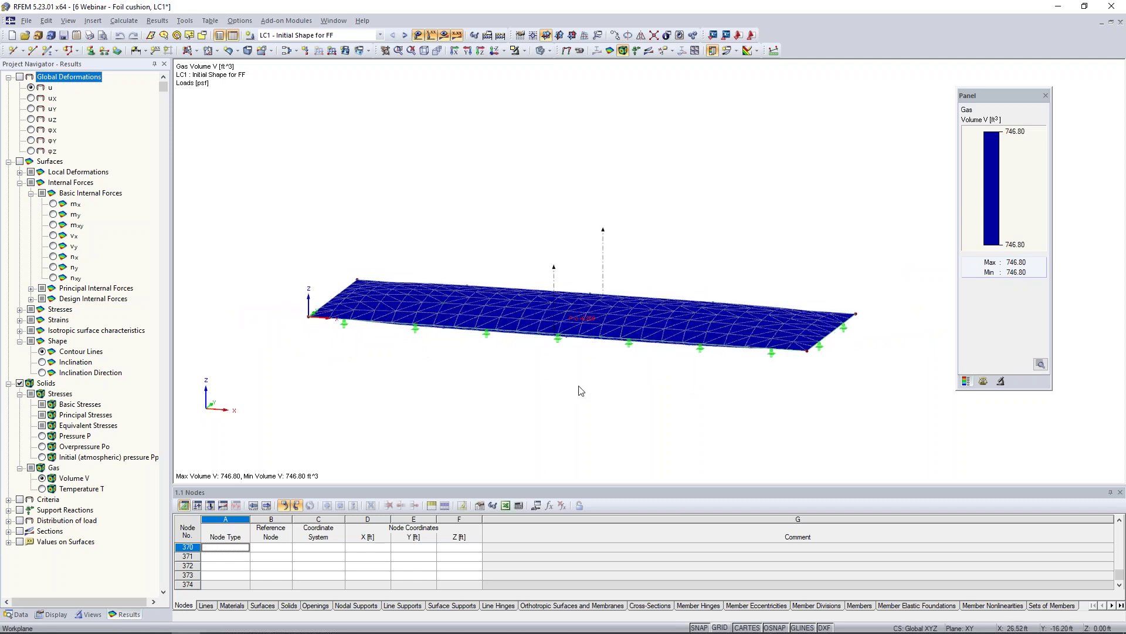
- Switch to LC2 - Open Cushion - Pressure + Snow and check its gas solid load with the results temporarily hidden
click(404, 36)
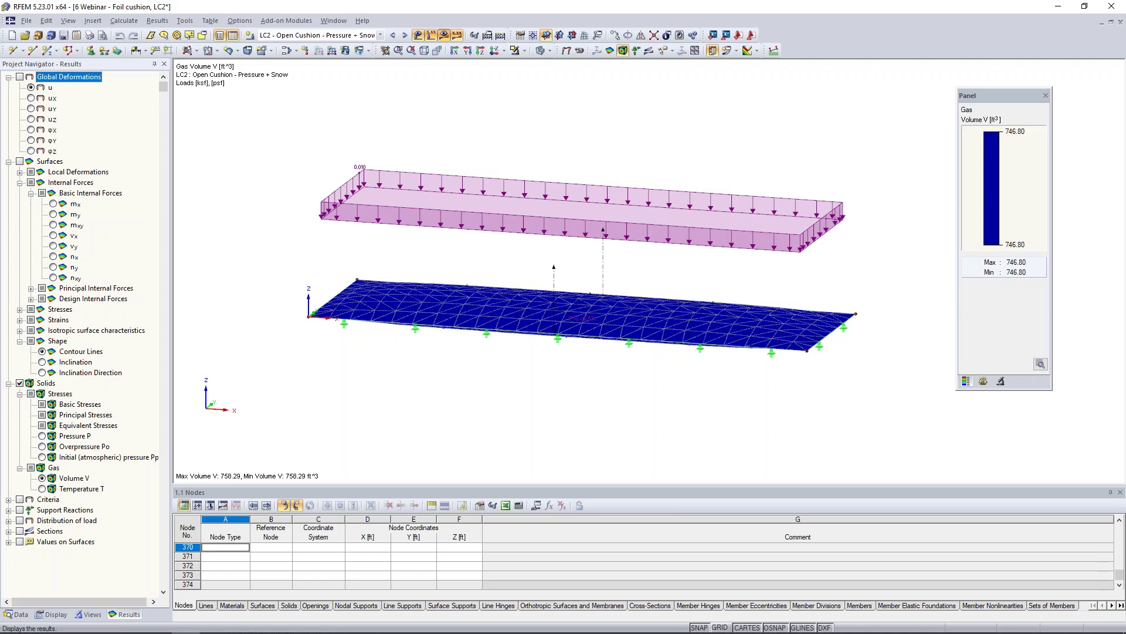
click(444, 35)
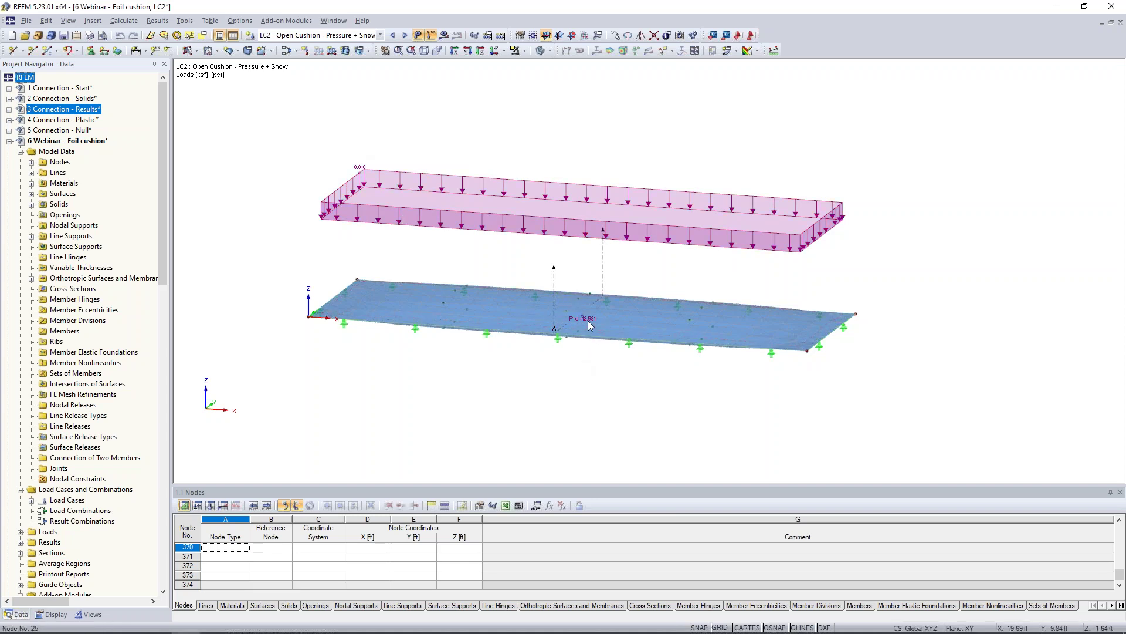
mouse_move(583, 320)
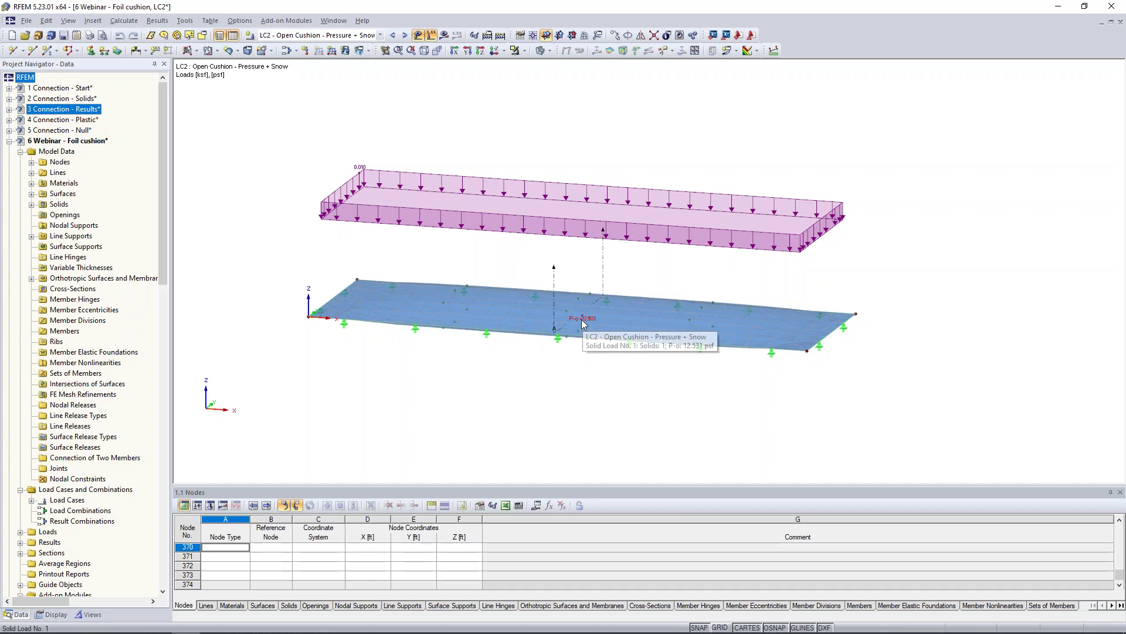
click(444, 34)
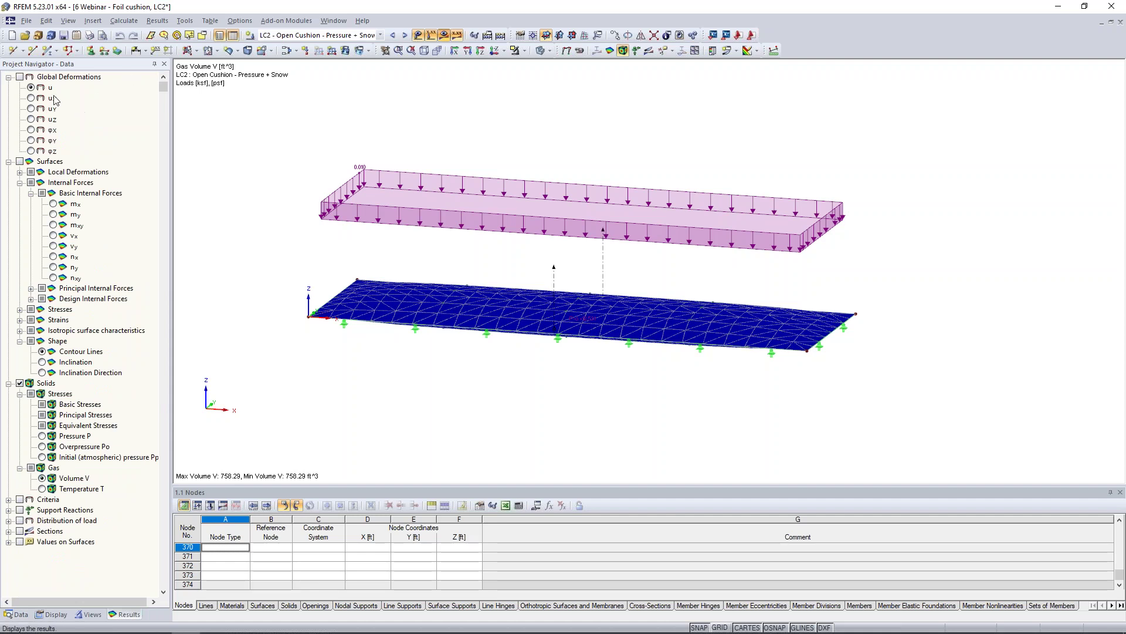
- Animate the cushion's global deformations u for LC2, inspect them from above and below, and hide the results
click(19, 77)
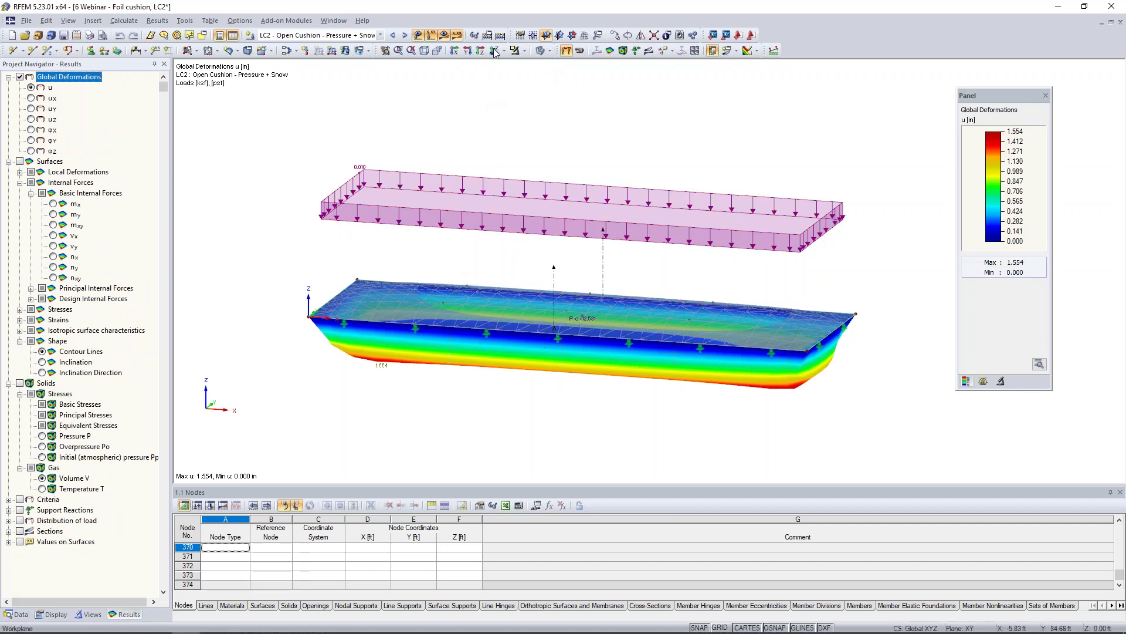
click(578, 50)
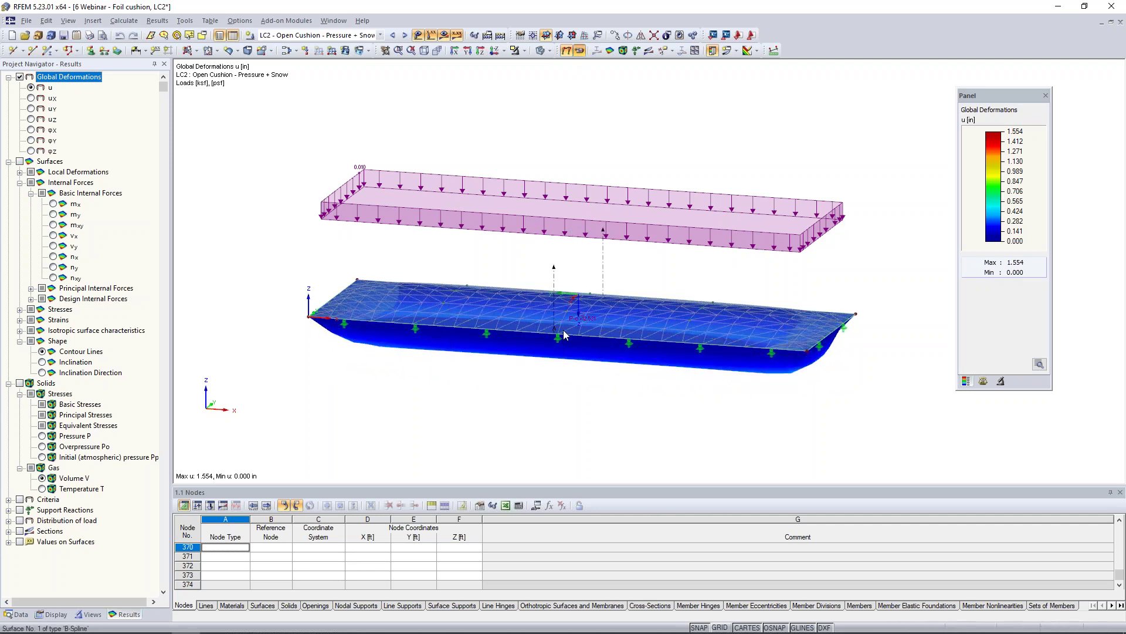
mouse_move(606, 243)
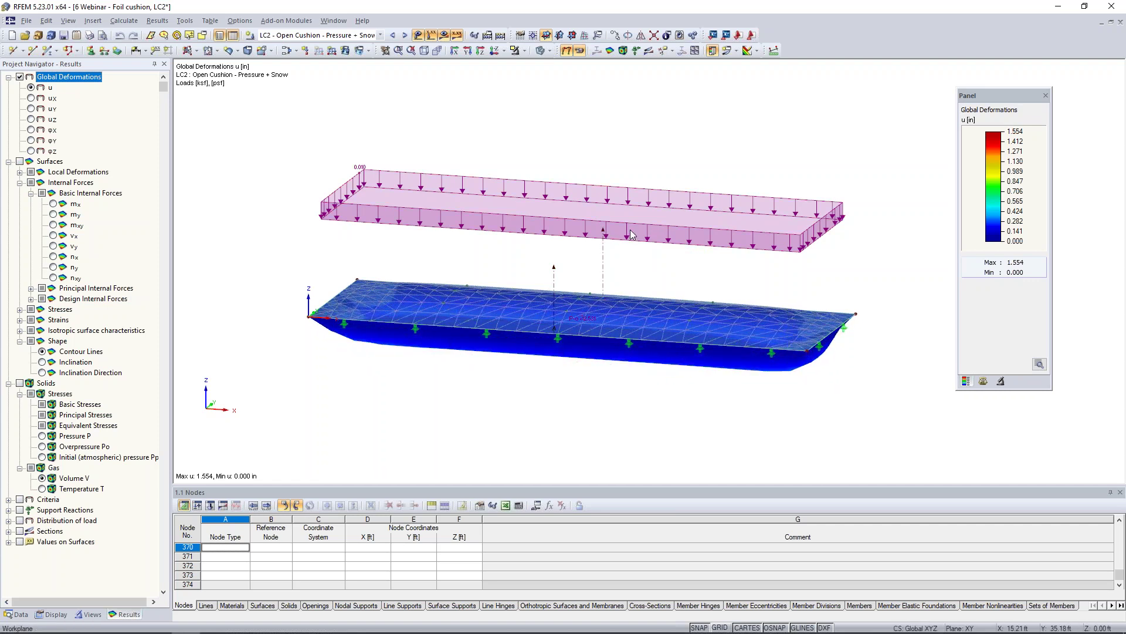
ctrl+middle_drag(615, 359, 636, 256)
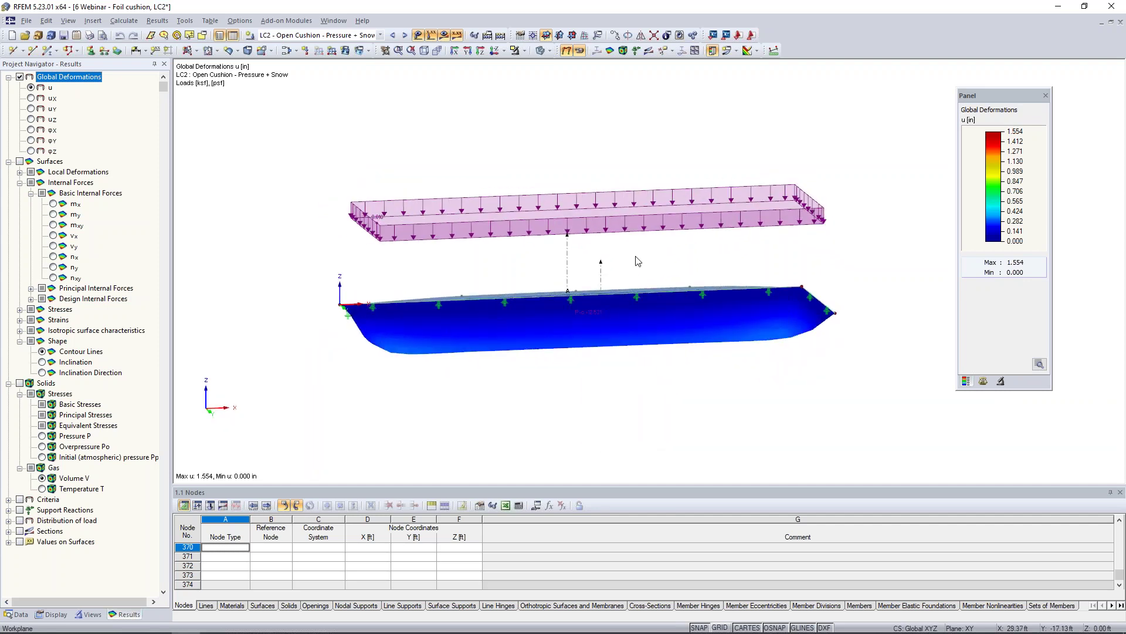
ctrl+middle_drag(662, 329, 669, 399)
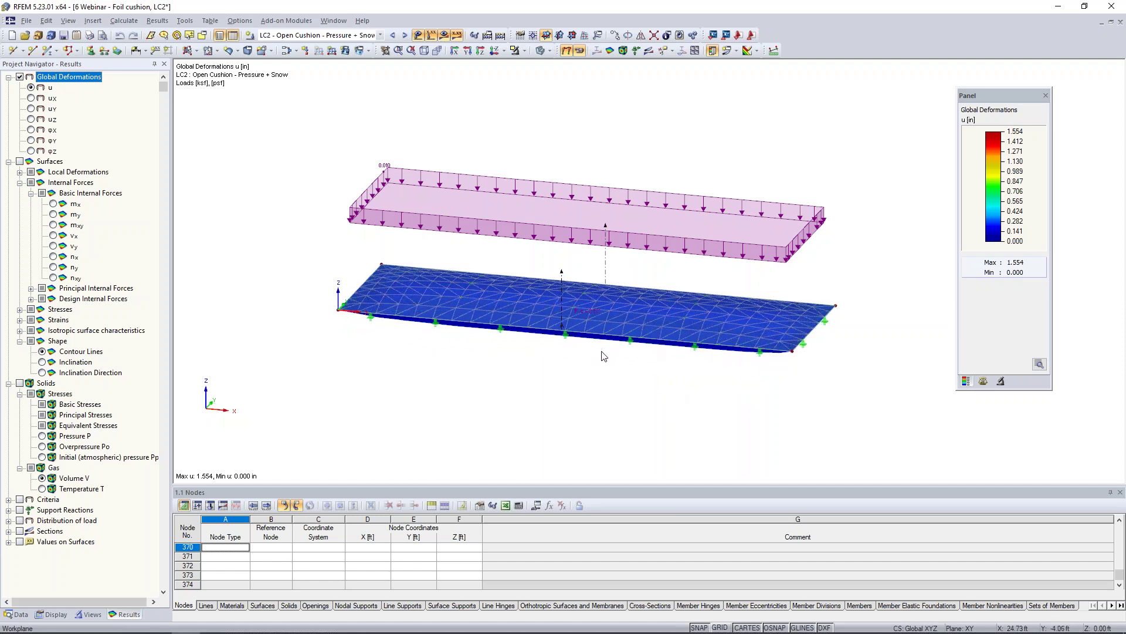
scroll(603, 355, up, 3)
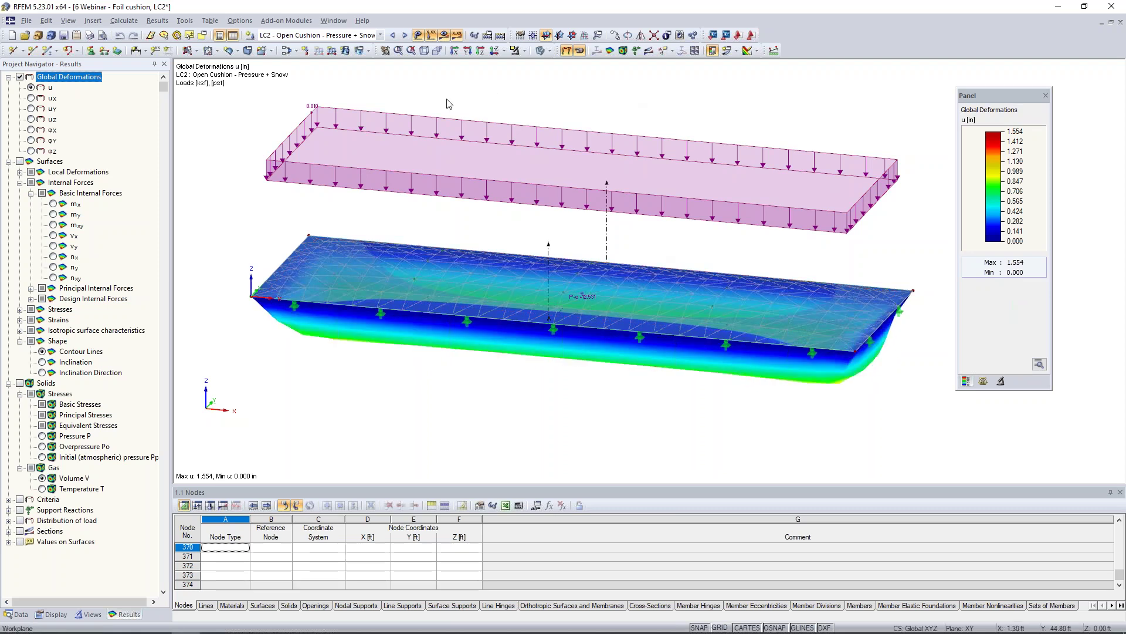
click(445, 35)
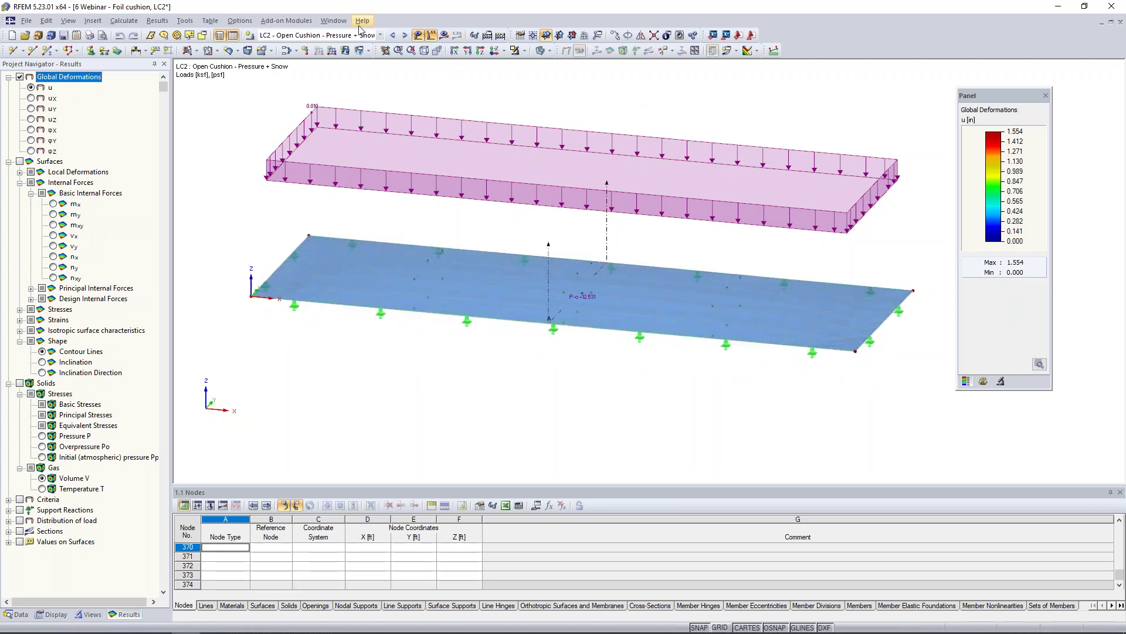
- Switch to the 8 Contact Solid model and view its bolted end-plate beam connection from a slightly different angle
click(339, 22)
click(374, 247)
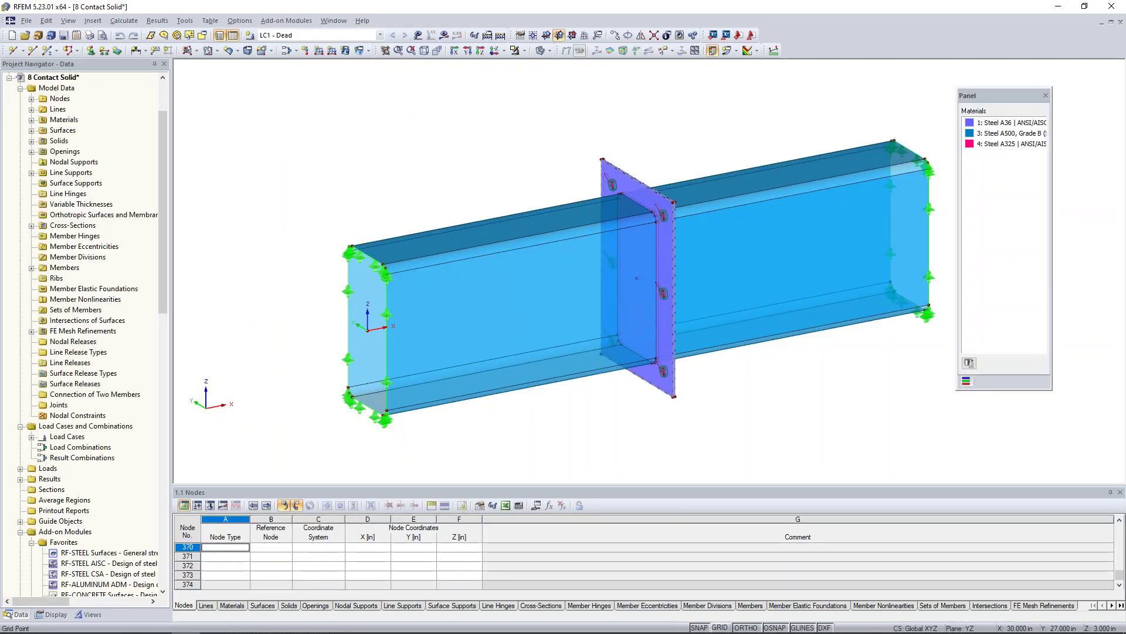
middle_drag(500, 171, 450, 182)
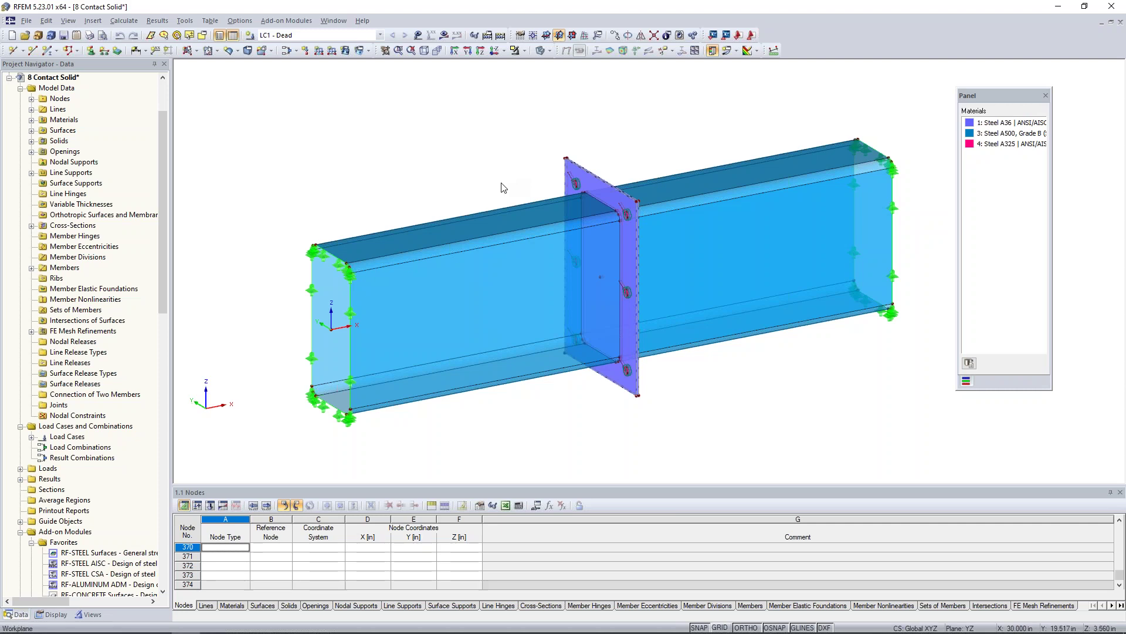
ctrl+middle_drag(502, 183, 449, 168)
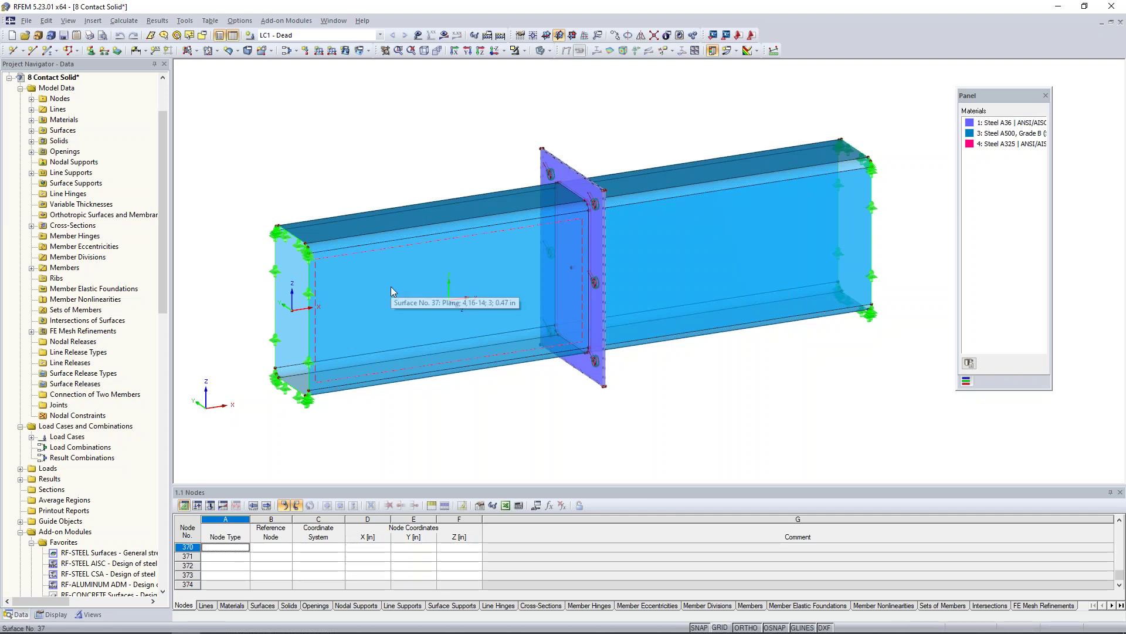
- Check the thickness and material of the tube's side surface No. 37 and leave them as they are
click(435, 256)
double_click(414, 227)
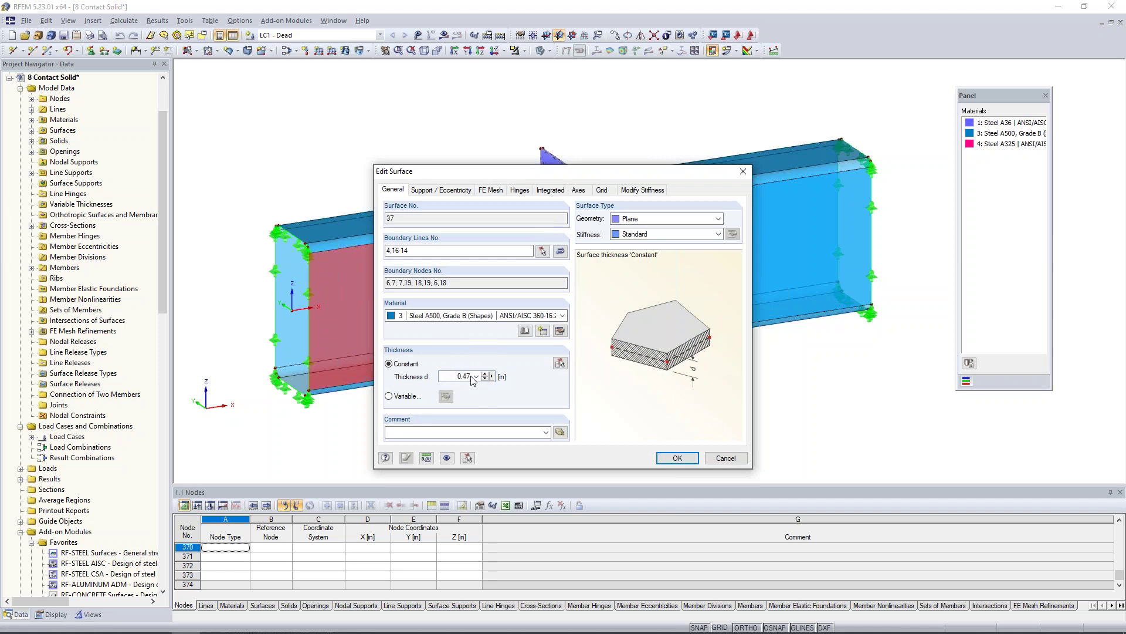
click(725, 458)
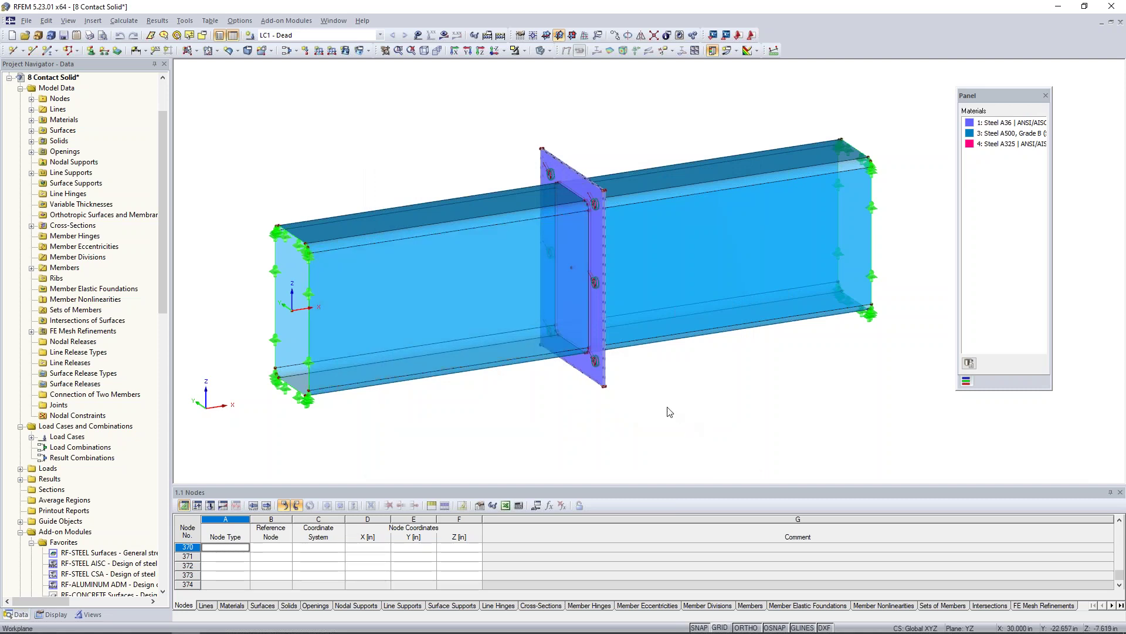
- Check the thickness and material of the first end plate, surface No. 9, without editing it
scroll(632, 401, up, 4)
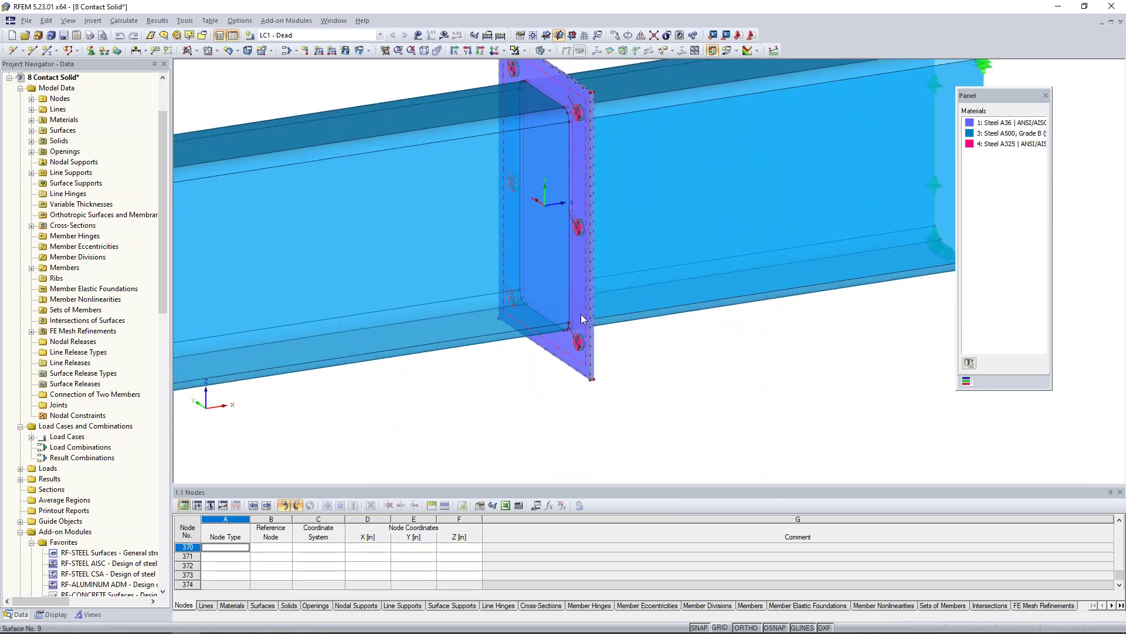
click(581, 317)
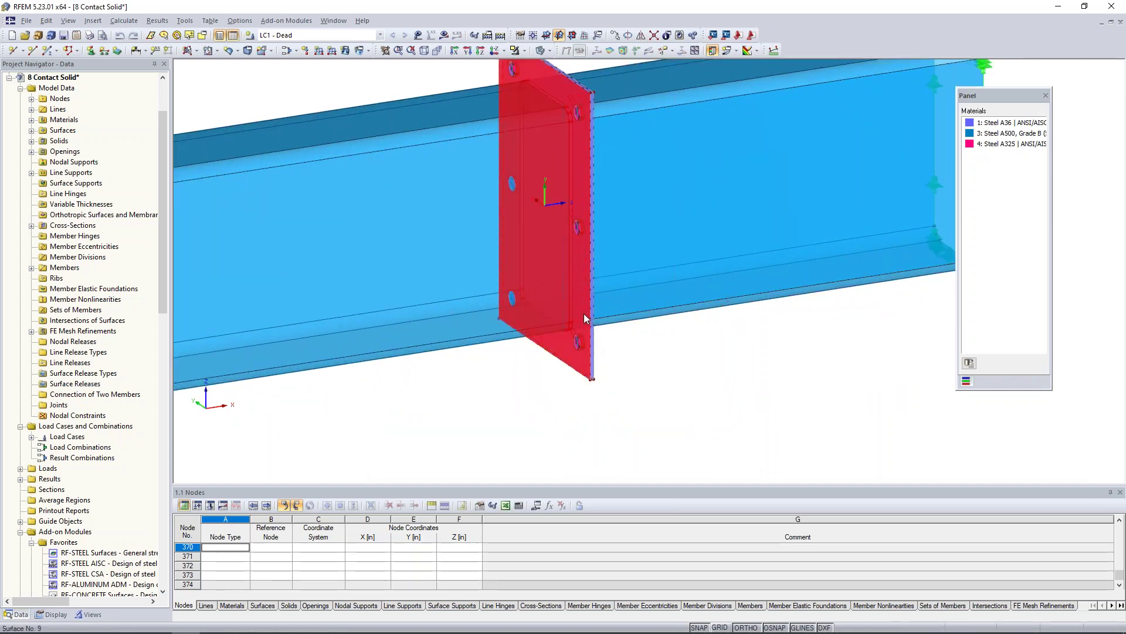
double_click(583, 314)
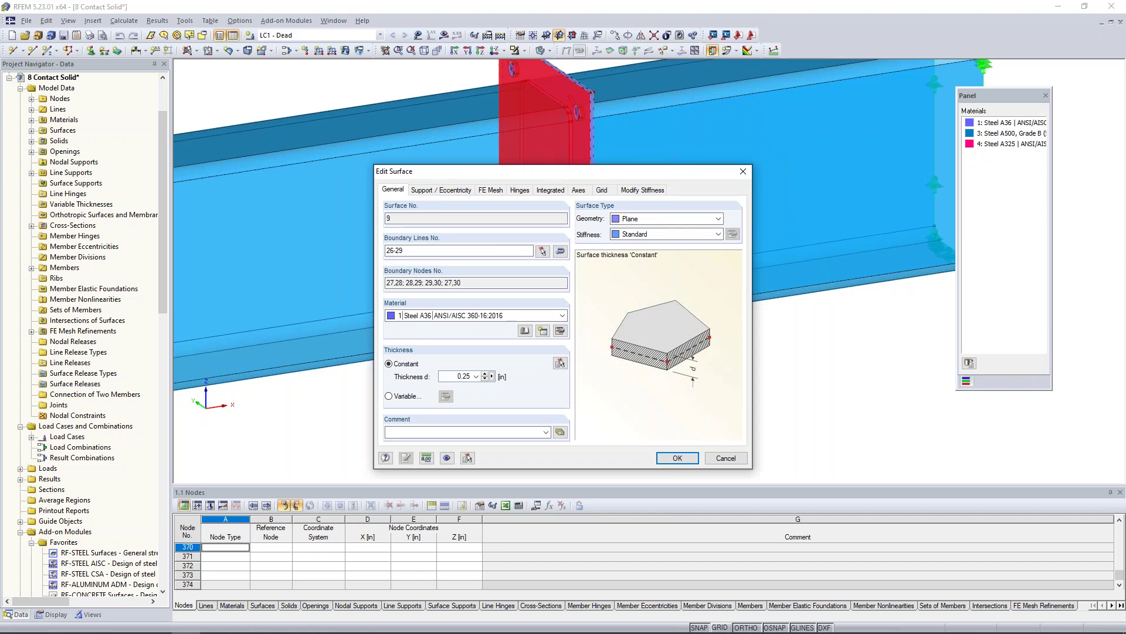
click(721, 460)
- Check the thickness and material of the opposite end plate, surface No. 18, and clear the selection
click(741, 362)
ctrl+middle_drag(741, 362, 710, 241)
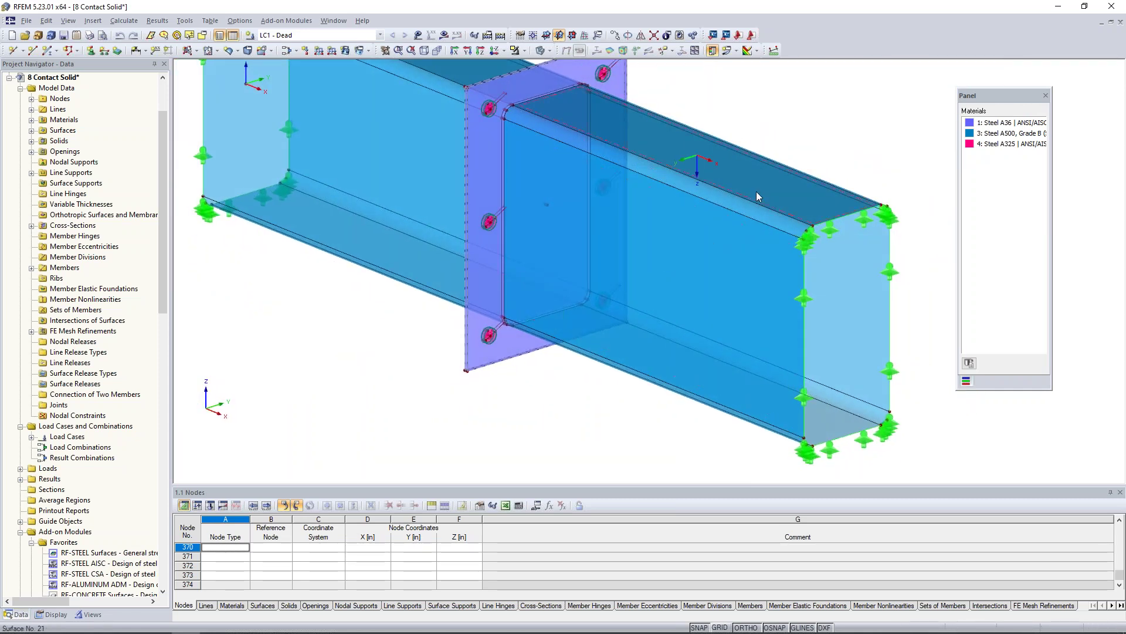
click(477, 360)
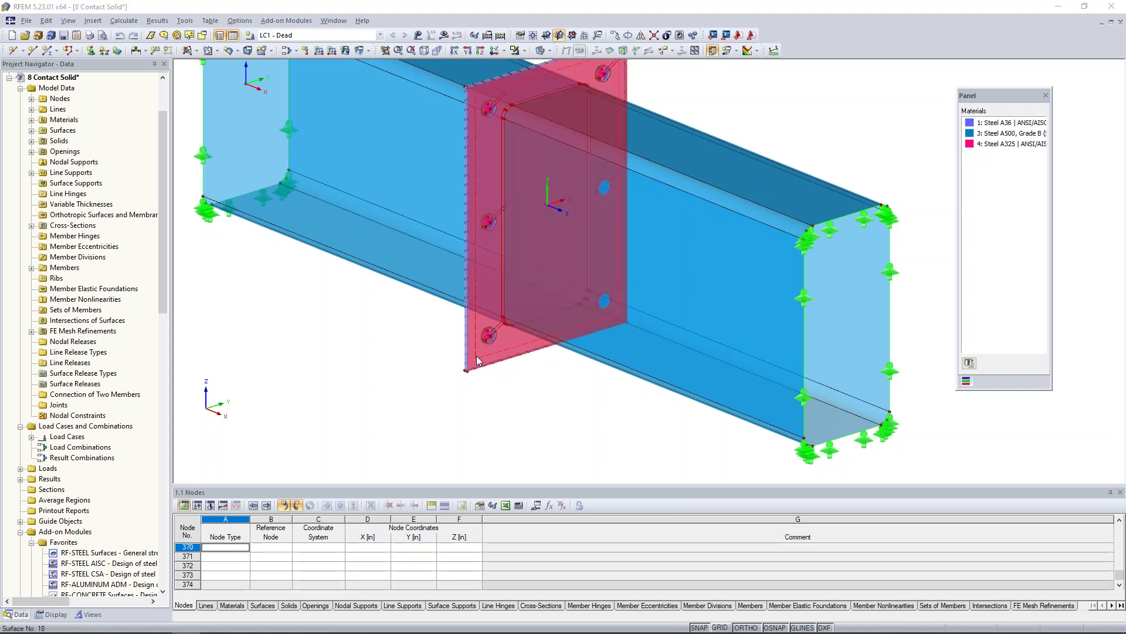
double_click(476, 360)
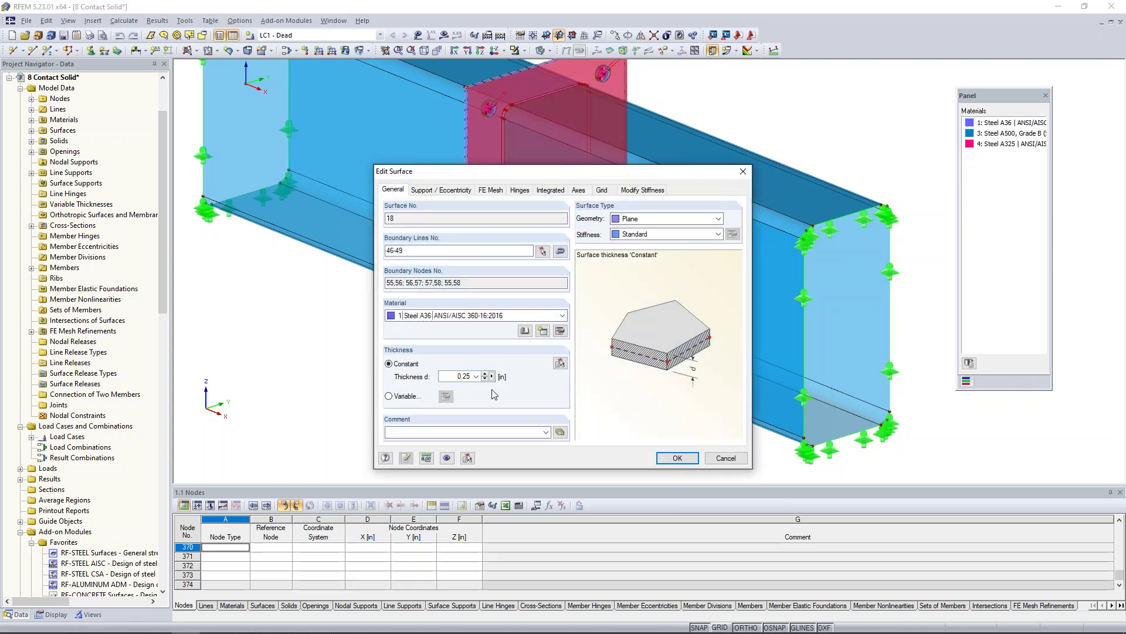
click(723, 460)
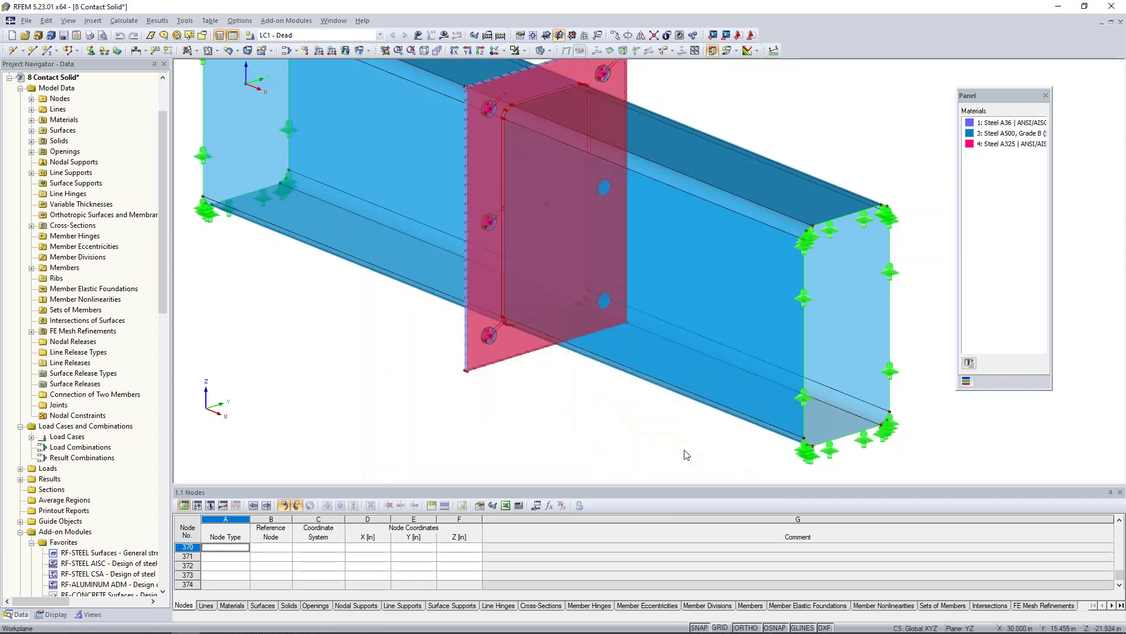
click(418, 388)
- Switch the model to wireframe display to expose the space between the two end plates
ctrl+middle_drag(415, 382, 780, 387)
scroll(697, 371, down, 1)
ctrl+middle_drag(696, 370, 650, 419)
scroll(554, 273, up, 4)
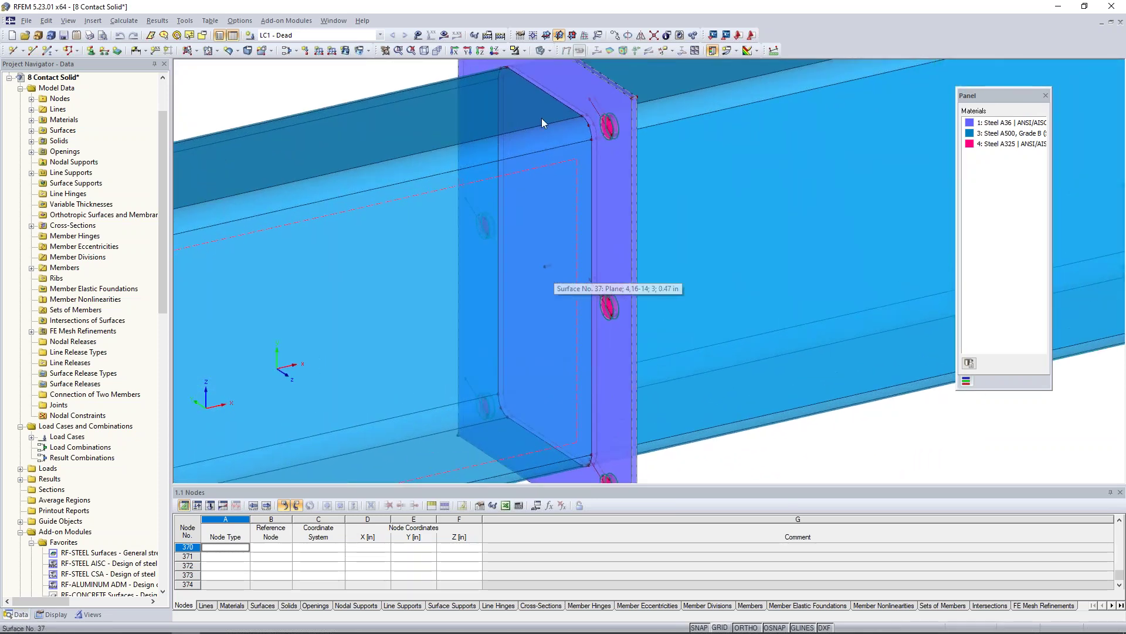
click(548, 53)
click(550, 64)
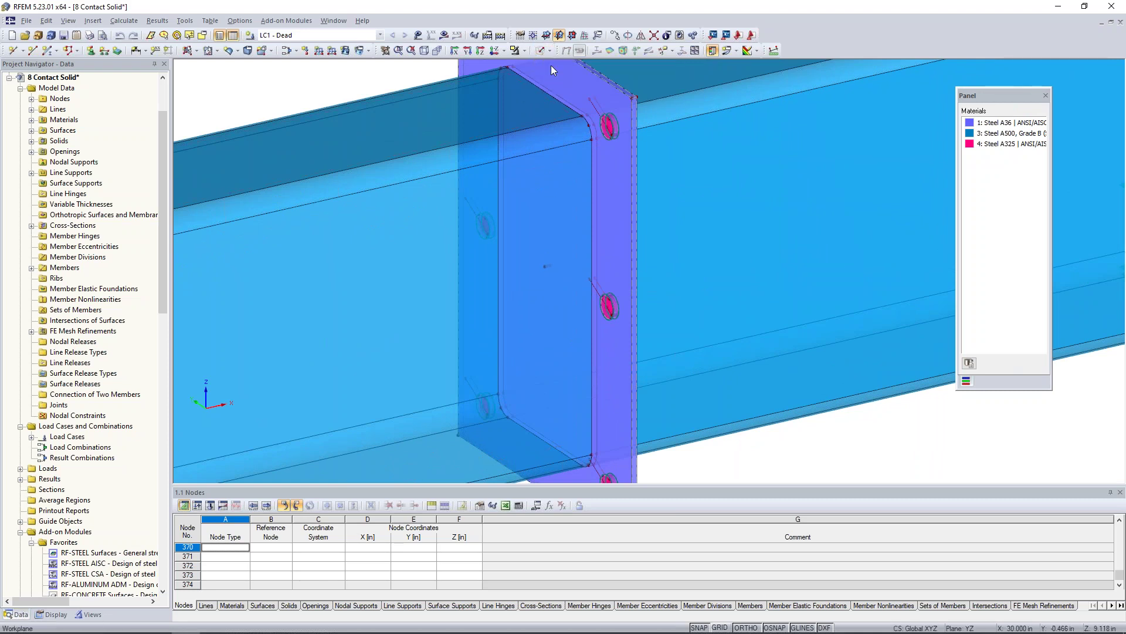
- Open solid No. 1 between the end plates and review the available solid types, keeping Contact
scroll(540, 252, up, 5)
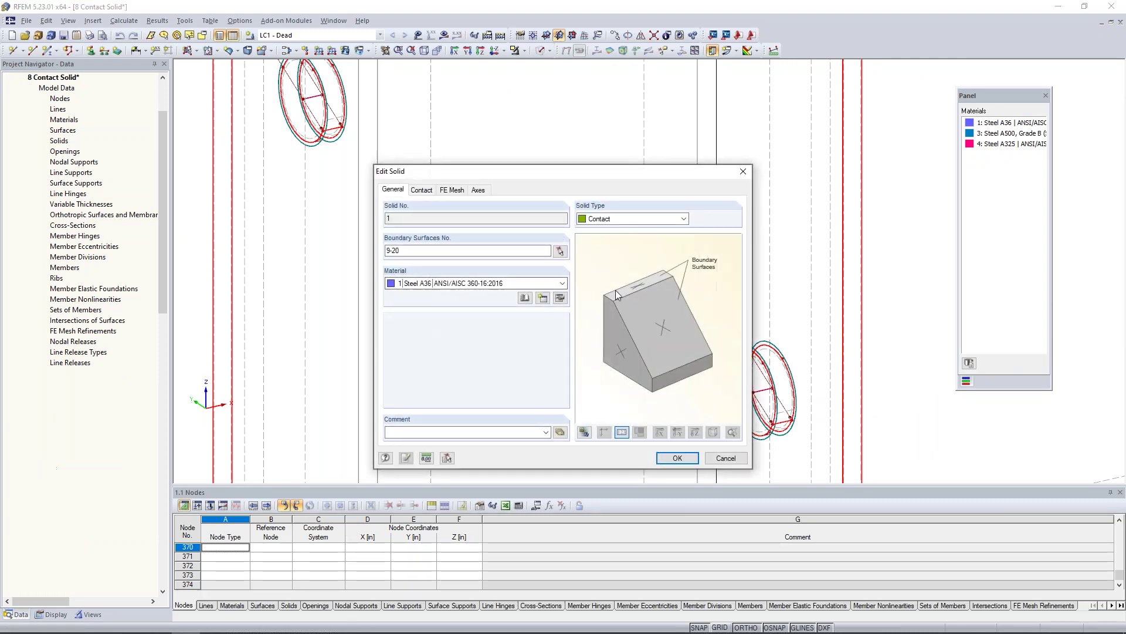
click(610, 220)
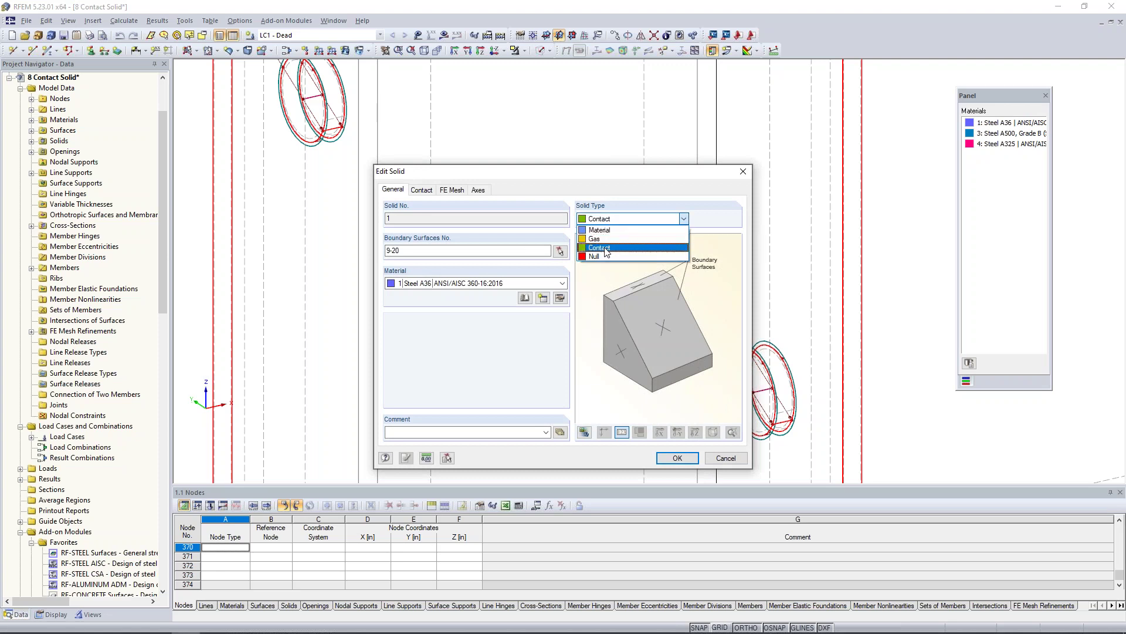
click(526, 361)
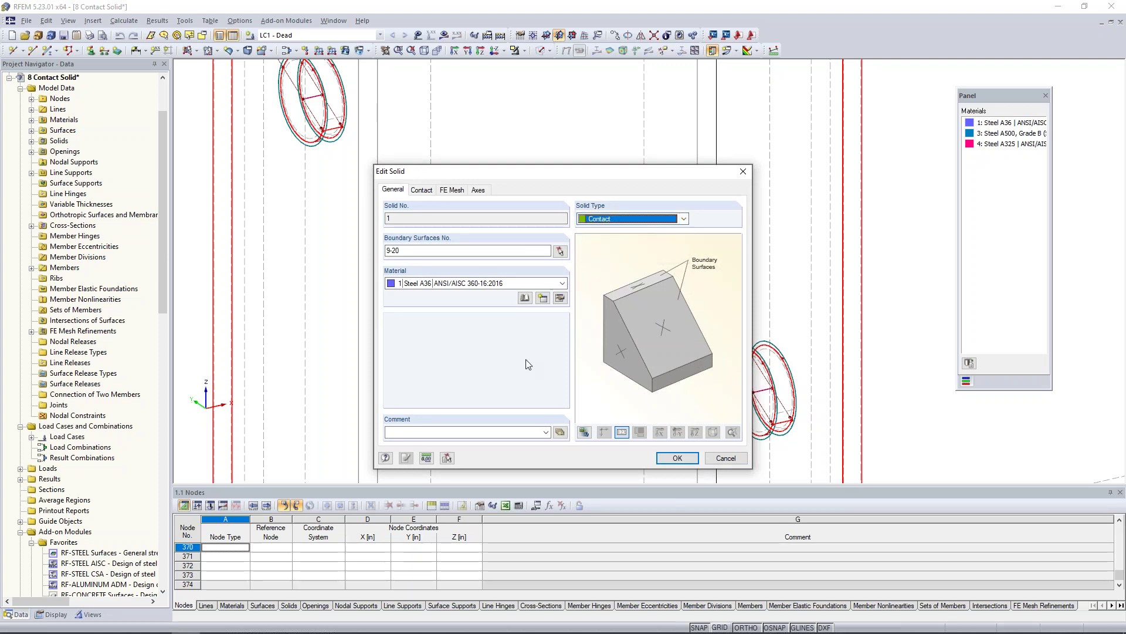
- Switch to the PowerPoint slide show of the solid modeling webinar
key(super+Tab)
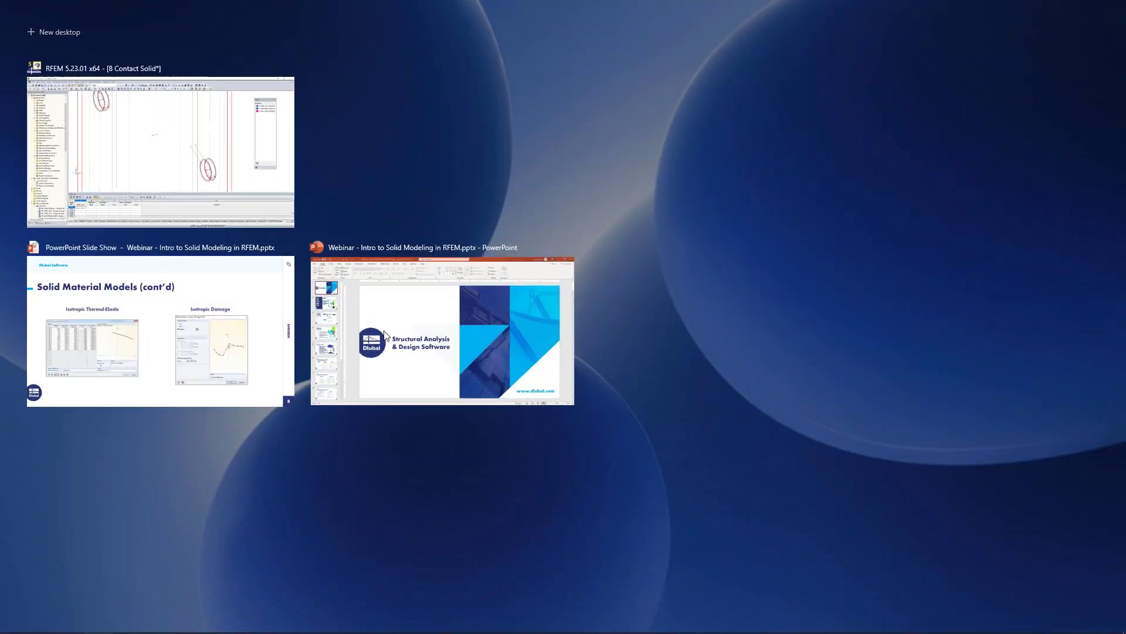
click(247, 350)
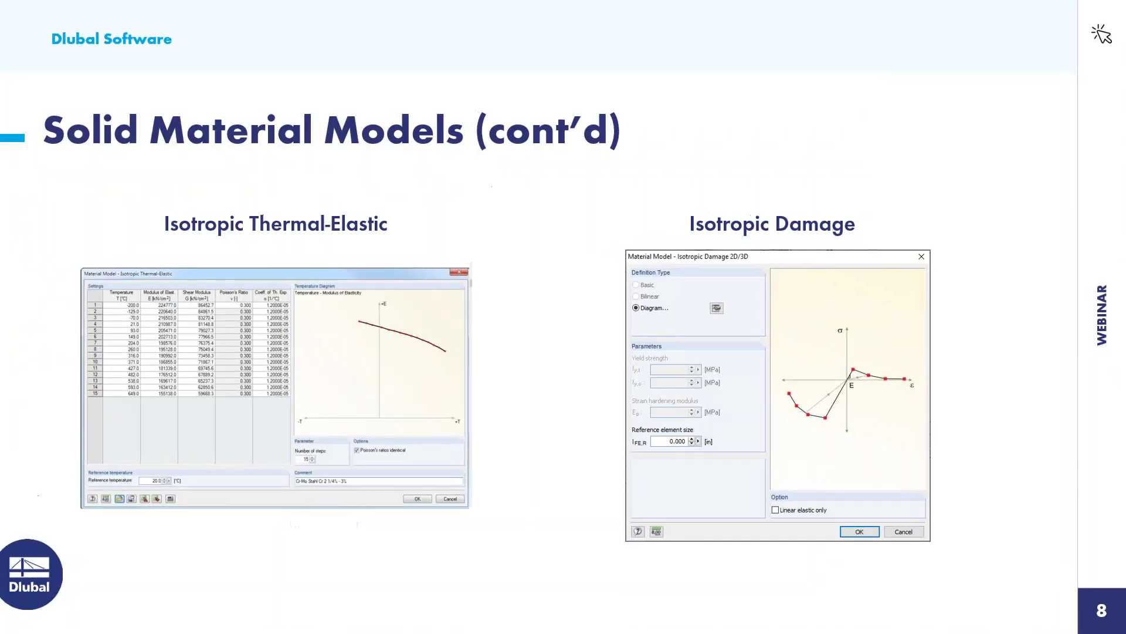
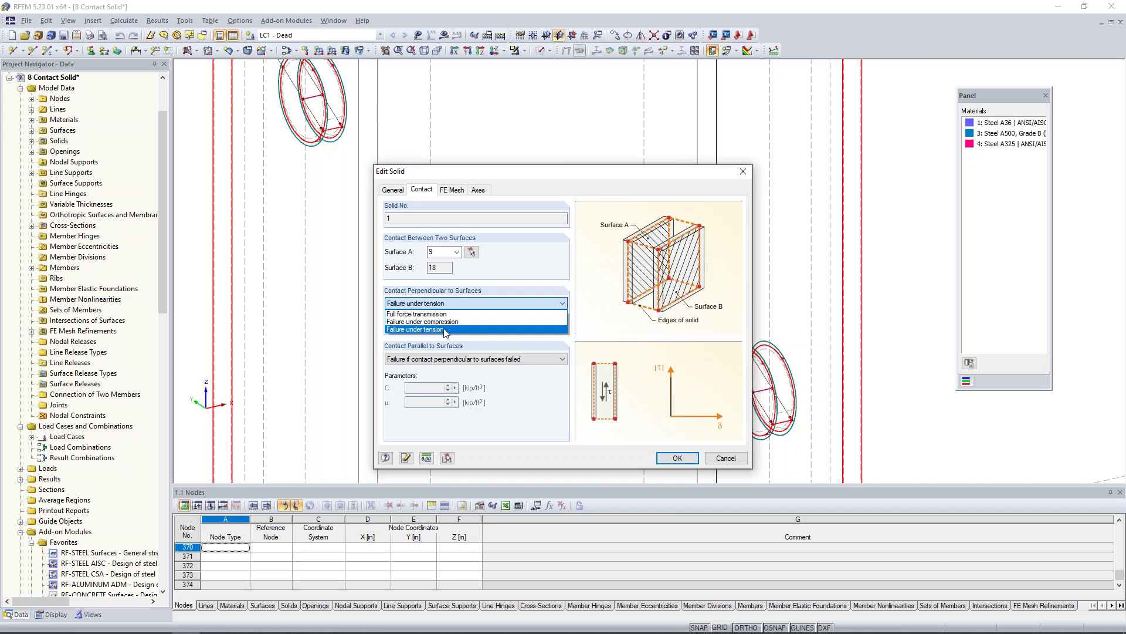
- Review solid No. 1's perpendicular and parallel contact options, keeping Failure under tension and Failure if contact perpendicular to surfaces failed, and discard the edit
click(445, 330)
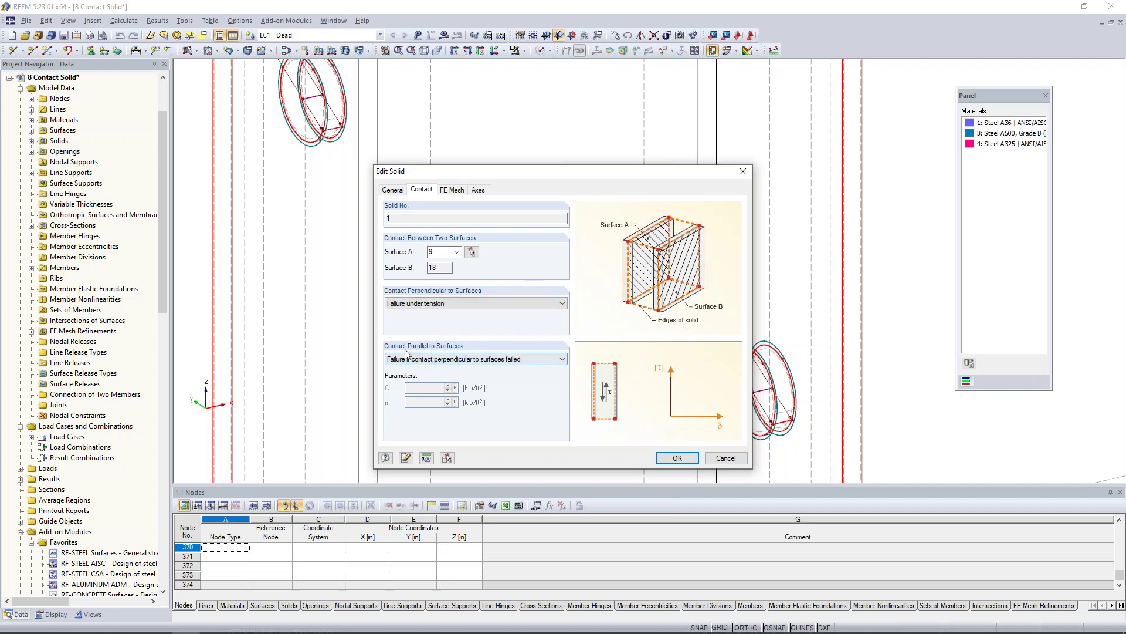
click(432, 359)
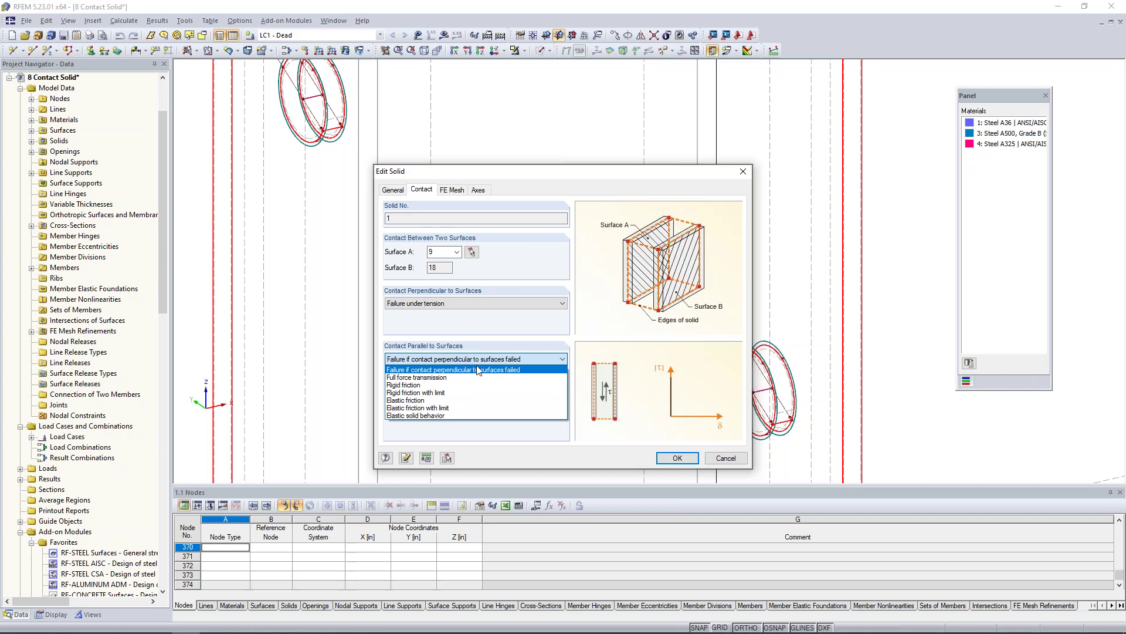
click(526, 339)
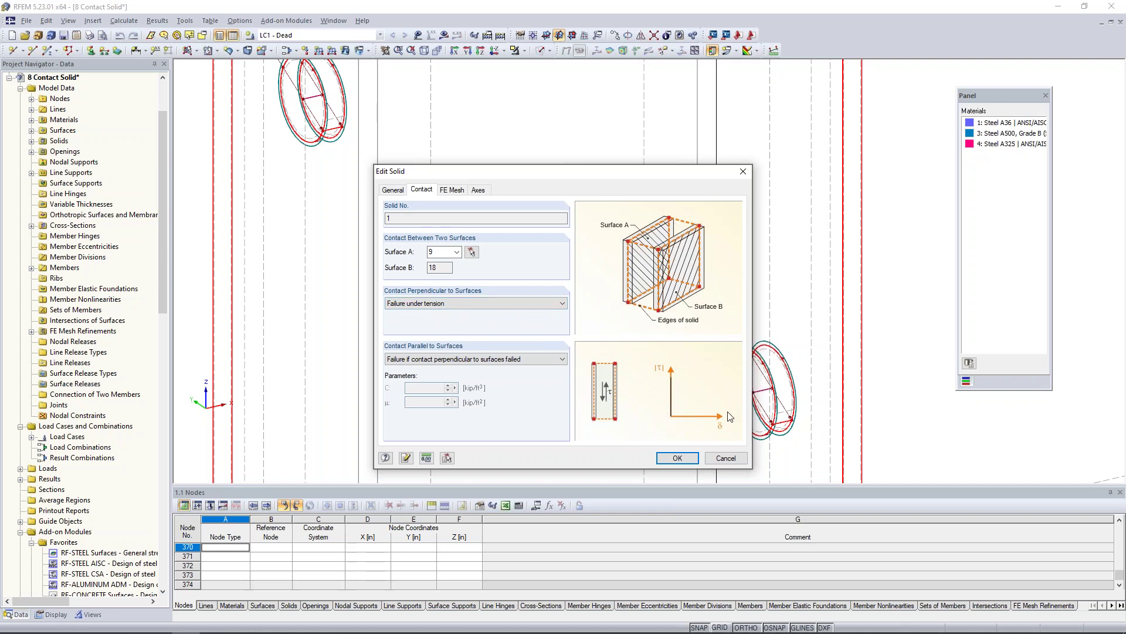
click(726, 459)
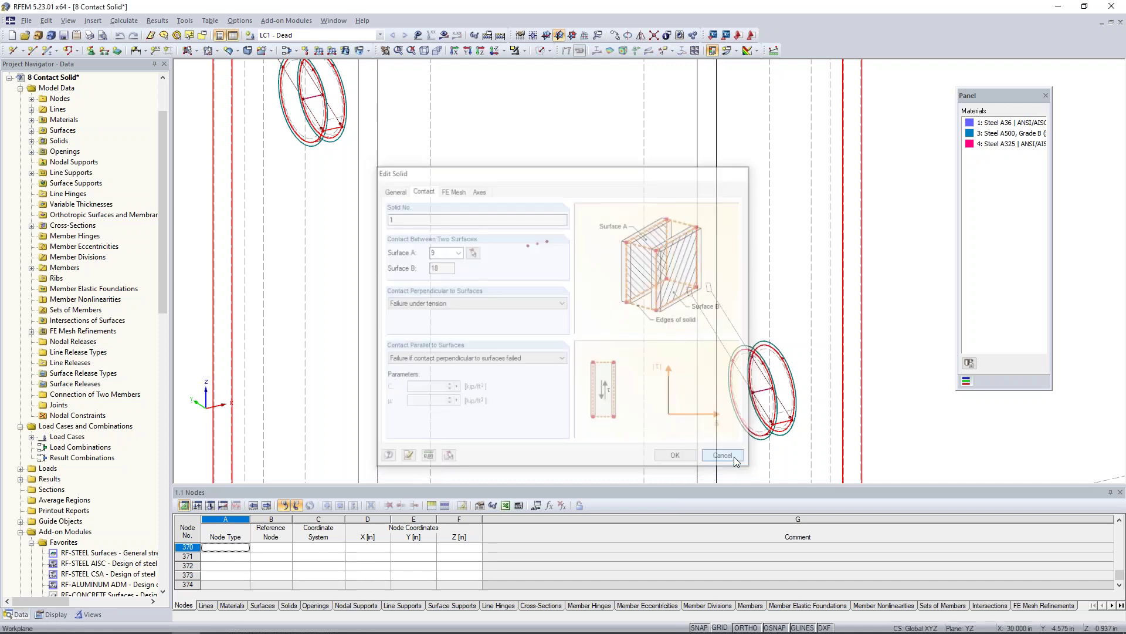
- Measure the gap between the two end plates at their upper corner nodes
key(F7)
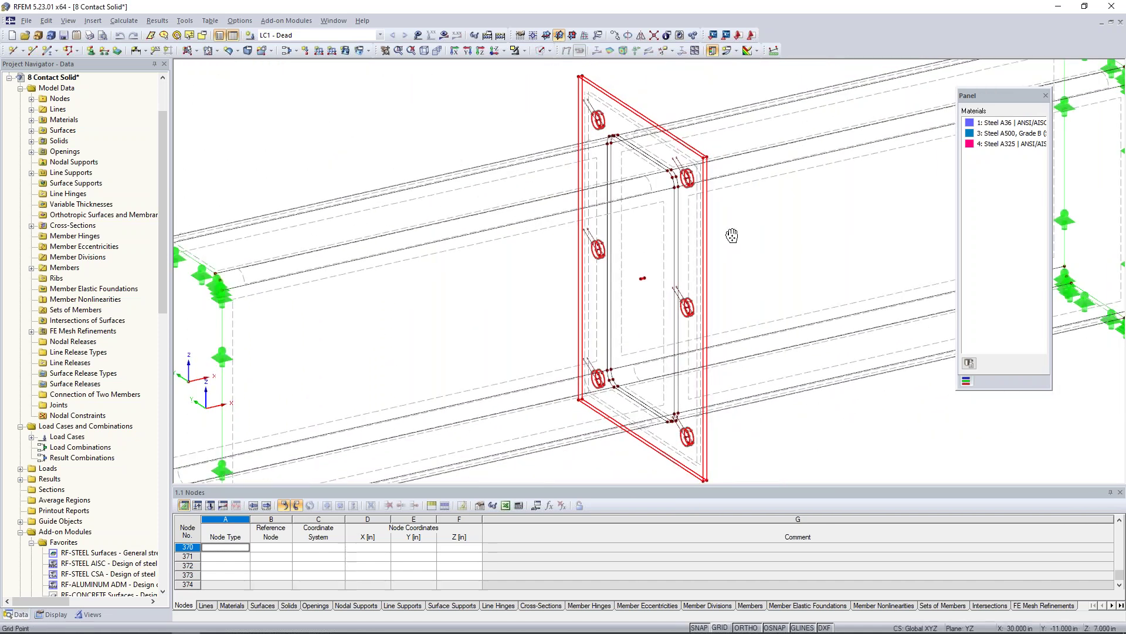
scroll(622, 197, up, 3)
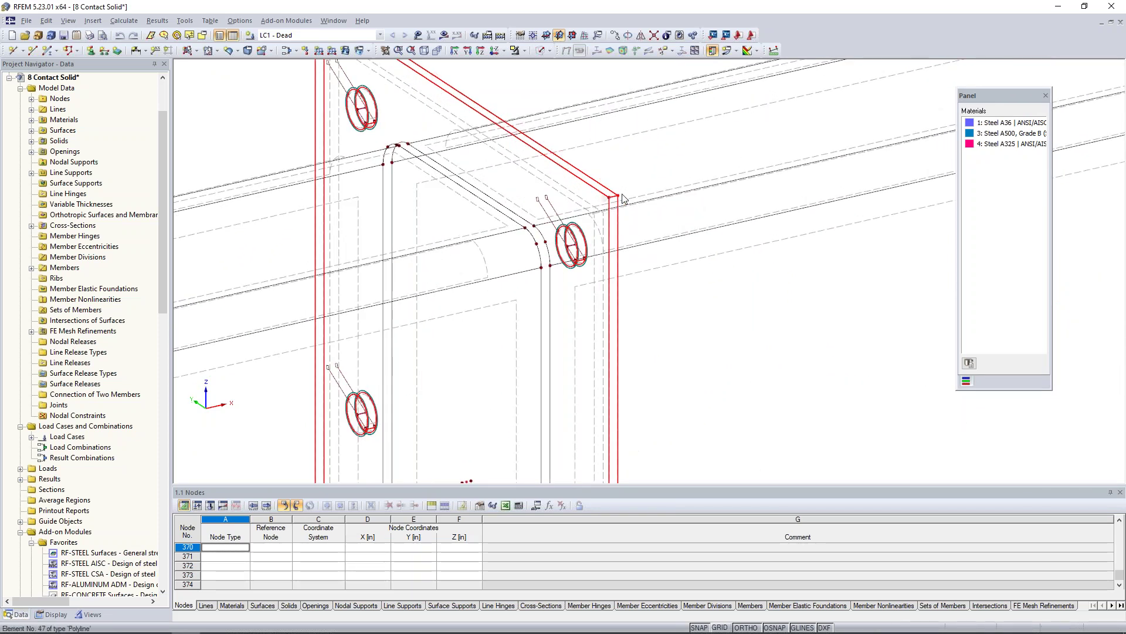
click(690, 70)
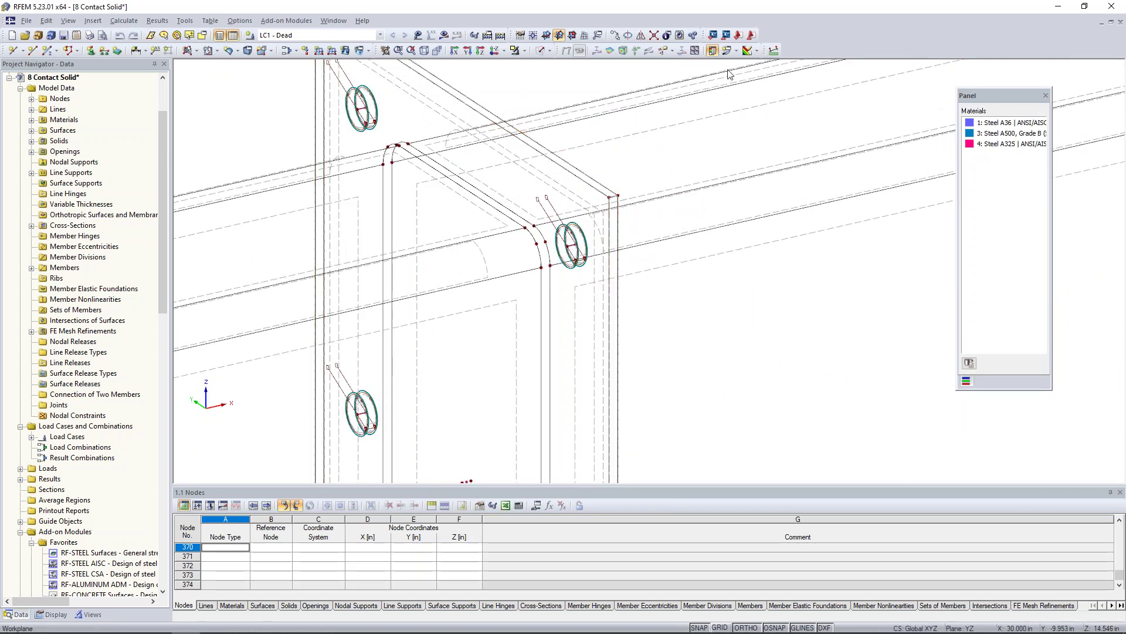
click(773, 51)
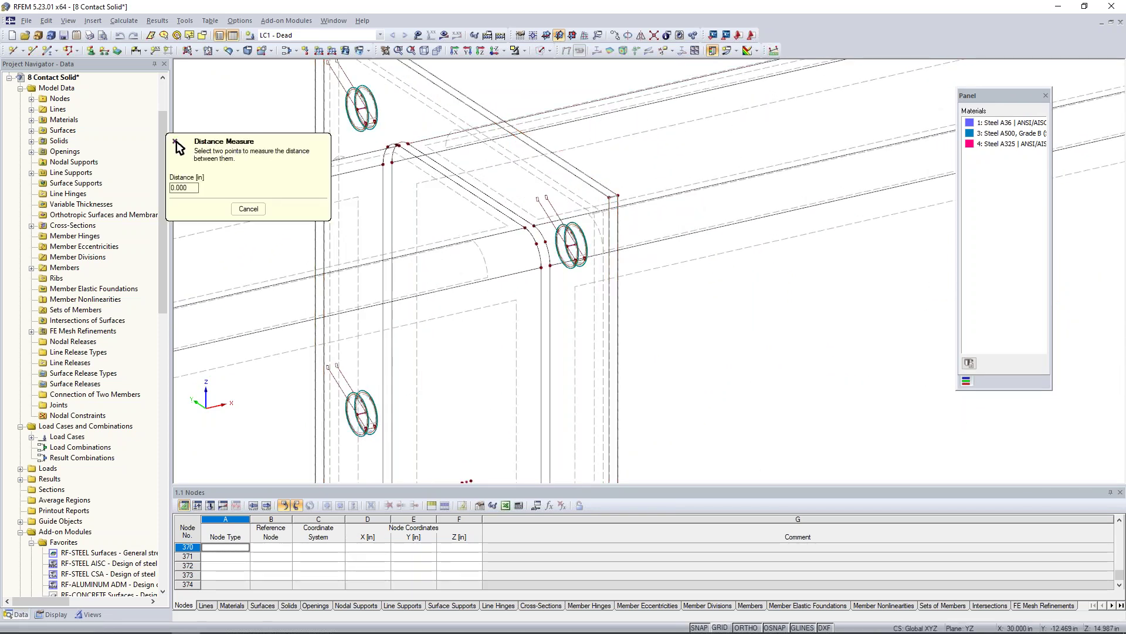
scroll(613, 190, up, 2)
click(606, 202)
click(623, 199)
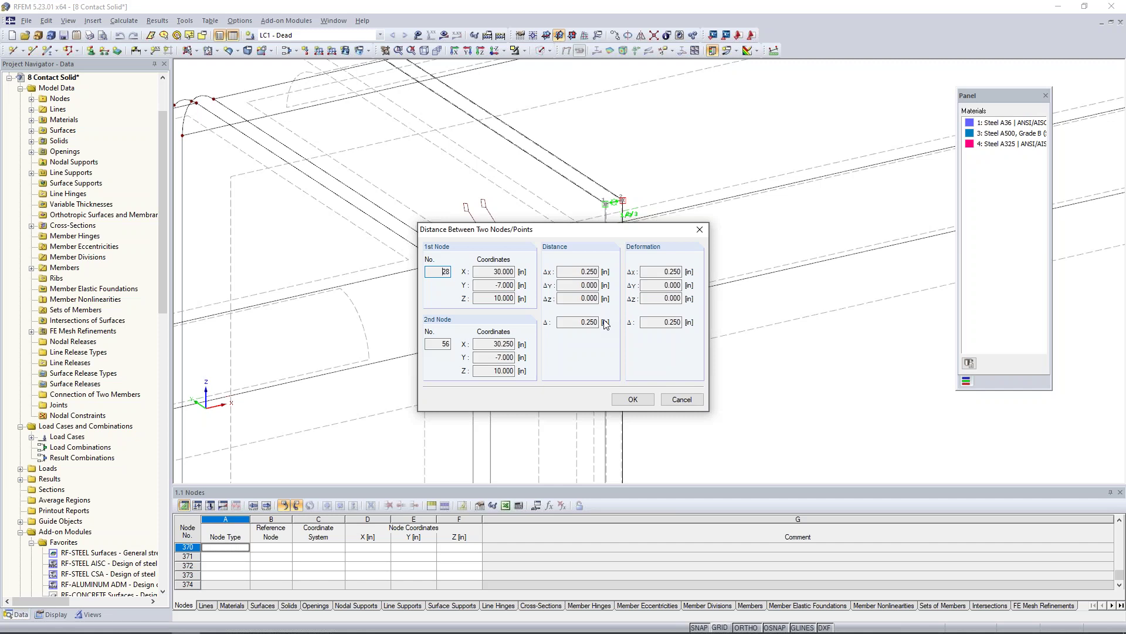
click(680, 402)
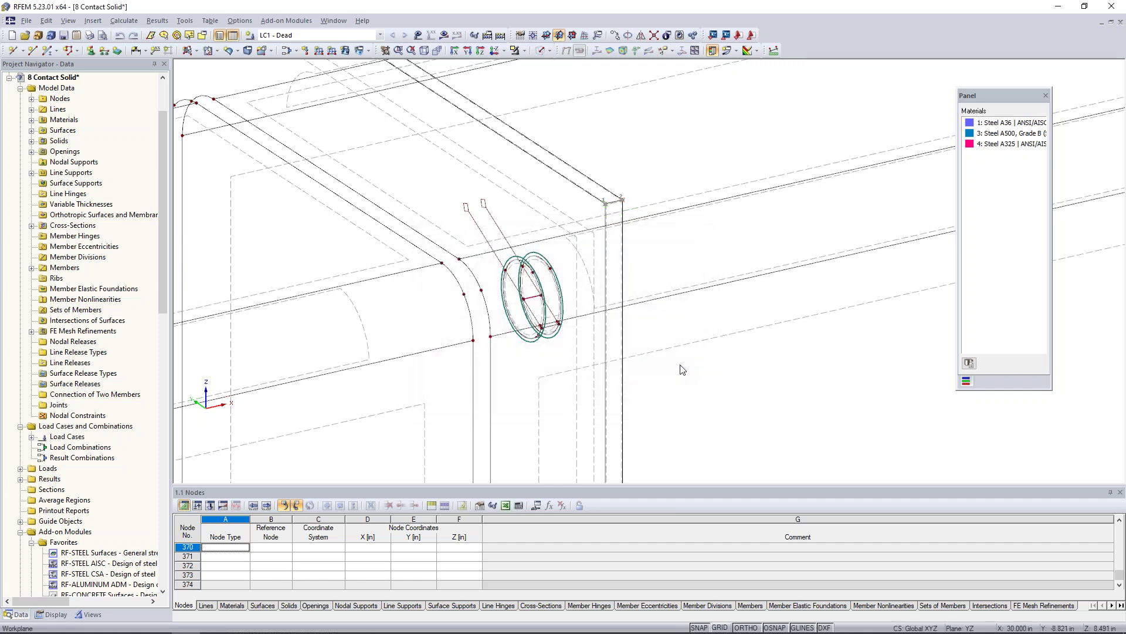
- Inspect the member type and cross-section of the upper bolt, member No. 2, without editing it
scroll(680, 369, down, 5)
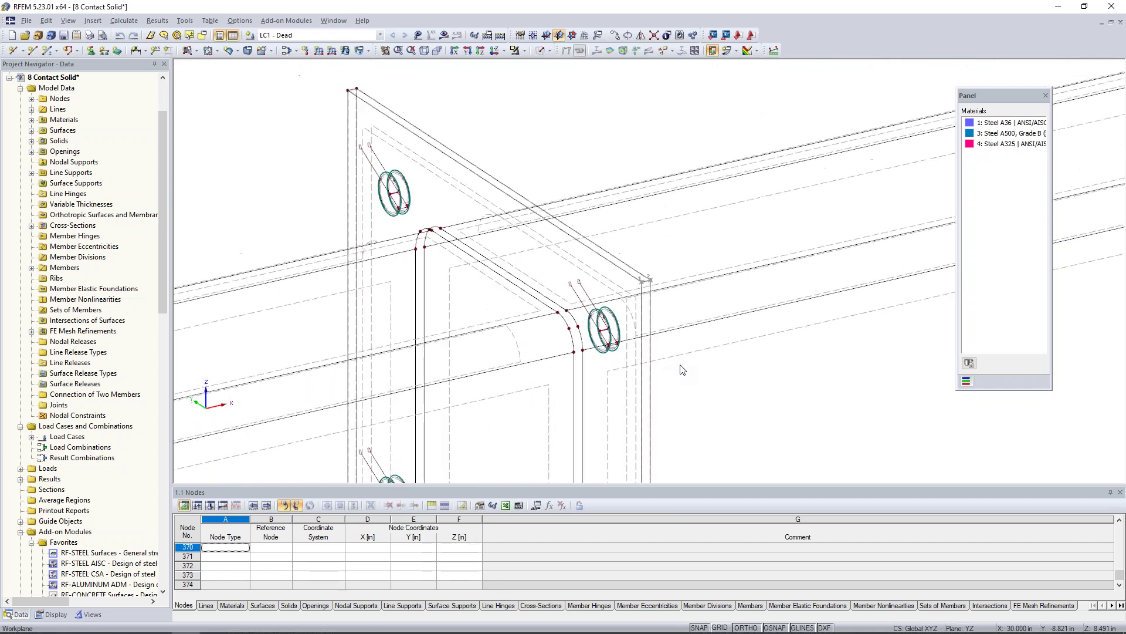
scroll(628, 291, down, 2)
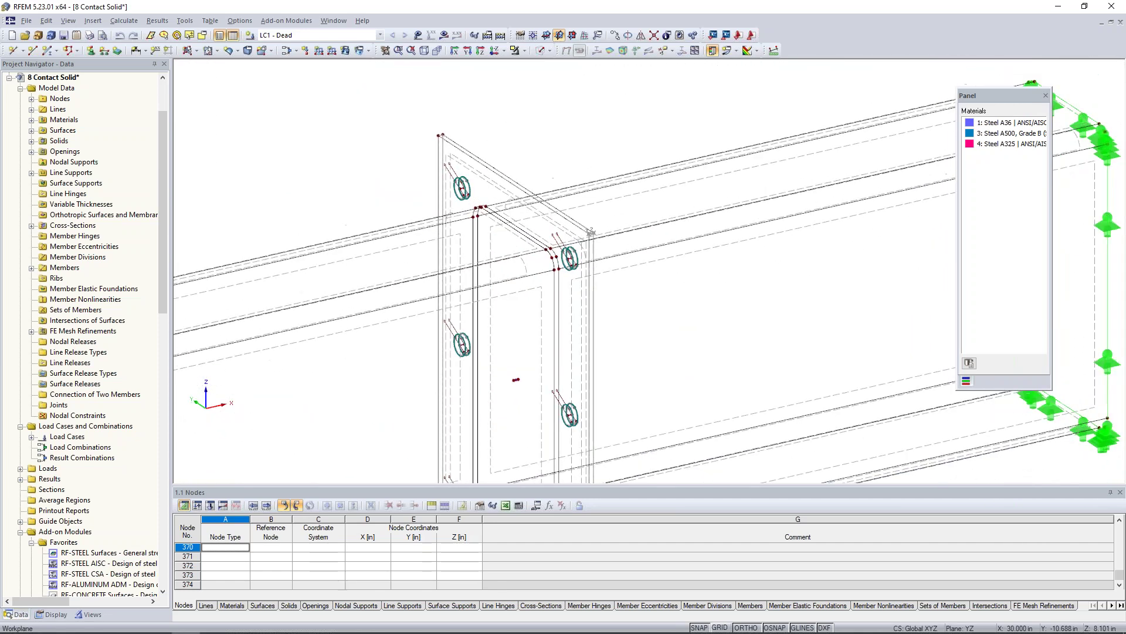
scroll(447, 192, up, 3)
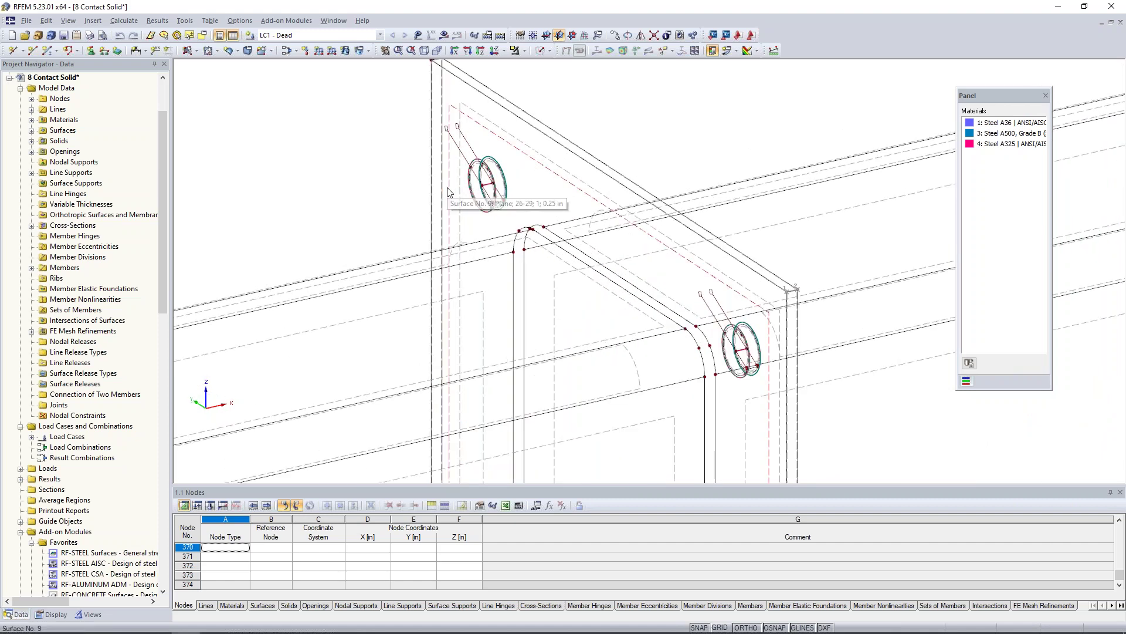
double_click(490, 185)
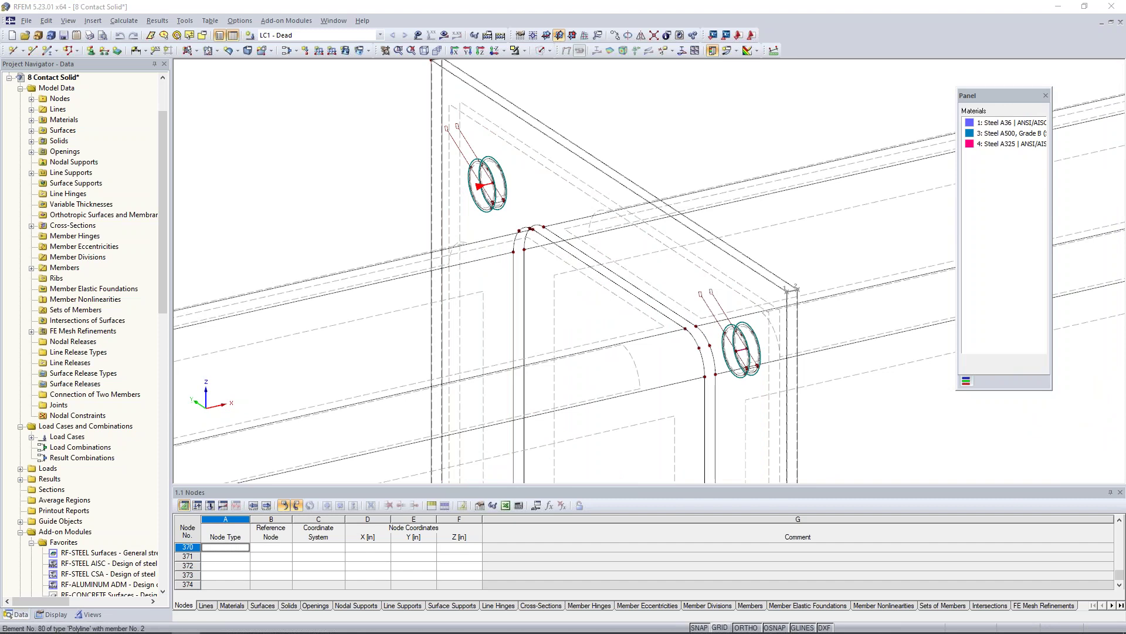
drag(601, 171, 768, 154)
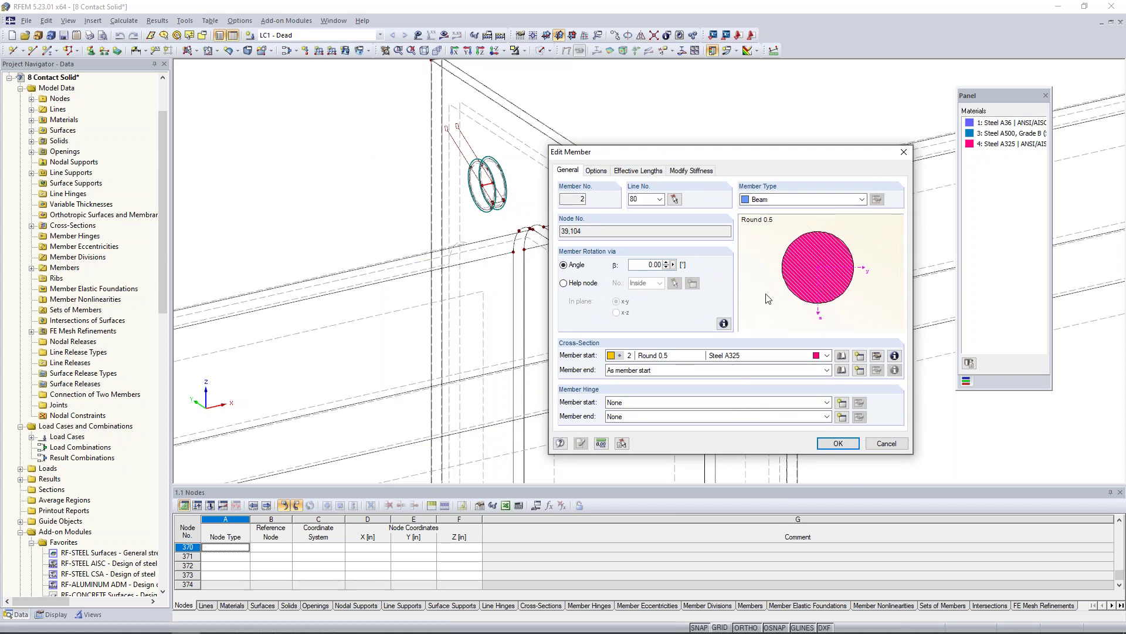
click(886, 444)
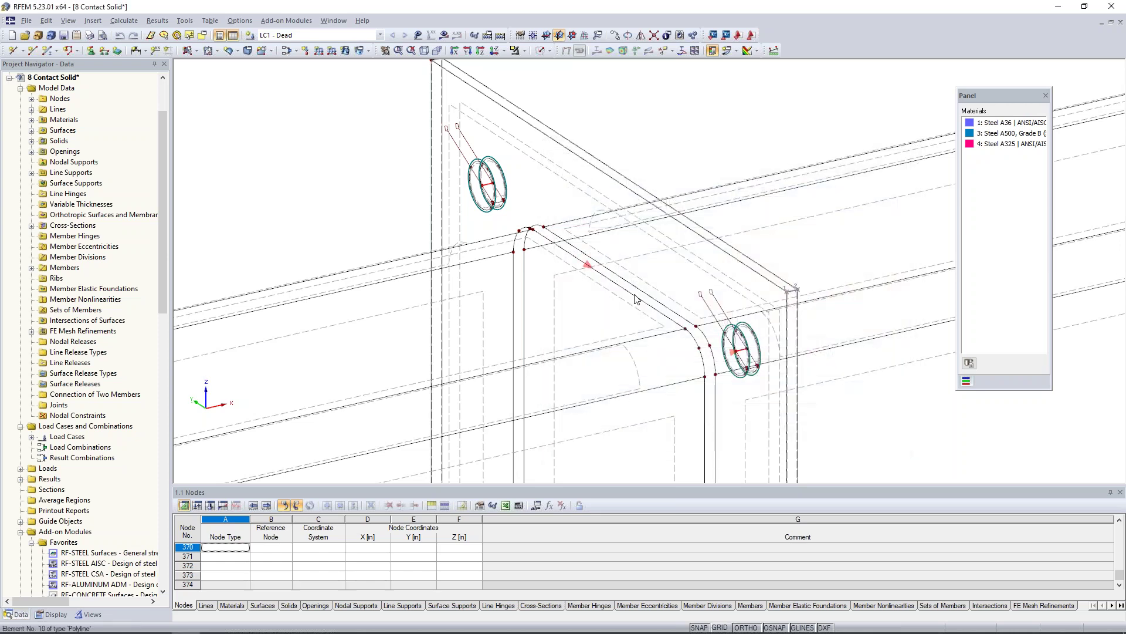
- Show the LC1 - Dead loads on the whole bolted beam connection
scroll(636, 299, down, 5)
ctrl+middle_drag(657, 336, 609, 309)
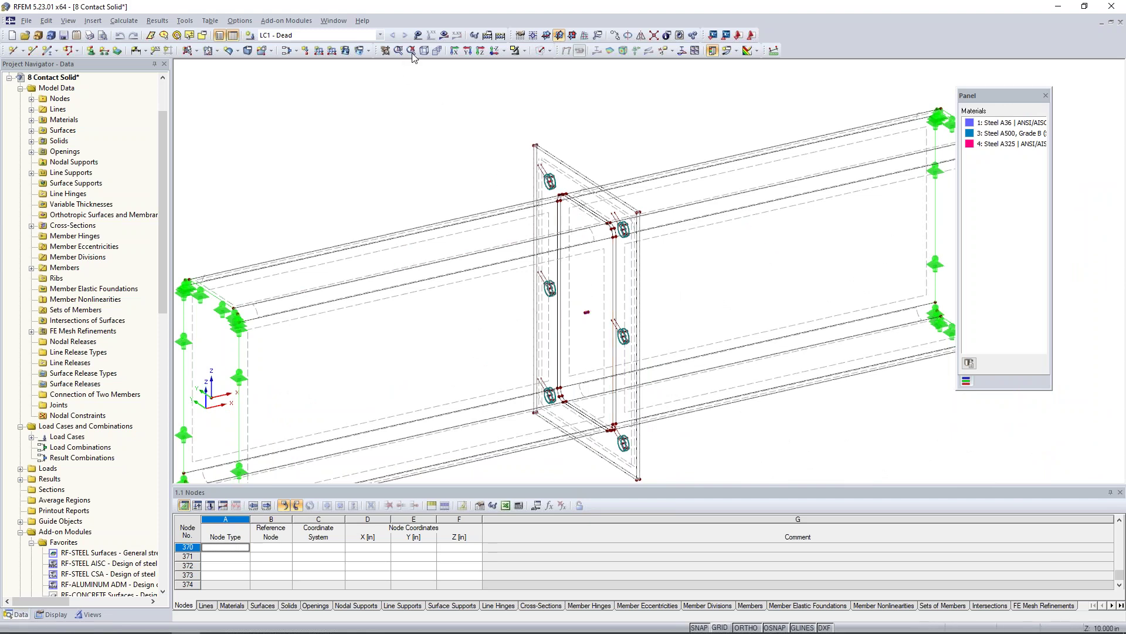
click(418, 36)
scroll(506, 156, down, 2)
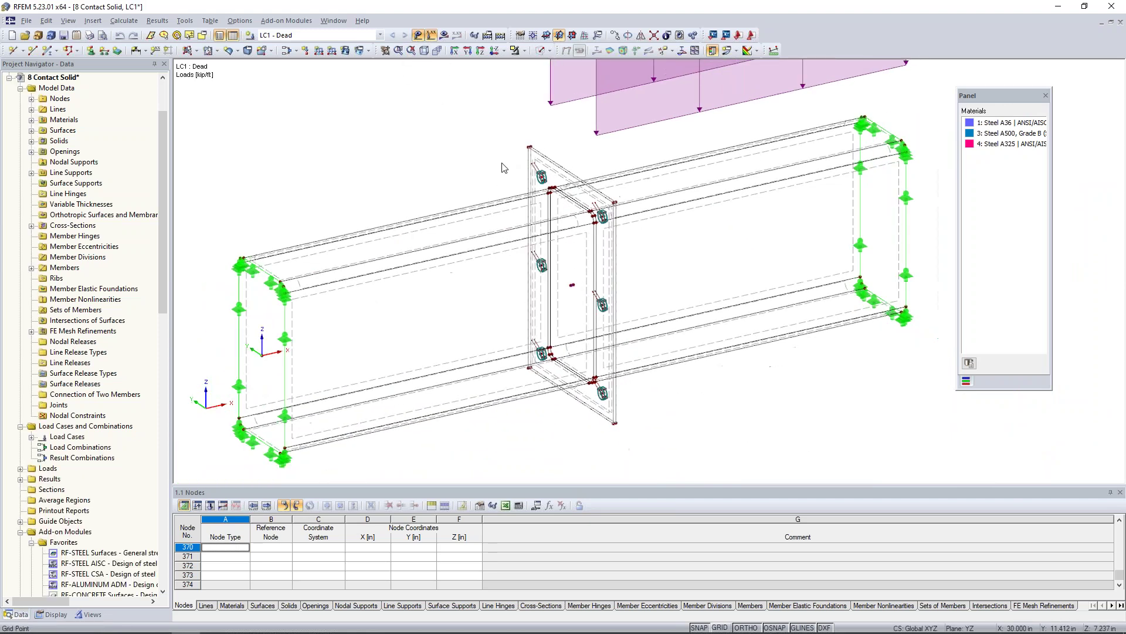
- Display the LC1 global deformations u and examine the deformed end plates at the lower edge of the connection
scroll(521, 276, down, 2)
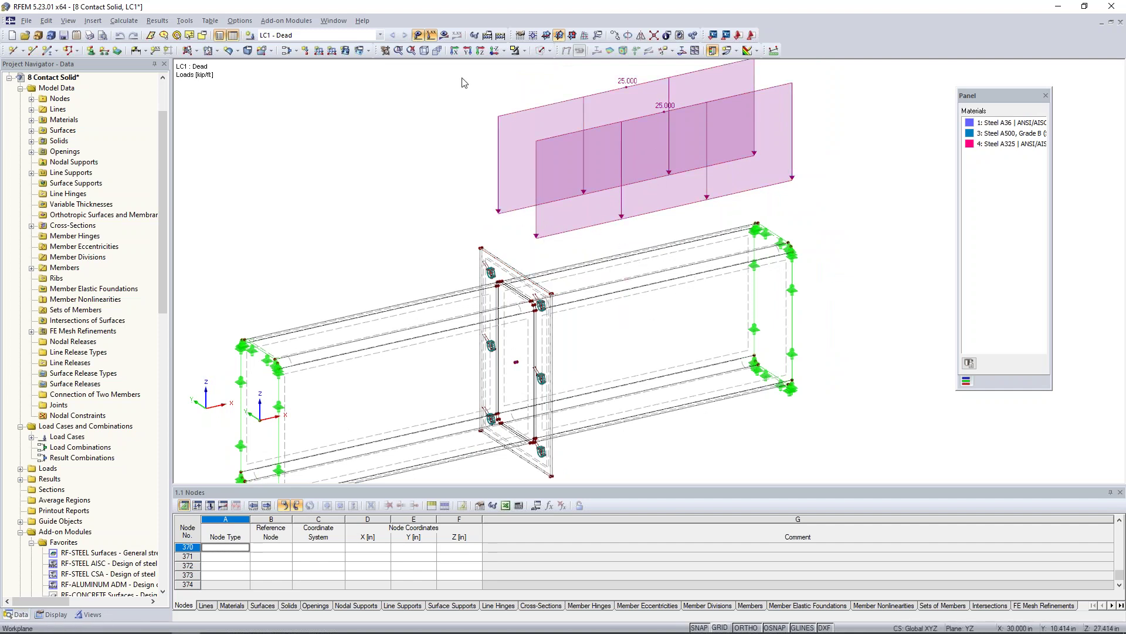
click(444, 36)
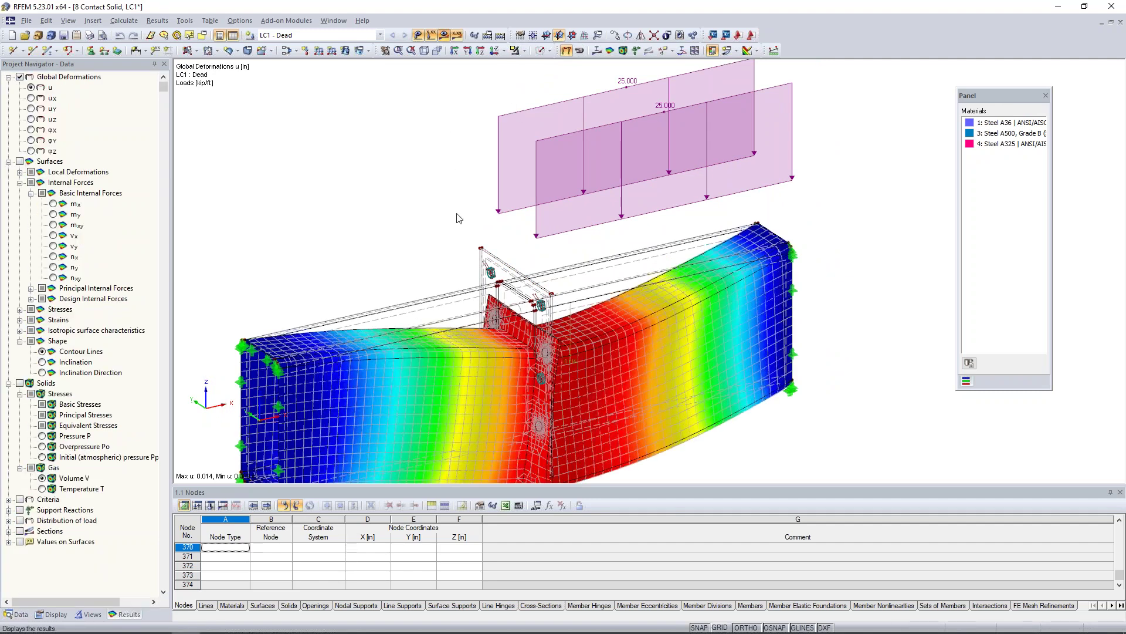
ctrl+middle_drag(460, 201, 560, 114)
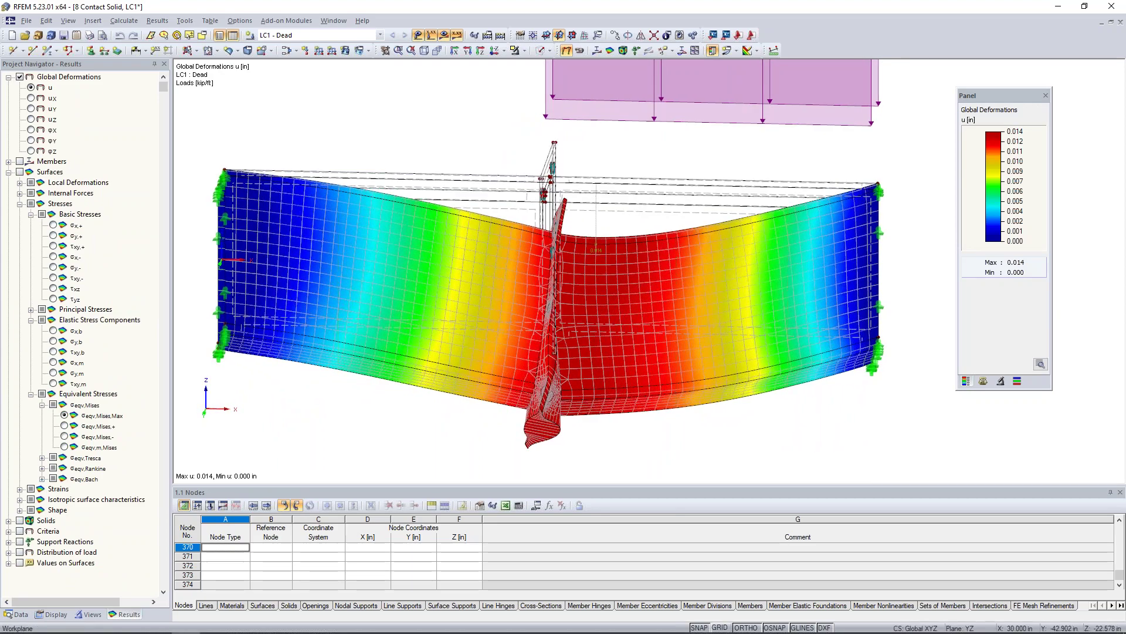
scroll(558, 352, up, 8)
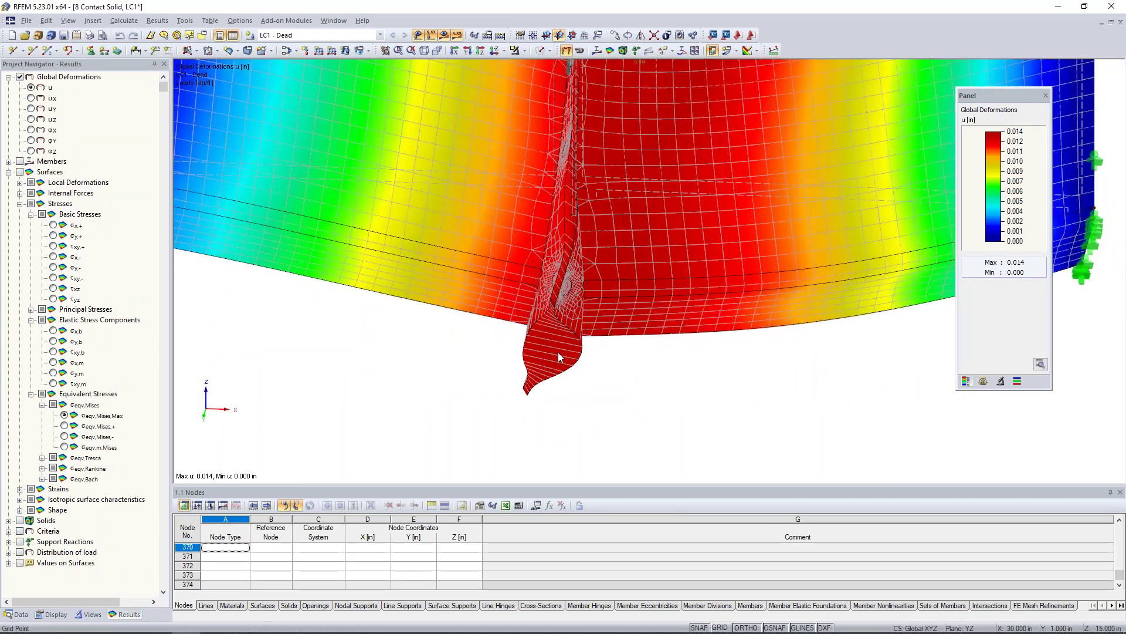
scroll(558, 352, down, 6)
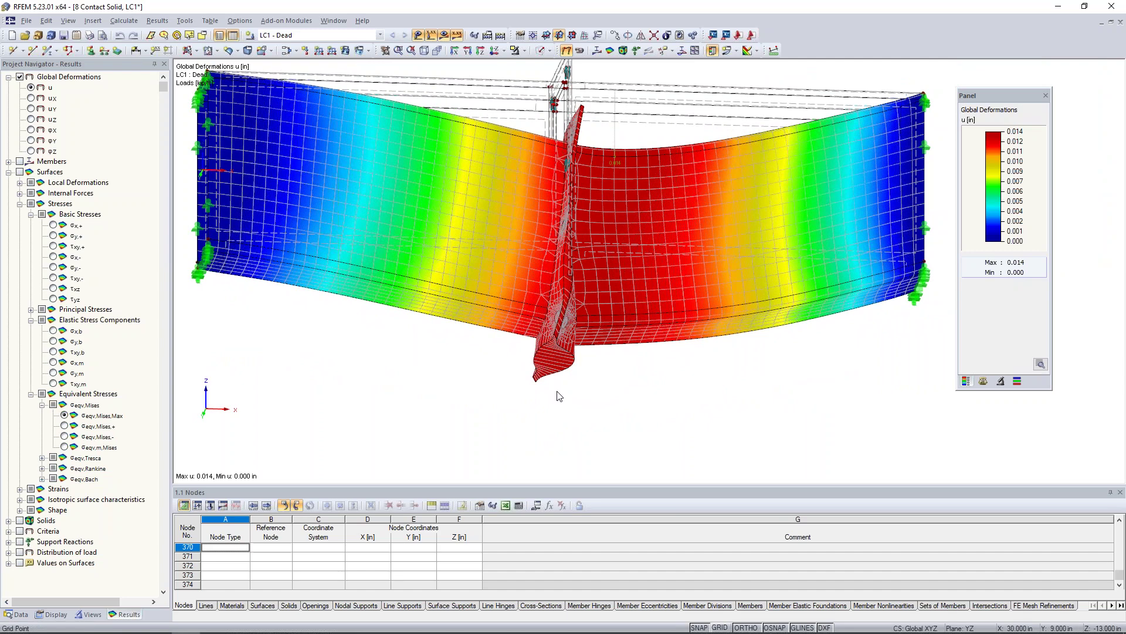
- Set the solid results display to remove contact solids from display
click(53, 615)
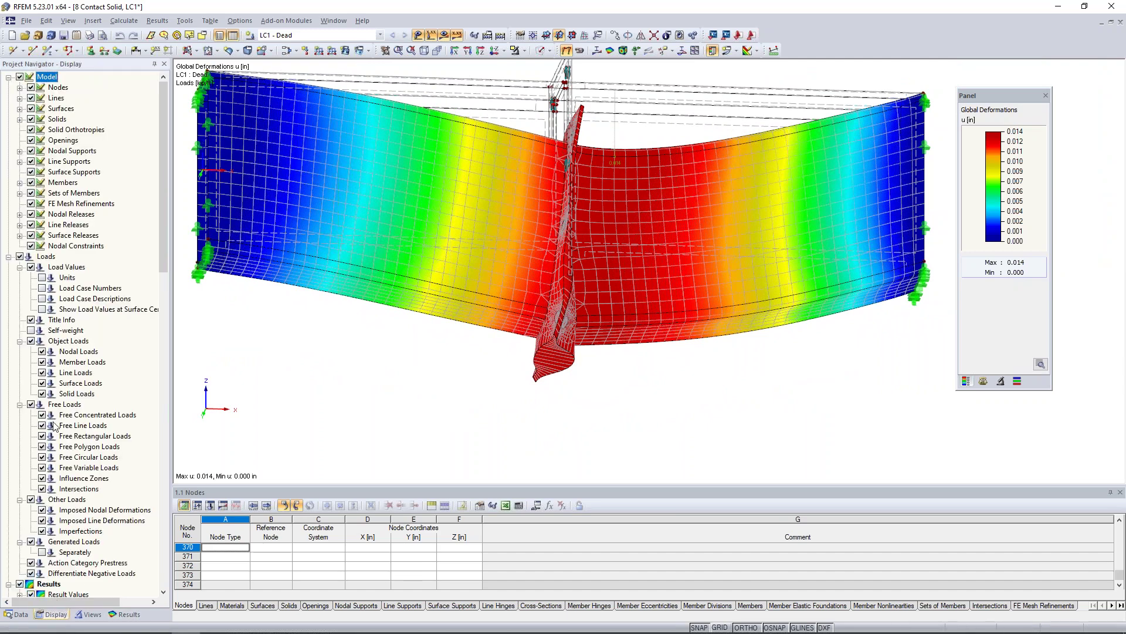
scroll(57, 399, down, 10)
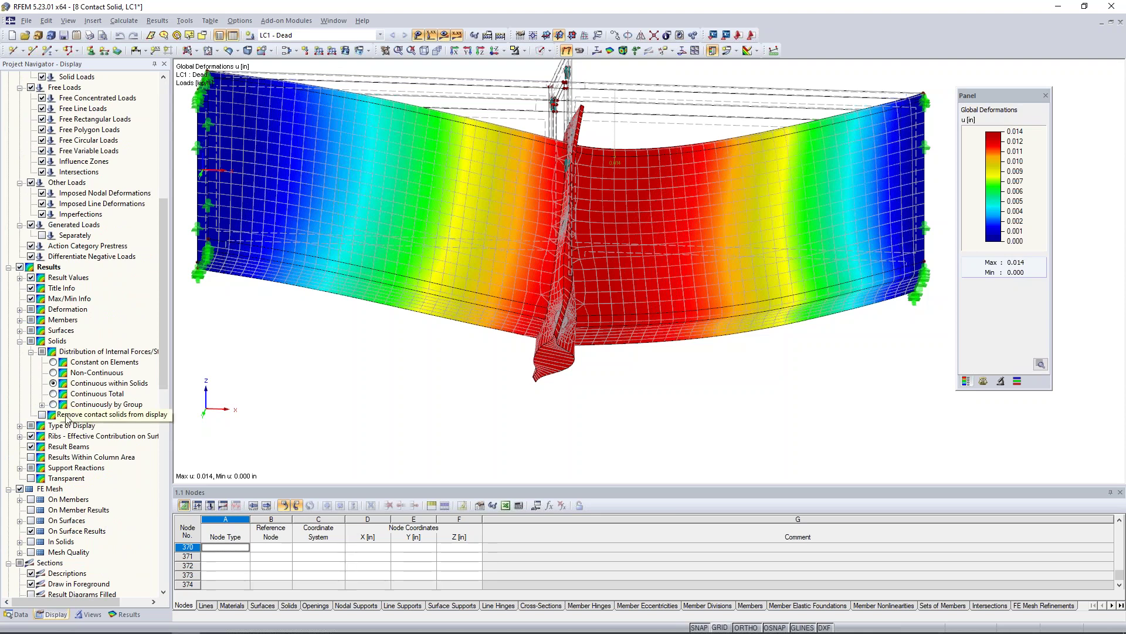
click(42, 415)
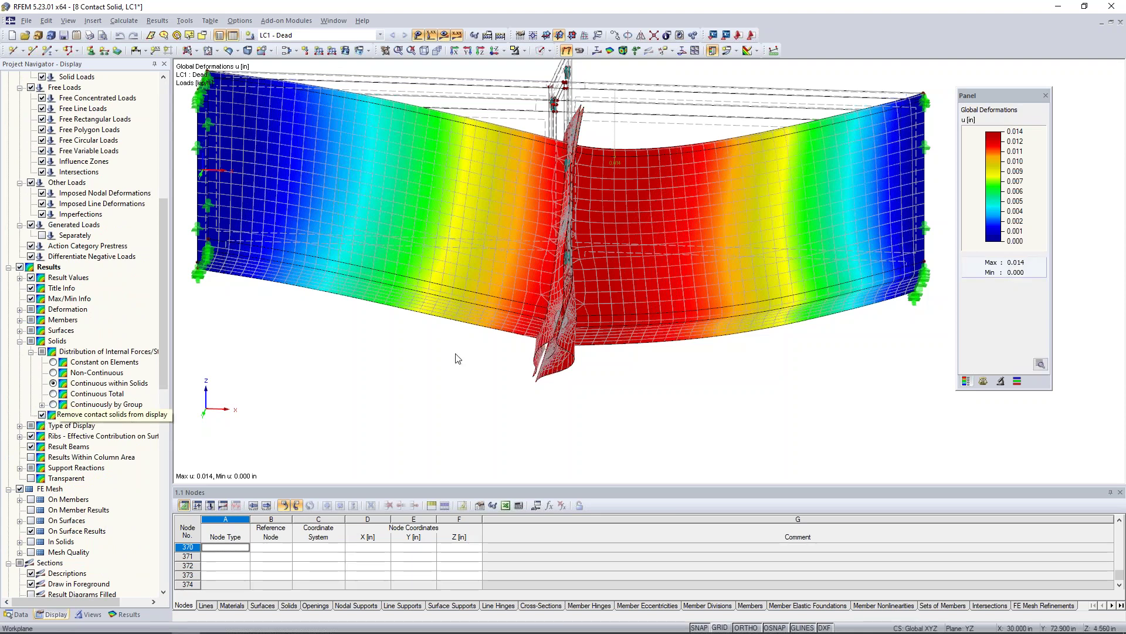
- Examine the deformed end plates from the side, checking for separation along the lower edge and contact along the upper edge
ctrl+middle_drag(458, 357, 420, 411)
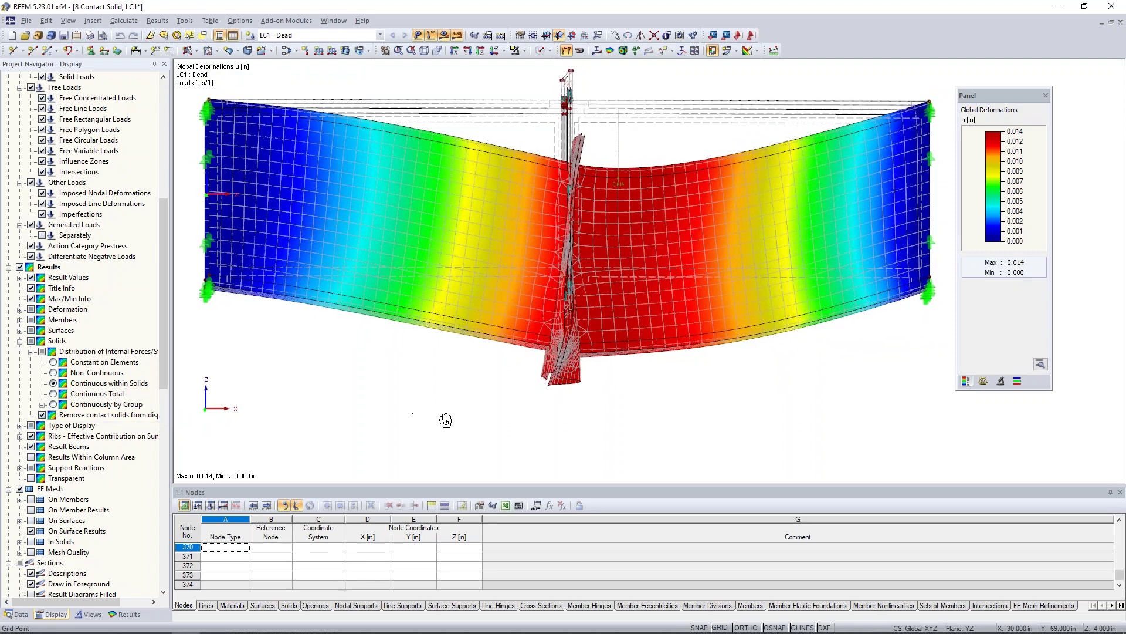
scroll(551, 393, up, 4)
ctrl+middle_drag(633, 352, 626, 380)
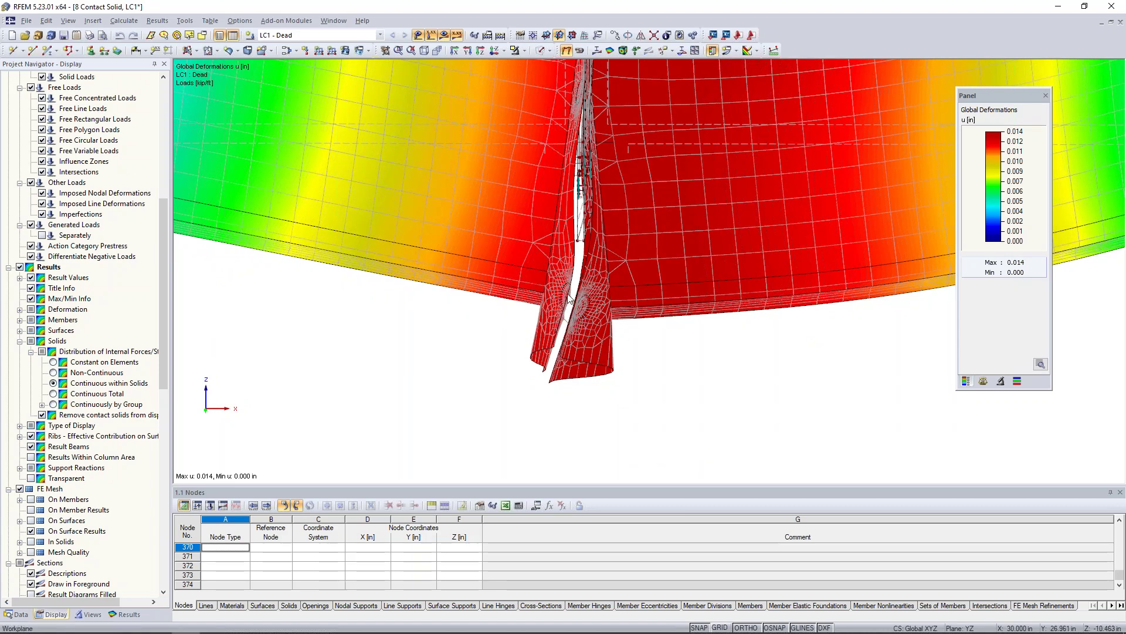
scroll(631, 368, down, 3)
ctrl+middle_drag(630, 349, 625, 304)
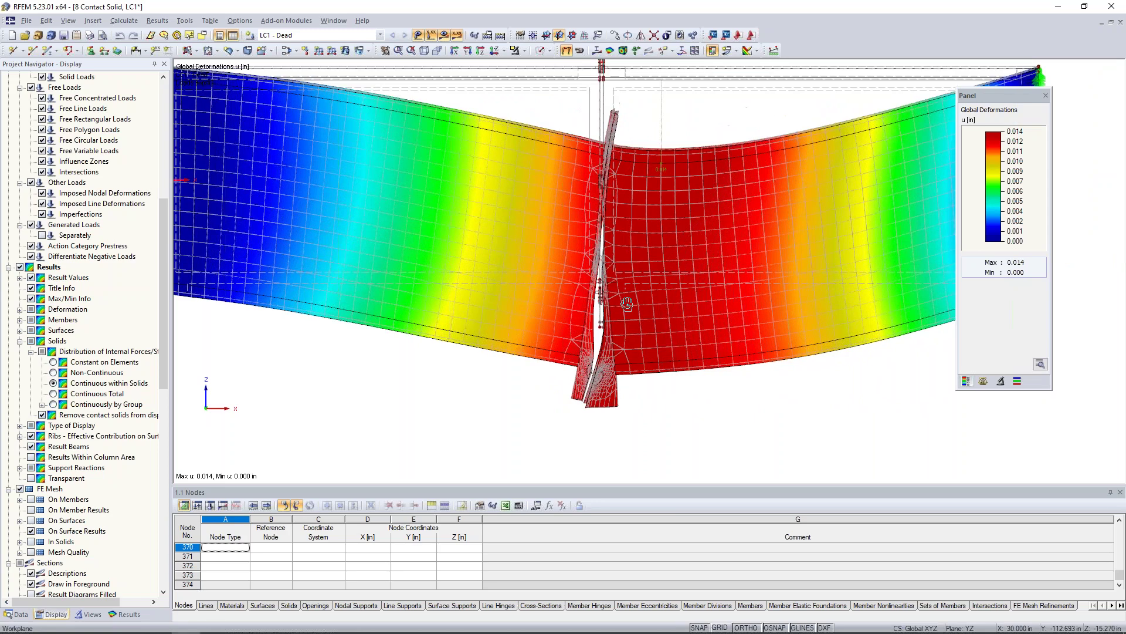
scroll(613, 217, up, 1)
scroll(612, 130, up, 2)
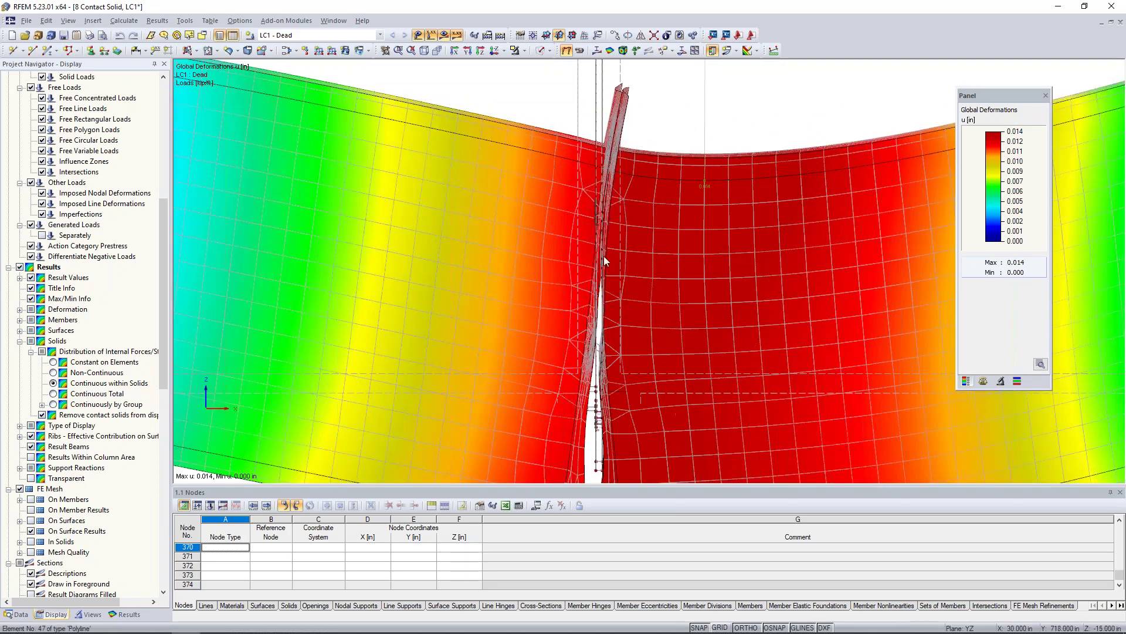
scroll(604, 282, down, 3)
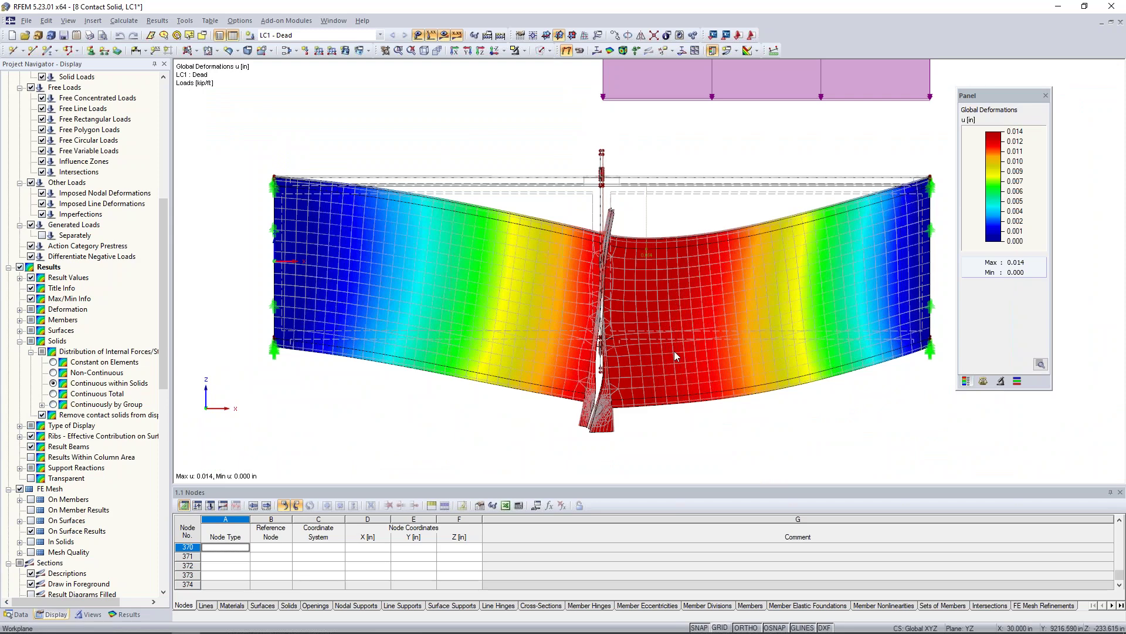
ctrl+middle_drag(674, 351, 704, 427)
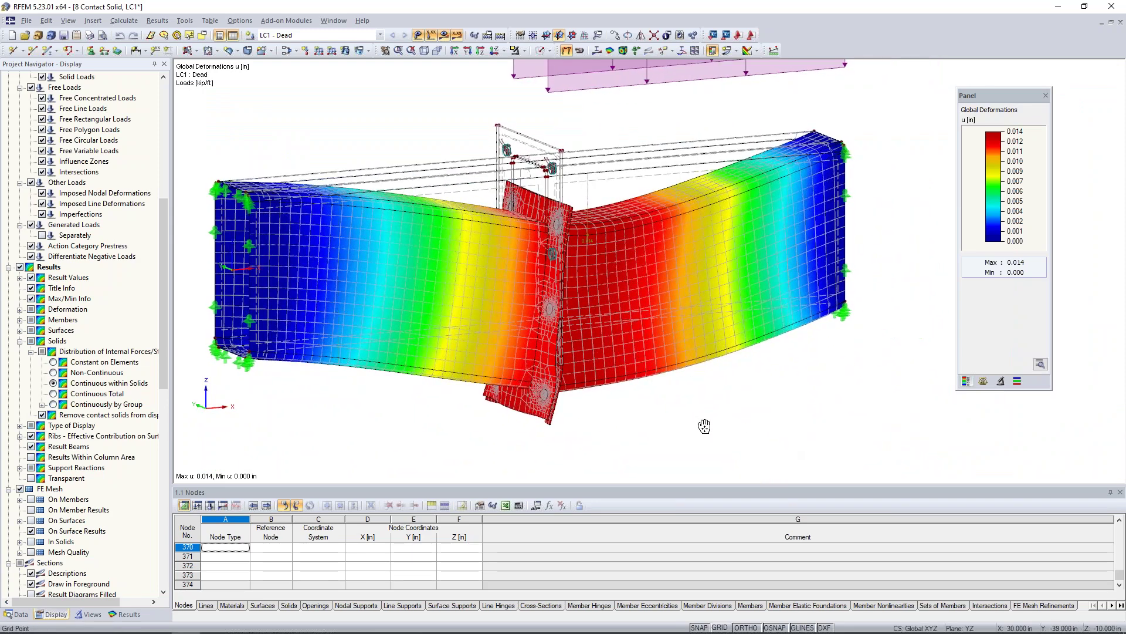
- Display the member internal forces N instead of the deformations and compare the axial forces in the lower, middle and upper bolts
click(128, 614)
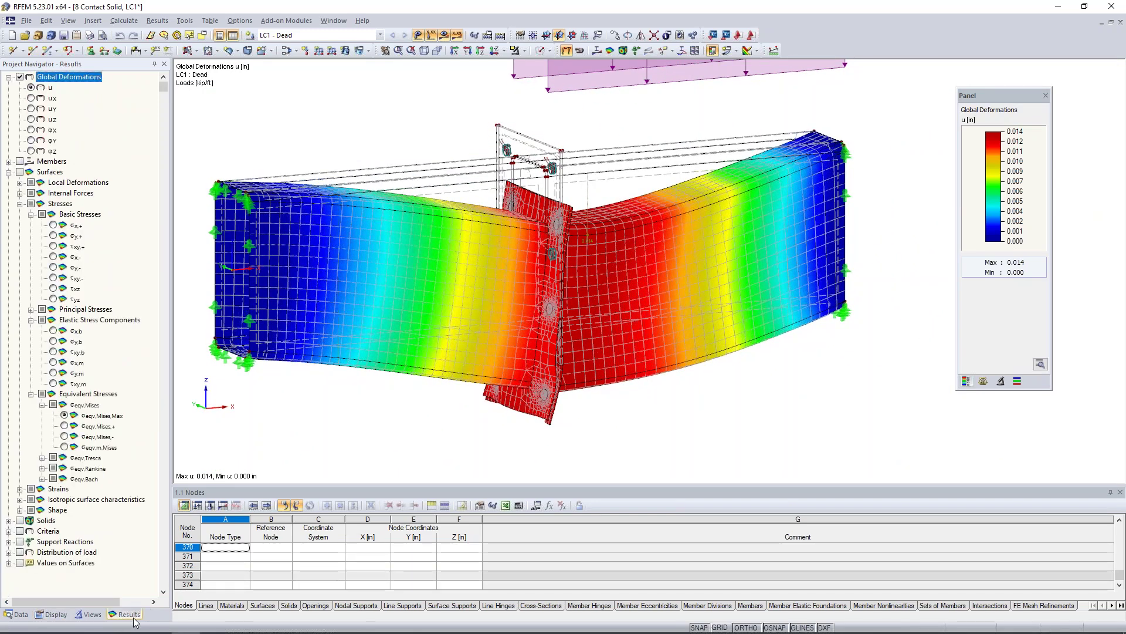
click(8, 161)
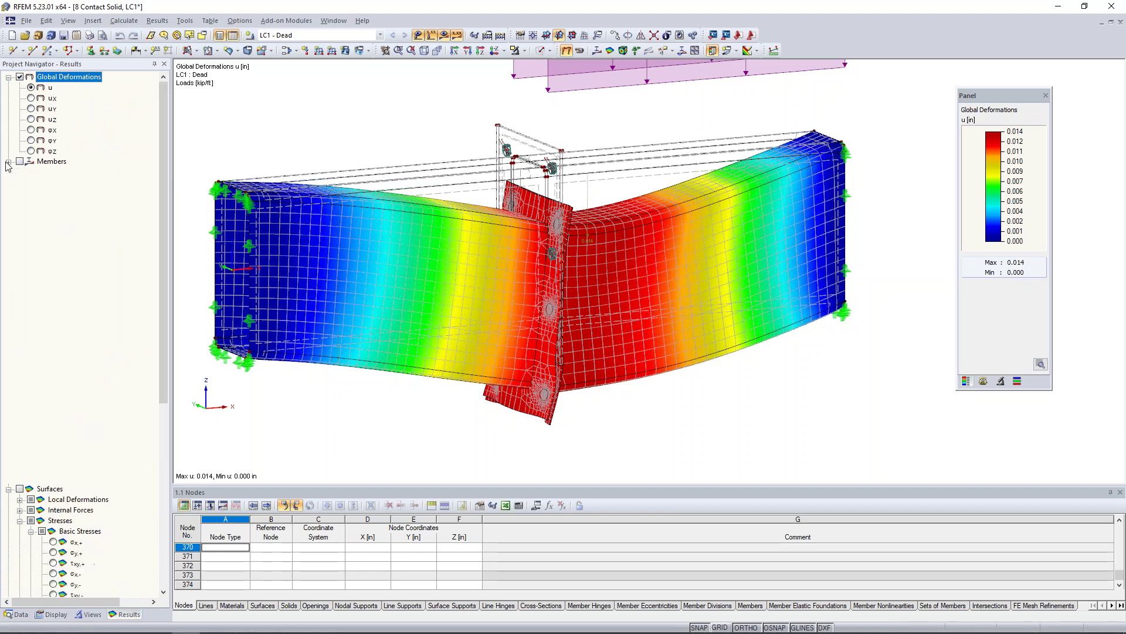
click(20, 161)
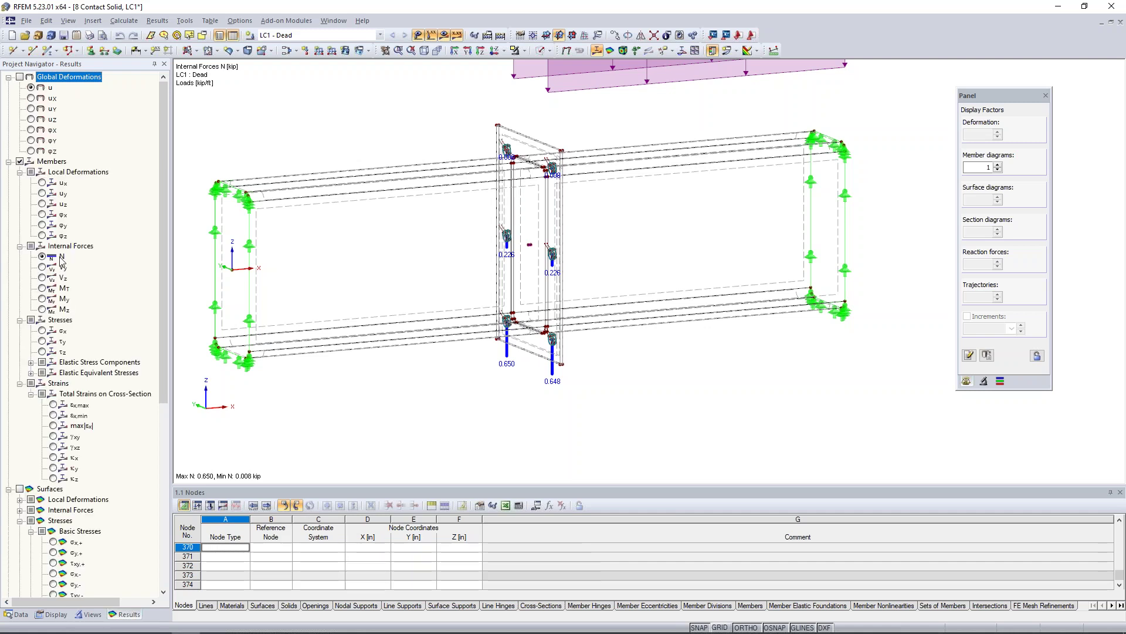
scroll(528, 346, up, 5)
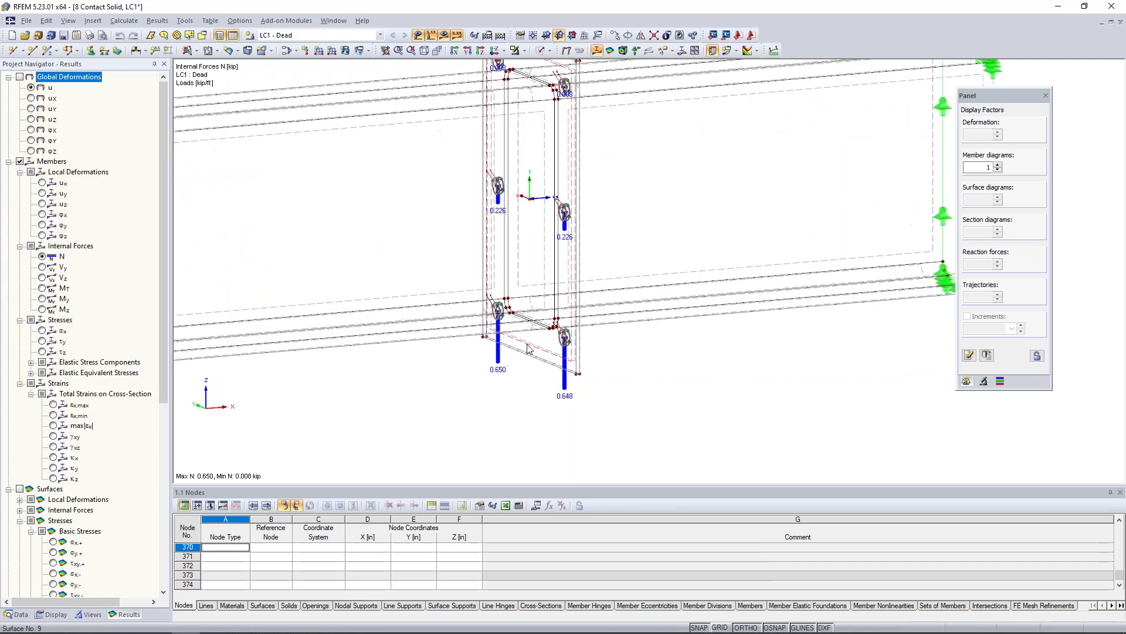
scroll(528, 340, down, 3)
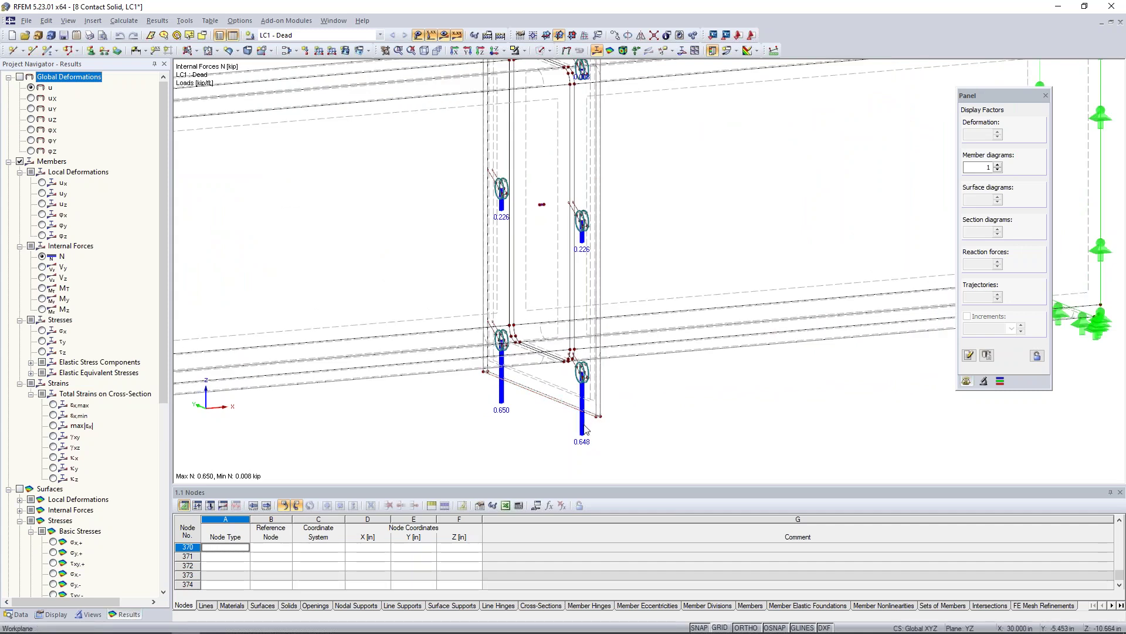
middle_drag(616, 279, 617, 405)
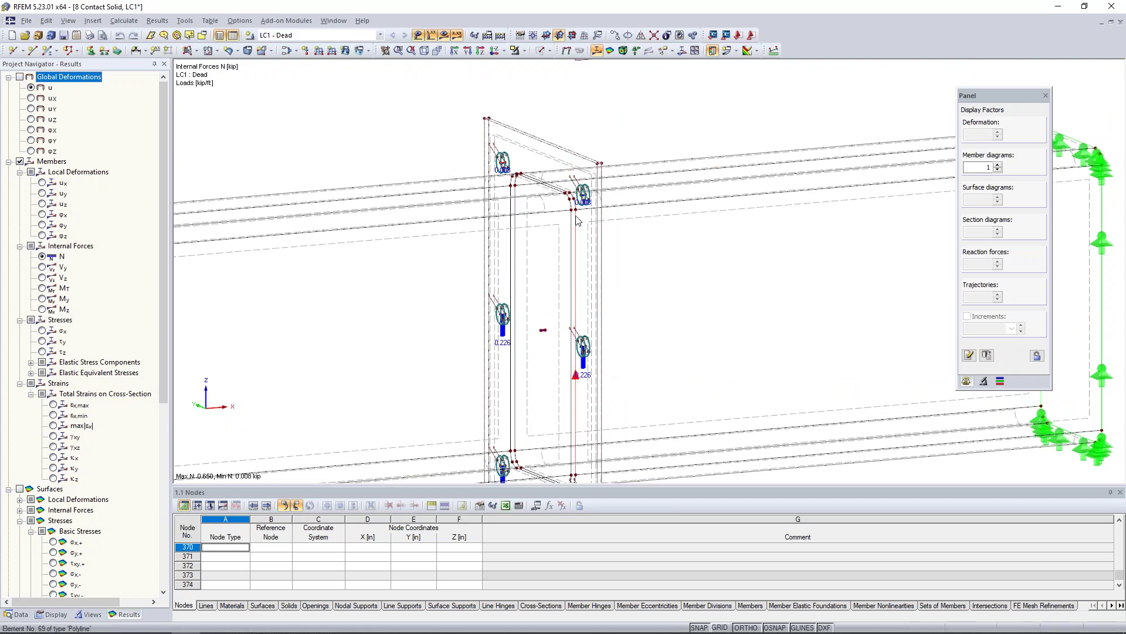
scroll(578, 220, down, 3)
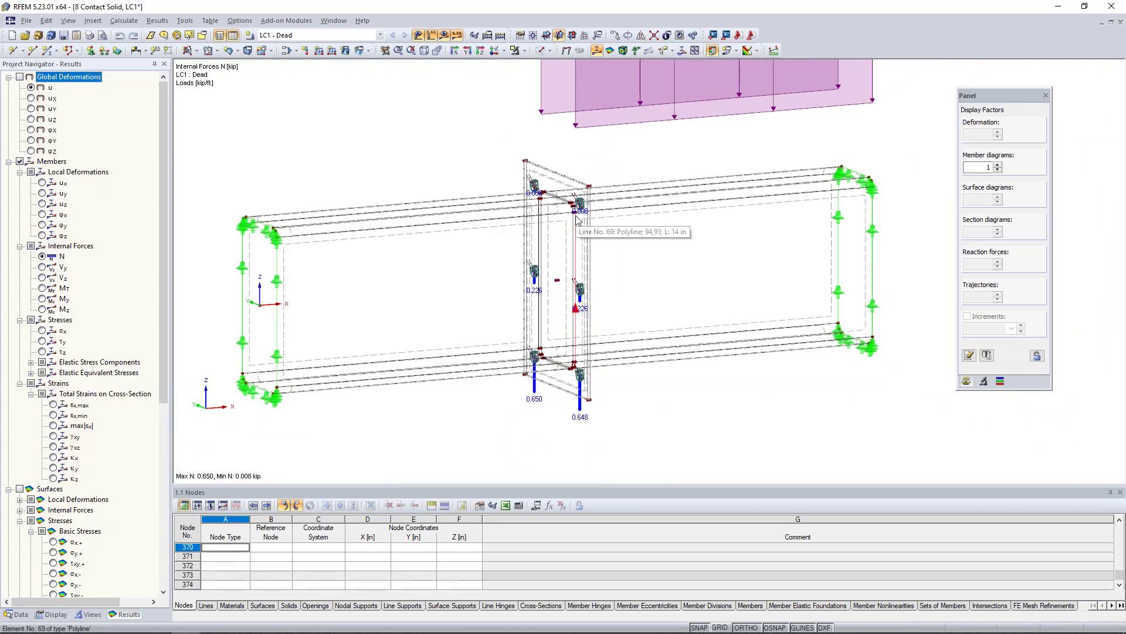
- Turn off the member results and display the surface equivalent stresses σeqv,Mises,Max
click(8, 162)
click(19, 162)
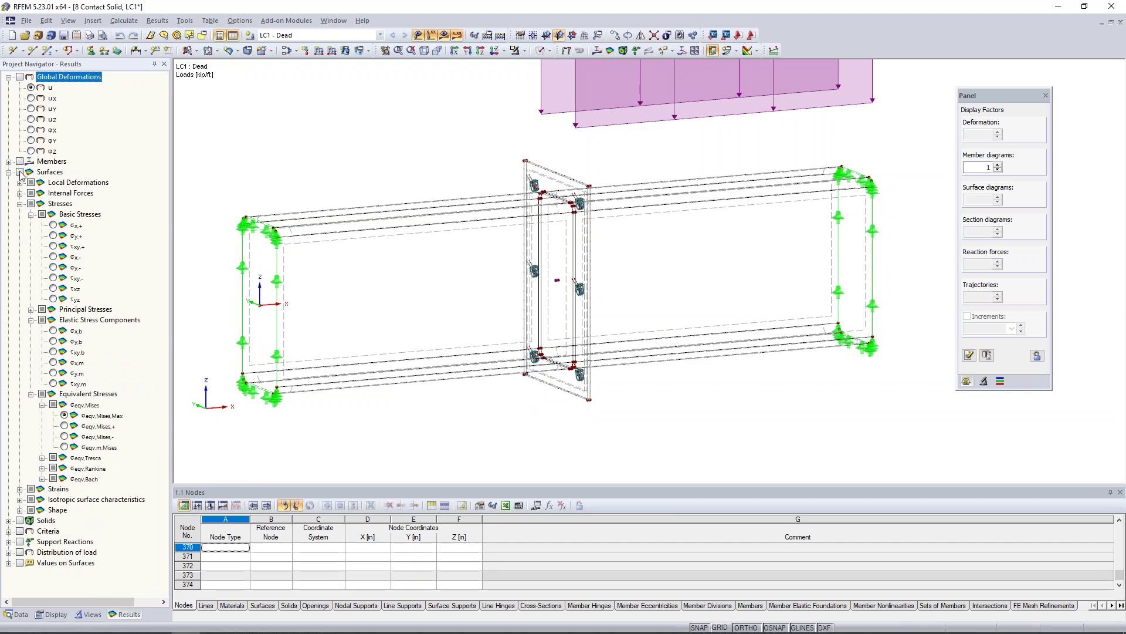
click(19, 172)
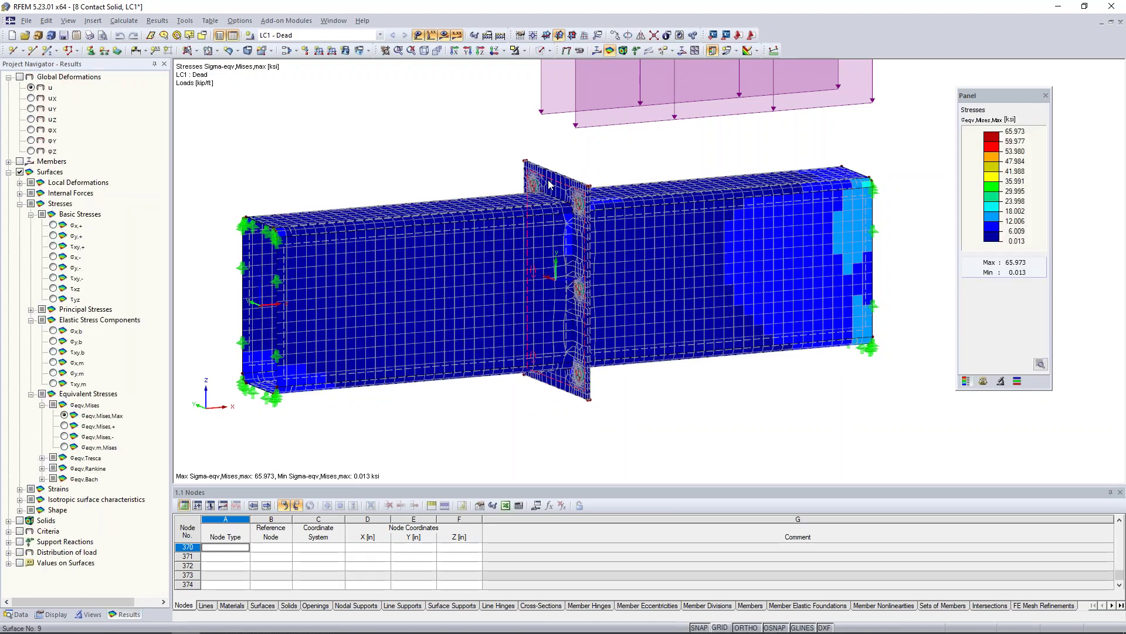
- Isolate the left beam's end plate with Visibility by Selected Objects and examine its Mises stresses around the bolt holes
click(524, 51)
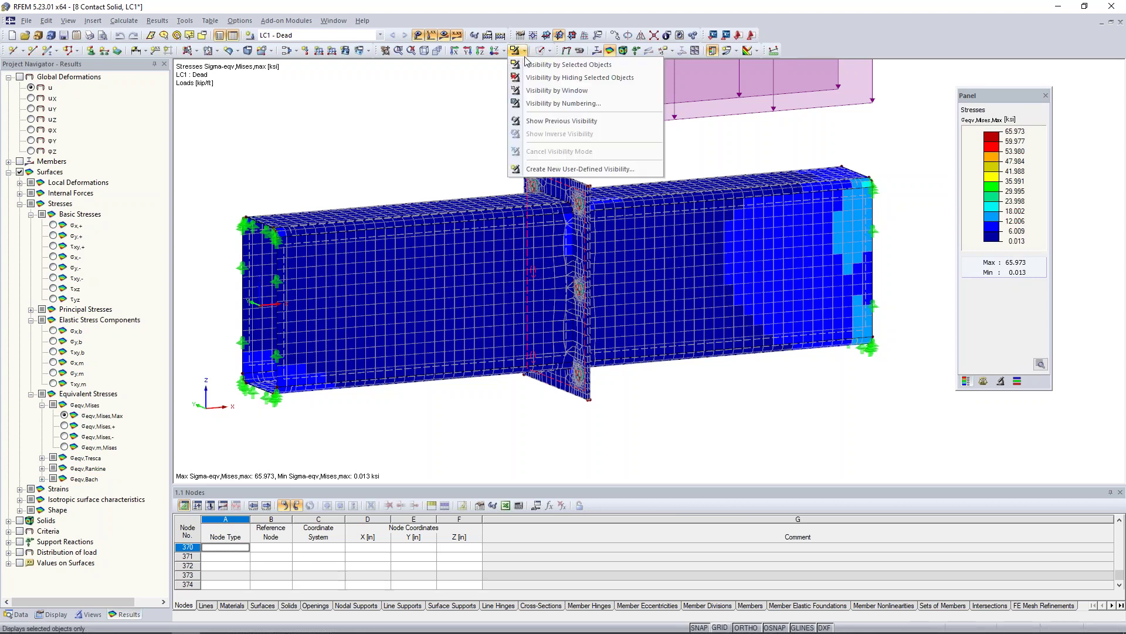
click(526, 65)
ctrl+middle_drag(501, 322, 561, 320)
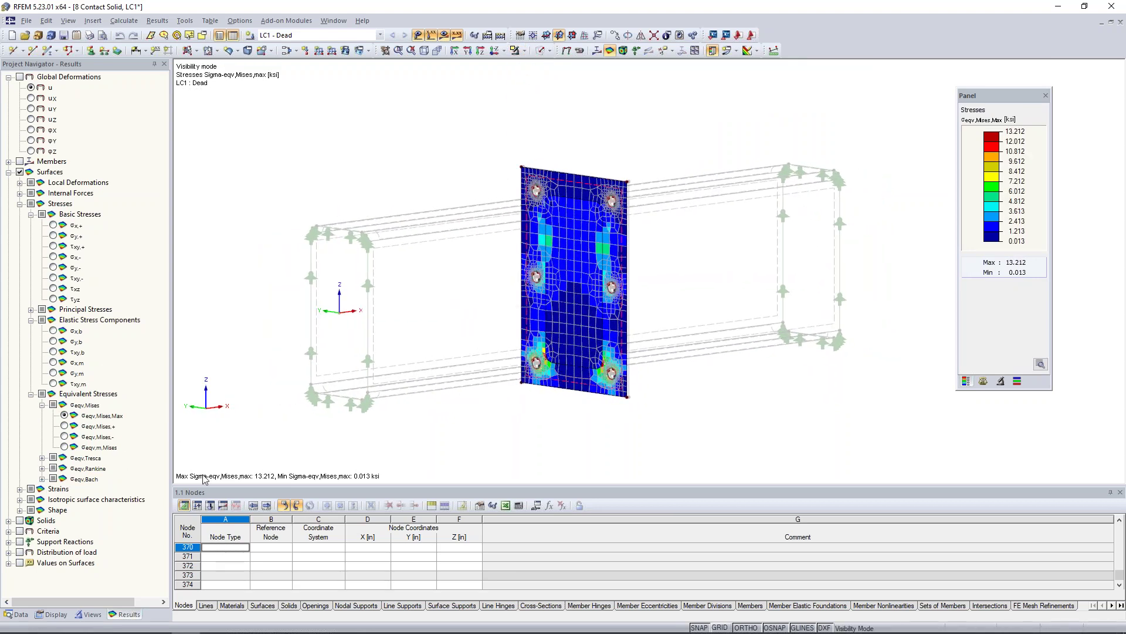
scroll(567, 290, up, 3)
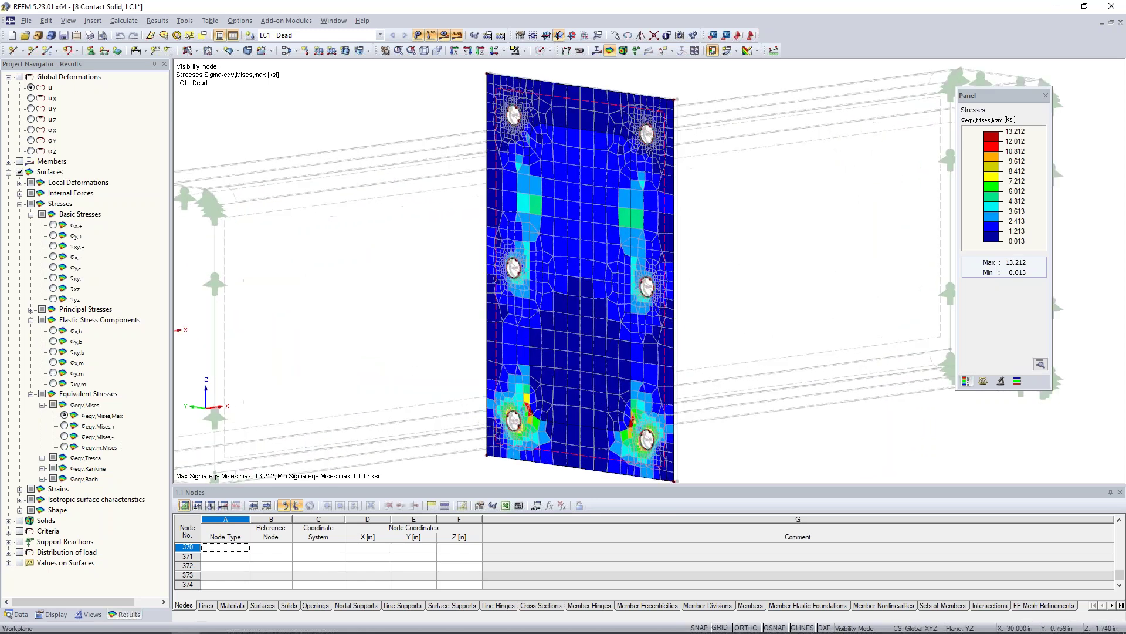
middle_drag(566, 311, 534, 309)
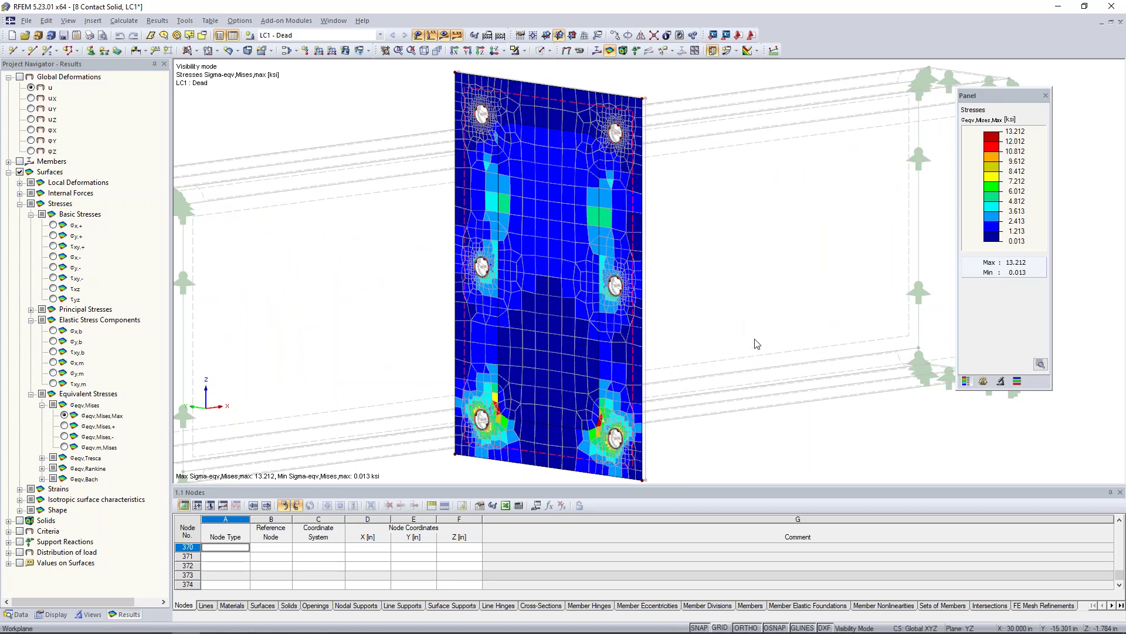
ctrl+middle_drag(774, 311, 403, 302)
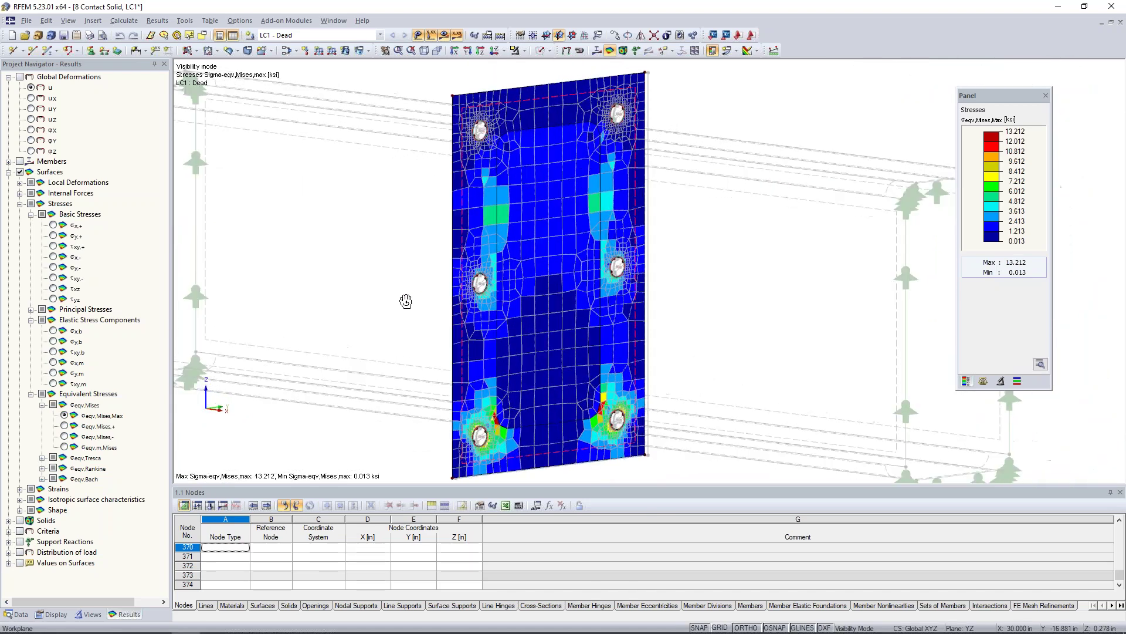
- Cancel the visibility mode, isolate the right beam's end plate by selection and examine its Mises stresses
click(522, 51)
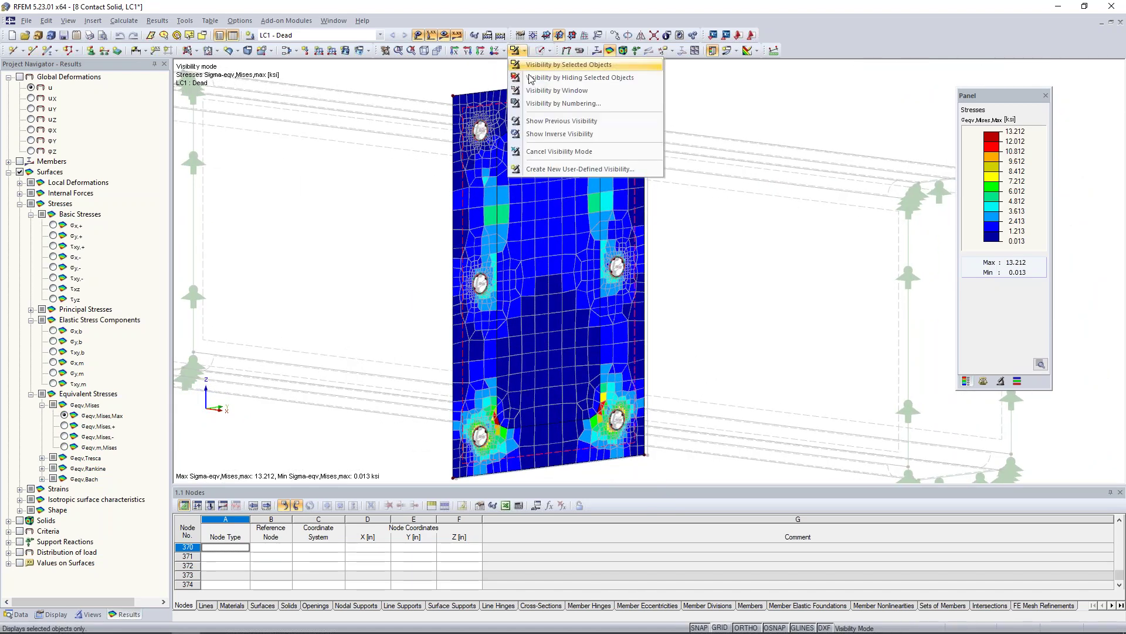
click(543, 151)
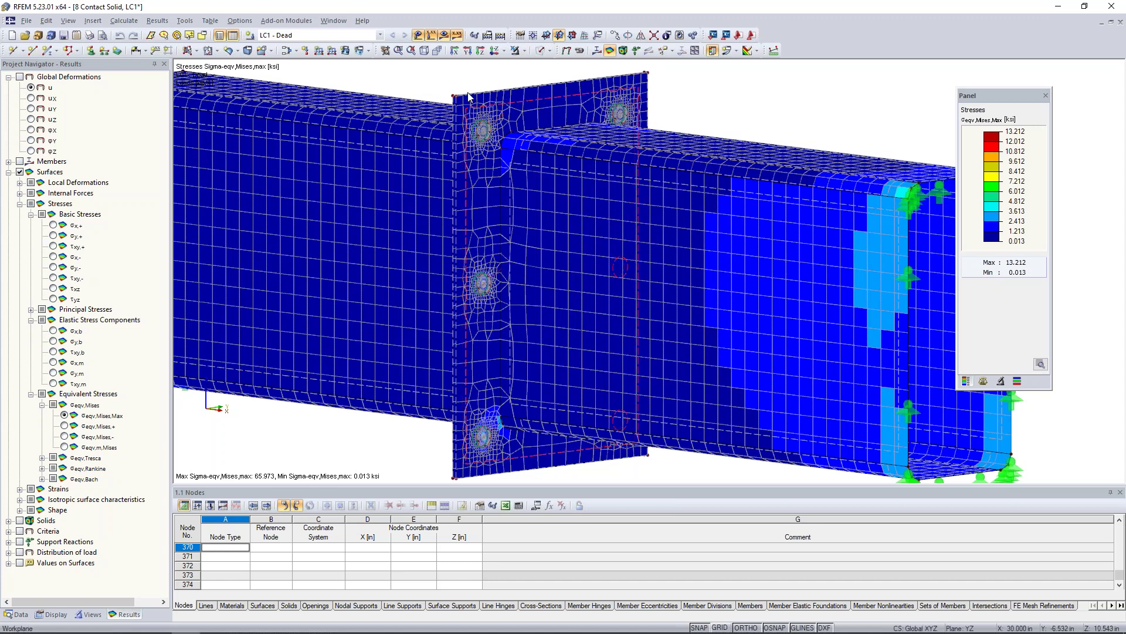
click(523, 51)
click(527, 65)
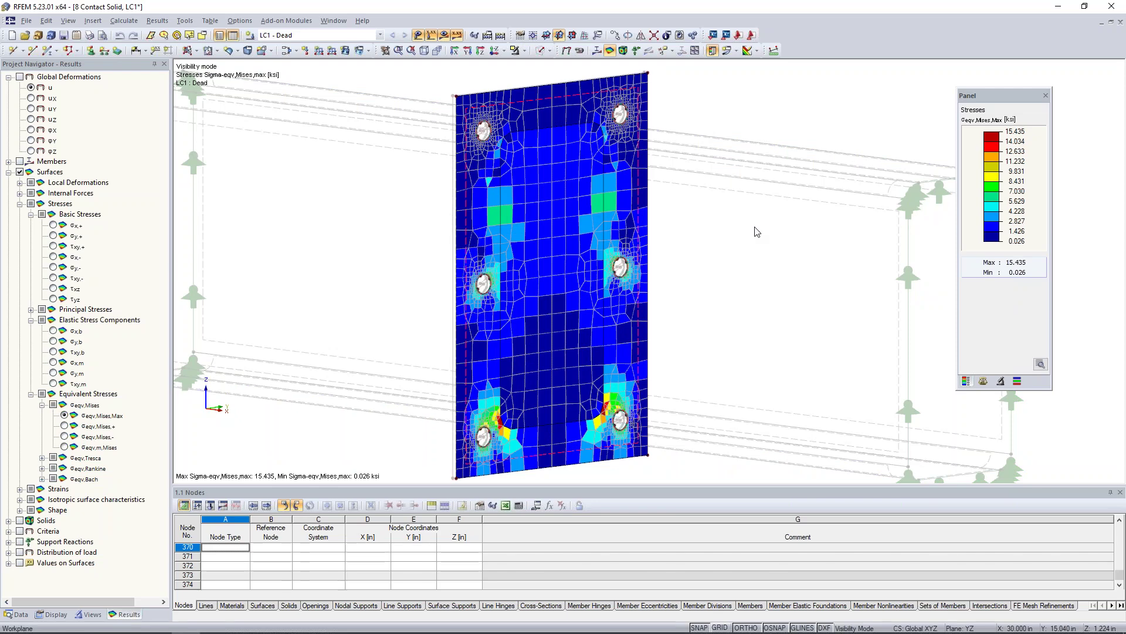
scroll(757, 232, down, 5)
ctrl+middle_drag(513, 260, 663, 274)
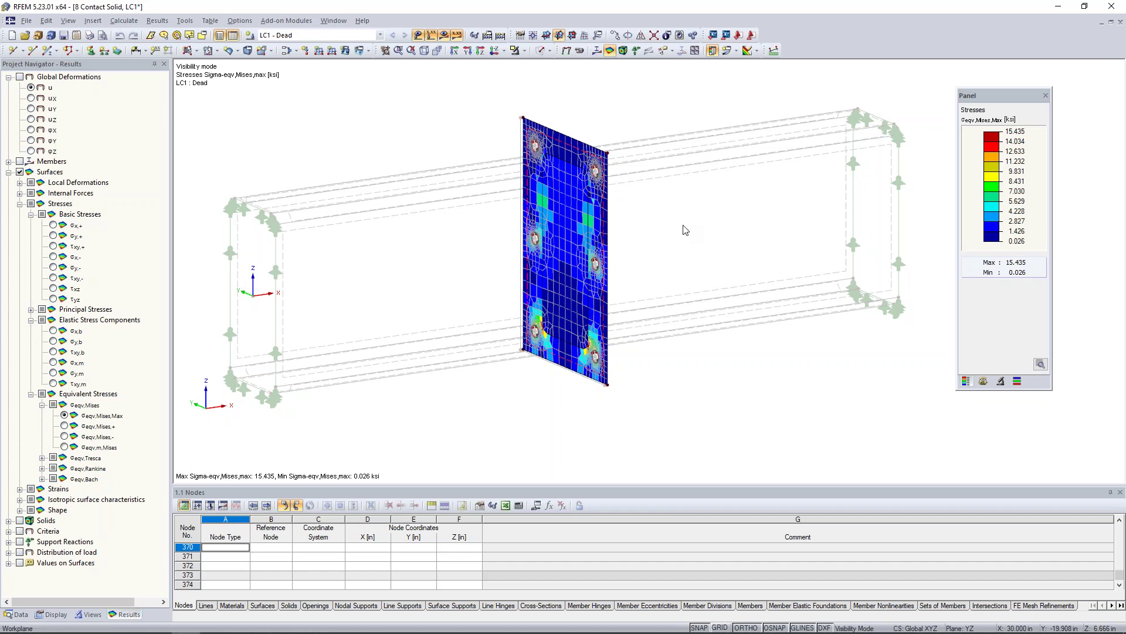
- Switch to the running PowerPoint slide show of the solid modeling webinar
key(super+Tab)
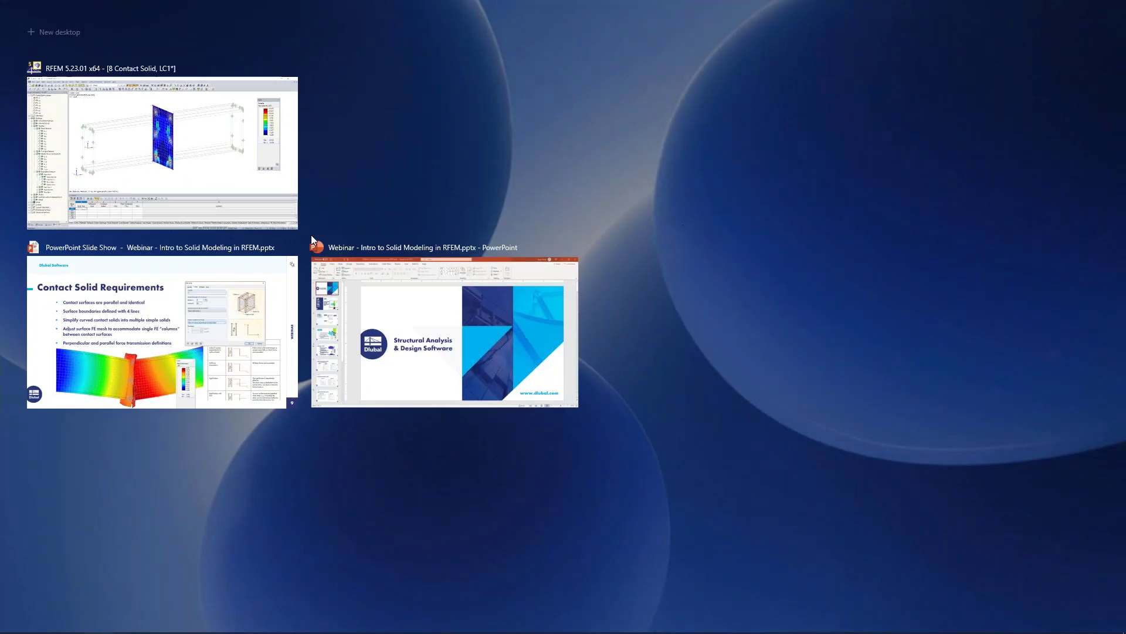
click(210, 348)
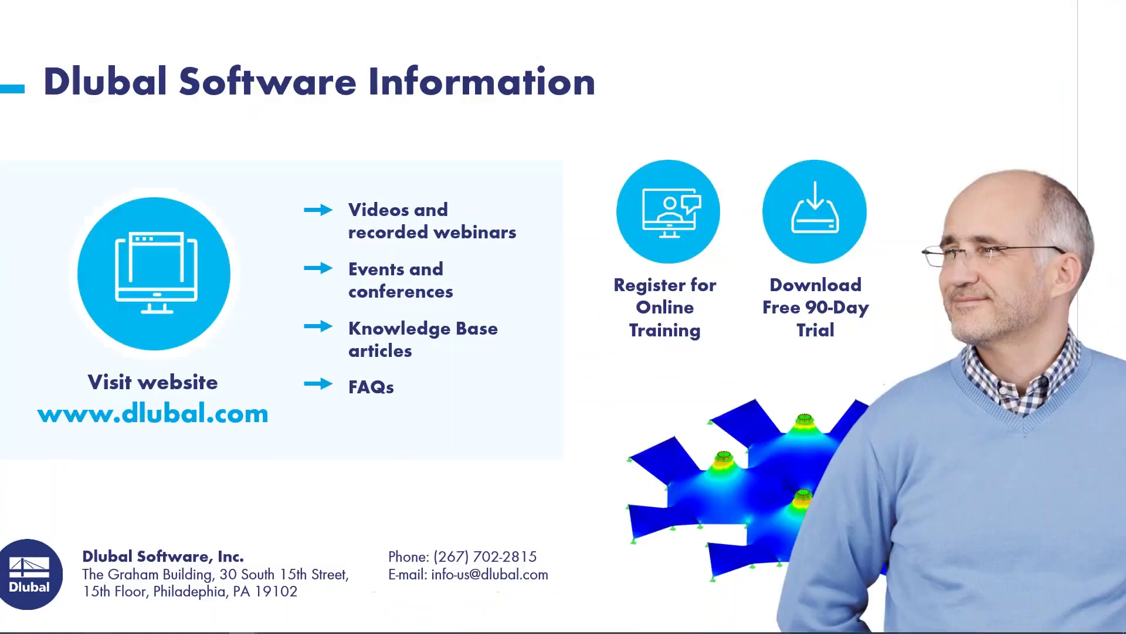